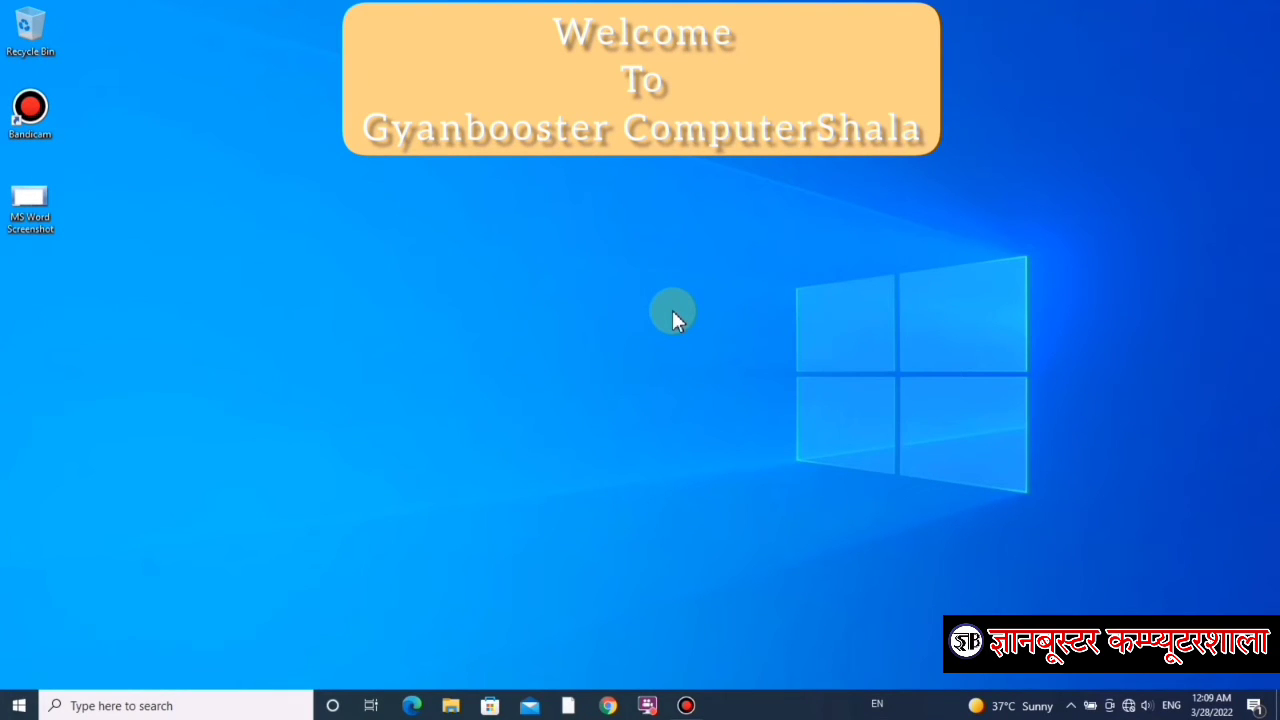
Step: Find 'word' in the Start menu search and launch Microsoft Office Word 2007
left_click(20, 705)
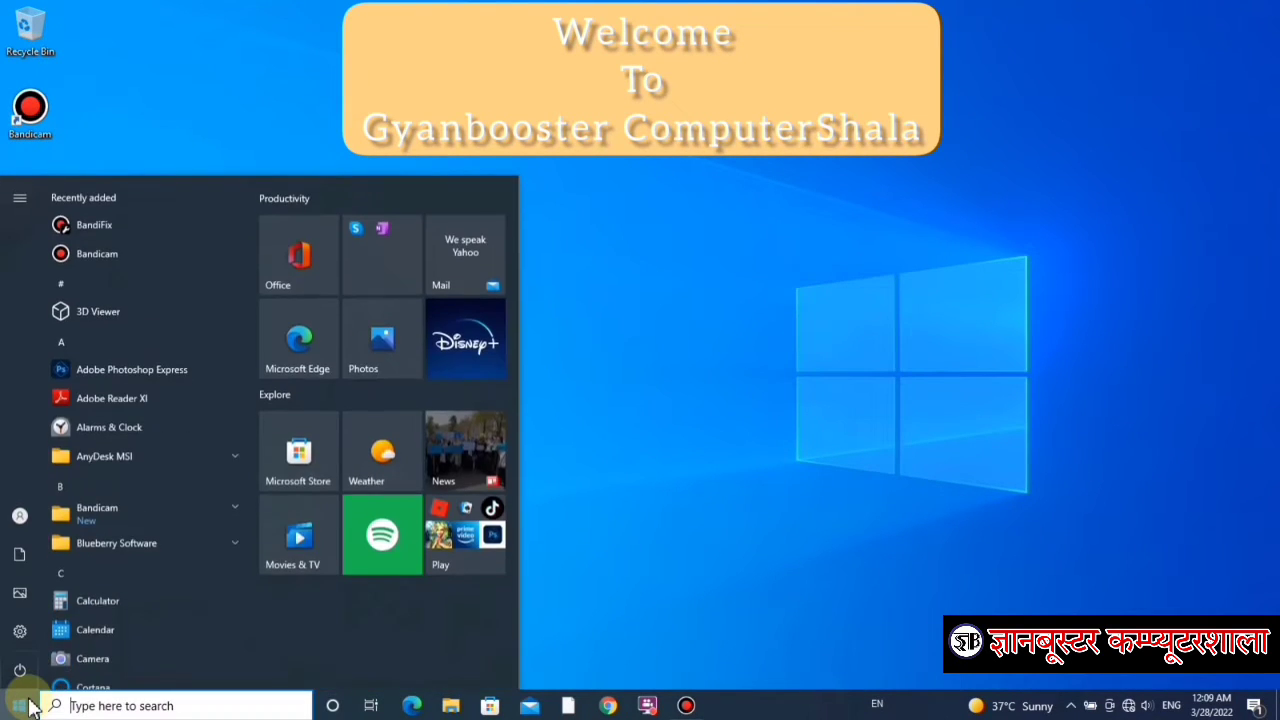
type("word")
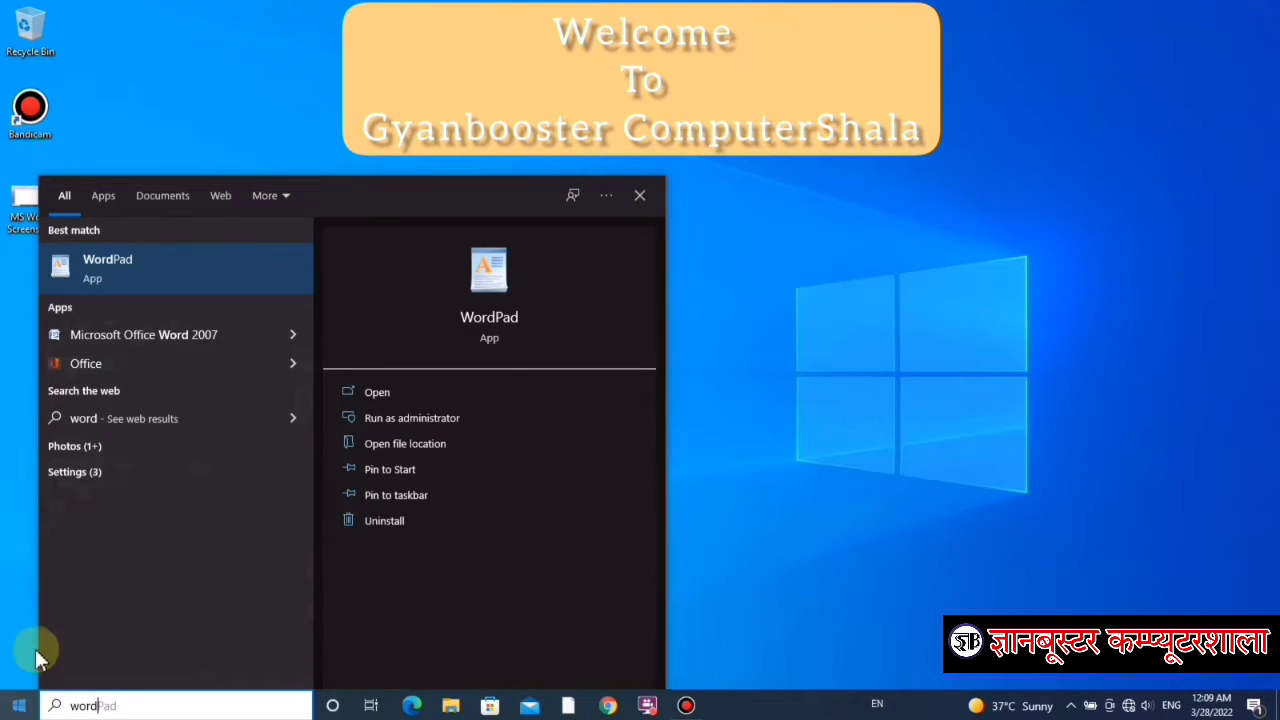
left_click(163, 338)
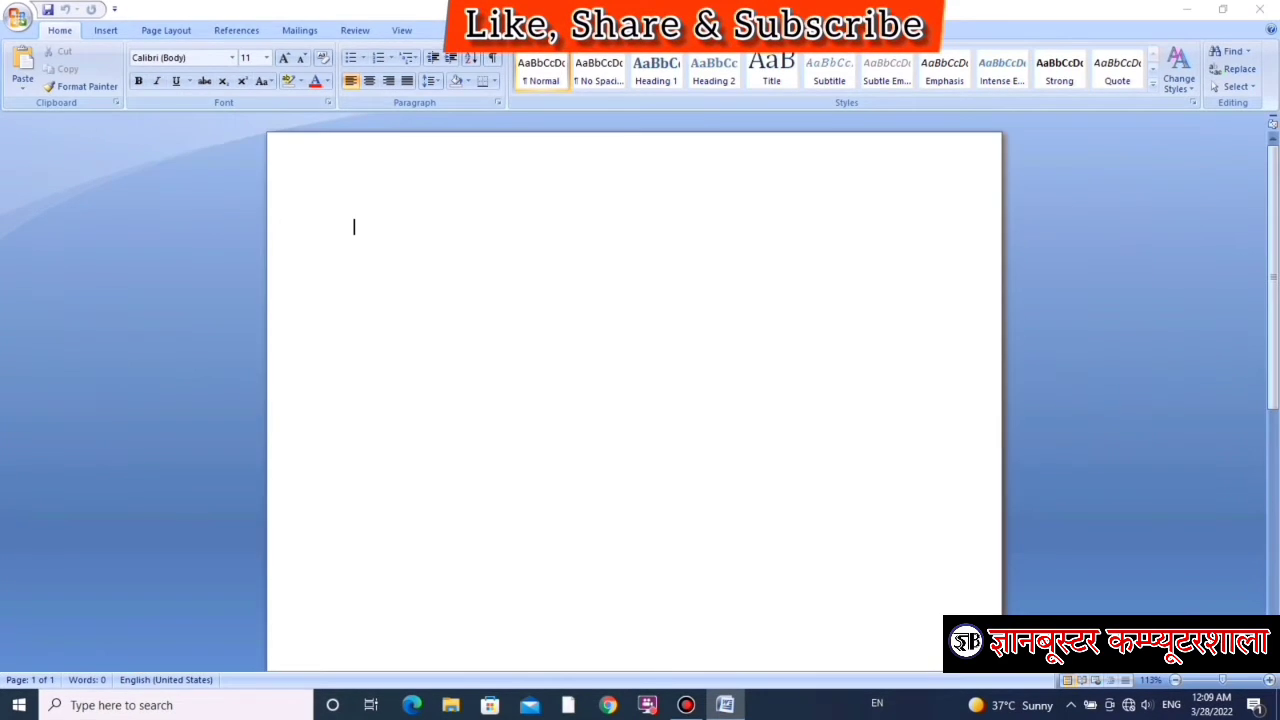
Step: Save the new blank document with the file name 'abcd'
key("ctrl+s")
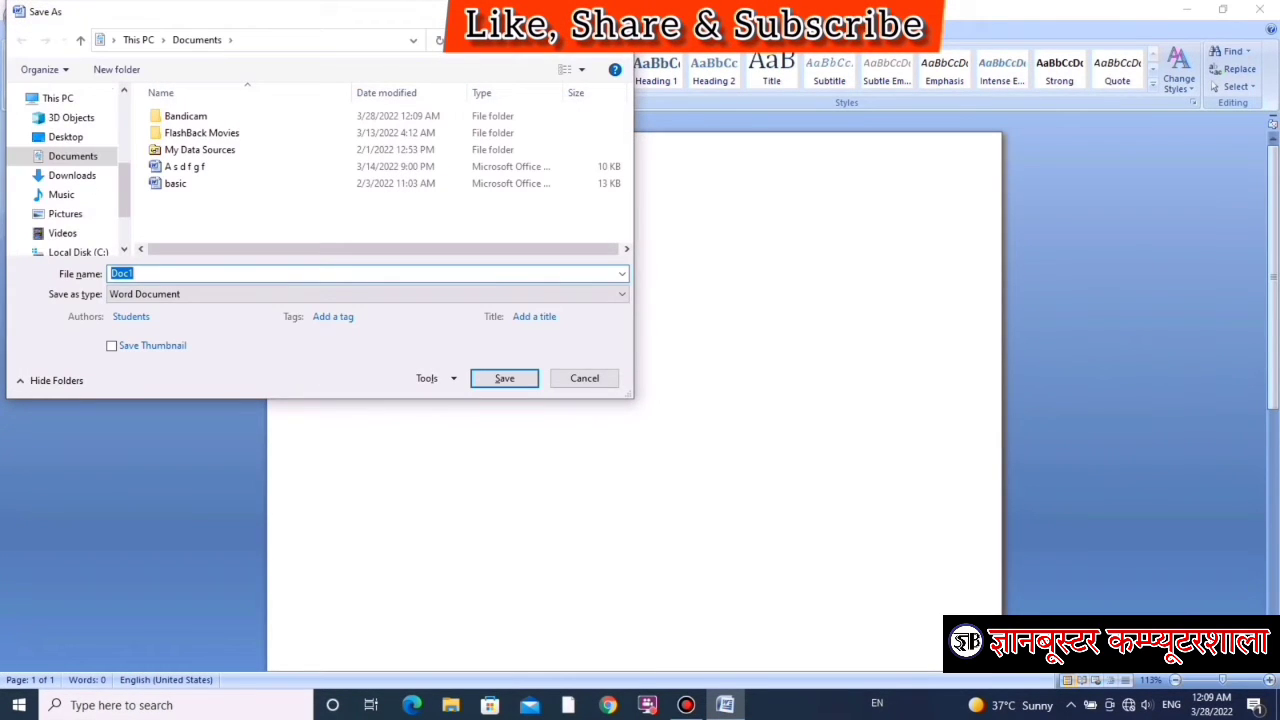
type("ab")
type("cd")
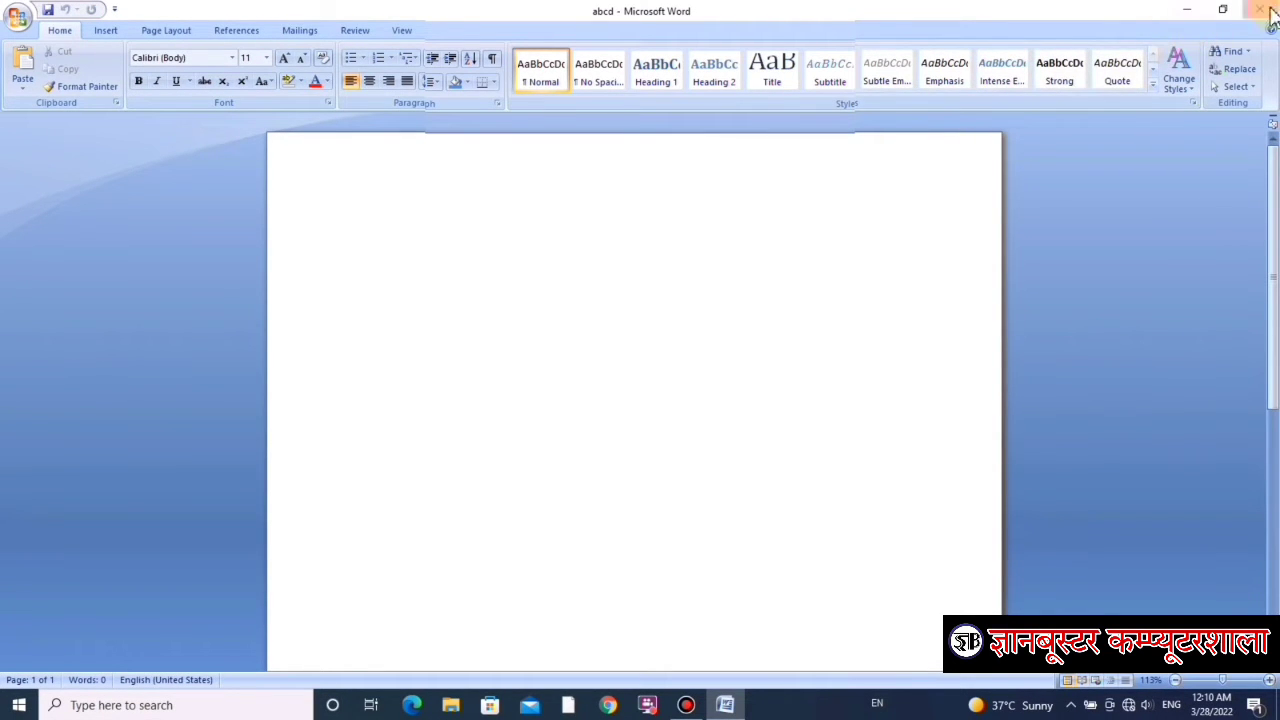
Step: Minimize, restore, resize and move the Word window, then maximize and close it
left_click(1188, 14)
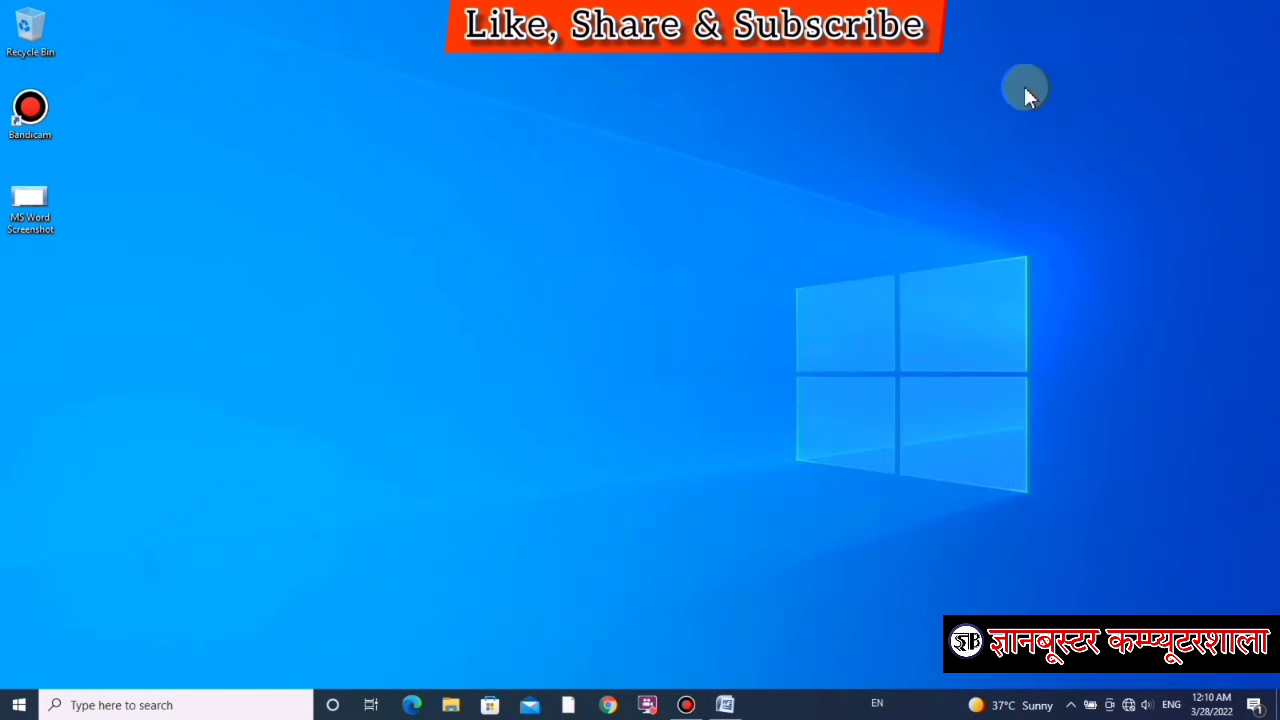
left_click(727, 706)
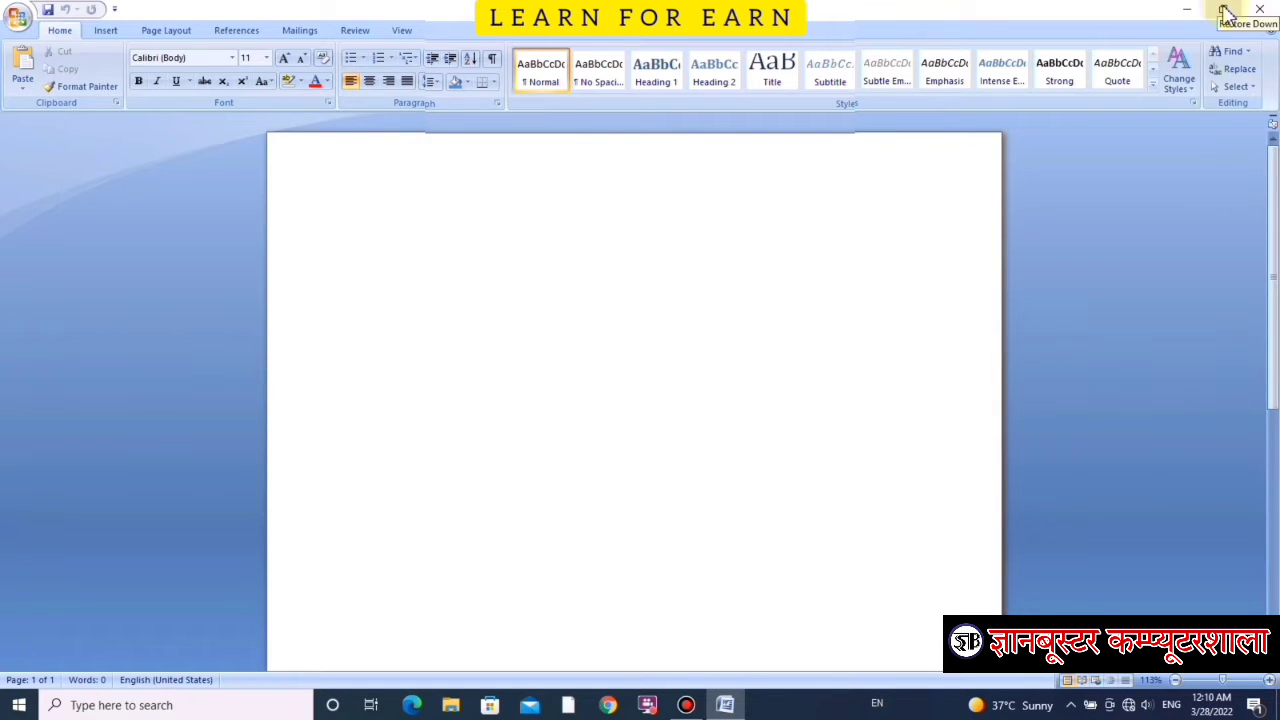
left_click(1224, 12)
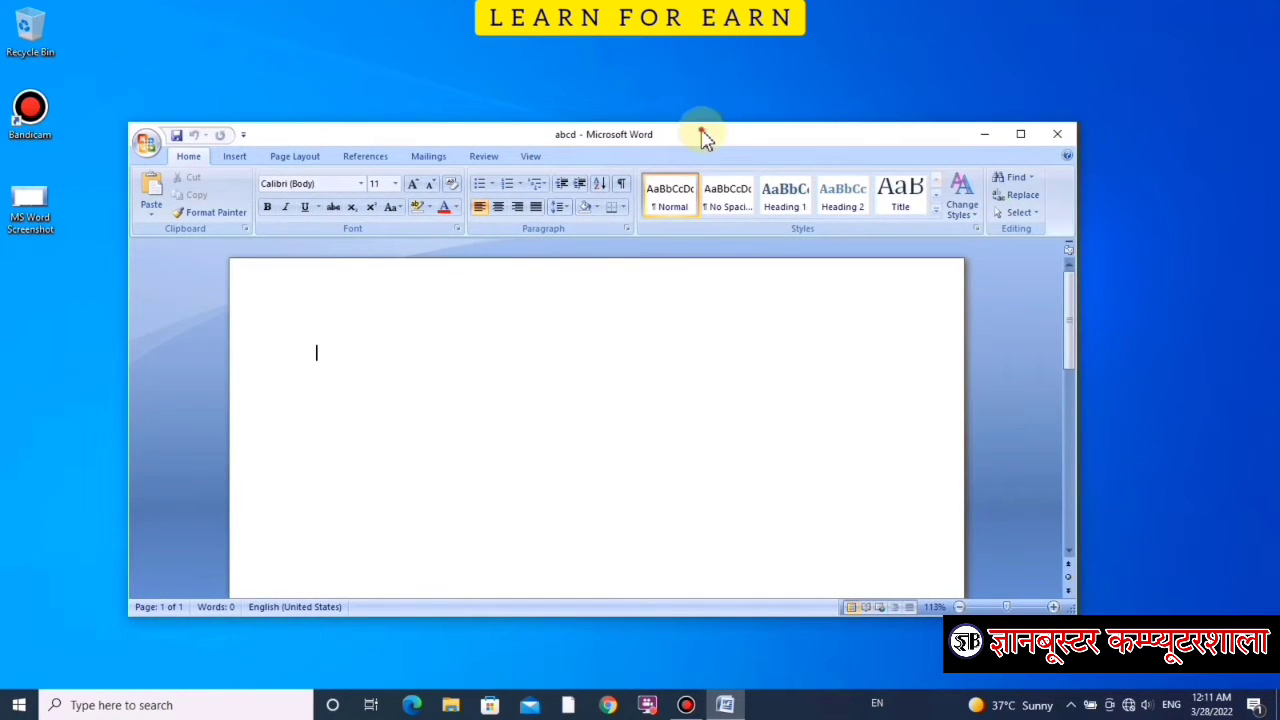
left_click_drag(694, 127, 690, 125)
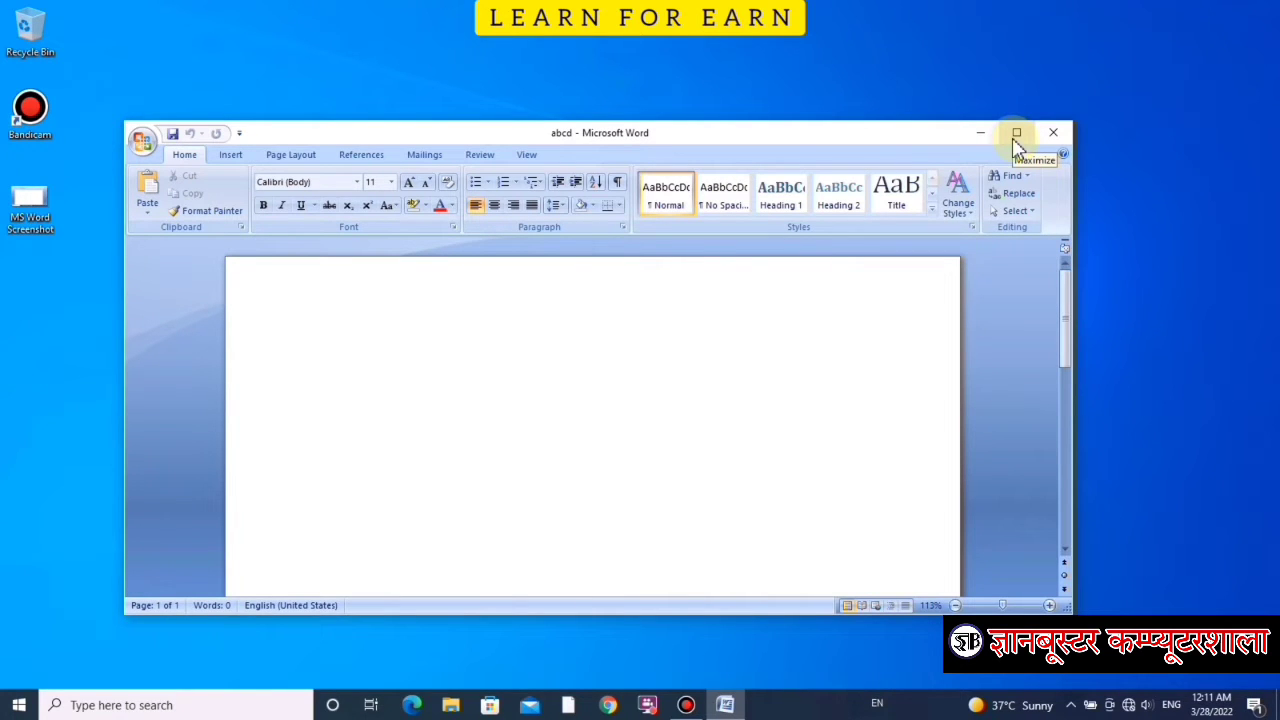
left_click(1016, 133)
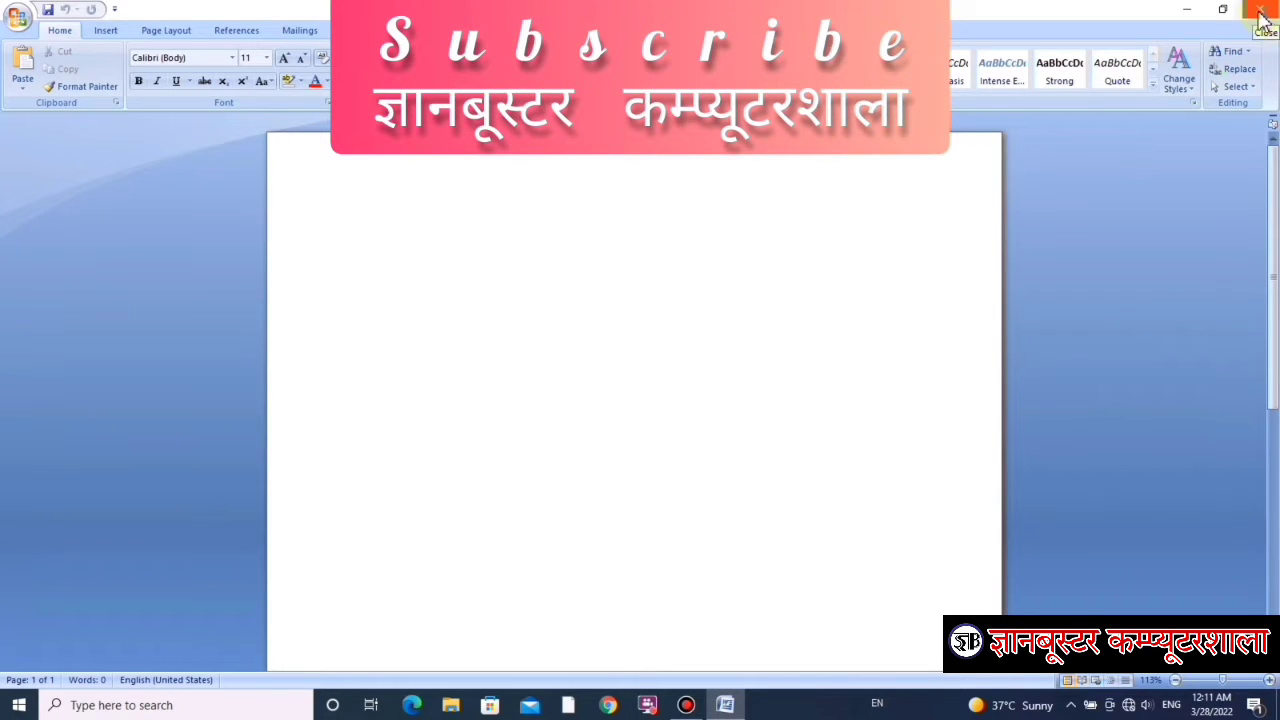
left_click(1262, 12)
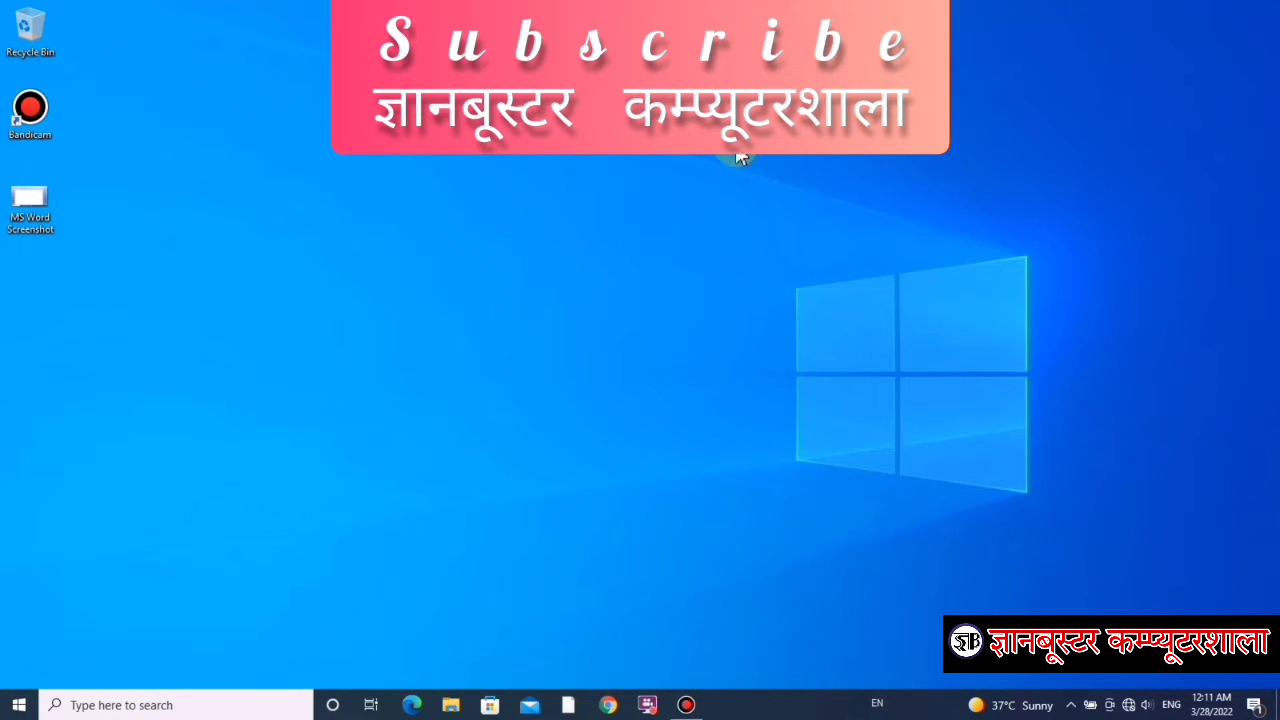
Step: Relaunch Microsoft Office Word 2007 by searching 'word' from the Start menu
left_click(22, 705)
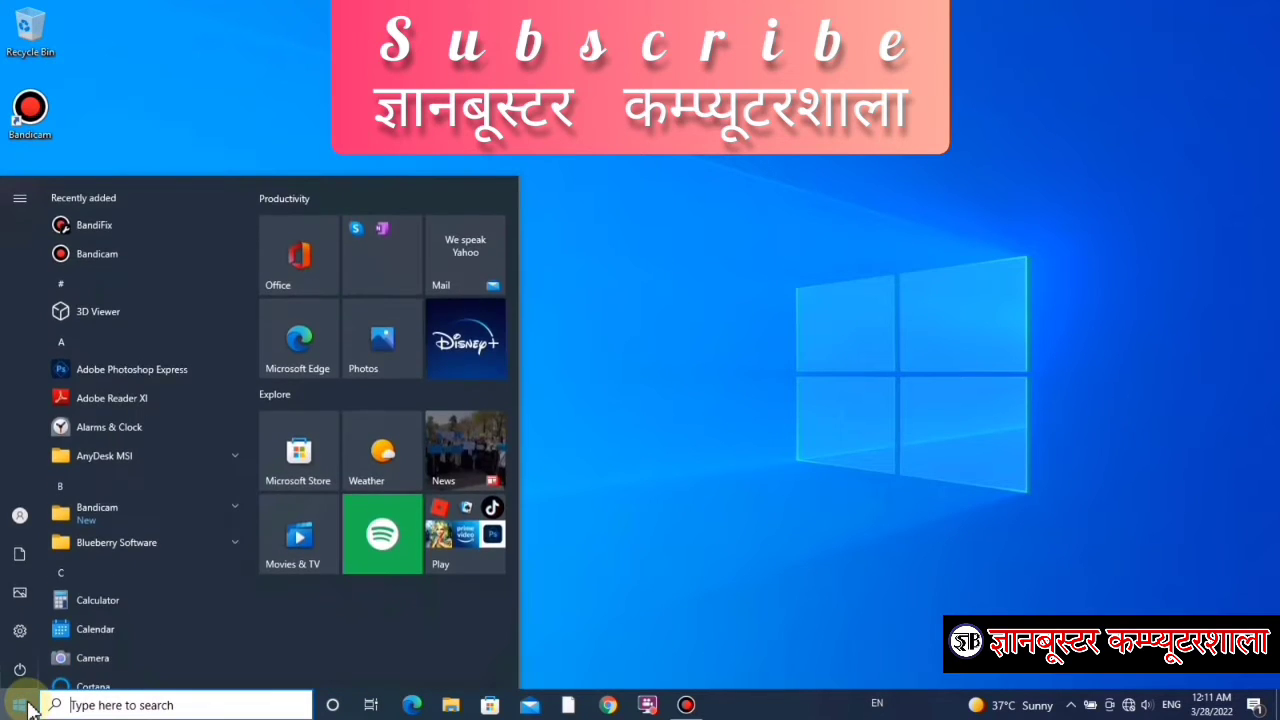
type("word")
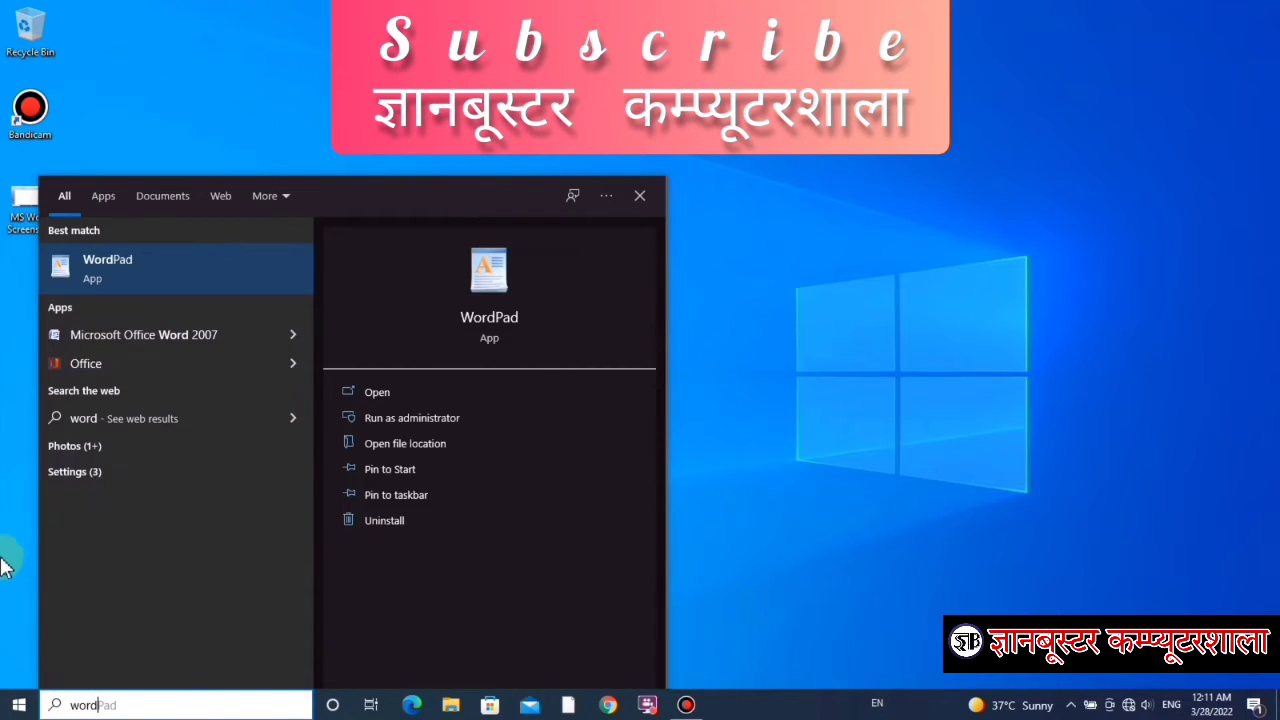
left_click(149, 343)
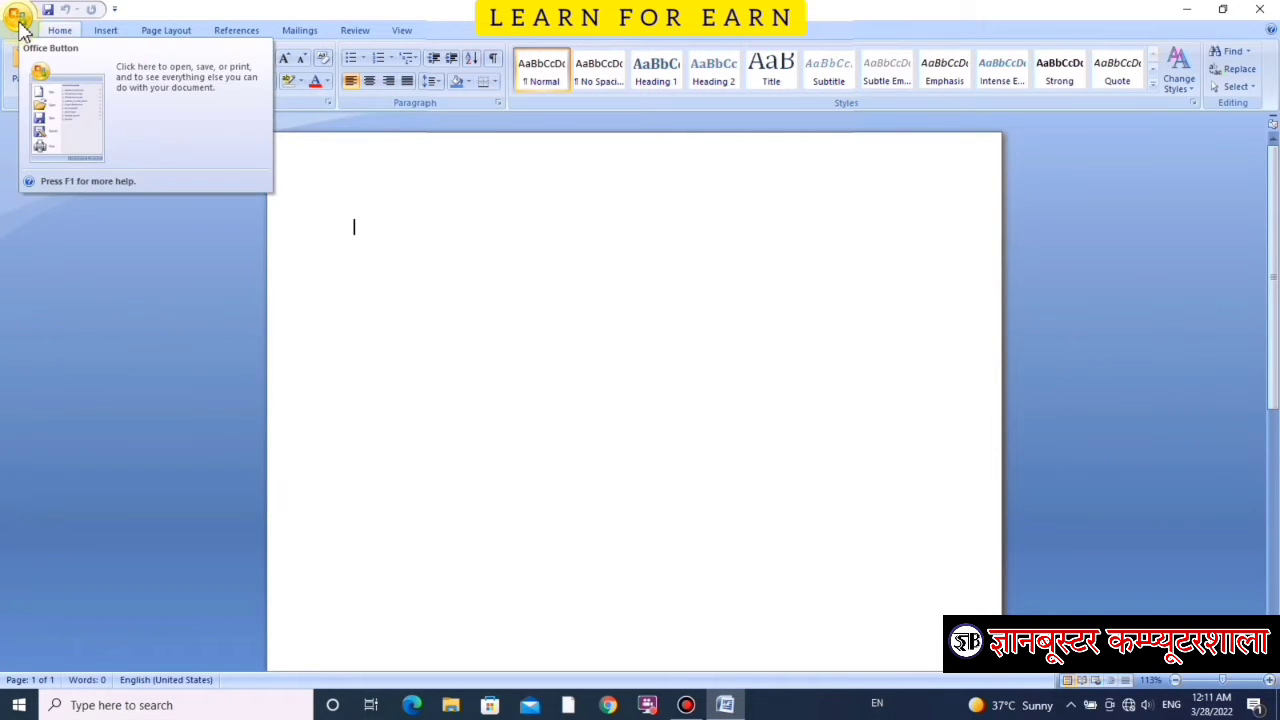
left_click(18, 18)
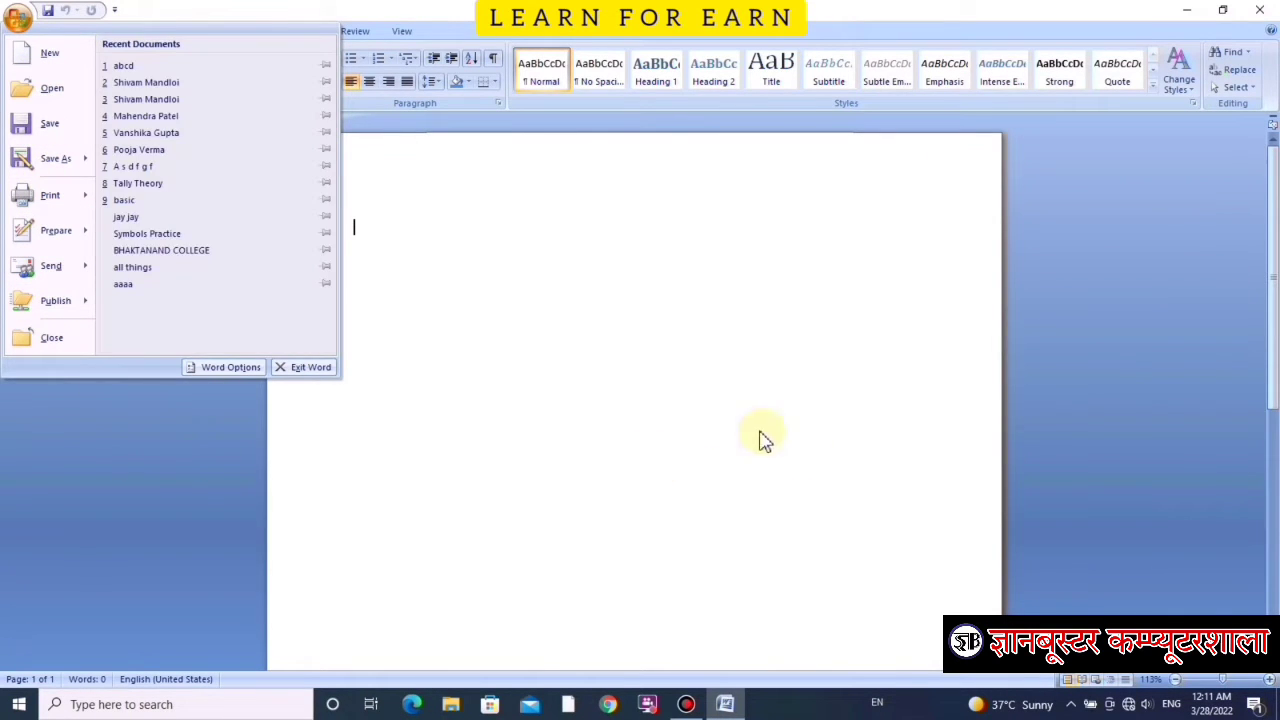
left_click(680, 420)
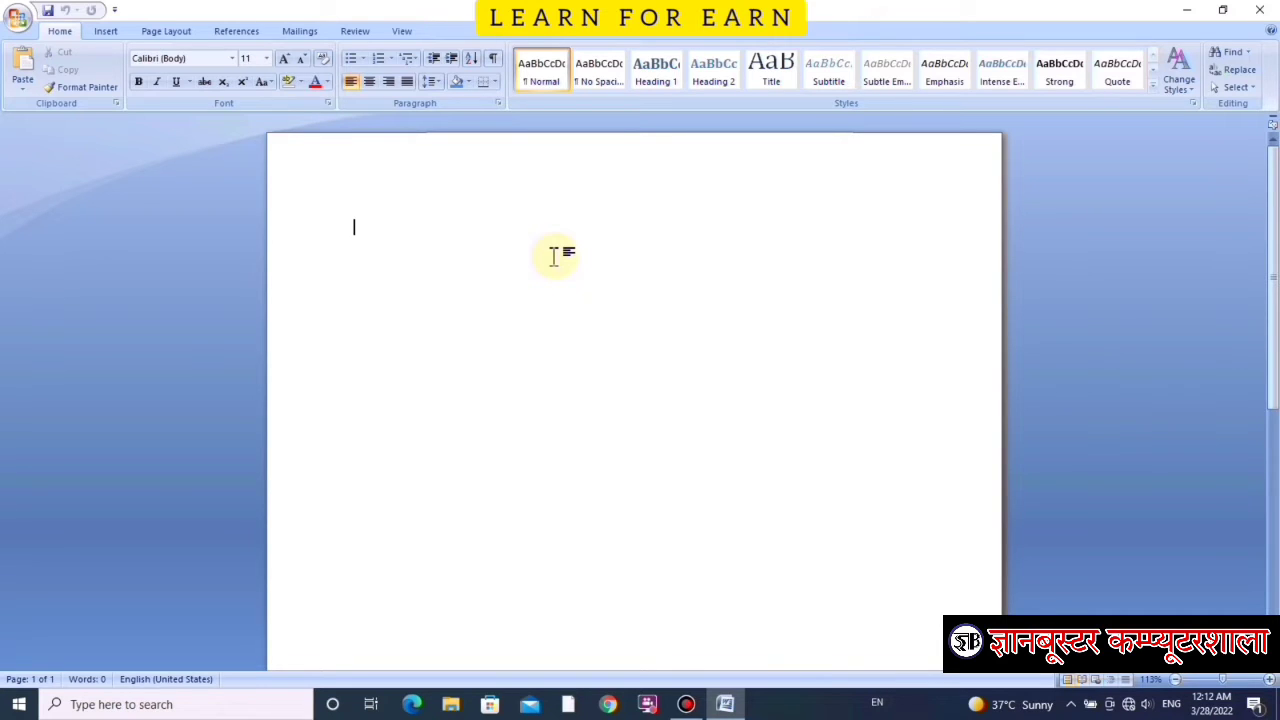
Step: Generate three paragraphs of sample text with =rand()
type("=")
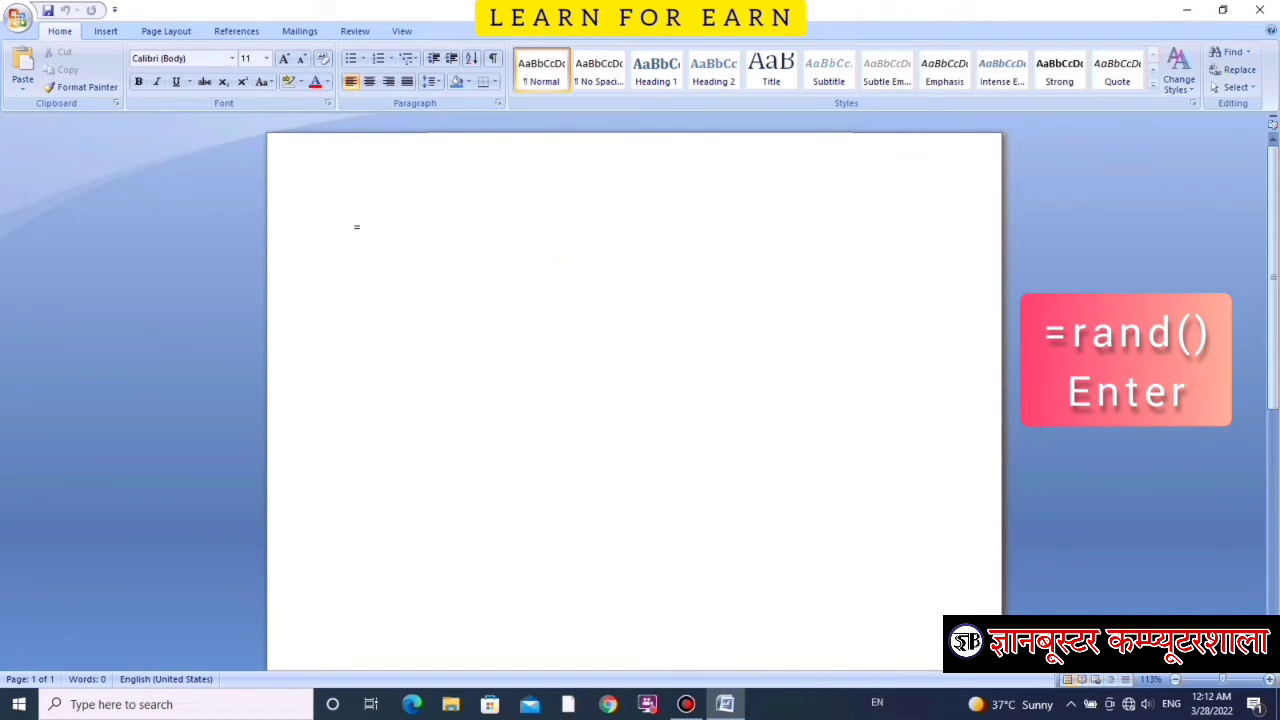
type("rand(")
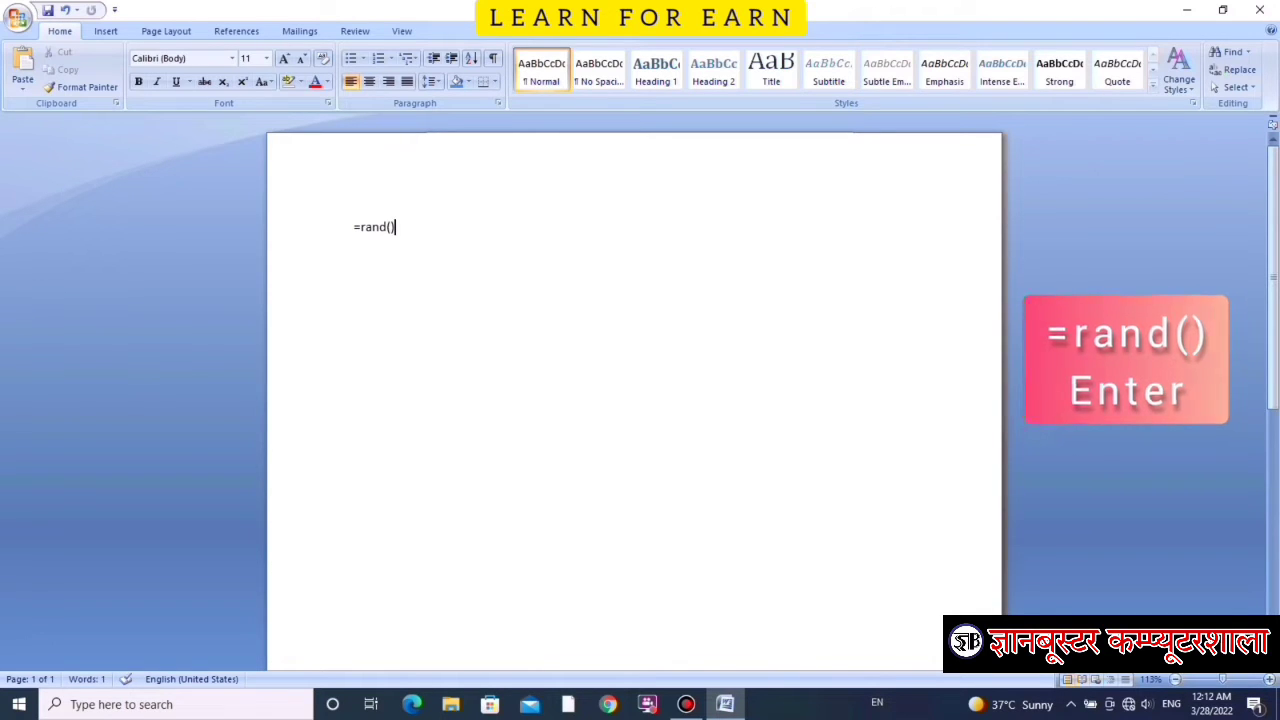
key("Return")
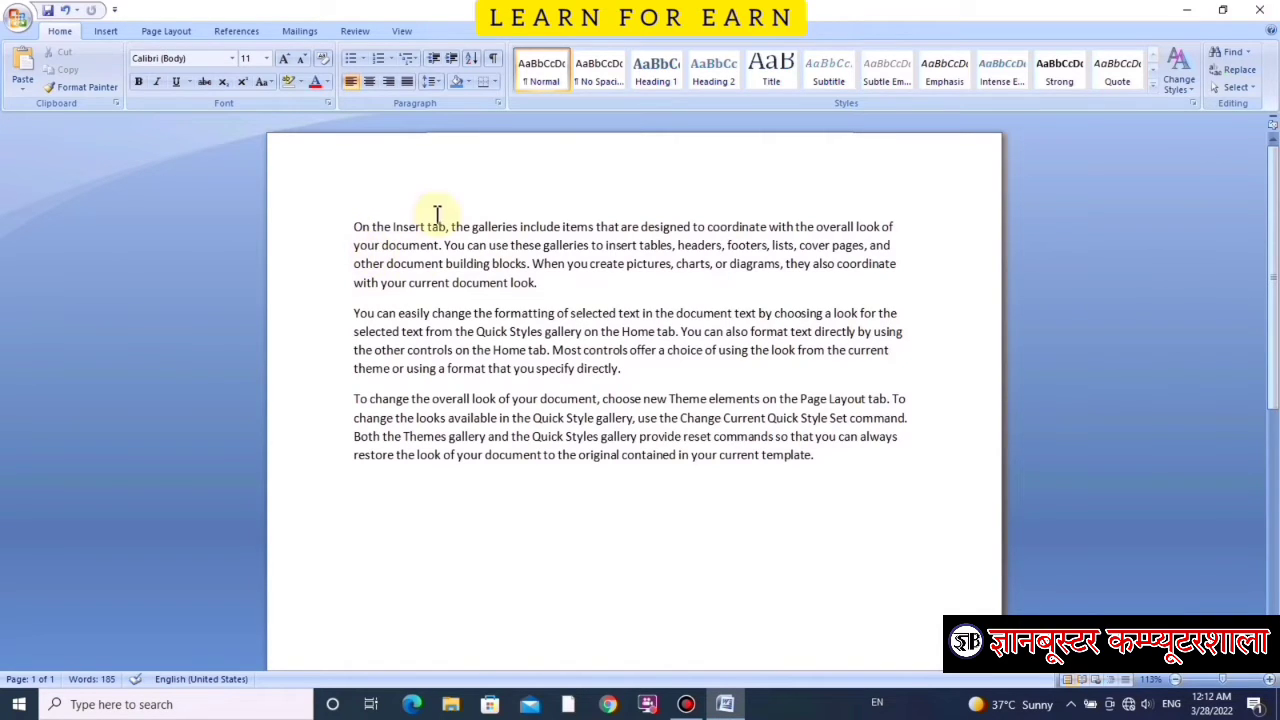
Step: Cut 'On the Insert tab, the galleries include' and paste it on the empty last line
mouse_move(355, 227)
left_mouse_down()
mouse_move(505, 245)
mouse_move(549, 227)
left_mouse_up()
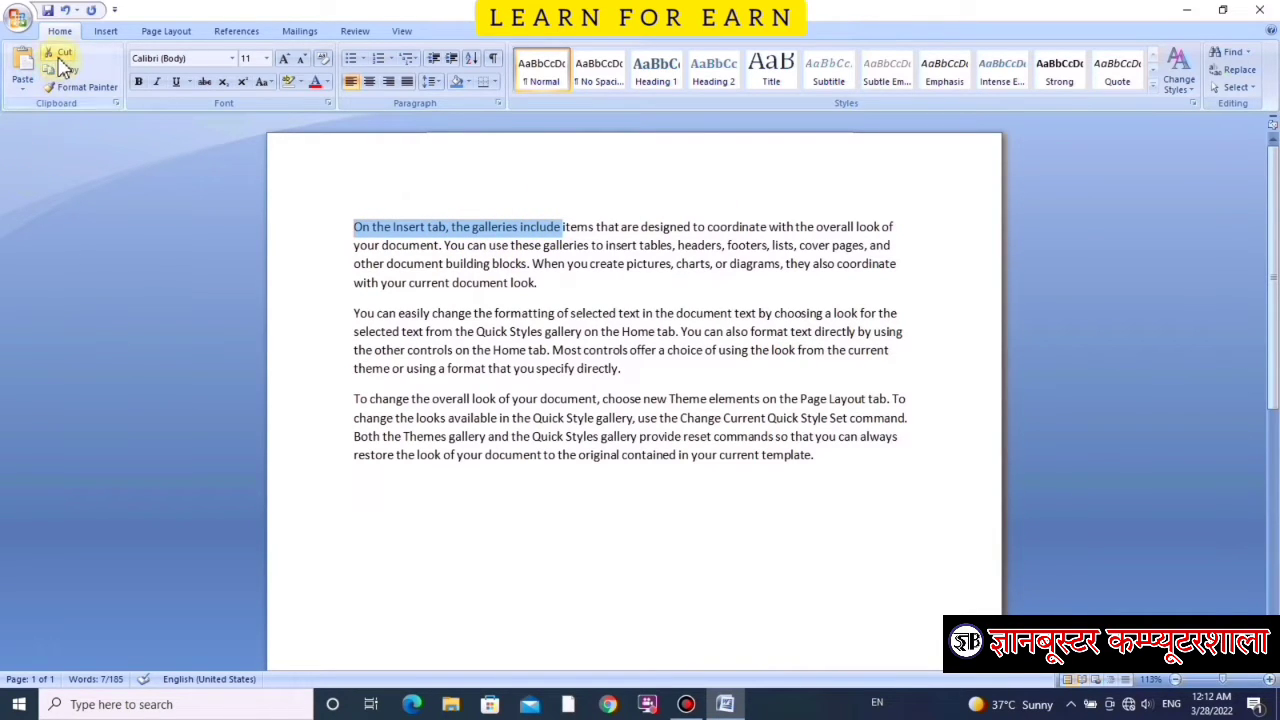
left_click(60, 55)
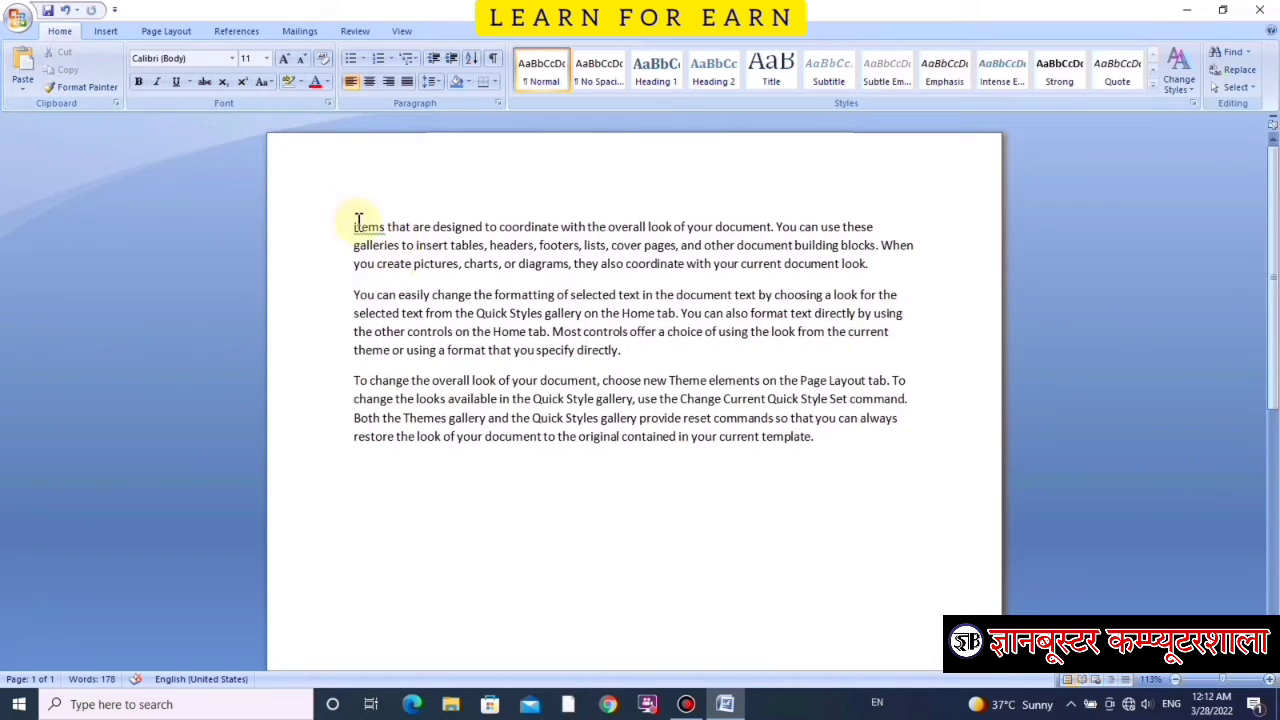
left_click(382, 492)
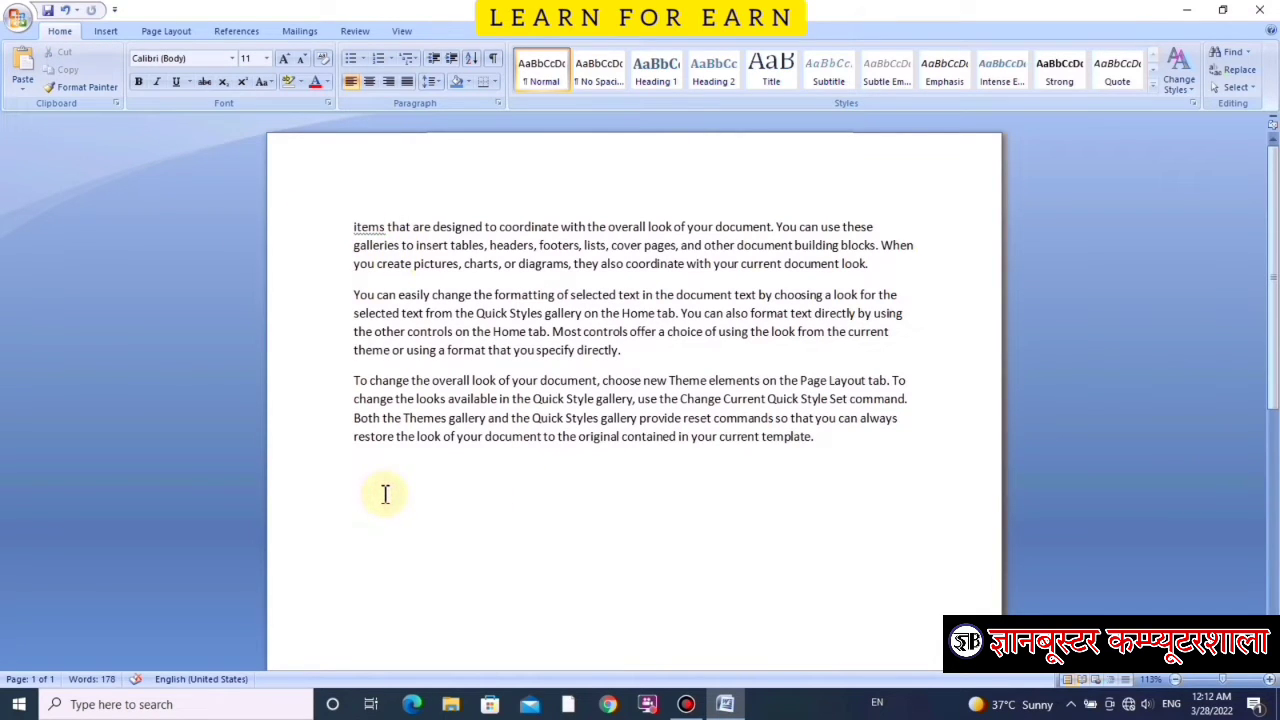
left_click(22, 68)
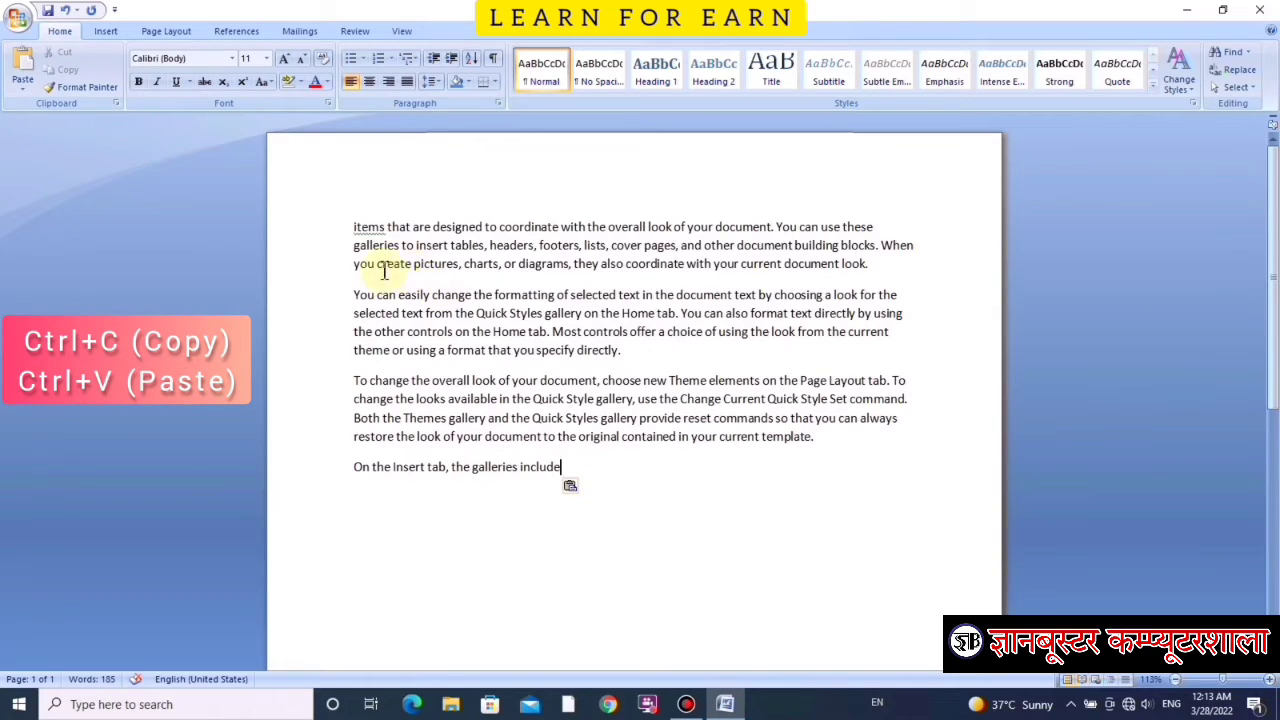
Step: Copy 'you create pictures' and paste it on a new line after paragraph two
mouse_move(354, 264)
left_mouse_down()
mouse_move(478, 261)
mouse_move(459, 263)
left_mouse_up()
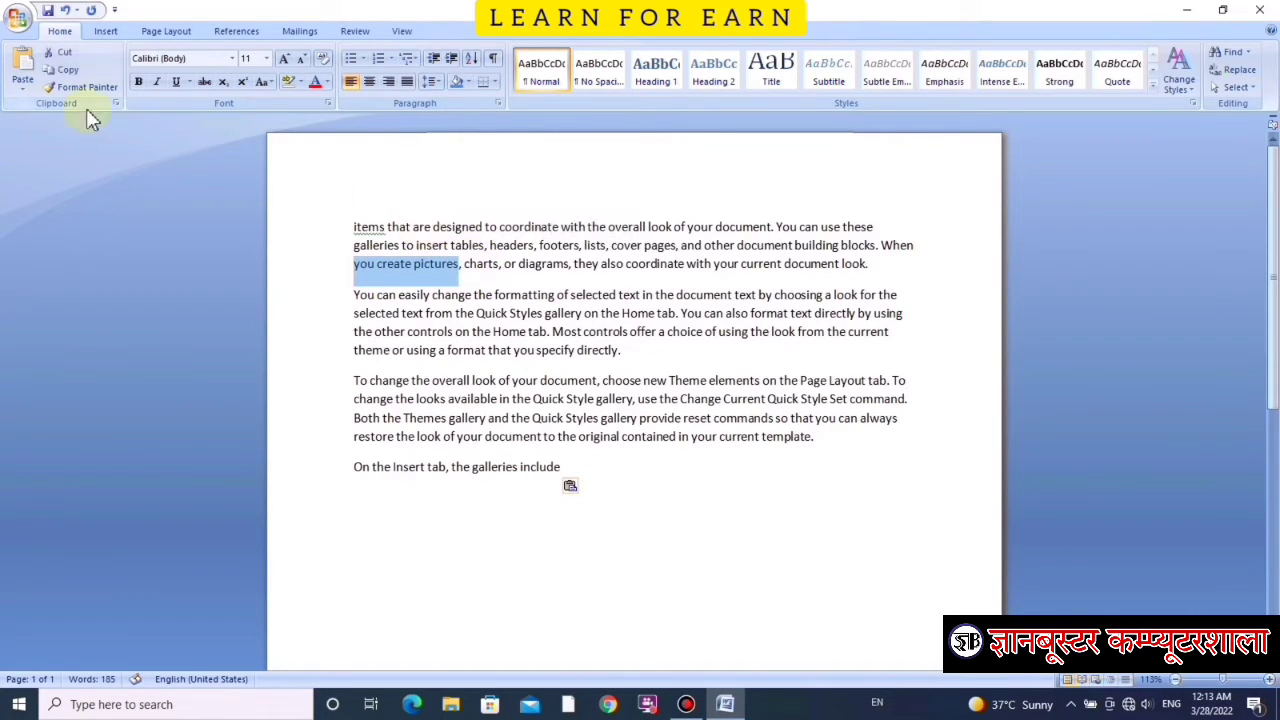
left_click(66, 69)
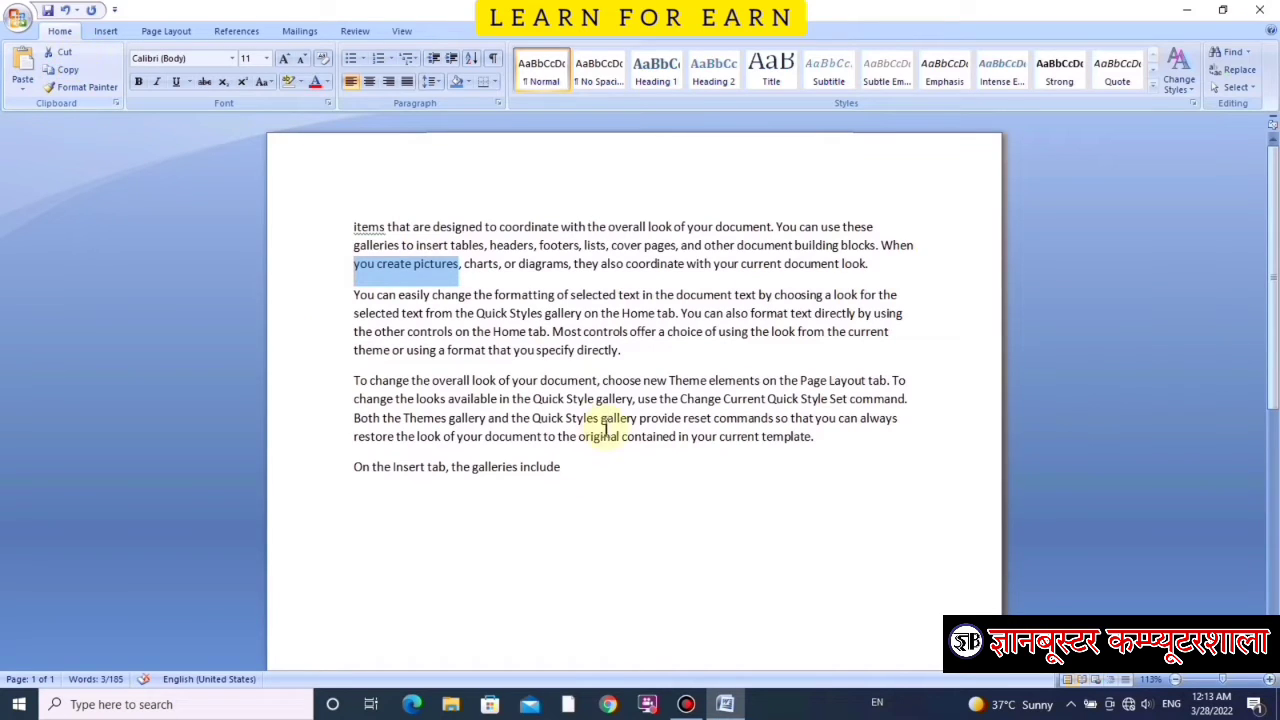
left_click(651, 352)
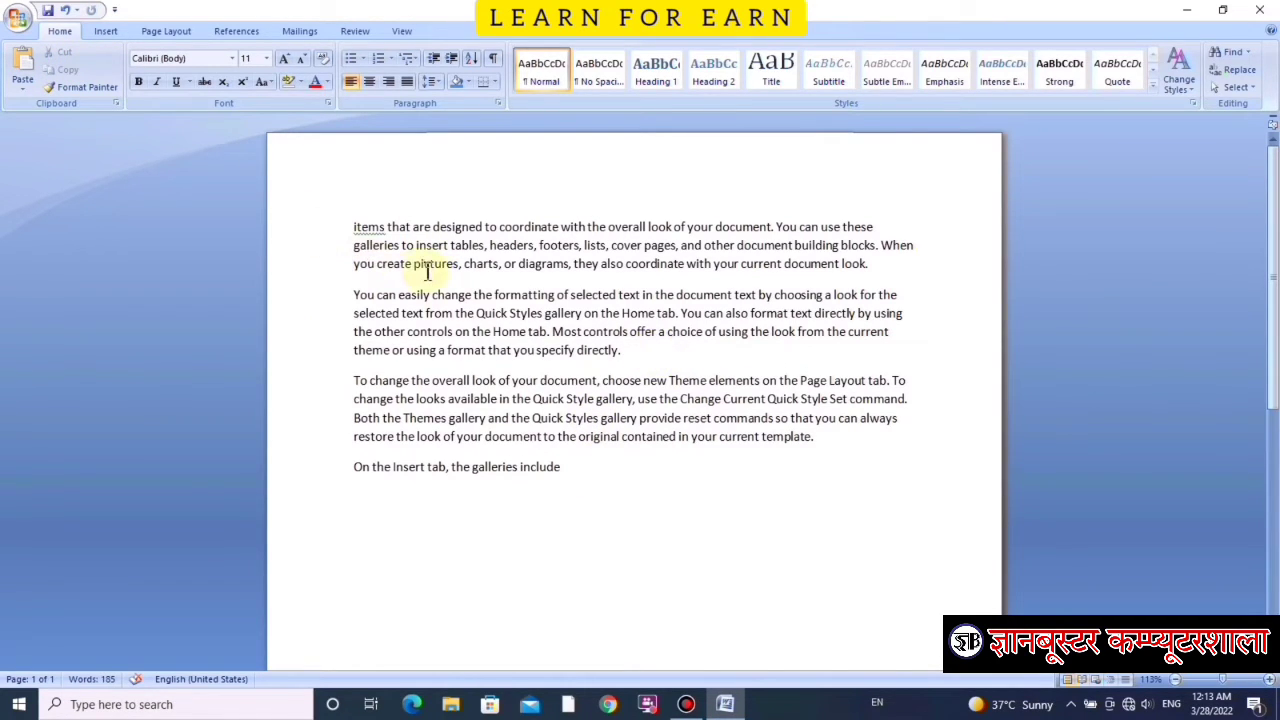
key("Return")
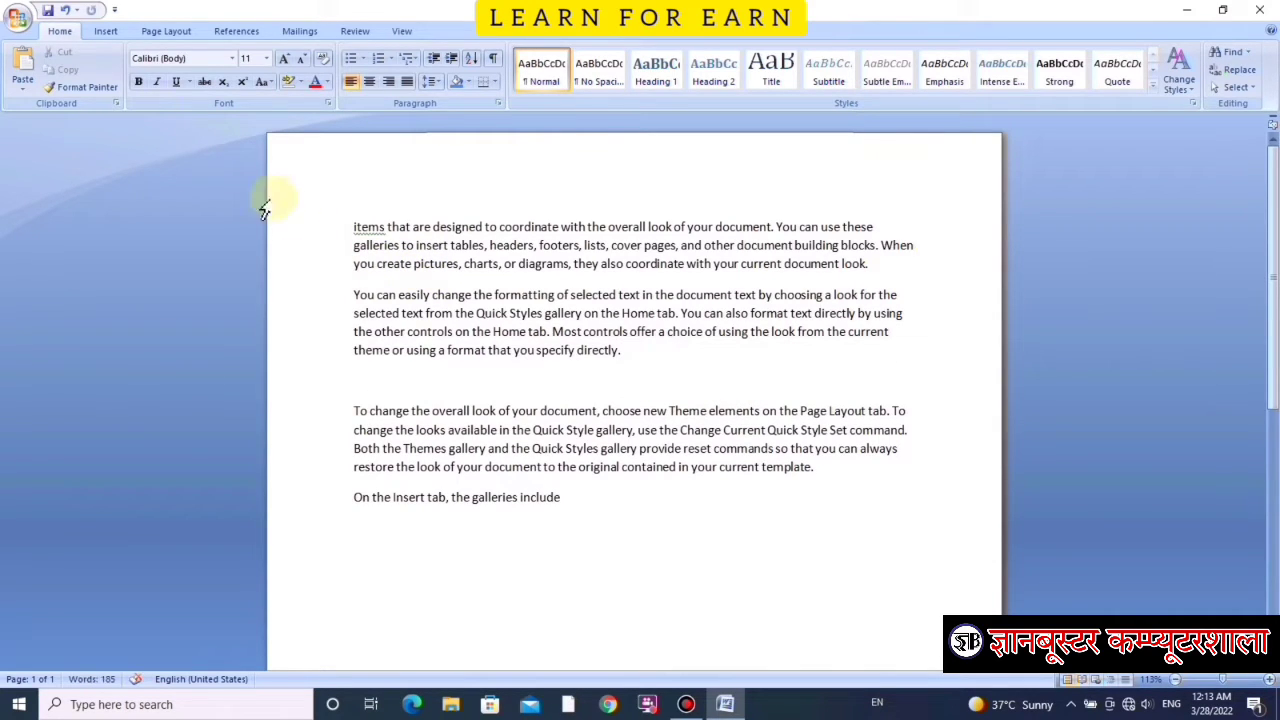
left_click(20, 62)
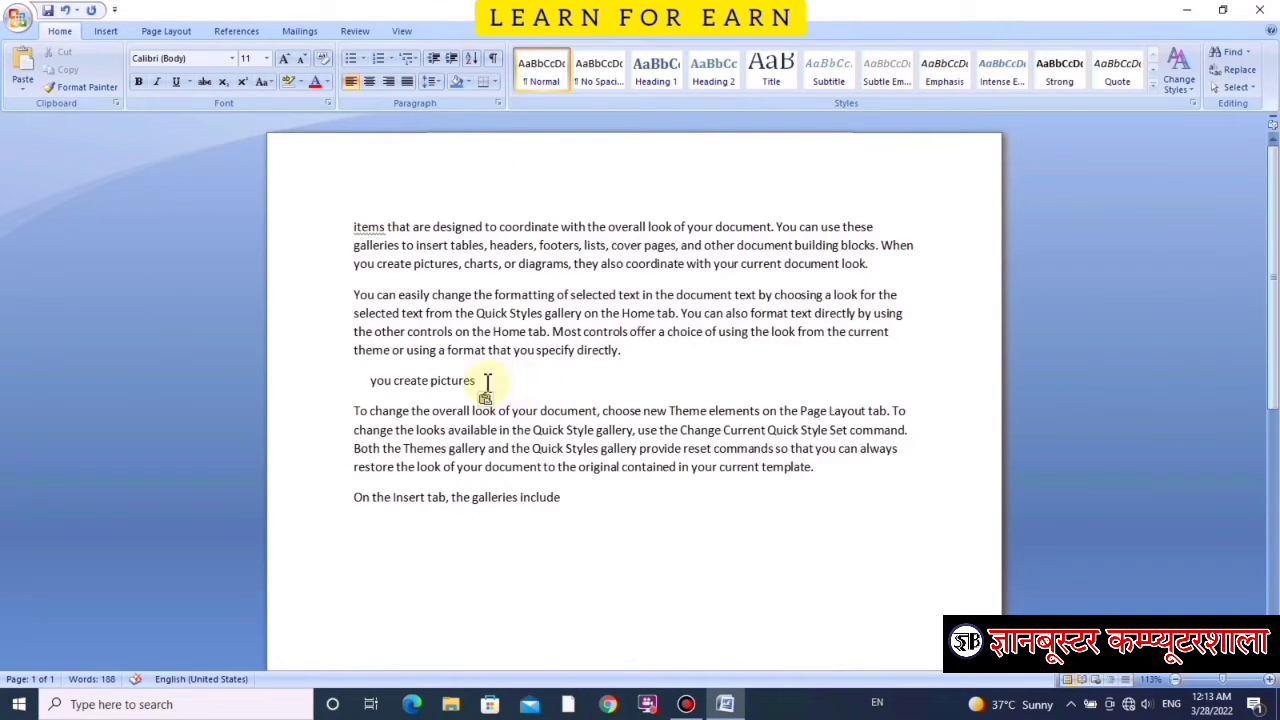
left_click_drag(487, 380, 381, 374)
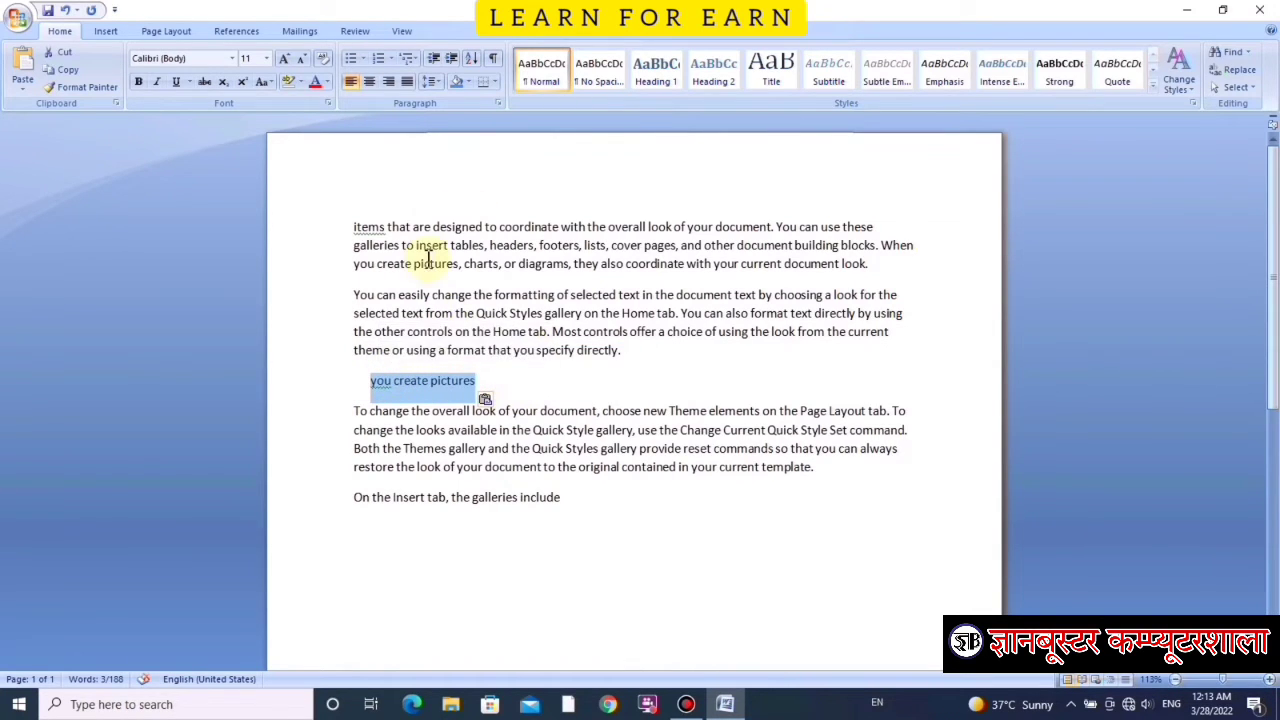
left_click(607, 375)
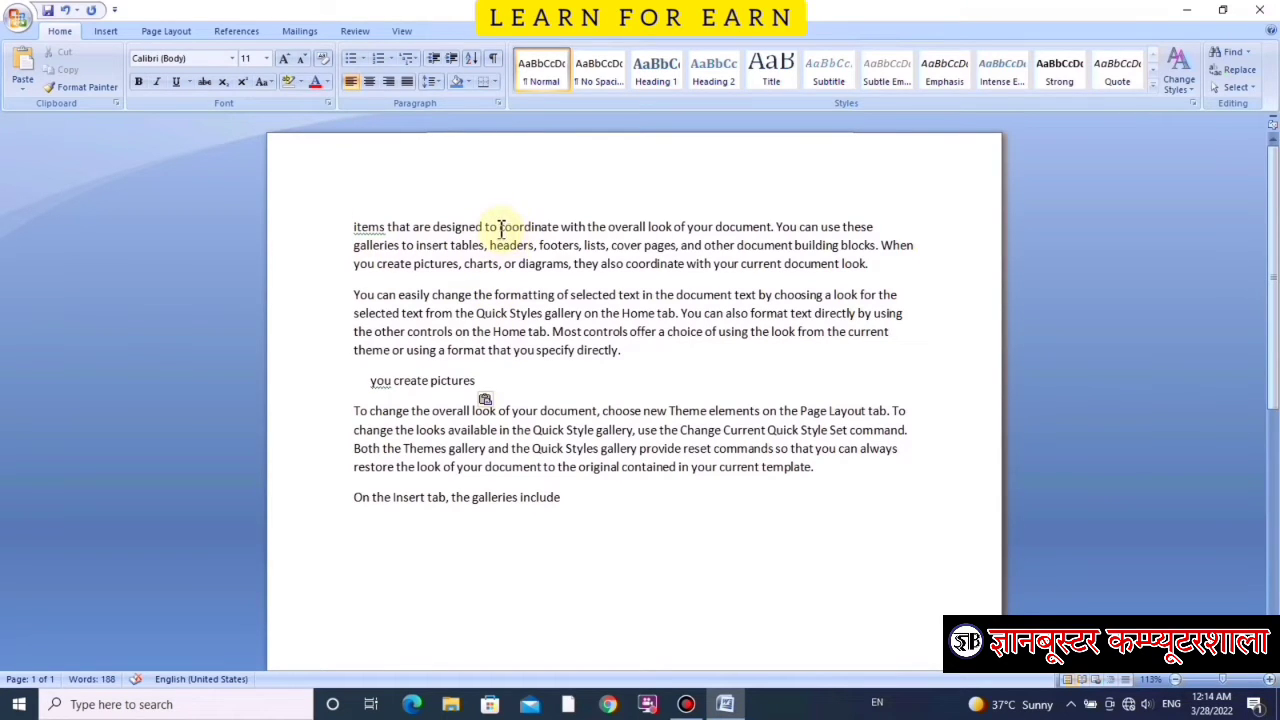
Step: Apply the CammyCapsDisplay font to the word COORDINATE
left_click_drag(500, 228, 559, 228)
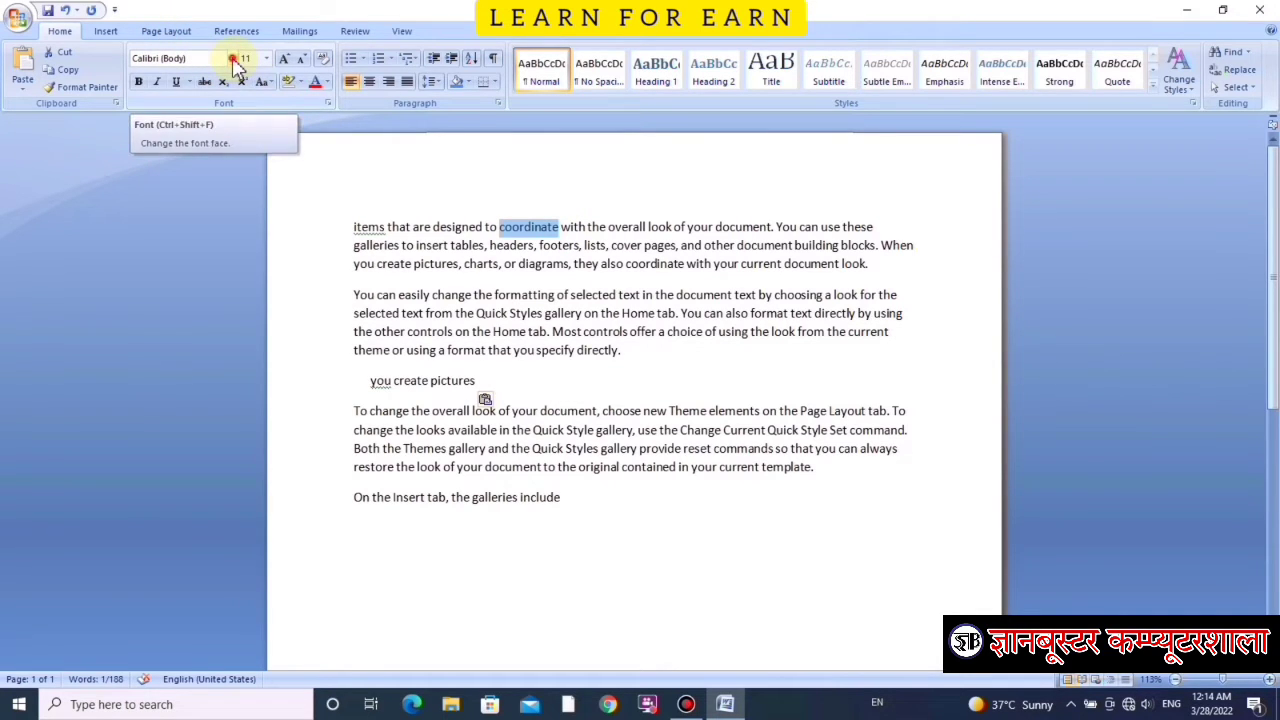
left_click(232, 57)
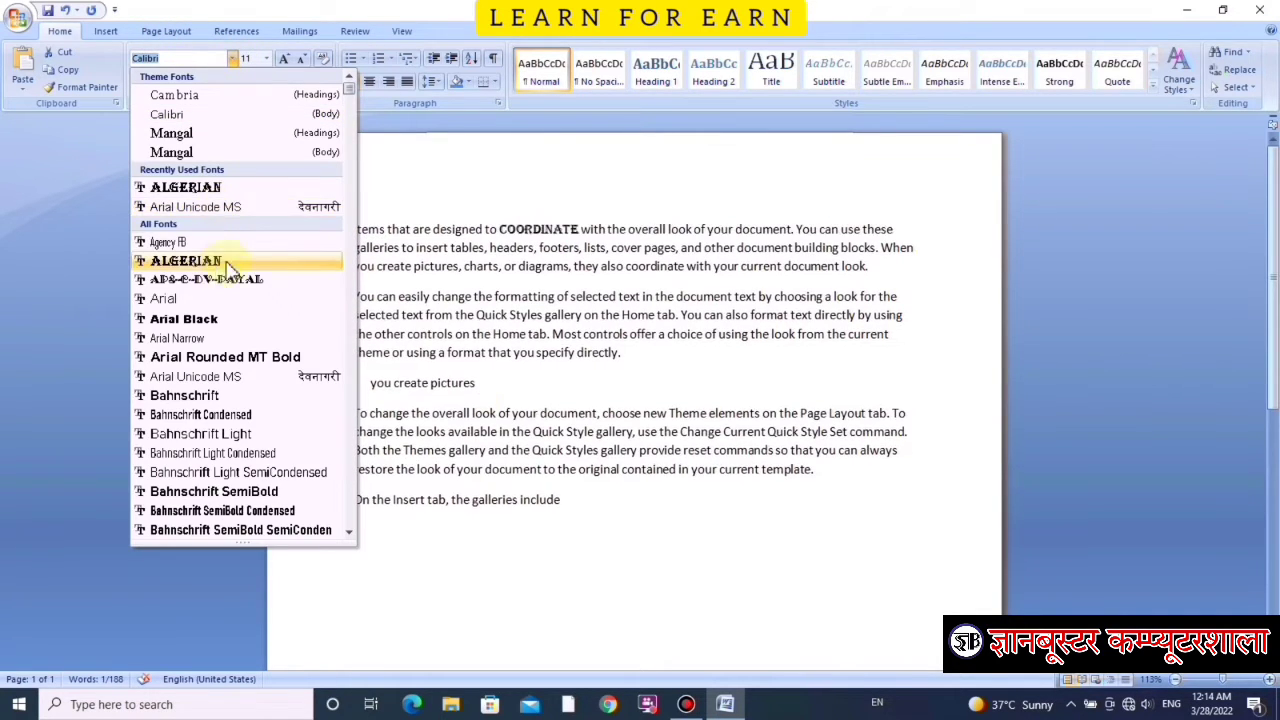
scroll(224, 320, "down", 2)
scroll(224, 320, "down", 1)
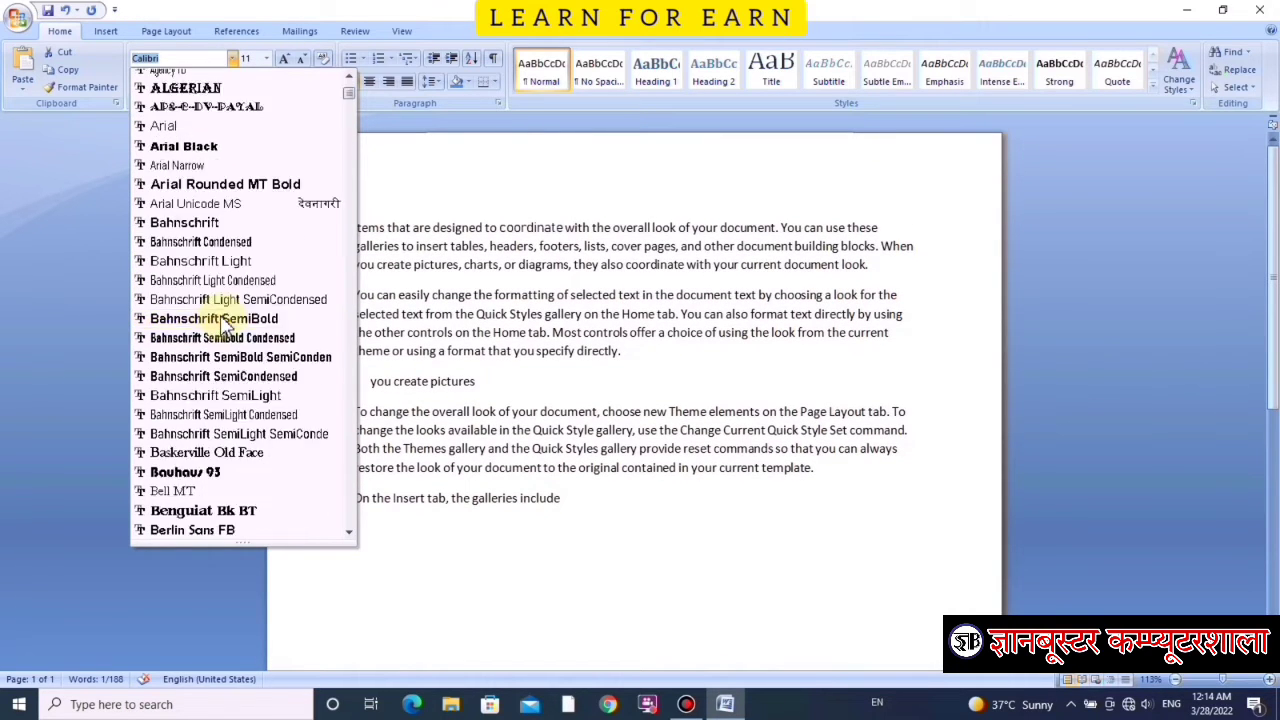
scroll(224, 320, "down", 4)
scroll(224, 320, "down", 4)
scroll(250, 290, "down", 2)
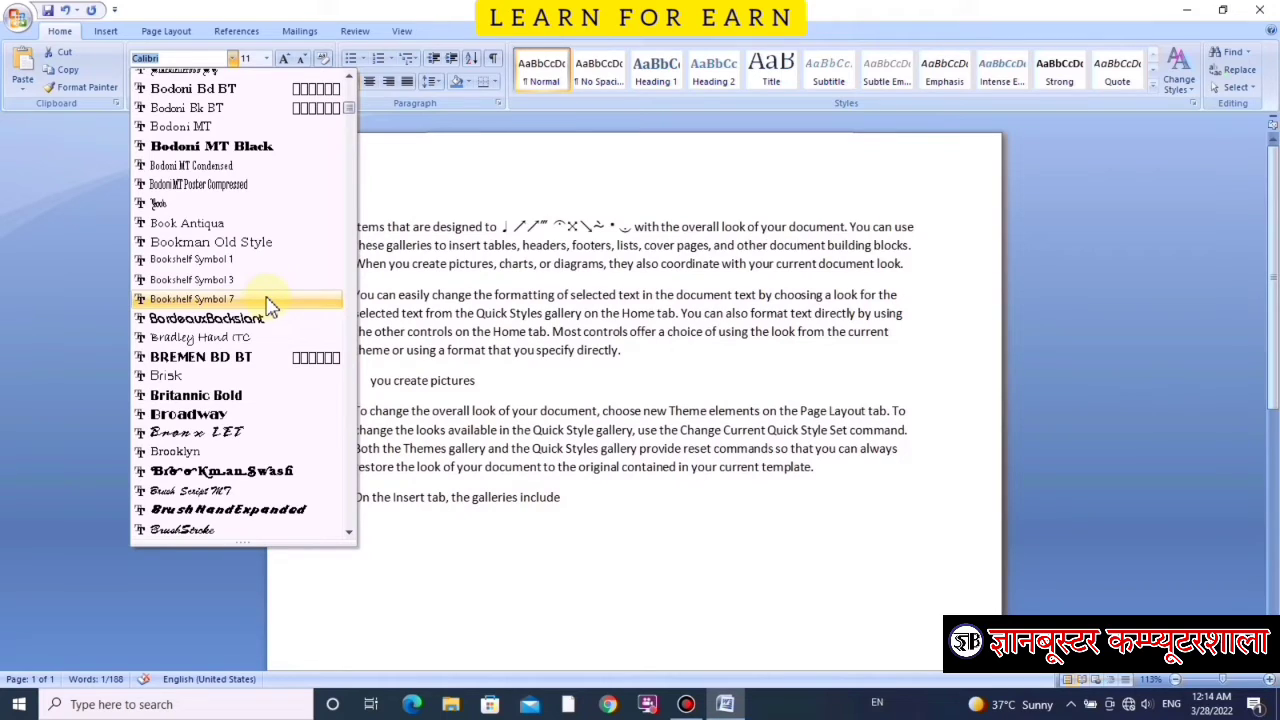
scroll(255, 303, "down", 2)
scroll(250, 315, "down", 2)
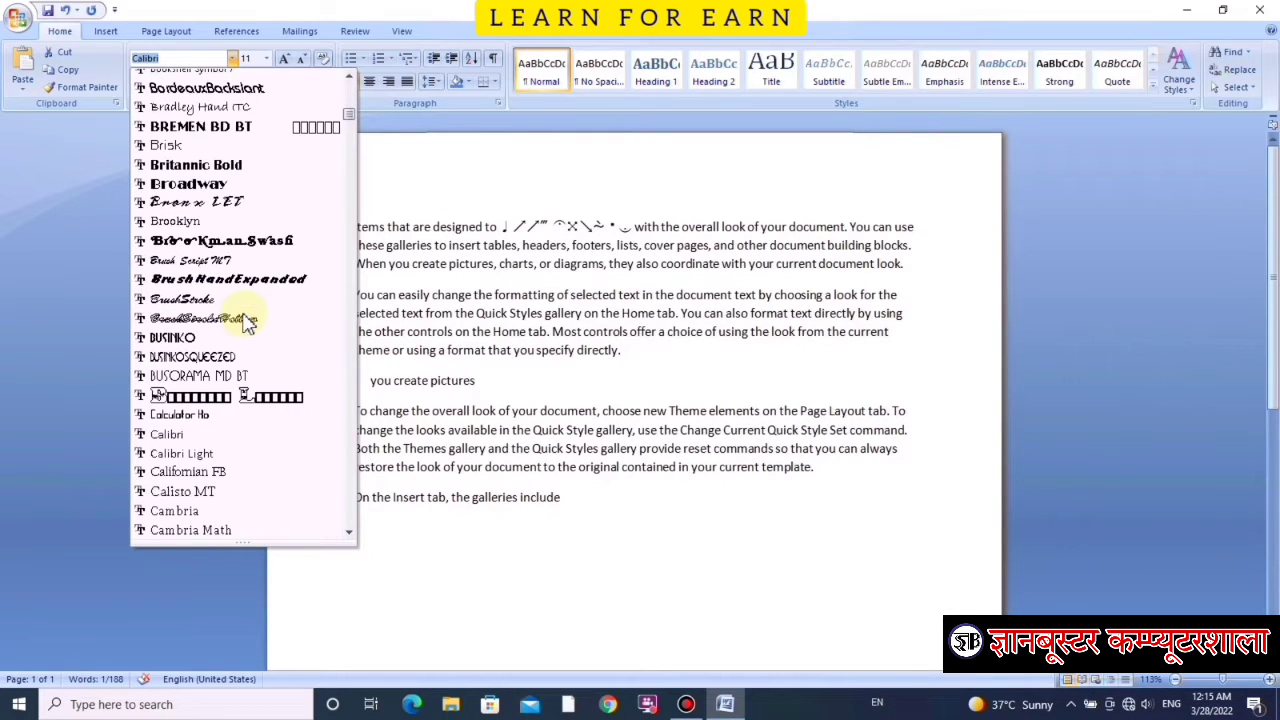
scroll(250, 323, "down", 5)
scroll(249, 328, "down", 5)
scroll(248, 335, "down", 5)
scroll(246, 345, "down", 5)
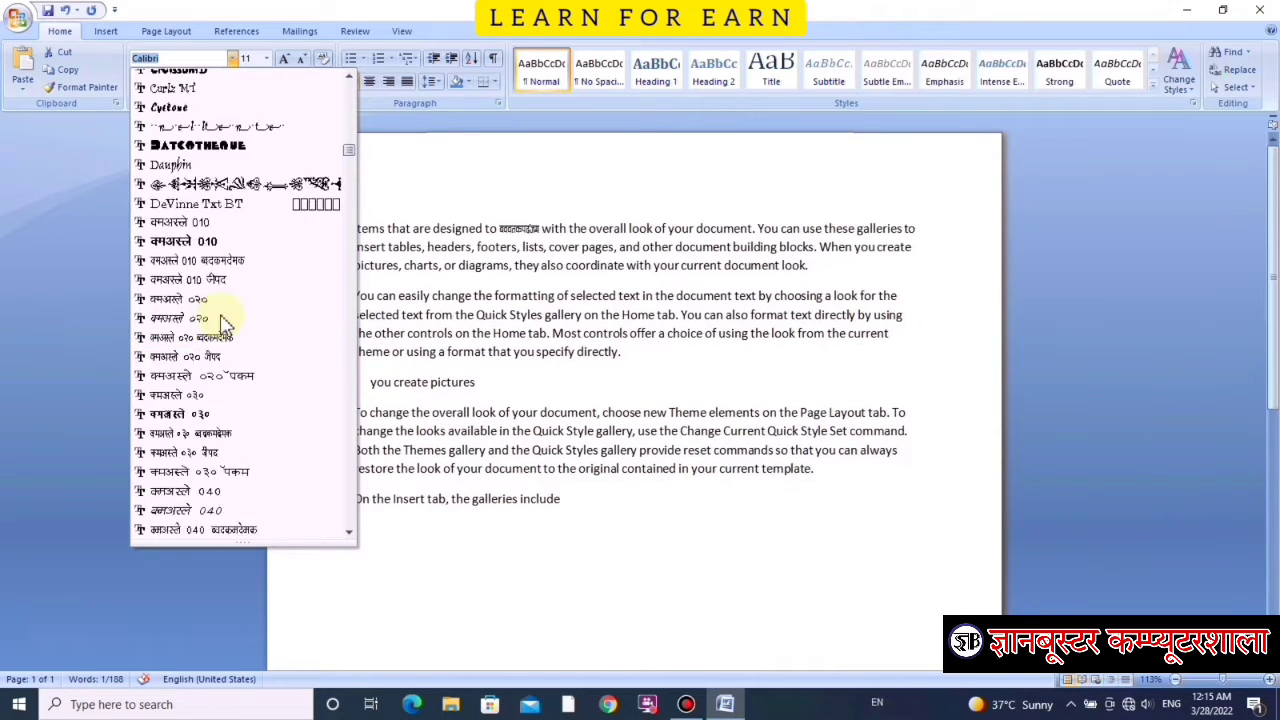
scroll(210, 280, "up", 10)
scroll(185, 255, "up", 1)
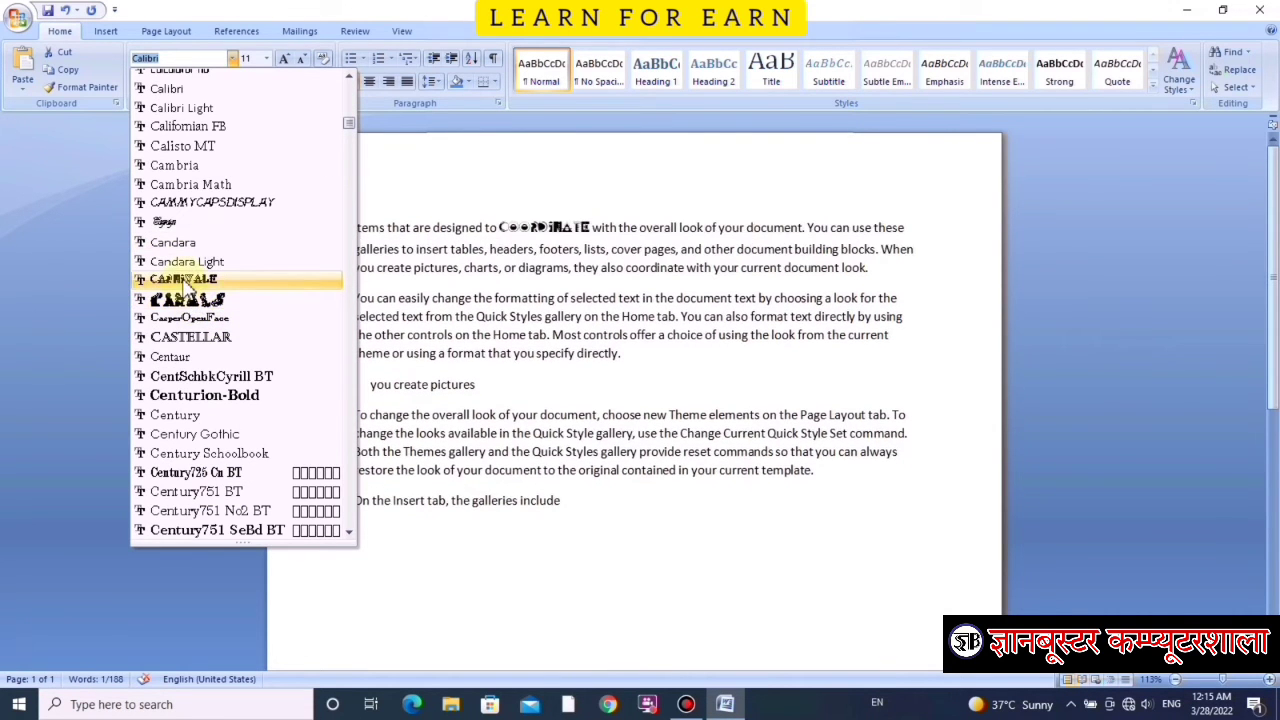
left_click(185, 203)
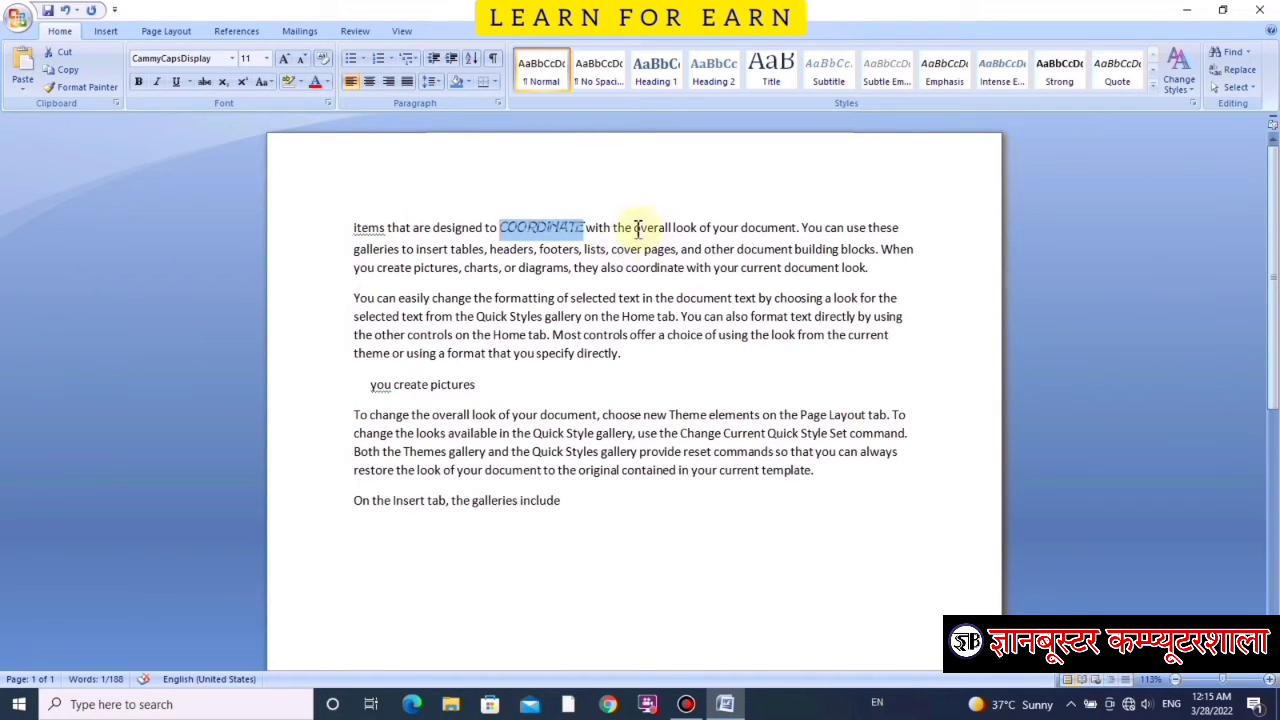
Step: Set 'overall look' in the Algerian font, then select all the document text
left_click_drag(636, 228, 698, 228)
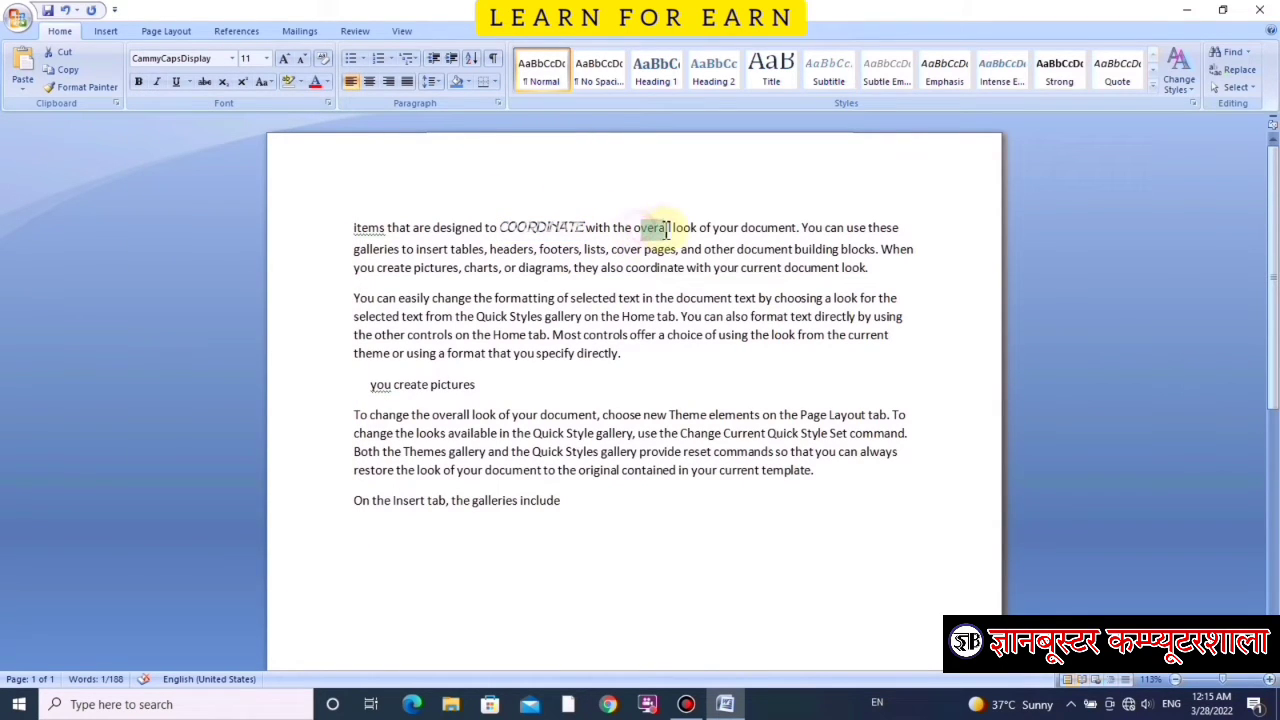
left_click(233, 58)
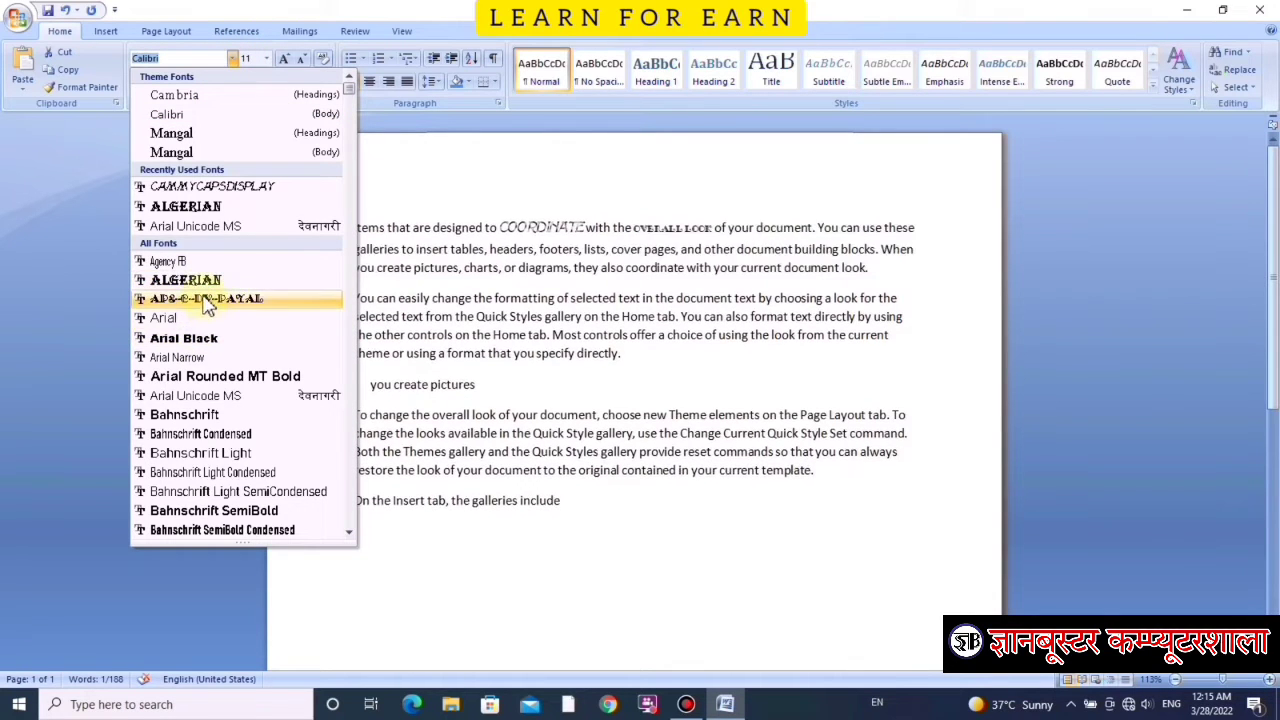
left_click(195, 285)
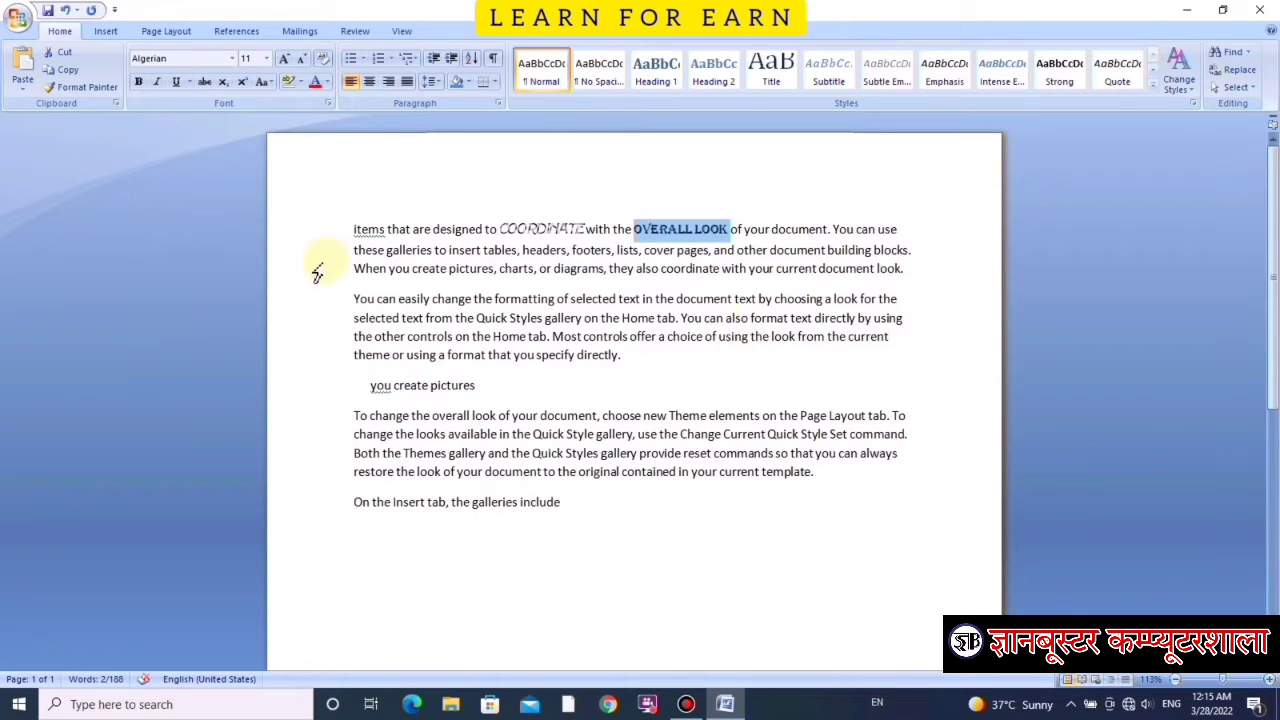
left_click(424, 316)
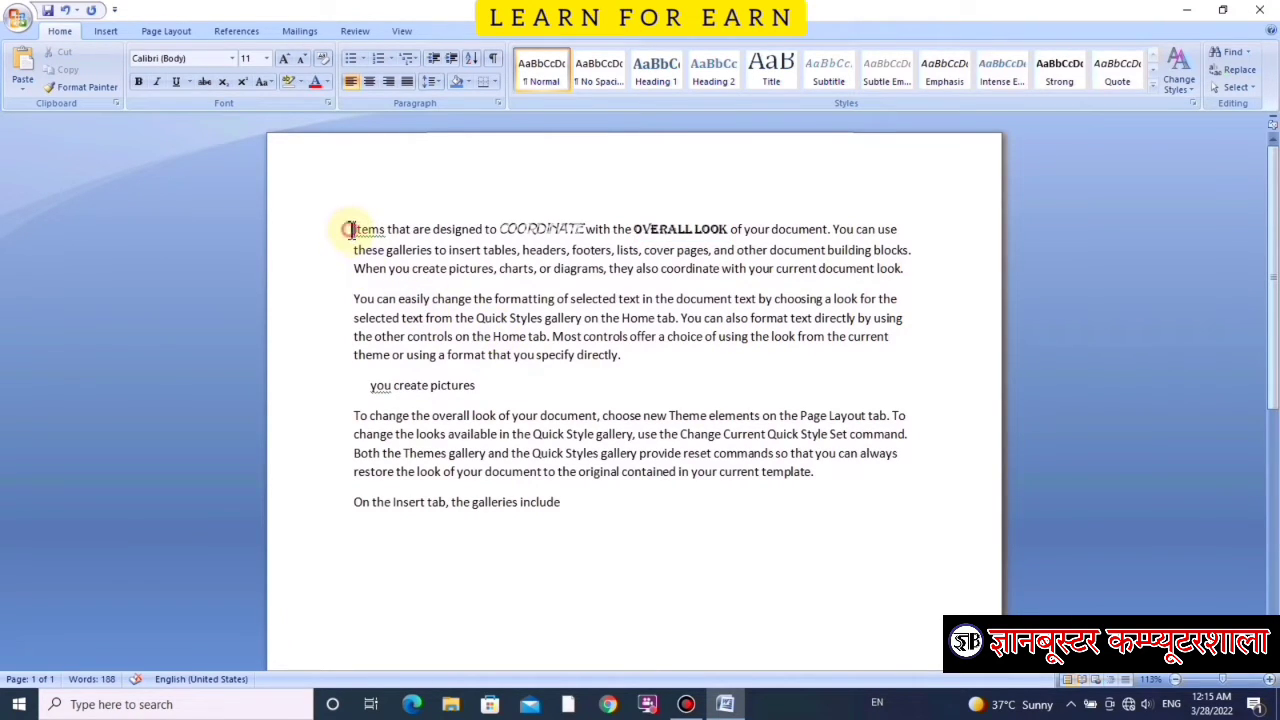
left_click_drag(350, 229, 640, 537)
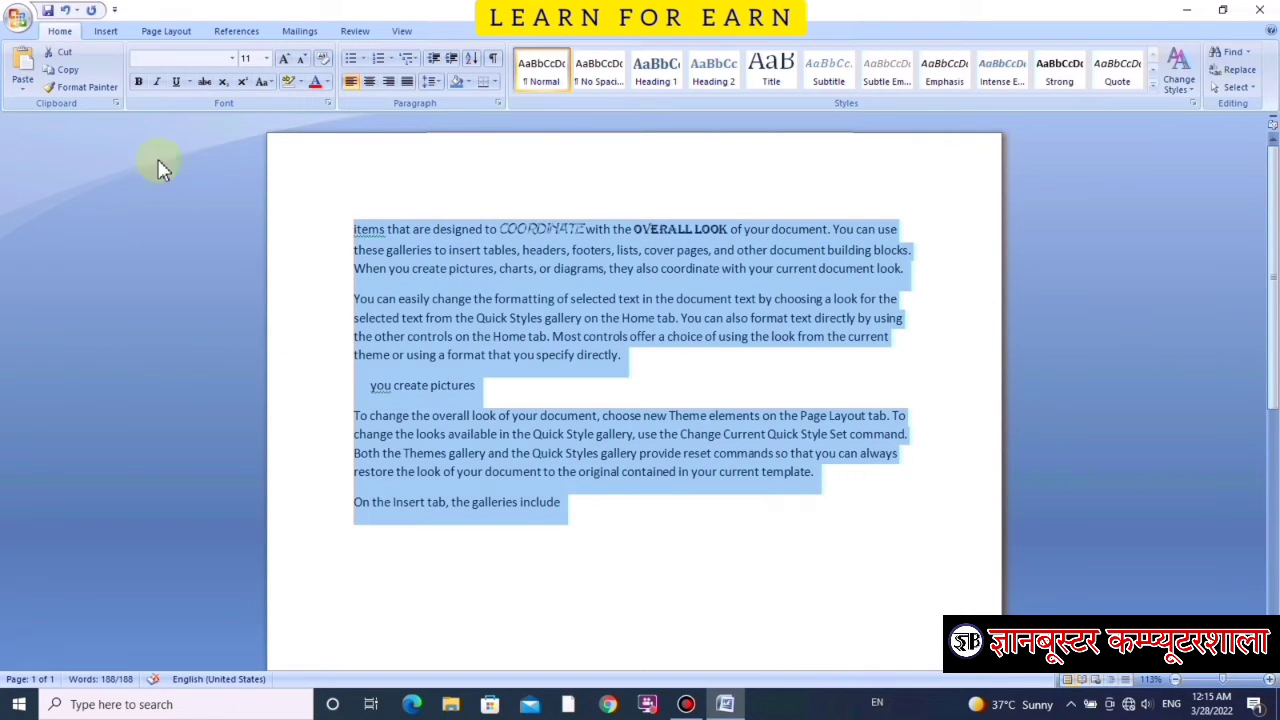
left_click(266, 58)
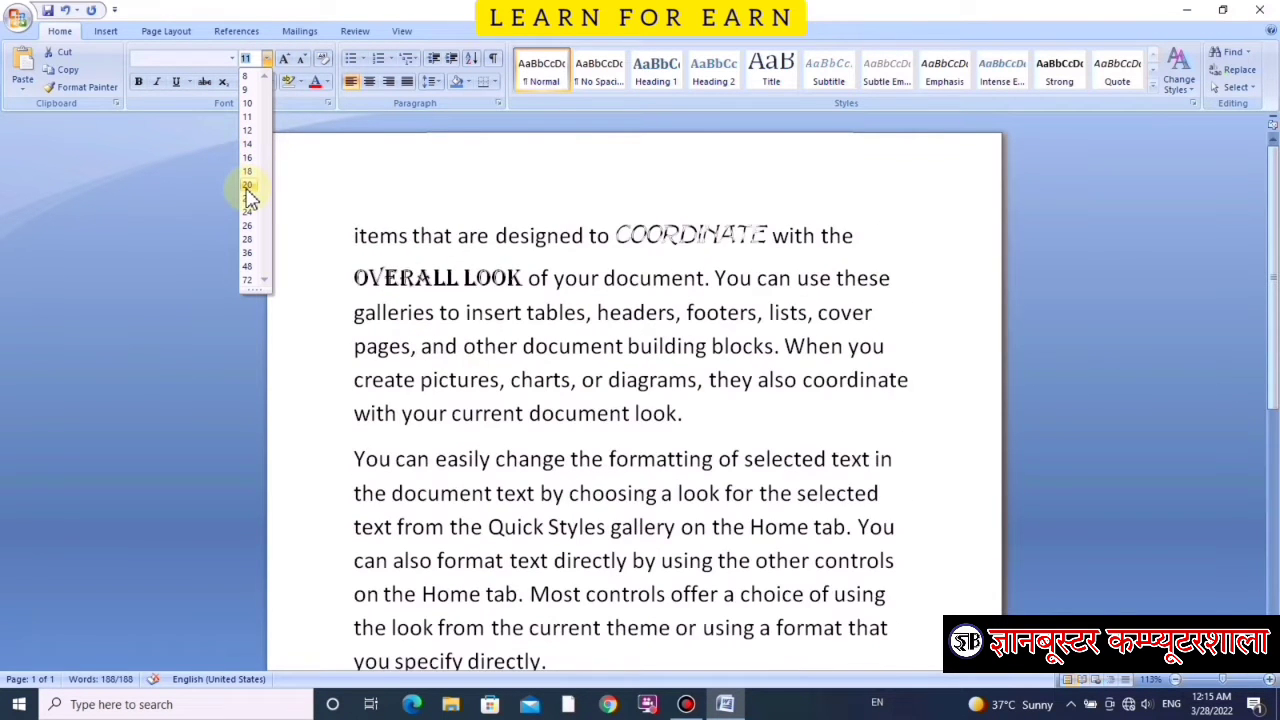
Step: Set all text to size 20, then adjust it with Grow/Shrink Font to 22
left_click(247, 188)
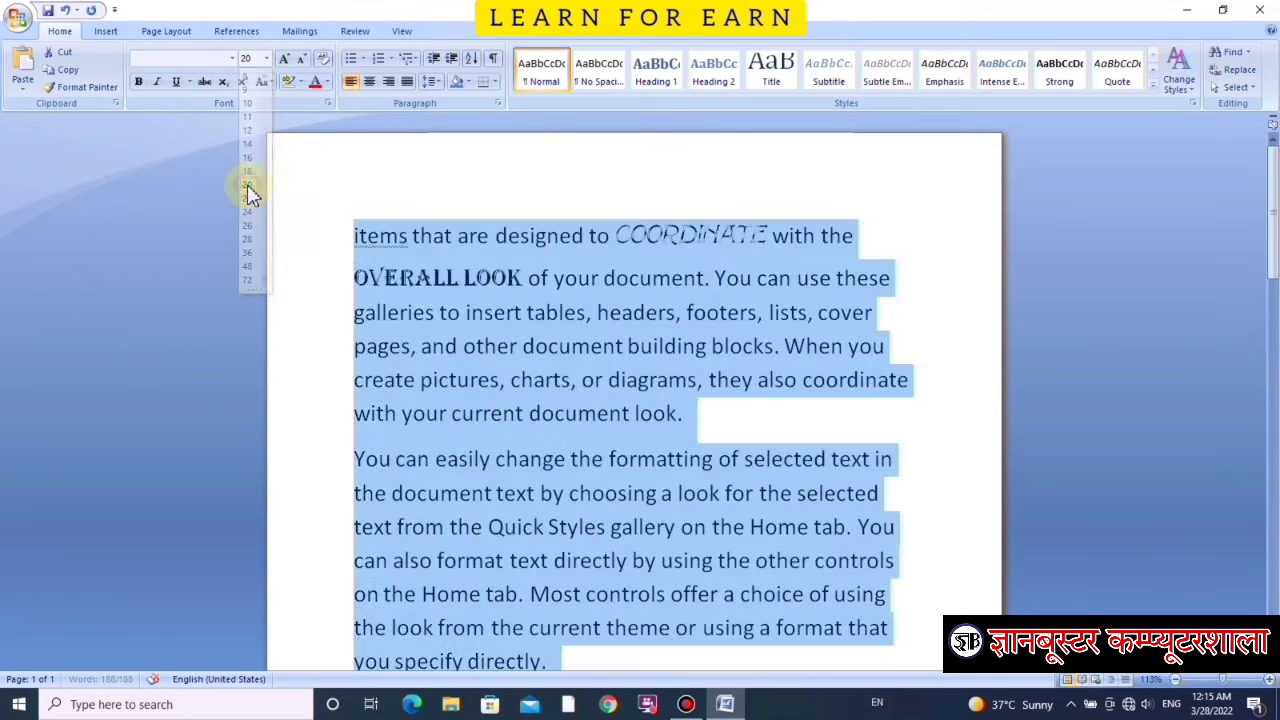
scroll(540, 315, "down", 1)
scroll(626, 309, "down", 4)
scroll(620, 312, "up", 5)
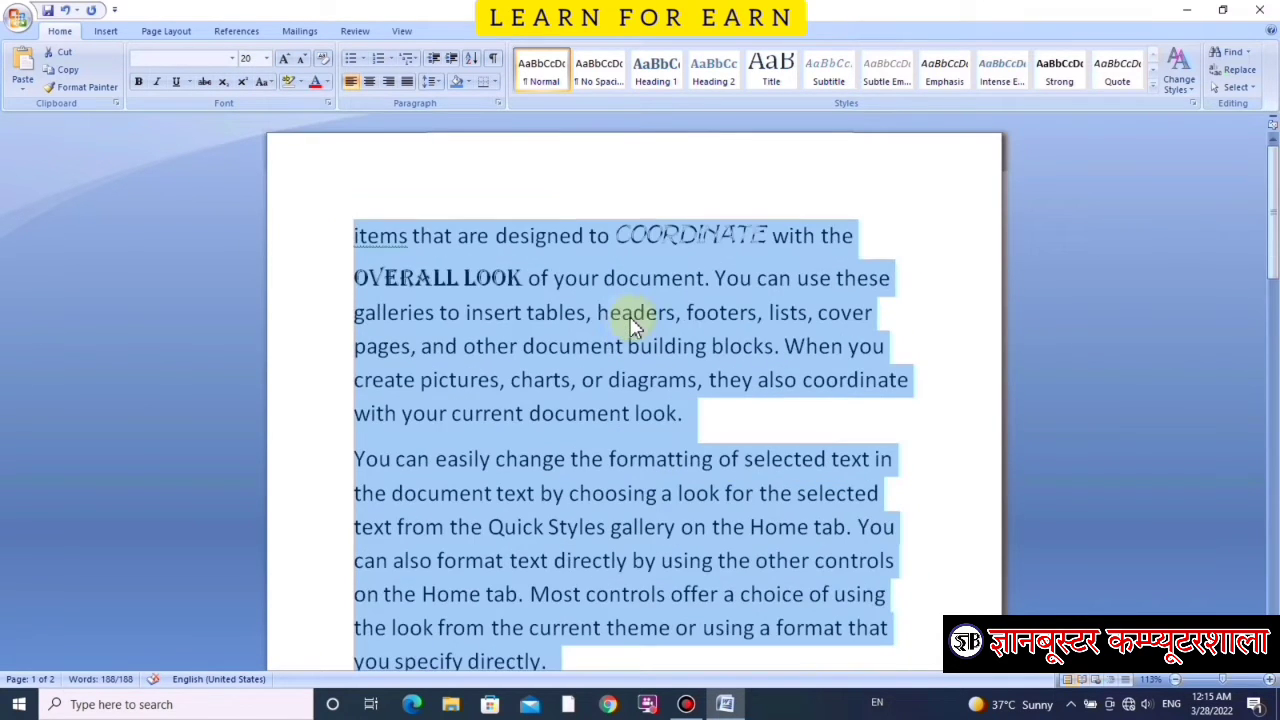
left_click(286, 62)
left_click(286, 62)
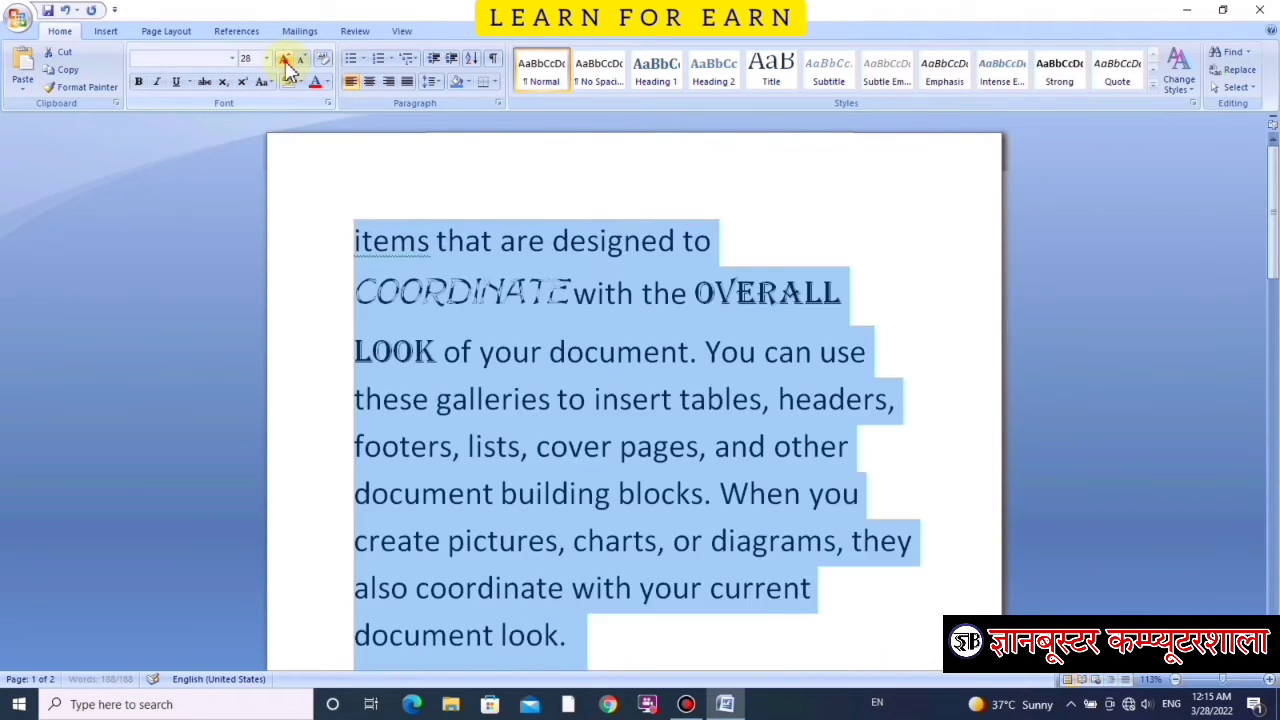
left_click(286, 62)
left_click(286, 62)
left_click(286, 62)
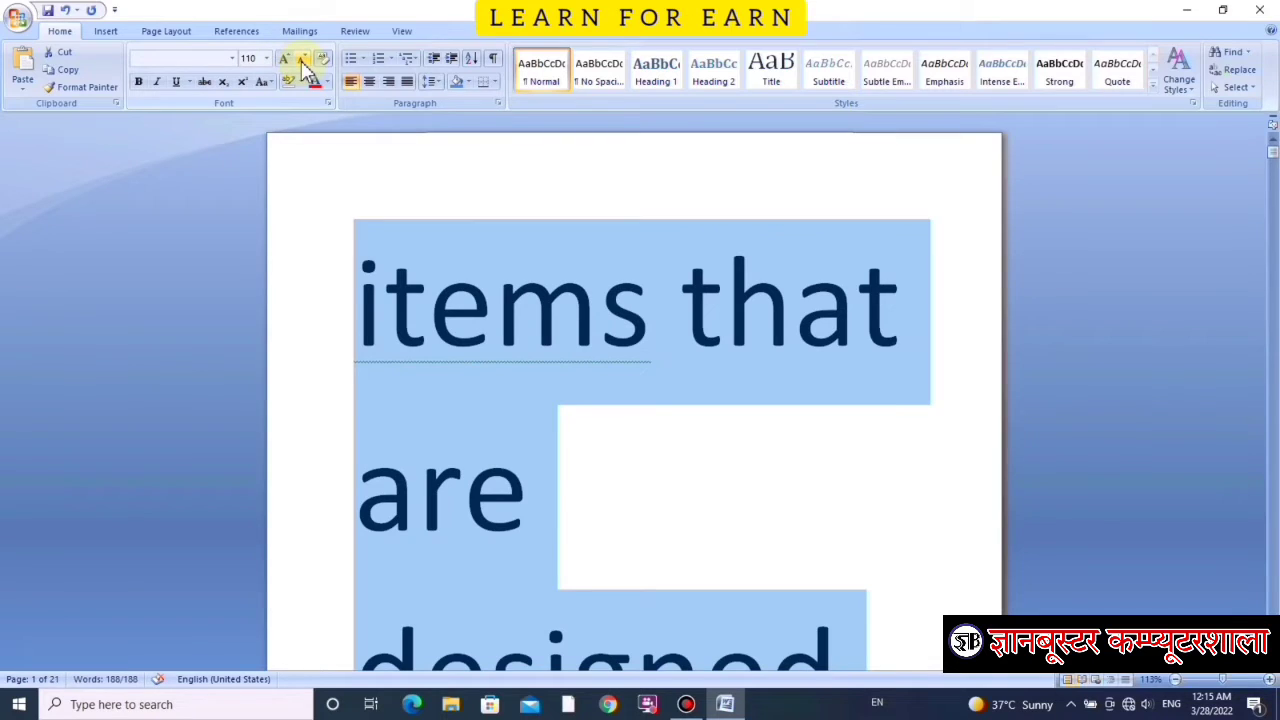
left_click(303, 62)
left_click(303, 62)
left_click(303, 62)
left_click(303, 62)
left_click(303, 62)
left_click(303, 62)
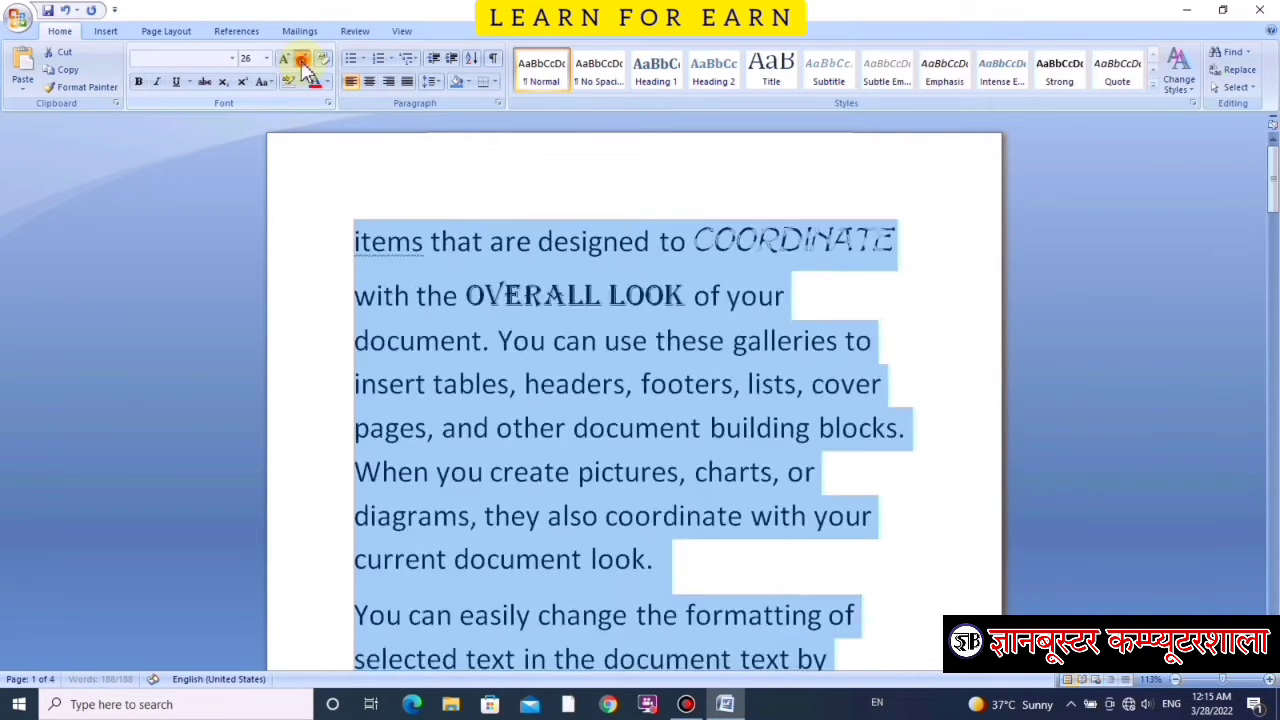
left_click(303, 62)
left_click(303, 62)
left_click(303, 62)
left_click(303, 62)
left_click(303, 62)
left_click(303, 62)
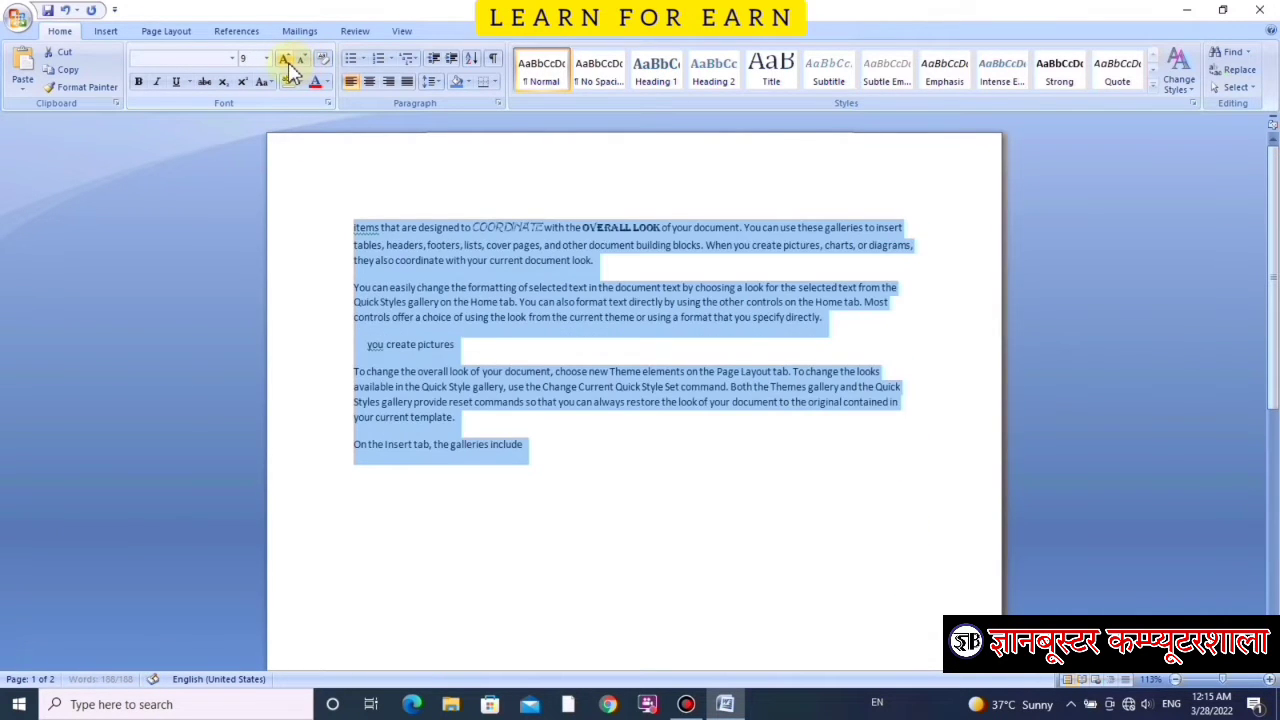
left_click(285, 60)
left_click(285, 60)
left_click(285, 60)
left_click(285, 60)
left_click(285, 60)
left_click(285, 60)
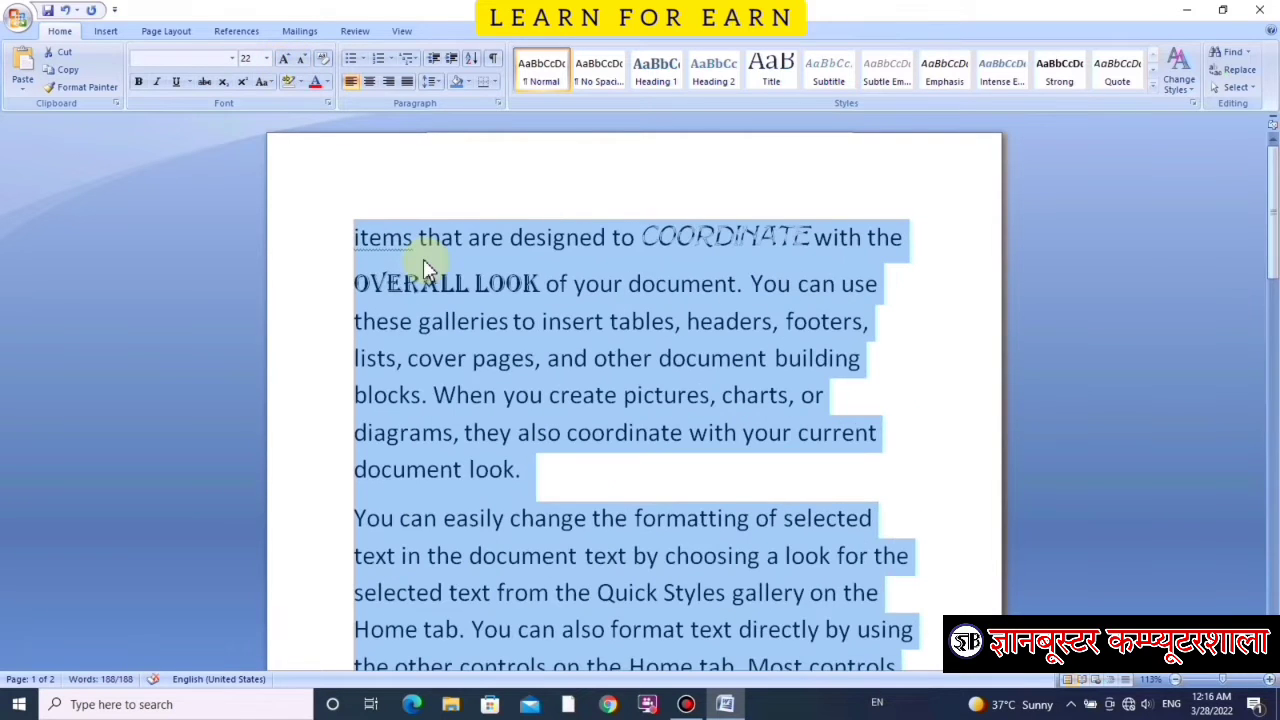
left_click(420, 283)
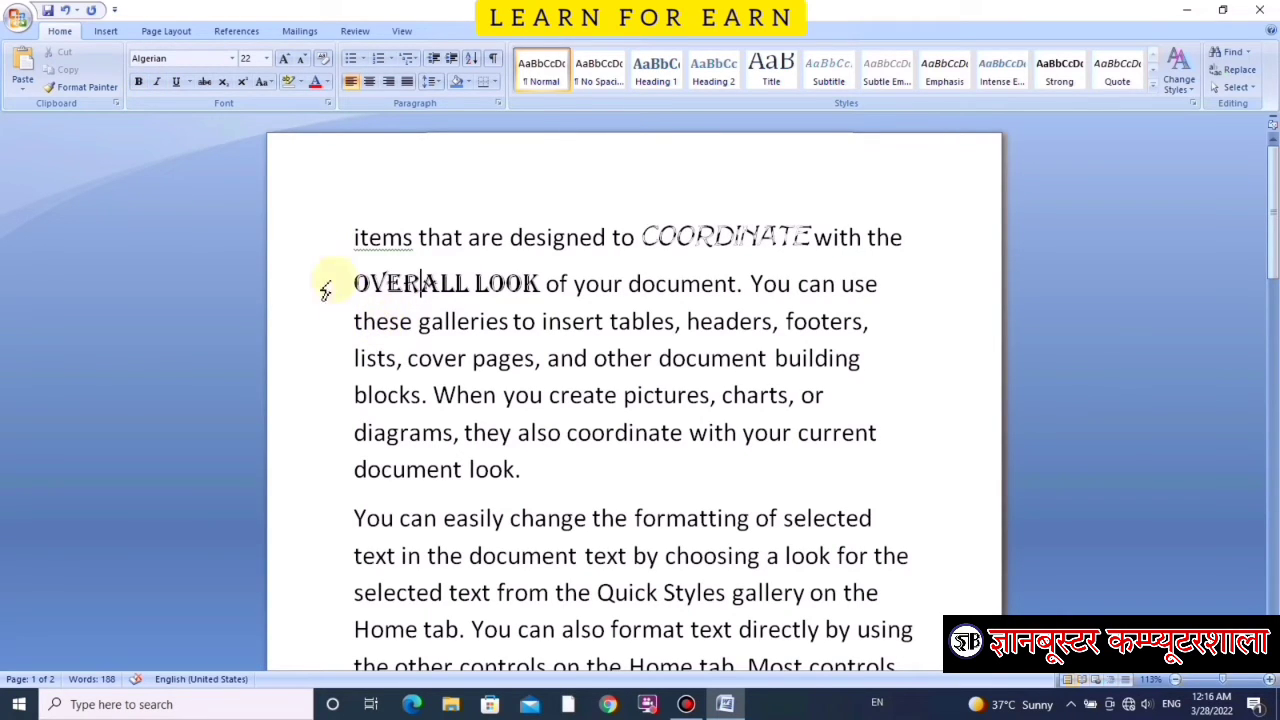
left_click(352, 238)
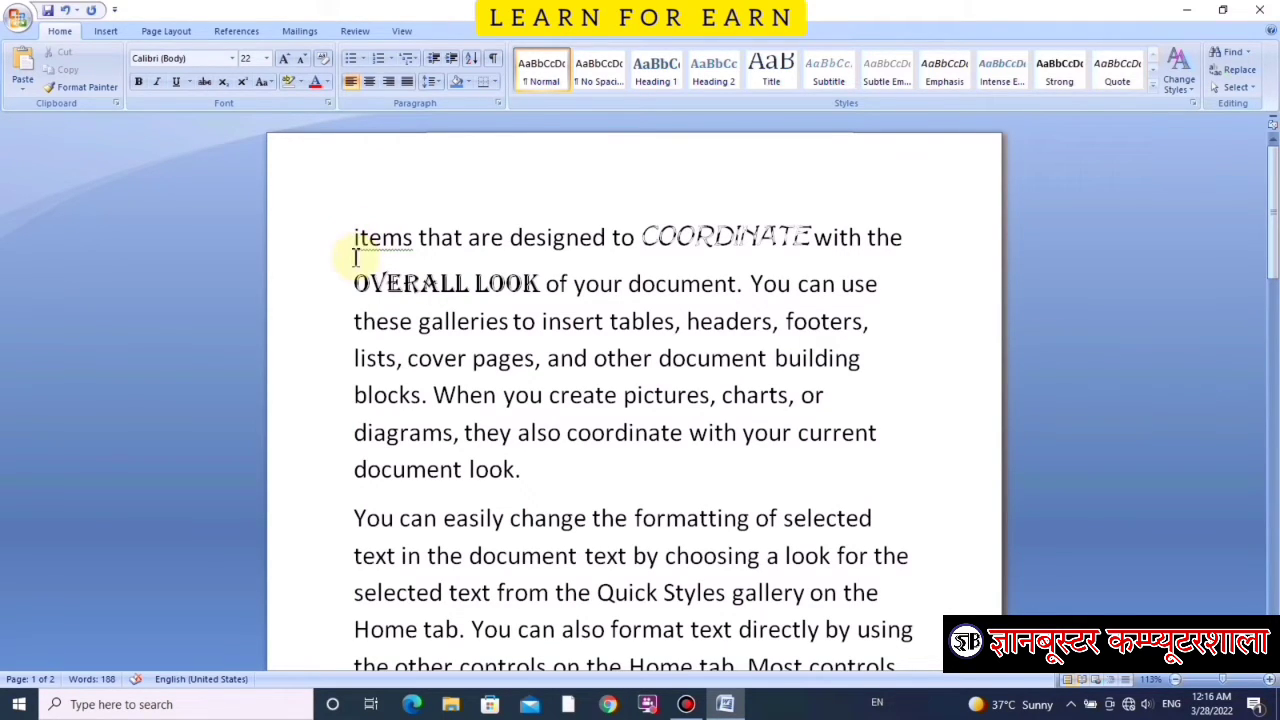
Step: Make the words 'items that' and 'designed' bold
left_click_drag(352, 244, 463, 240)
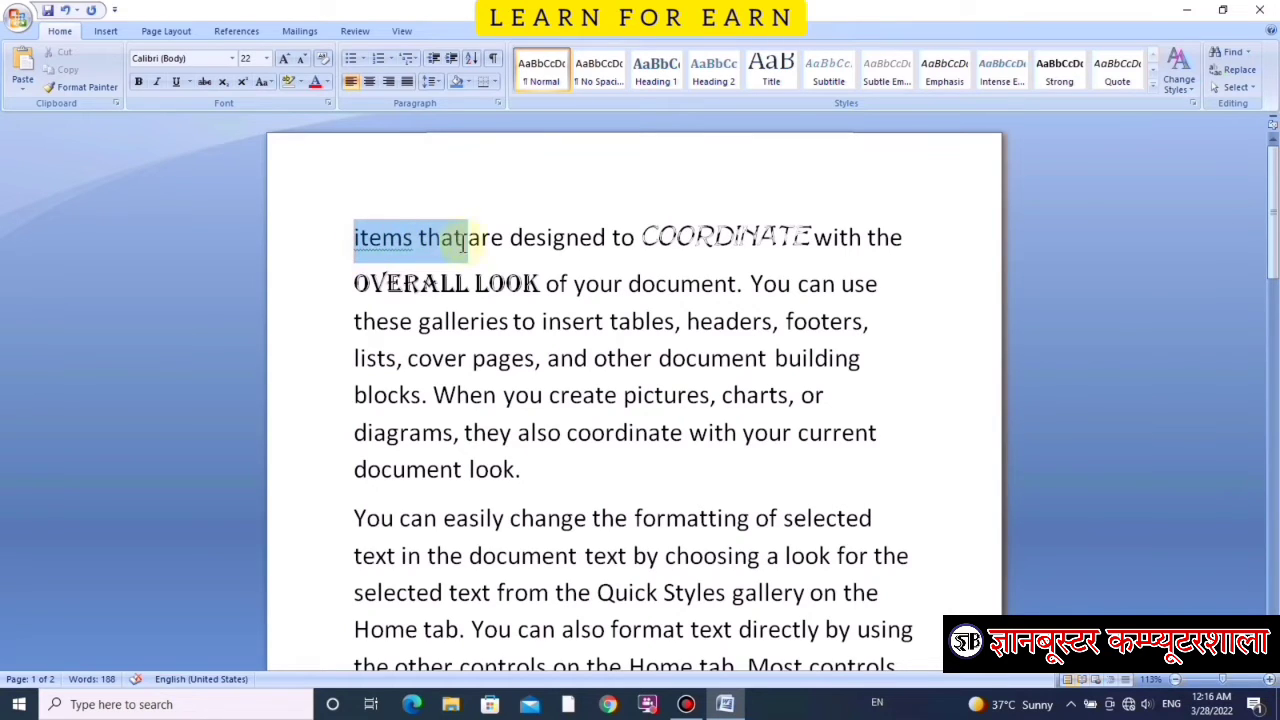
left_click(142, 82)
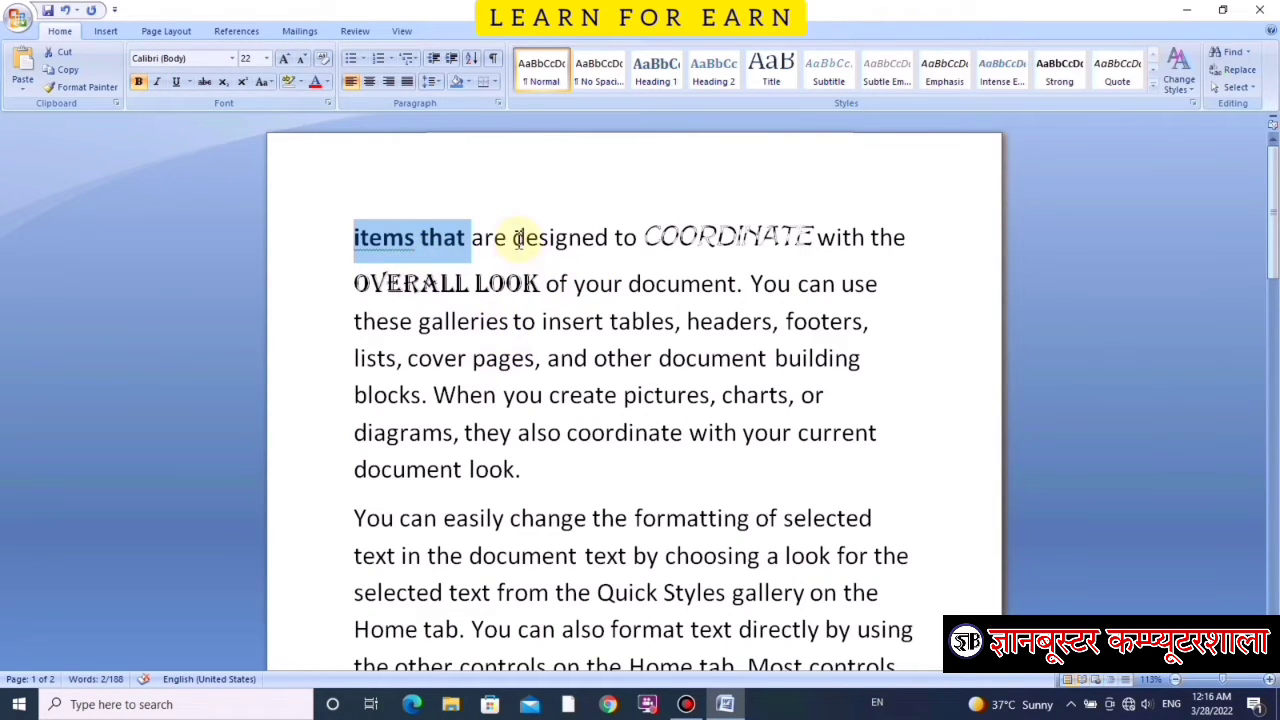
left_click_drag(514, 237, 608, 237)
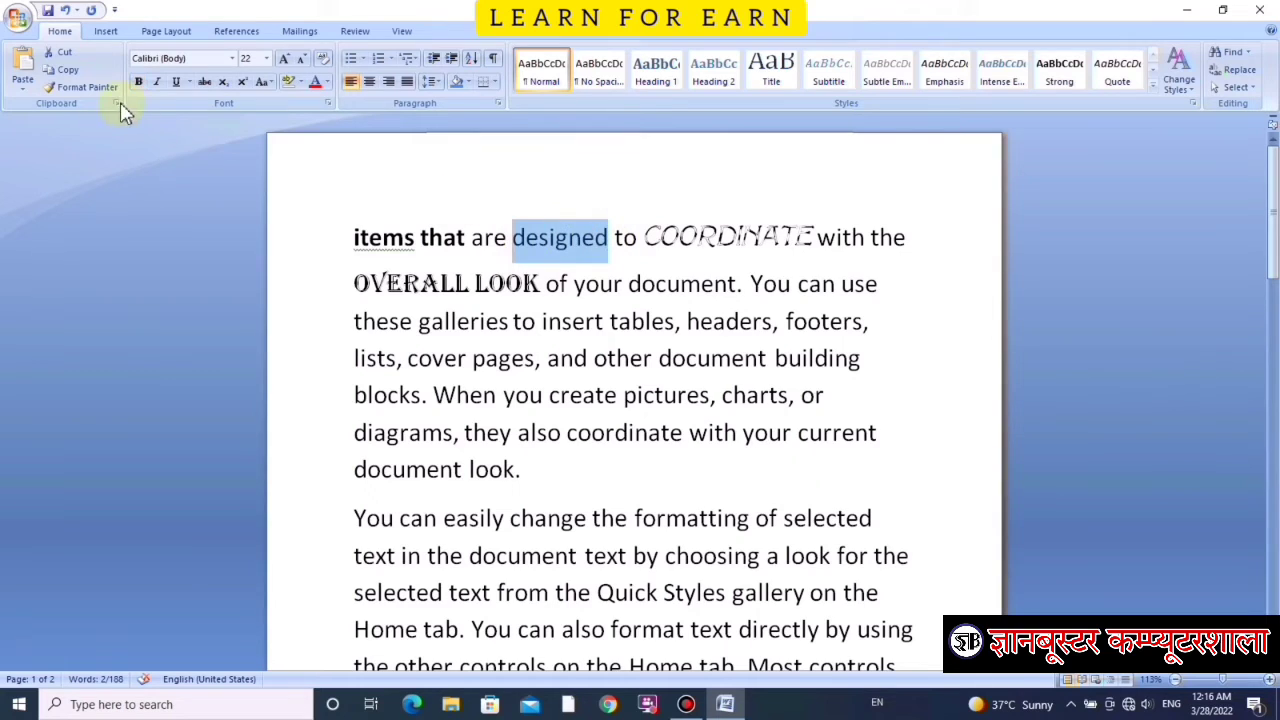
left_click(157, 81)
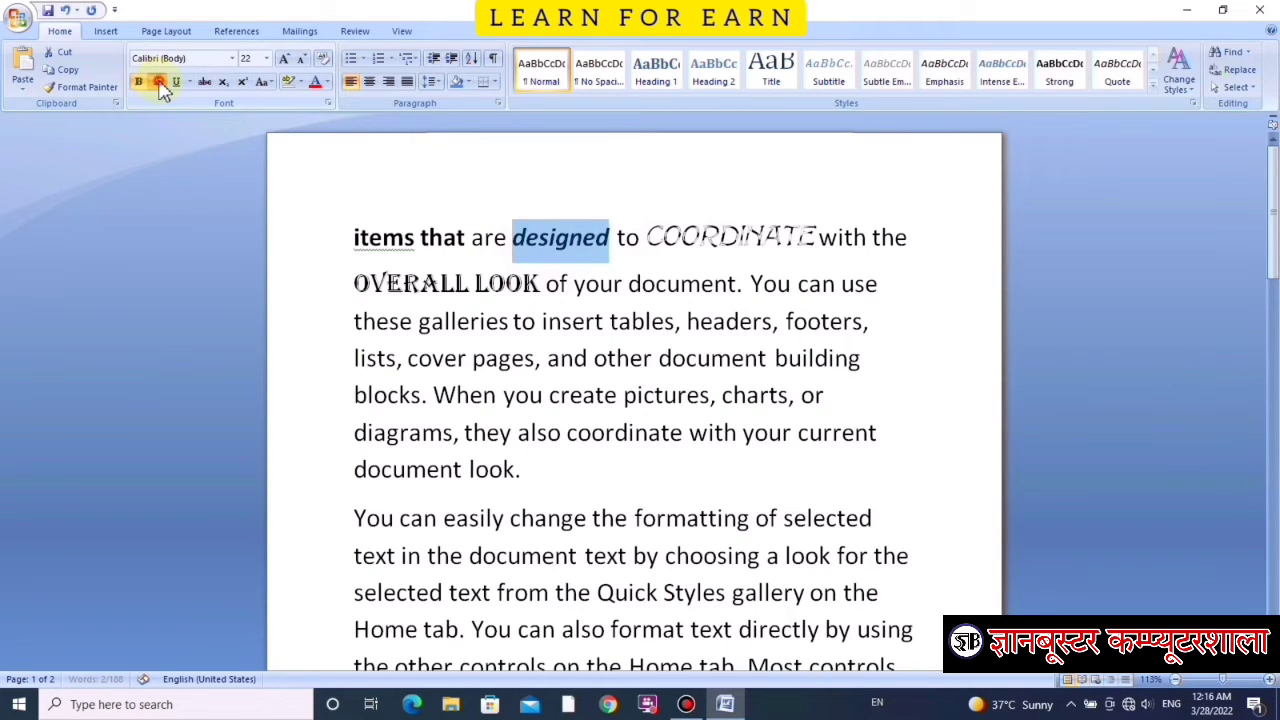
left_click(157, 81)
left_click(138, 82)
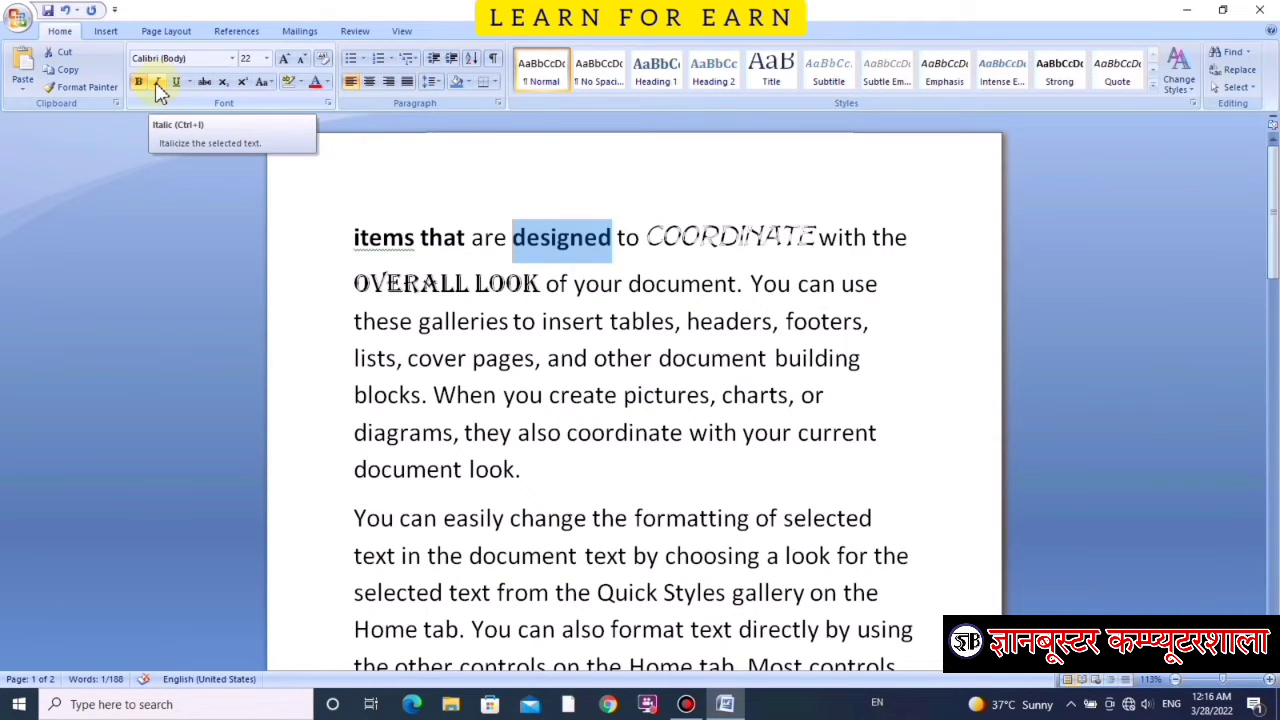
Step: Remove italic from 'designed' and leave it underlined
left_click(157, 82)
left_click(157, 82)
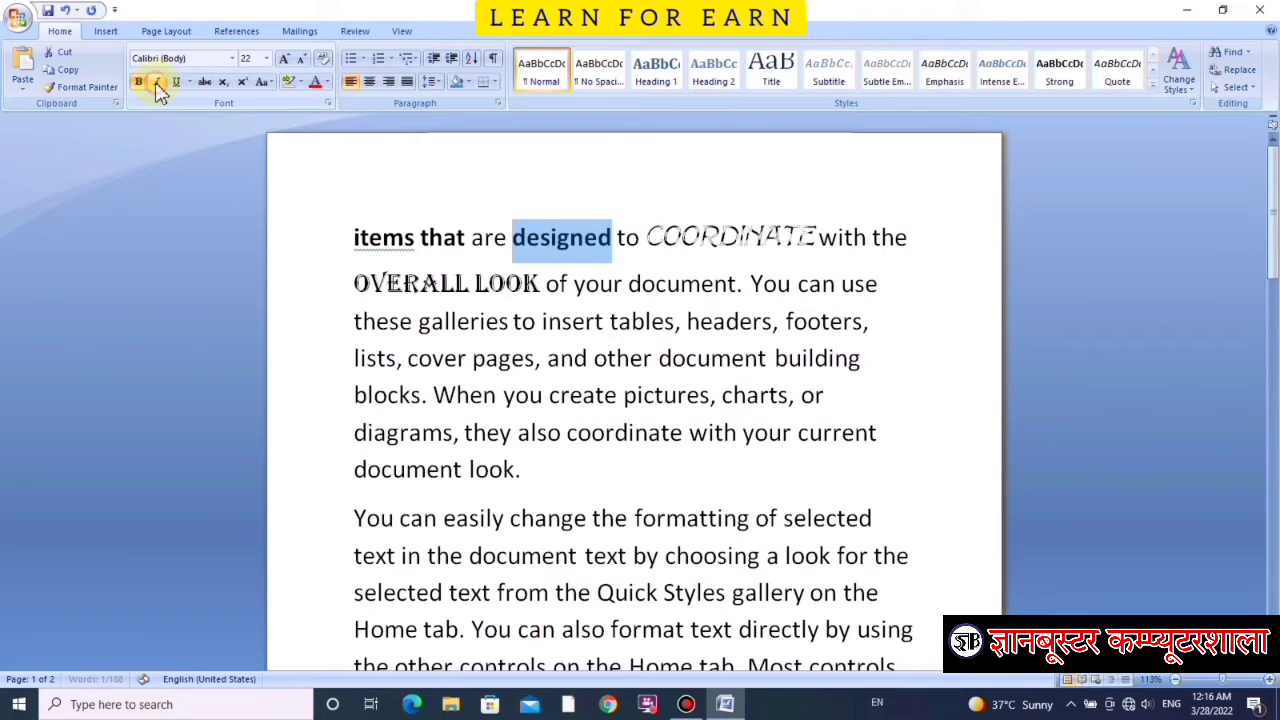
left_click(157, 82)
left_click(157, 82)
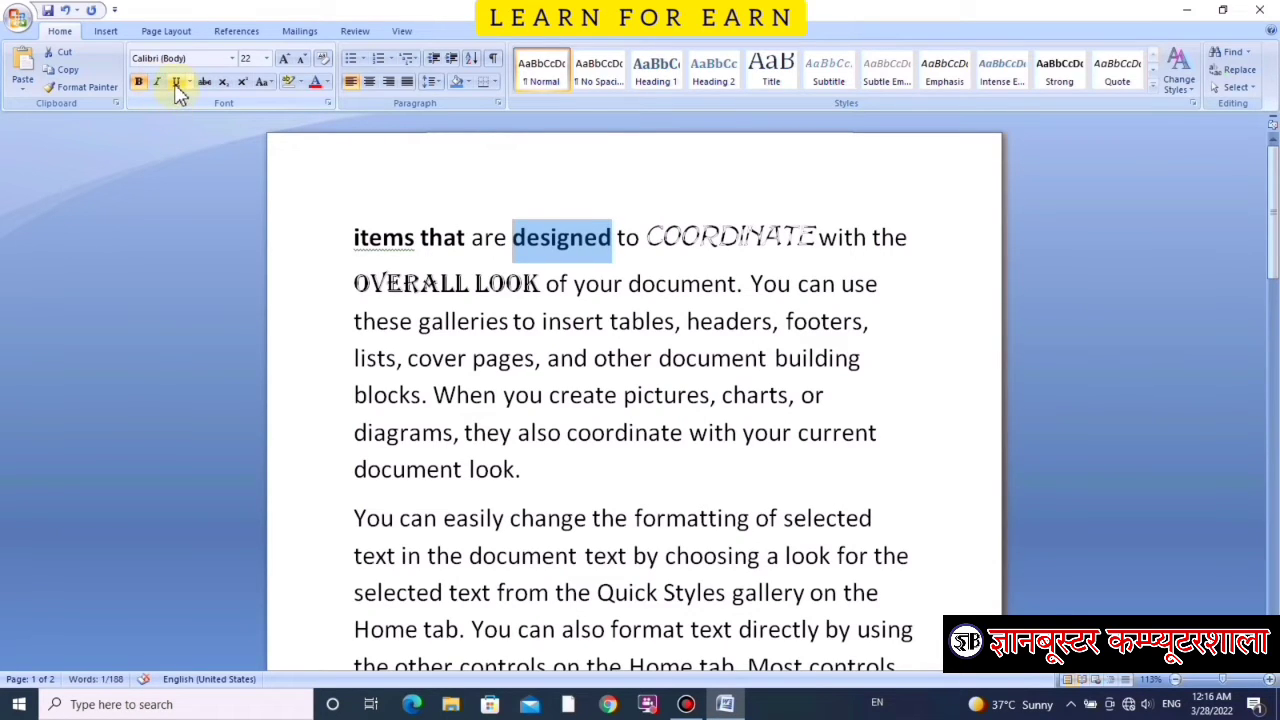
left_click(176, 84)
left_click(176, 84)
left_click(176, 84)
left_click(176, 84)
left_click(176, 84)
left_click(176, 84)
left_click(176, 84)
Step: Give 'designed' a thick underline and change the underline colour
left_click(192, 81)
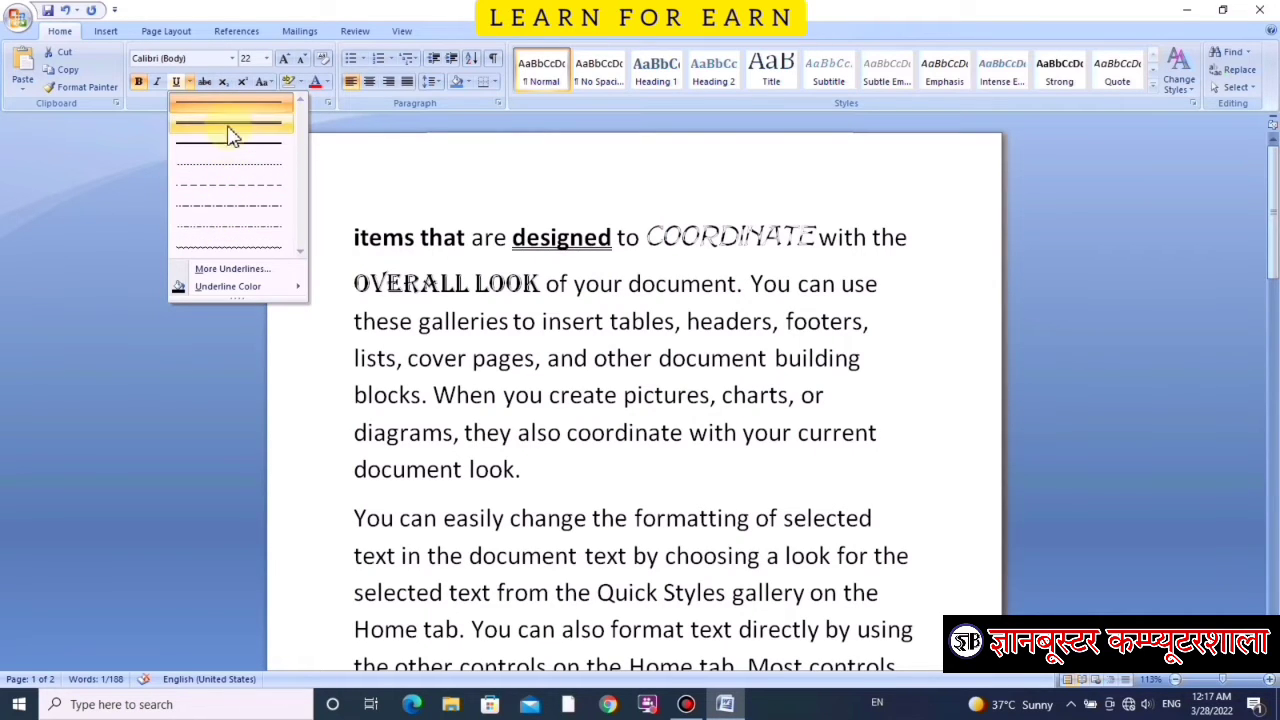
left_click(228, 123)
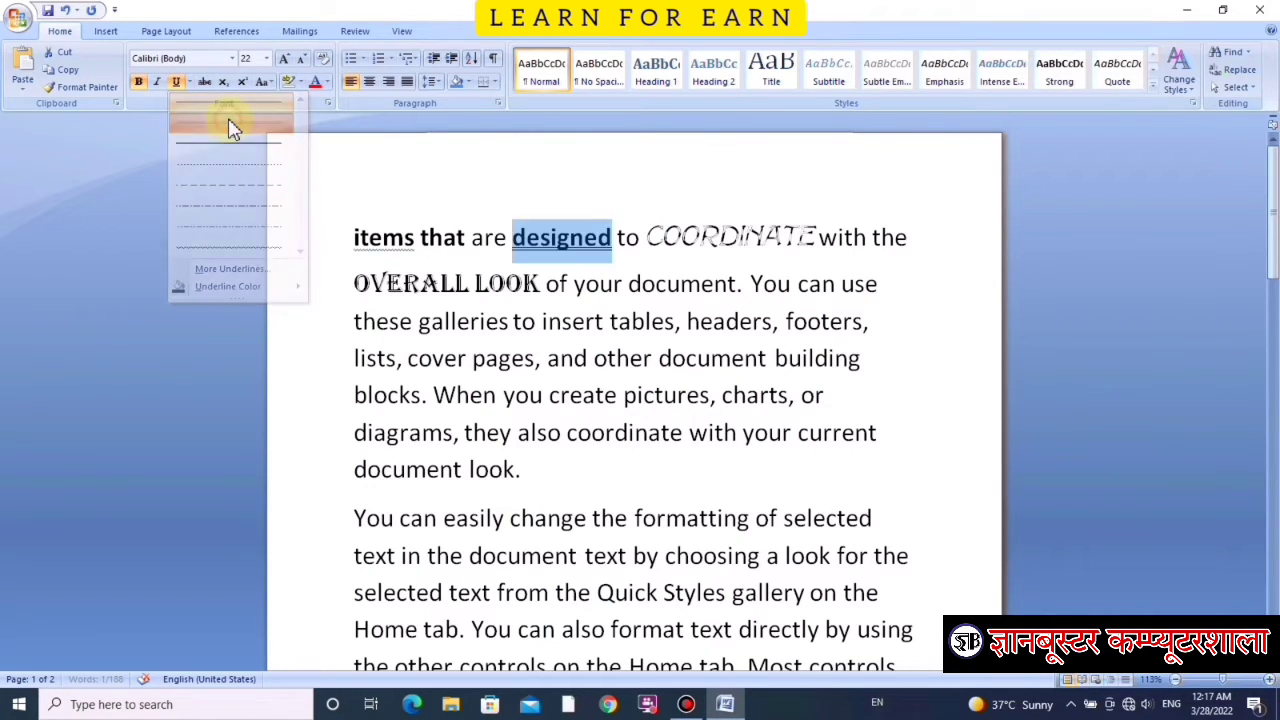
left_click(189, 82)
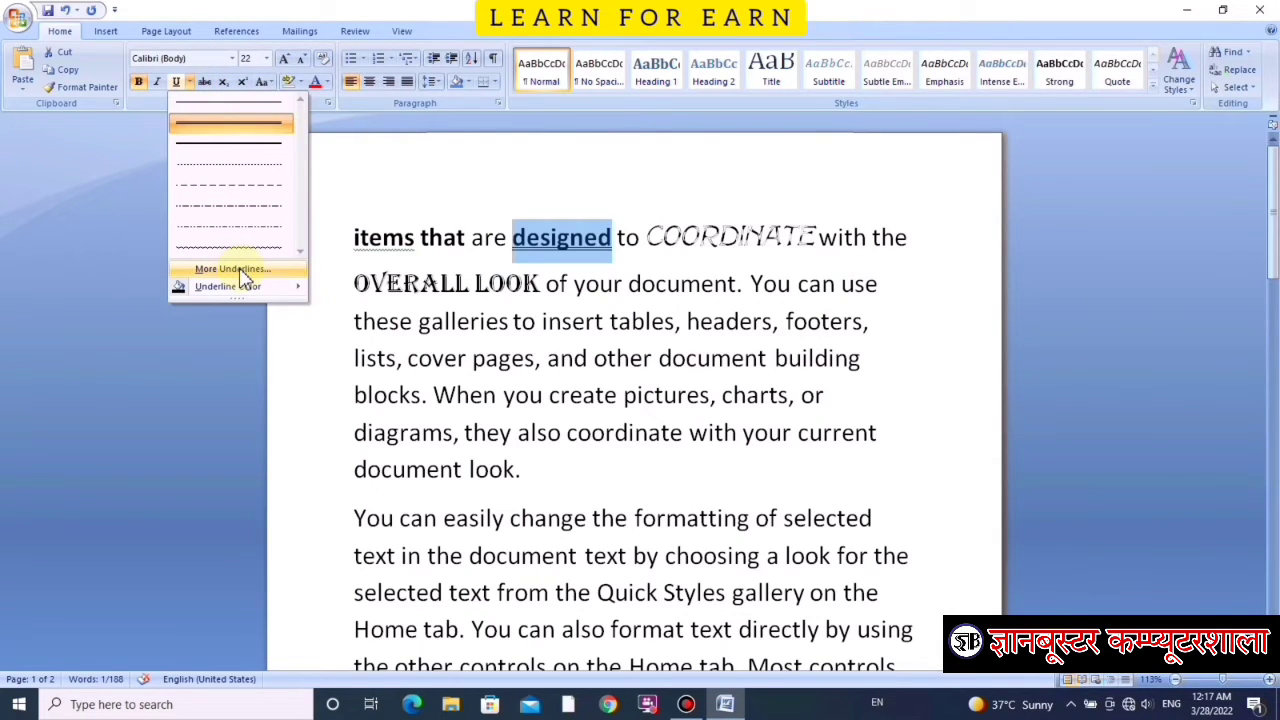
mouse_move(228, 286)
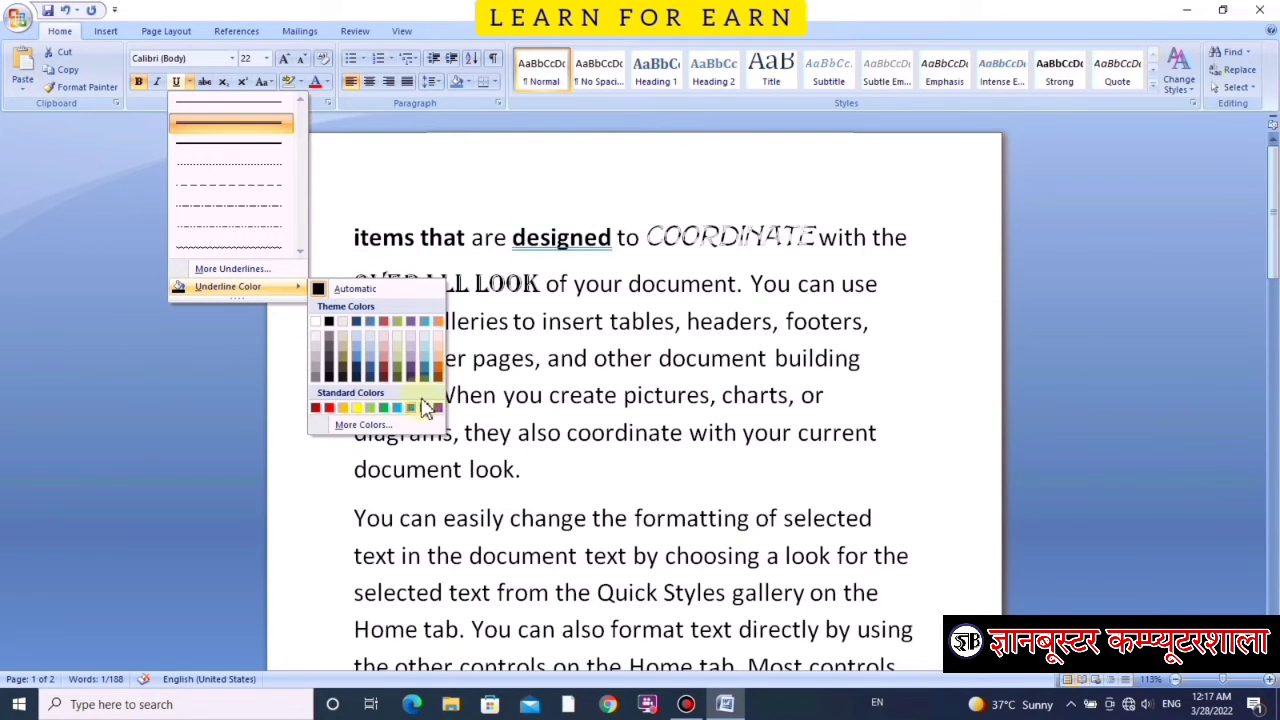
left_click(329, 408)
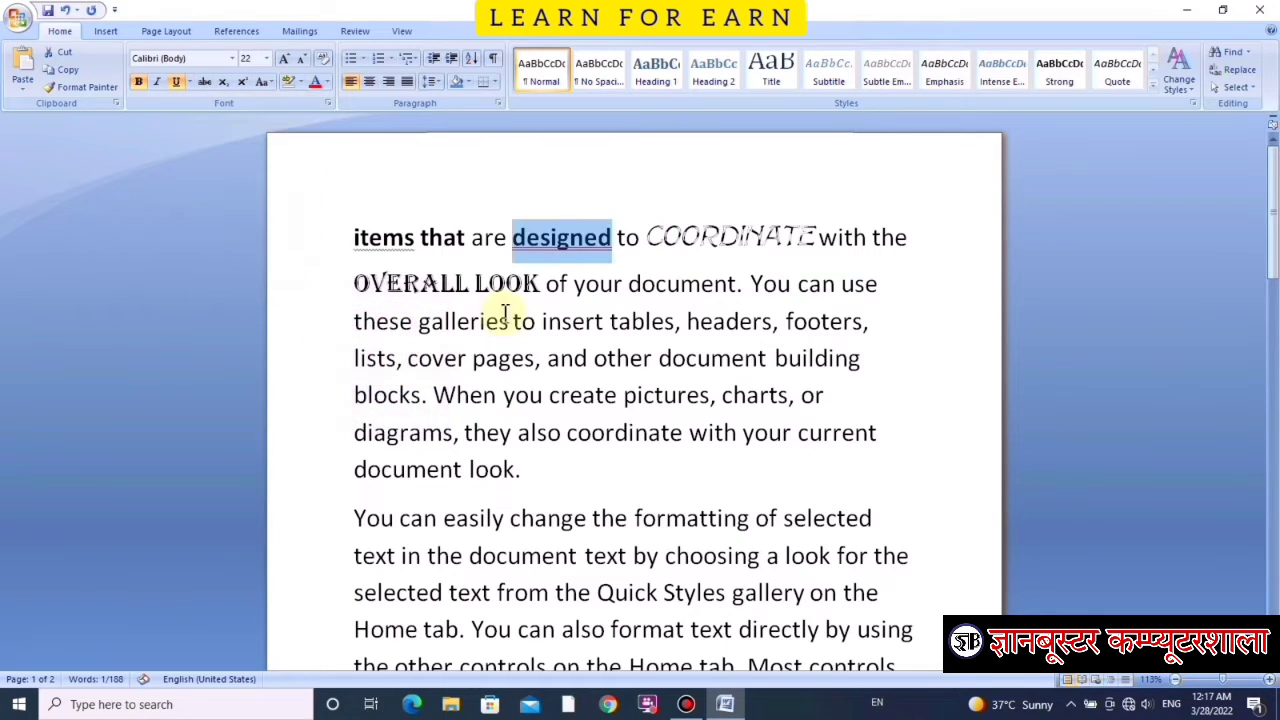
left_click(571, 243)
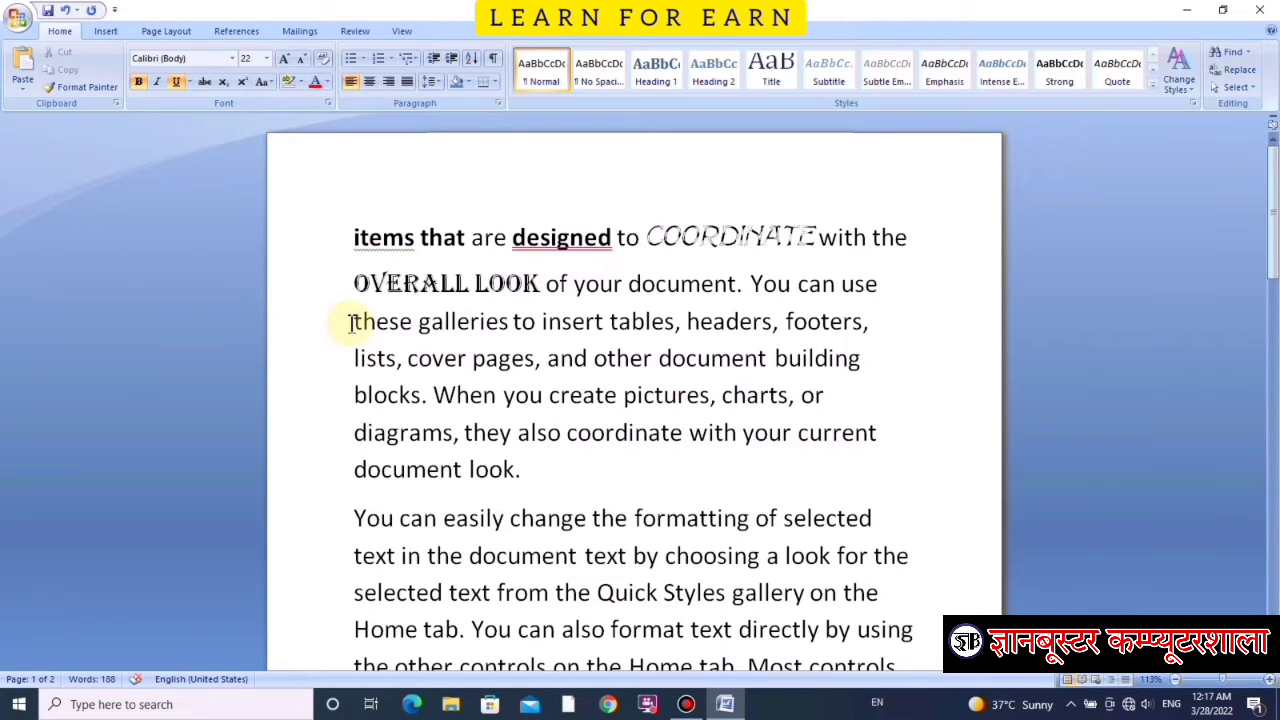
Step: Strike through the third line, then remove the strikethrough from 'galleries to insert tables'
left_click_drag(350, 321, 875, 322)
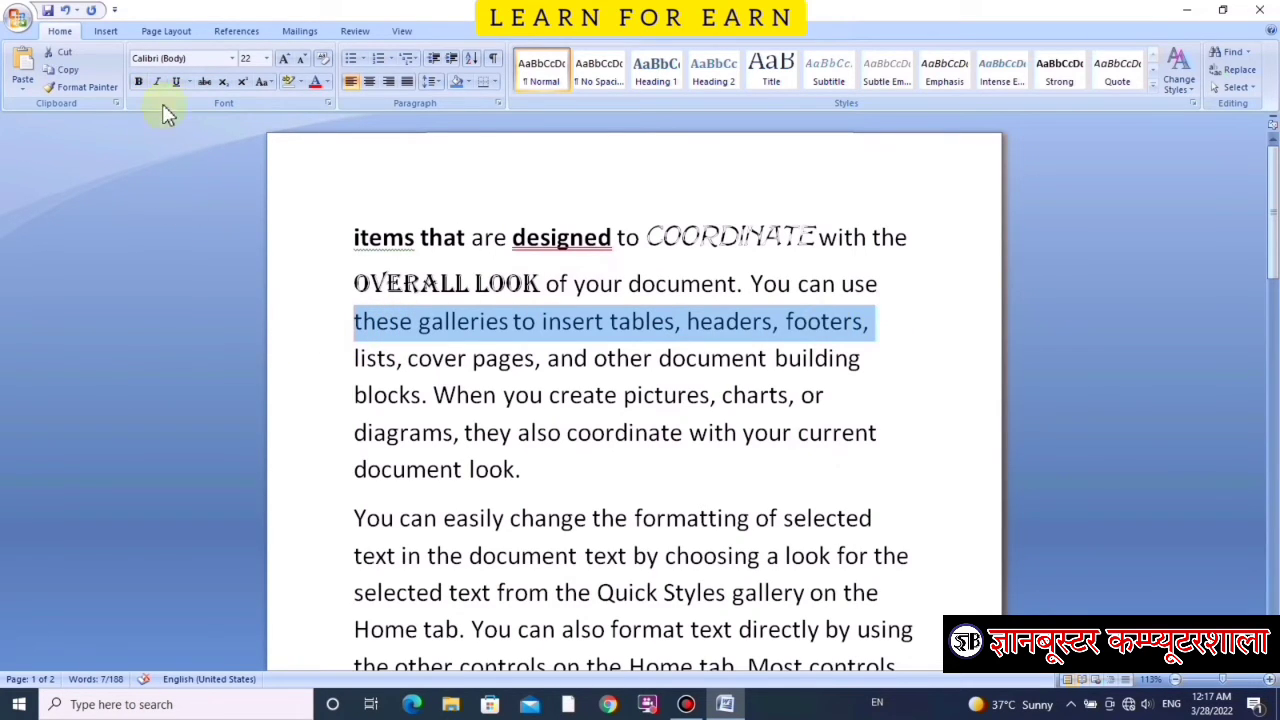
left_click(205, 81)
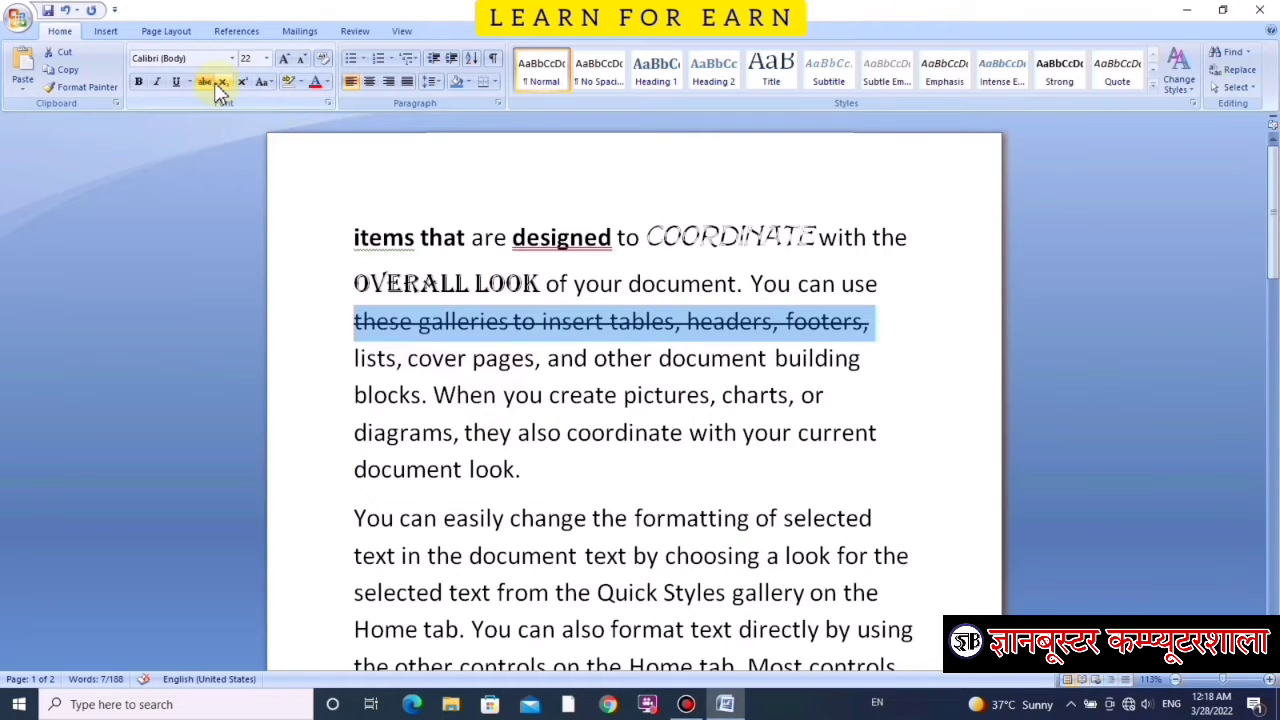
left_click(748, 430)
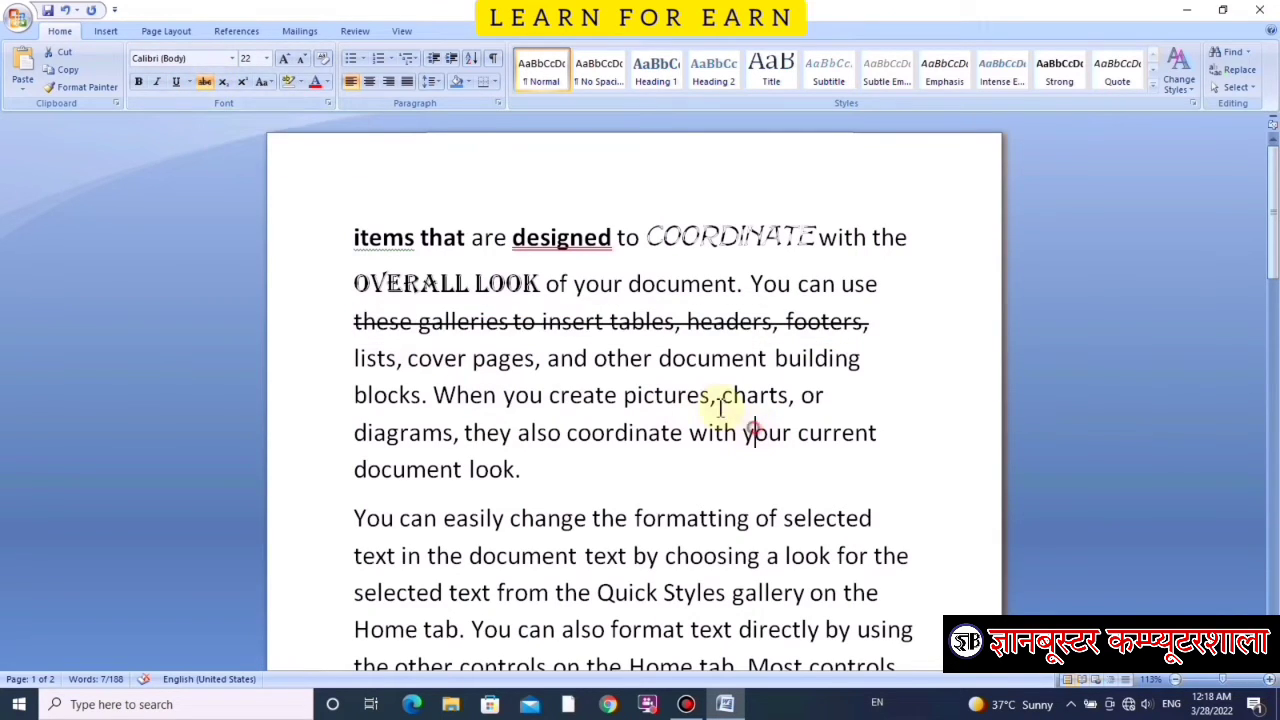
left_click_drag(420, 321, 632, 320)
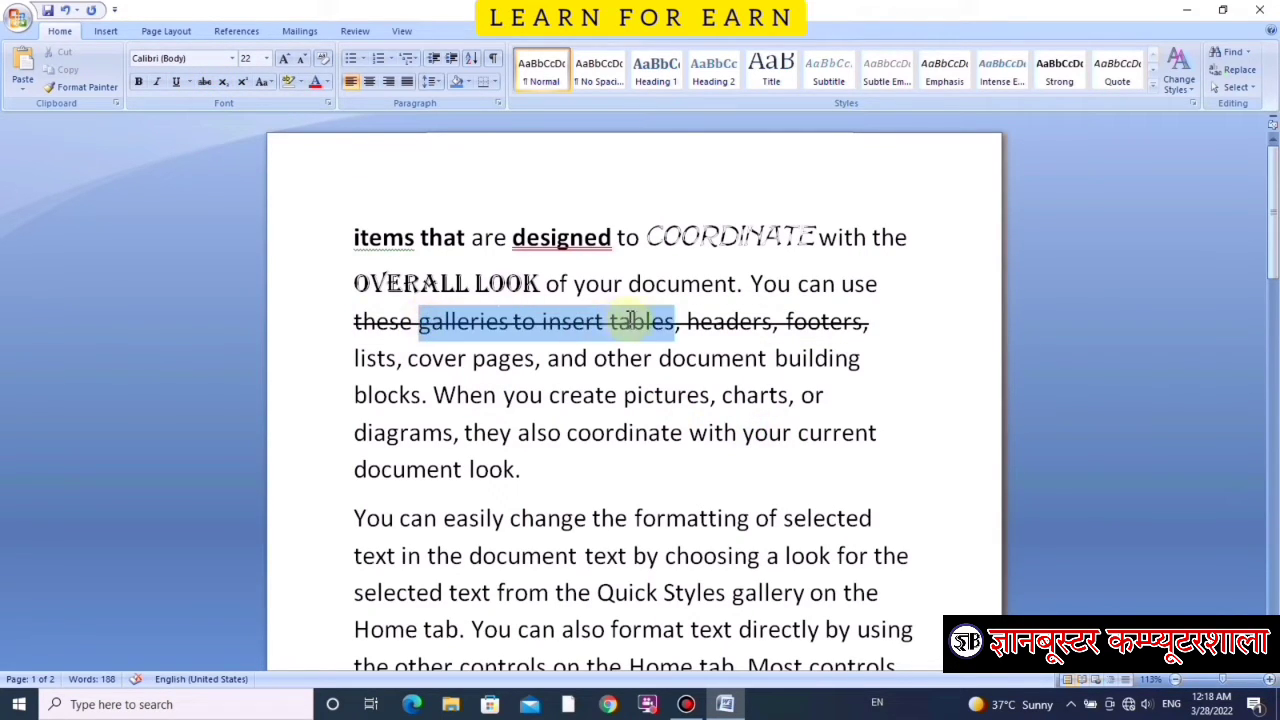
left_click(204, 81)
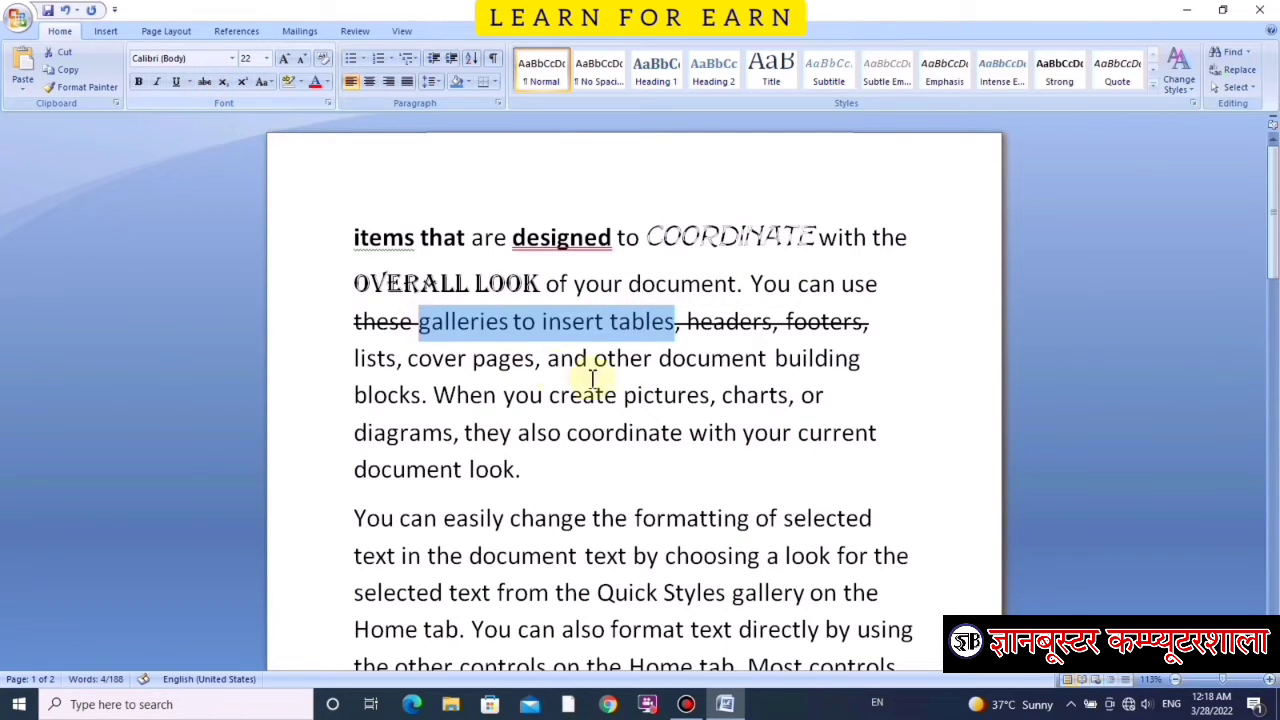
left_click(585, 432)
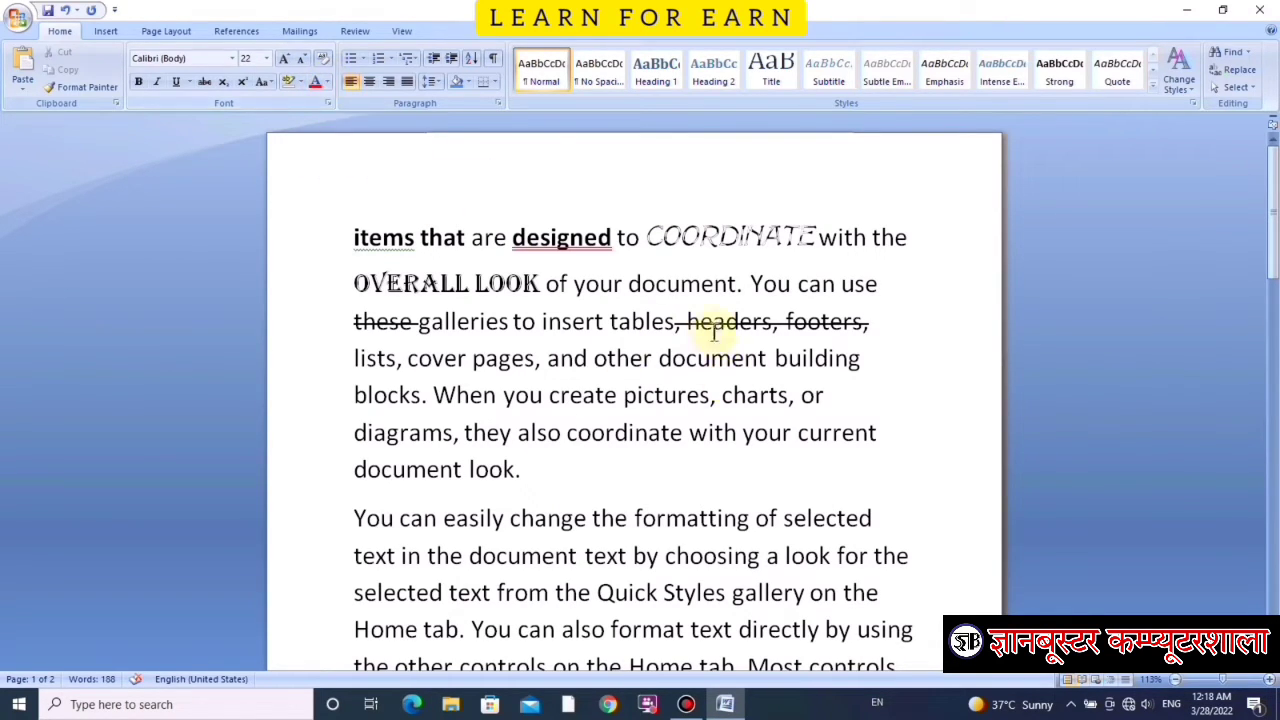
Step: Colour 'blocks. When you create' light blue and 'and other document' red
left_click_drag(347, 394, 620, 395)
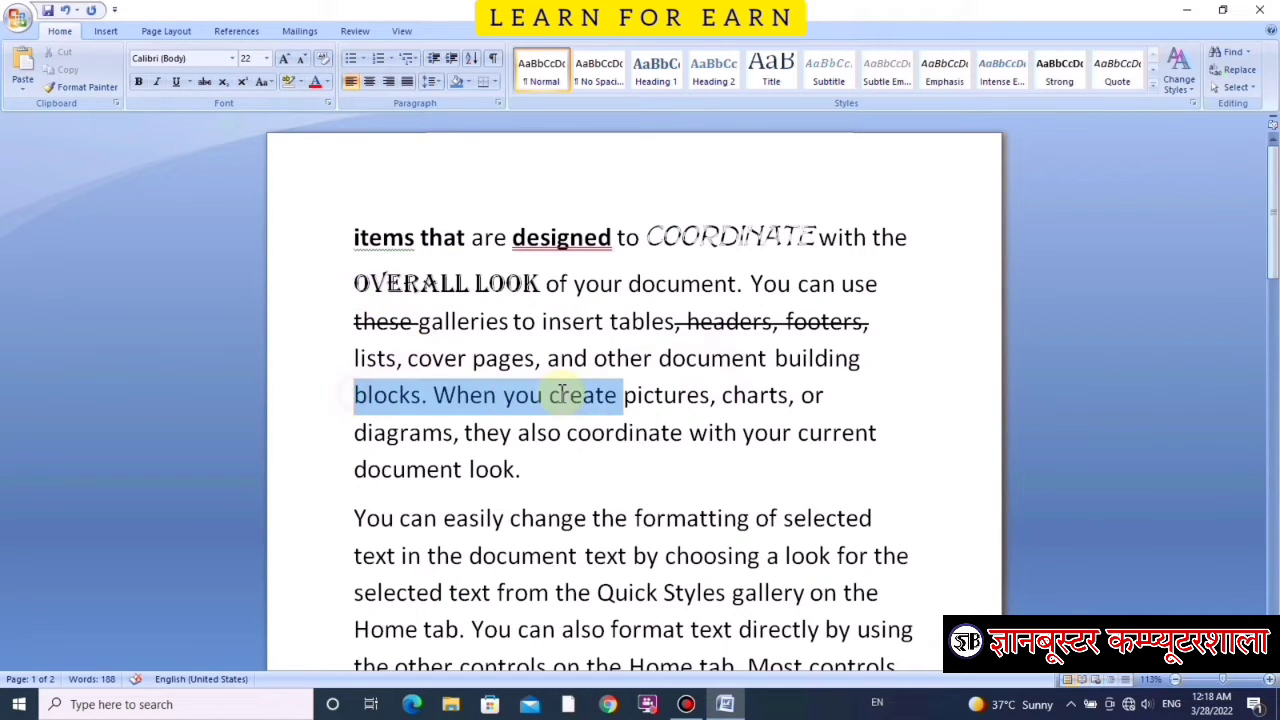
left_click(327, 82)
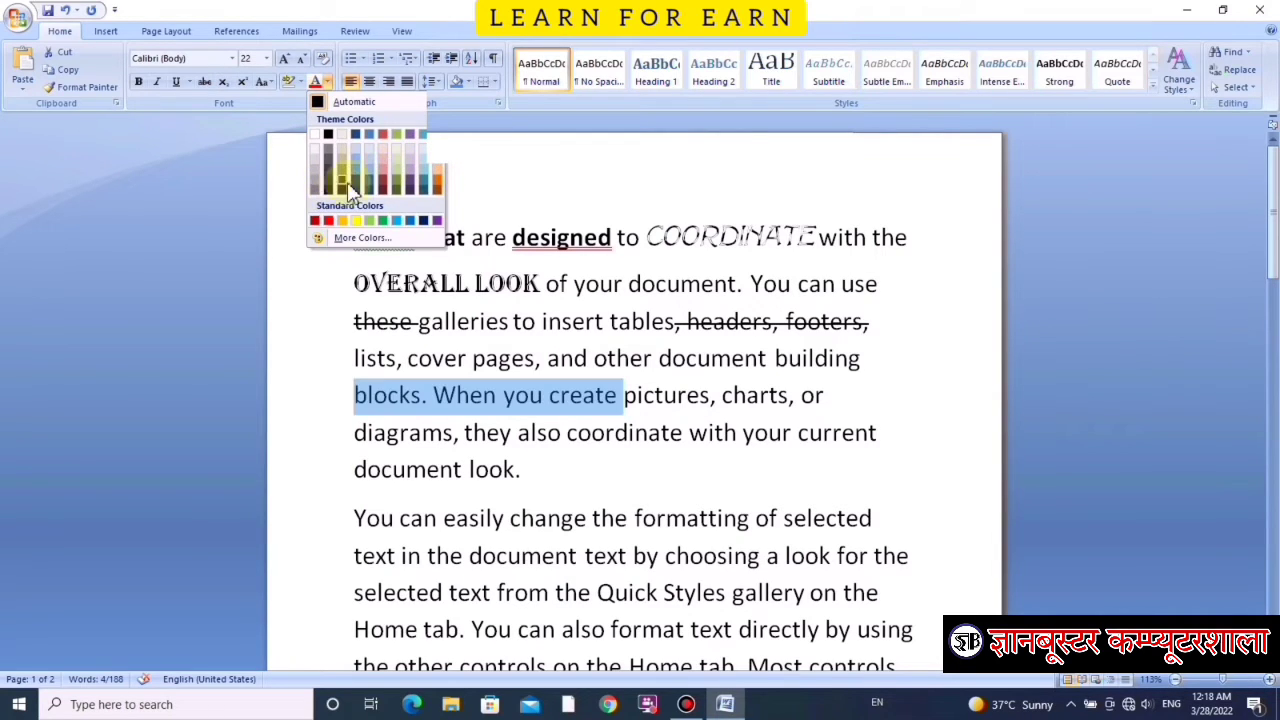
left_click(397, 221)
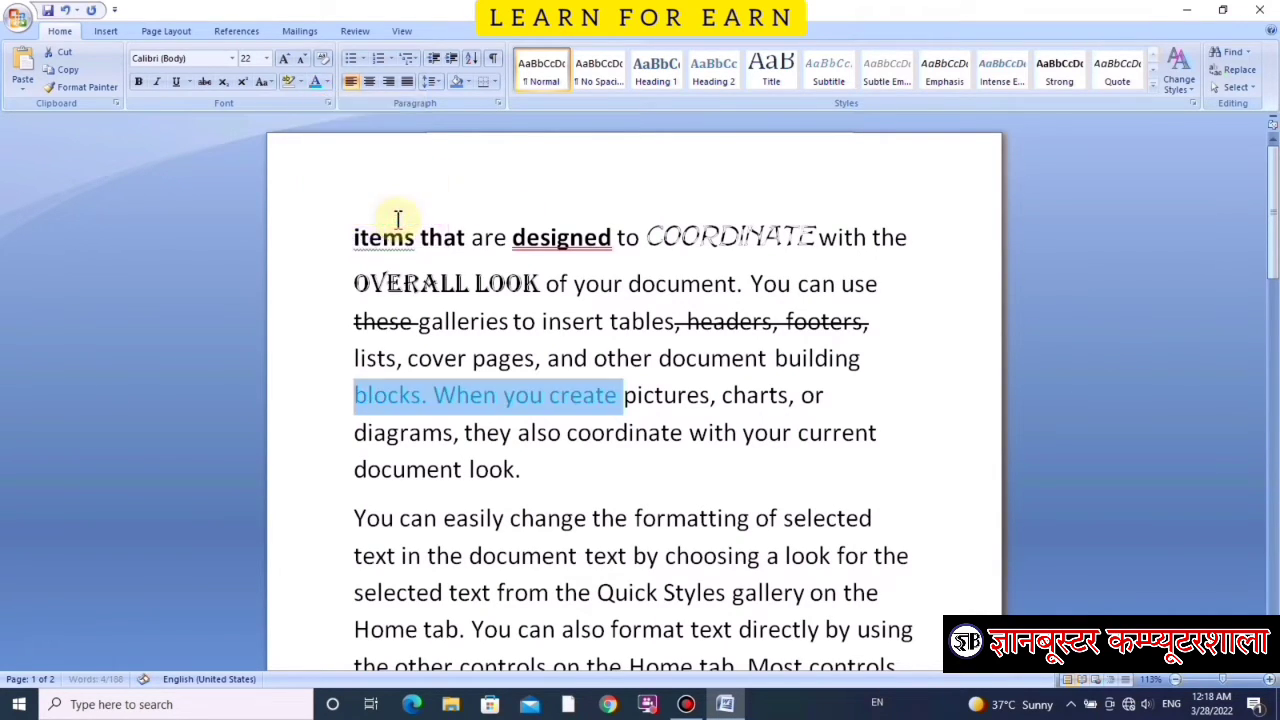
left_click_drag(575, 357, 677, 352)
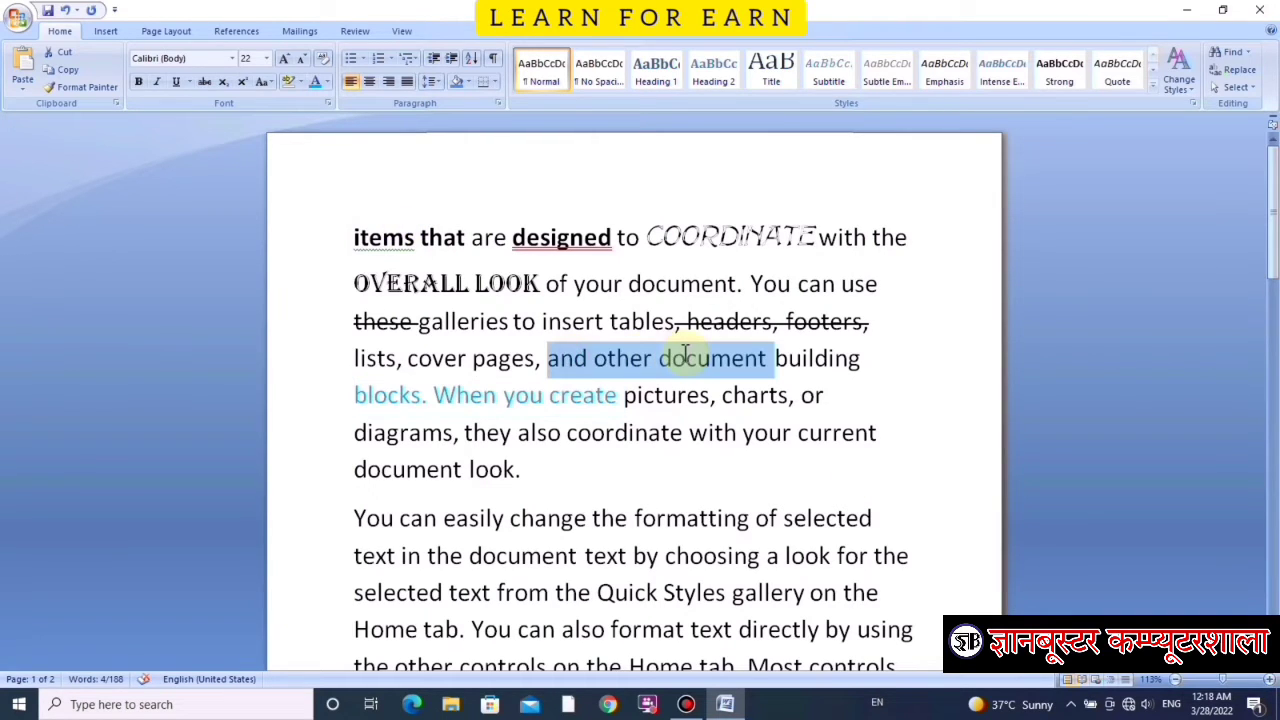
left_click(327, 82)
left_click(329, 221)
Step: Highlight 'cover pages,' bright green and 'When you create … coordinate' red
left_click(408, 358, "shift")
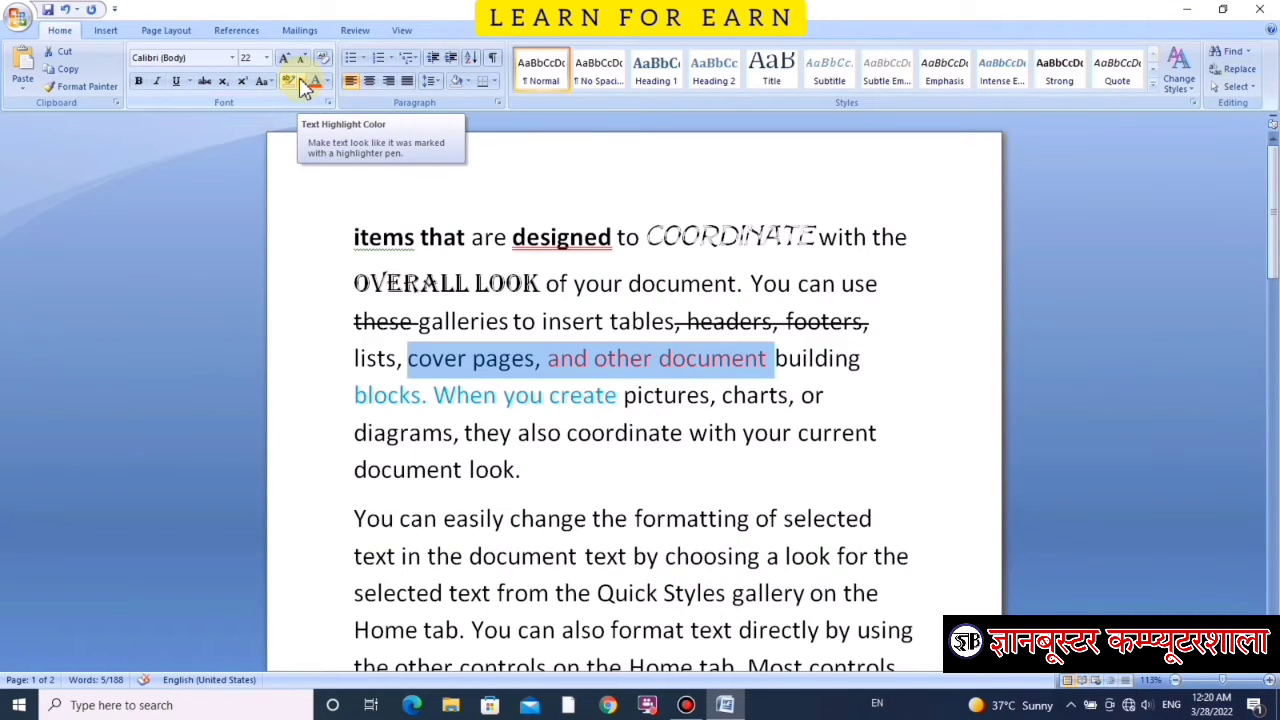
left_click(299, 80)
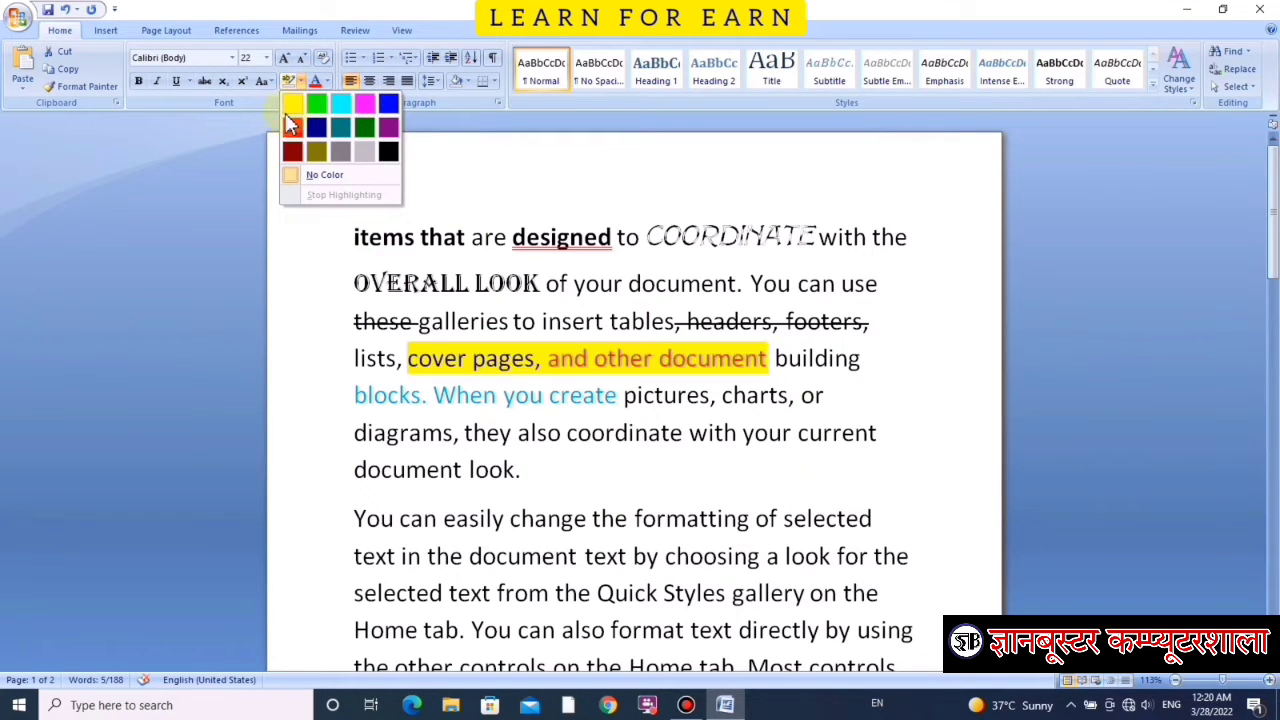
left_click(319, 106)
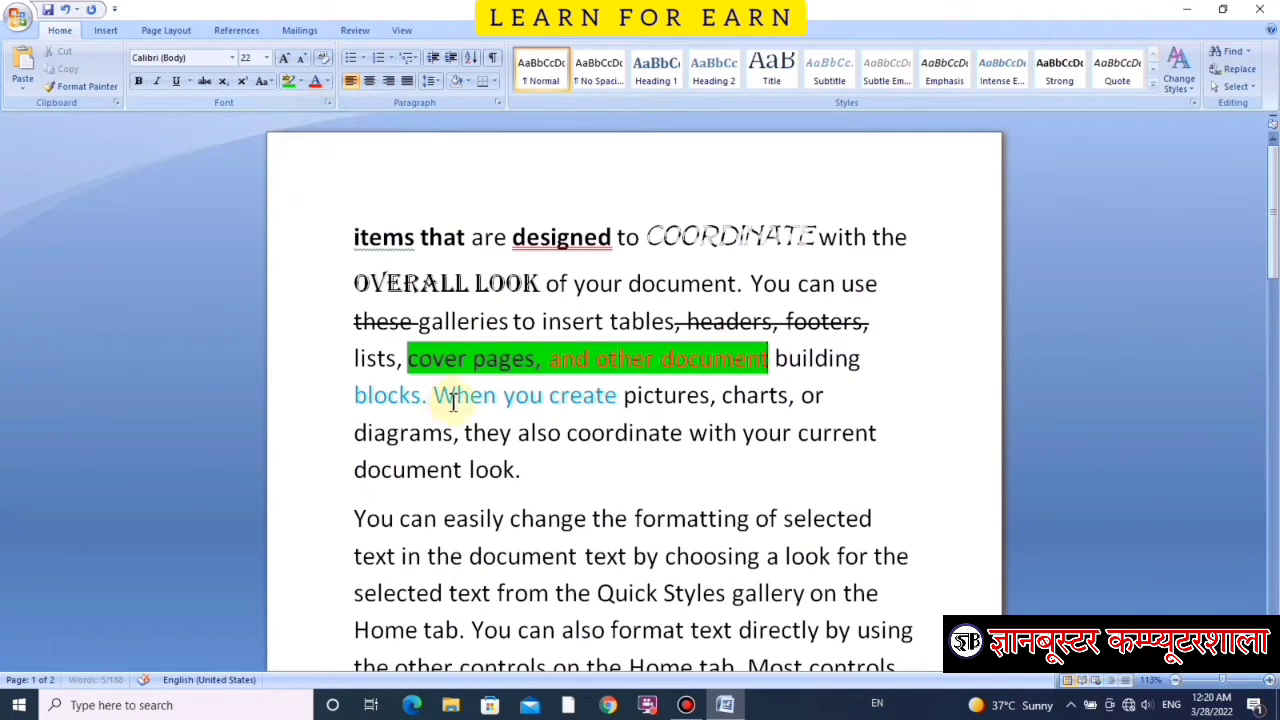
left_click_drag(440, 398, 641, 420)
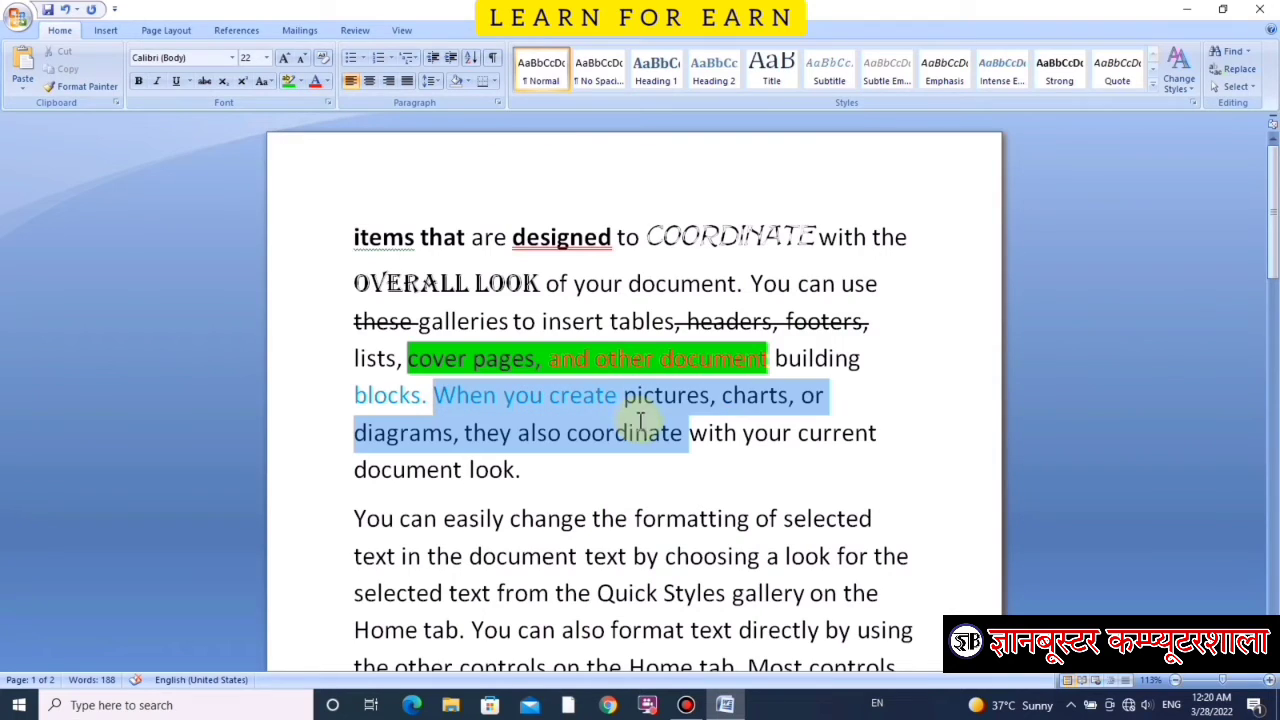
left_click(301, 83)
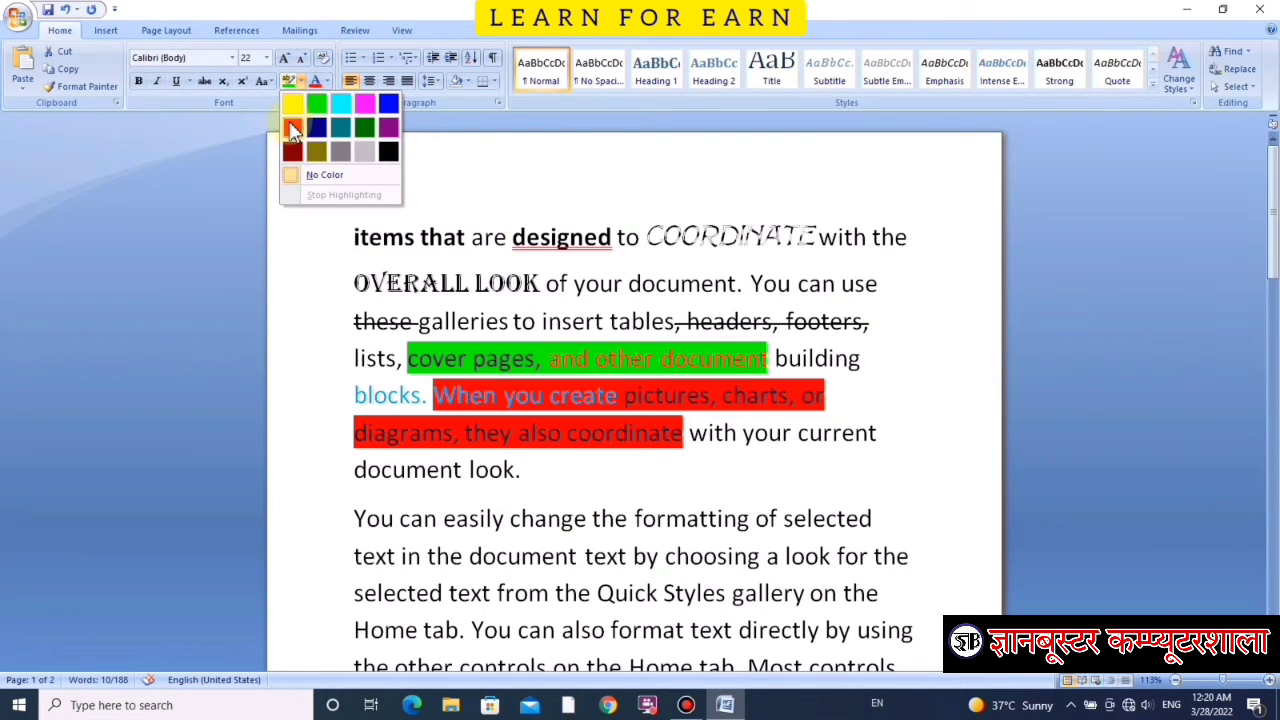
left_click(292, 124)
left_click(680, 455)
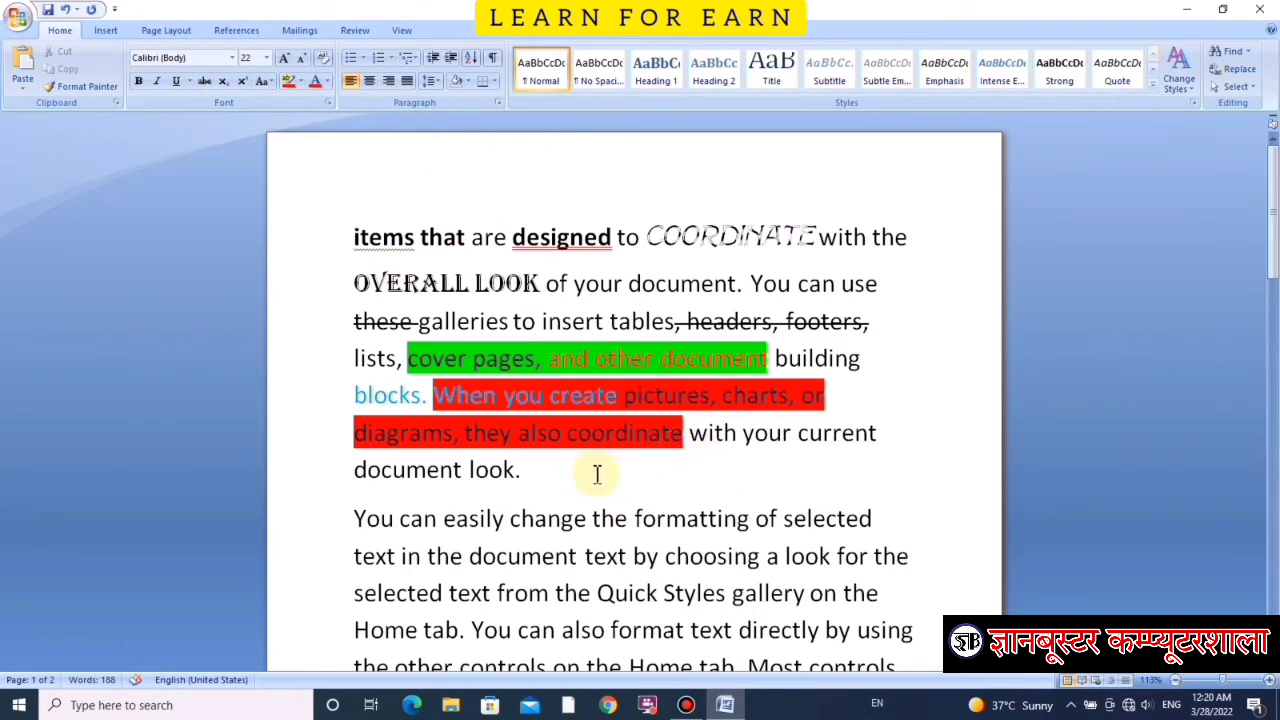
left_click(594, 432)
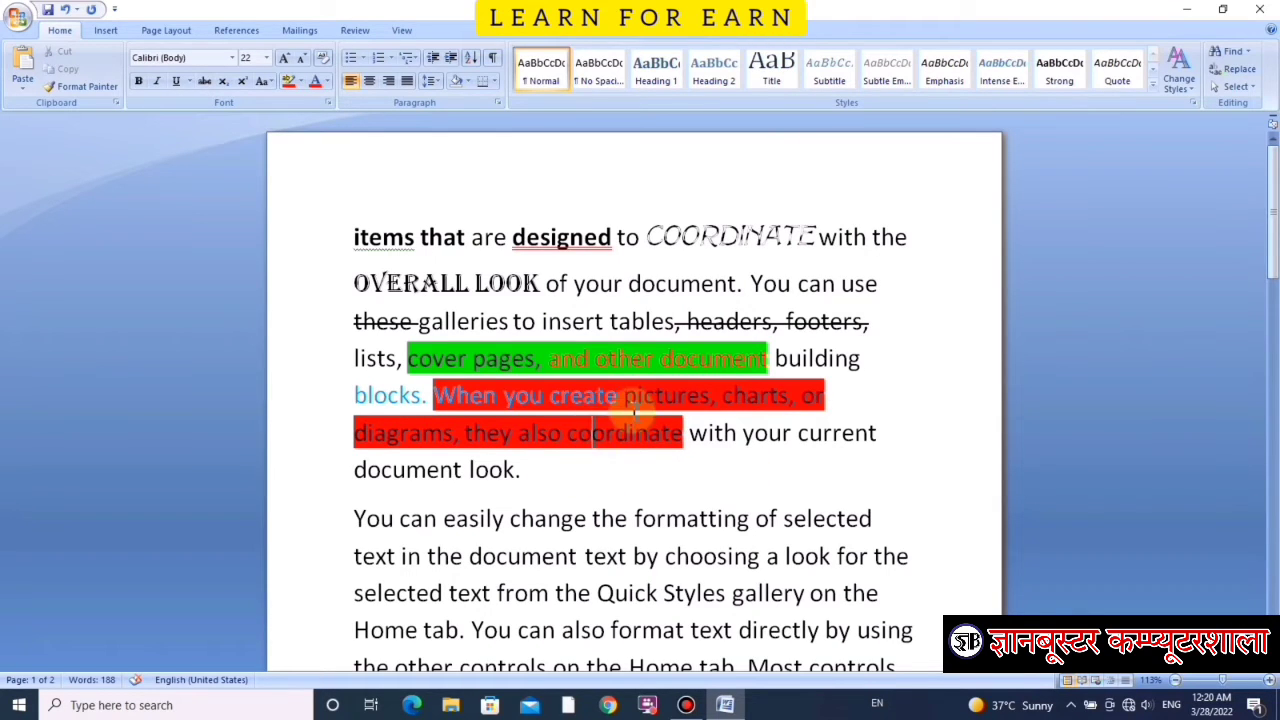
scroll(583, 352, "down", 3)
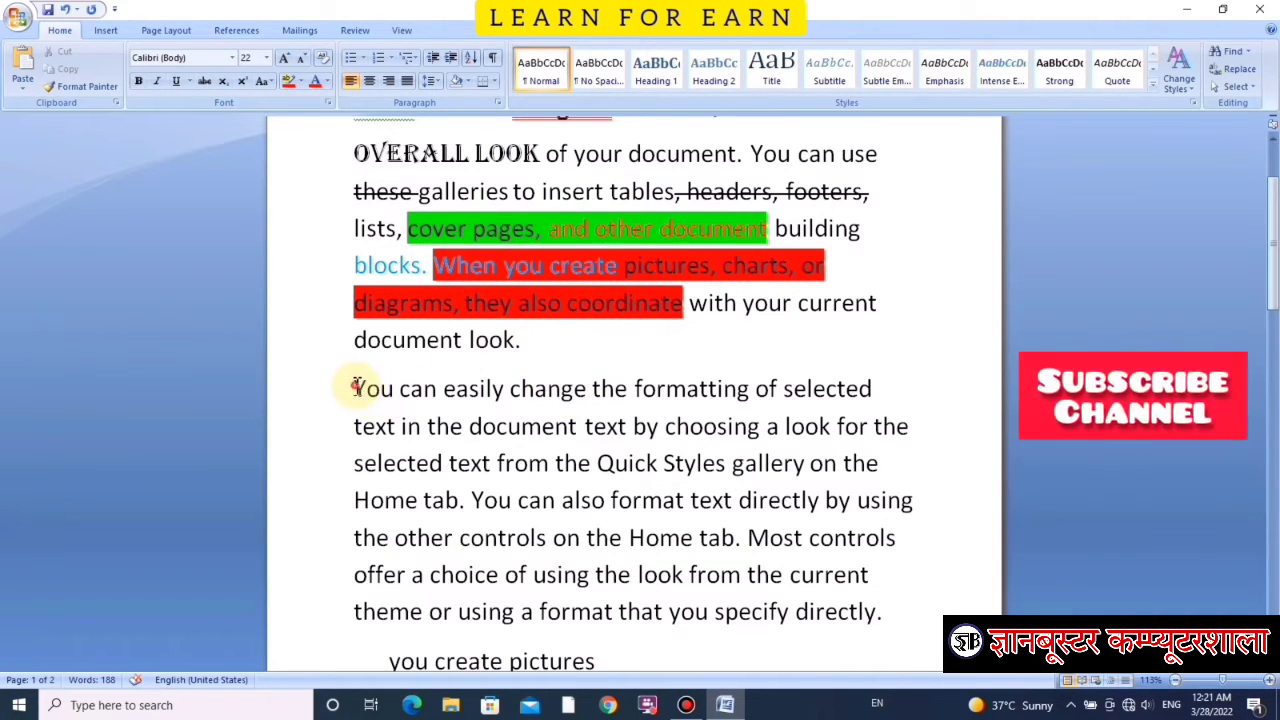
Step: Select the 'You can easily change the formatting' paragraph and make it all uppercase
mouse_move(354, 388)
left_mouse_down()
mouse_move(760, 600)
mouse_move(900, 612)
left_mouse_up()
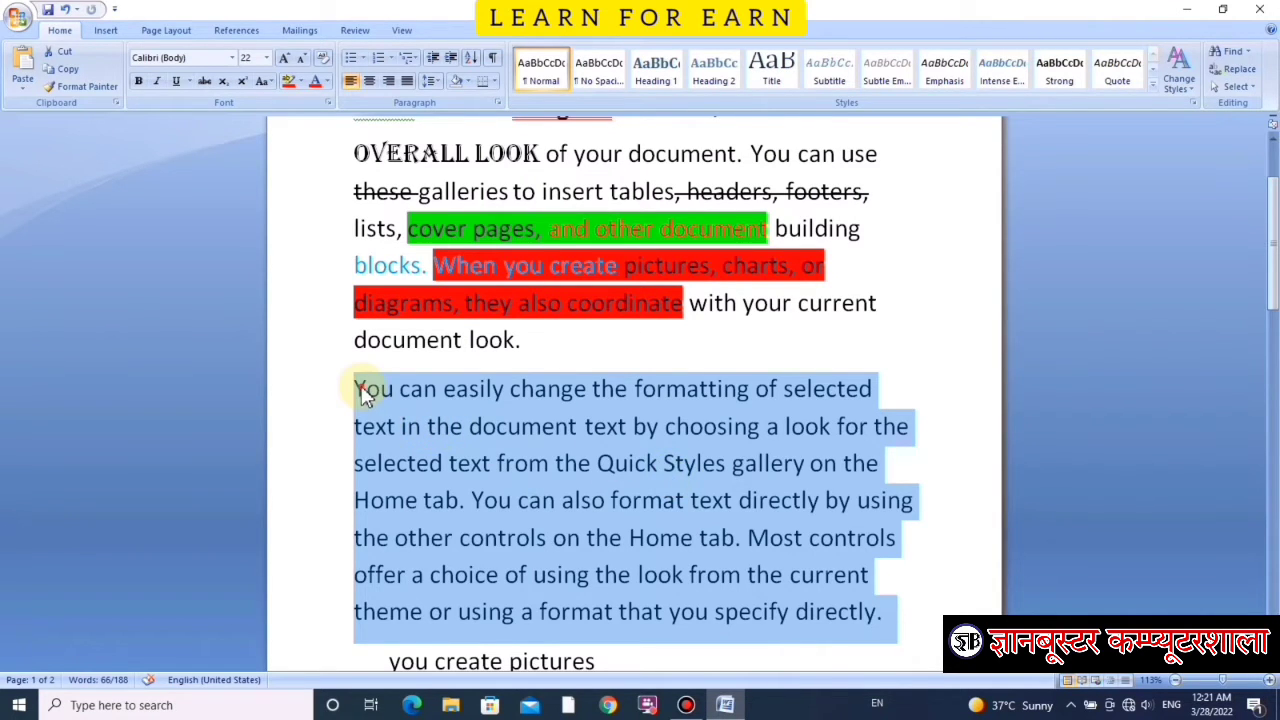
mouse_move(356, 388)
left_mouse_down()
mouse_move(901, 588)
mouse_move(895, 610)
left_mouse_up()
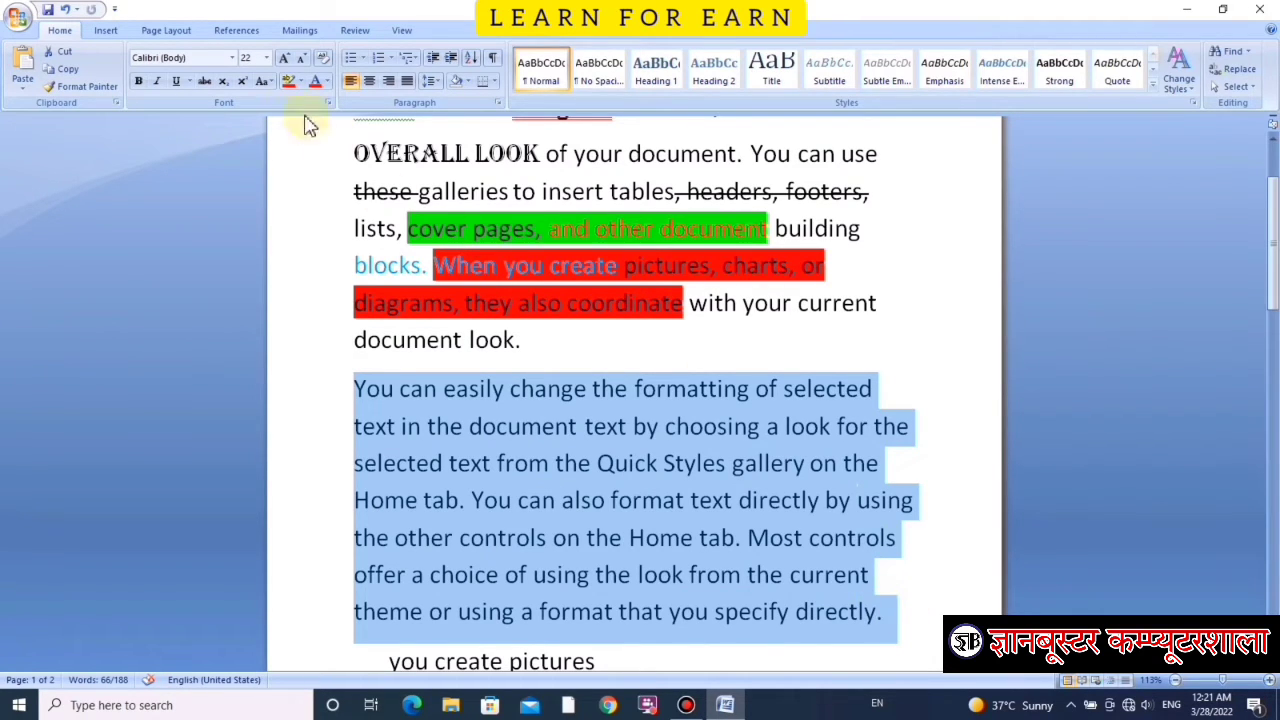
left_click(264, 85)
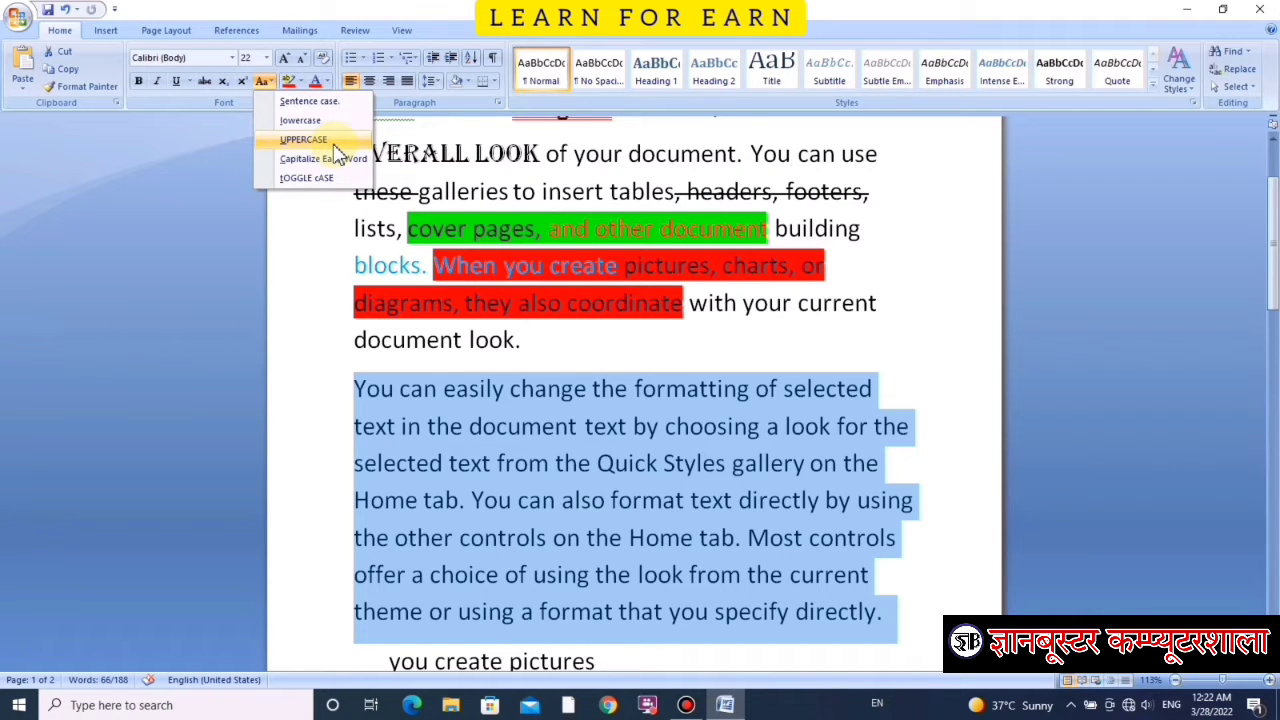
left_click(336, 144)
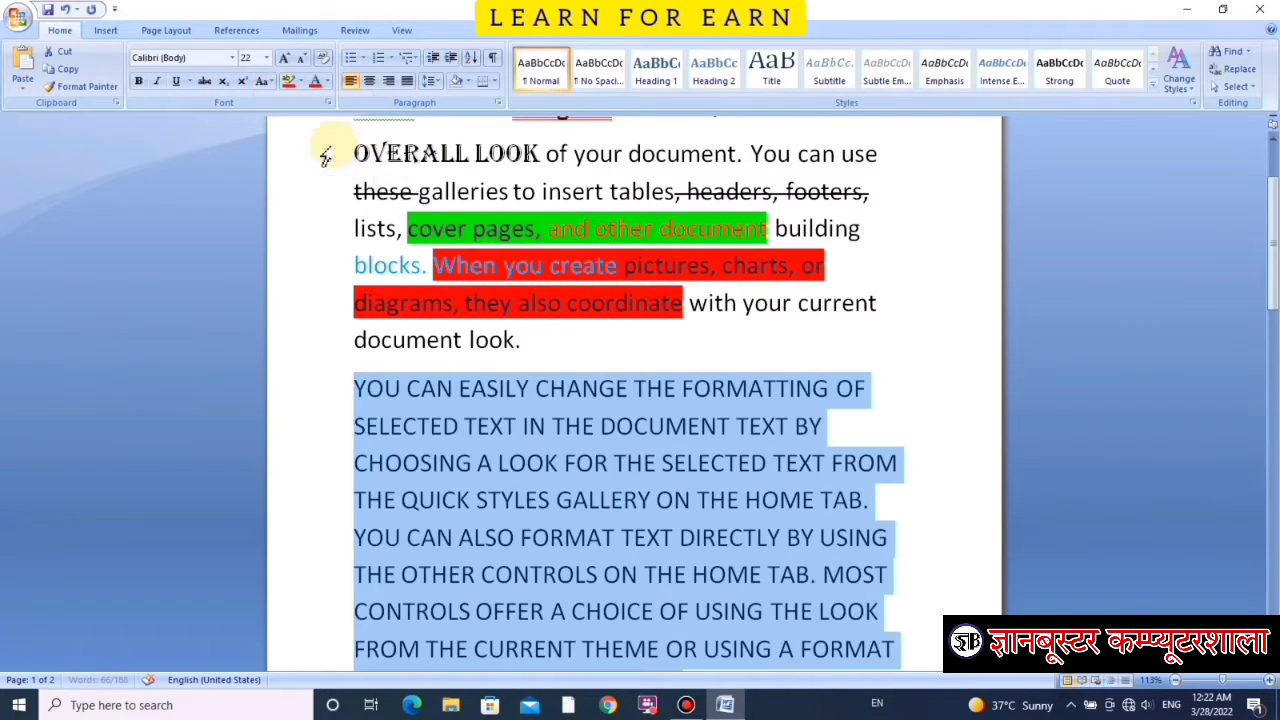
scroll(610, 420, "down", 2)
scroll(631, 447, "up", 1)
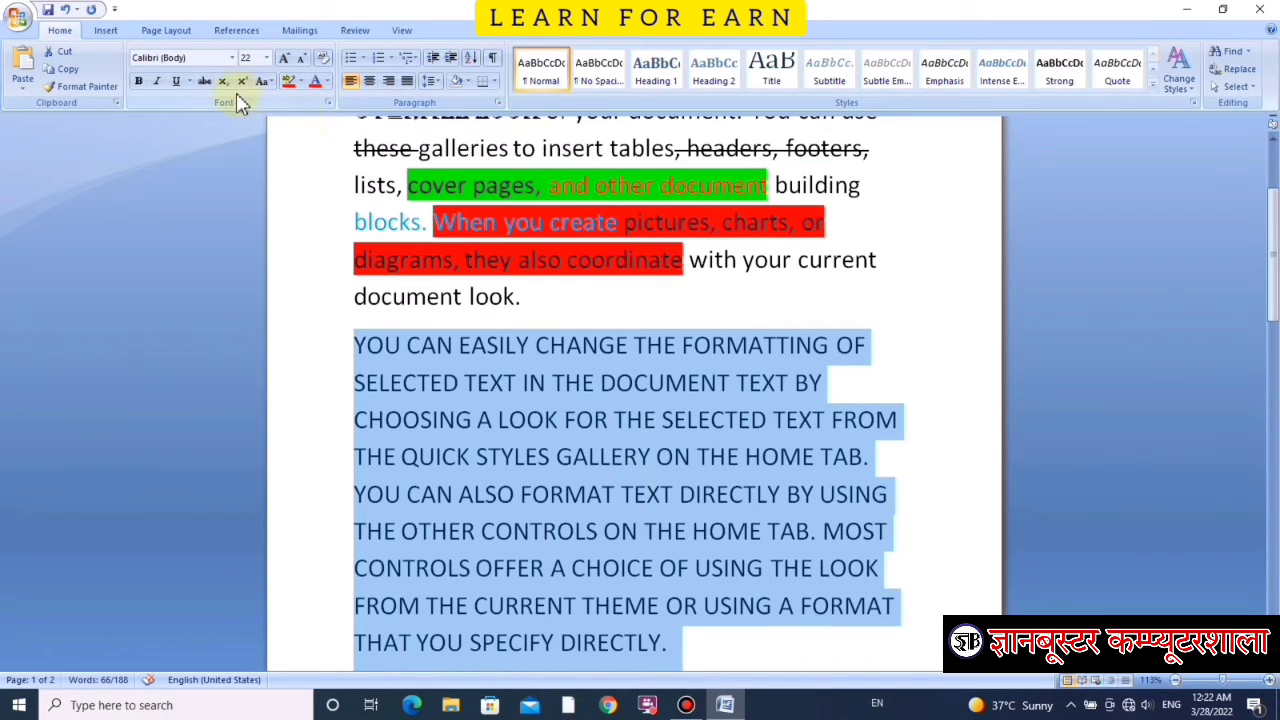
Step: Switch the paragraph through lowercase, Capitalize Each Word and tOGGLE cASE, ending in sentence case
left_click(263, 81)
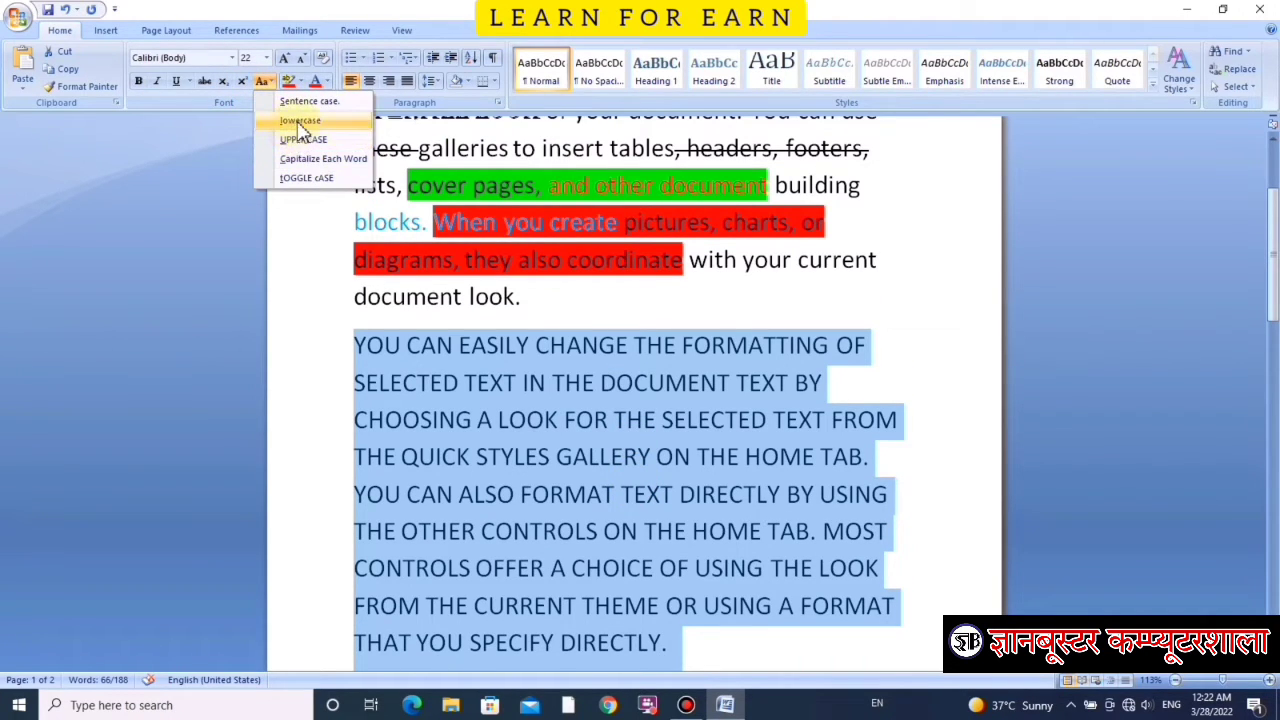
left_click(300, 120)
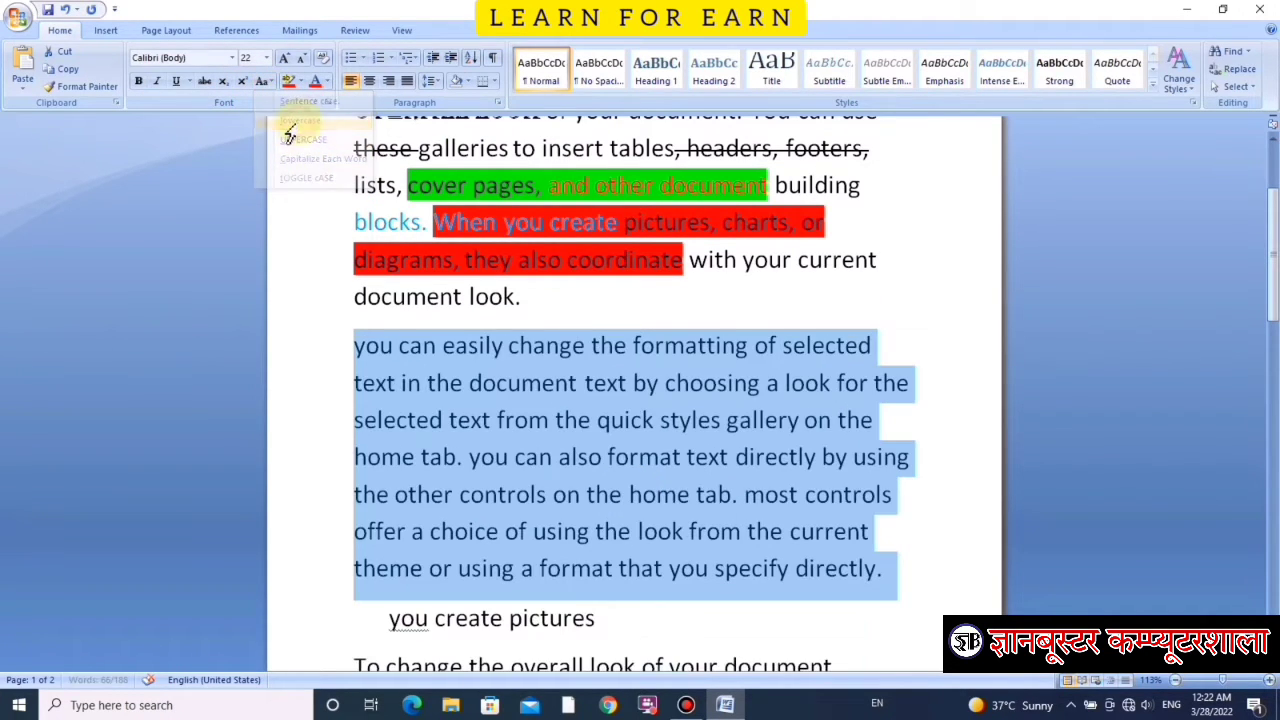
left_click(263, 81)
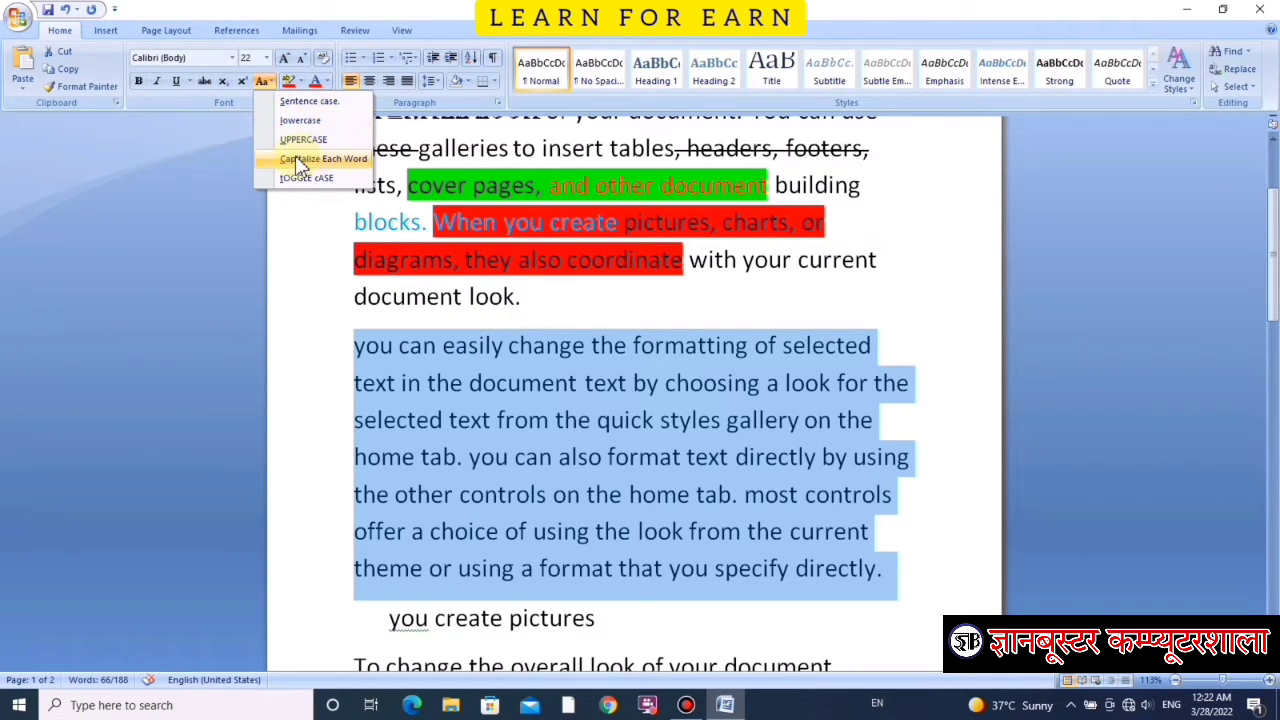
left_click(330, 163)
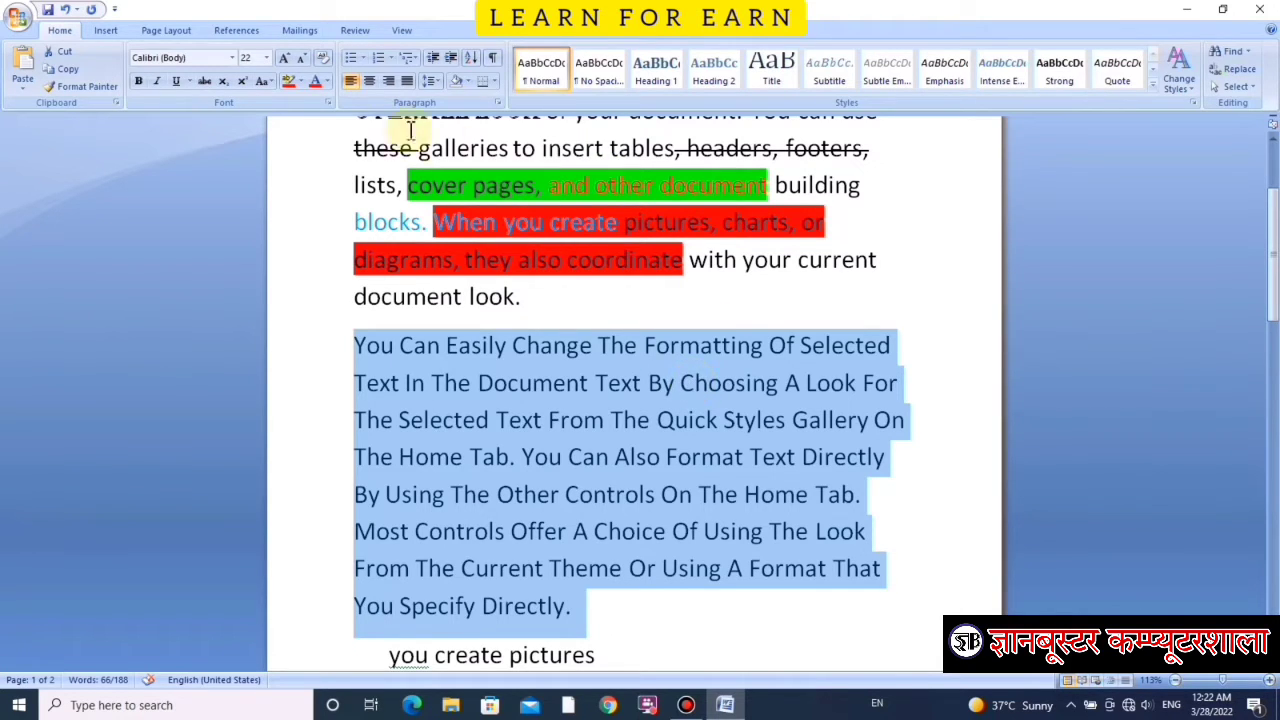
left_click(265, 81)
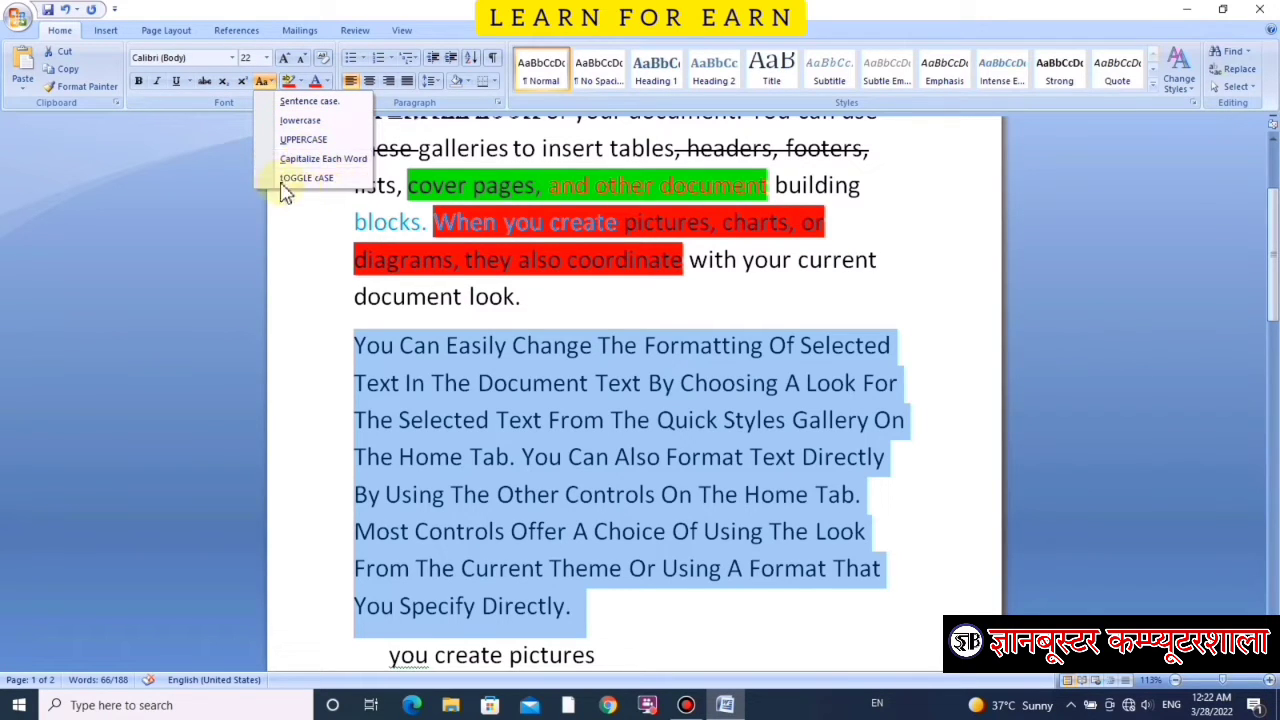
left_click(292, 177)
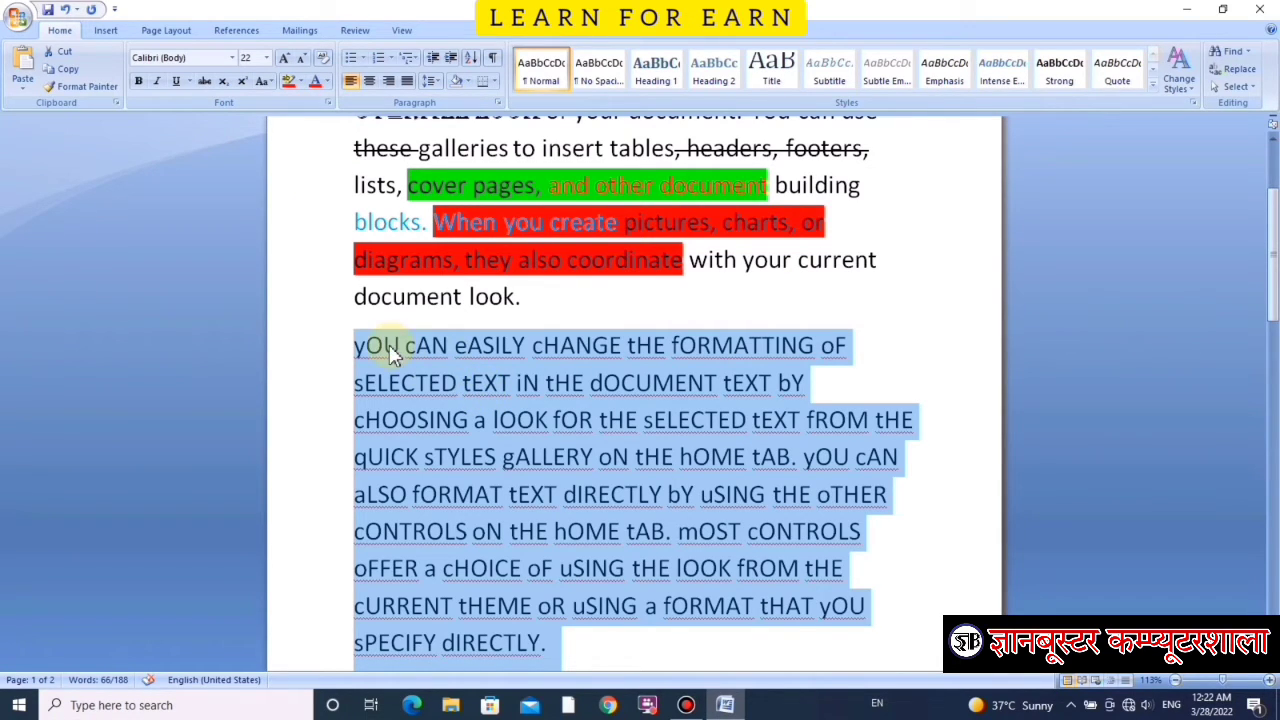
left_click(265, 84)
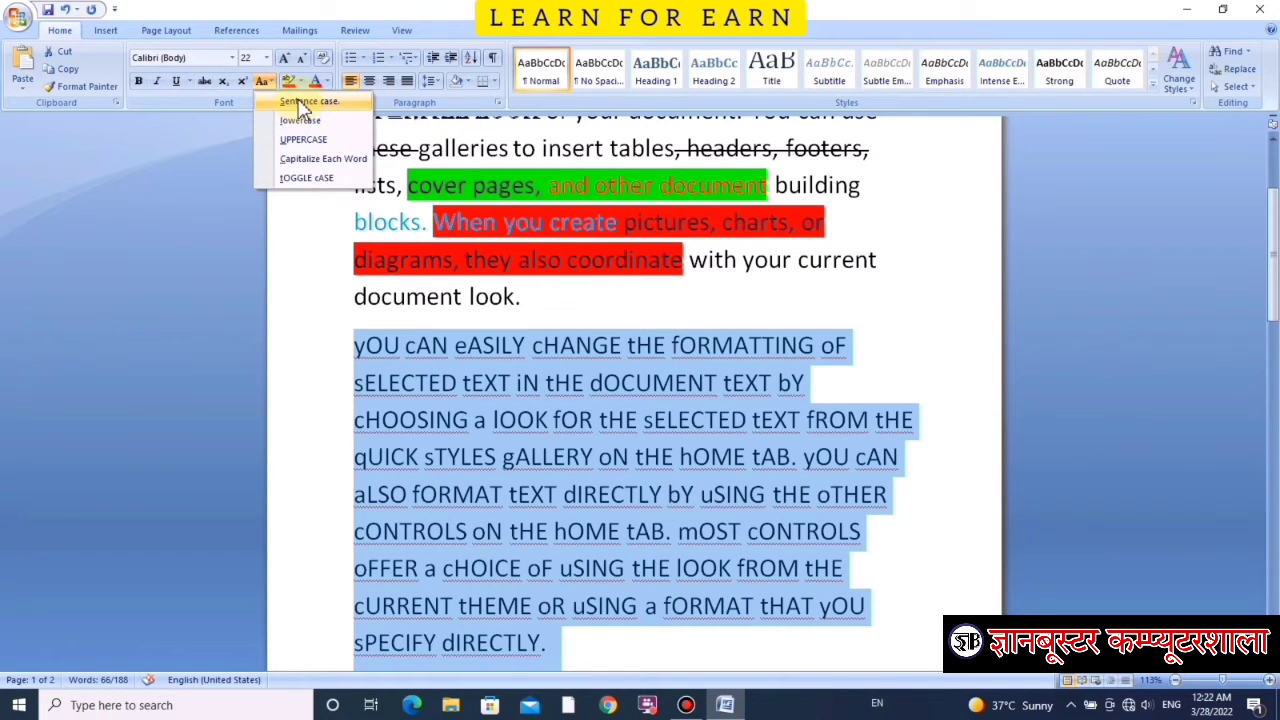
left_click(303, 102)
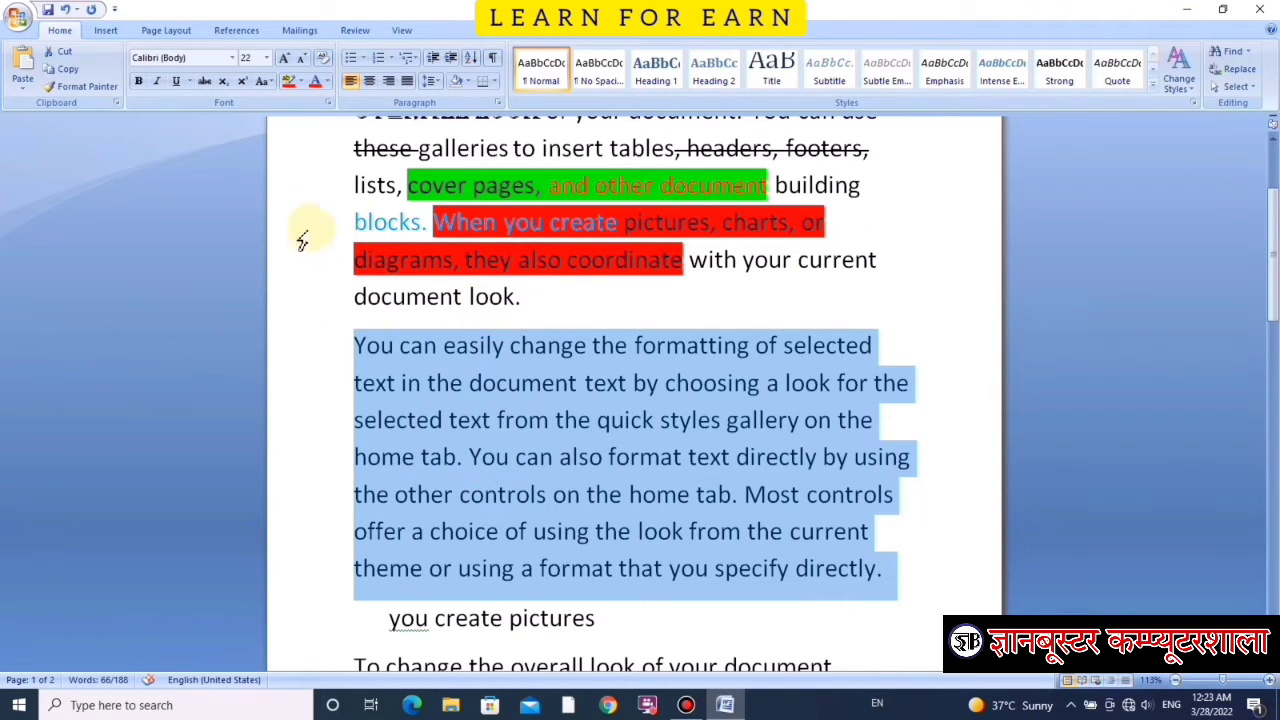
left_click(264, 81)
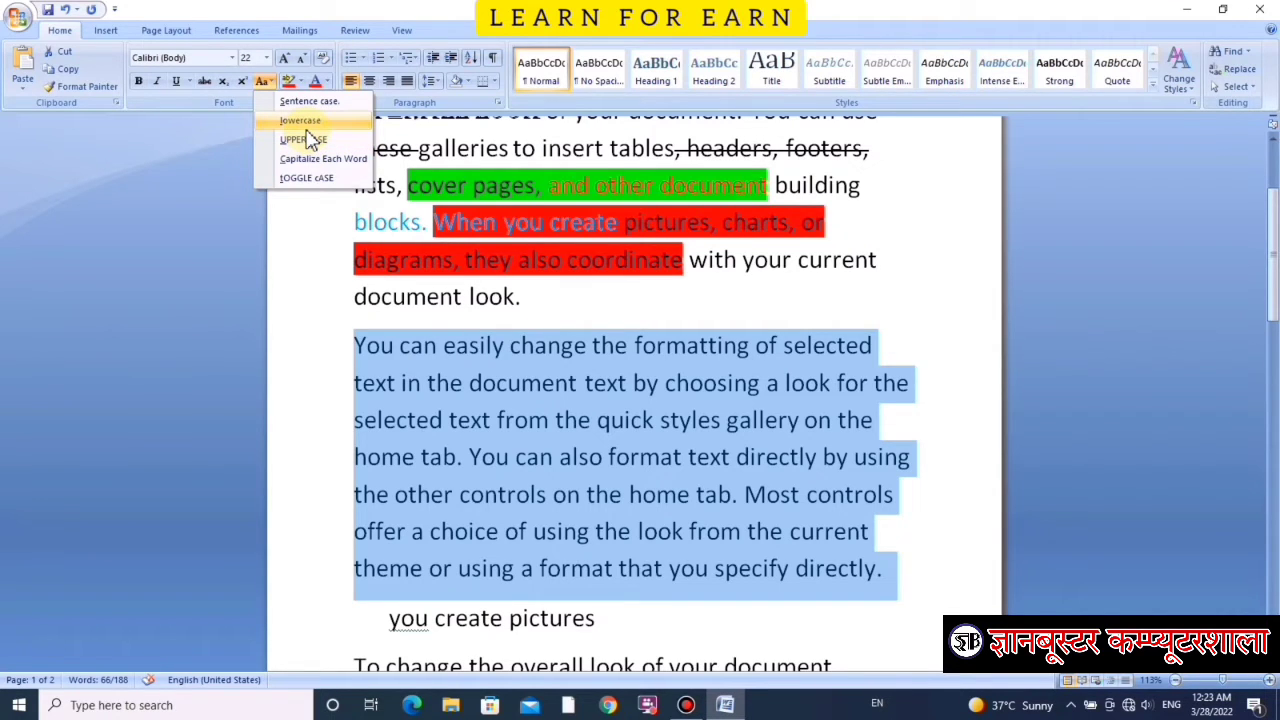
key("Escape")
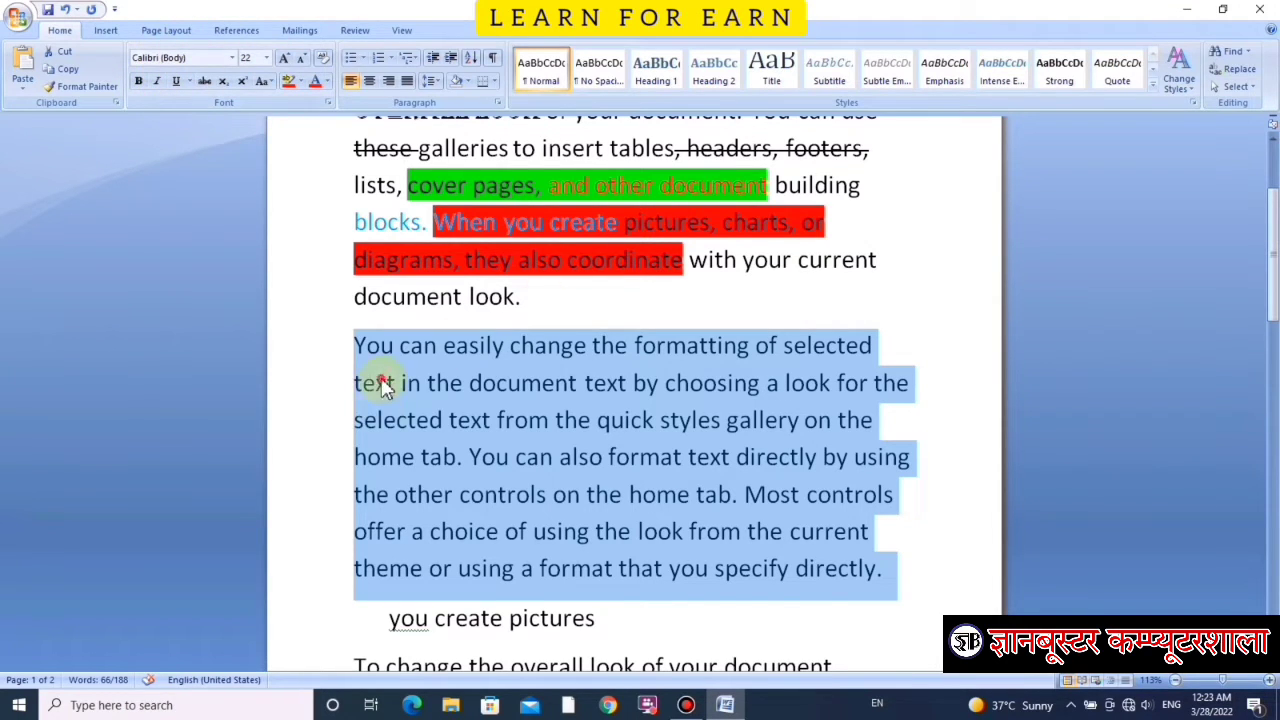
left_click_drag(356, 345, 920, 377)
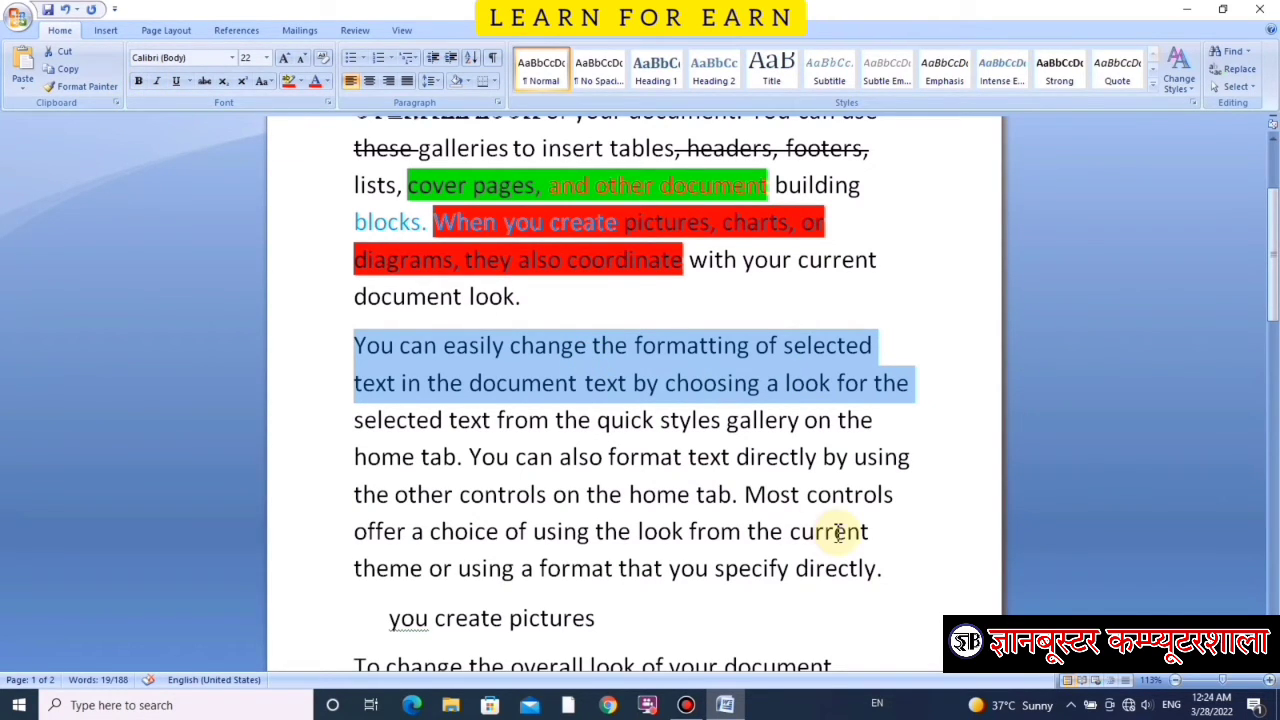
key("ctrl+b")
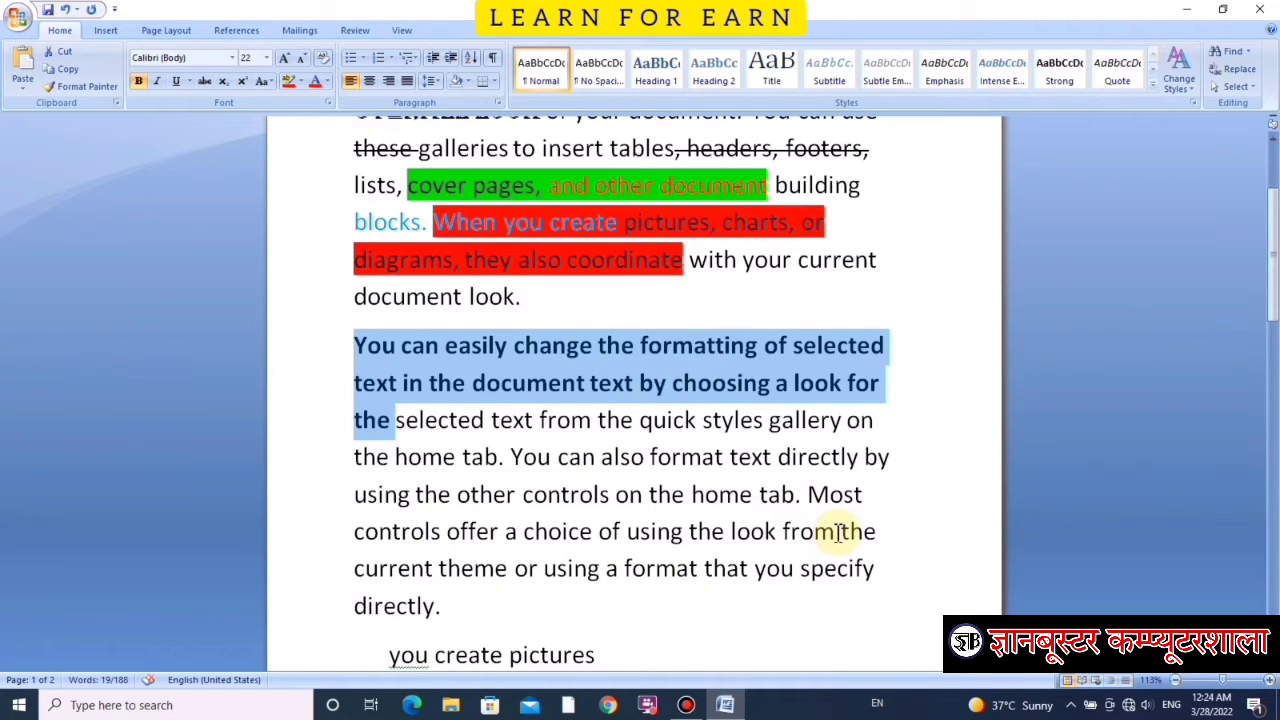
key("ctrl+b")
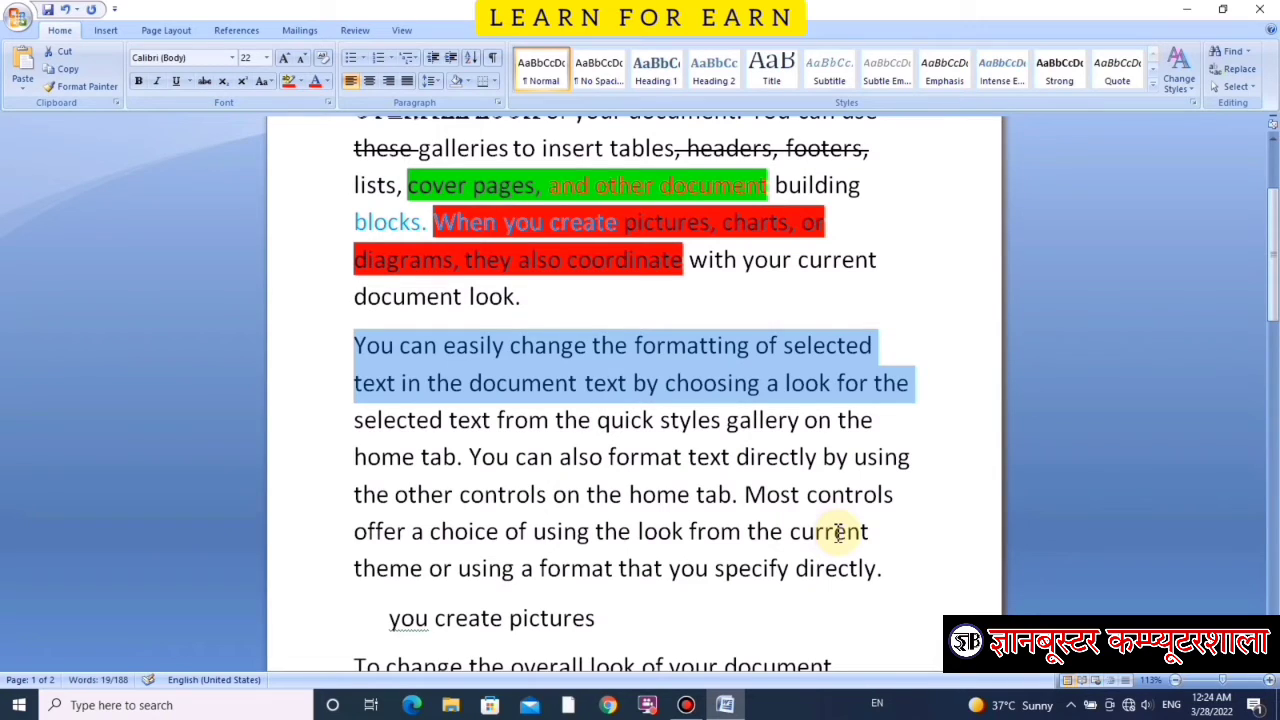
key("ctrl+i")
key("ctrl+i")
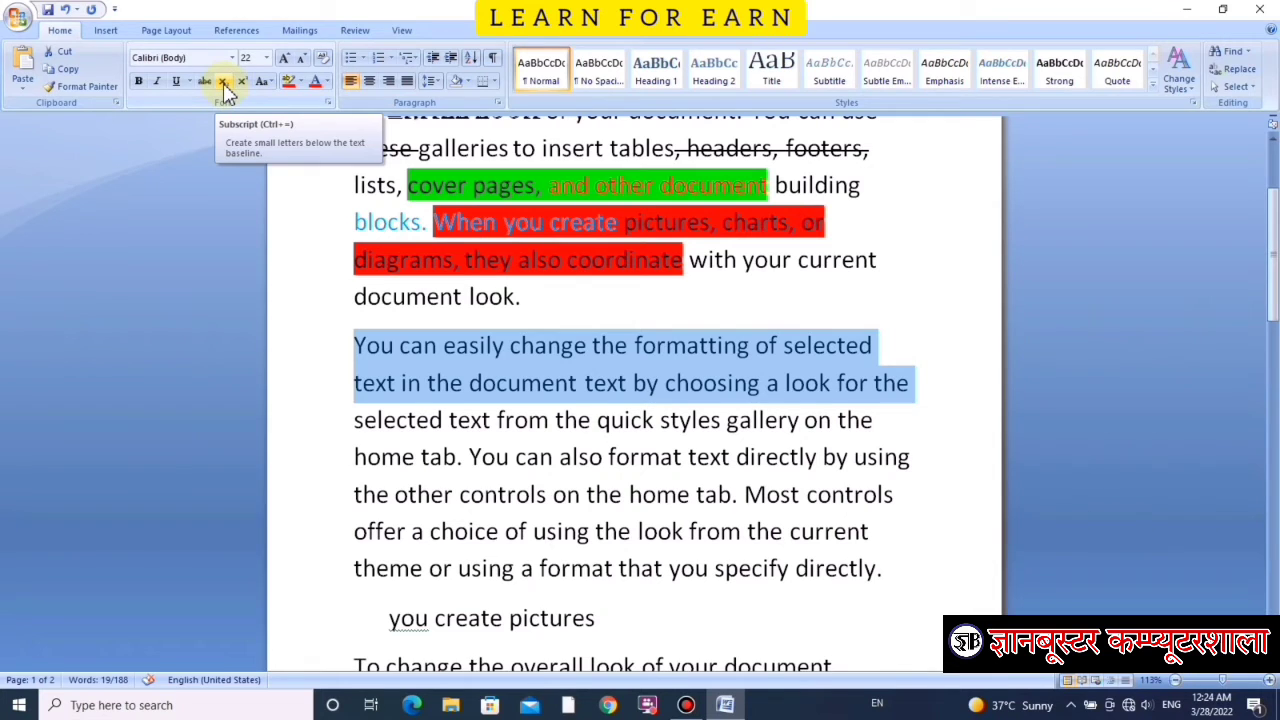
Step: Scroll to page 2 and place the cursor after 'On the Insert tab, the galleries include'
scroll(660, 440, "down", 2)
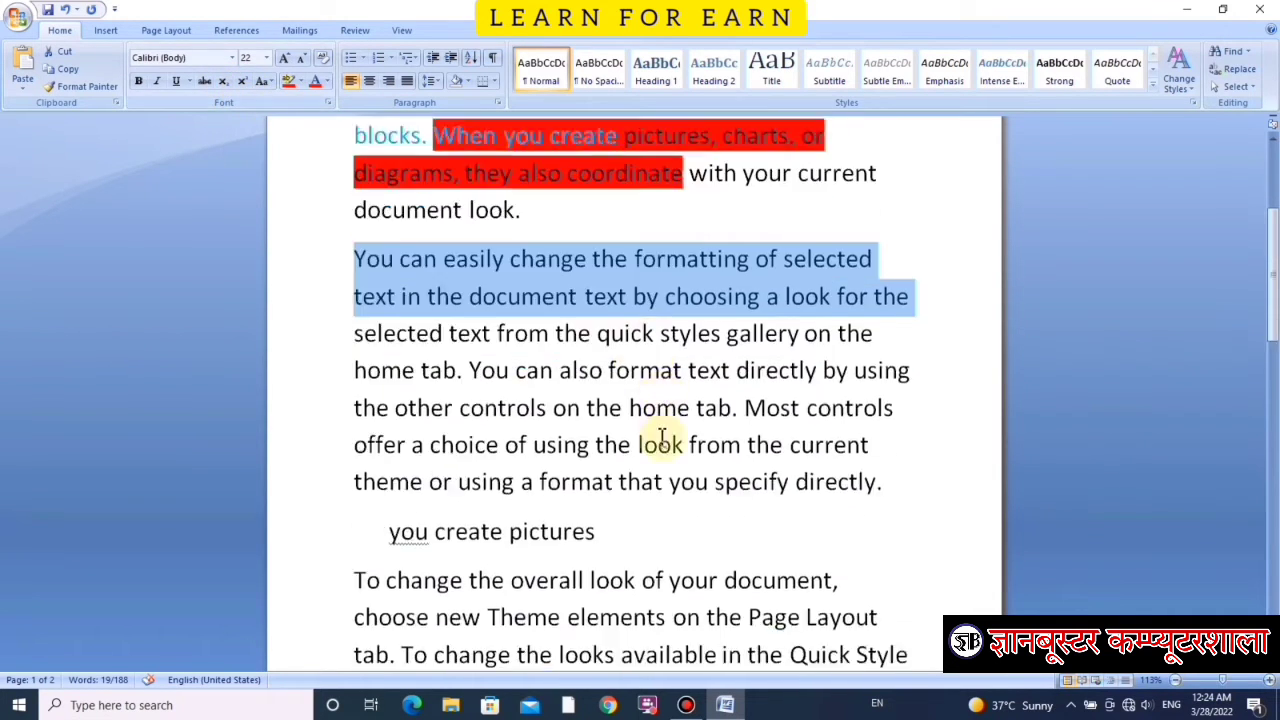
scroll(620, 430, "down", 5)
scroll(620, 430, "down", 4)
scroll(609, 443, "down", 2)
scroll(566, 409, "down", 1)
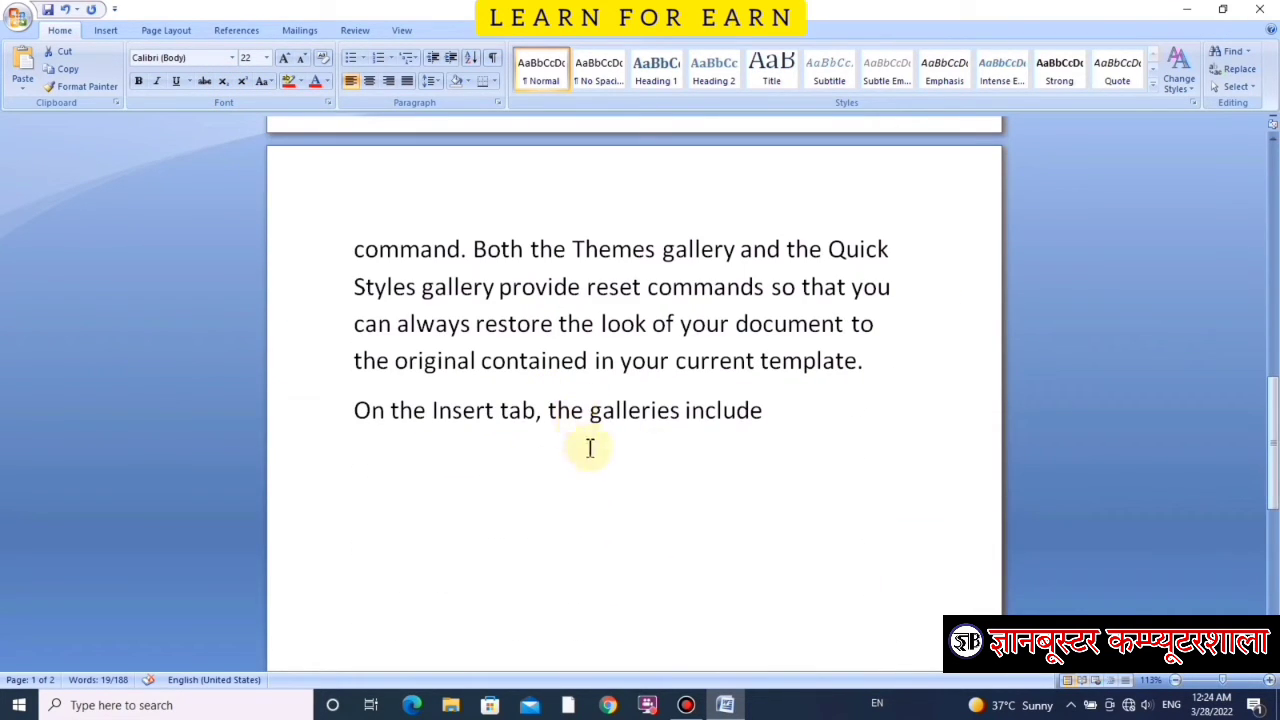
left_click(478, 470)
left_click(828, 445)
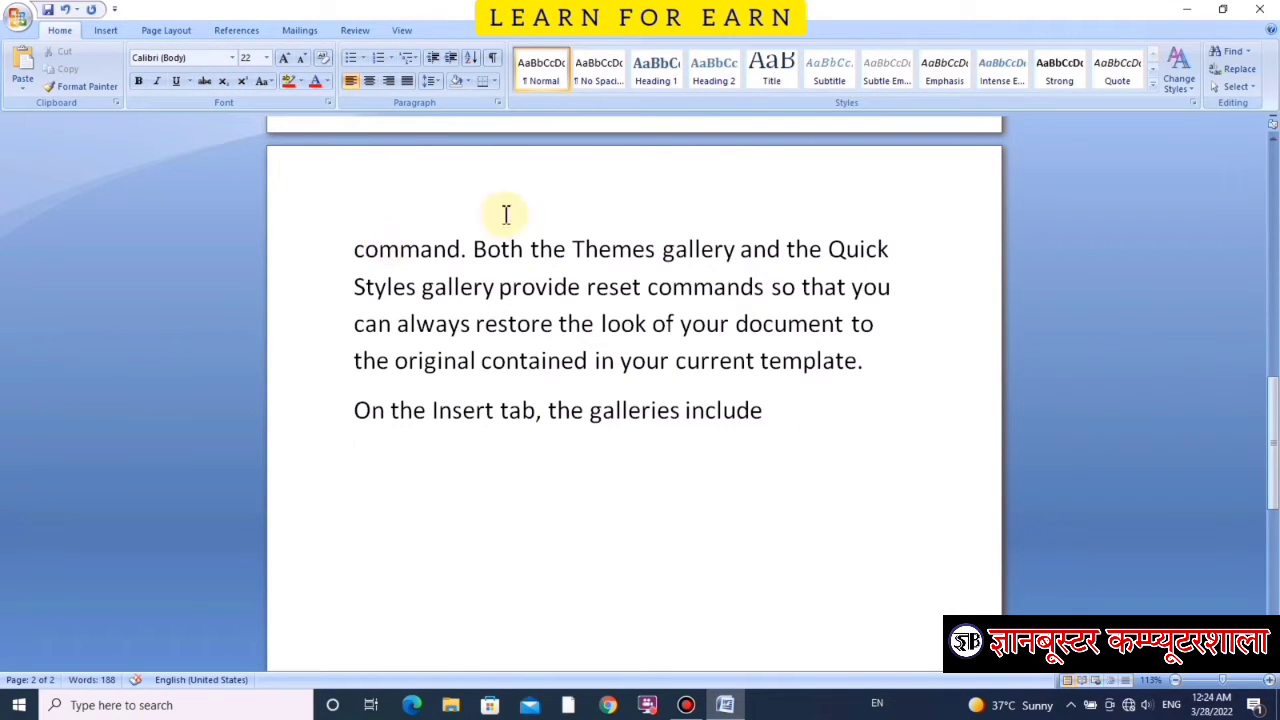
Step: Grow the font to 48 pt and type 'H', trimming the extra characters typed after it
left_click(285, 60)
left_click(285, 60)
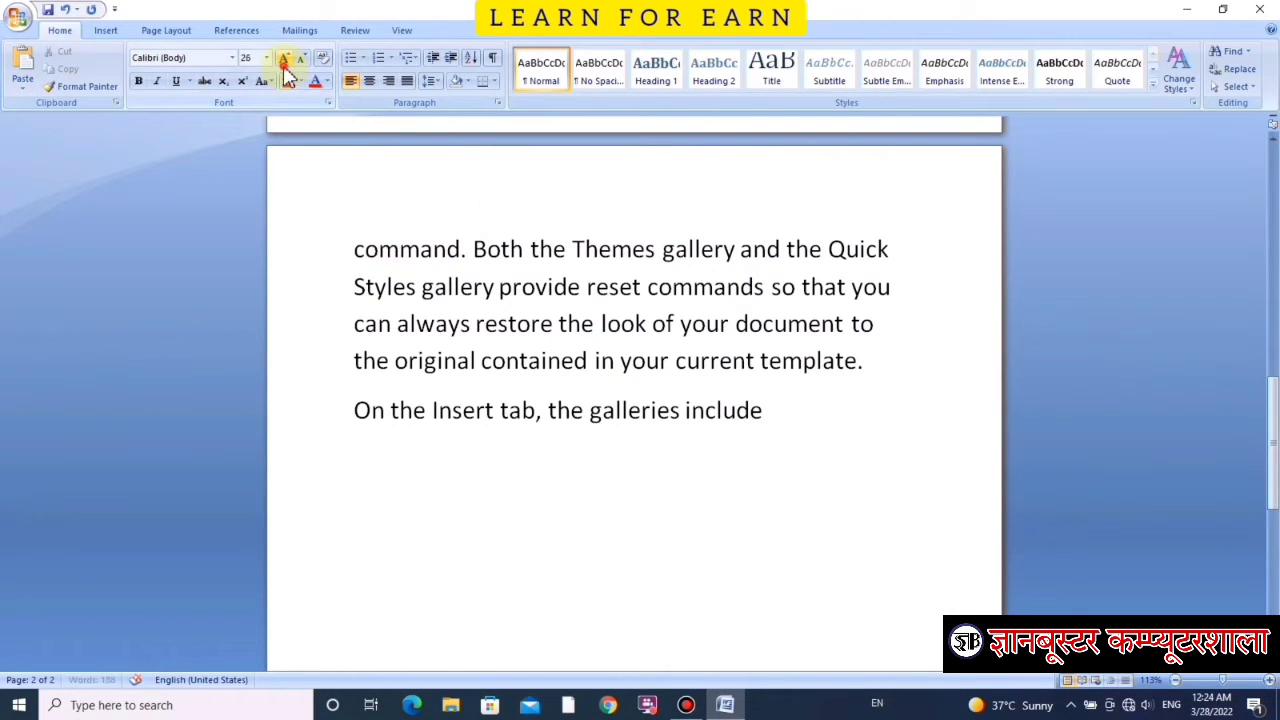
left_click(285, 60)
left_click(285, 60)
left_click(285, 60)
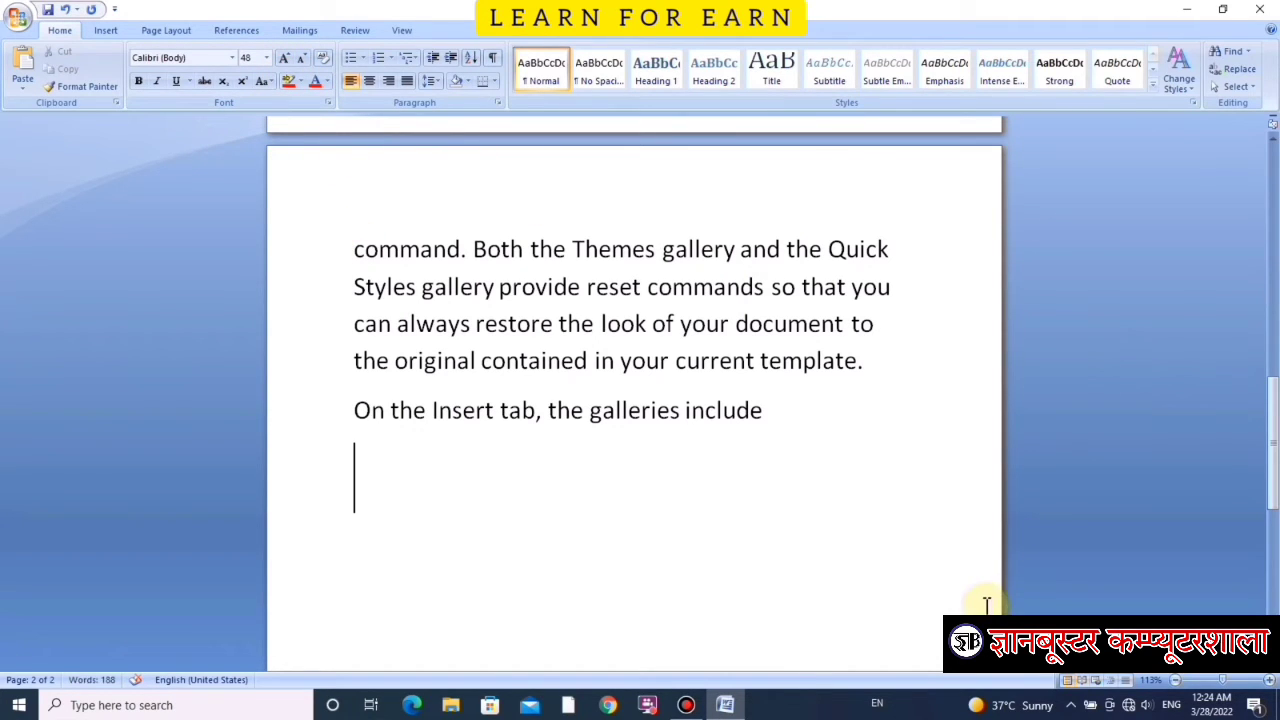
type("H2)")
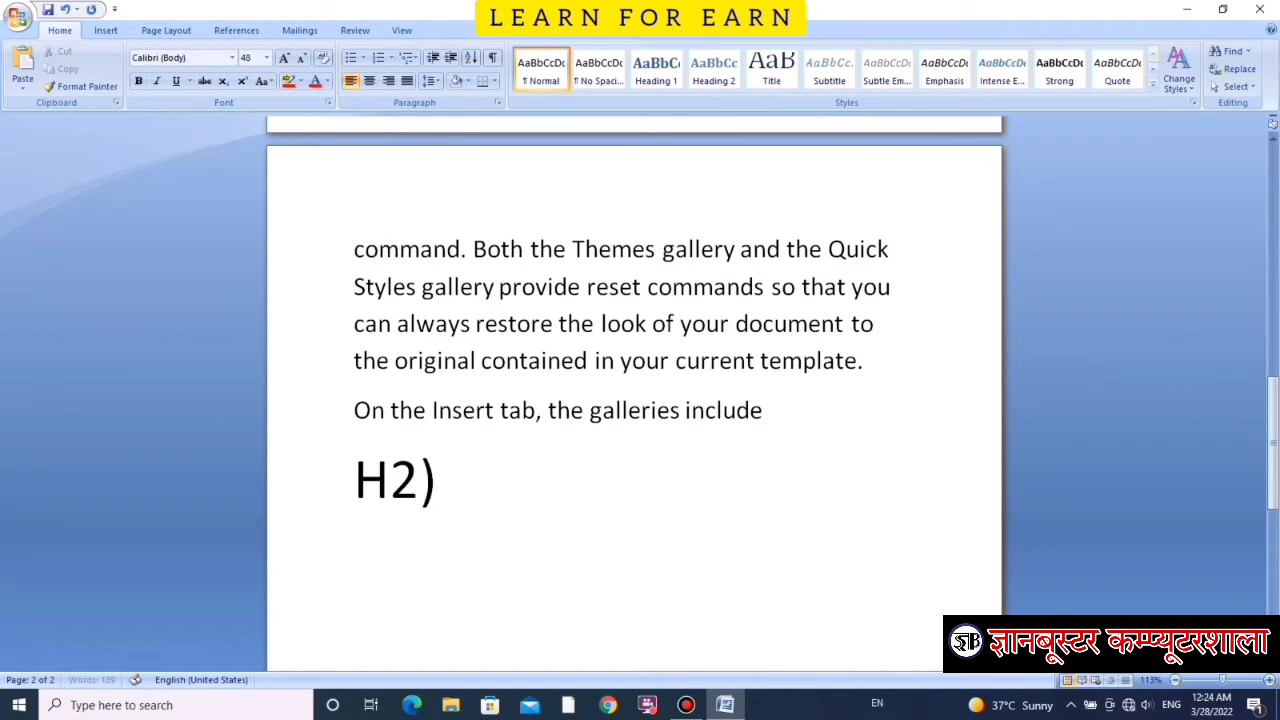
key("BackSpace")
type("O")
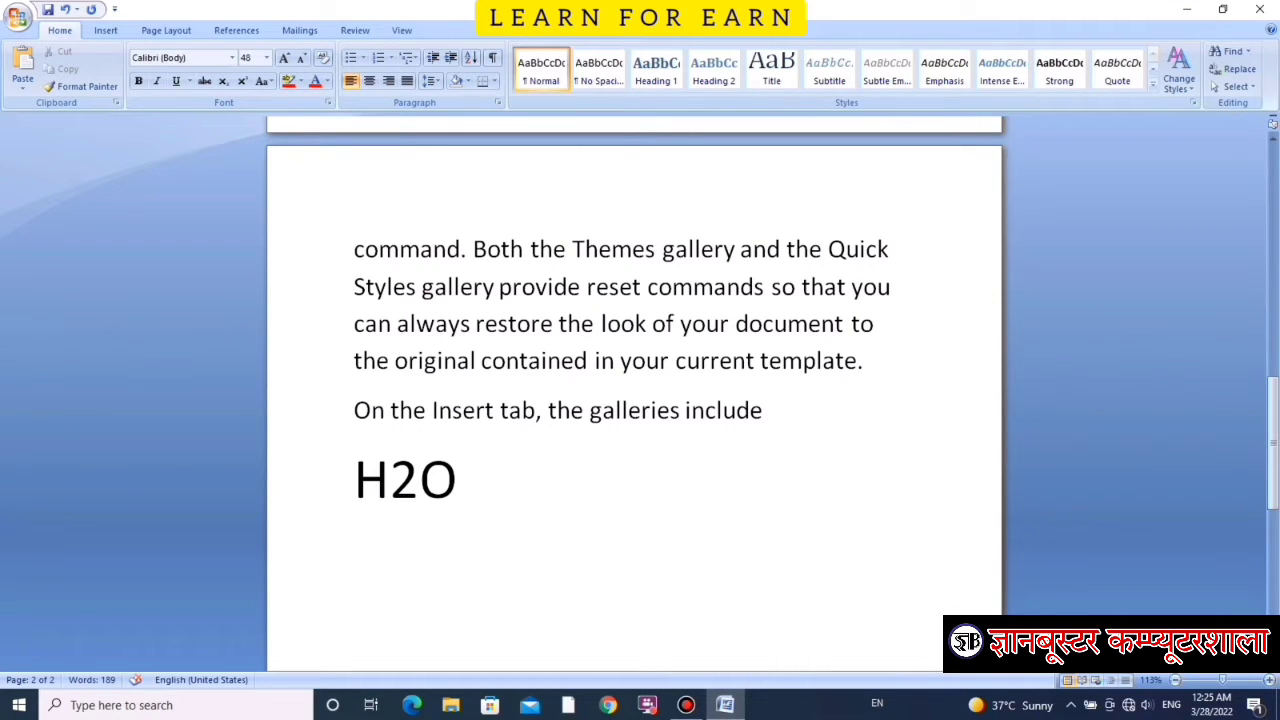
key("BackSpace")
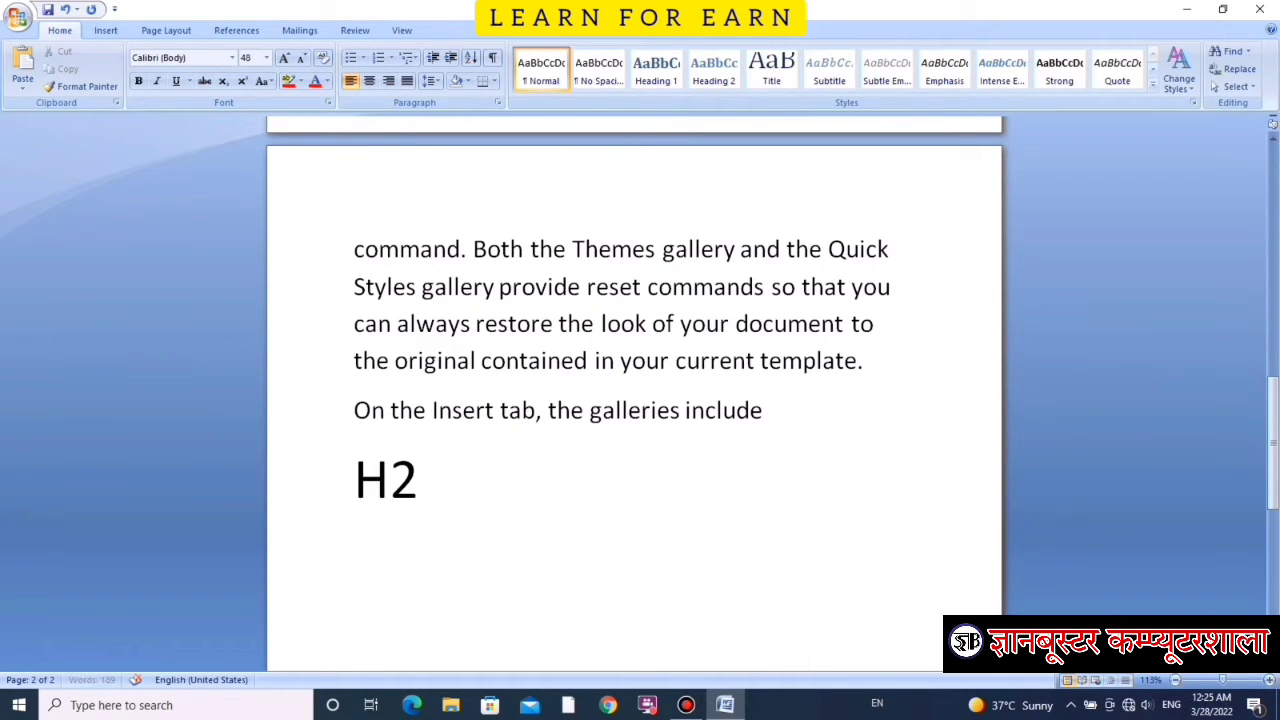
key("BackSpace")
Step: Complete H₂O with the 2 as a subscript and start a new line
left_click(224, 86)
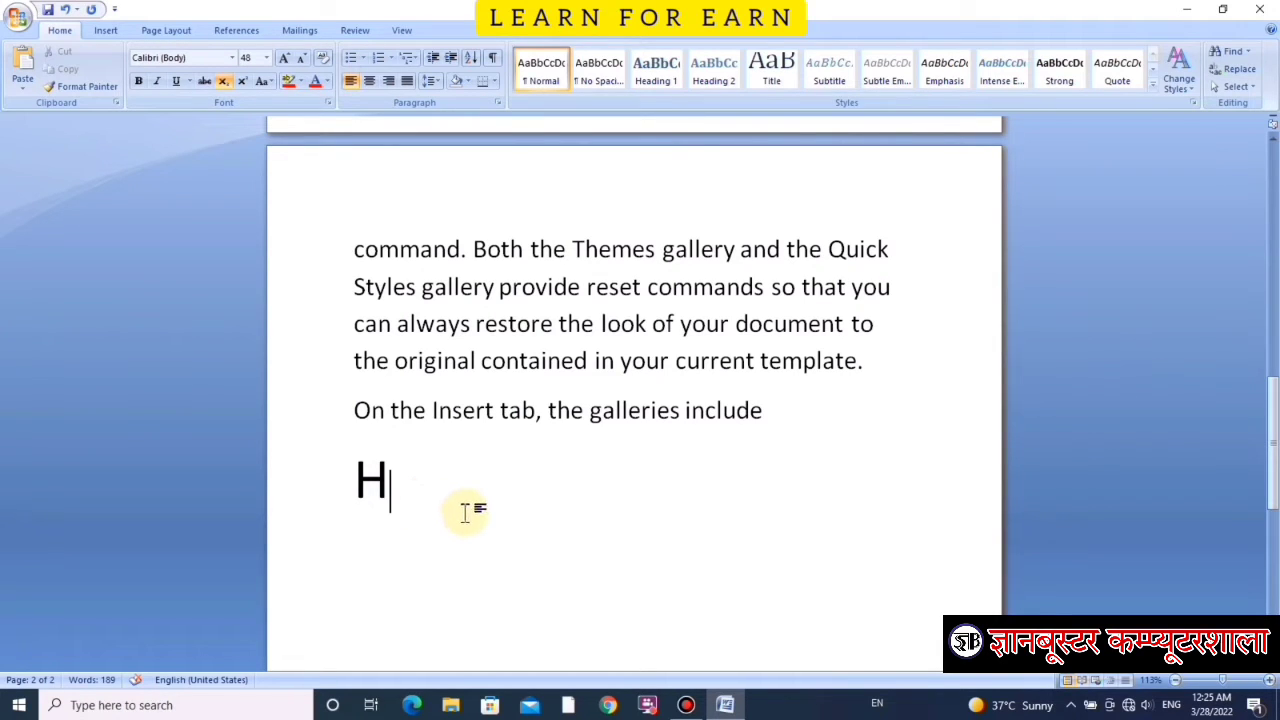
type("2")
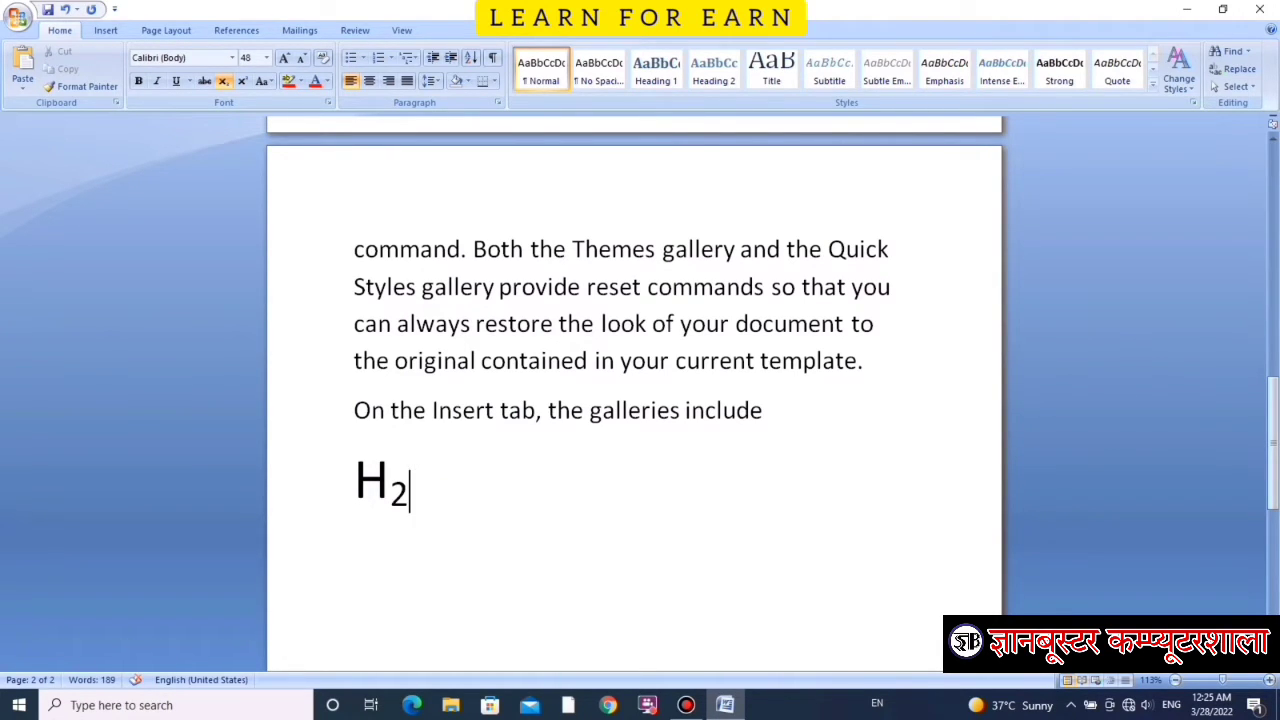
left_click(222, 84)
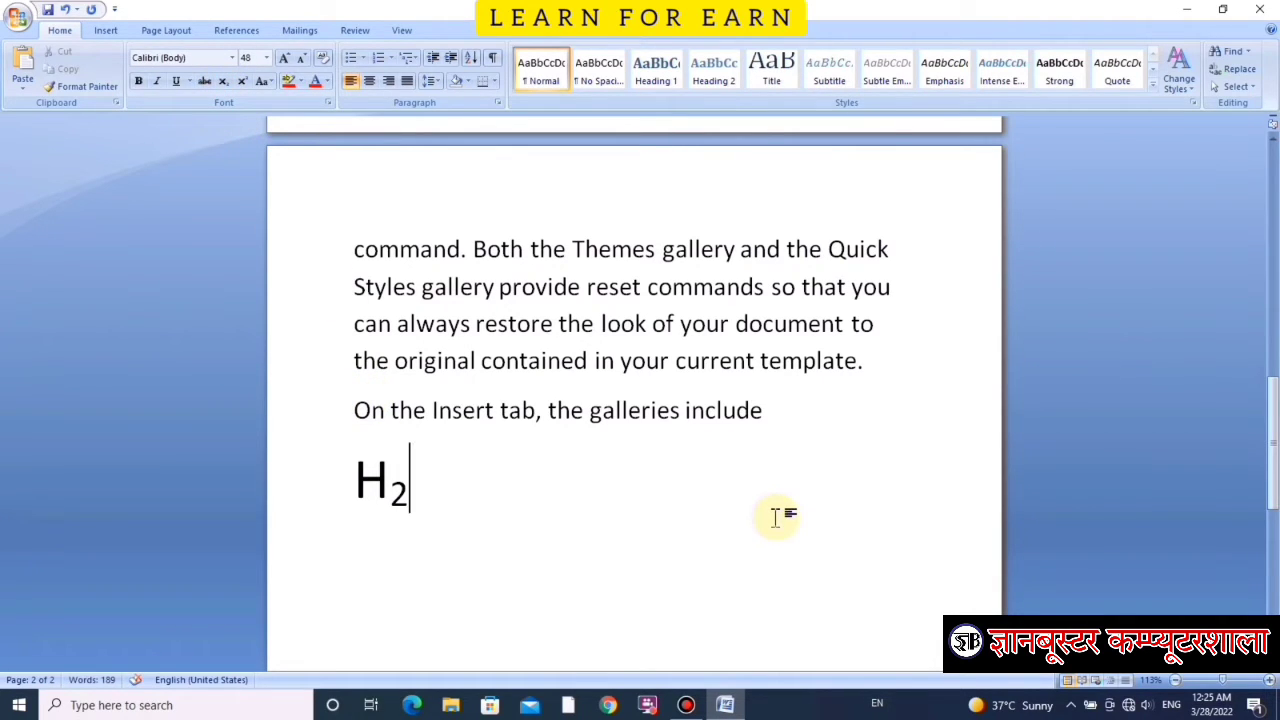
type("O")
key("Return")
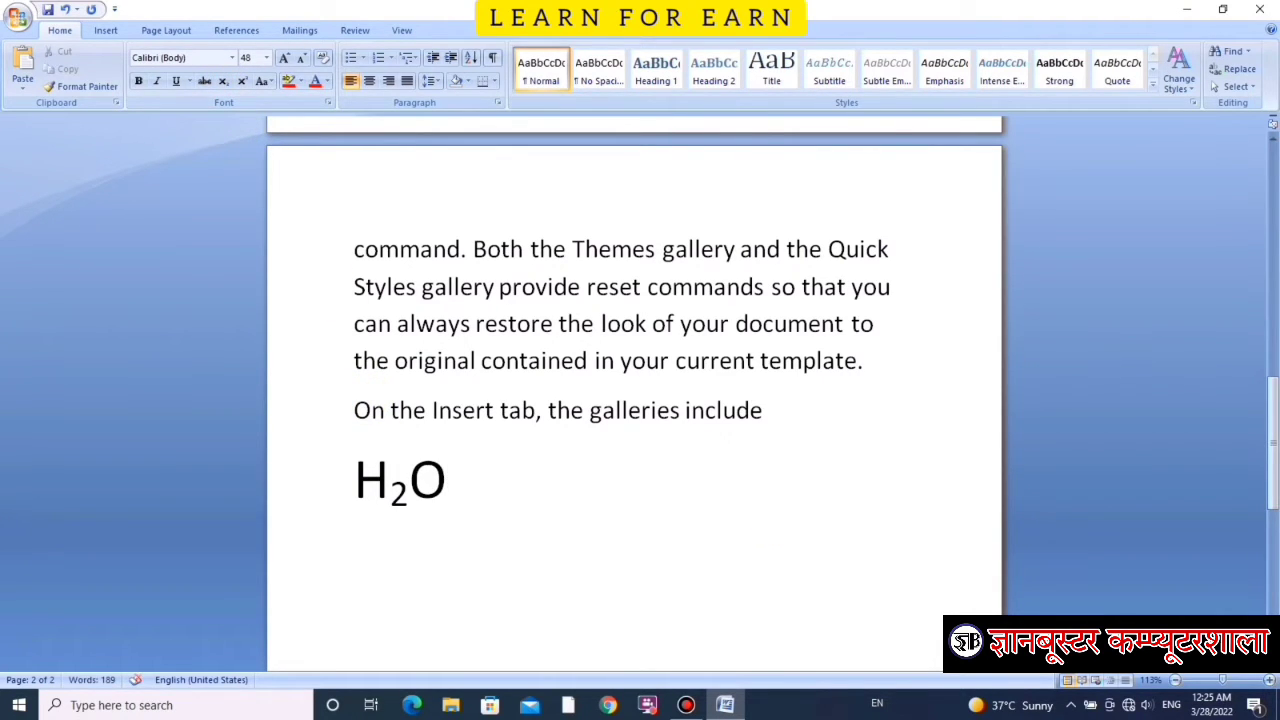
Step: Type H₂SO₄ with the 2 and 4 as subscripts, then start a new line
type("H")
left_click(223, 84)
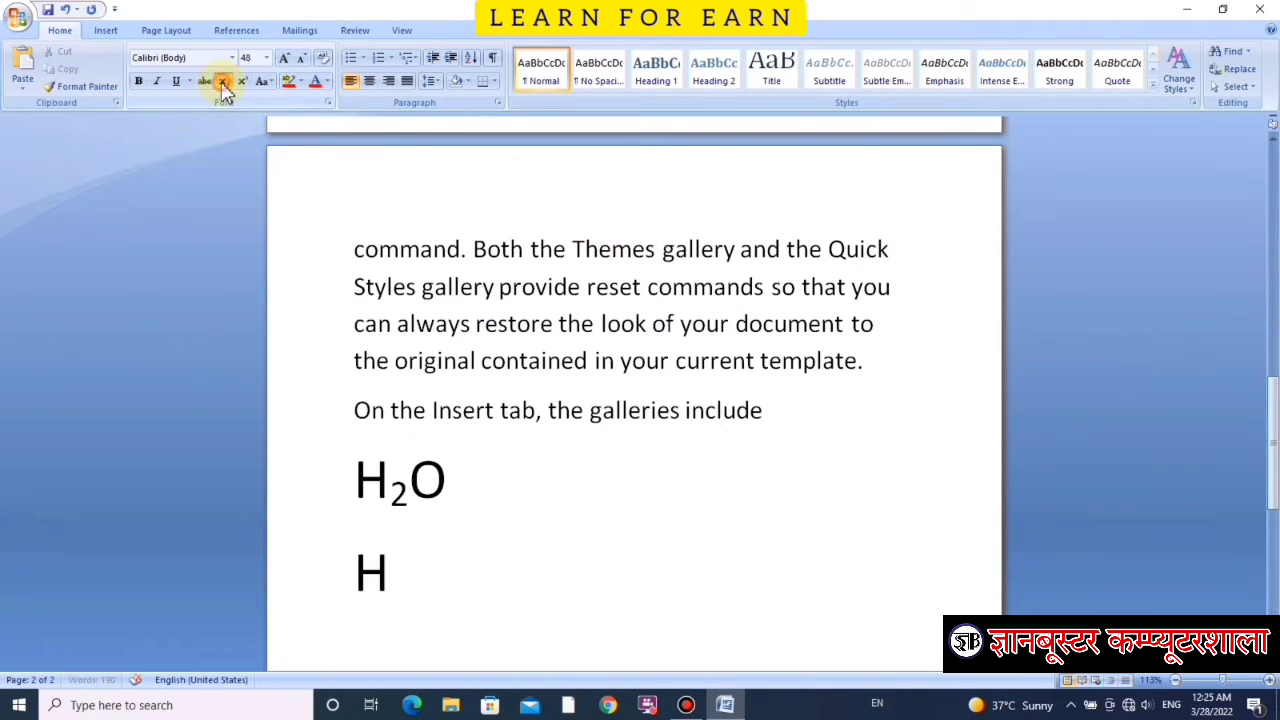
type("2")
left_click(223, 82)
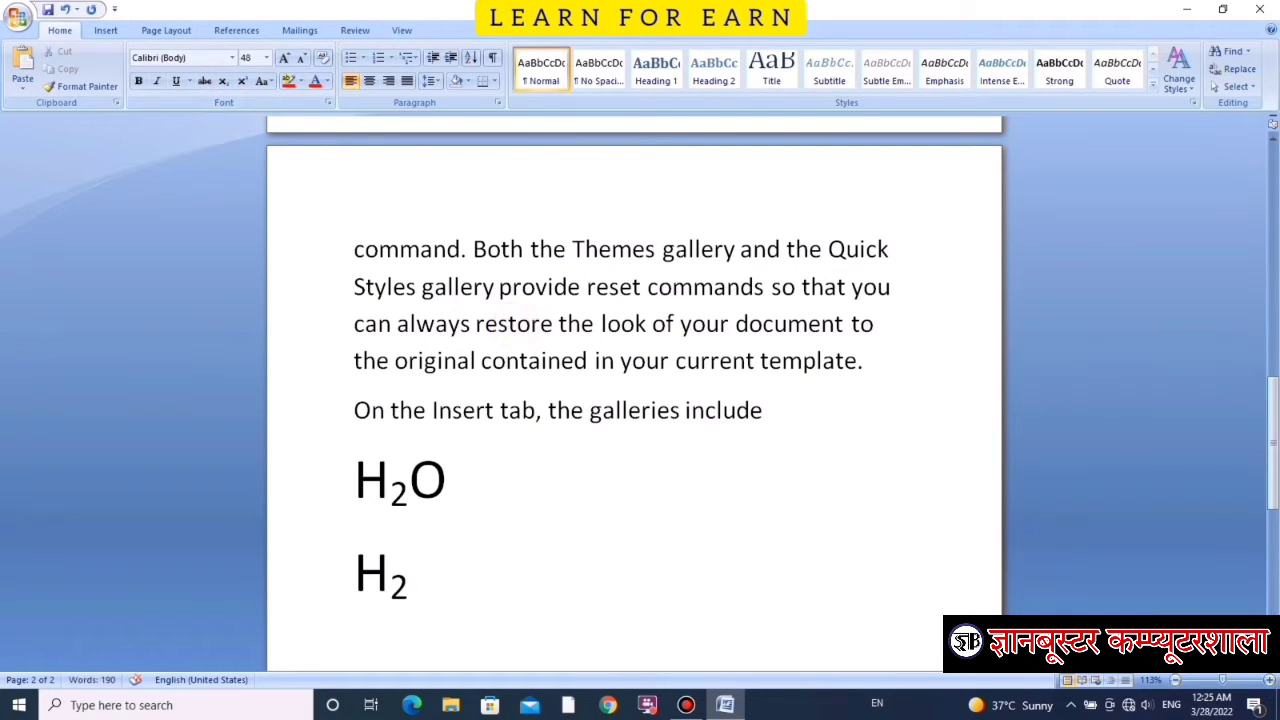
type("SO")
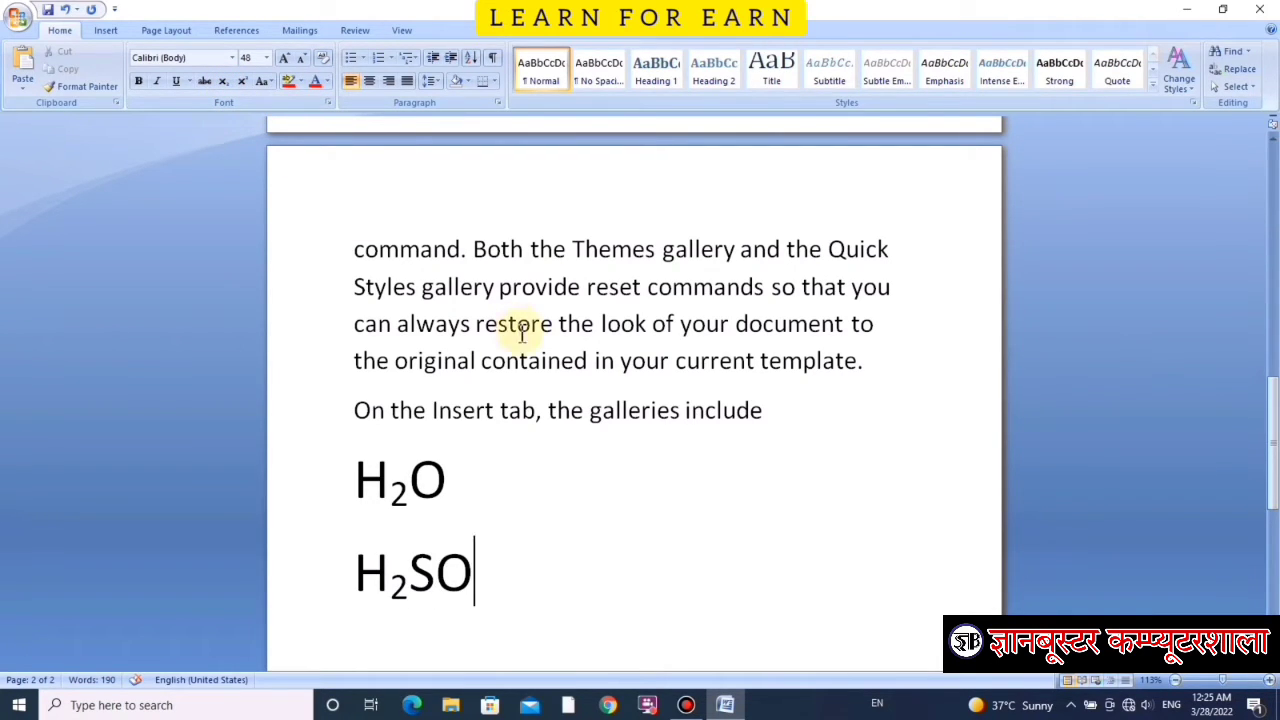
left_click(222, 83)
type("4")
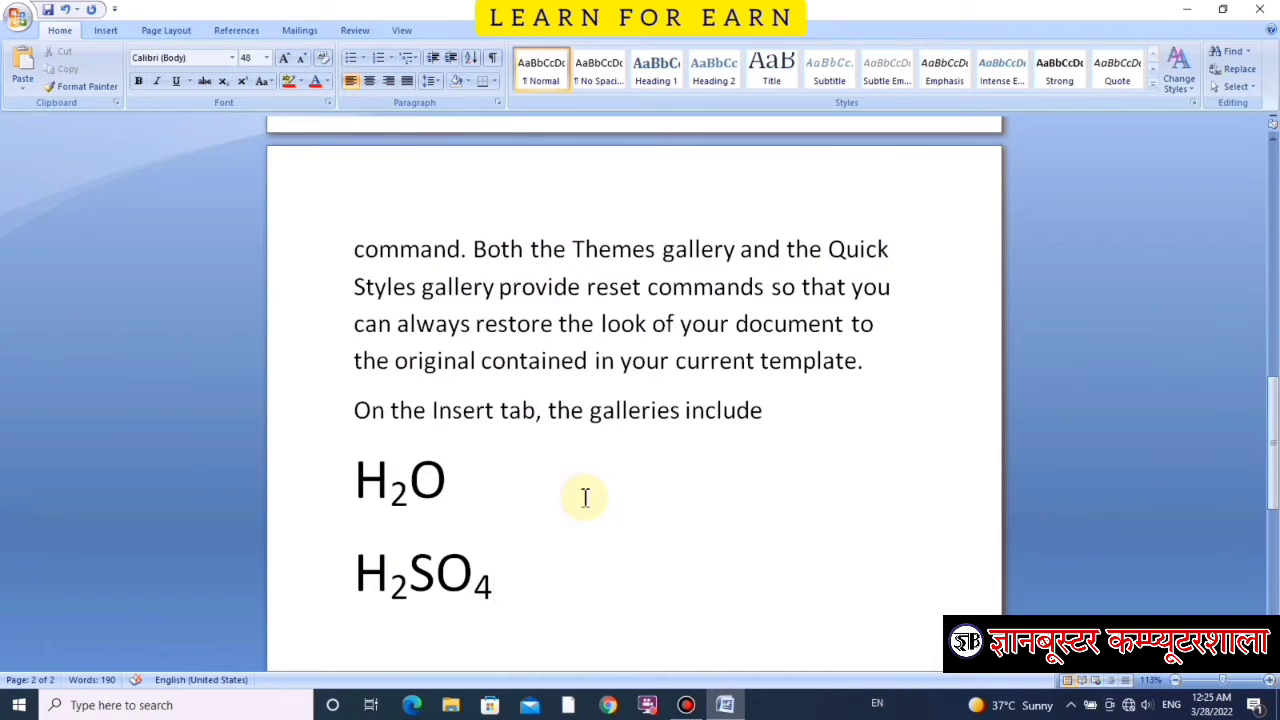
key("Return")
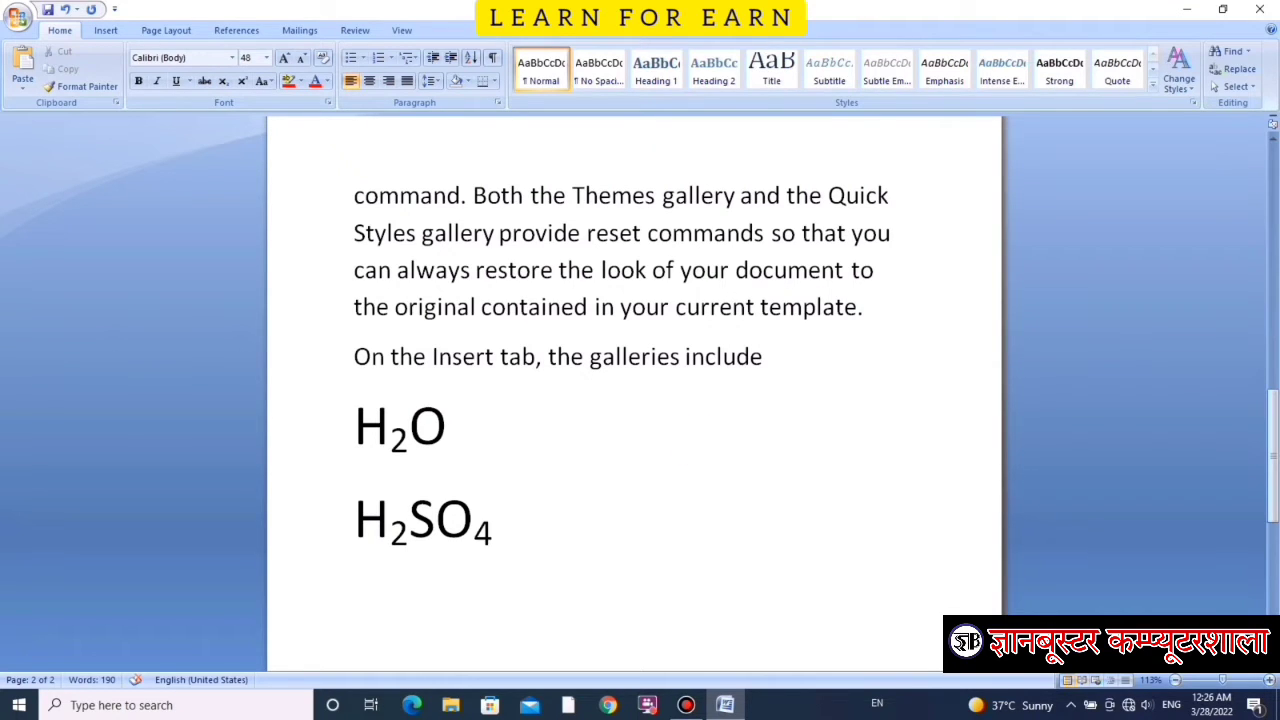
Step: Type 10⁵ with the 5 as superscript and start a new line
type("10")
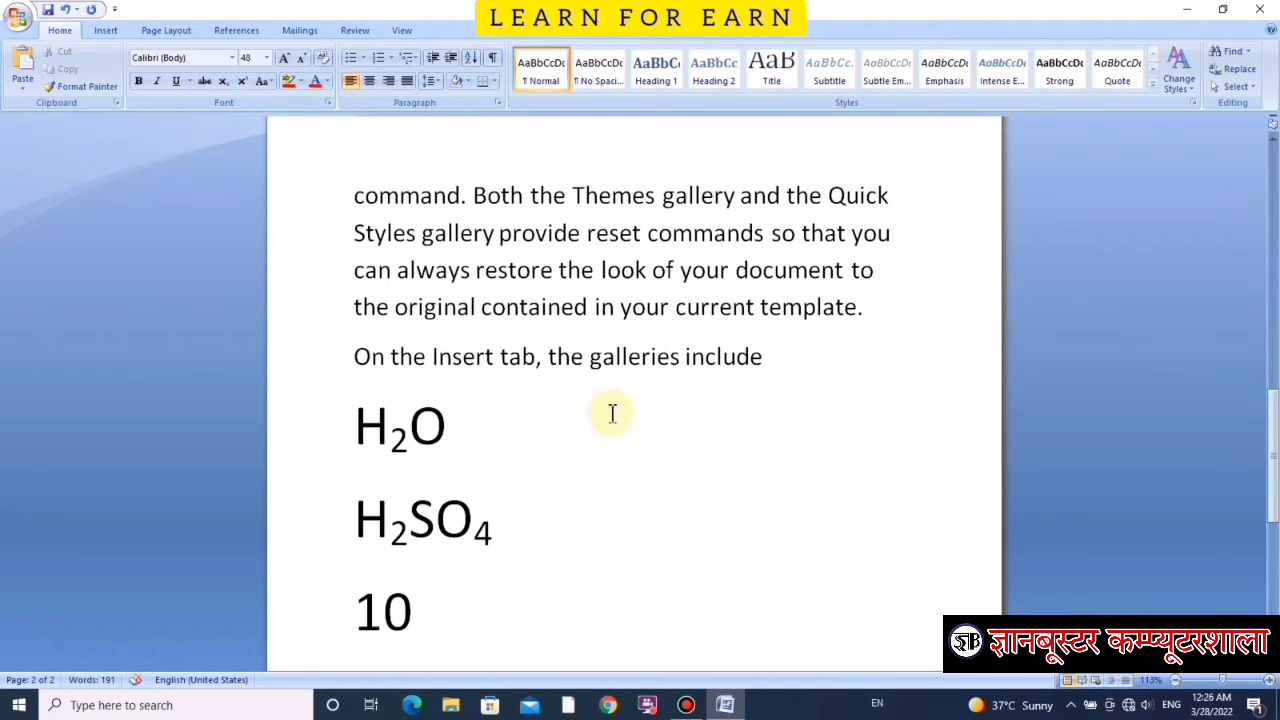
left_click(243, 82)
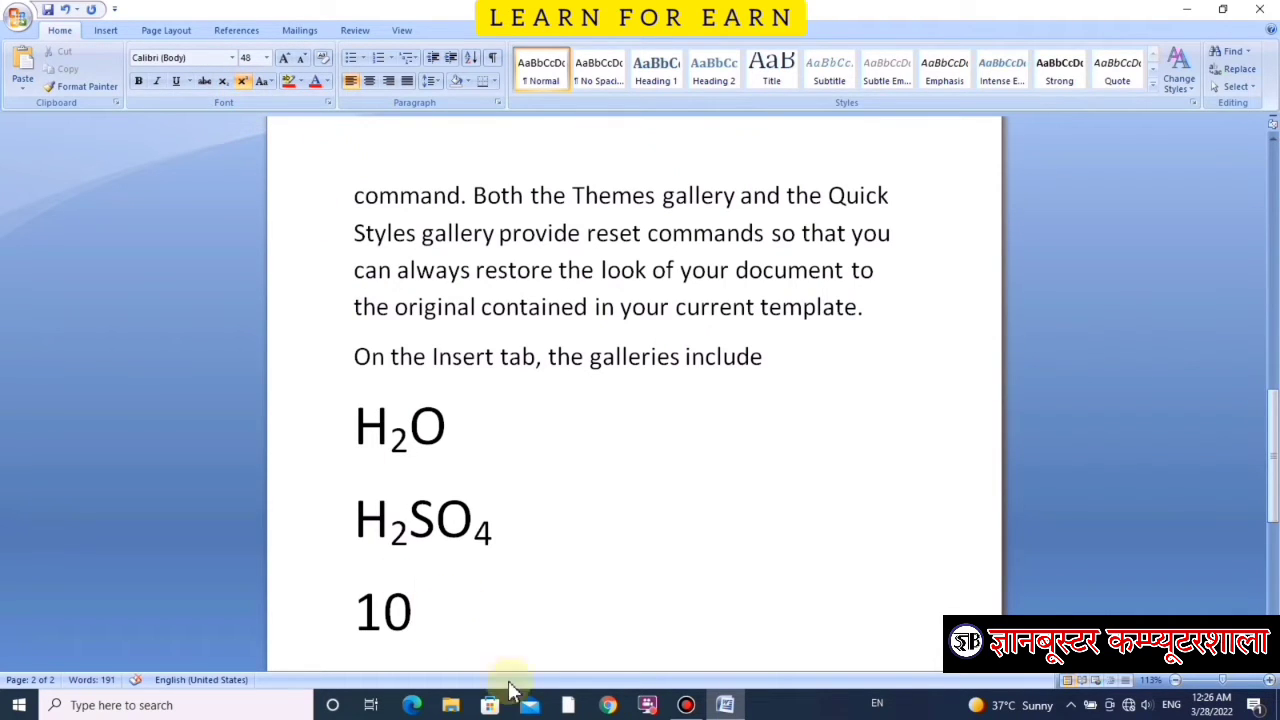
type("5")
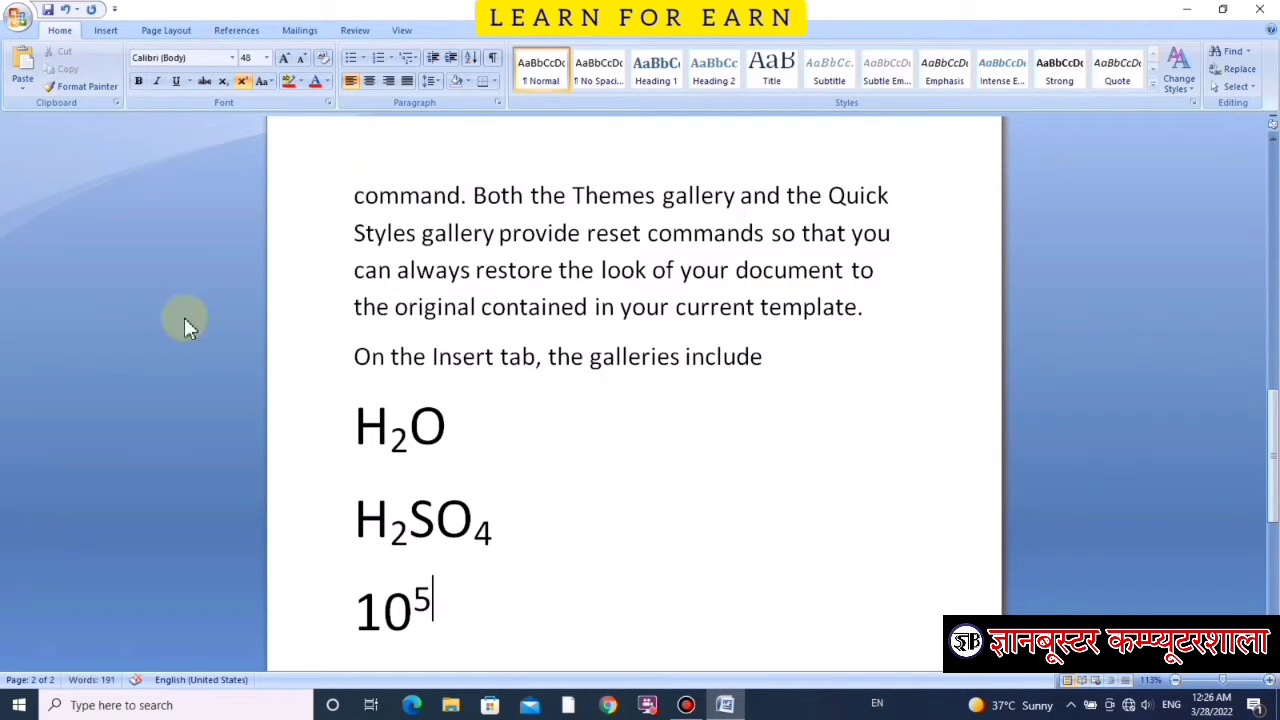
left_click(243, 81)
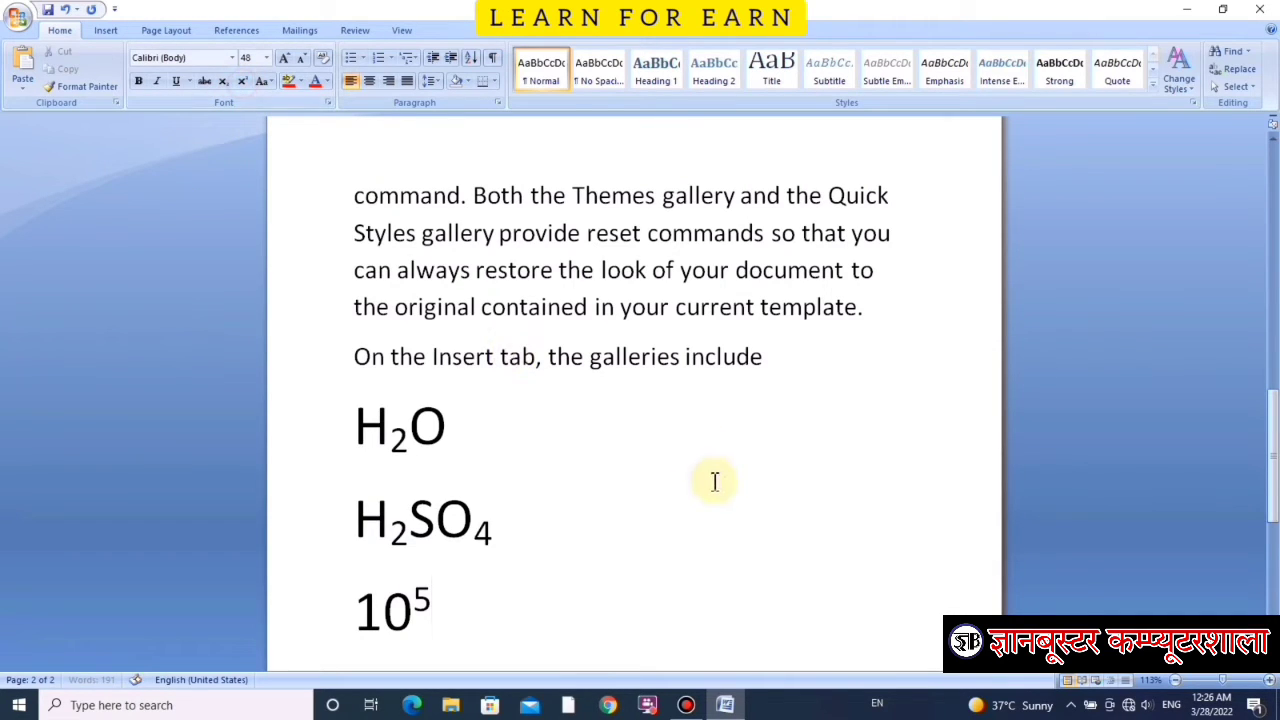
key("Return")
Step: Type '(a+b)²=a' with the square raised as superscript
type("(")
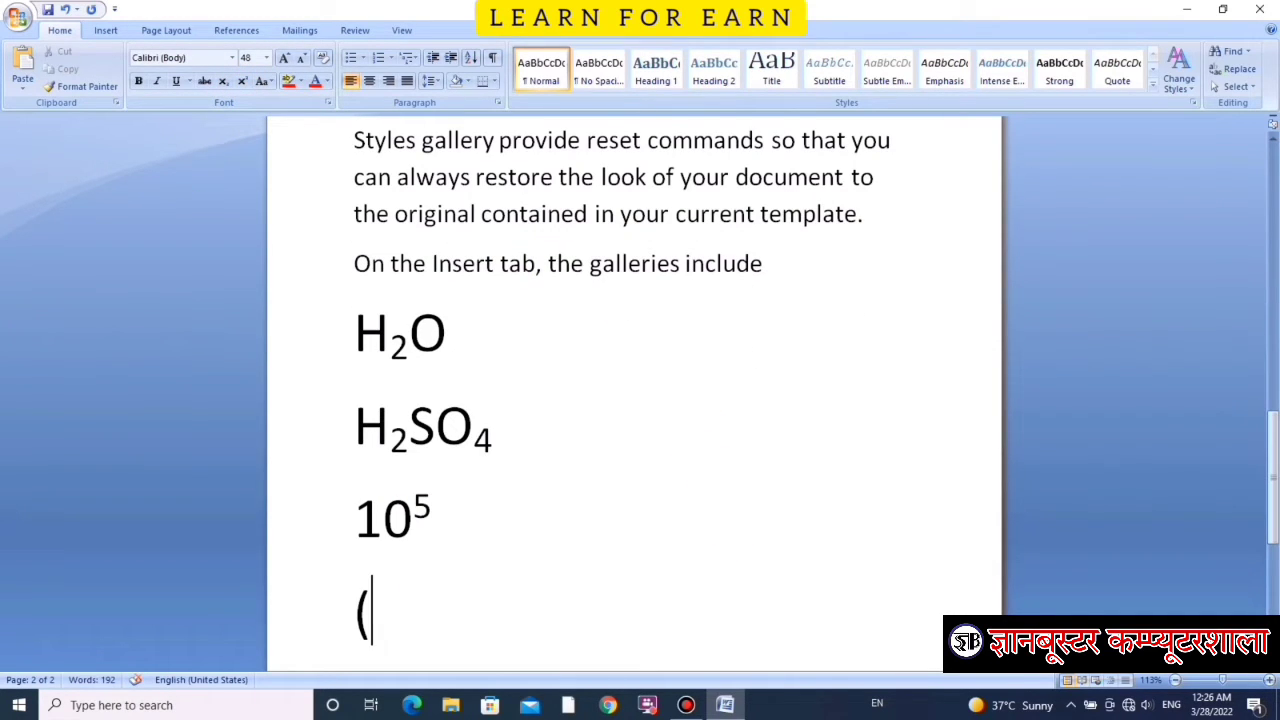
key("BackSpace")
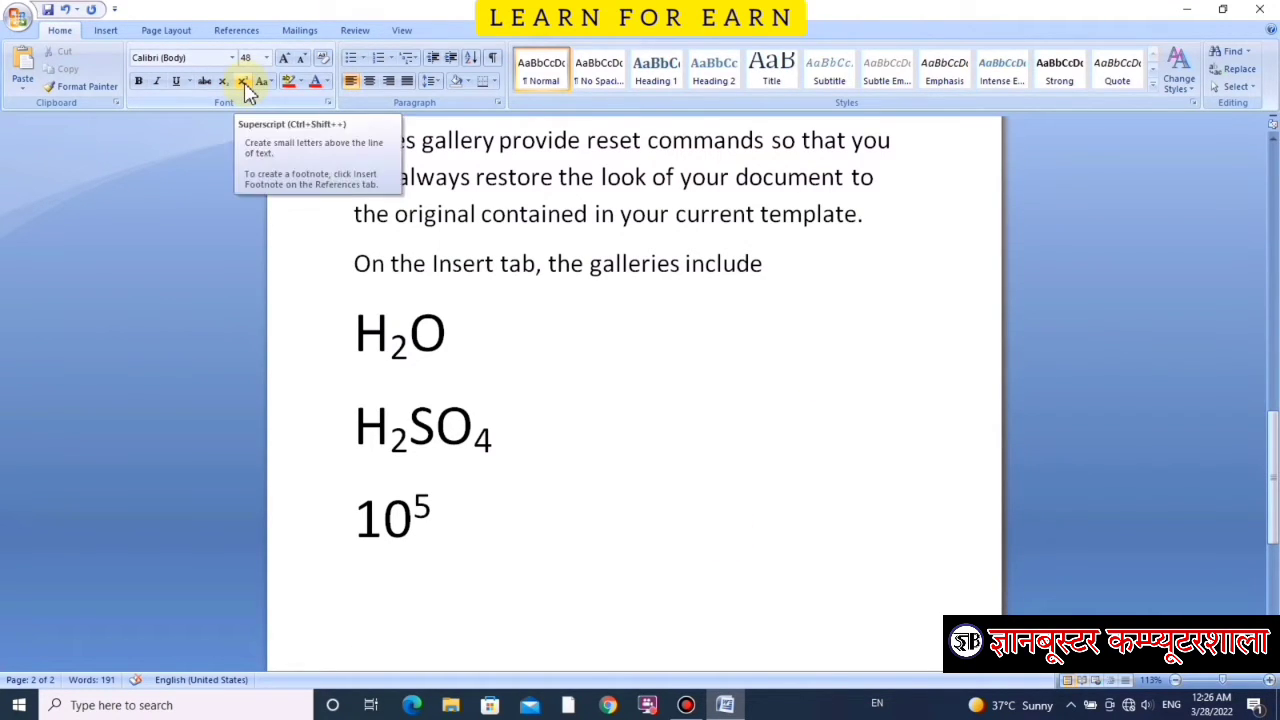
mouse_move(686, 705)
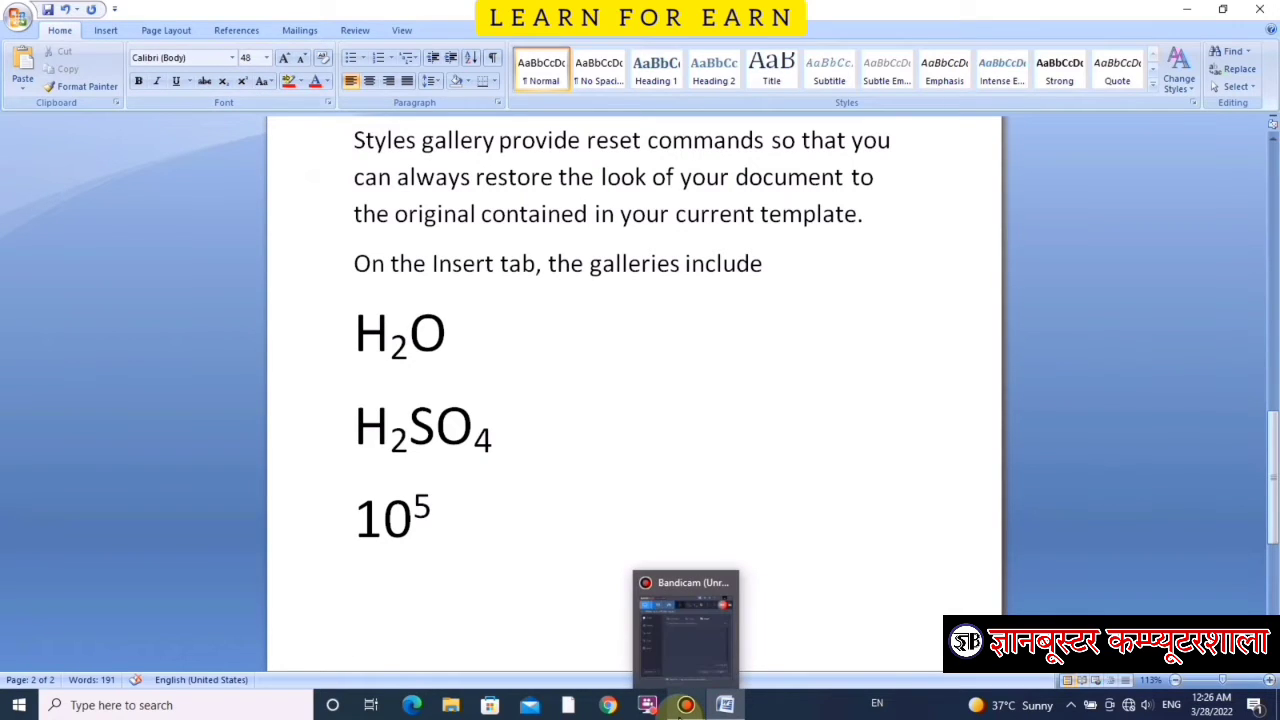
type("(a")
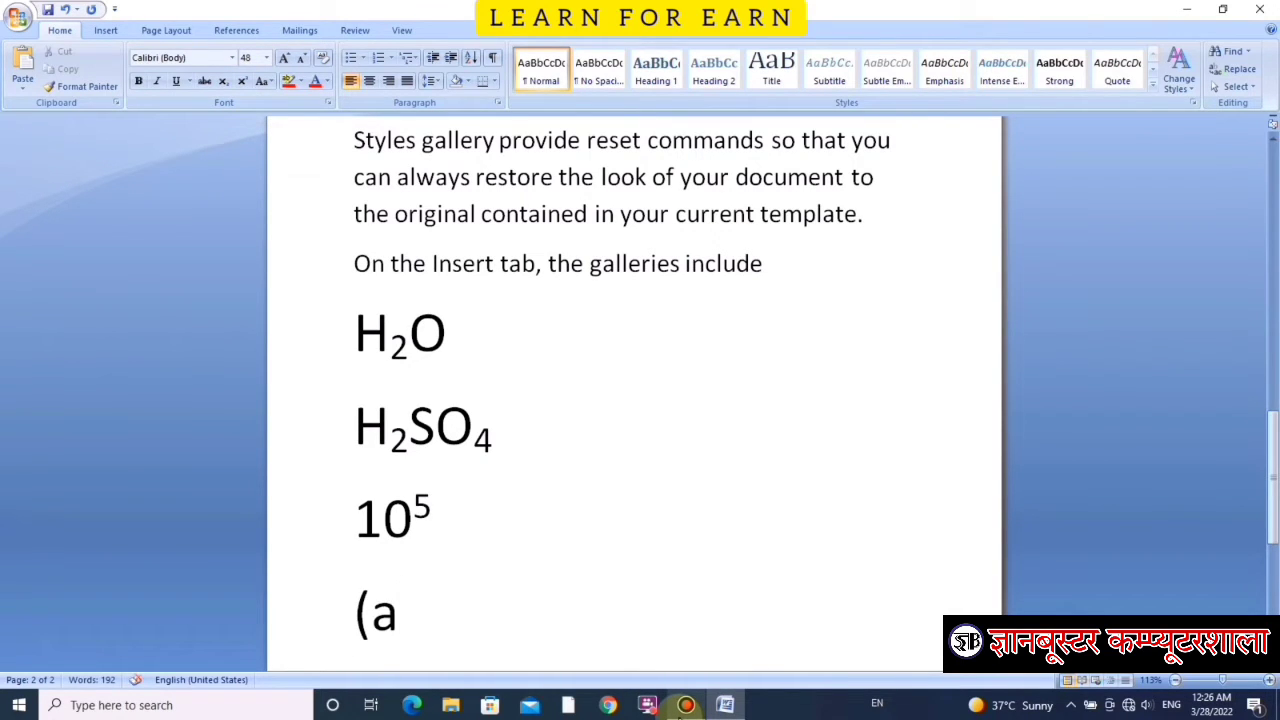
type("+")
type("b)")
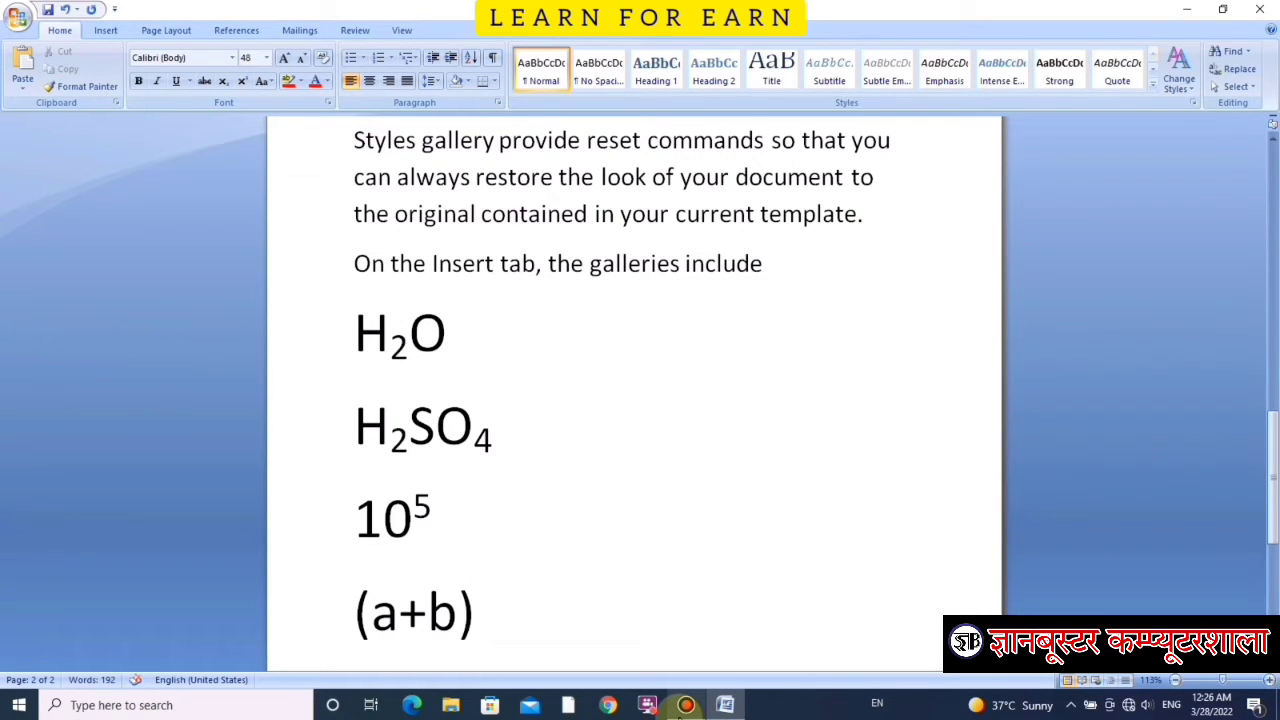
left_click(244, 81)
type("2")
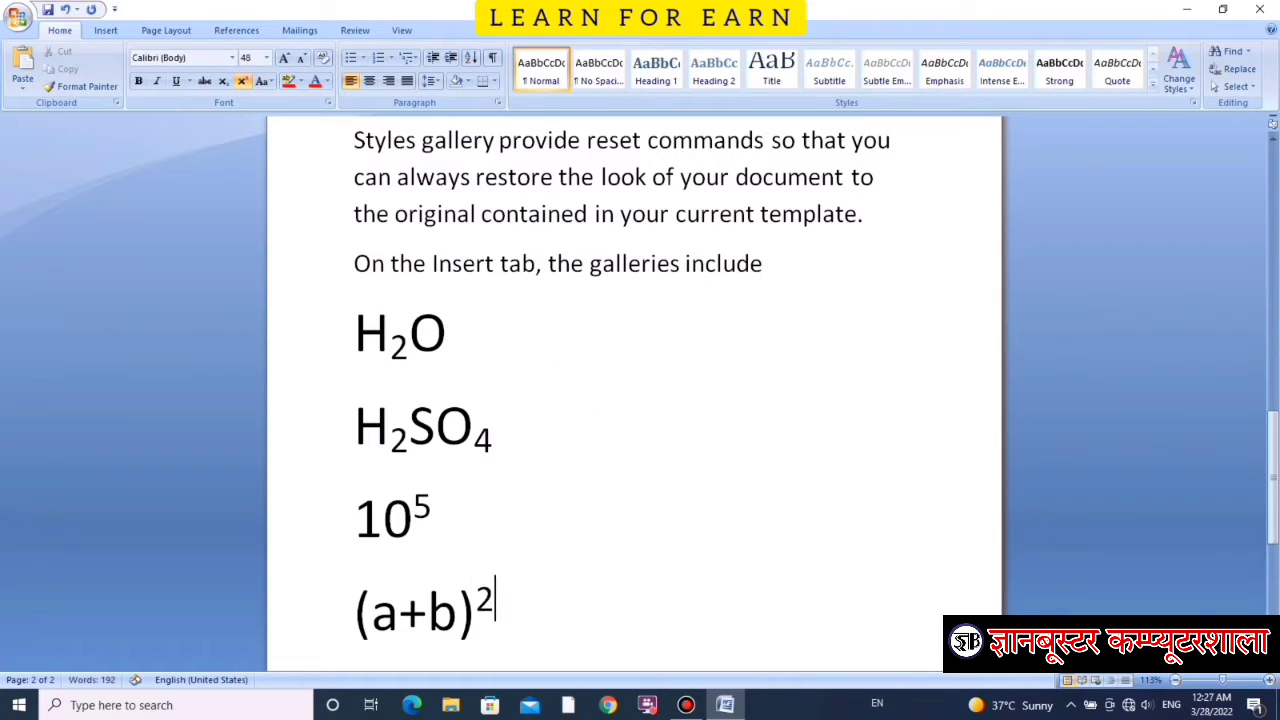
left_click(243, 81)
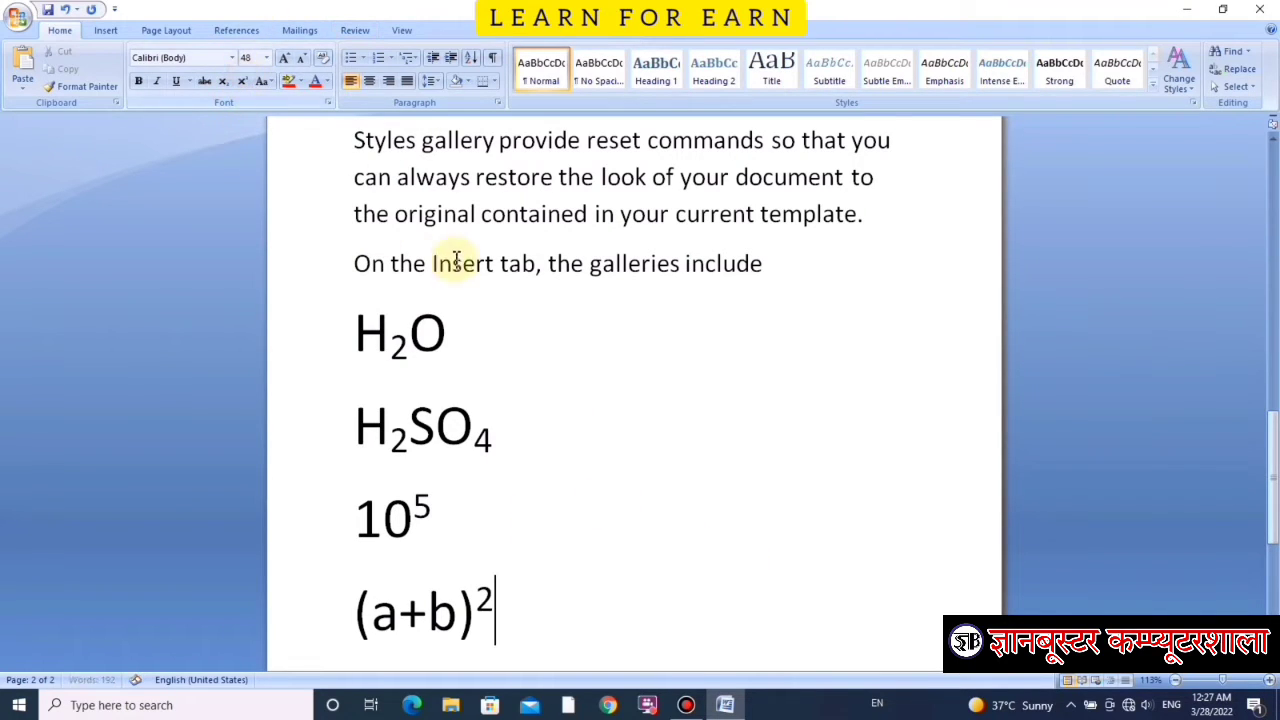
type("=a")
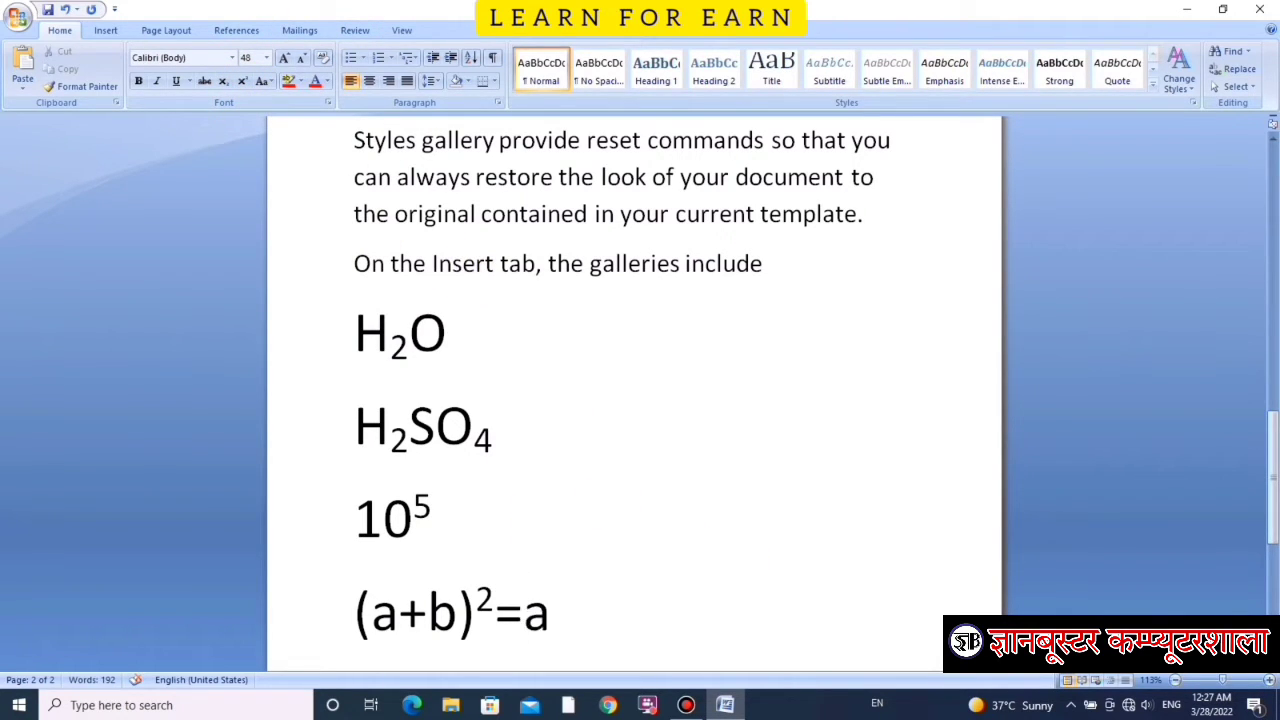
Step: Finish the equation with a²+b²+2ab, superscripting each 2, and start a new line
left_click(243, 81)
type("2")
left_click(243, 81)
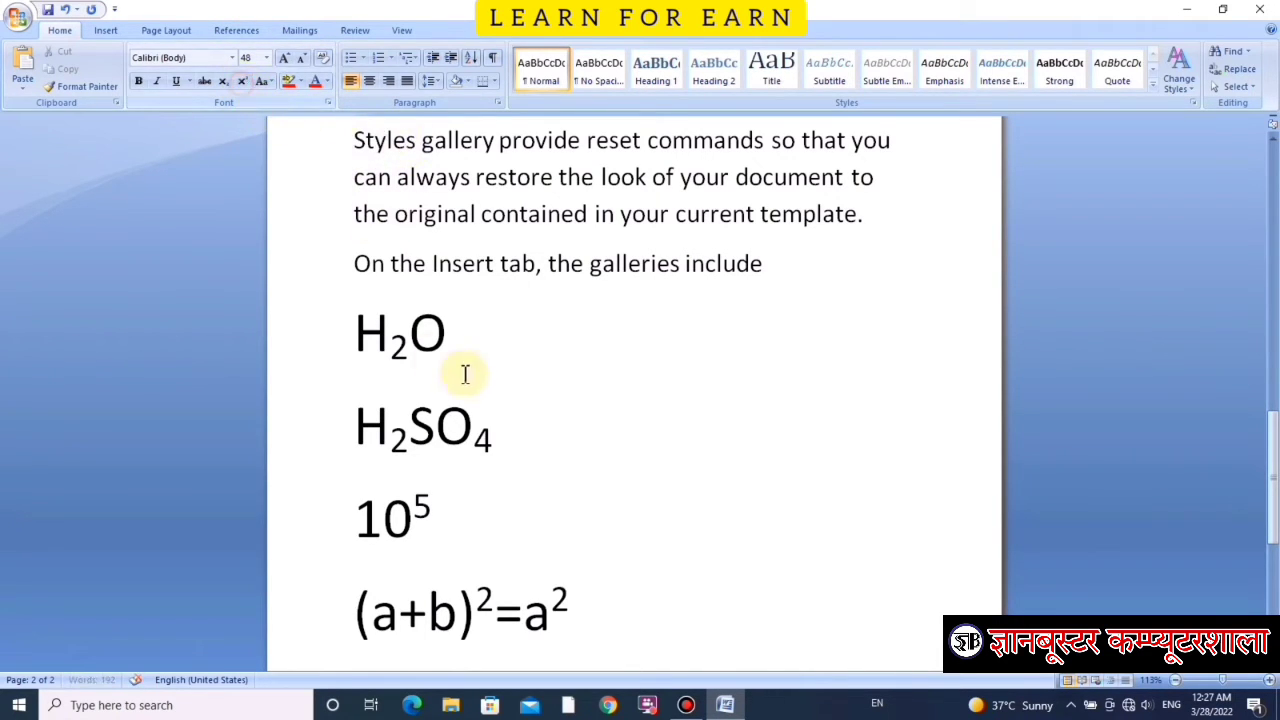
type("+")
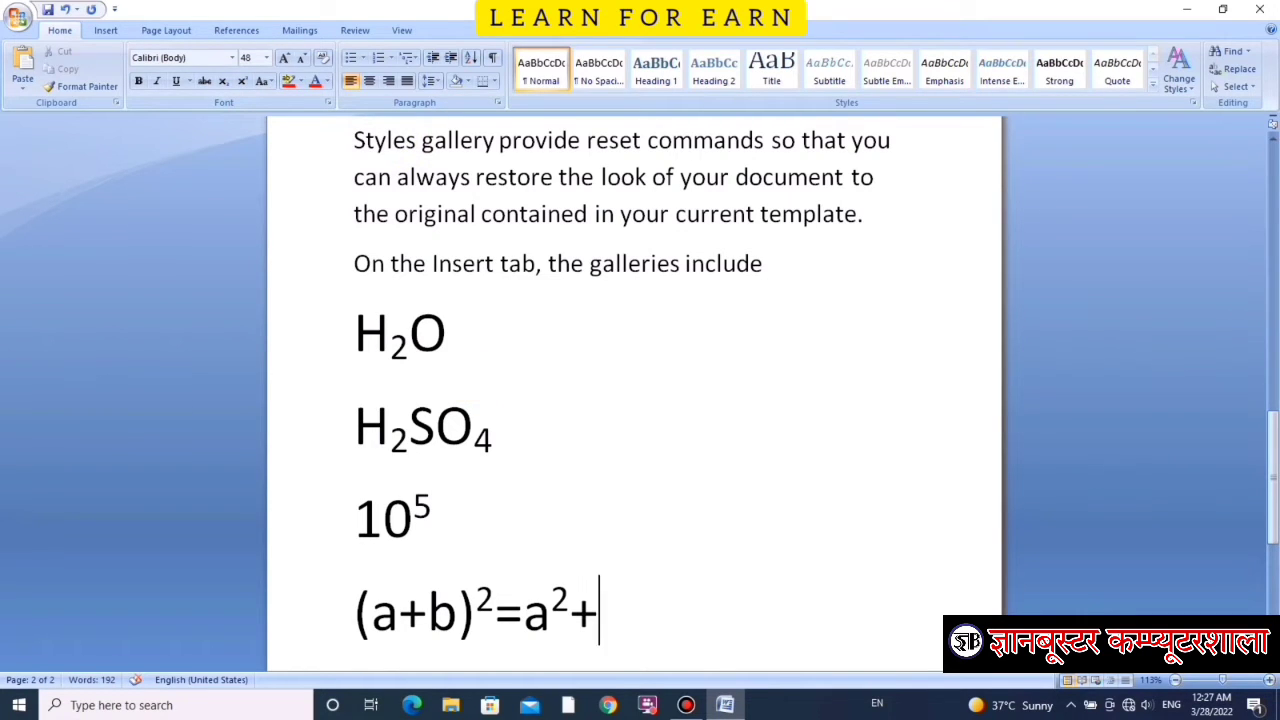
type("b")
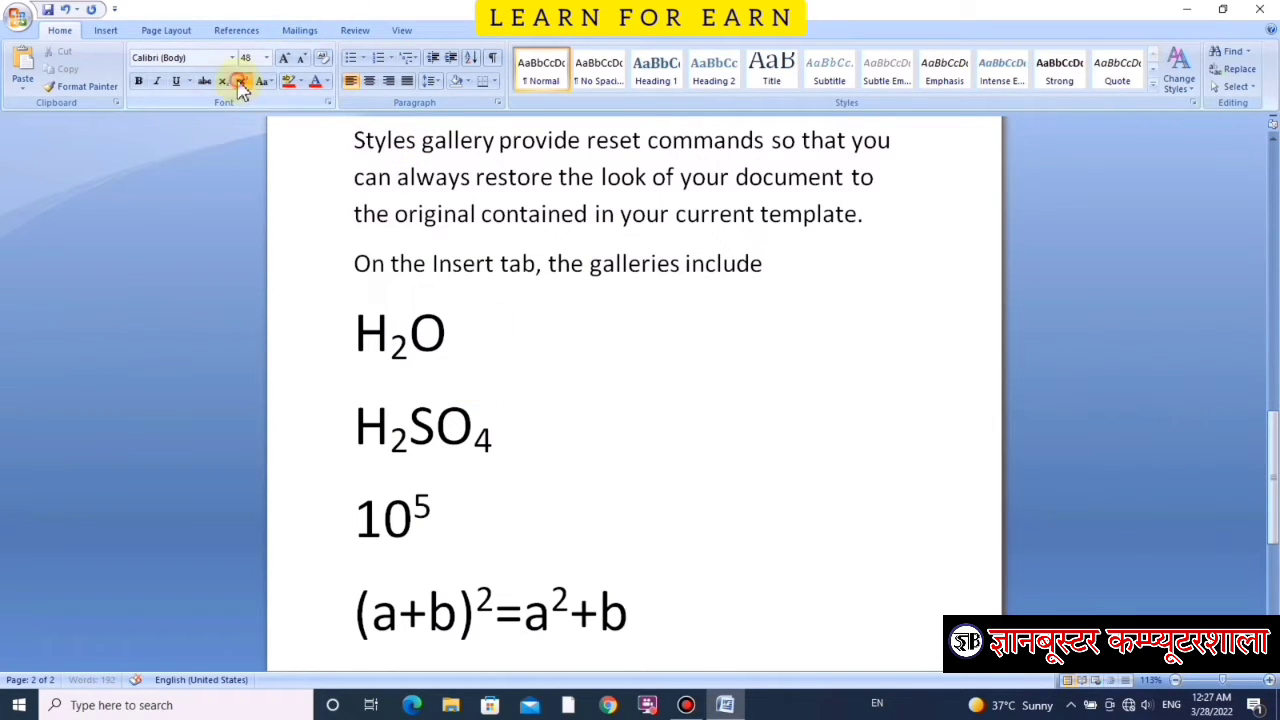
left_click(243, 81)
type("2")
left_click(243, 81)
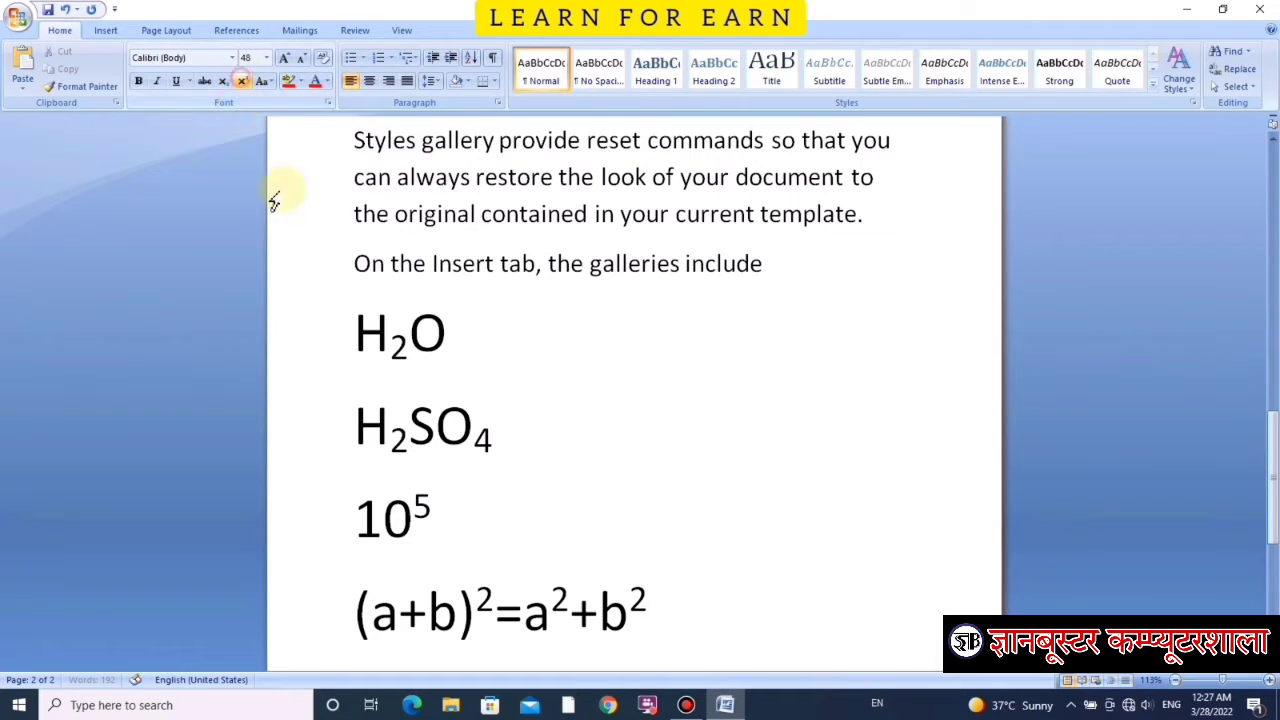
type("+2")
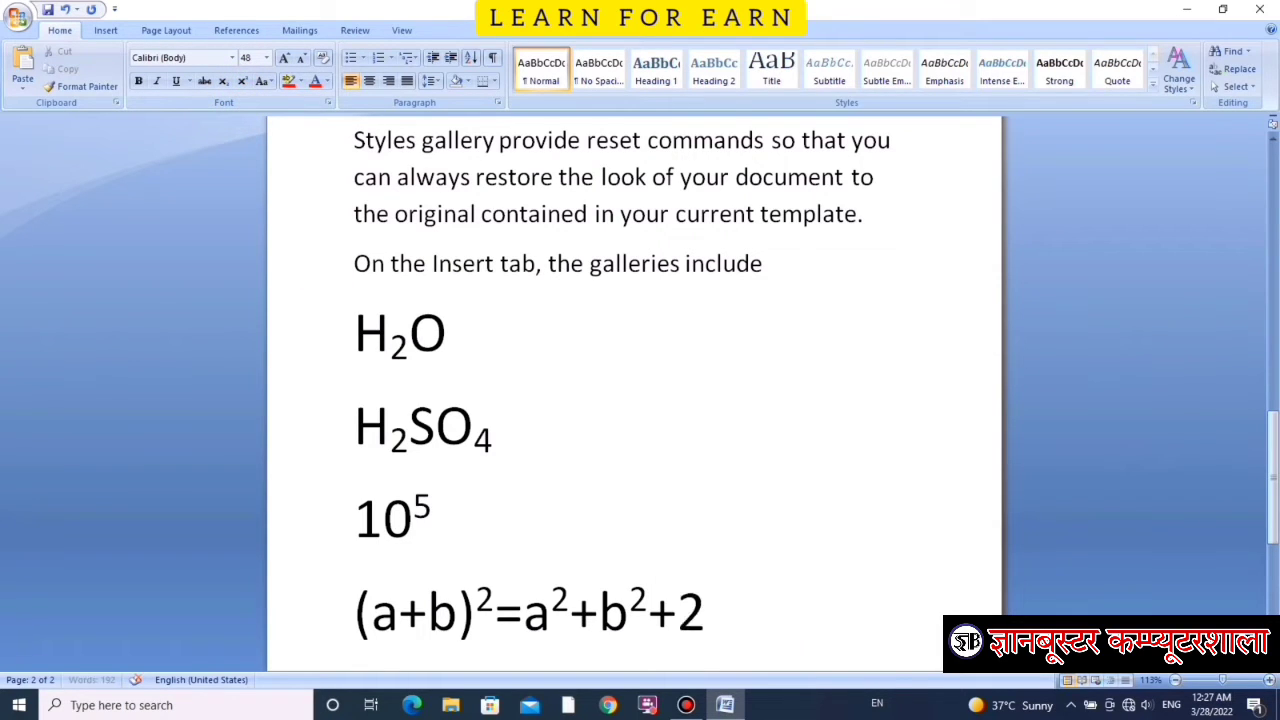
type("ab")
key("Return")
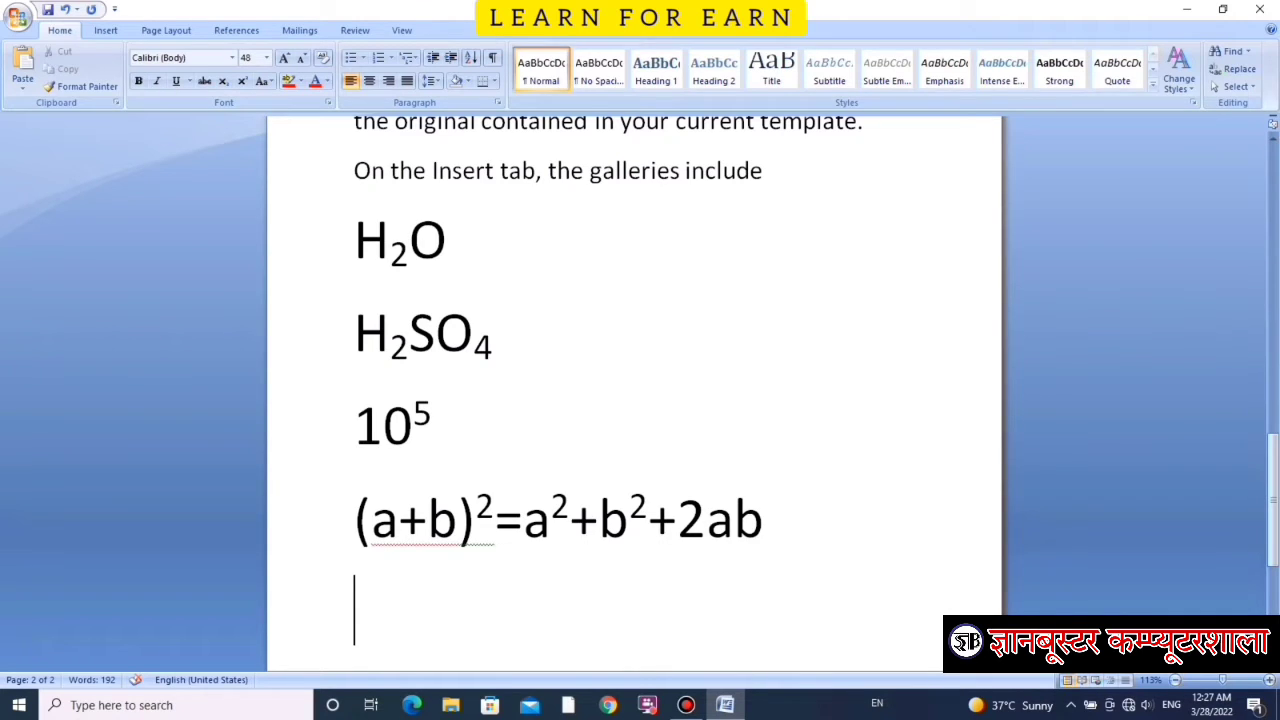
Step: Type '1st' with 'st' as superscript and add an empty line below
type("1")
type("st")
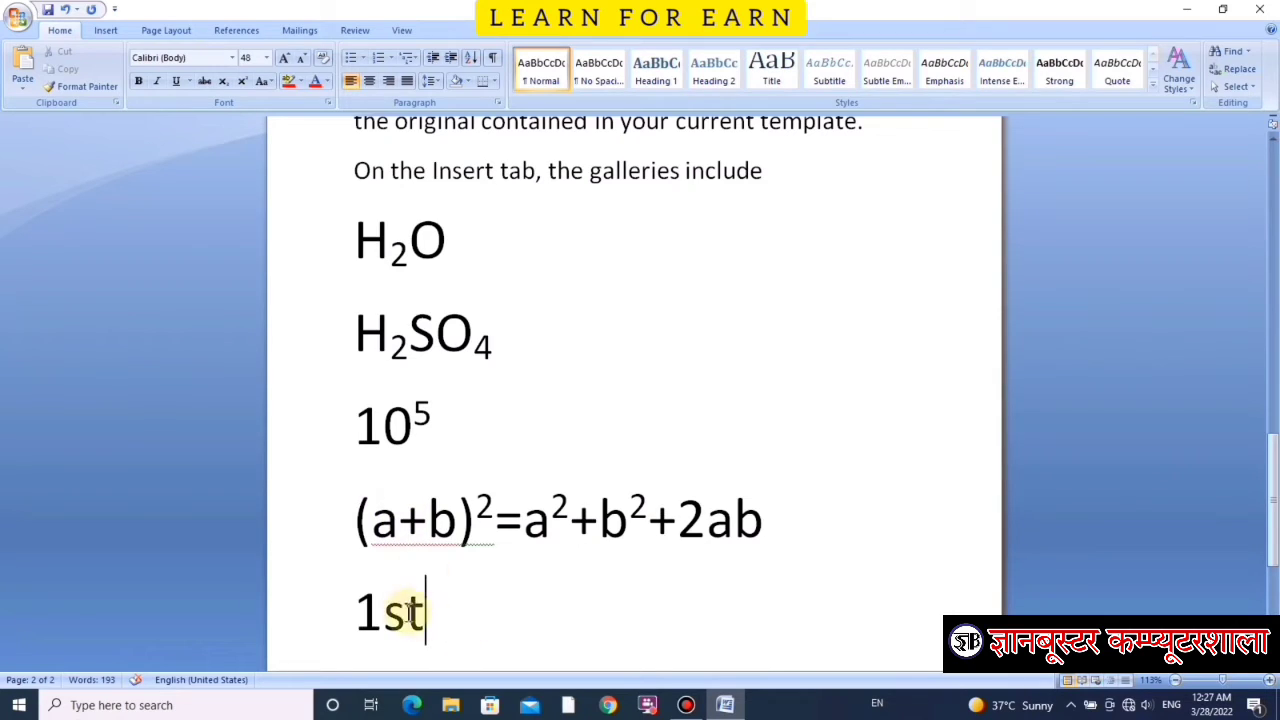
left_click_drag(384, 612, 420, 612)
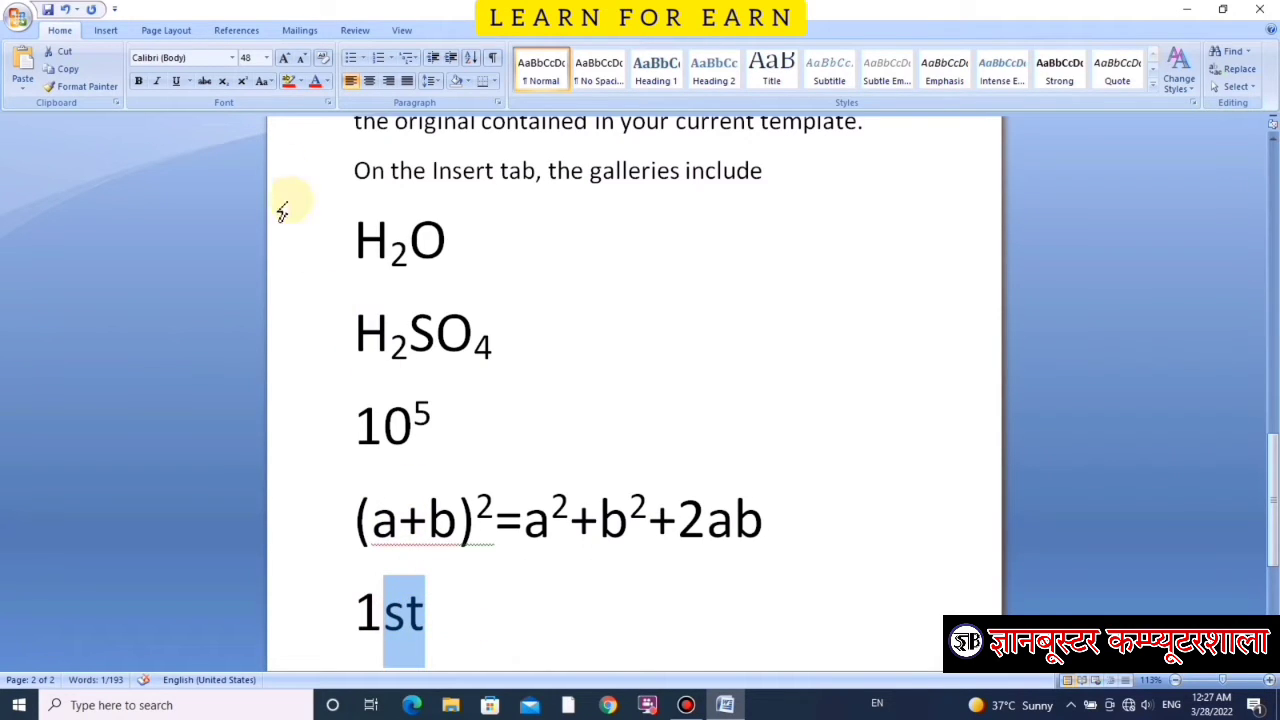
left_click(246, 84)
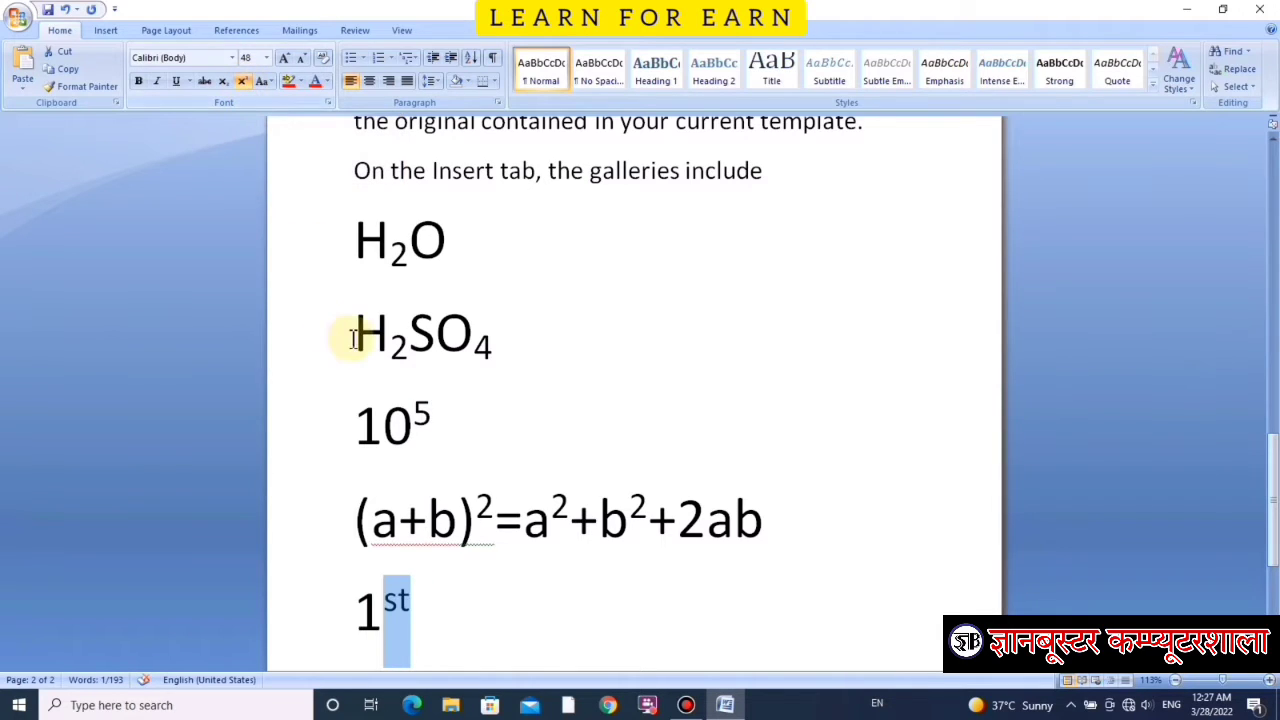
left_click(427, 605)
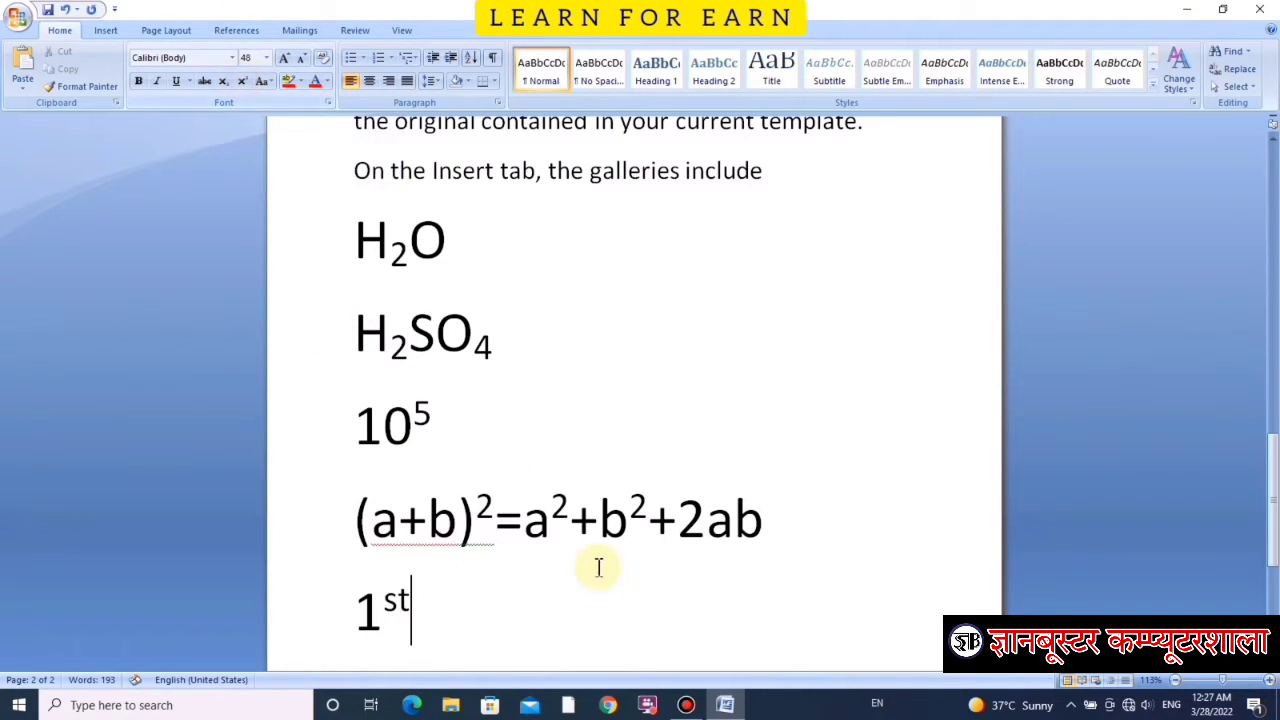
key("Return")
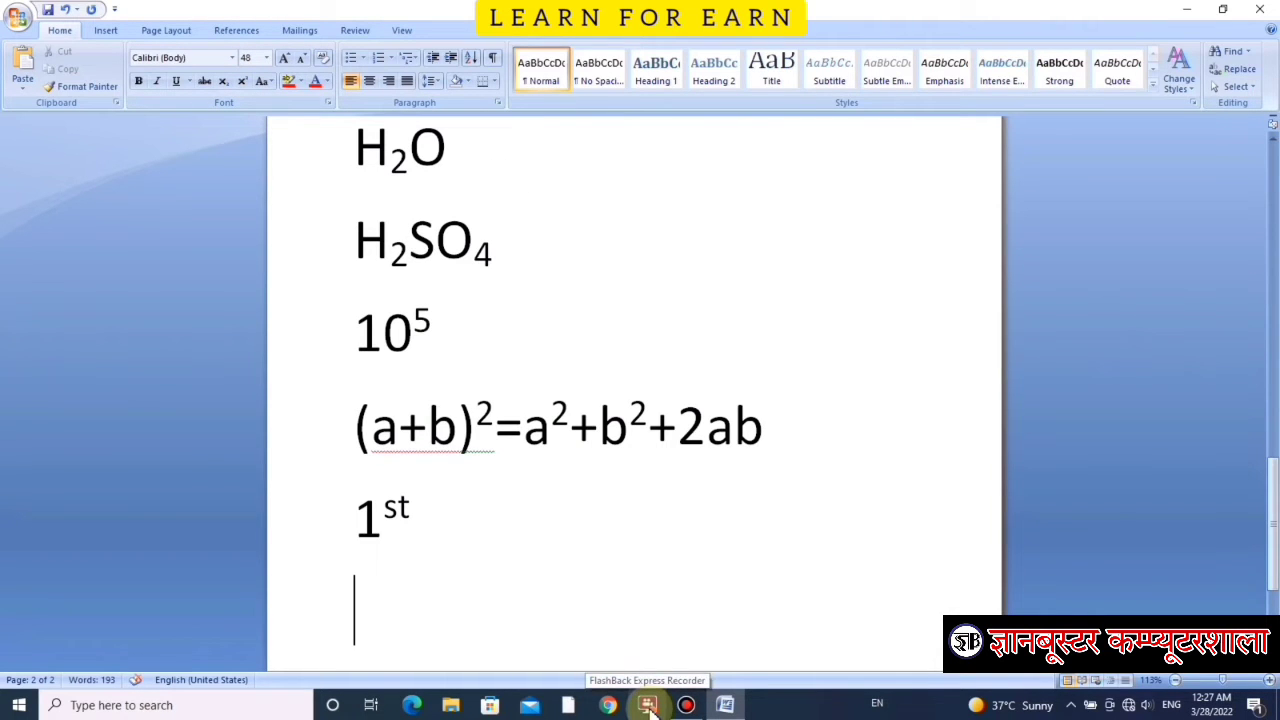
Step: Select all the document text from the top and clear its formatting to plain 11-pt Calibri
scroll(680, 654, "up", 2)
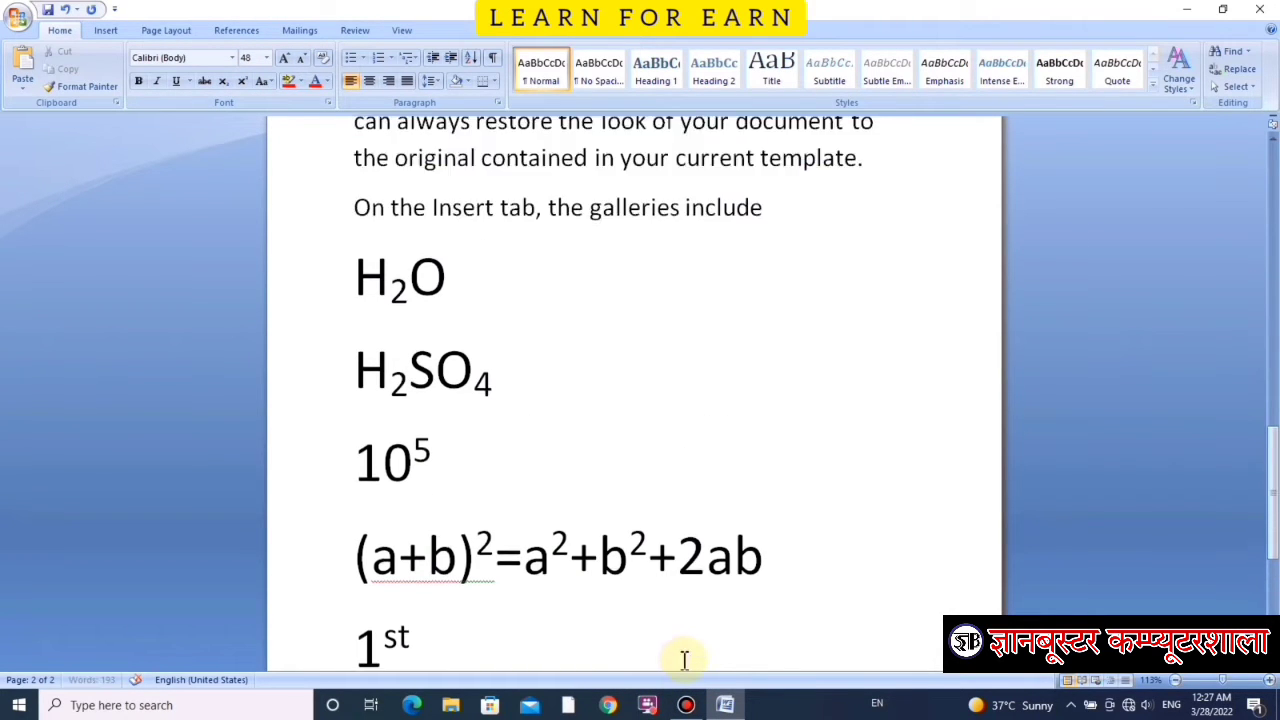
scroll(680, 654, "up", 5)
scroll(675, 630, "up", 5)
scroll(669, 609, "up", 3)
scroll(650, 570, "up", 1)
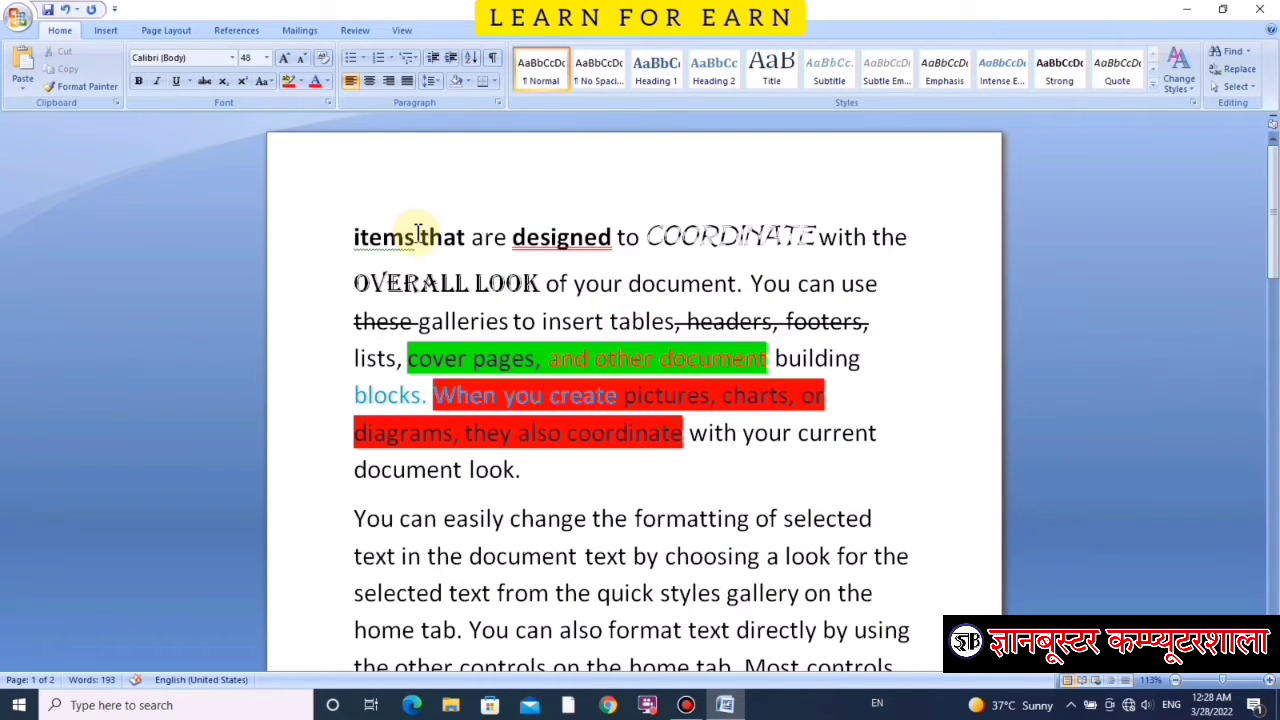
mouse_move(354, 237)
left_mouse_down()
mouse_move(400, 537)
mouse_move(486, 651)
left_mouse_up()
scroll(491, 457, "up", 5)
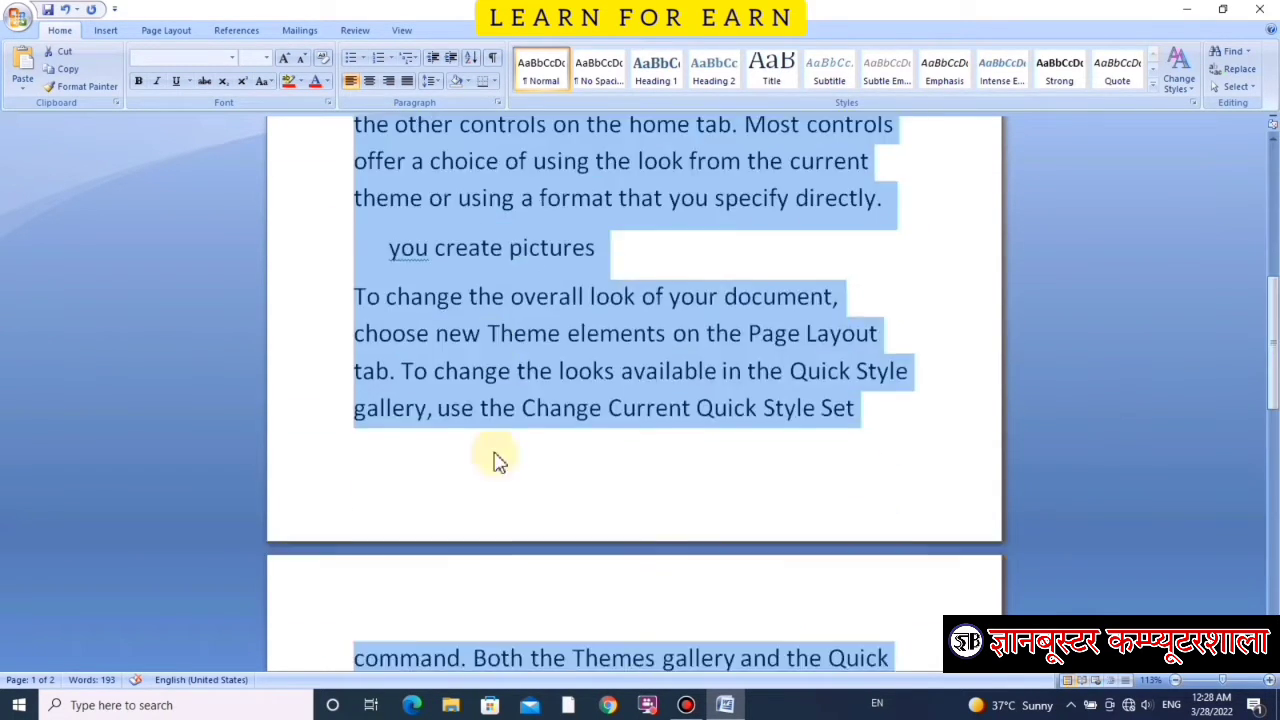
scroll(491, 457, "up", 3)
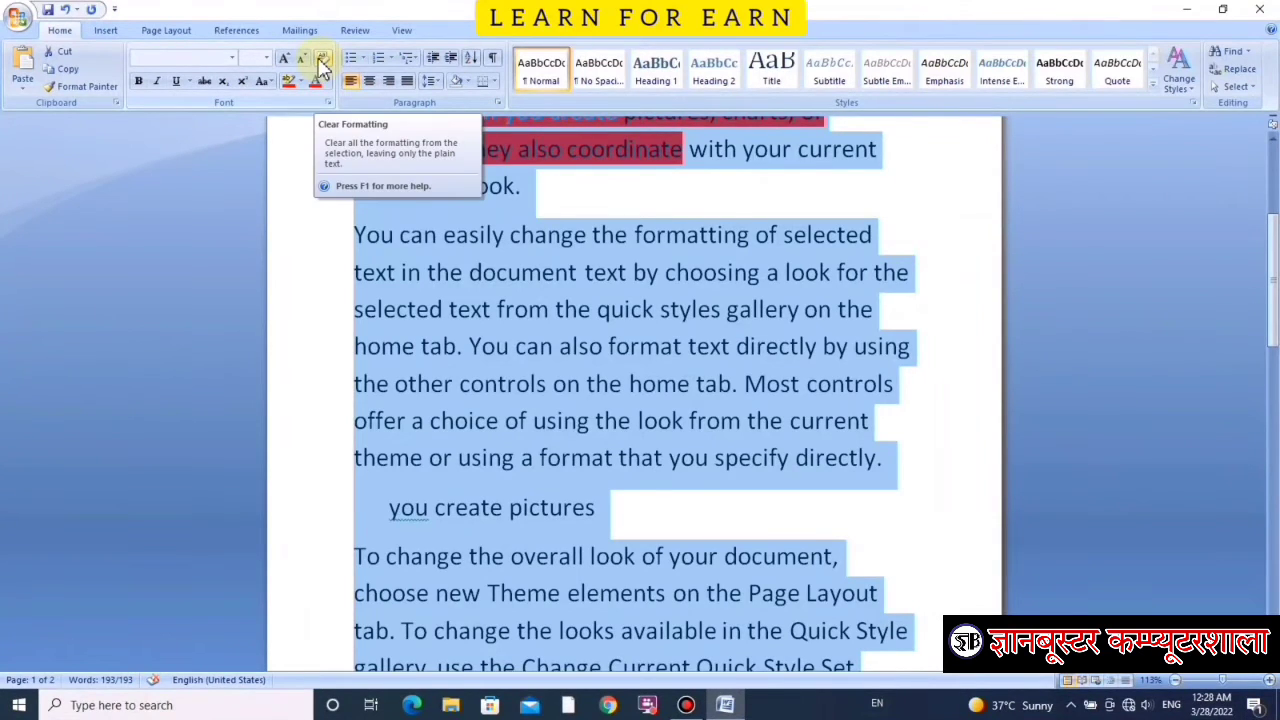
left_click(322, 62)
scroll(643, 314, "up", 2)
scroll(643, 314, "up", 3)
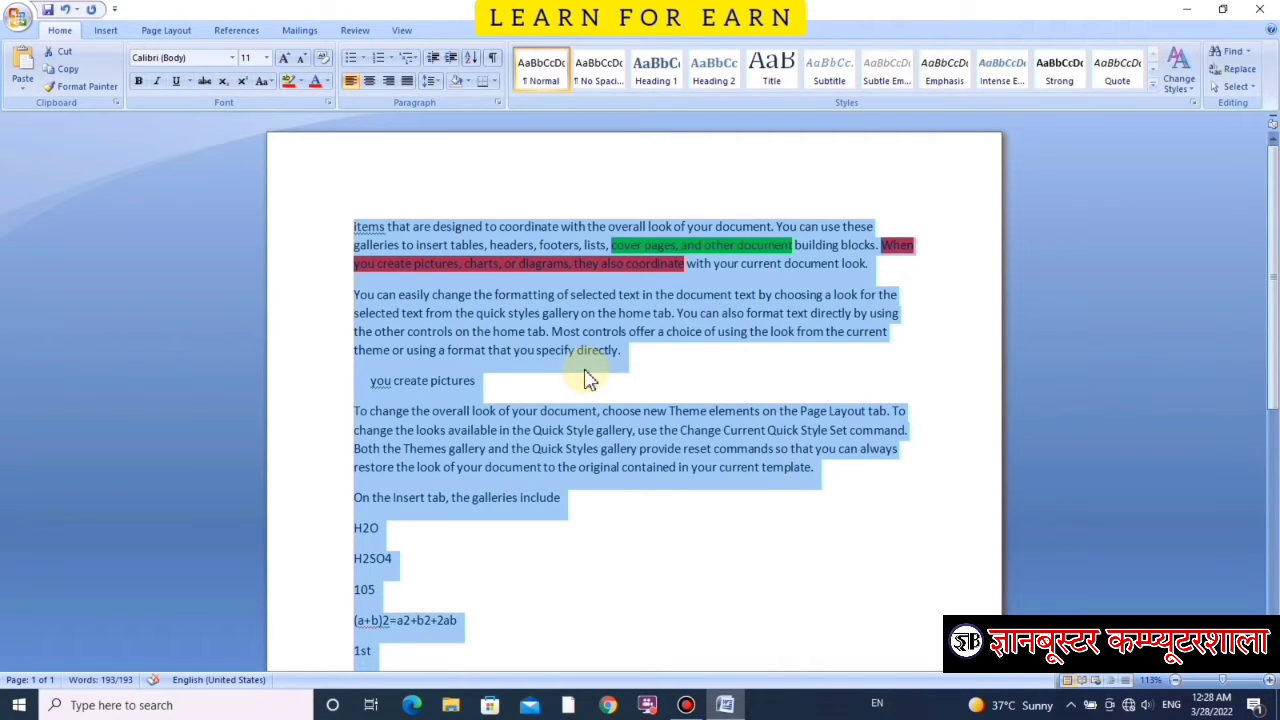
Step: Set the first paragraph's green and red highlighted passage to No Color
left_click(632, 263)
left_click_drag(587, 227, 740, 263)
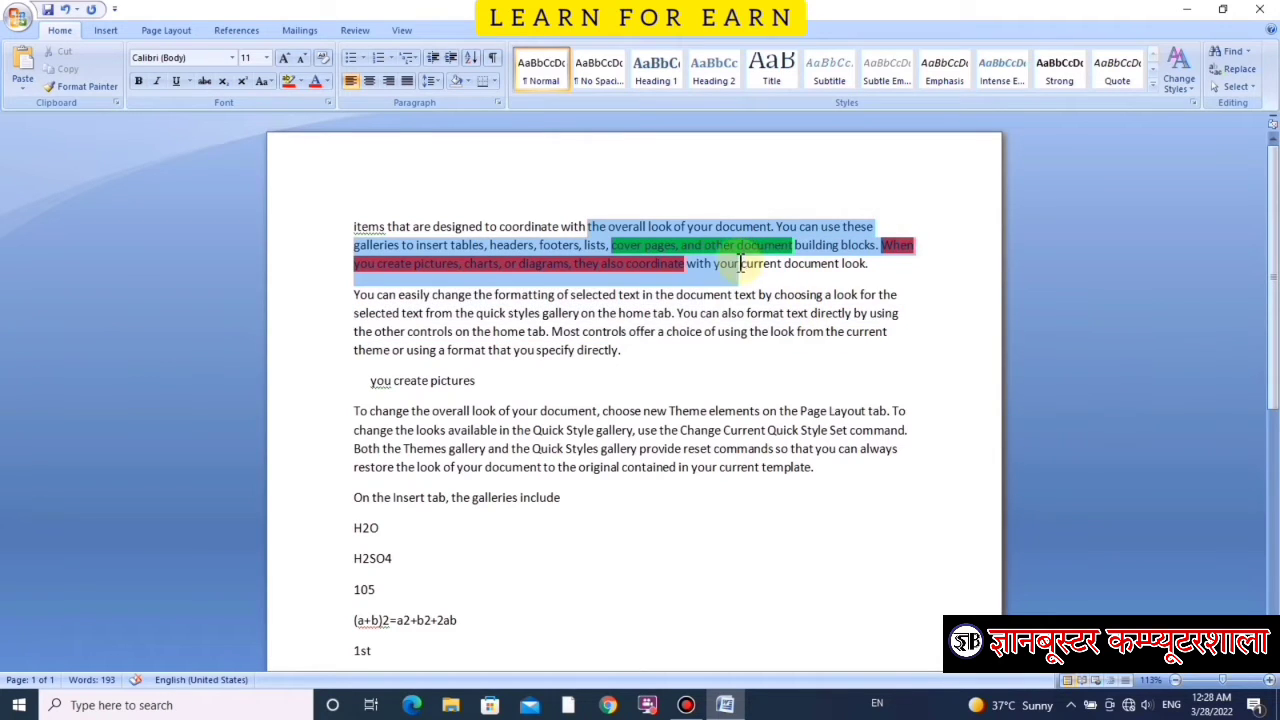
left_click(304, 82)
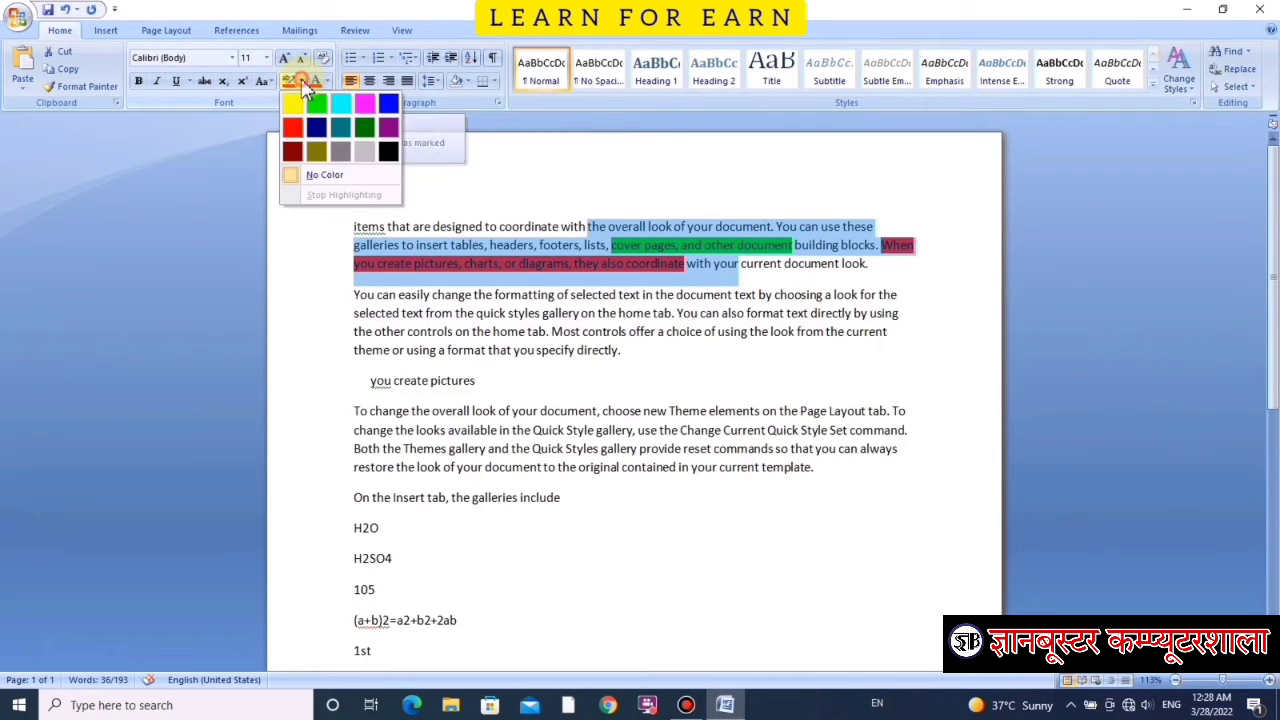
left_click(325, 182)
scroll(645, 330, "down", 3)
scroll(630, 340, "up", 3)
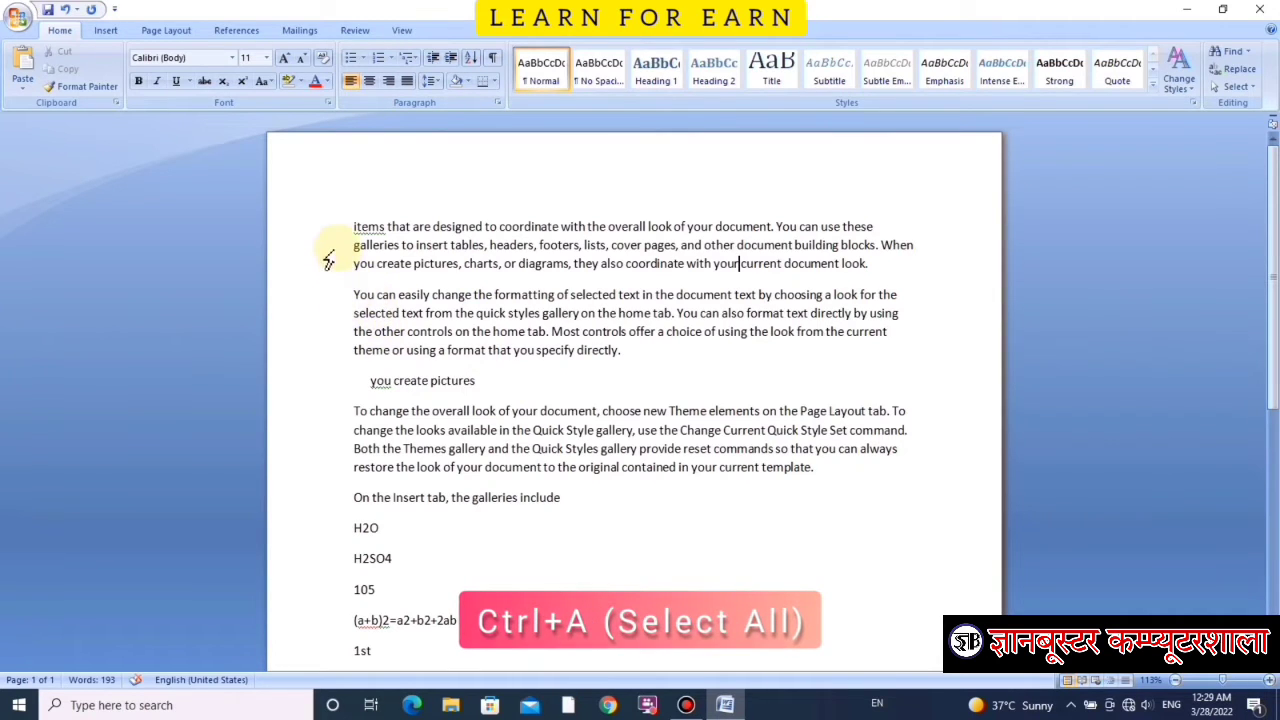
Step: Delete all the document's text and type a centred name as a heading line
key("ctrl+a")
key("Delete")
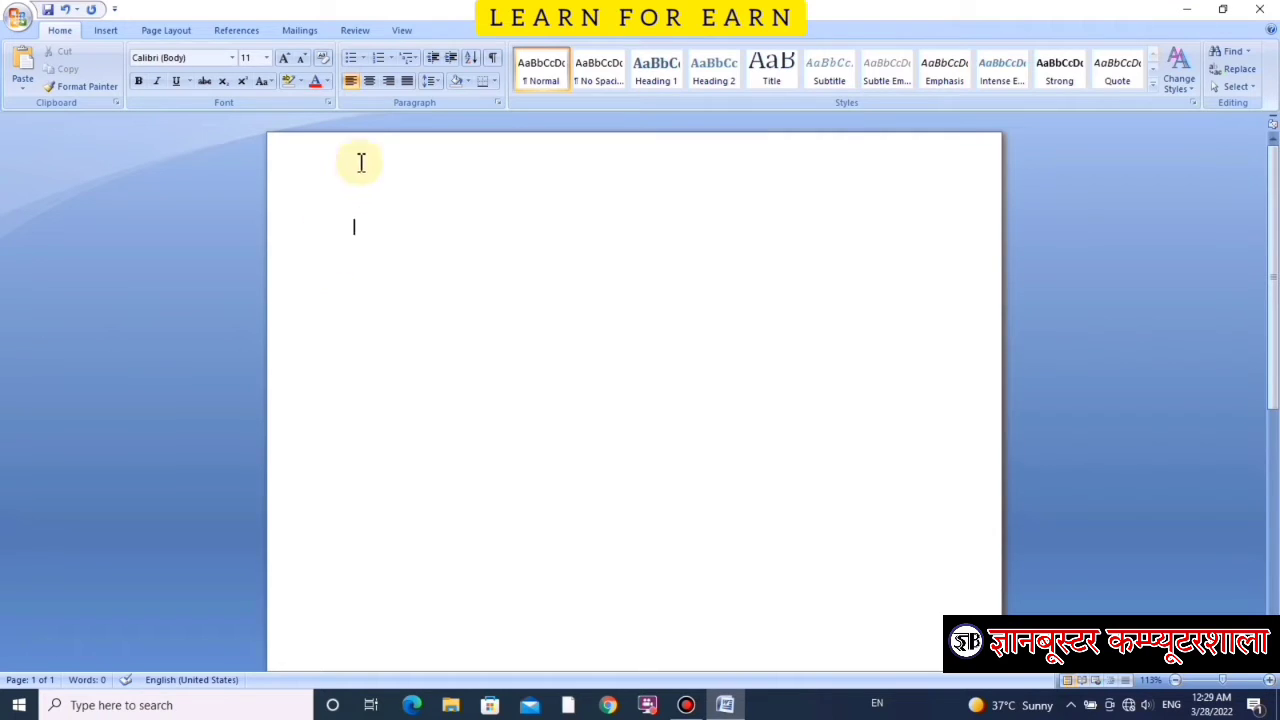
left_click(368, 86)
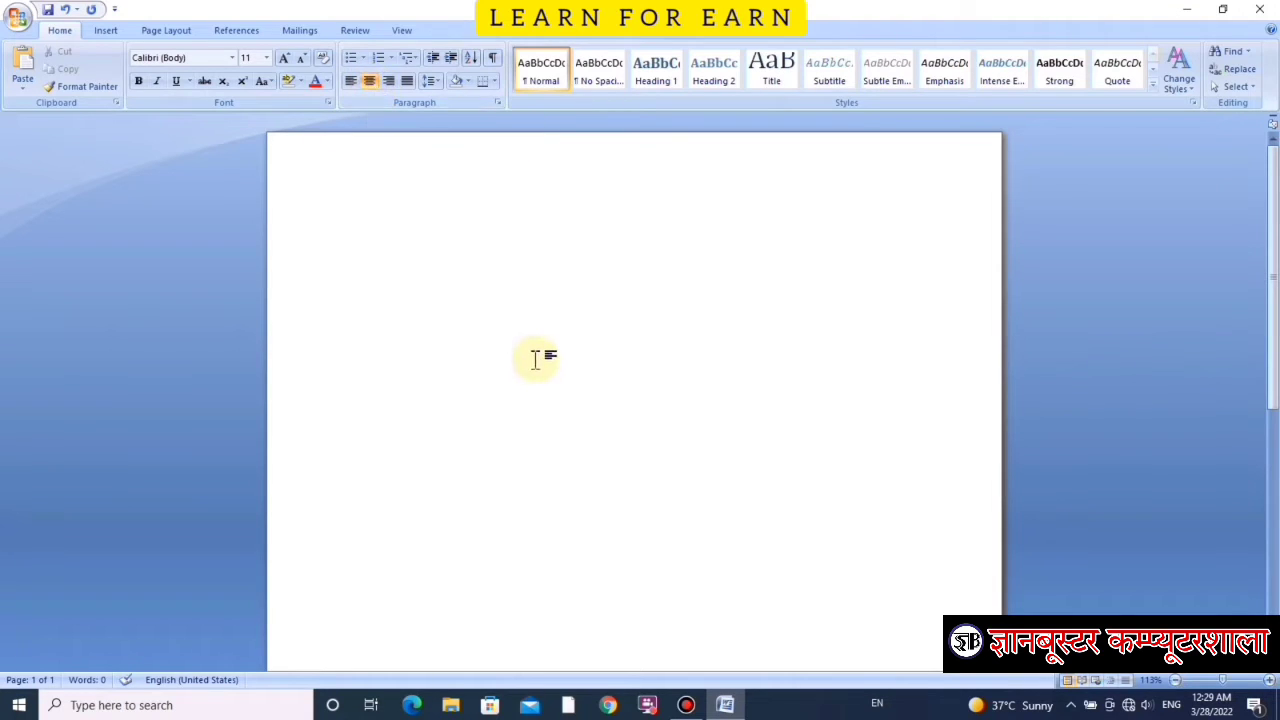
type("Swam")
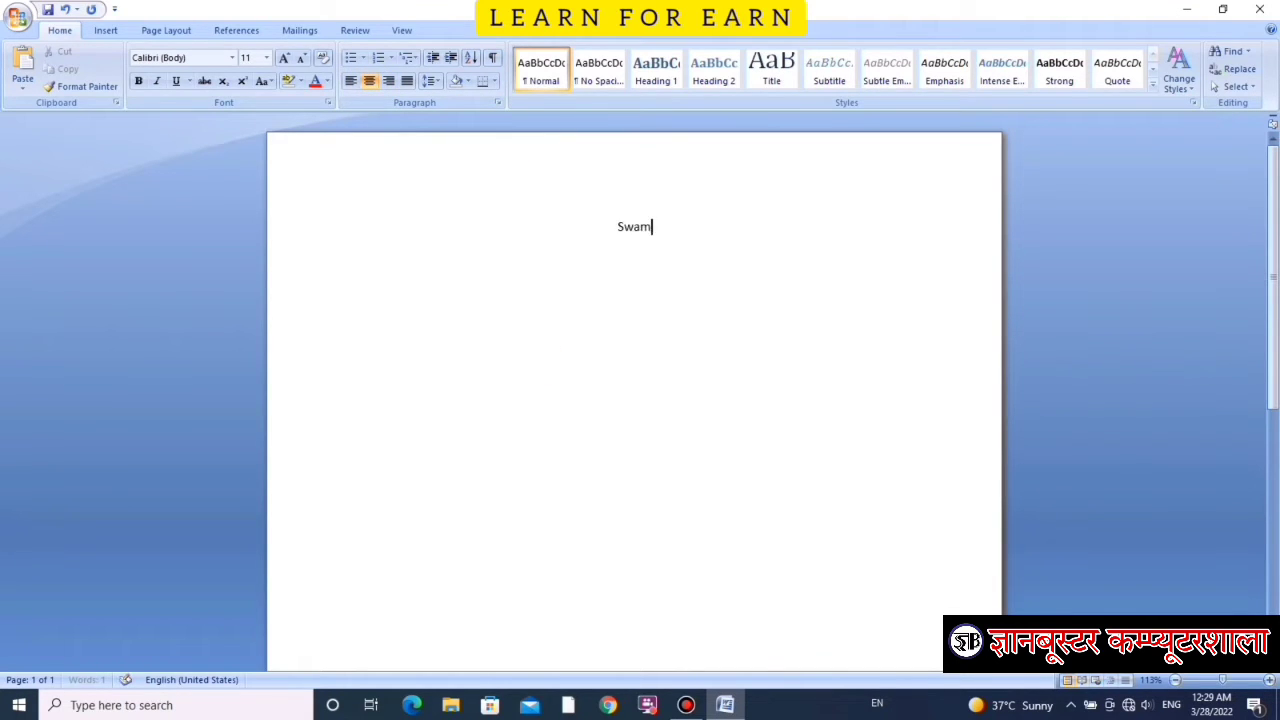
type("i Viviekanand")
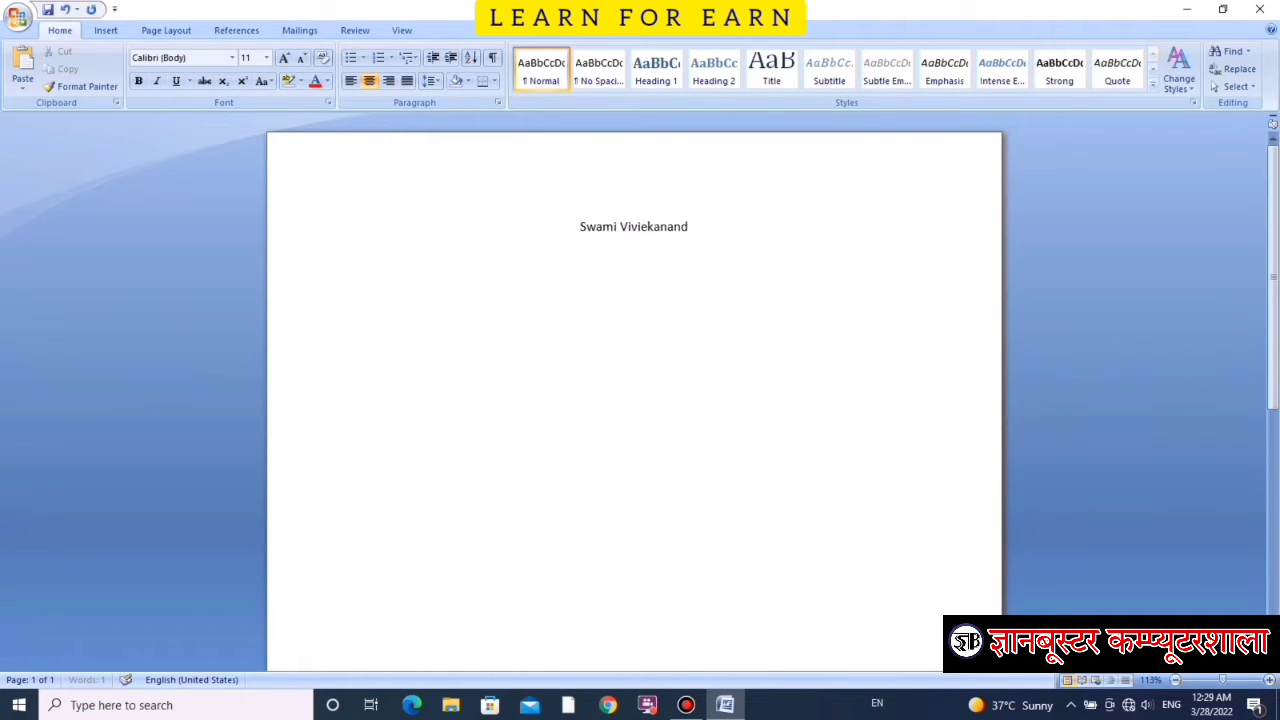
type("a")
Step: Add a left-aligned line with '=()' to generate sample paragraphs
key("Return")
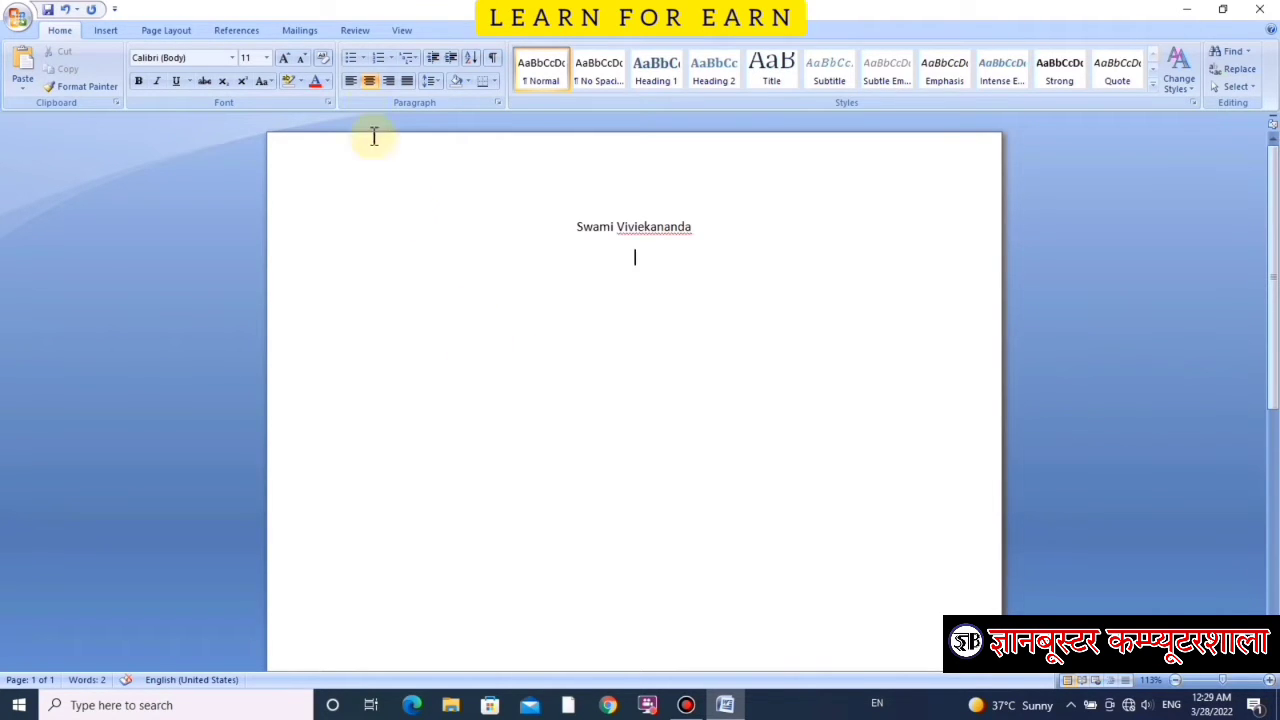
left_click(349, 84)
type("=")
type("()")
key("Return")
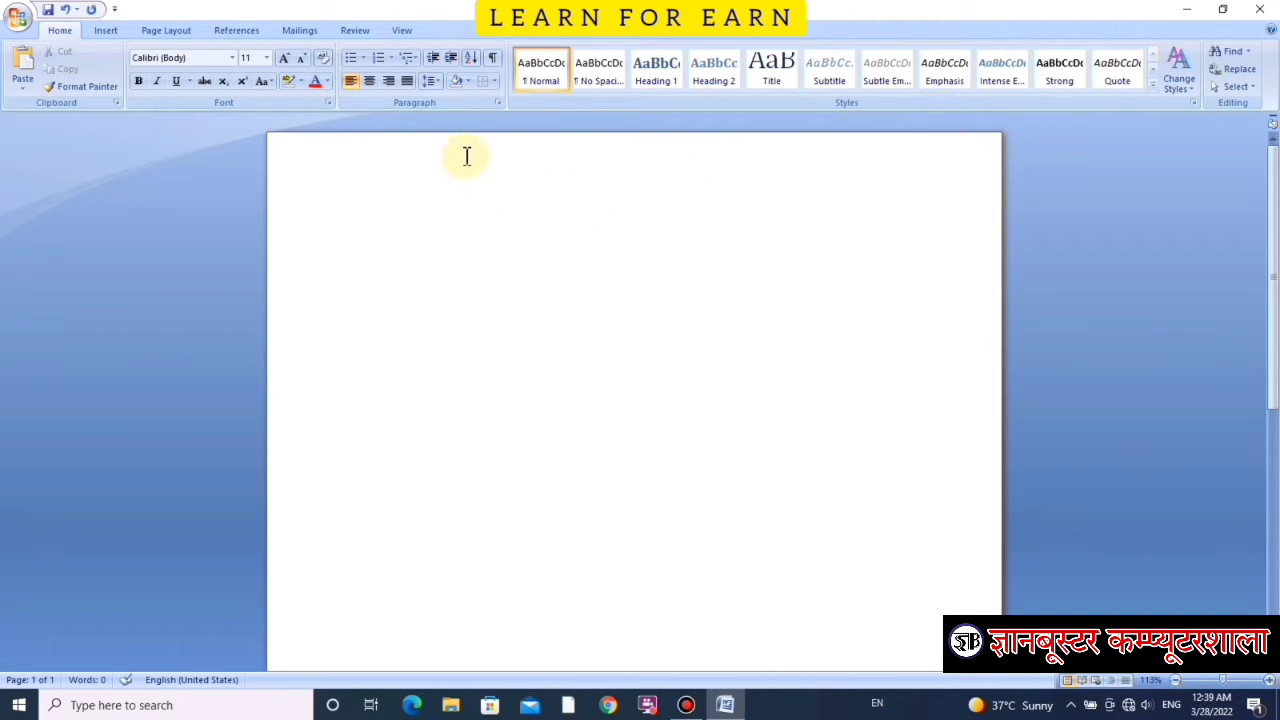
Step: Add a right-aligned date line reading 22-01-2022 at the top of the letter
left_click(386, 86)
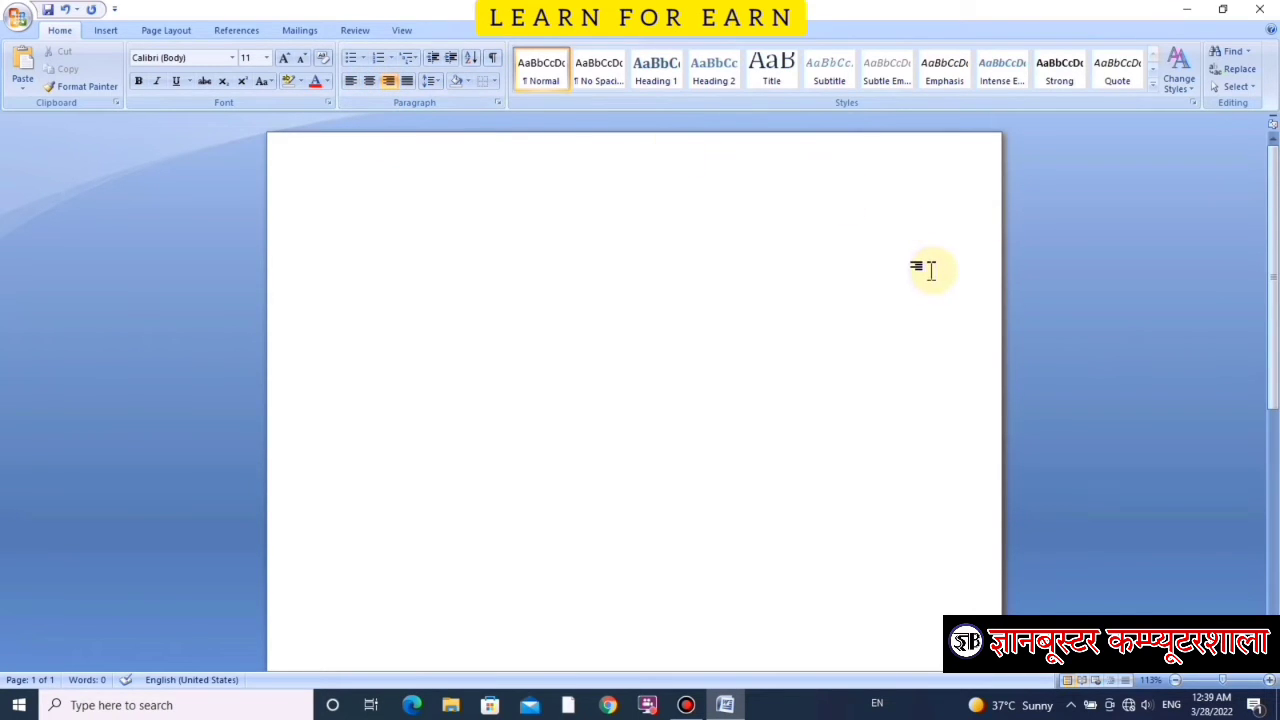
type("22")
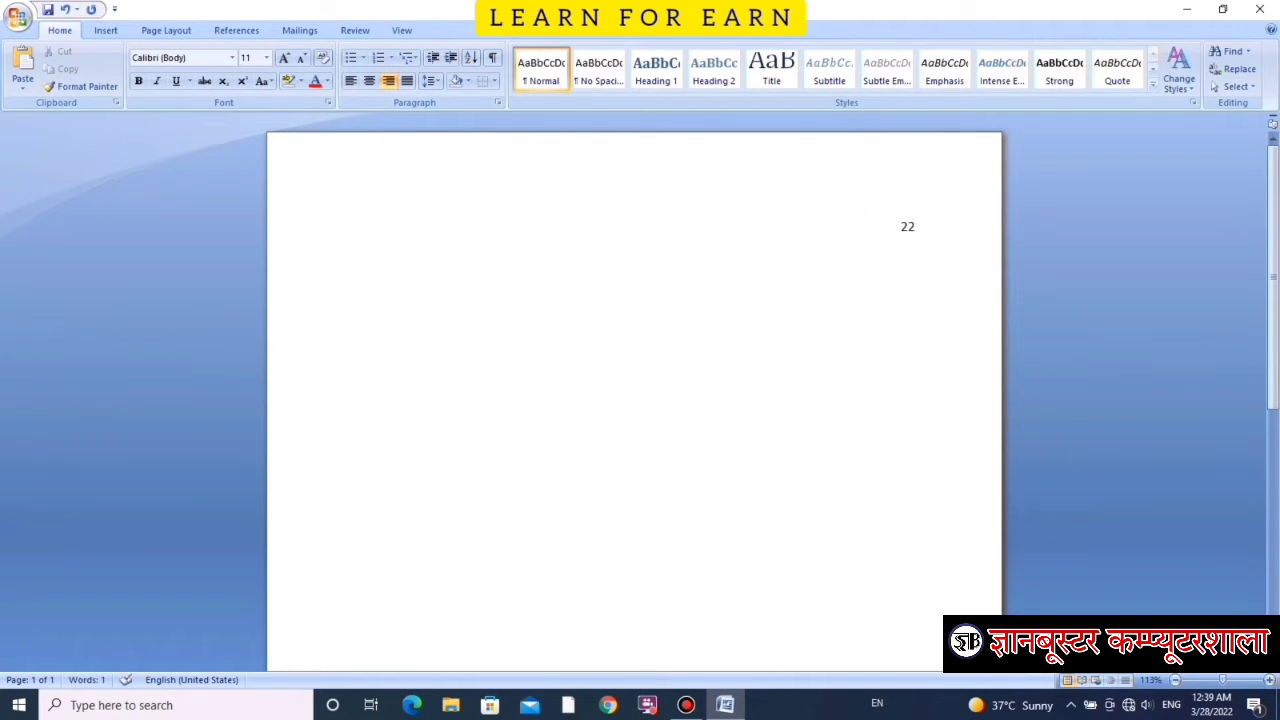
type("-")
type("01")
type("-2022")
key("Return")
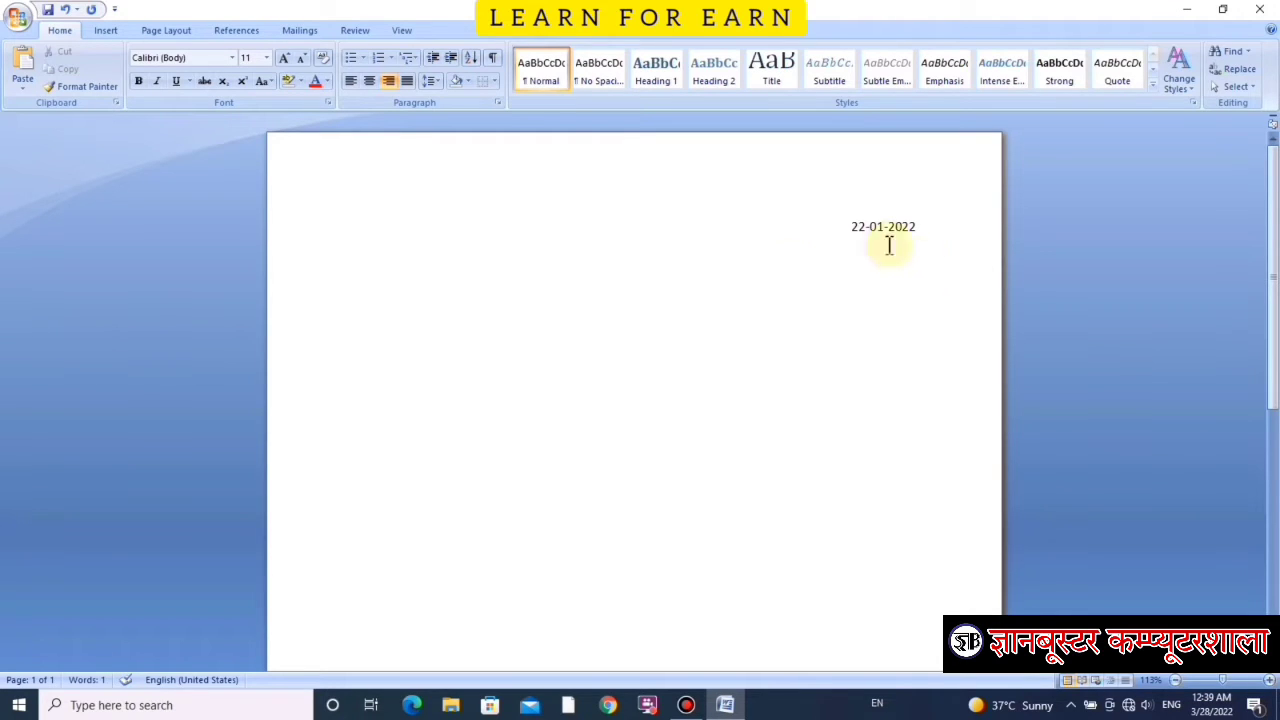
Step: Add a left-aligned 'Dear,' greeting and generate sample paragraphs with =rand()
left_click(350, 84)
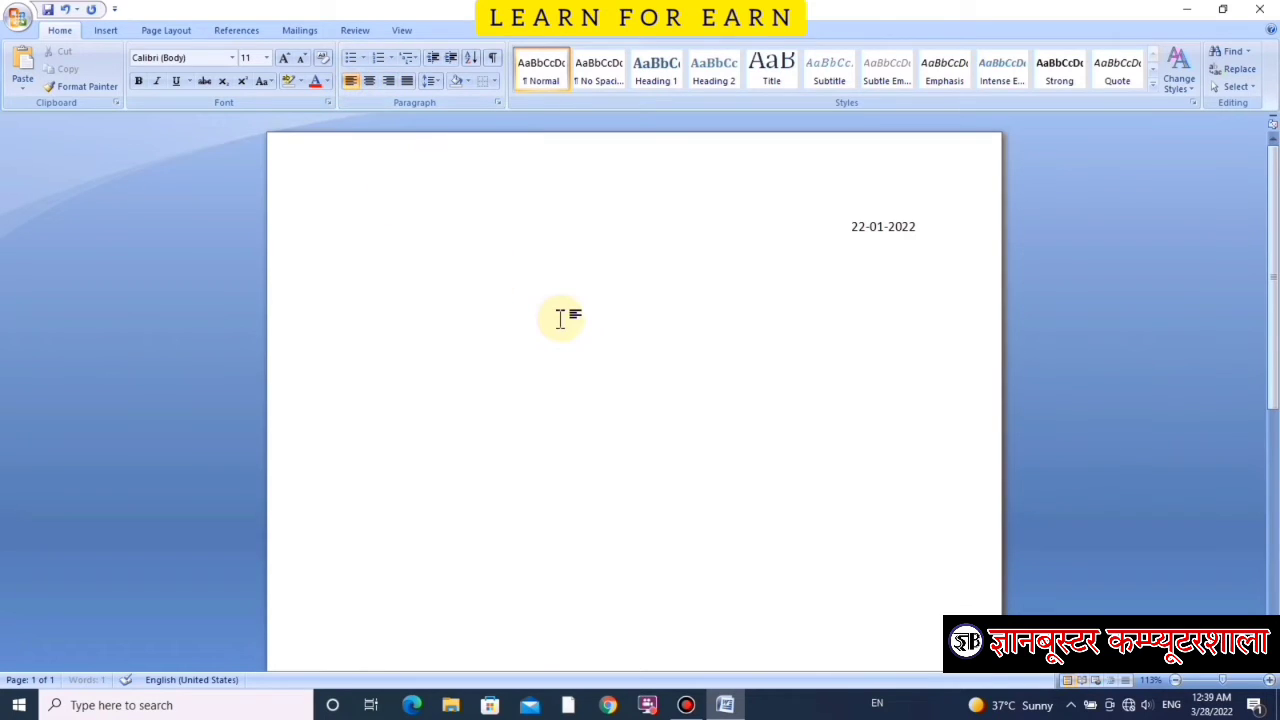
type("Dear,")
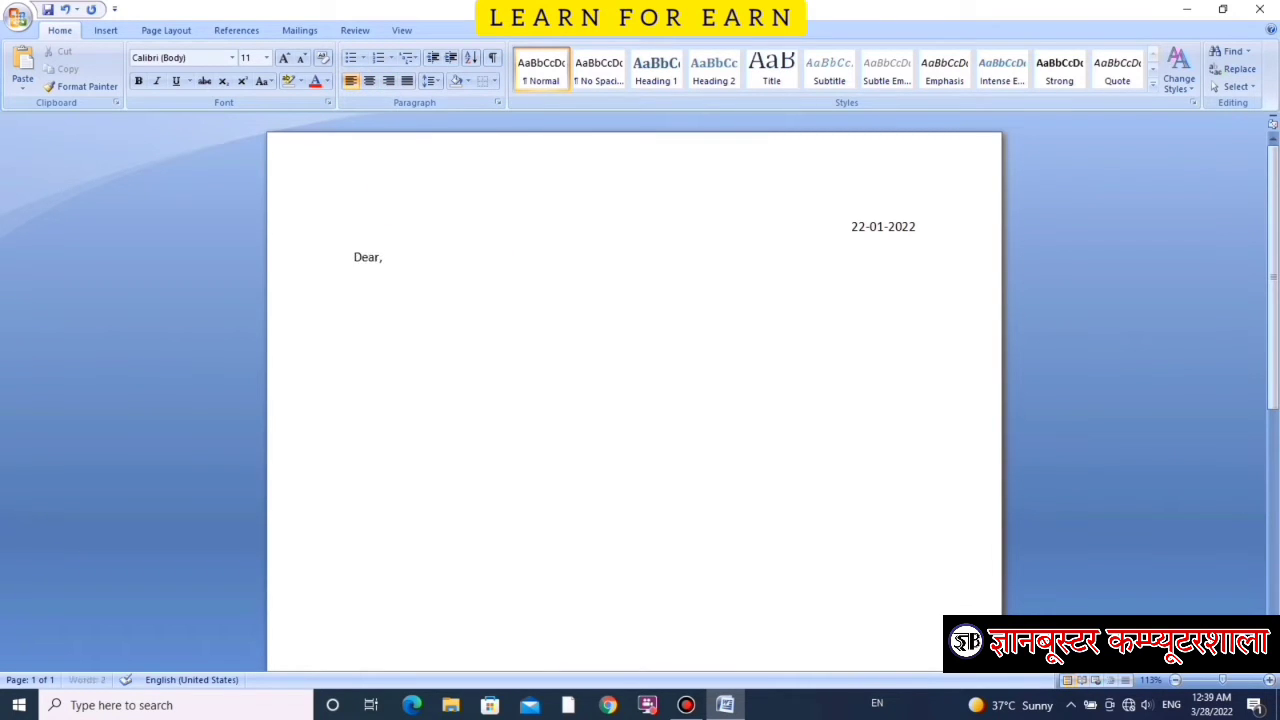
key("Return")
type("=ra")
type("nd()")
key("Return")
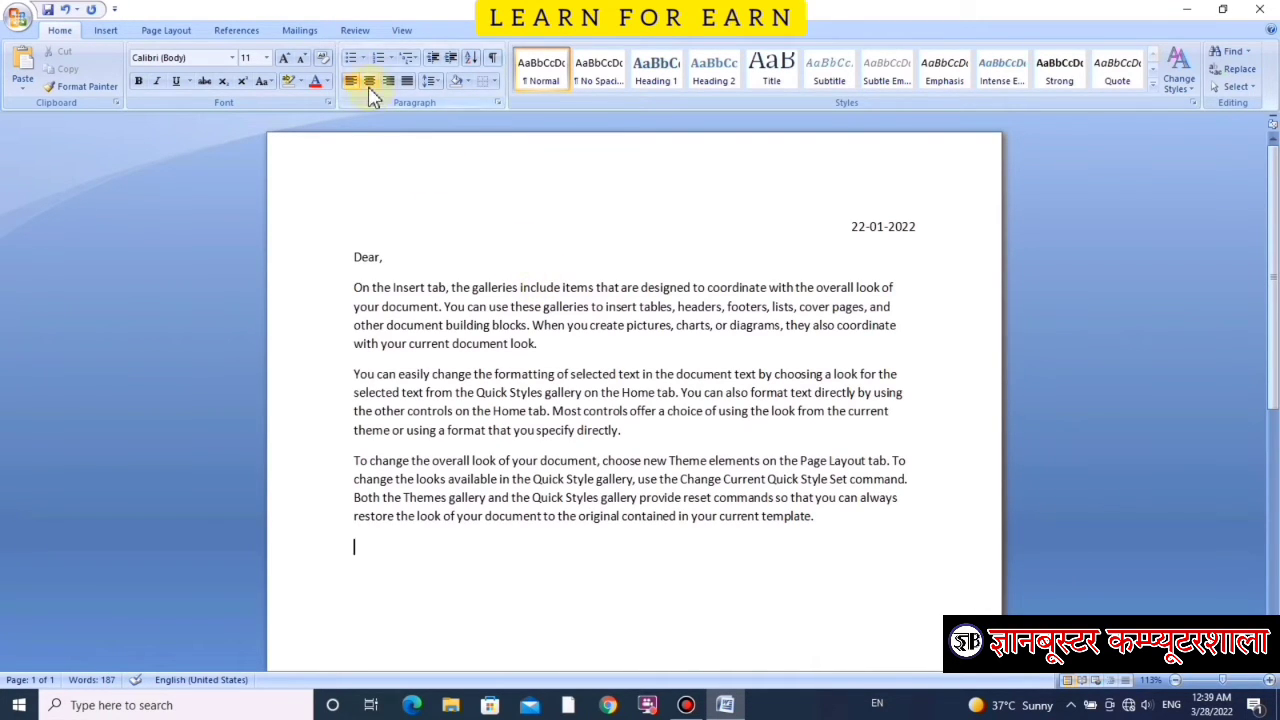
Step: Add a centred 'Thank You' line and a right-aligned 'Yours' line below the body text
left_click(368, 84)
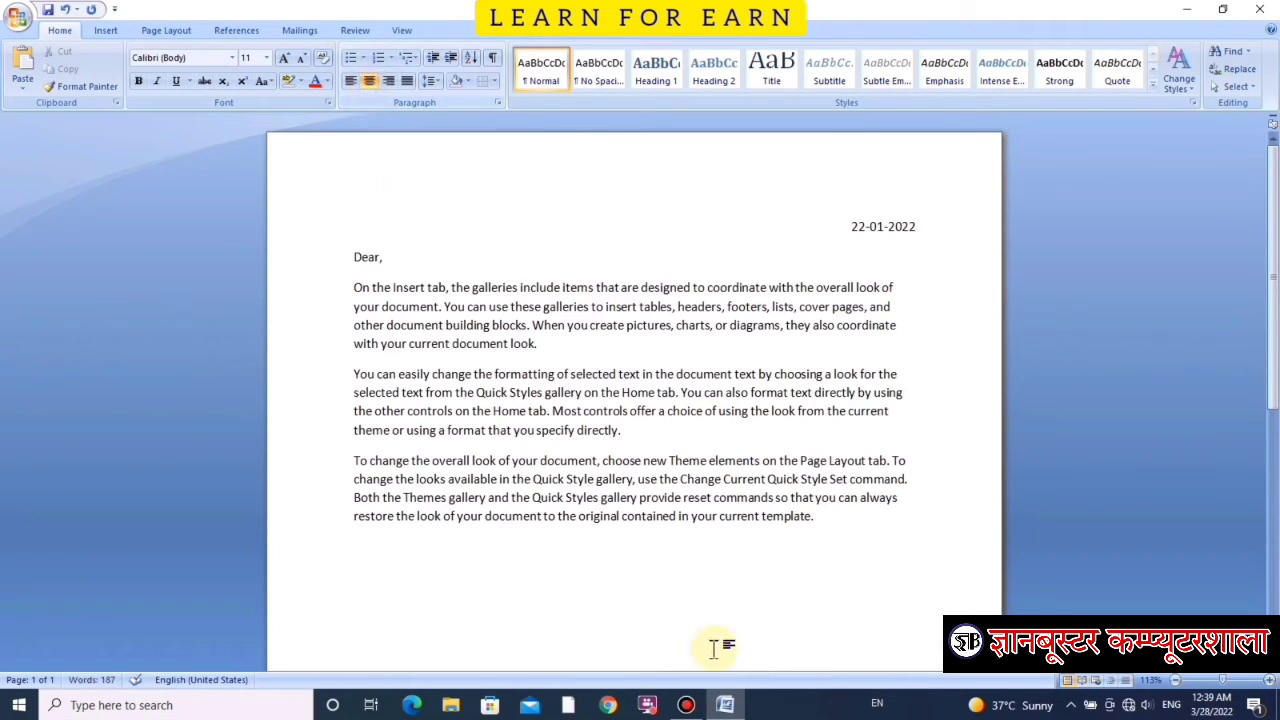
type("Thank You")
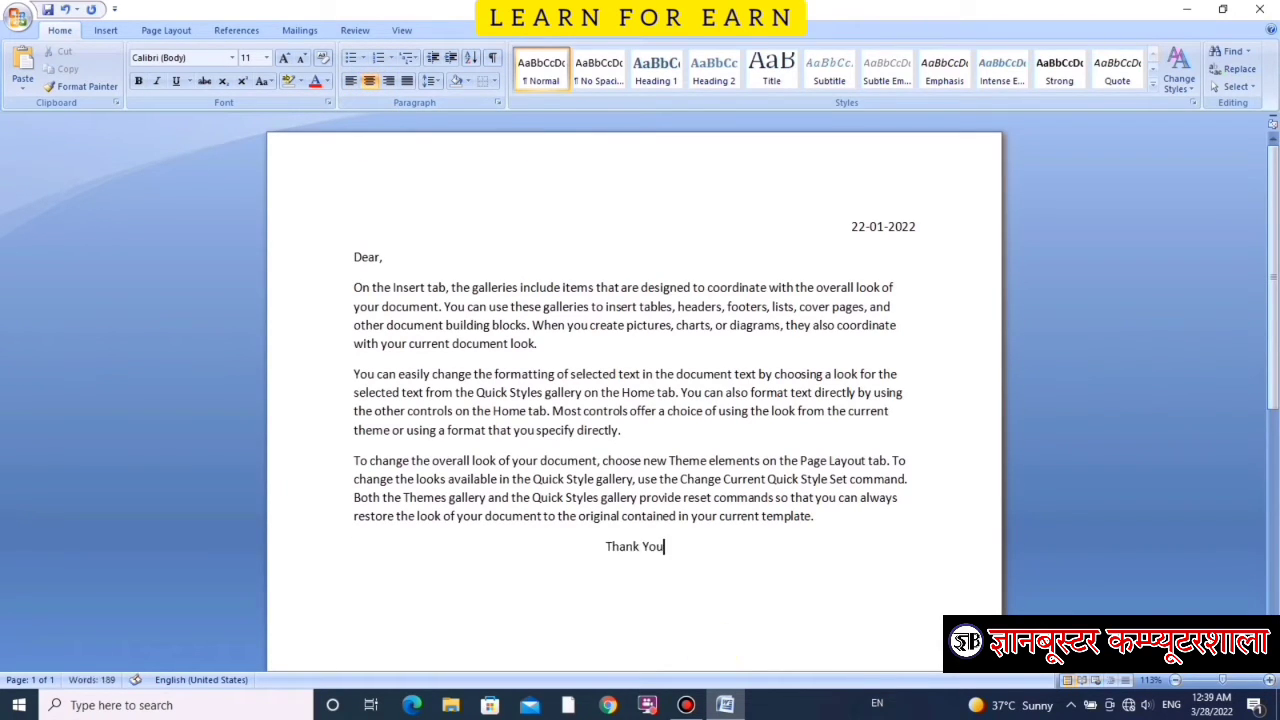
key("Return")
left_click(394, 83)
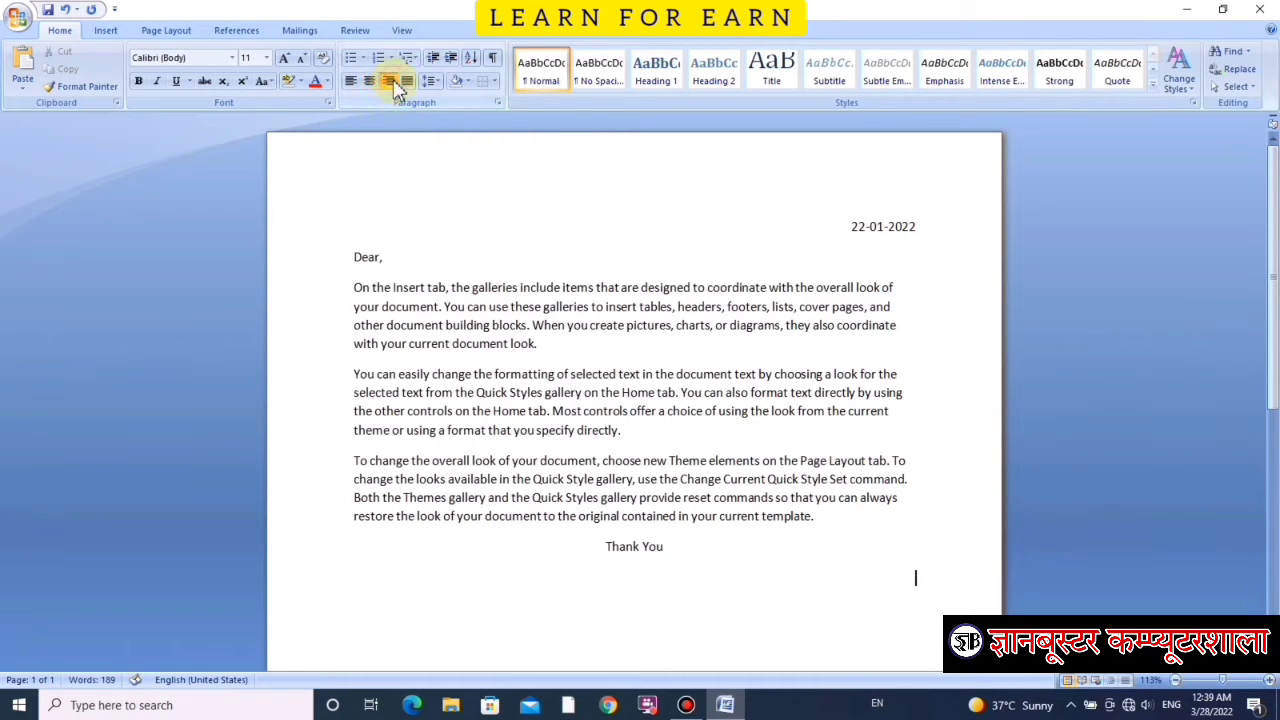
type("You")
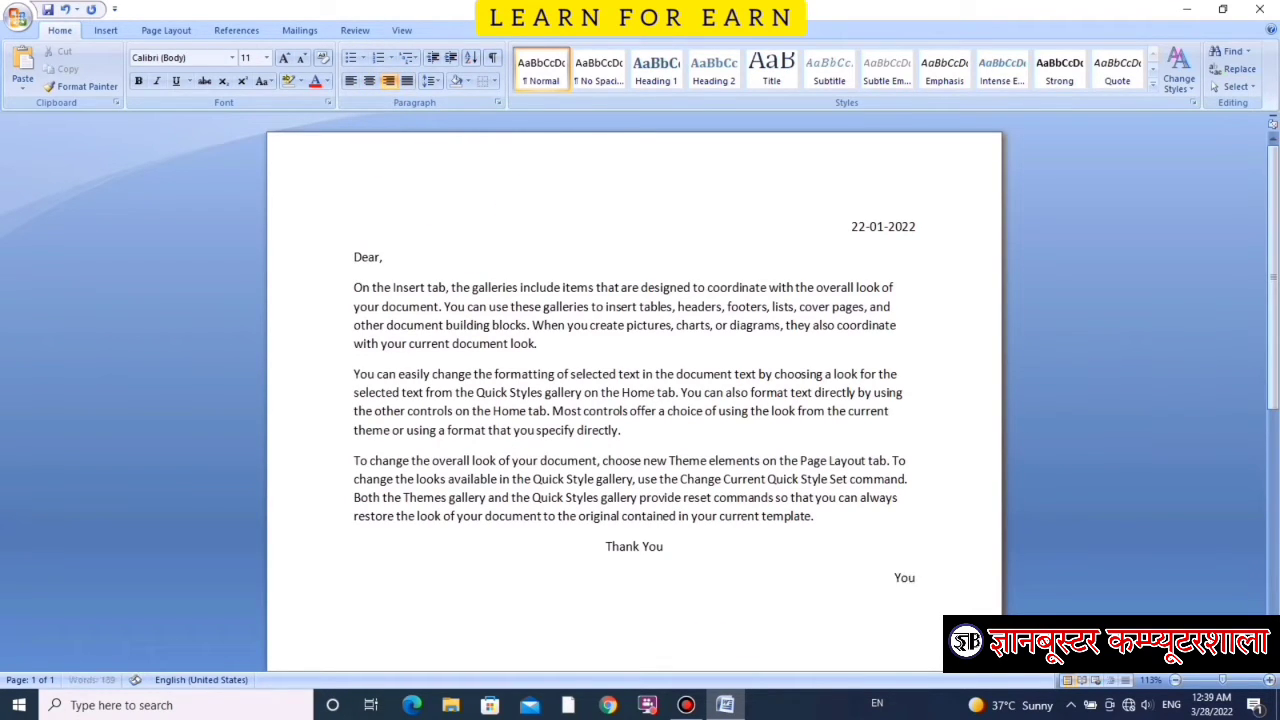
type("rs")
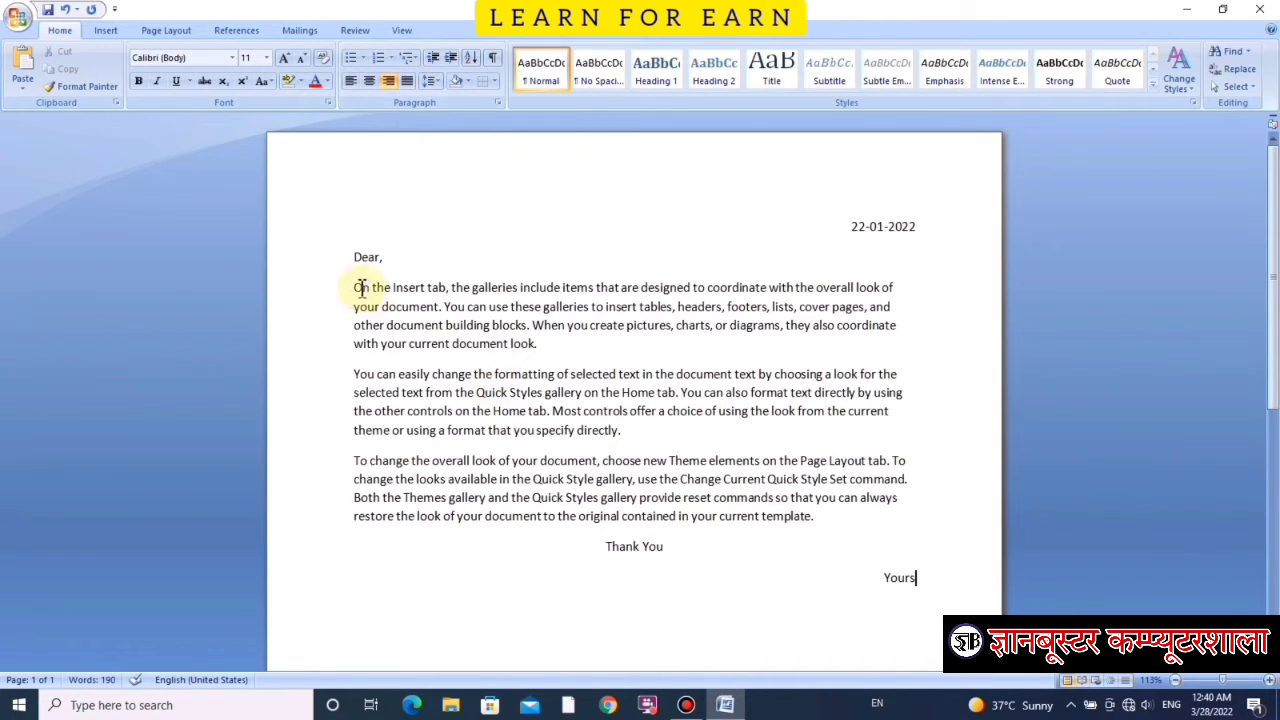
Step: Justify the three sample body paragraphs between 'Dear,' and 'Thank You'
mouse_move(355, 287)
left_mouse_down()
mouse_move(393, 528)
mouse_move(900, 520)
left_mouse_up()
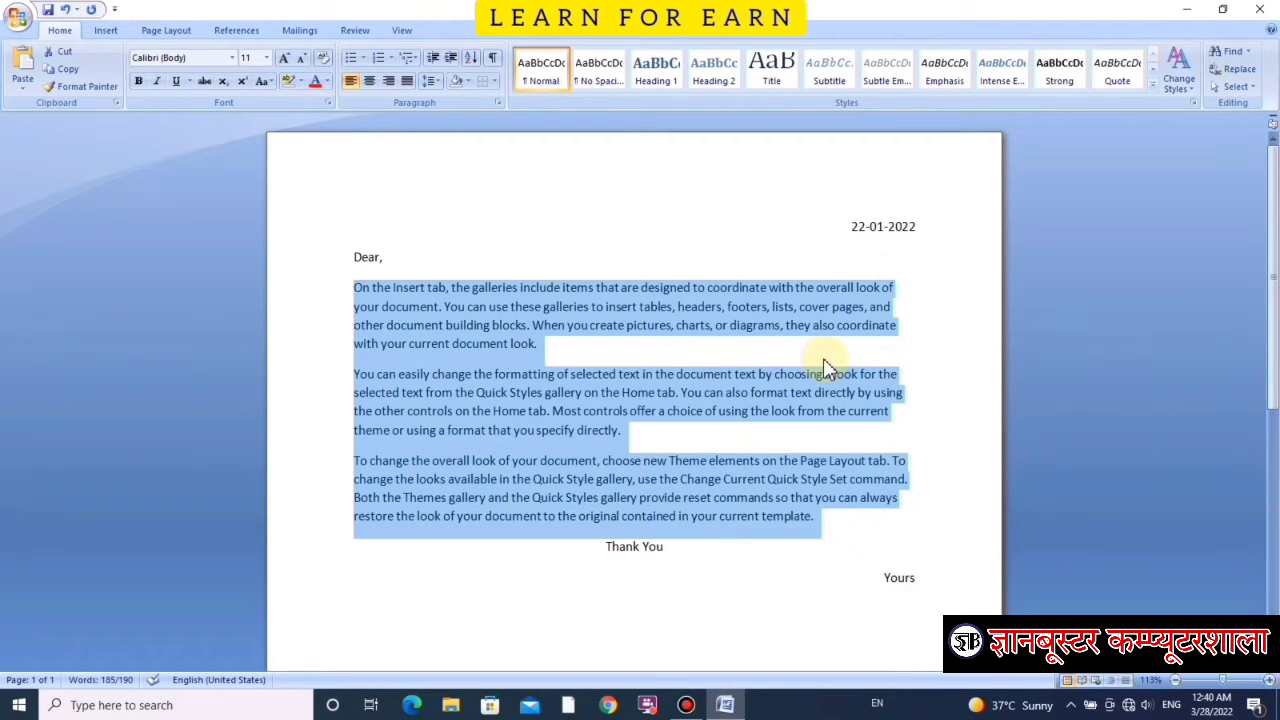
left_click(408, 82)
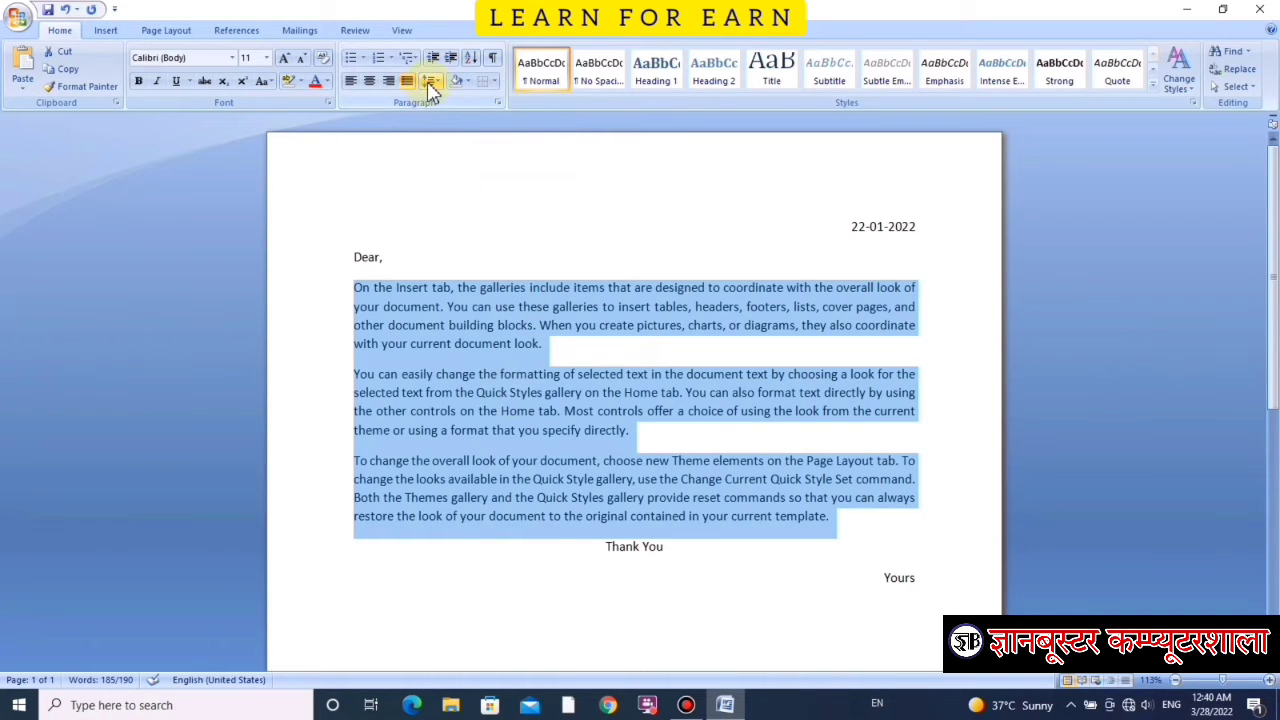
left_click(430, 82)
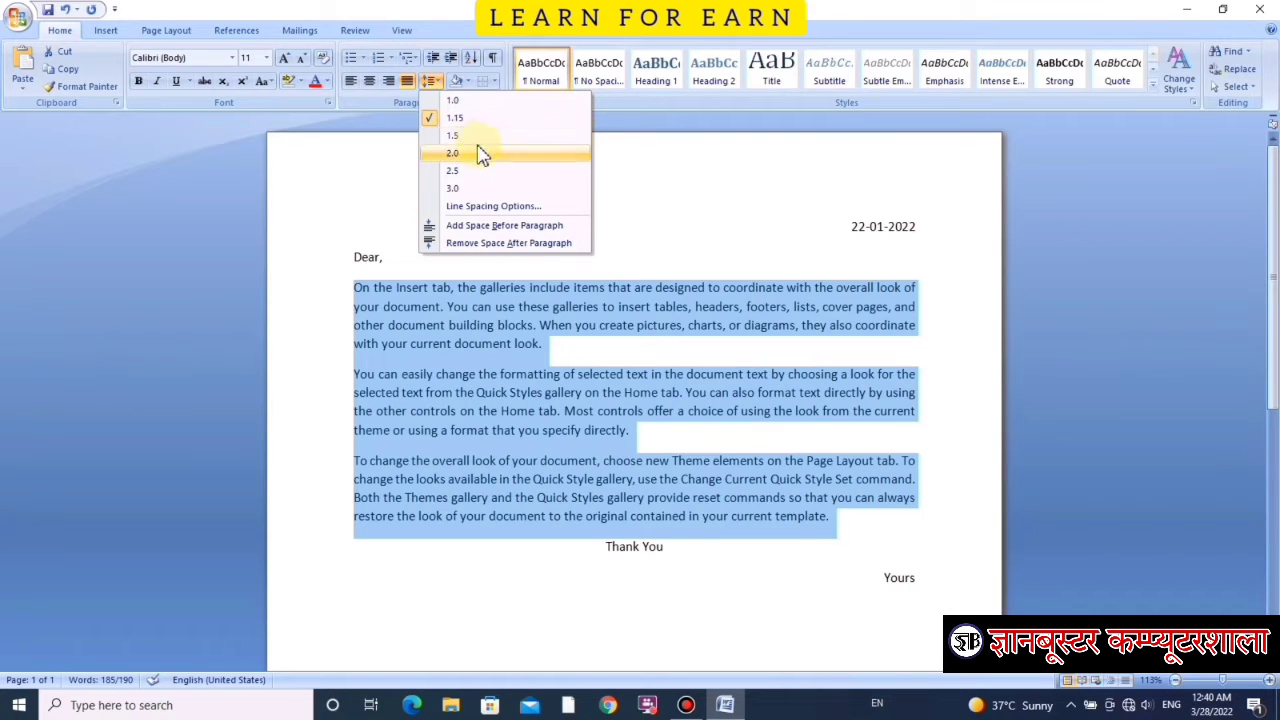
left_click(463, 153)
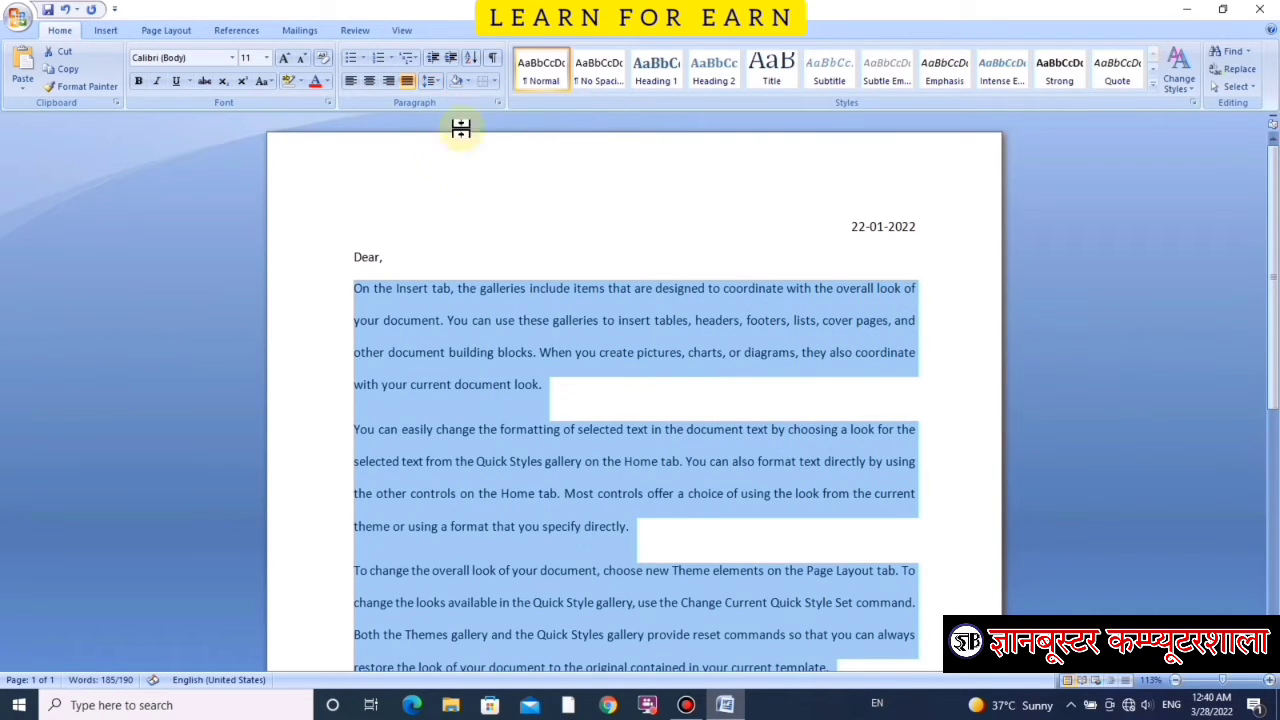
left_click(430, 82)
left_click(468, 186)
scroll(570, 475, "down", 4)
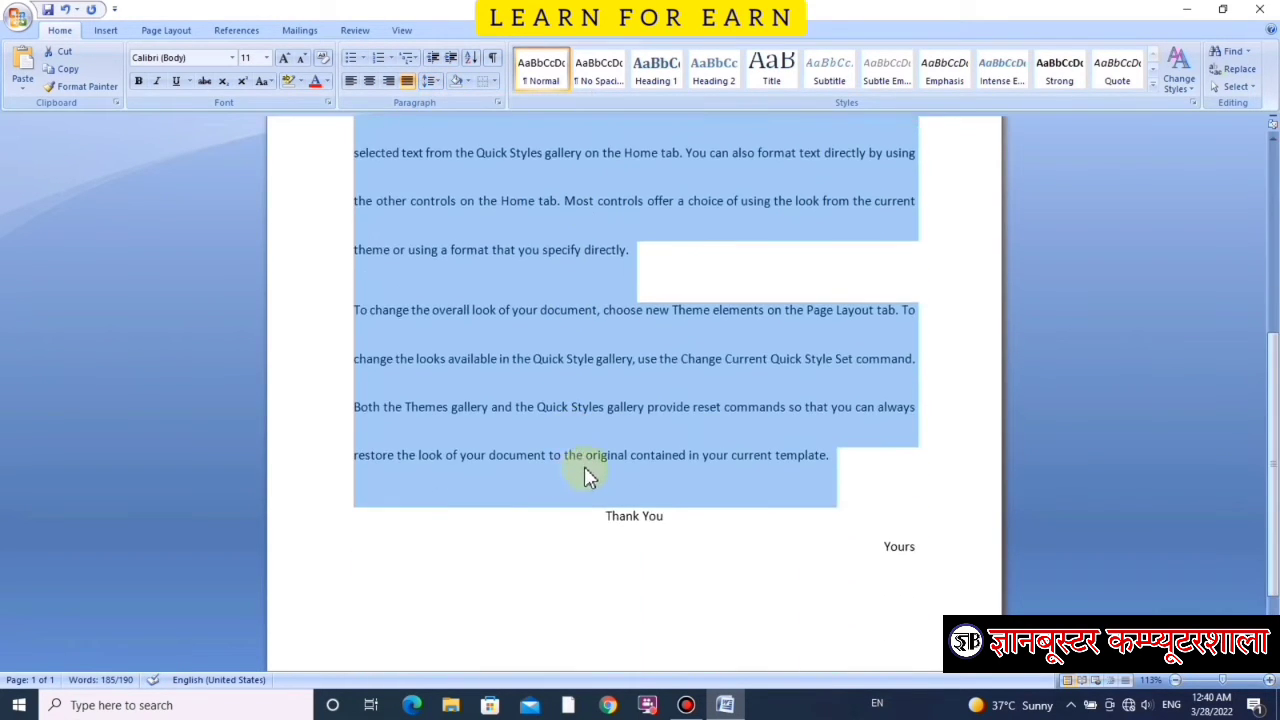
scroll(580, 455, "up", 5)
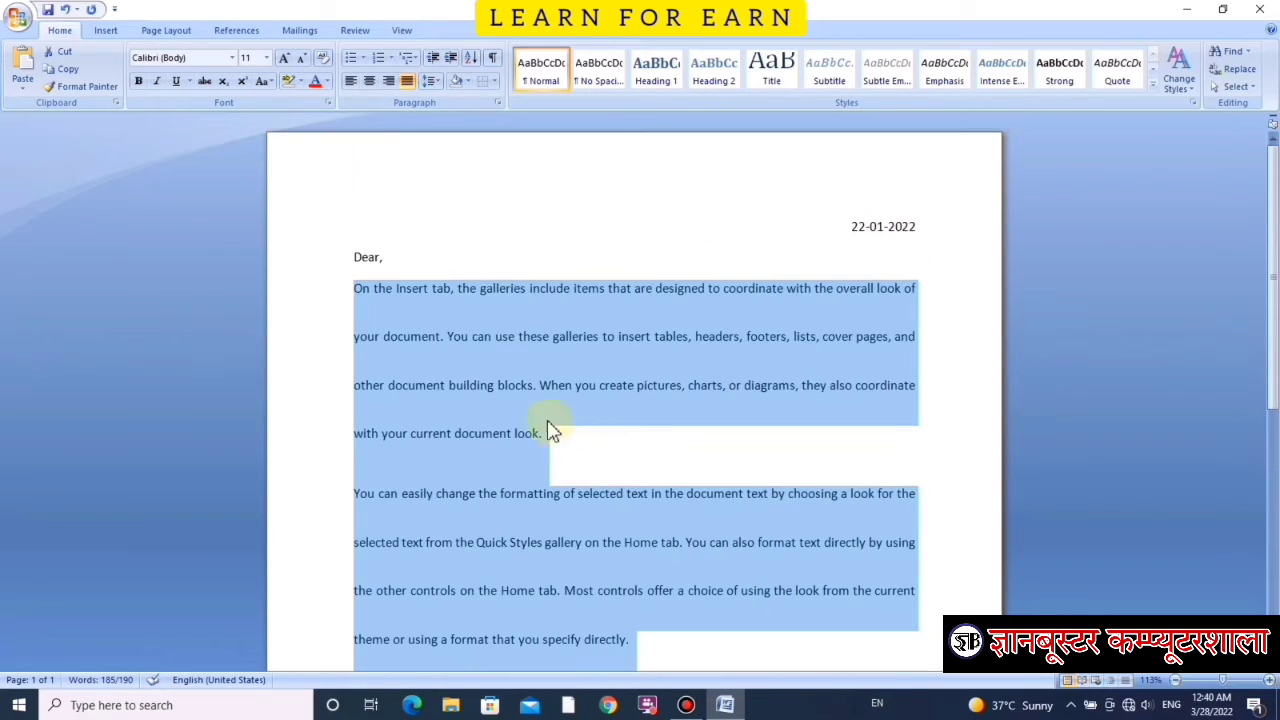
left_click(432, 82)
left_click(455, 124)
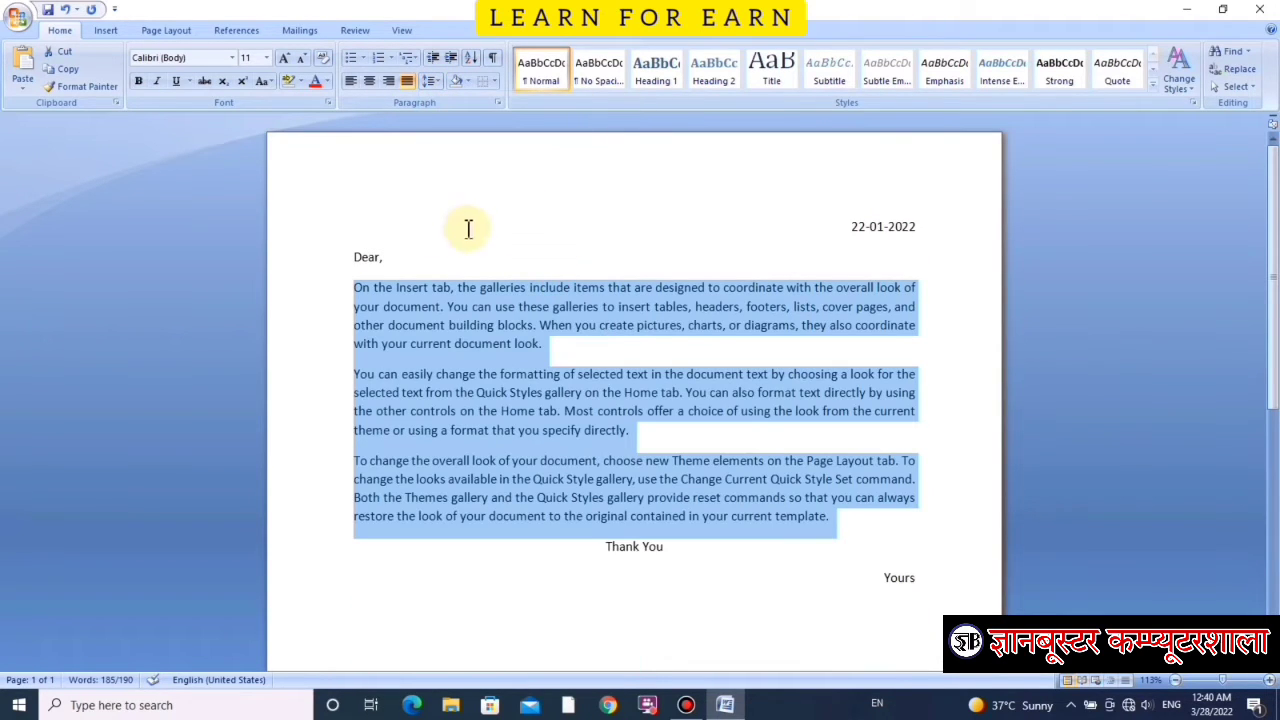
left_click(429, 84)
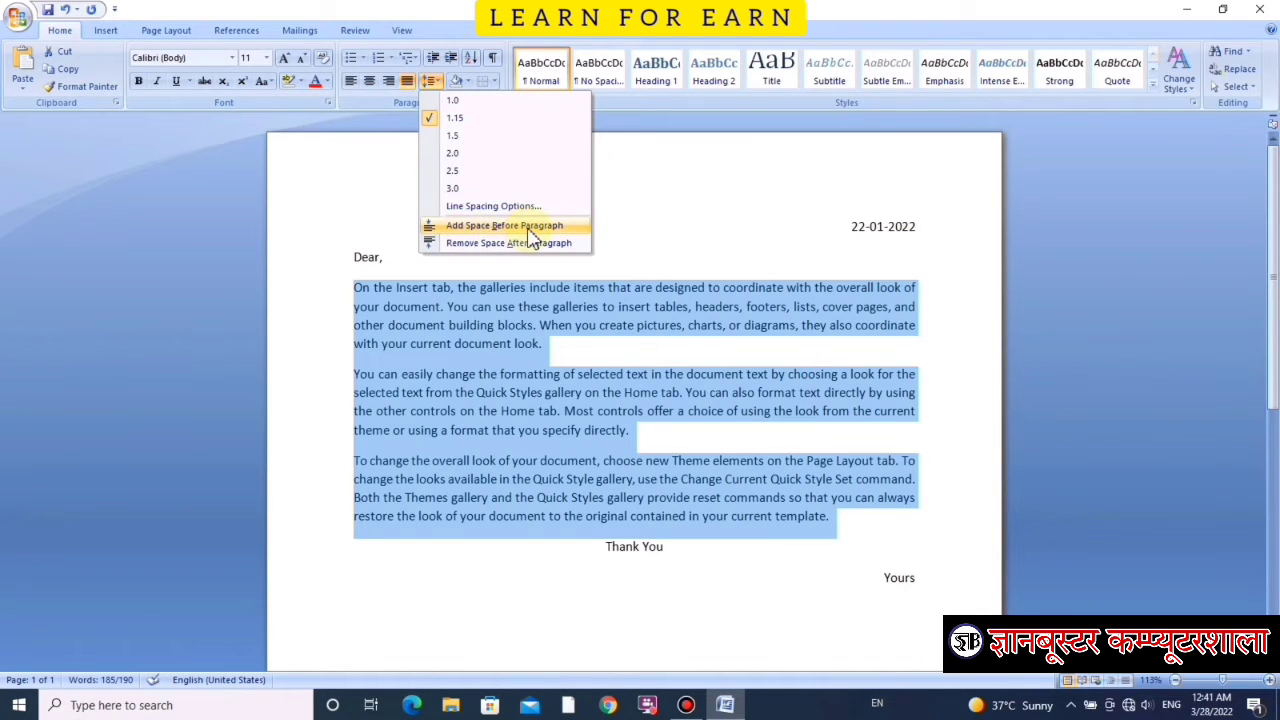
left_click(527, 373)
left_click_drag(355, 374, 665, 435)
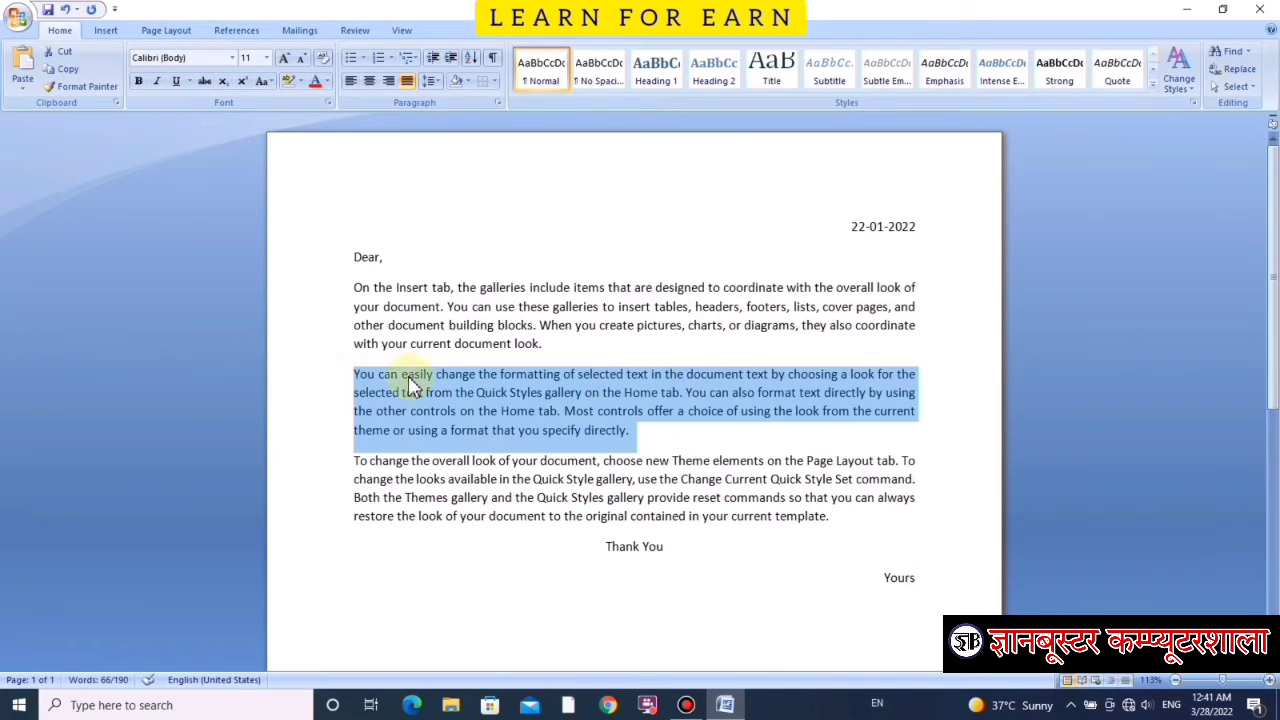
left_click(430, 81)
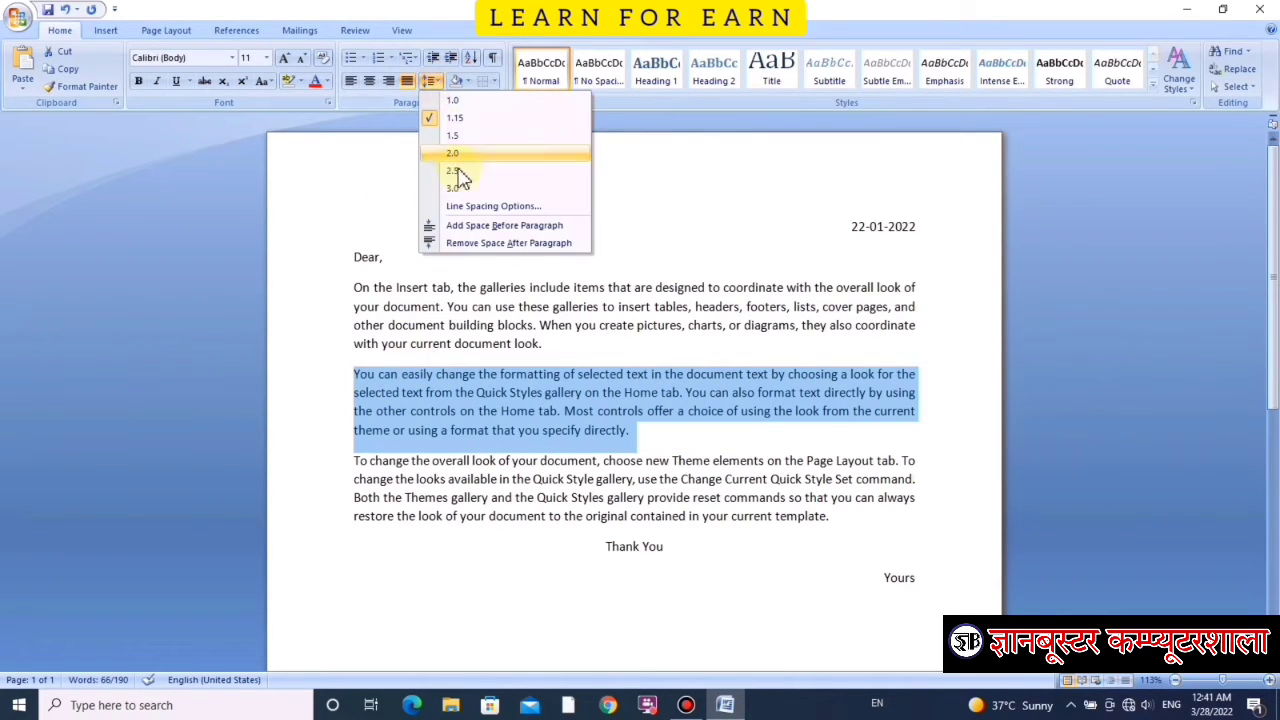
left_click(487, 243)
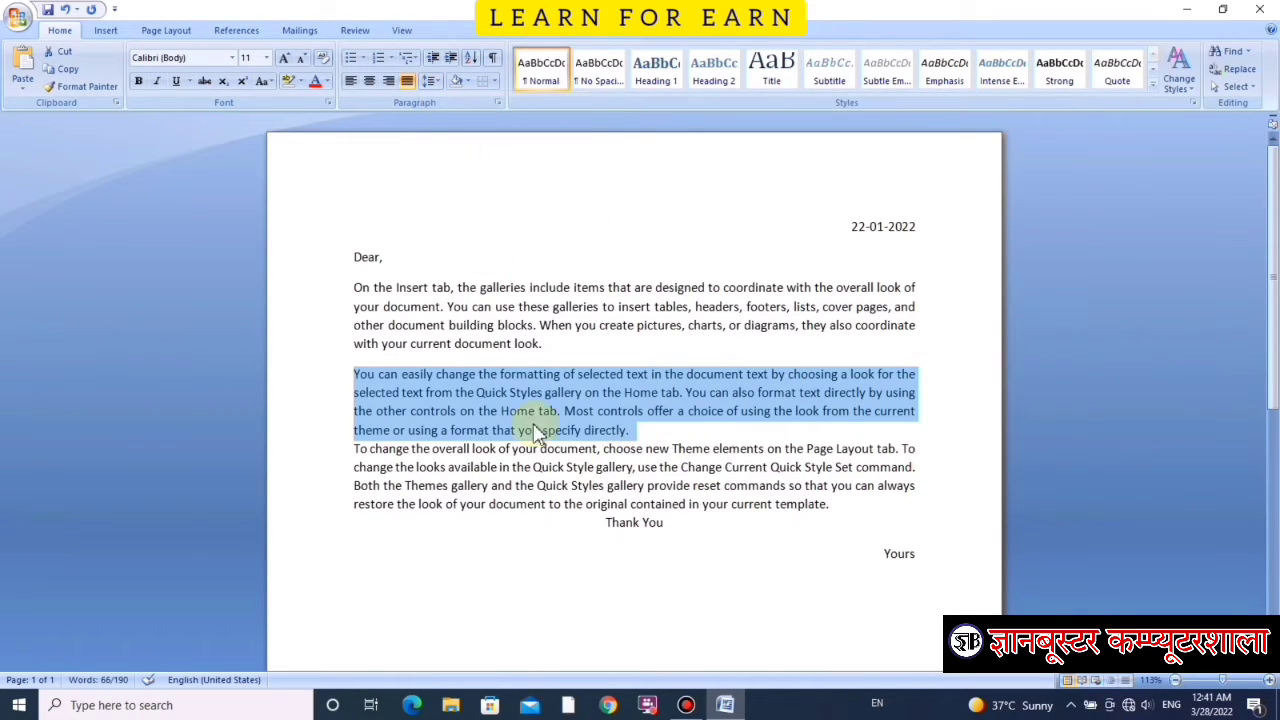
left_click(433, 82)
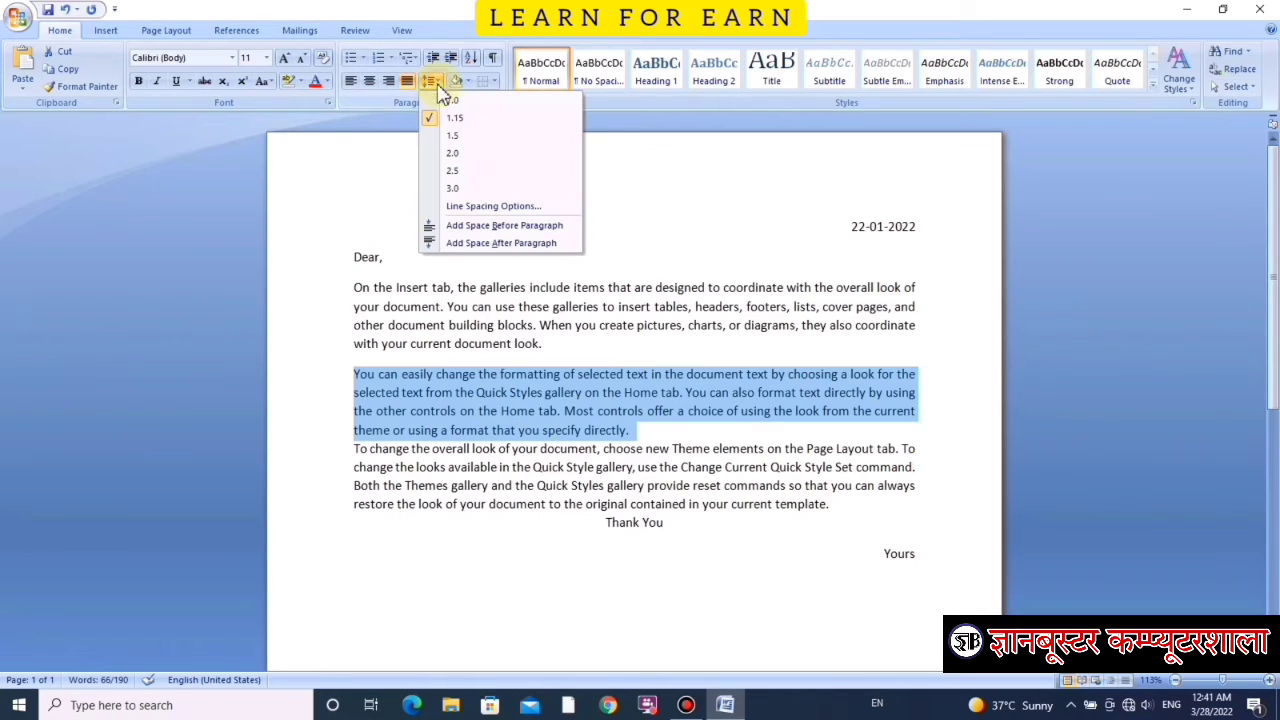
left_click(492, 245)
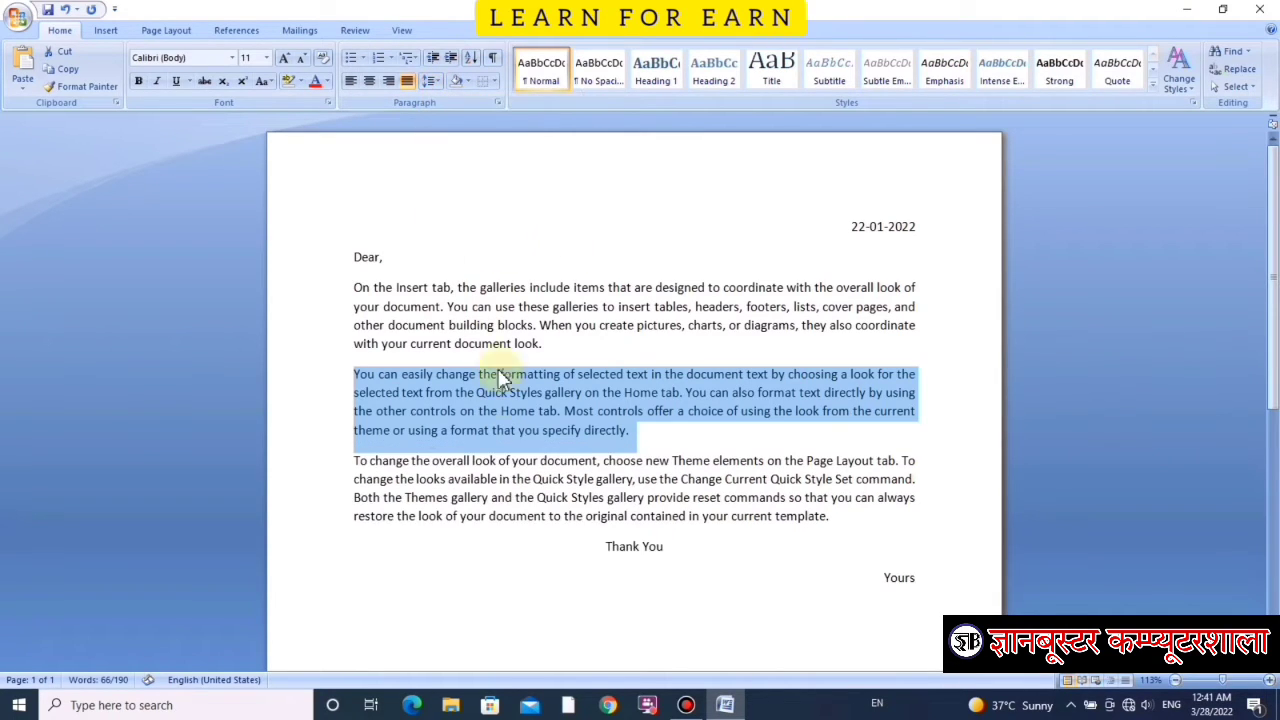
left_click(645, 462)
left_click_drag(341, 461, 357, 522)
left_click(631, 392)
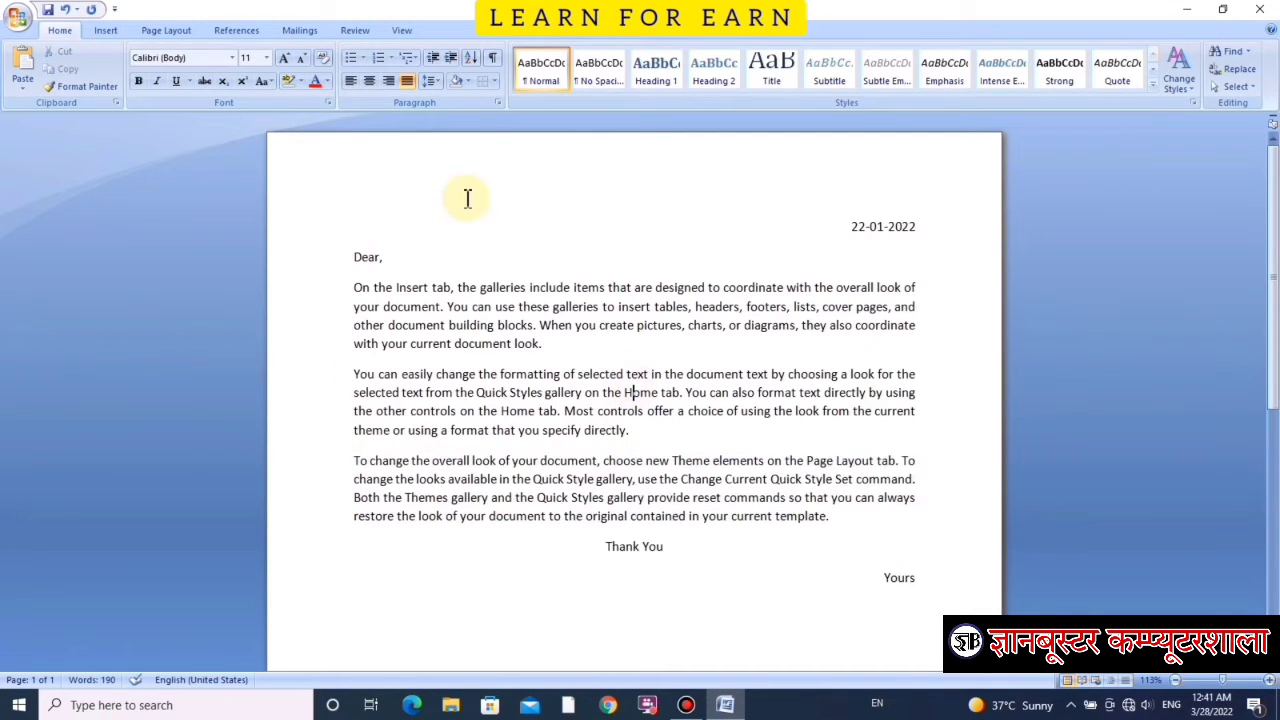
left_click_drag(357, 375, 645, 431)
left_click(540, 382)
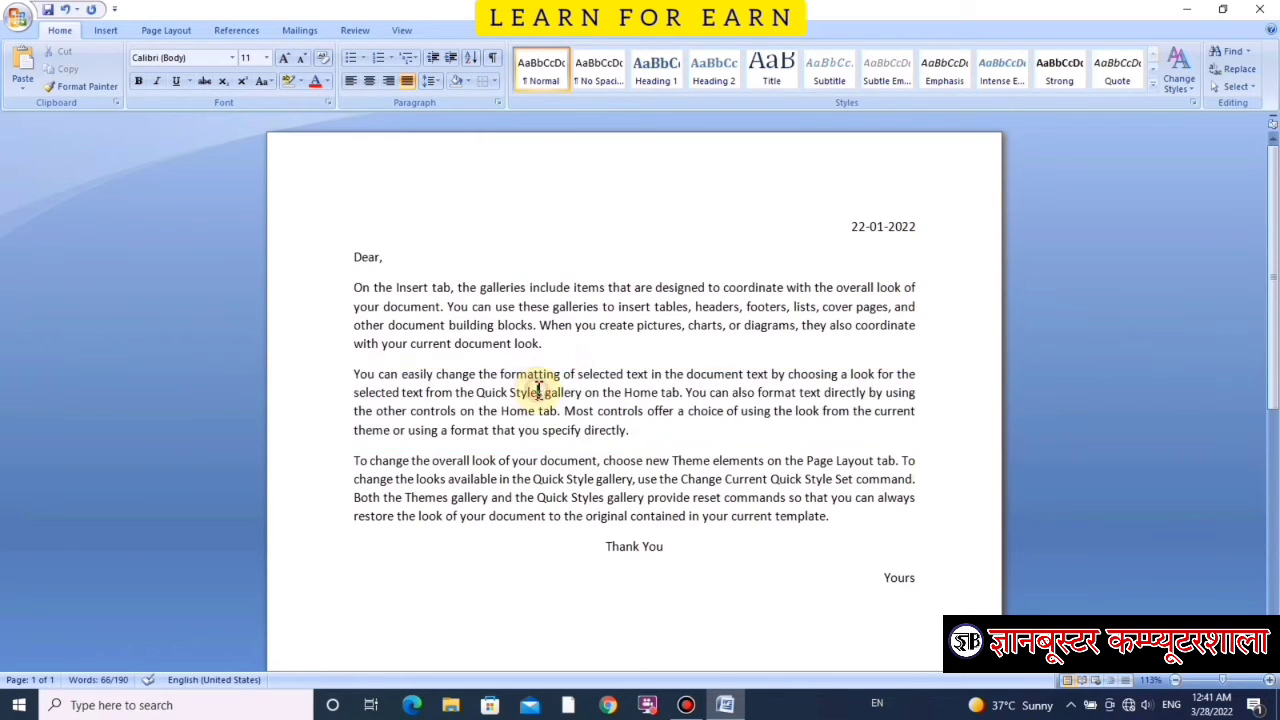
Step: Shade the first paragraph with a colour and the second paragraph light red
left_click(603, 307)
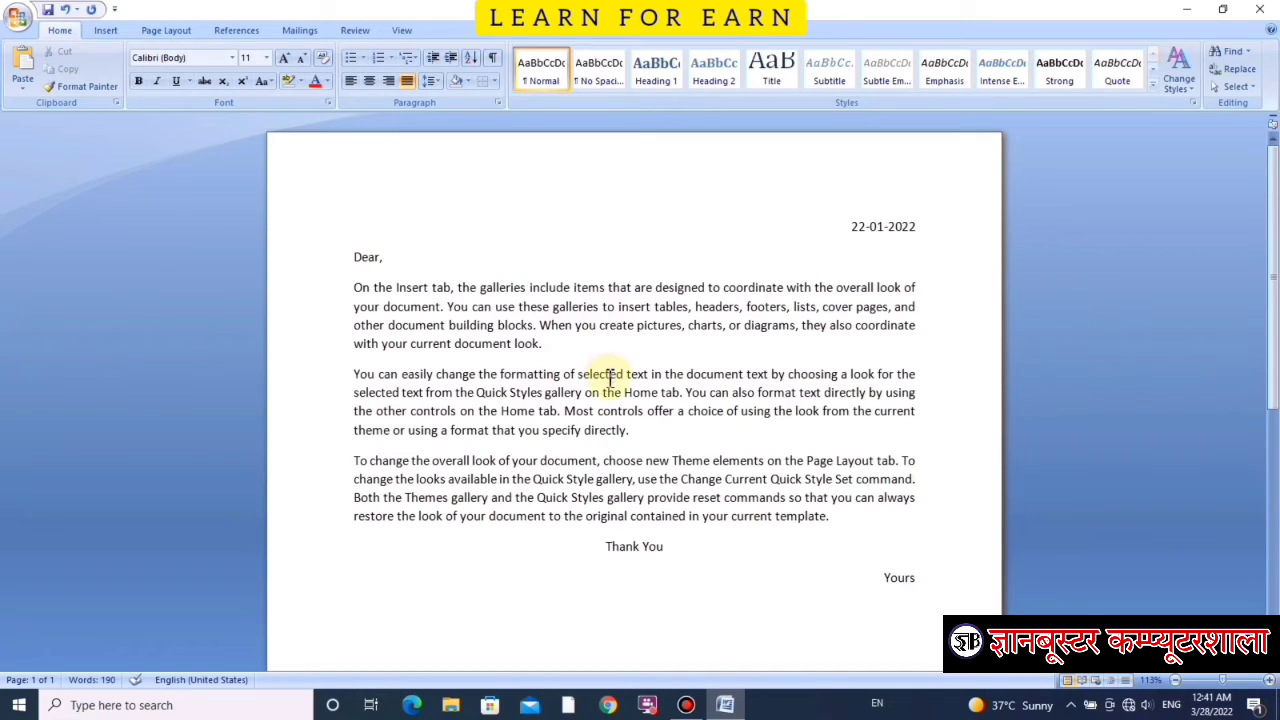
left_click(468, 82)
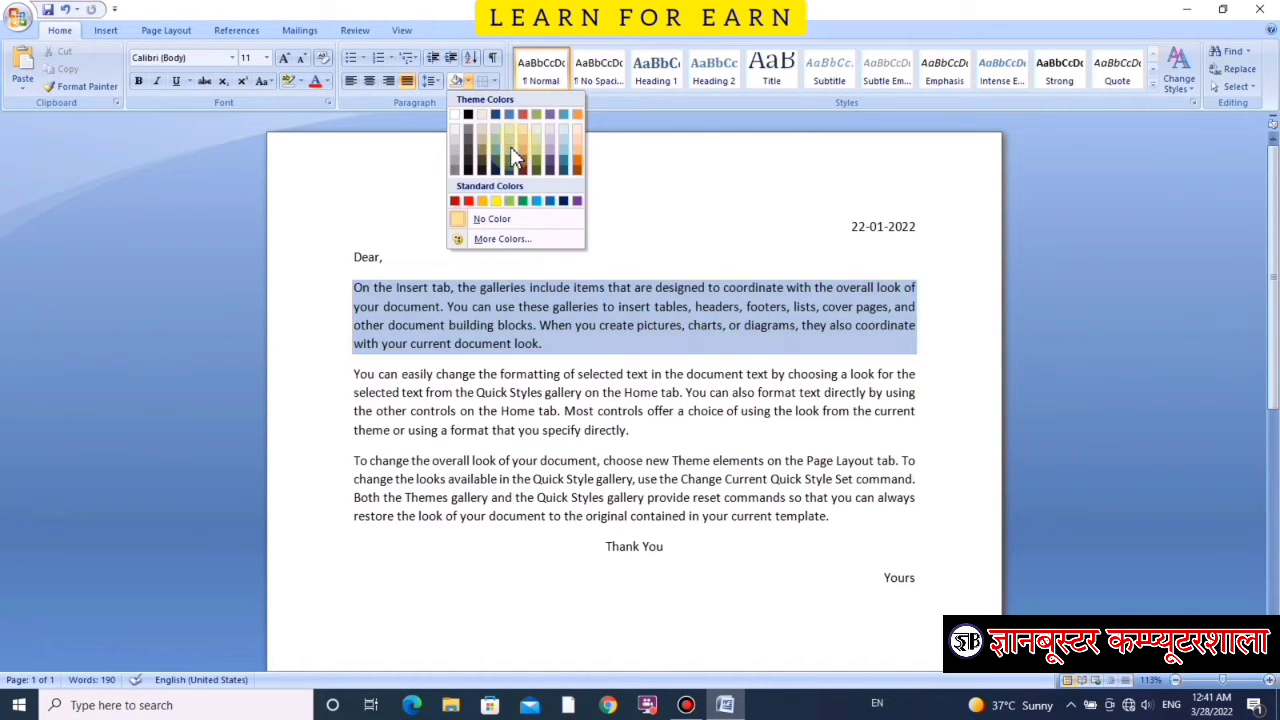
left_click(510, 146)
left_click(612, 392)
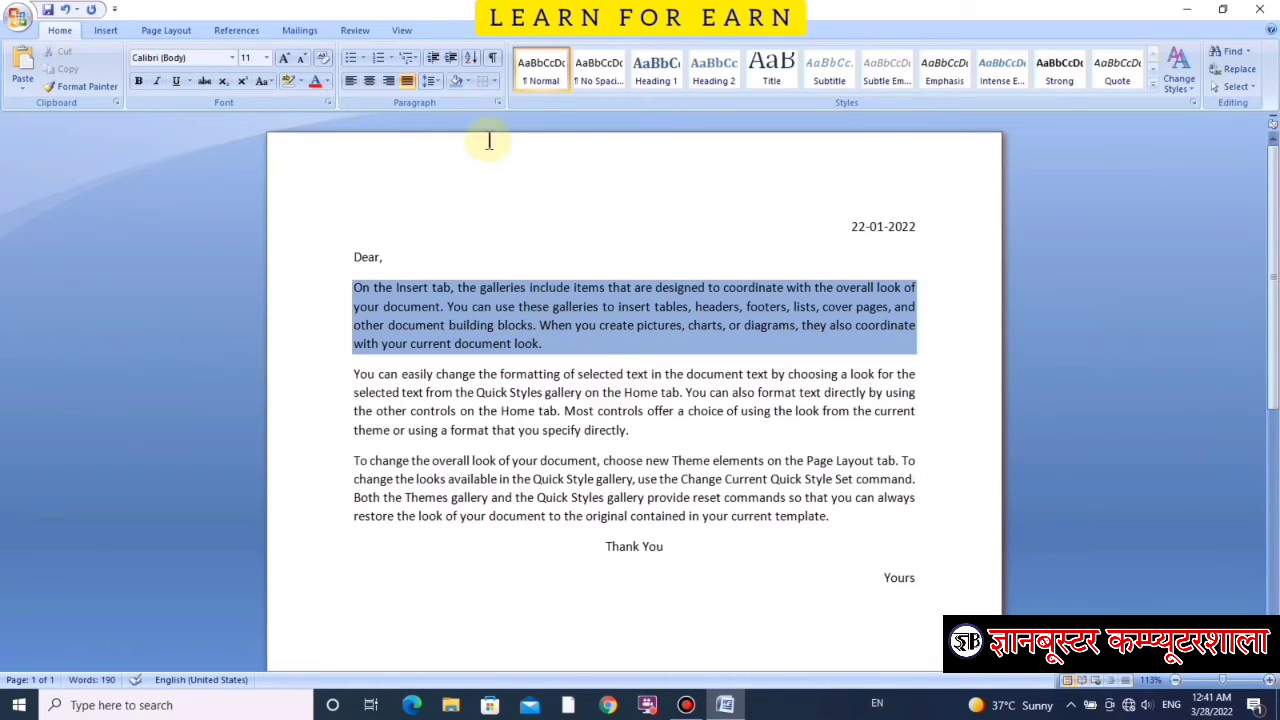
left_click(468, 82)
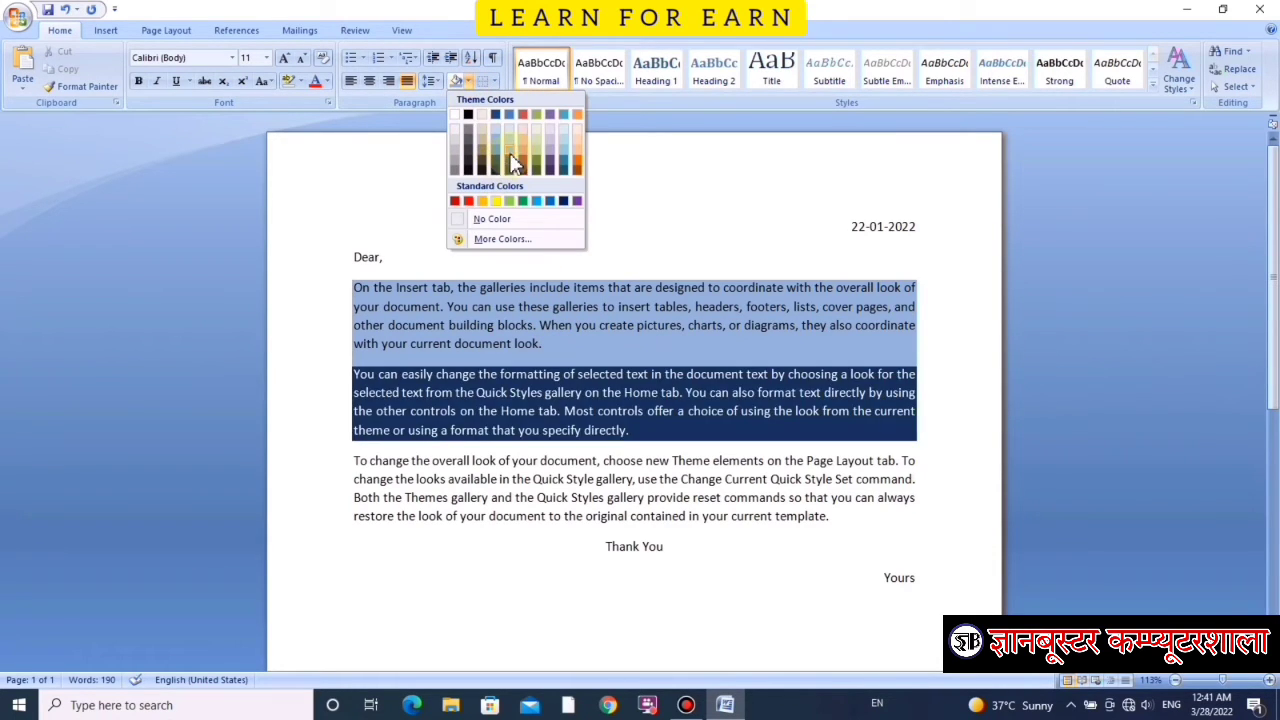
left_click(521, 144)
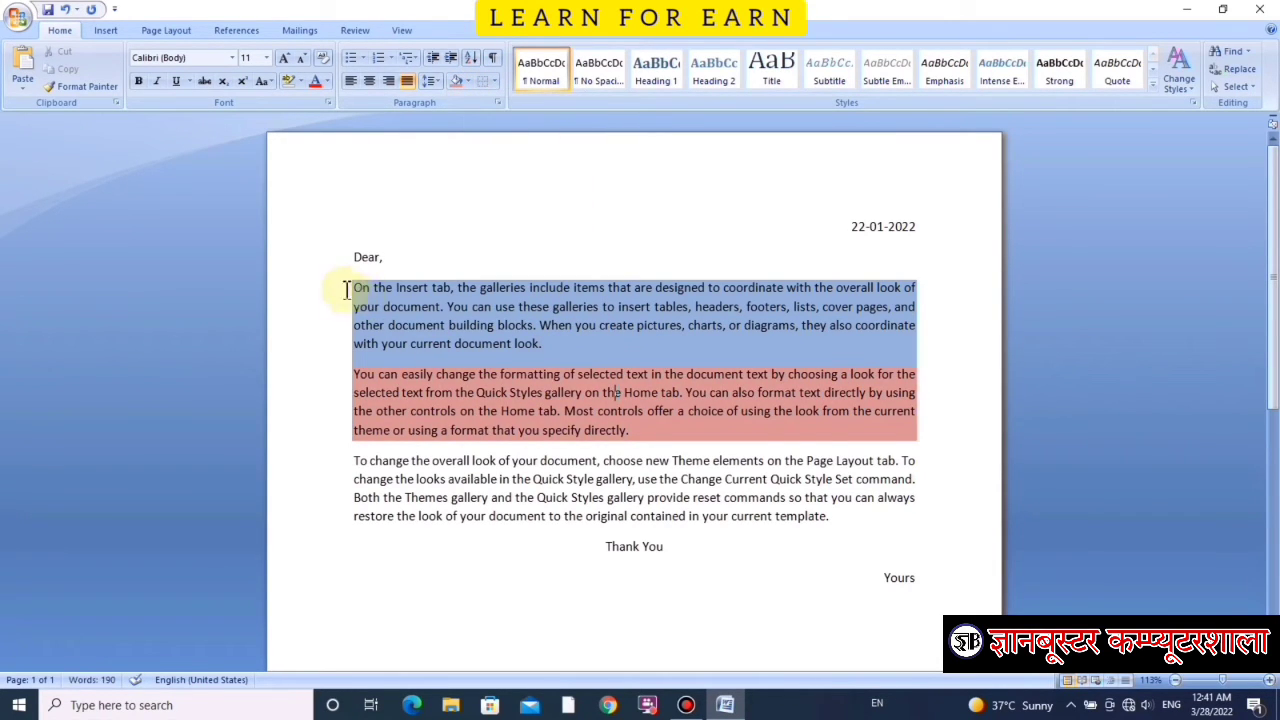
Step: Shade the letter text from 'Dear,' down to 'Thank You' light blue
left_click_drag(323, 287, 343, 551)
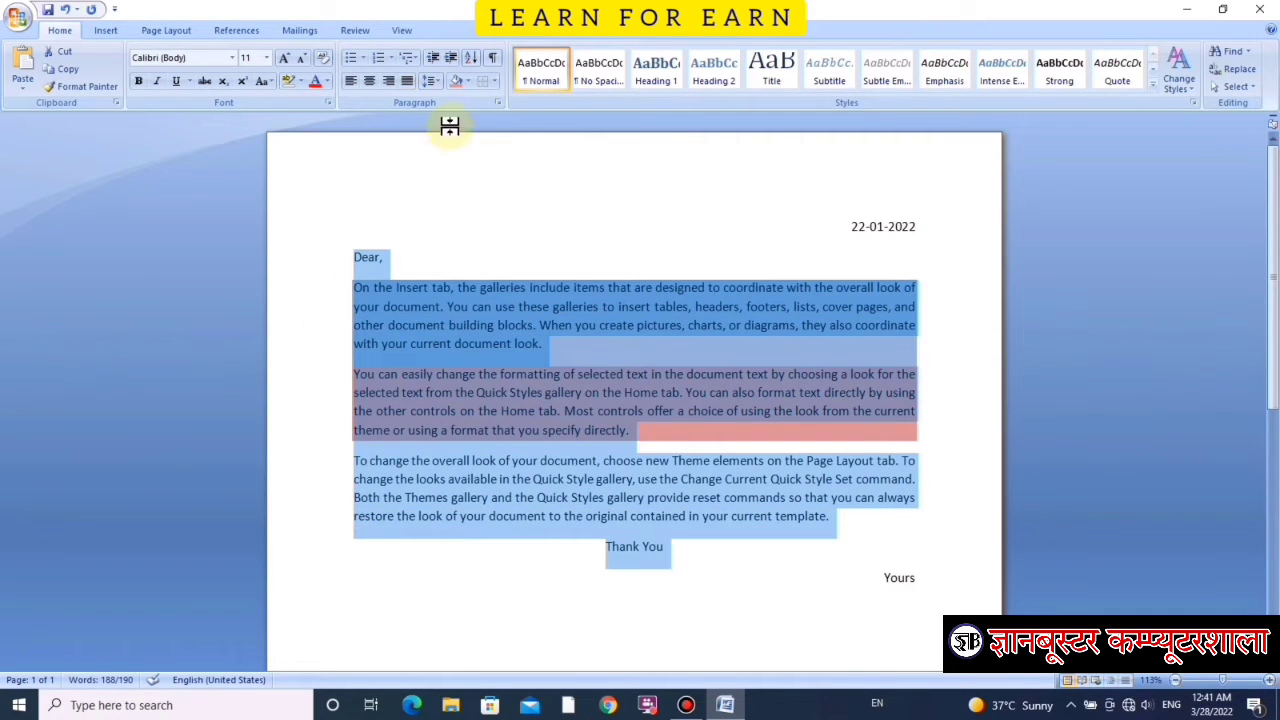
left_click(467, 81)
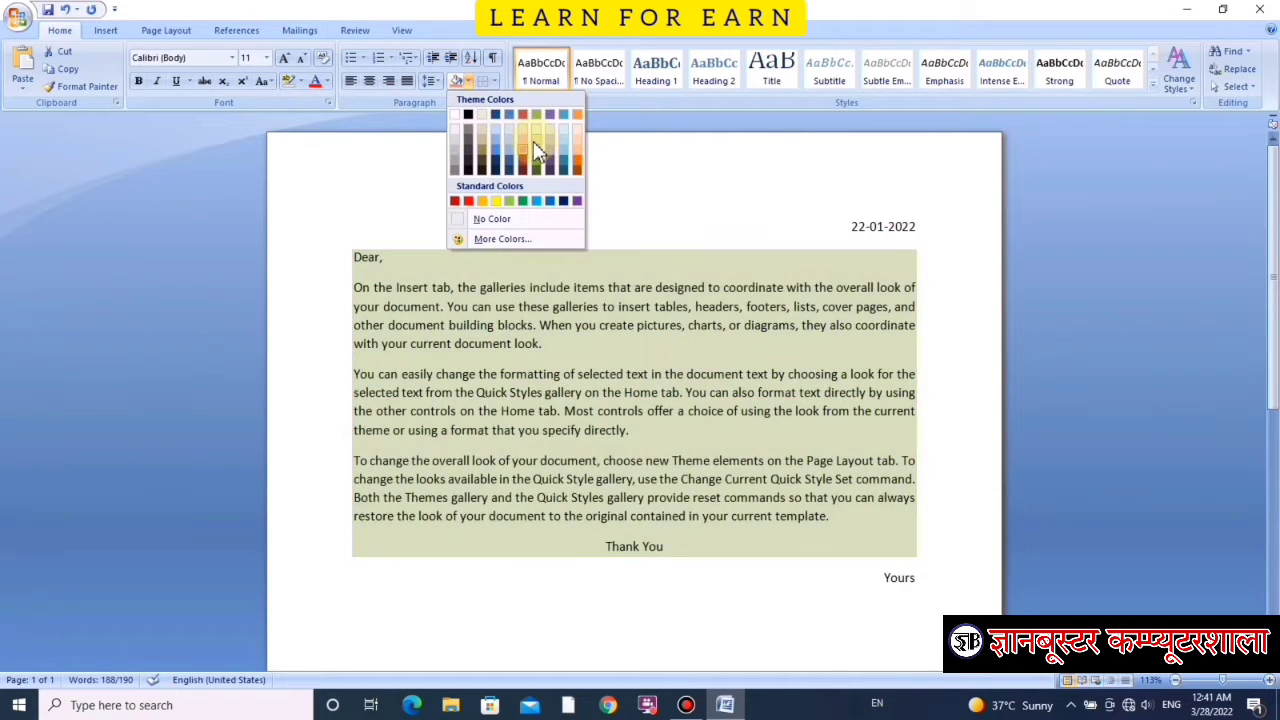
left_click(562, 148)
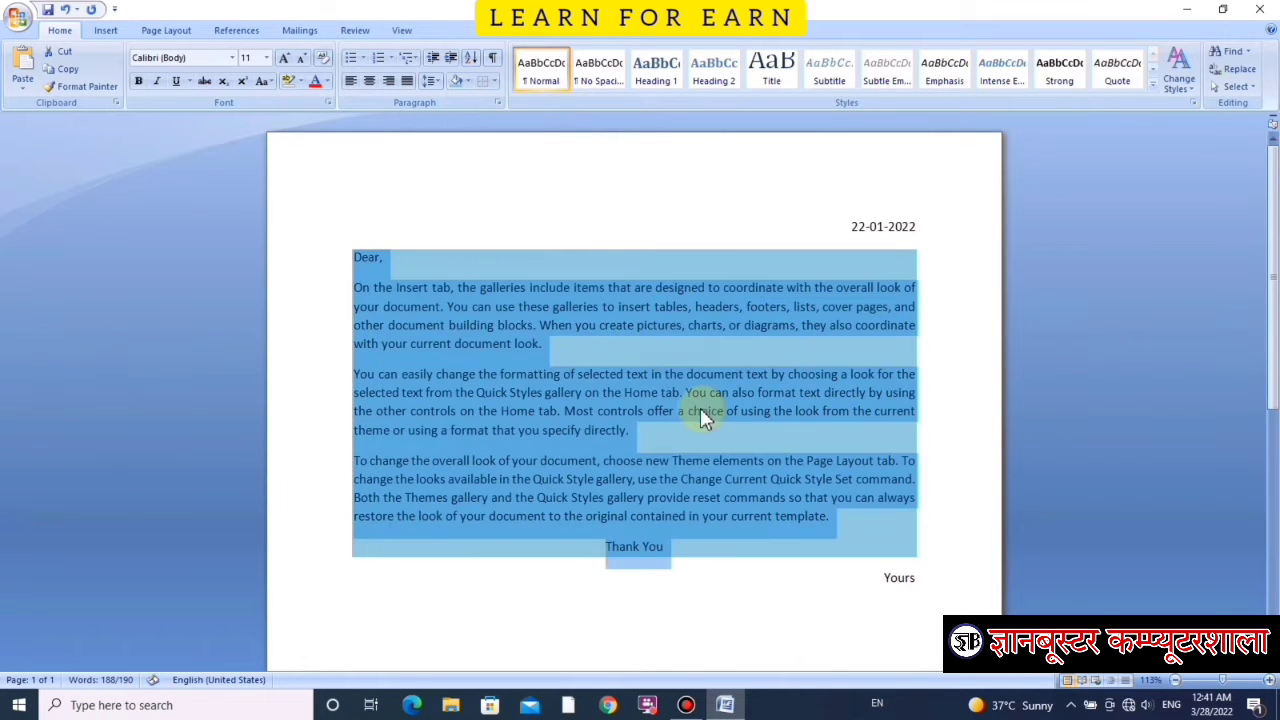
left_click(701, 410)
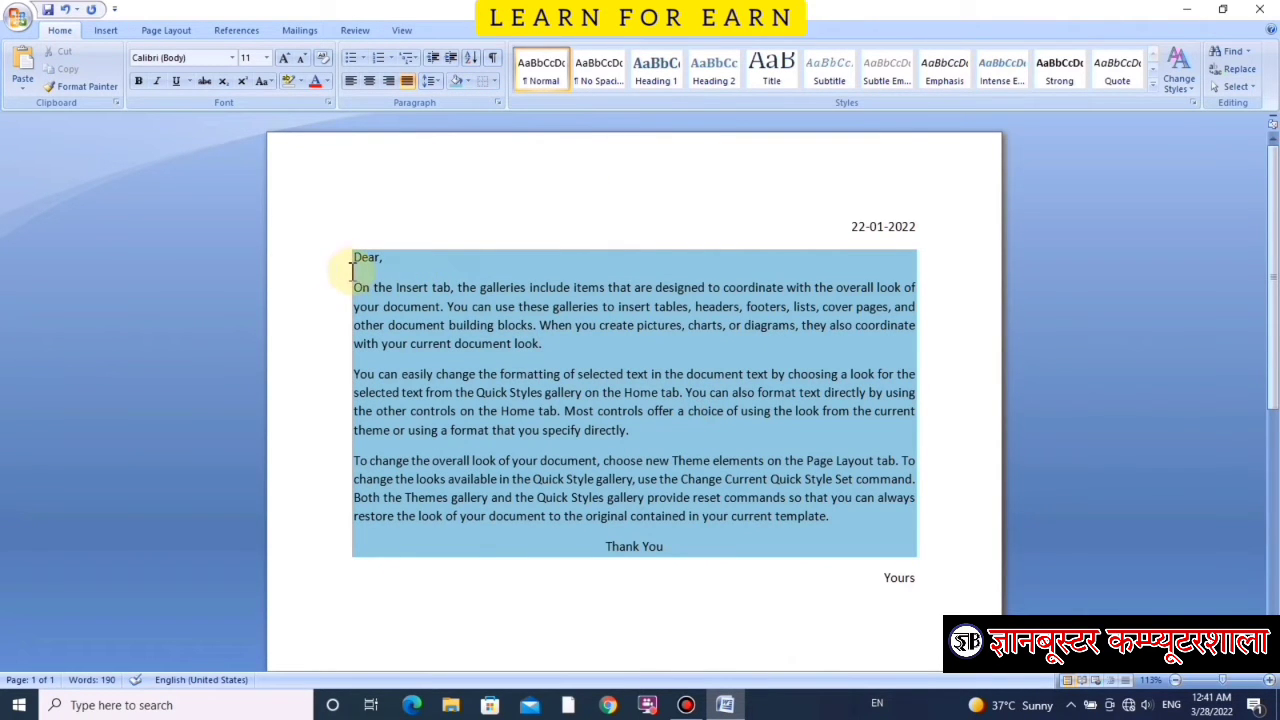
Step: Remove all shading from the whole letter, 'Dear,' through 'Yours', using No Color
left_click_drag(308, 270, 314, 586)
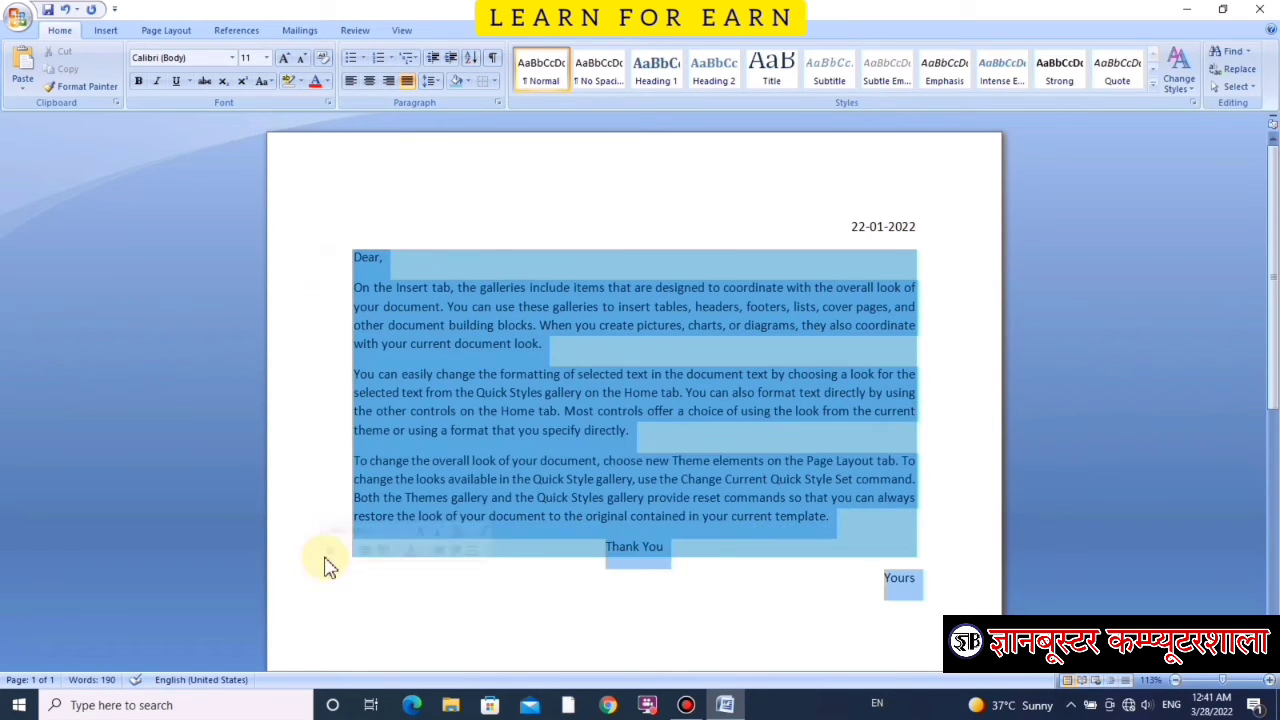
left_click(467, 81)
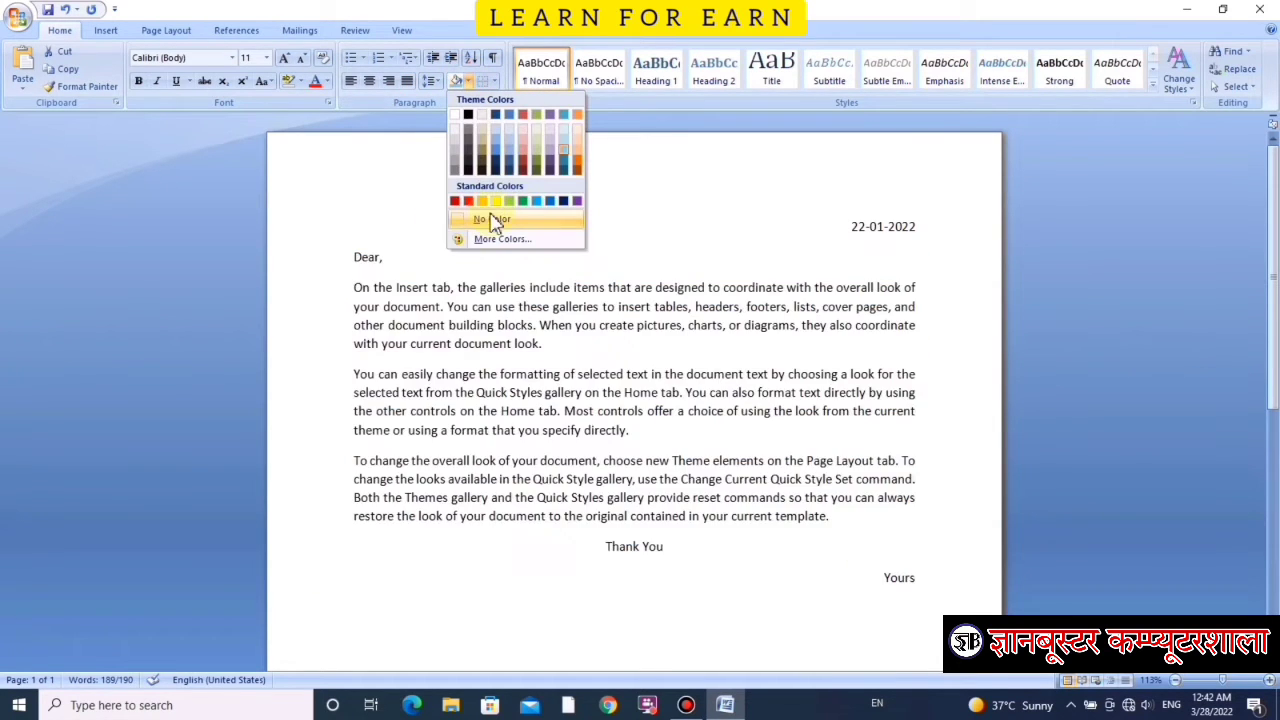
left_click(494, 222)
left_click(660, 360)
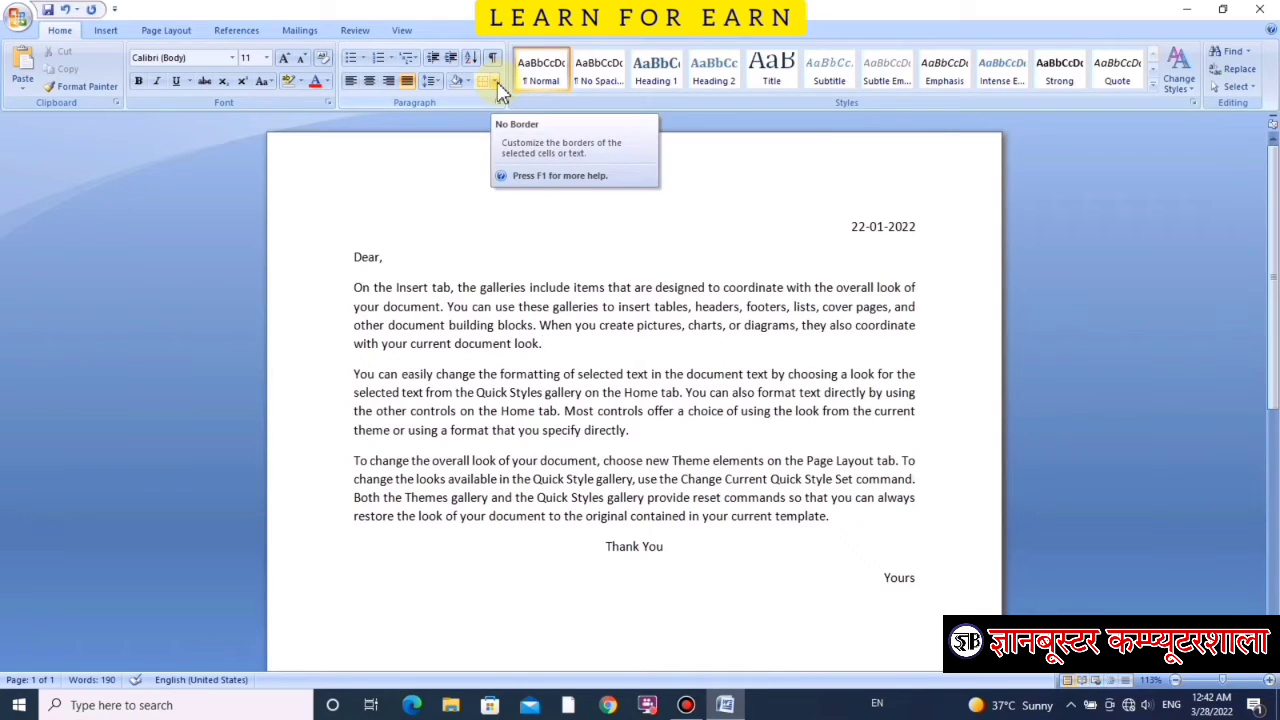
mouse_move(351, 287)
left_mouse_down()
mouse_move(437, 312)
mouse_move(586, 434)
left_mouse_up()
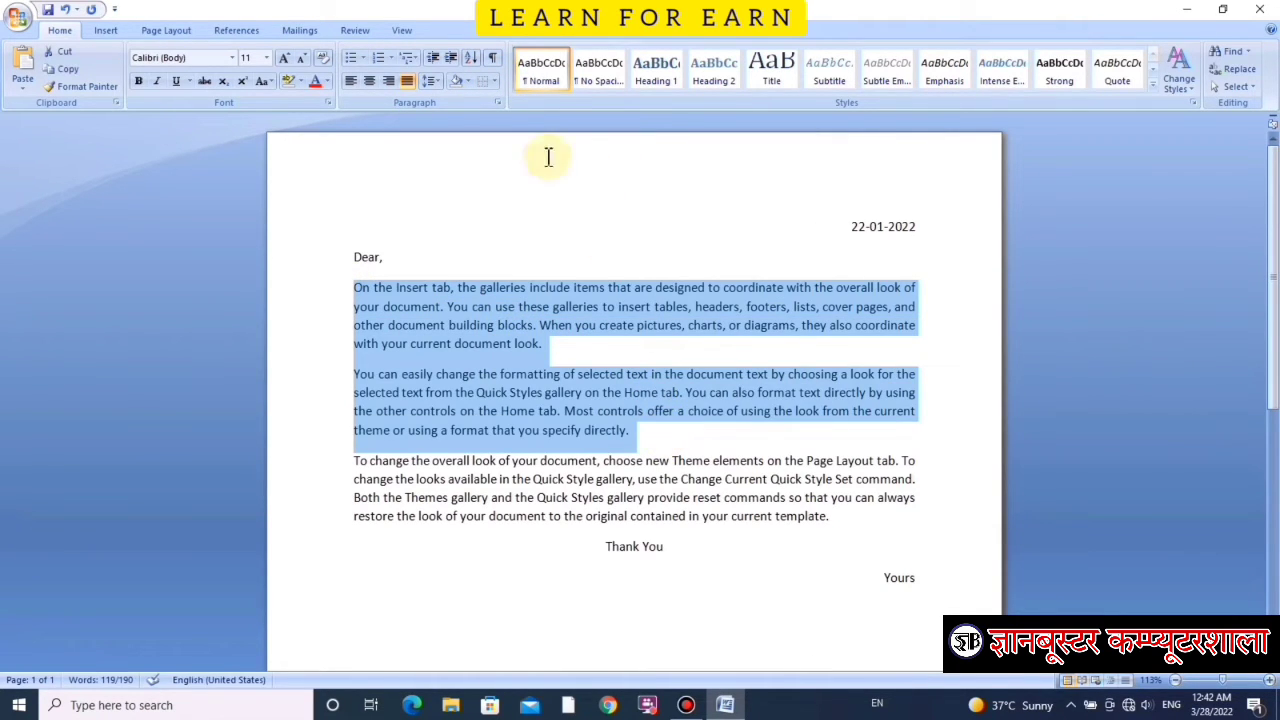
left_click(494, 82)
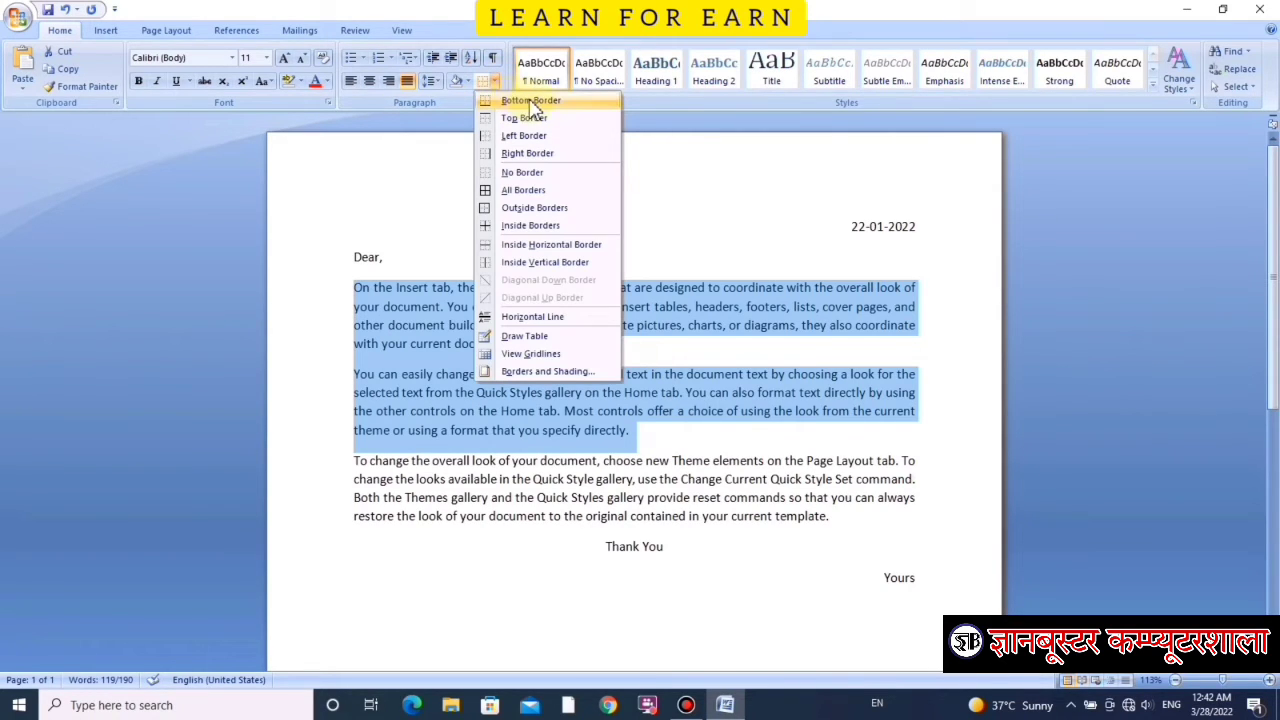
left_click(531, 101)
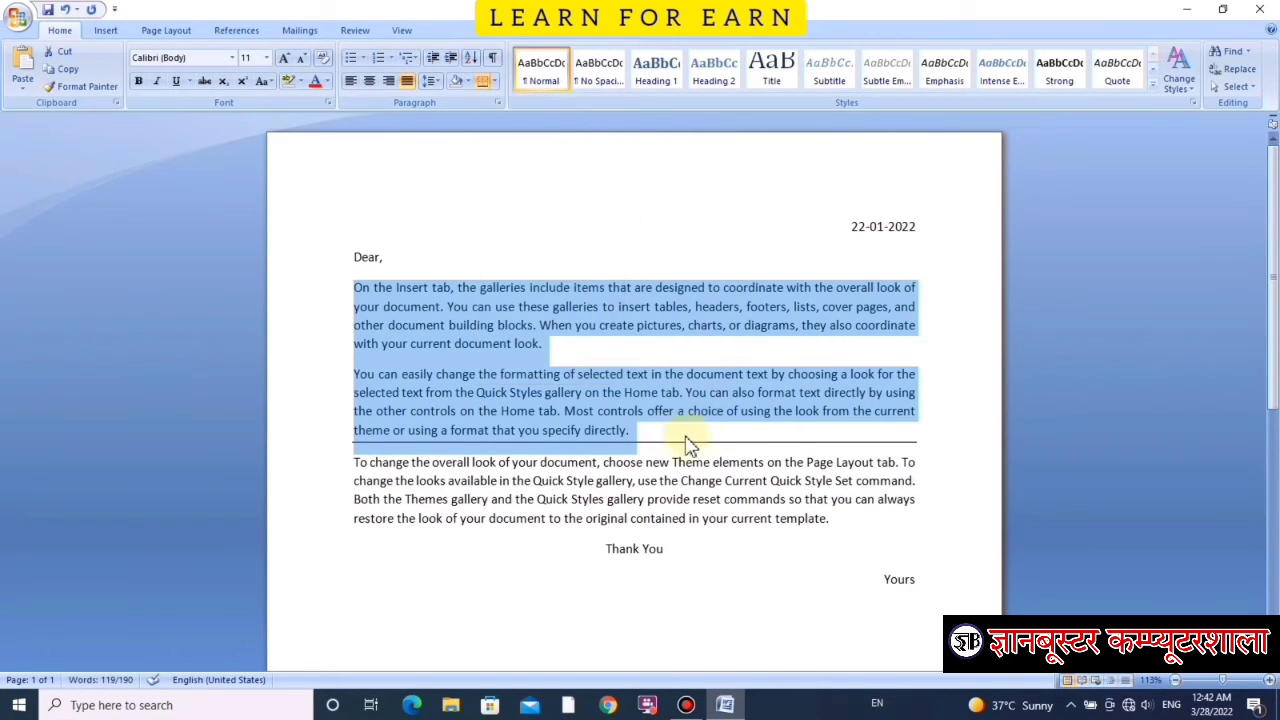
left_click(497, 85)
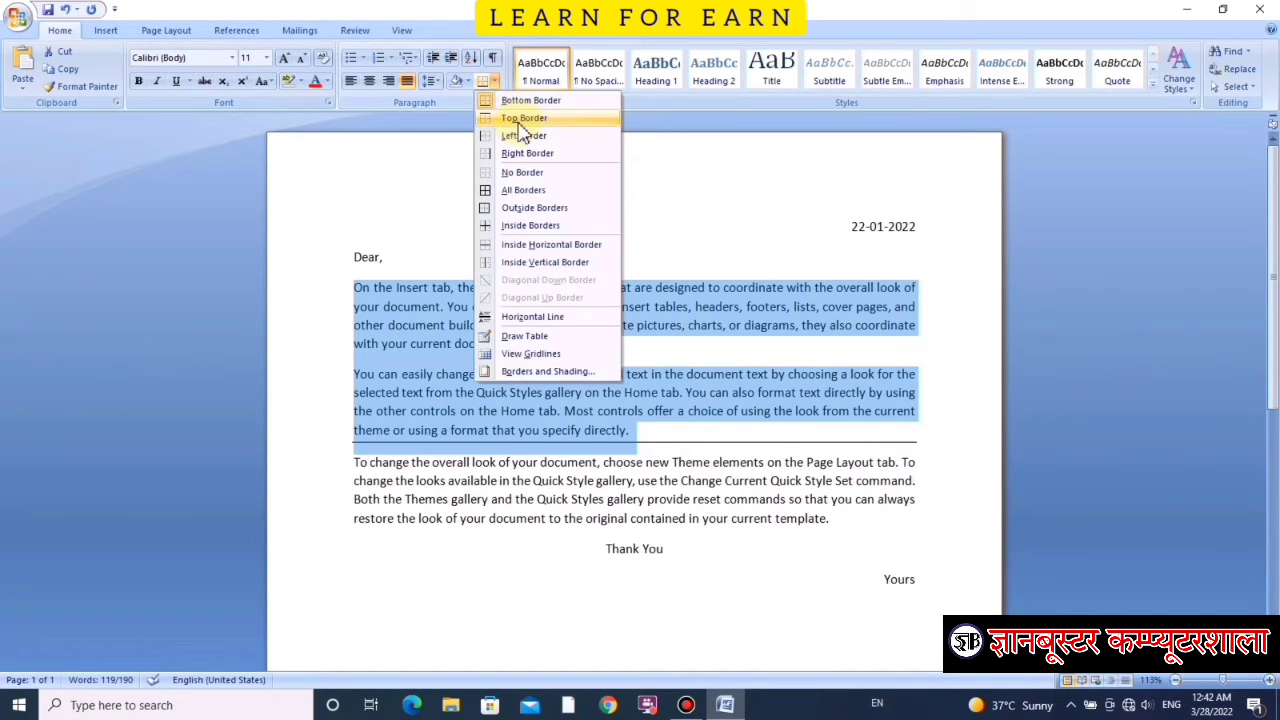
left_click(510, 116)
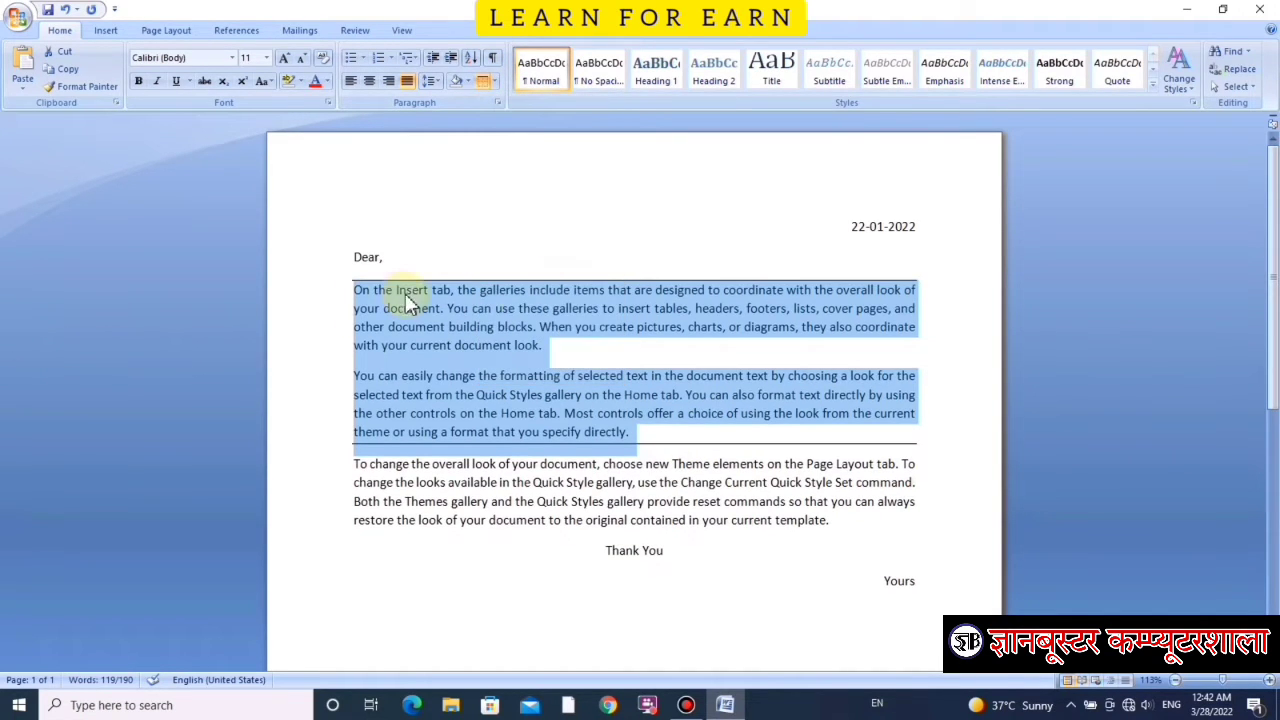
left_click(495, 82)
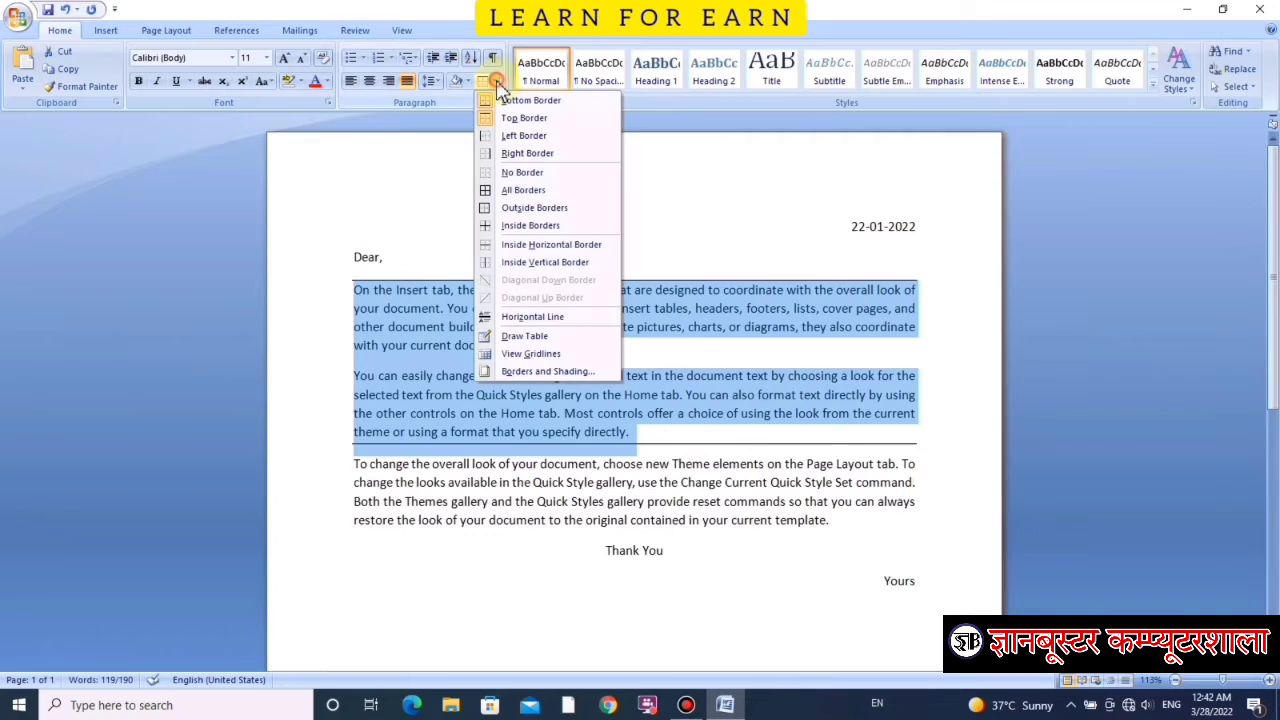
left_click(522, 135)
left_click(494, 84)
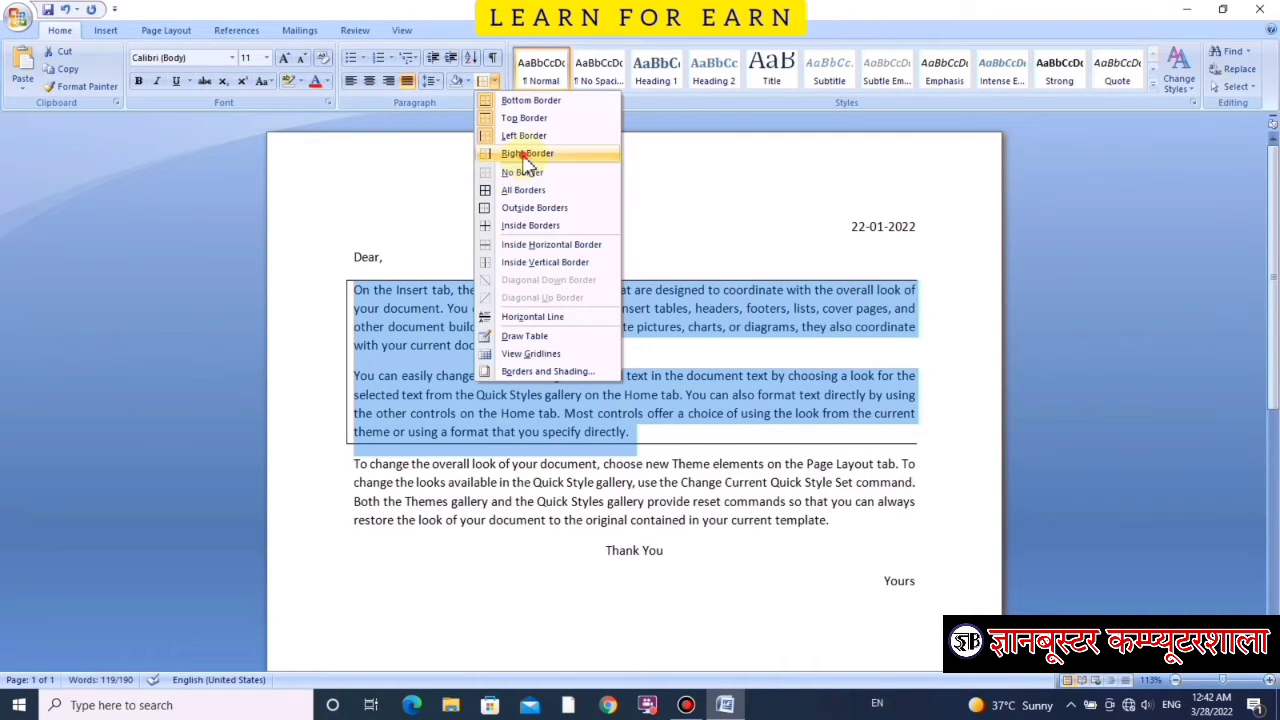
left_click(522, 154)
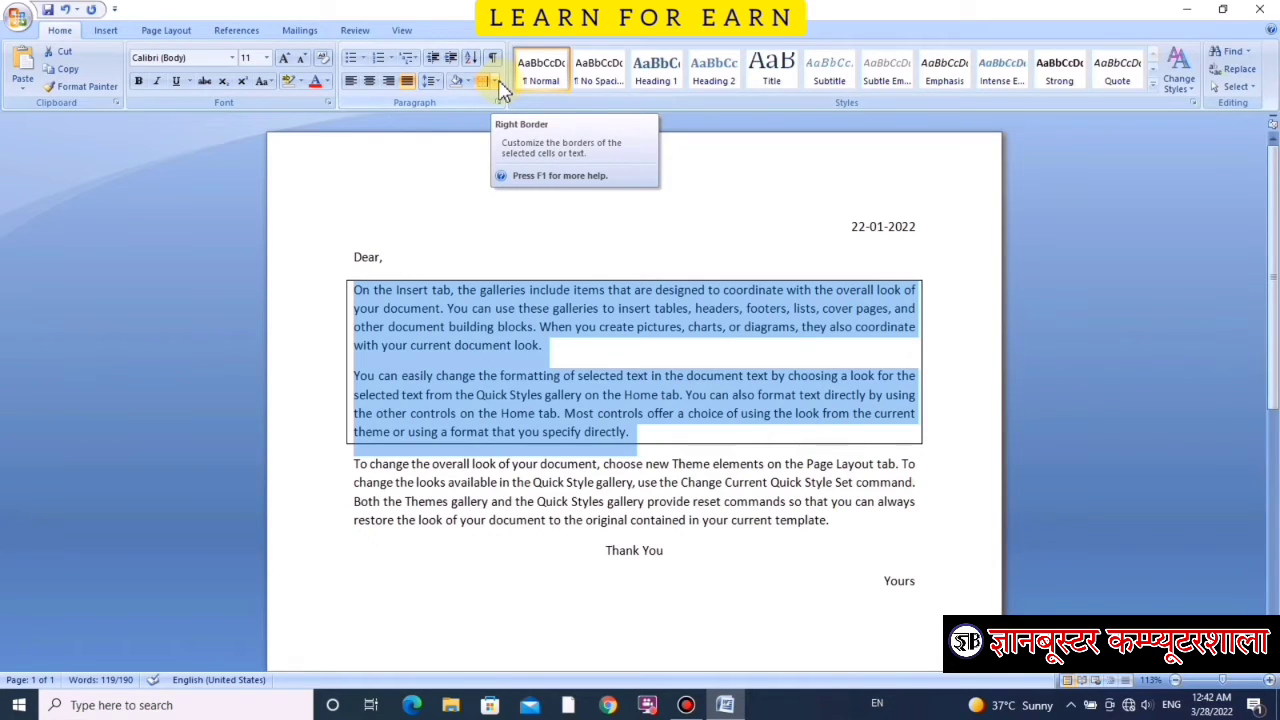
left_click(497, 82)
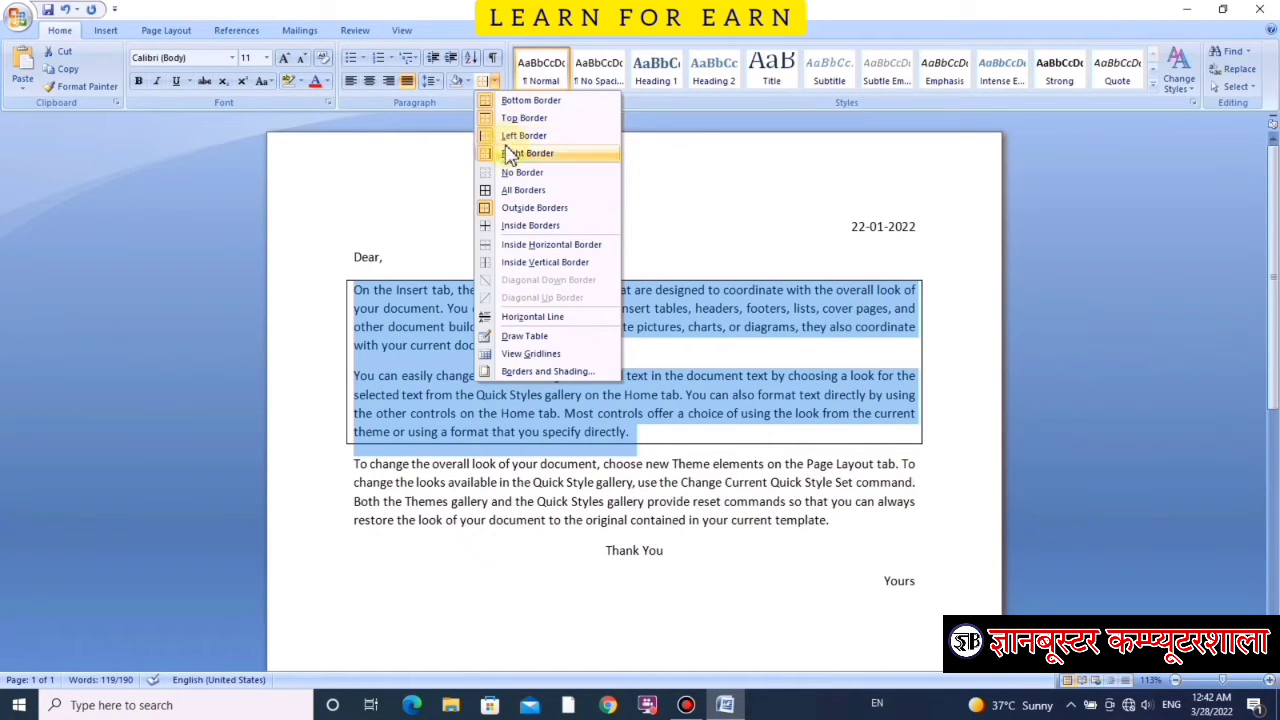
left_click(507, 145)
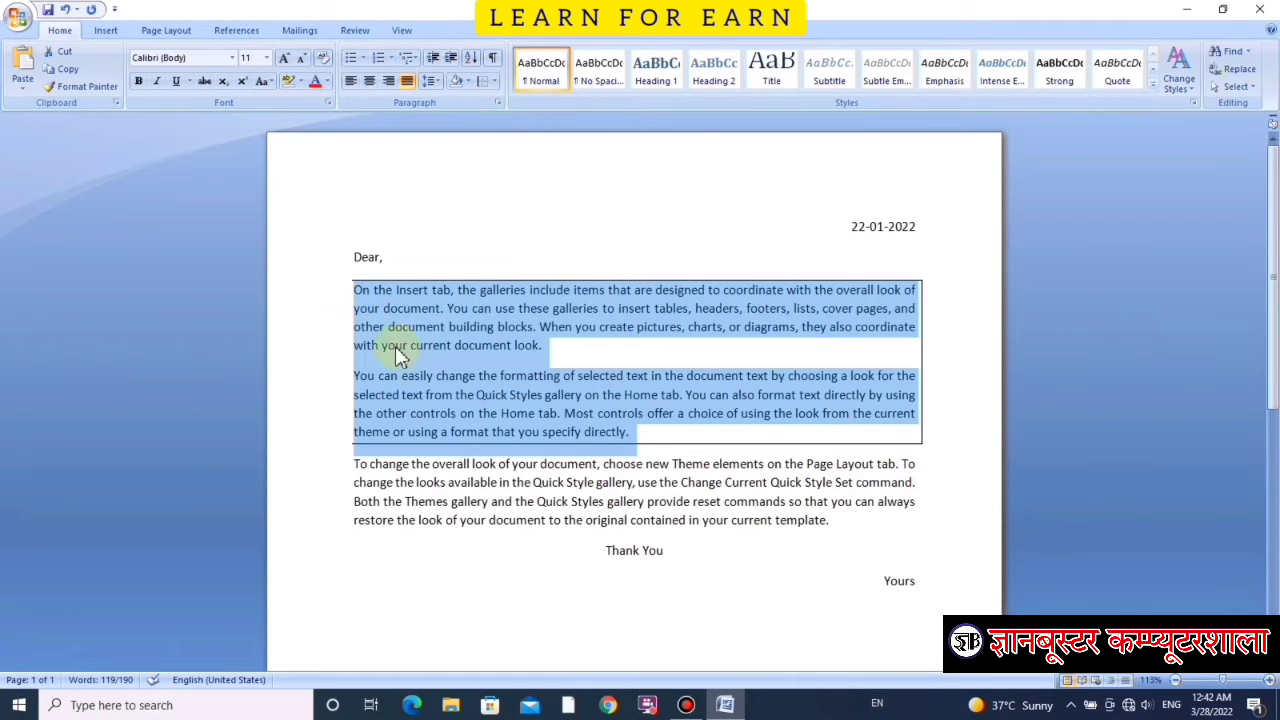
left_click(491, 81)
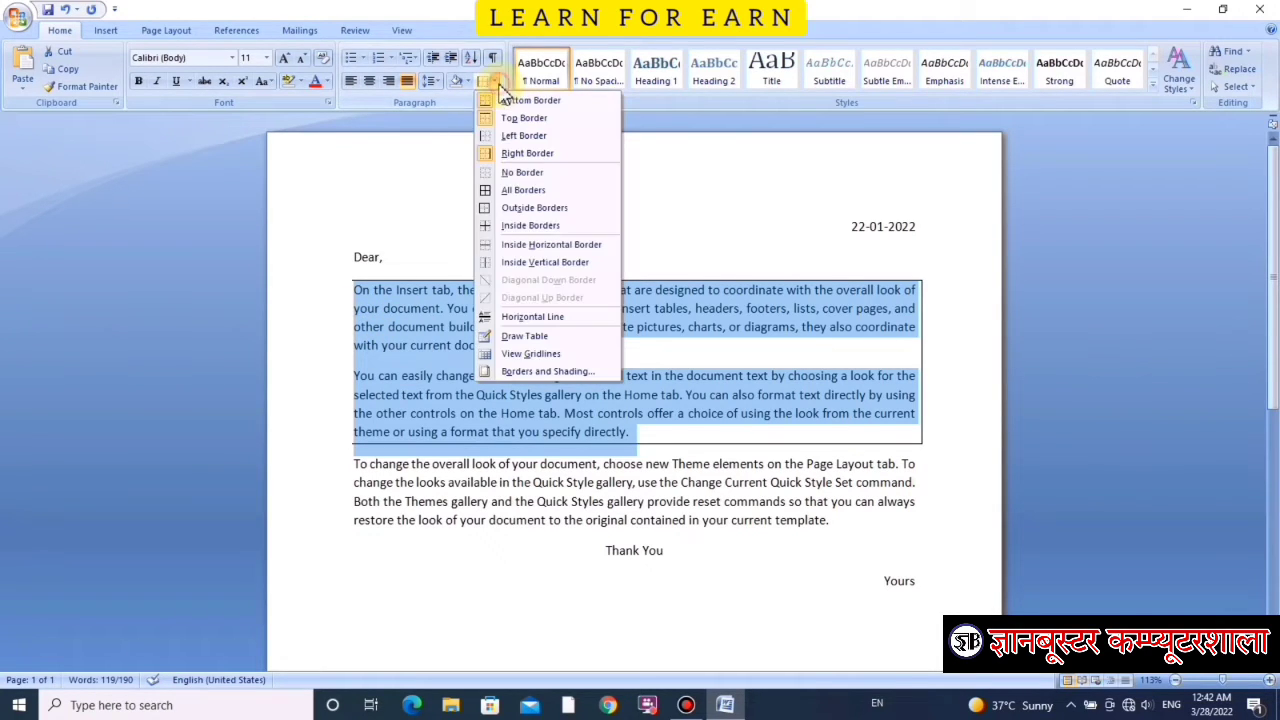
left_click(545, 174)
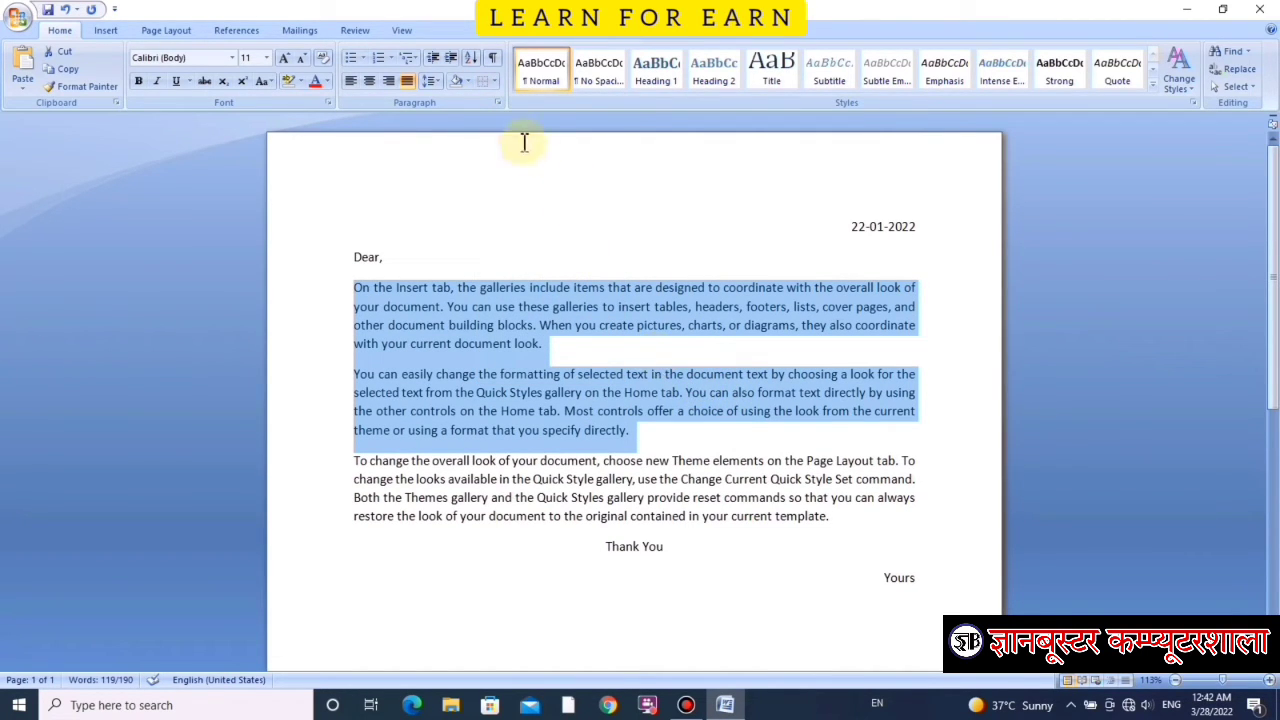
left_click(494, 81)
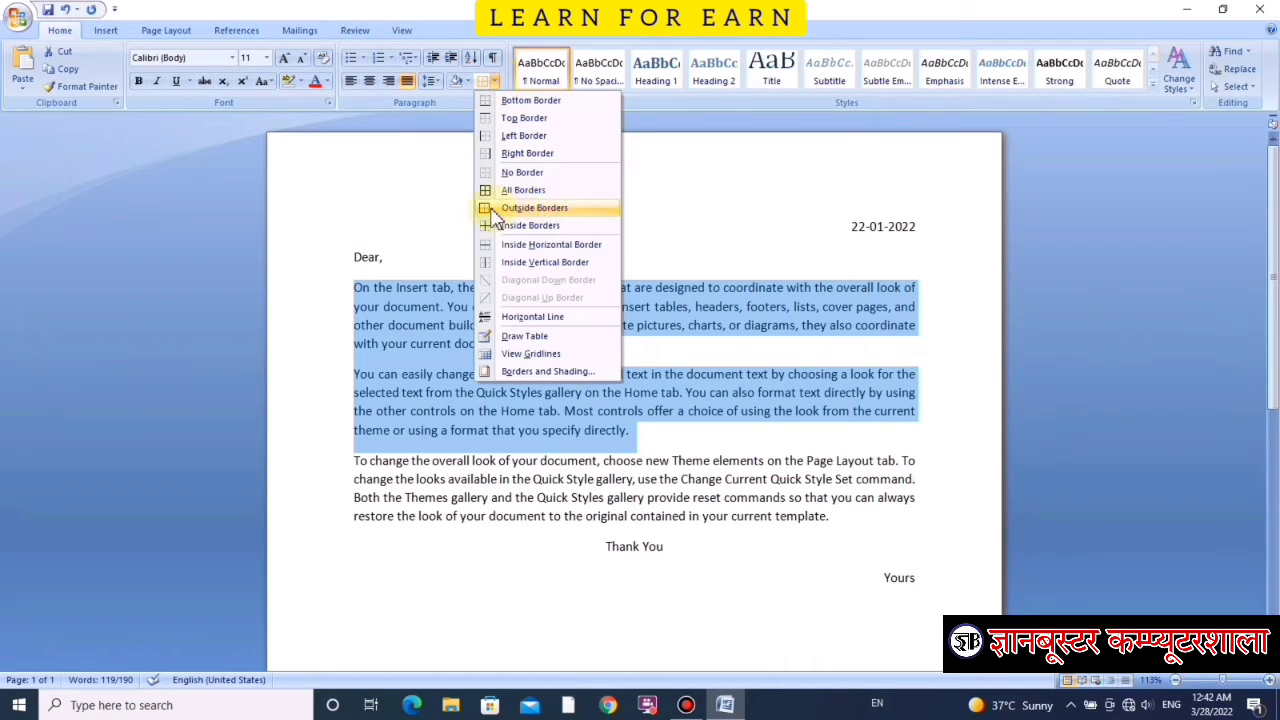
left_click(522, 210)
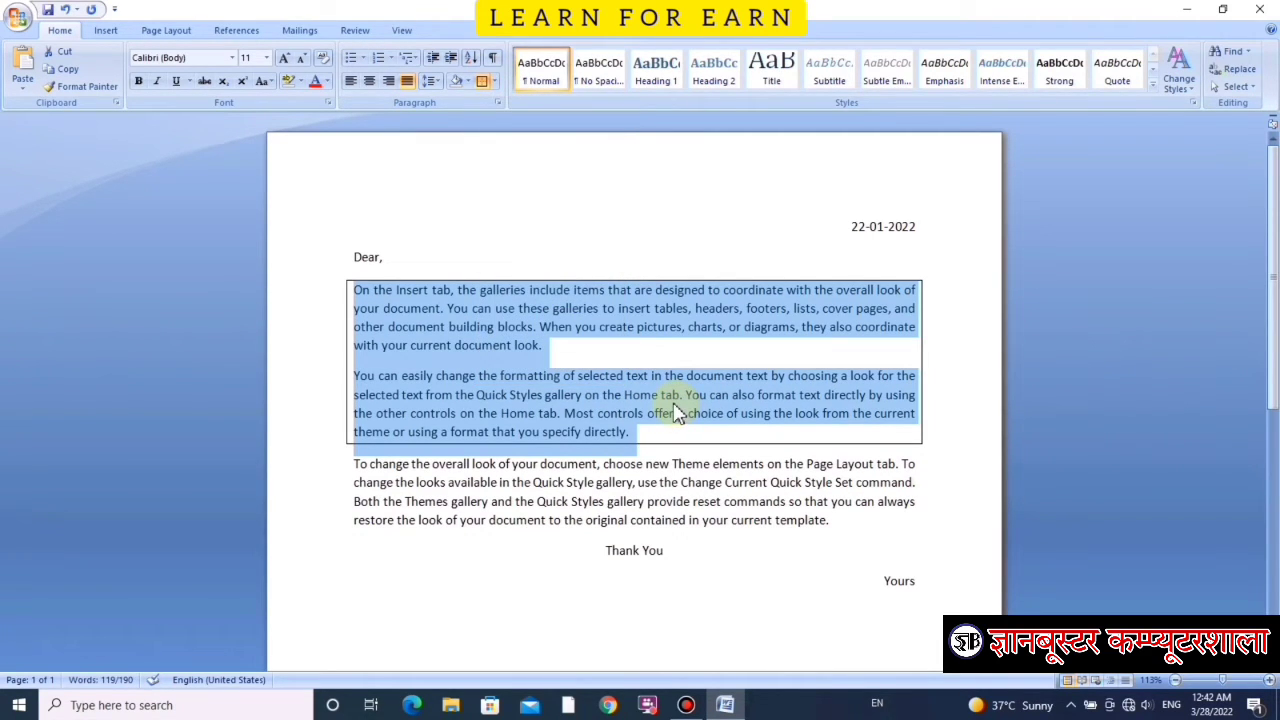
left_click(494, 81)
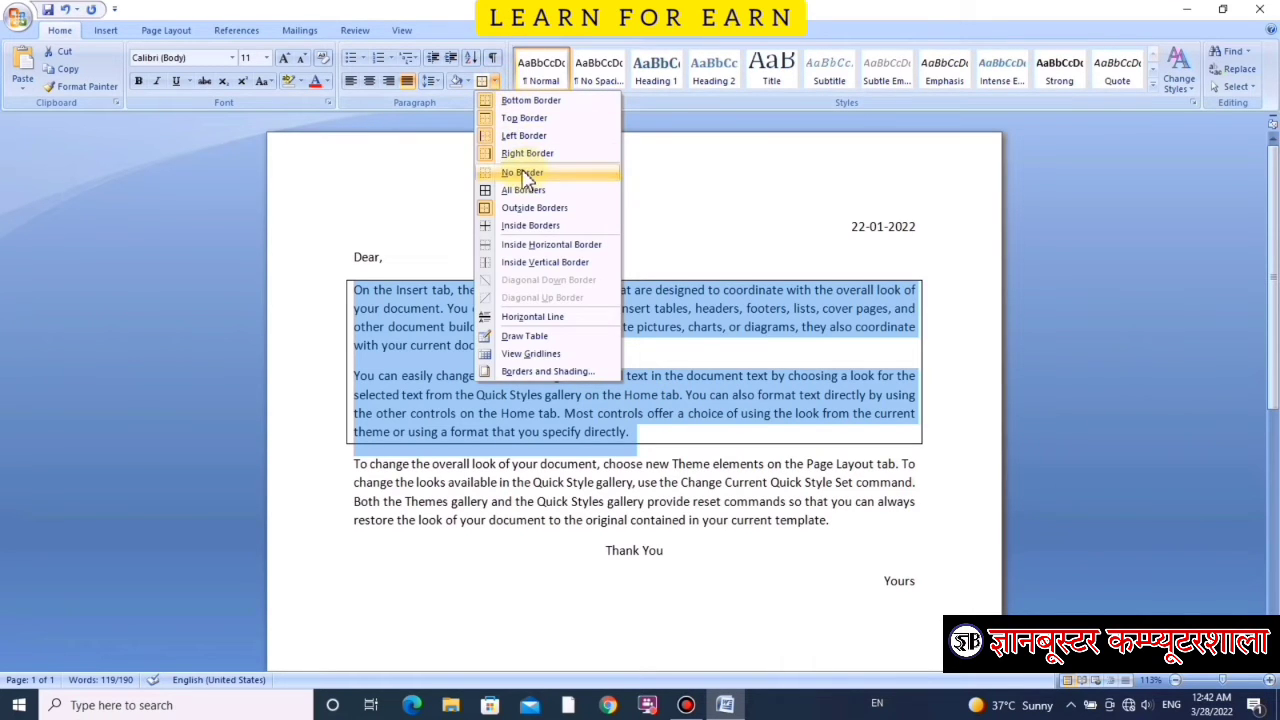
left_click(522, 173)
left_click(494, 81)
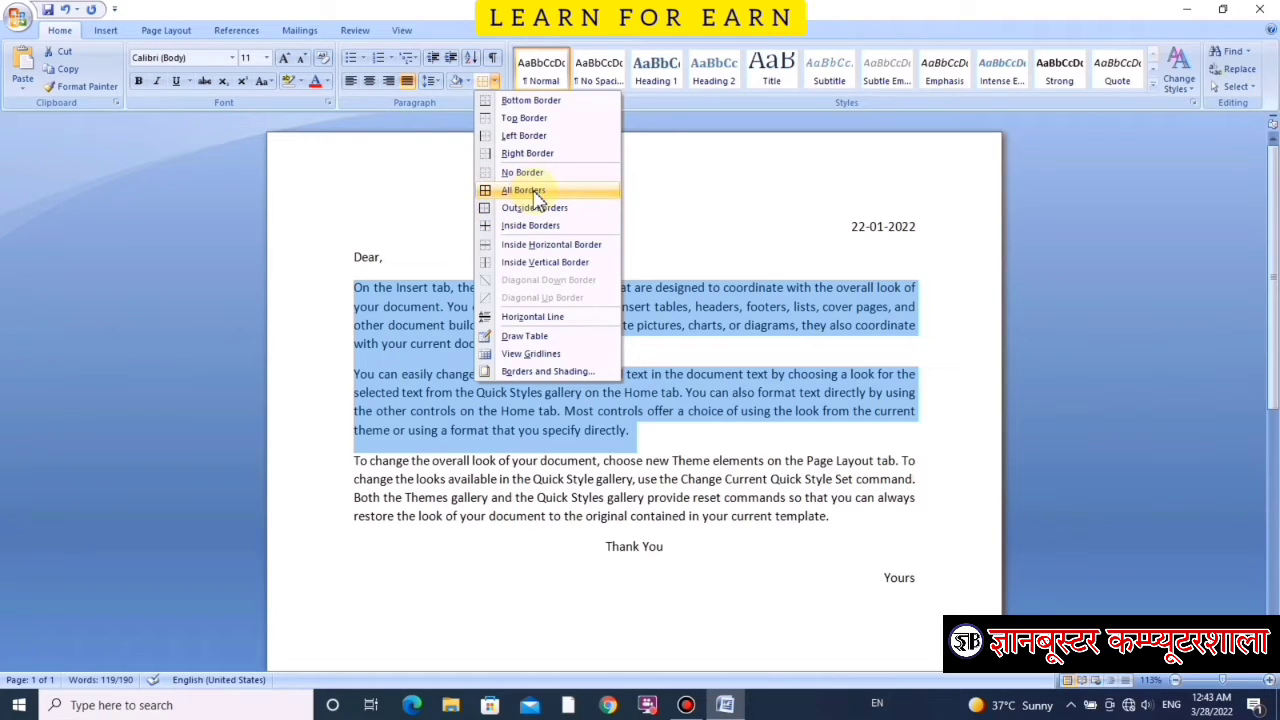
left_click(524, 190)
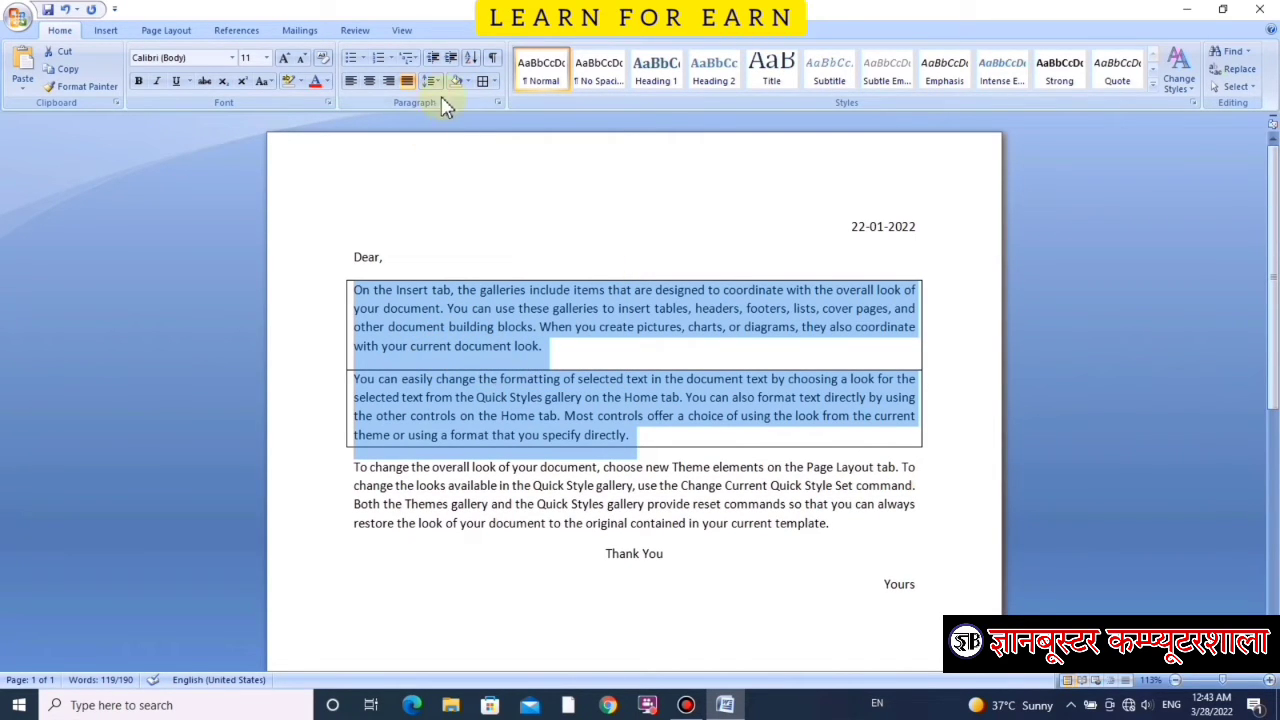
left_click(494, 82)
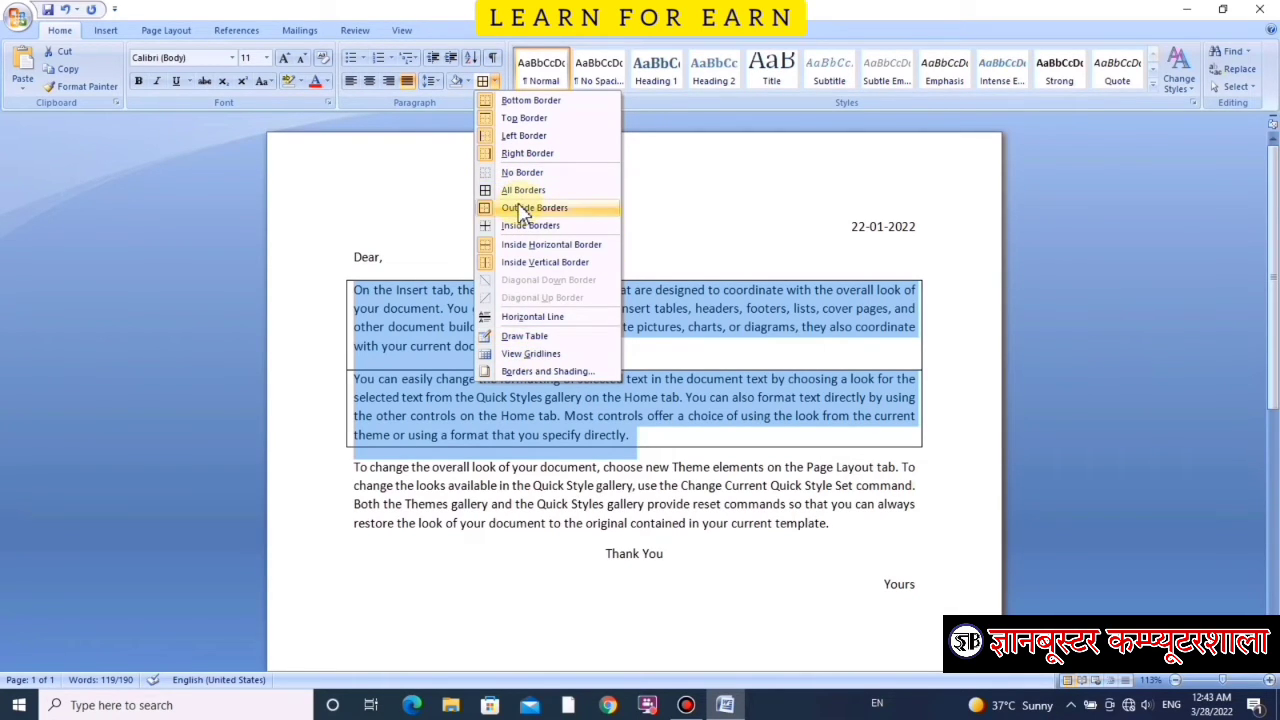
left_click(530, 172)
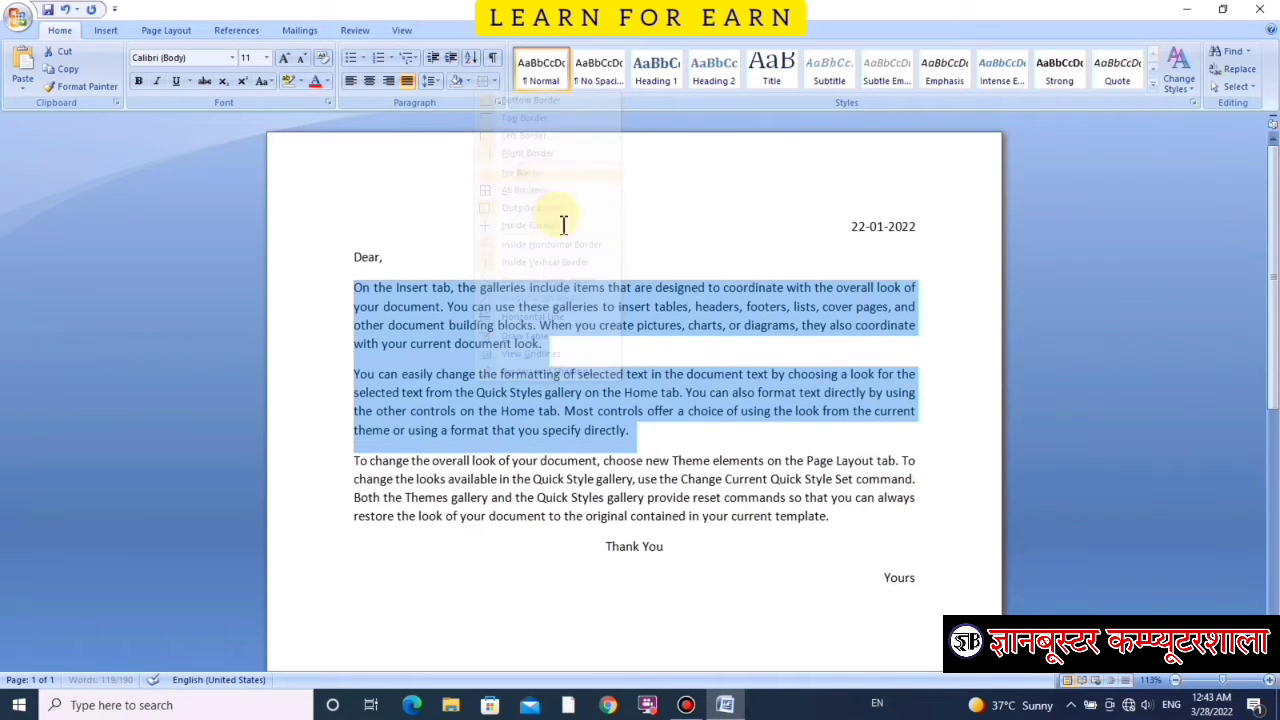
left_click(576, 378)
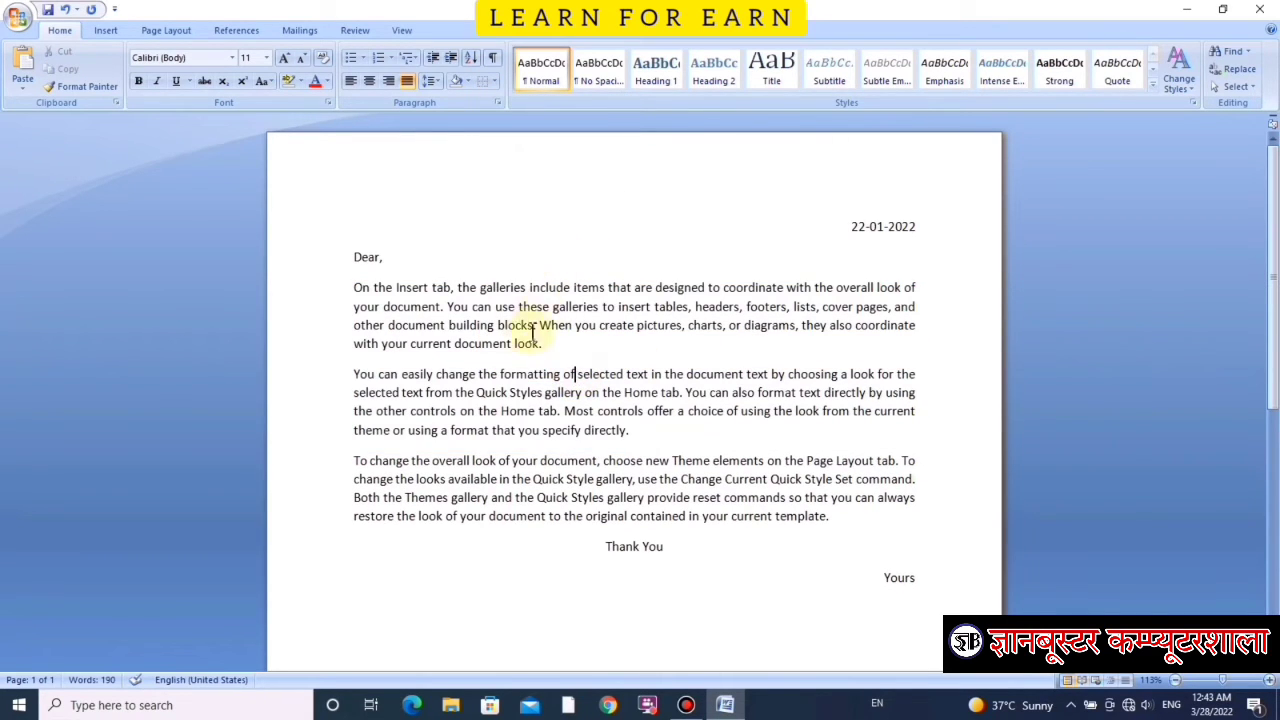
left_click(469, 398)
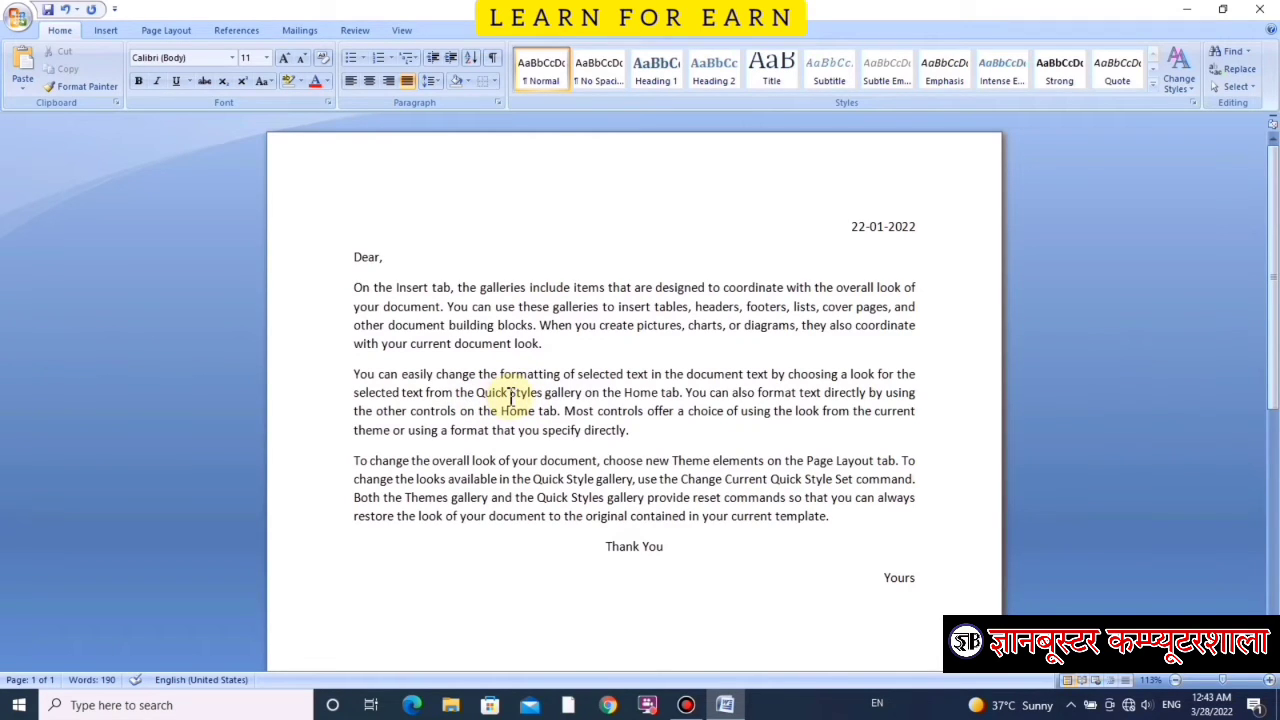
left_click(453, 60)
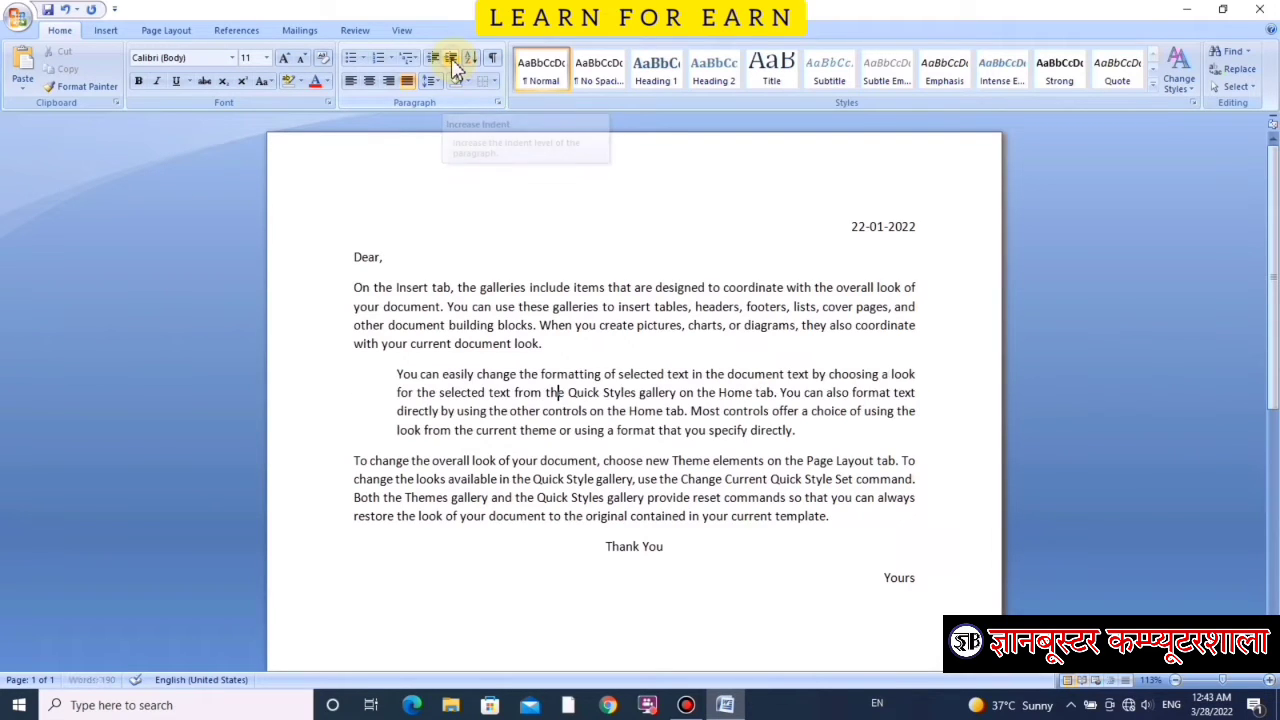
left_click(453, 60)
left_click(453, 60)
left_click(453, 60)
left_click(453, 60)
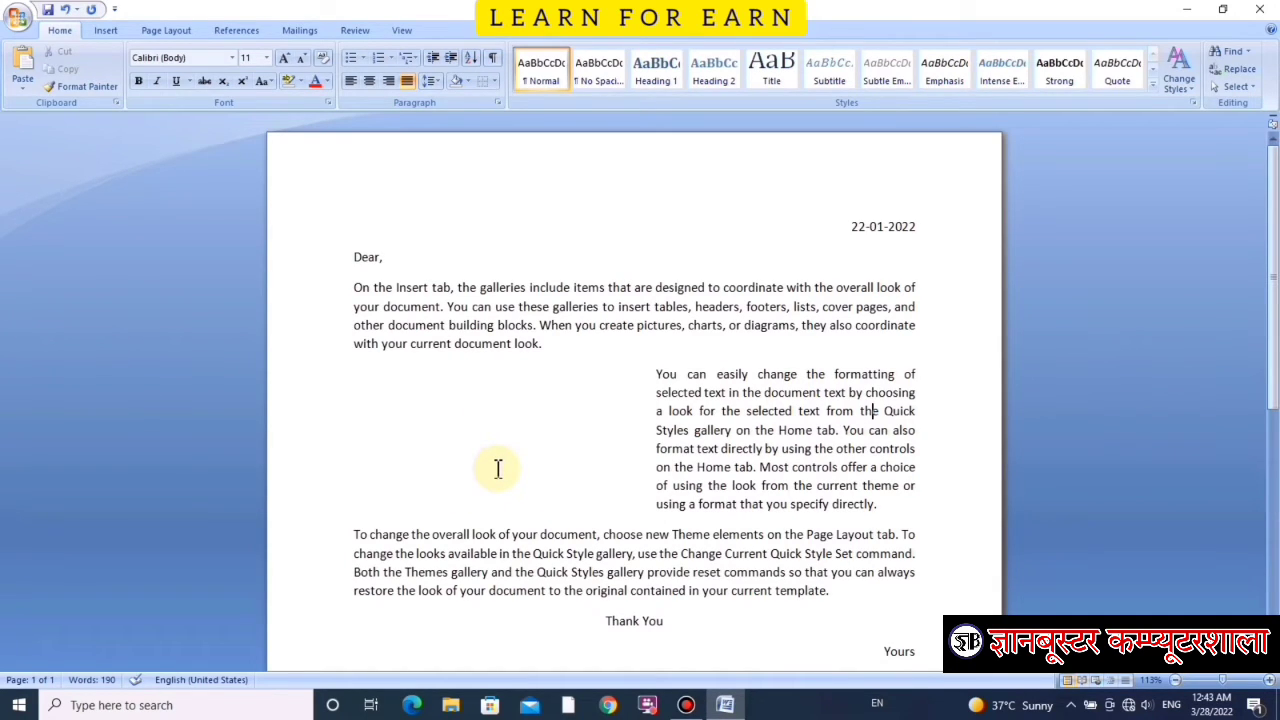
left_click(437, 63)
left_click(437, 63)
left_click(437, 63)
left_click(437, 63)
left_click(437, 63)
left_click(437, 63)
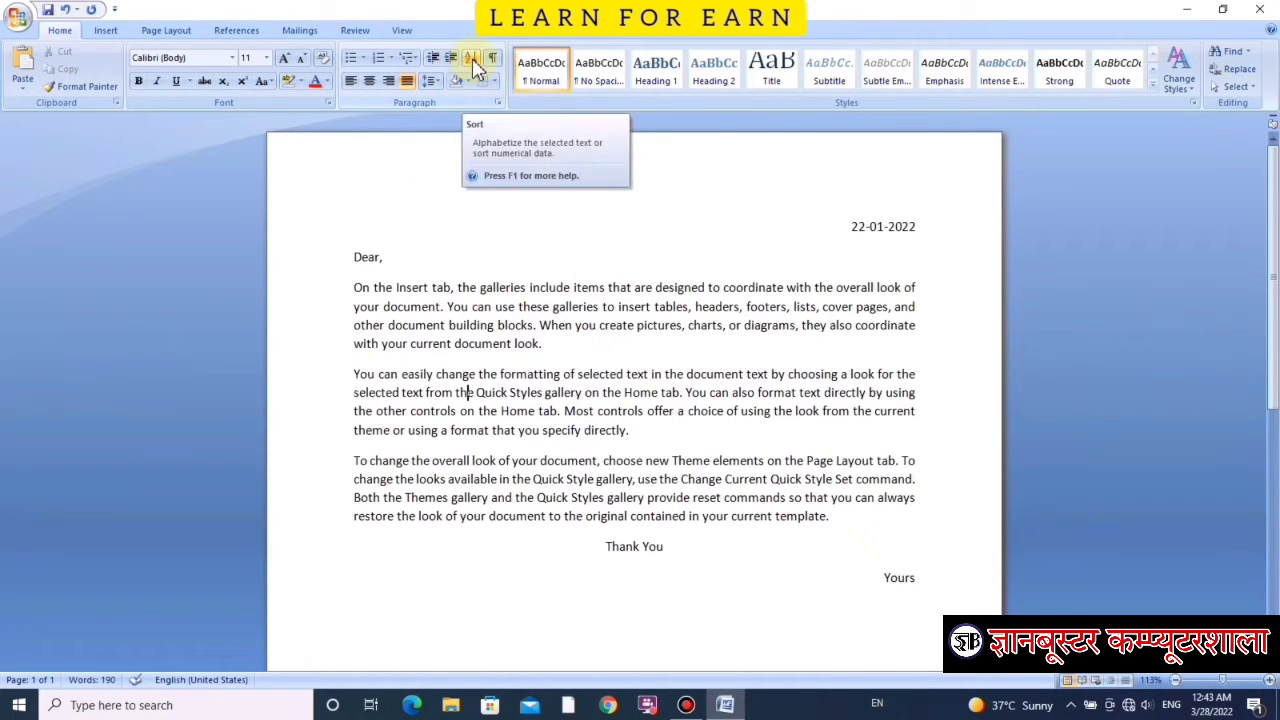
Step: Select all the letter's text with Ctrl+A and delete it
key("ctrl+a")
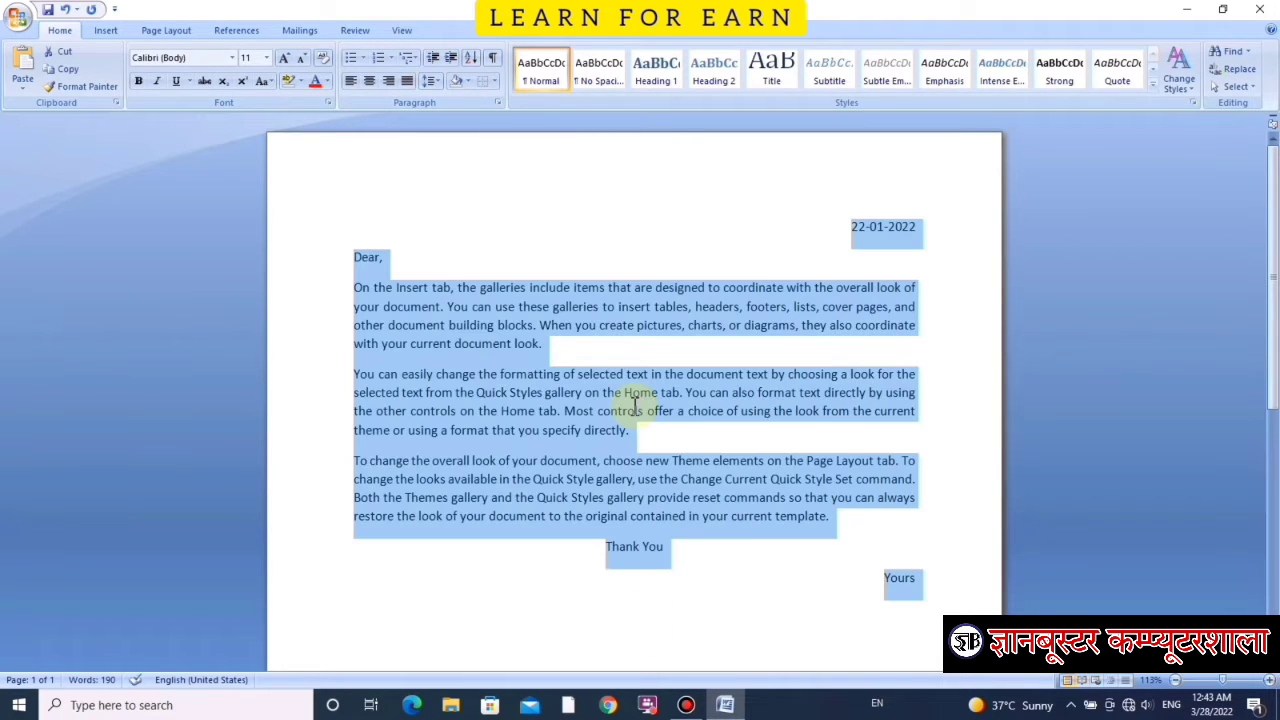
key("Delete")
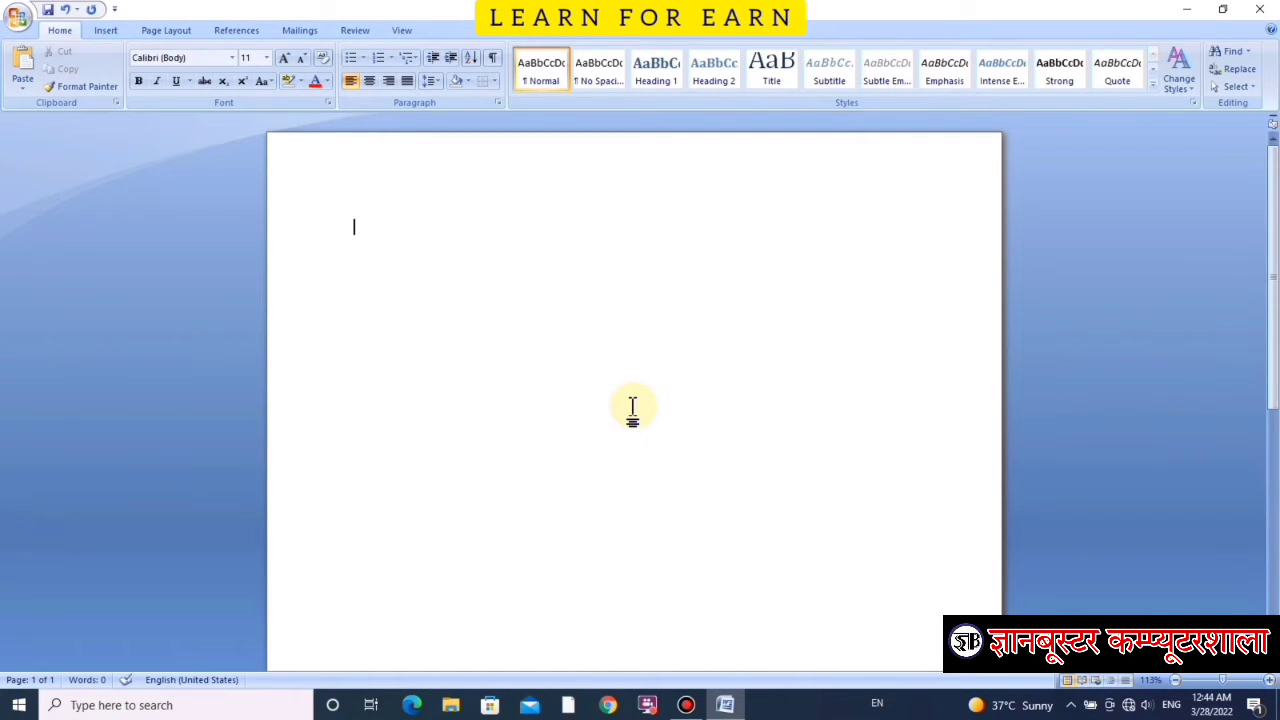
Step: Type the eleven names from Sunil to Baman, one per line
type("Sunil")
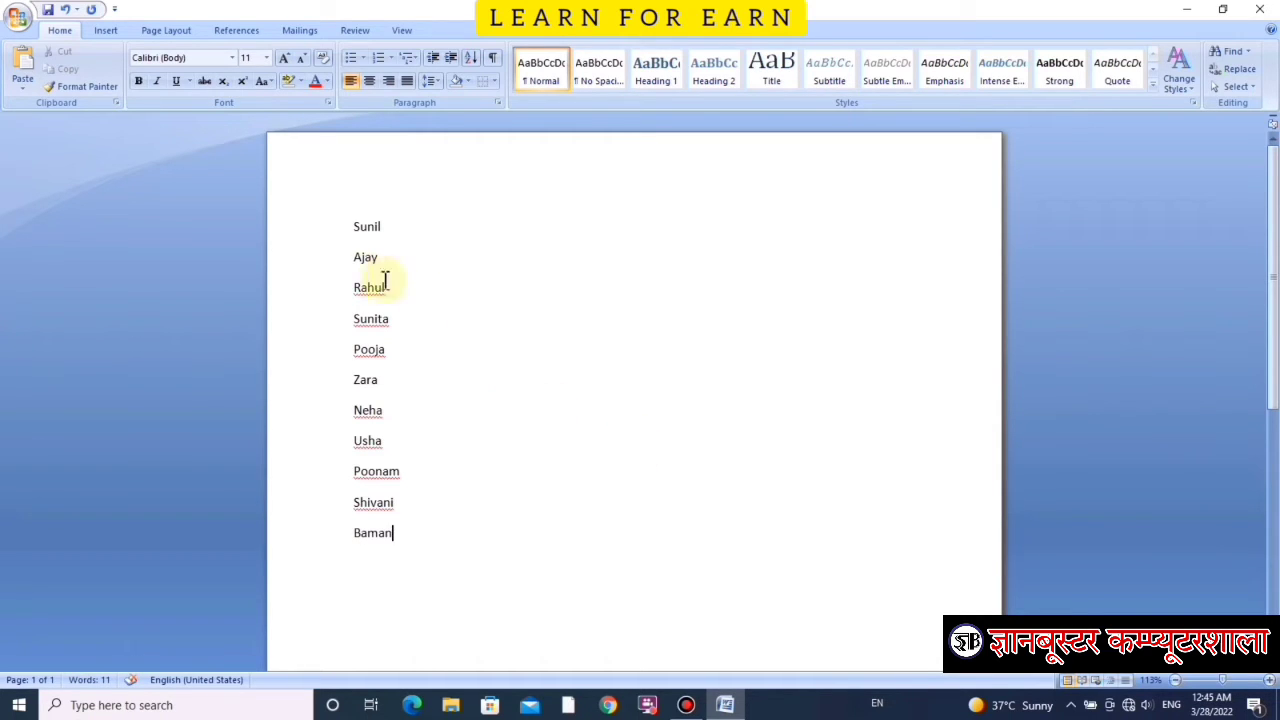
left_click(329, 226)
Step: Select all eleven names and sort them in ascending alphabetical order
left_click_drag(329, 290, 335, 540)
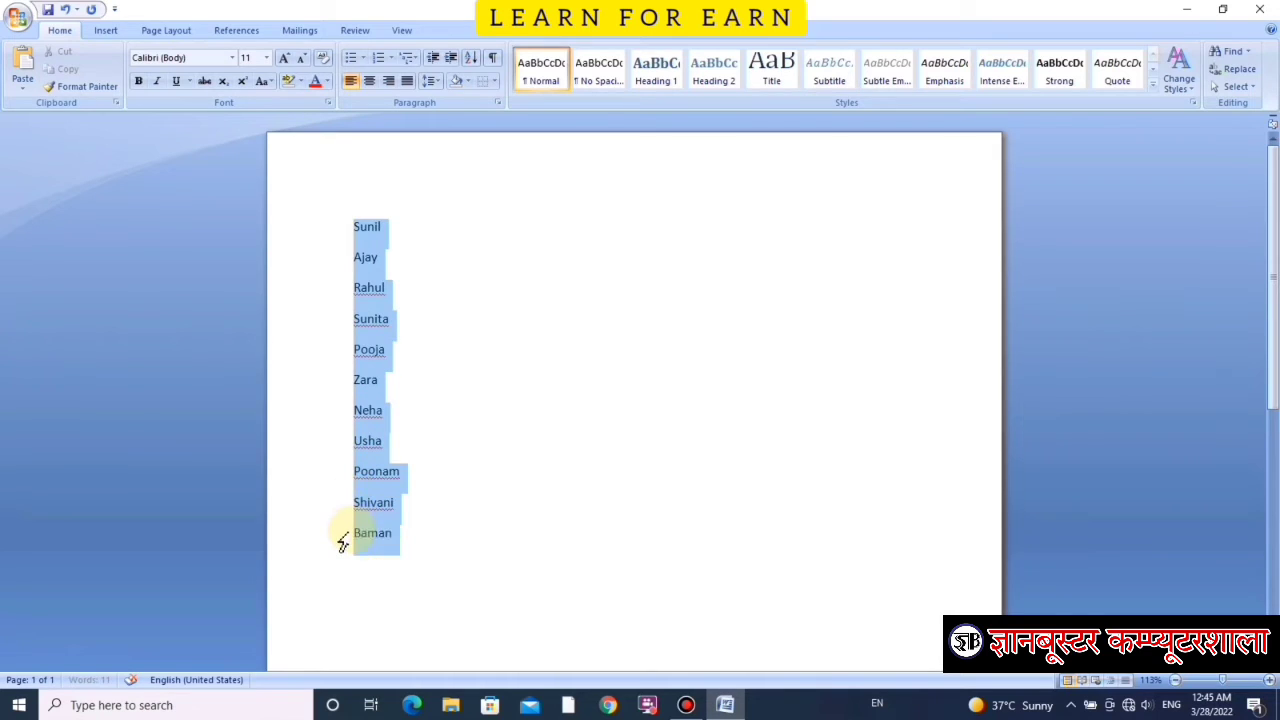
left_click(471, 60)
mouse_move(688, 184)
left_mouse_down()
mouse_move(760, 150)
mouse_move(728, 191)
left_mouse_up()
left_click(826, 222)
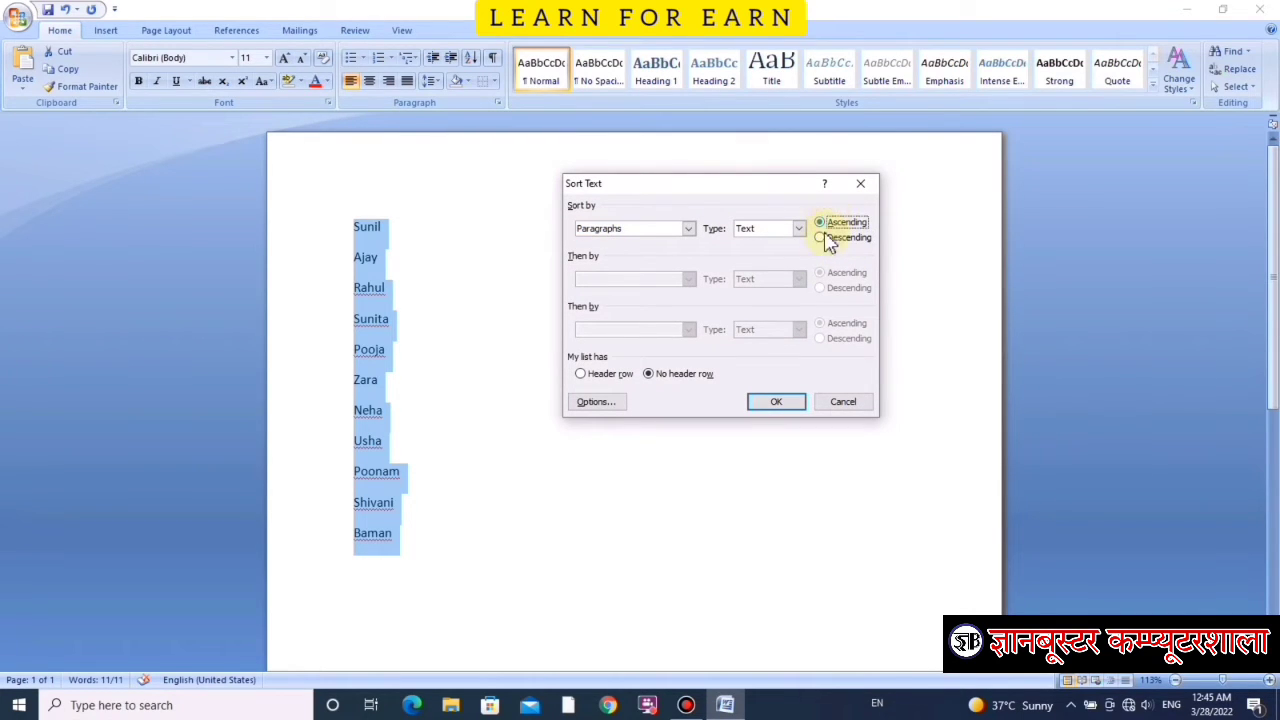
left_click(776, 401)
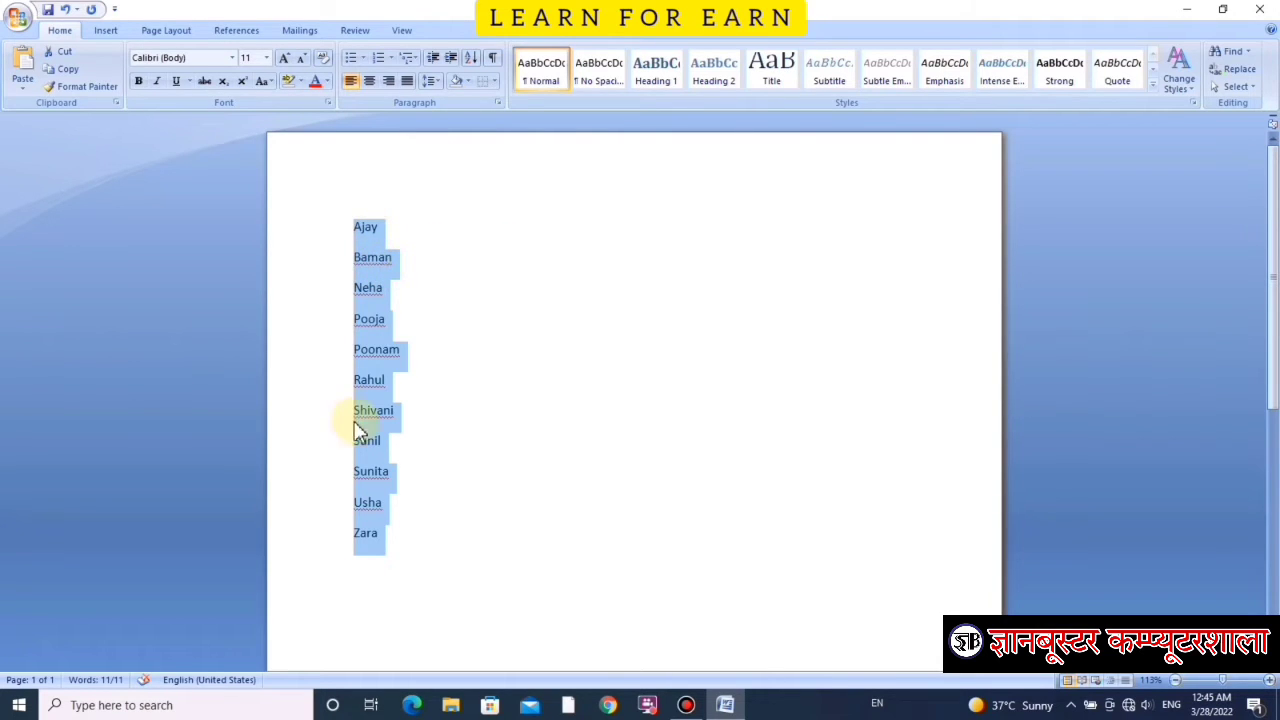
Step: Re-sort the names in descending order, from Zara down to Ajay
left_click(472, 58)
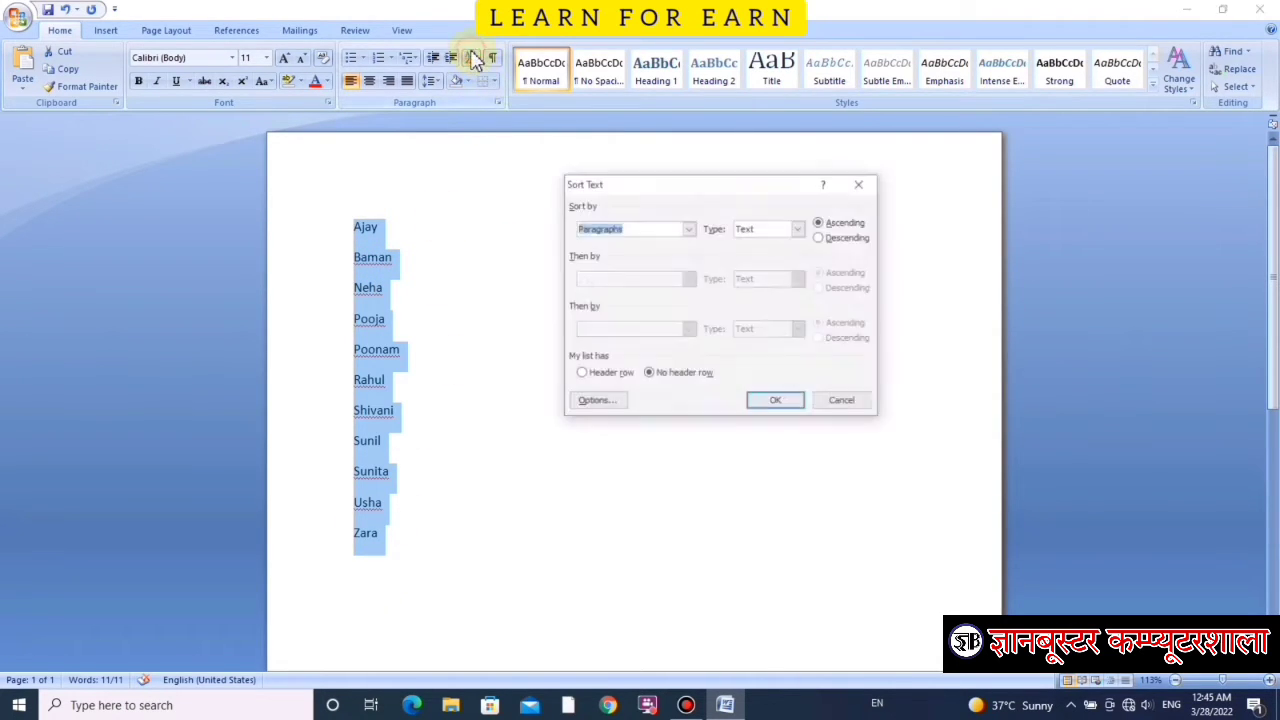
left_click(836, 240)
left_click(790, 402)
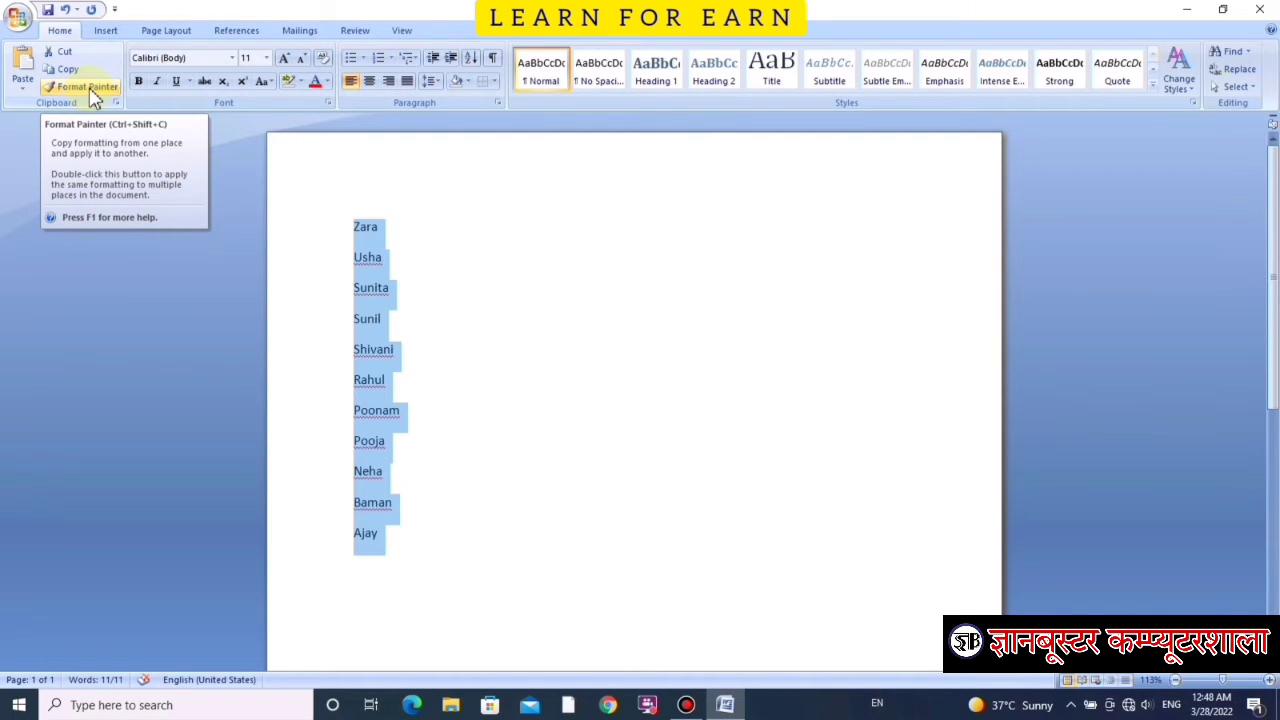
Step: Replace the names with Lesson1, Lesson2 and Lesson3 headings, each followed by =rand() sample paragraphs
key("Delete")
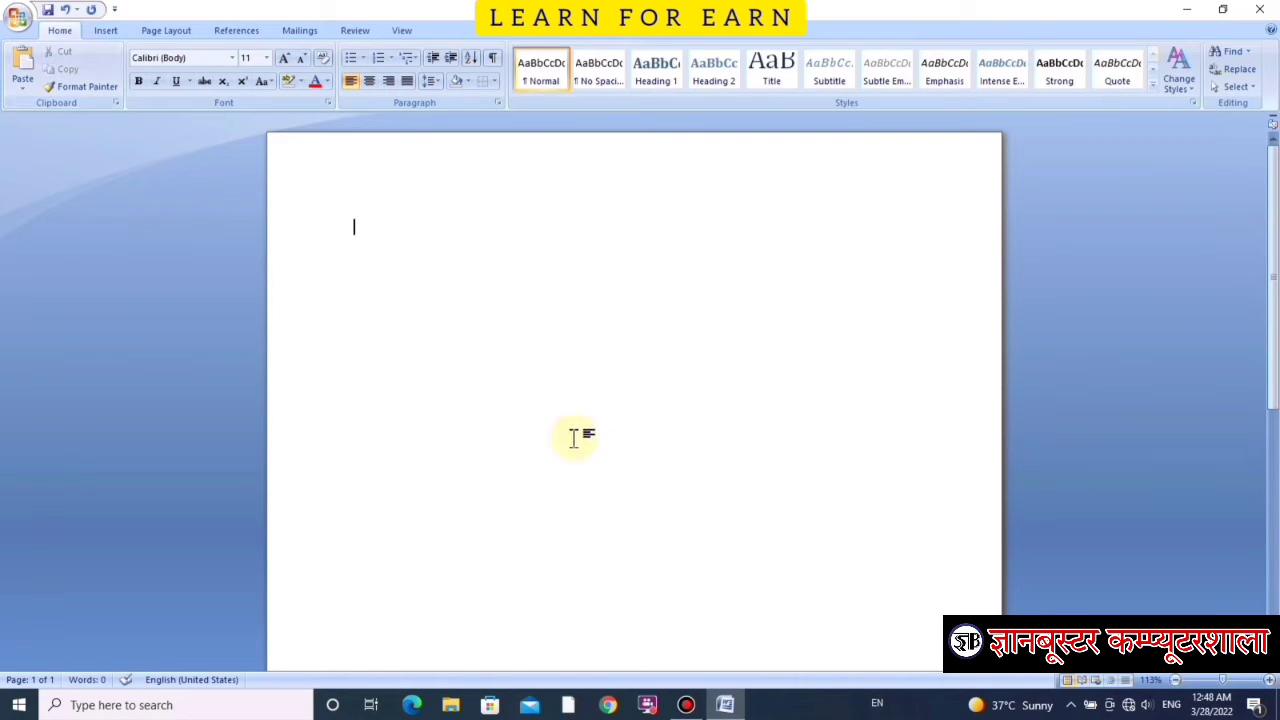
type("Lesson1")
type("=rand()")
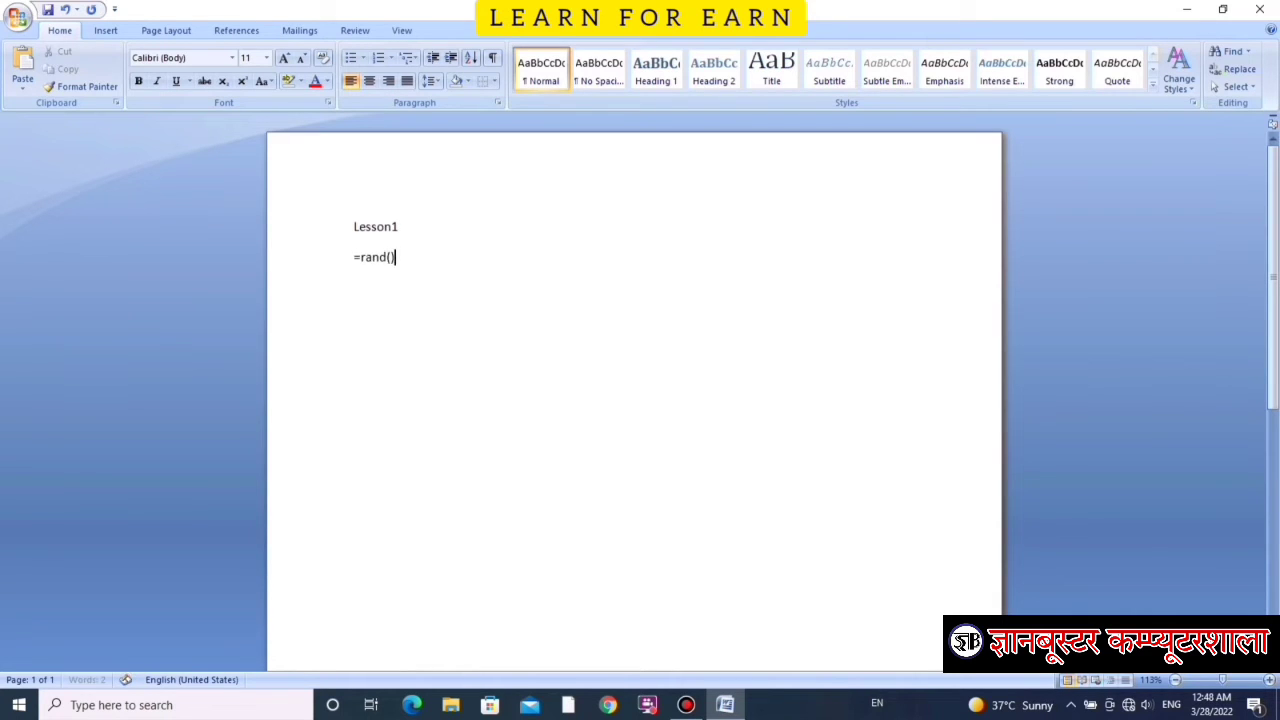
key("Return")
type("Lesson2")
type("=rand()")
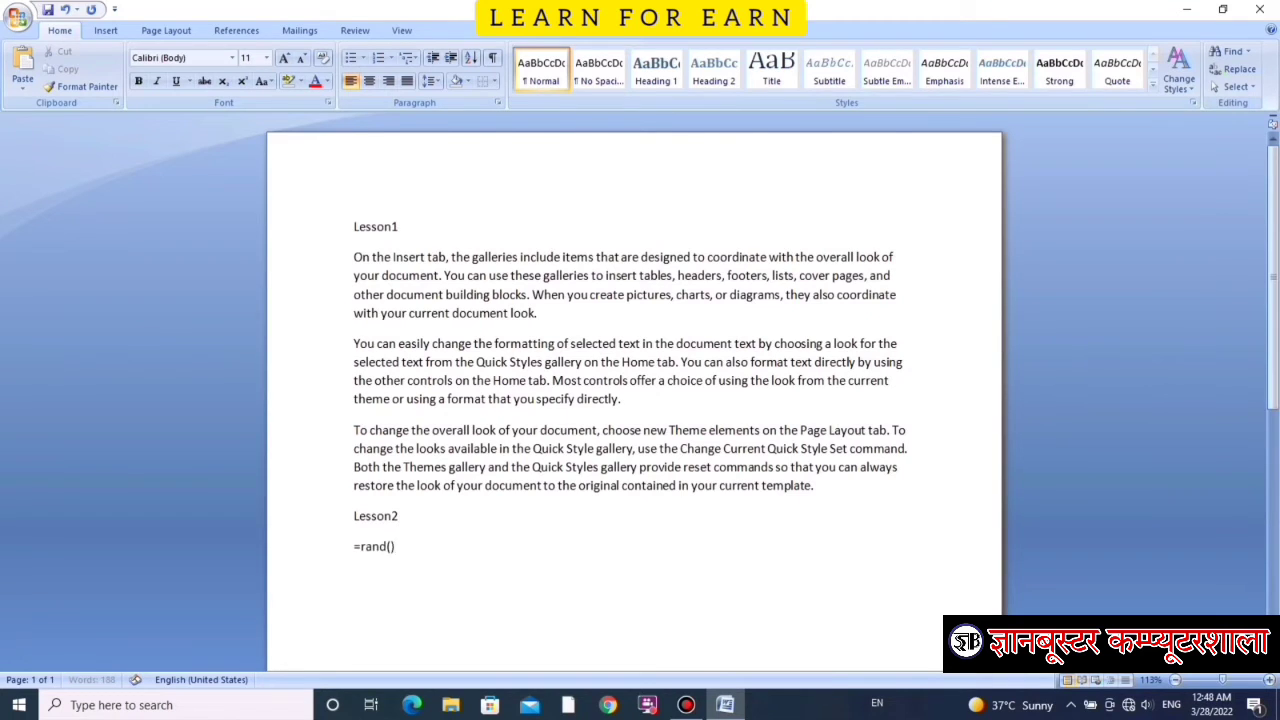
key("Return")
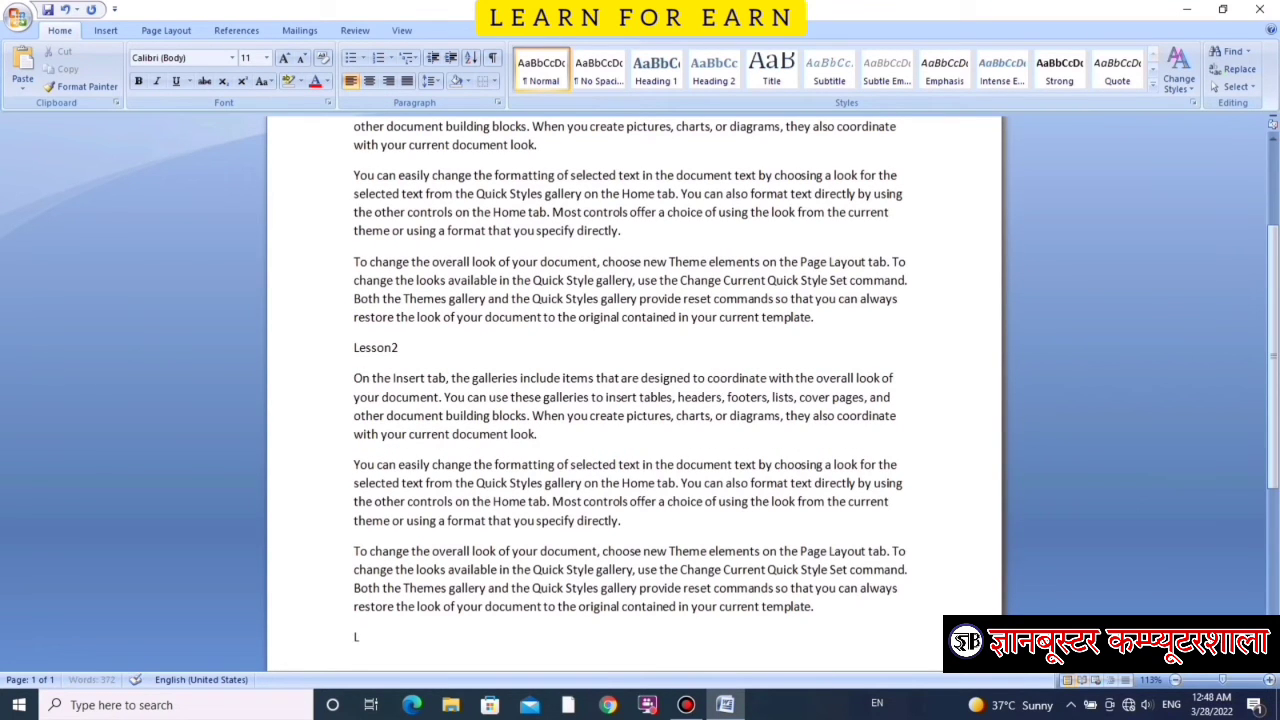
type("esson3")
type("=rand()")
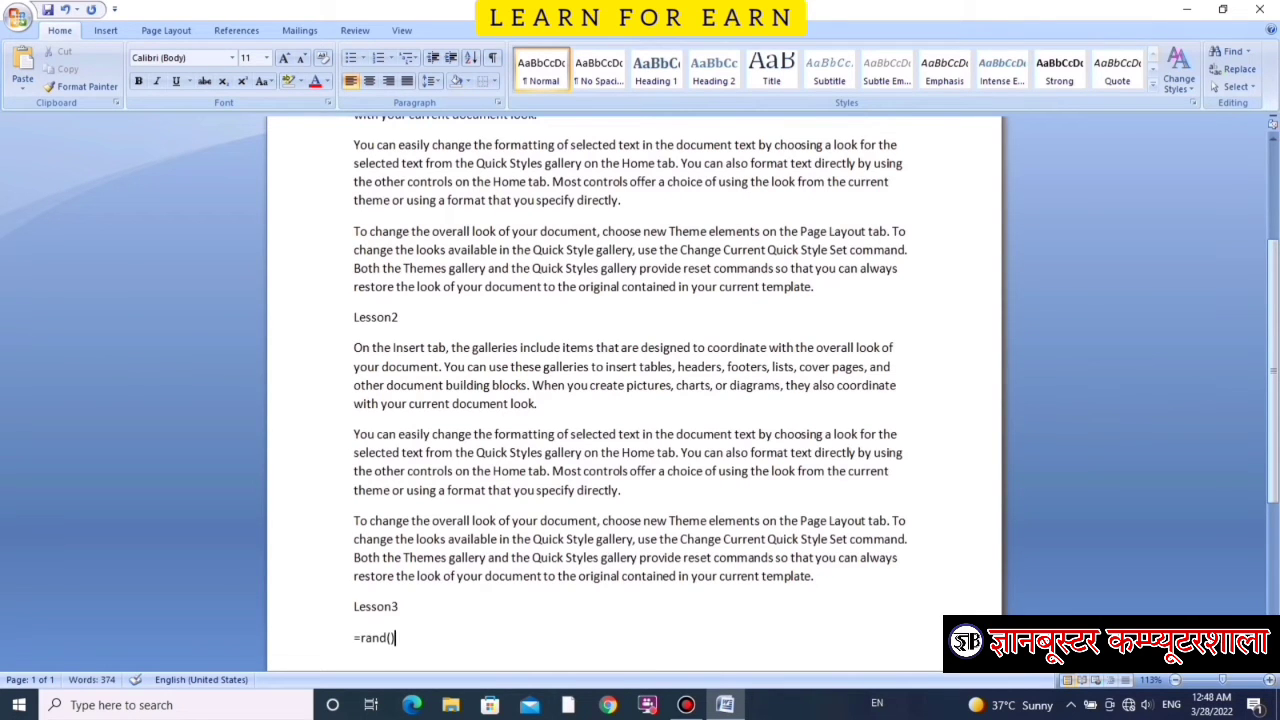
key("Return")
scroll(763, 563, "up", 5)
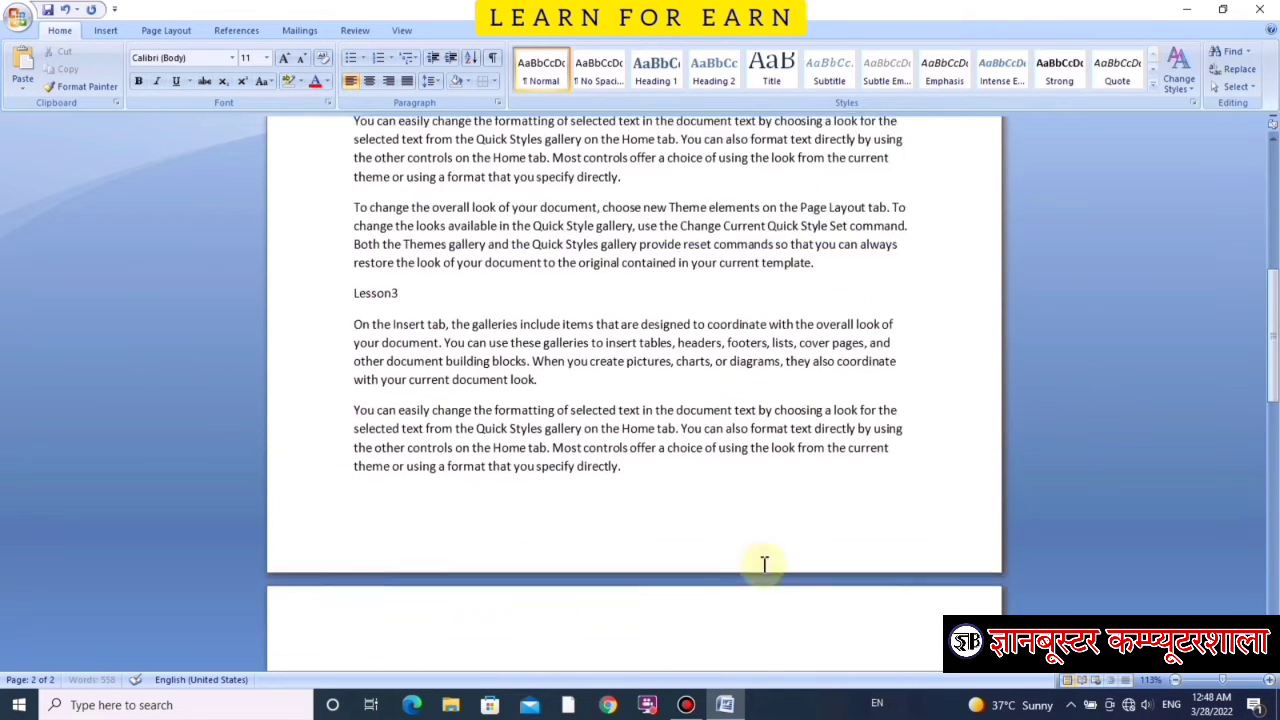
scroll(700, 580, "up", 5)
scroll(641, 601, "up", 5)
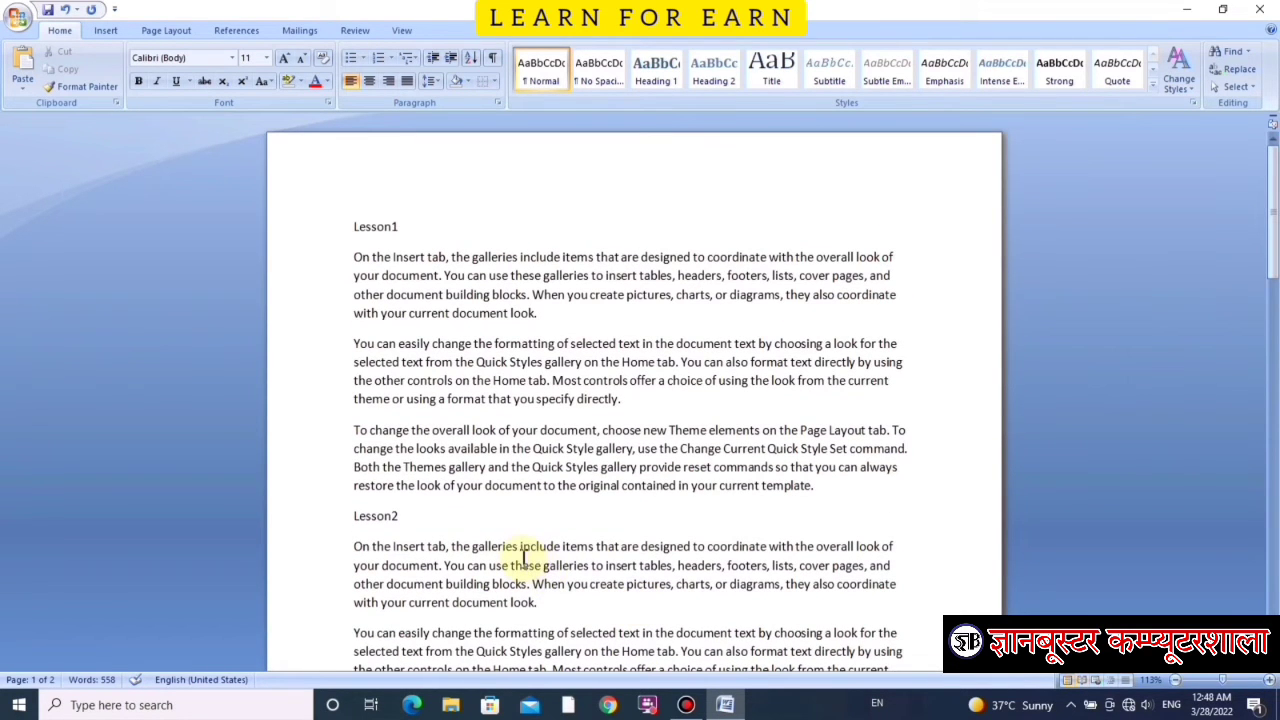
Step: Make the Lesson1 heading larger, bold, italic, underlined, centred and all capitals
left_click(452, 313)
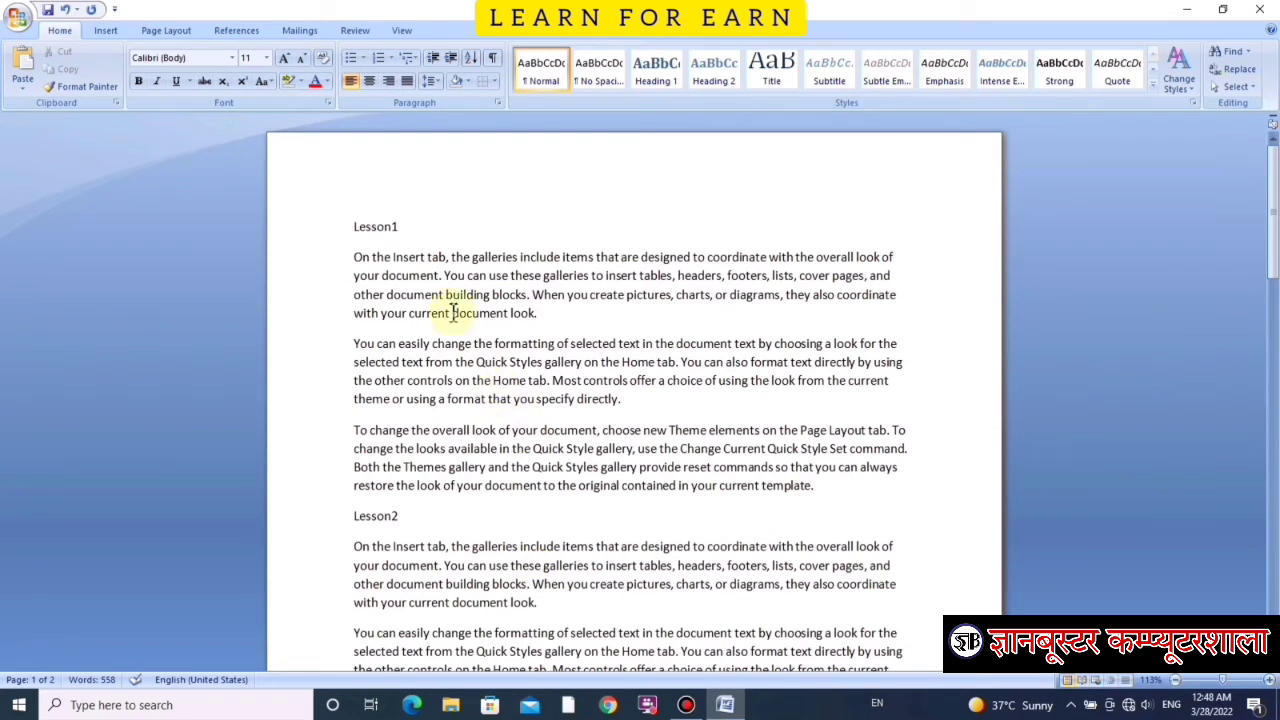
left_click(335, 236)
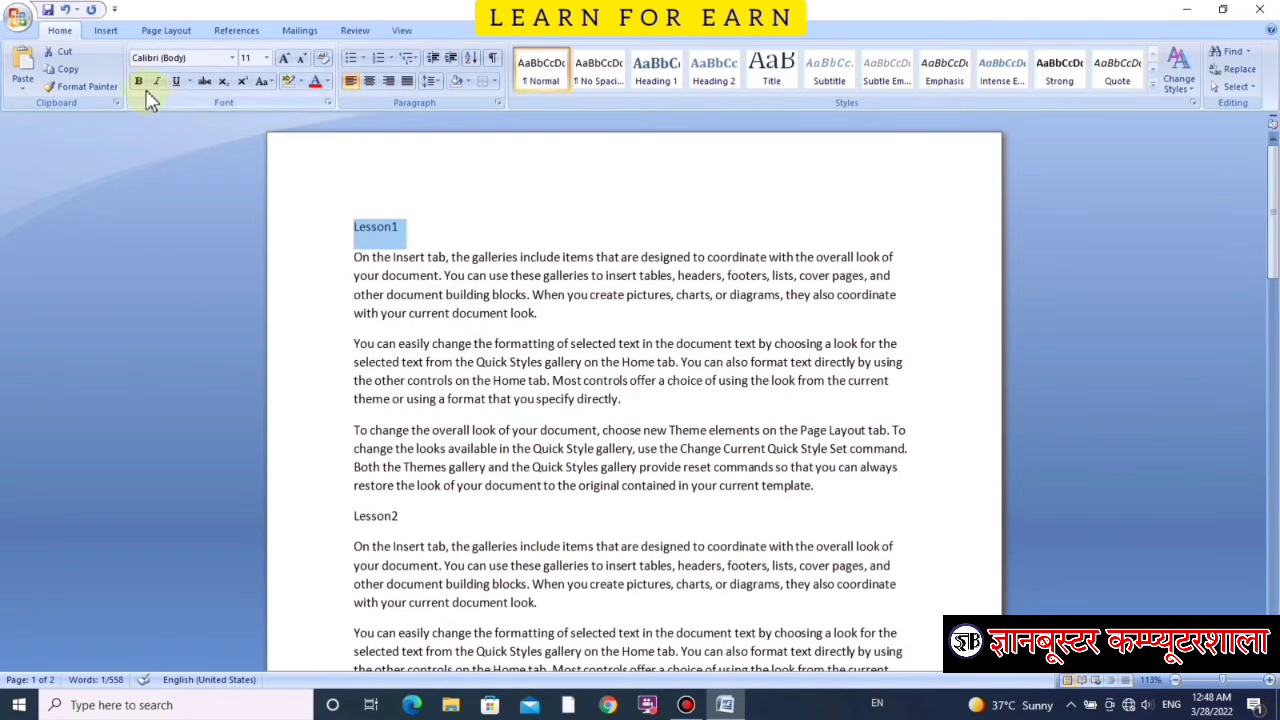
left_click(285, 60)
left_click(285, 60)
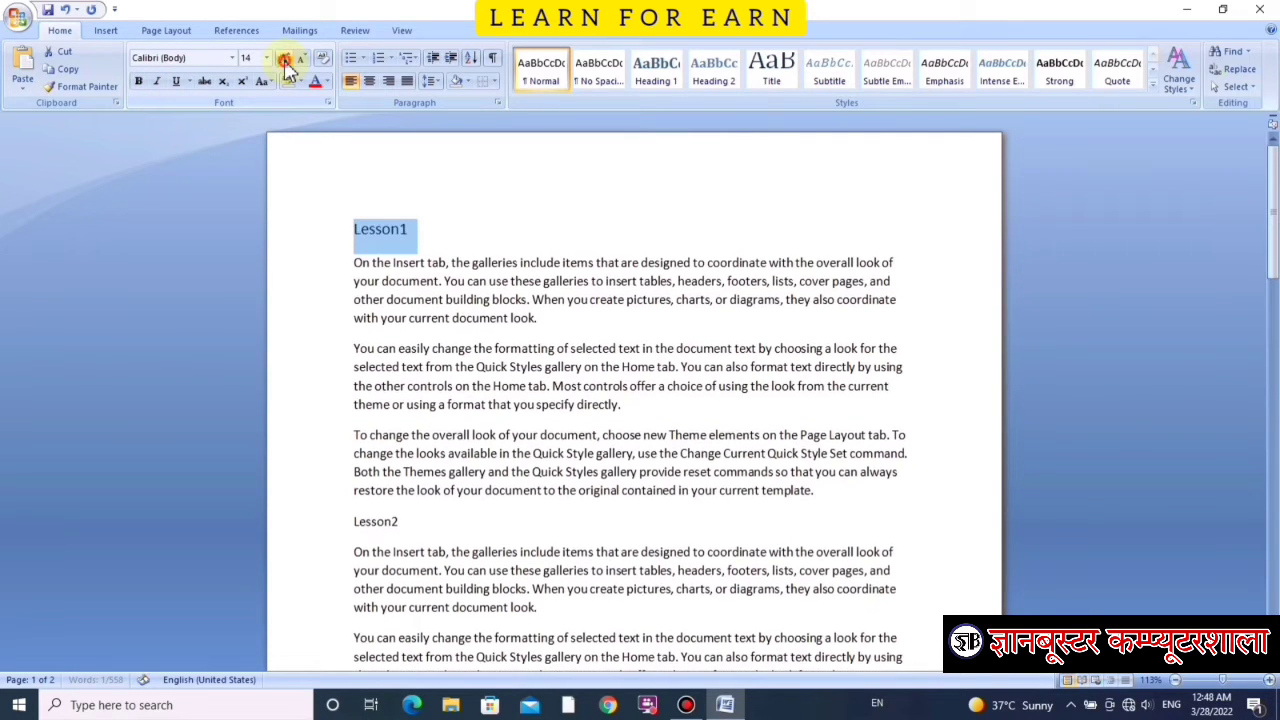
left_click(285, 60)
left_click(285, 60)
left_click(285, 60)
left_click(137, 84)
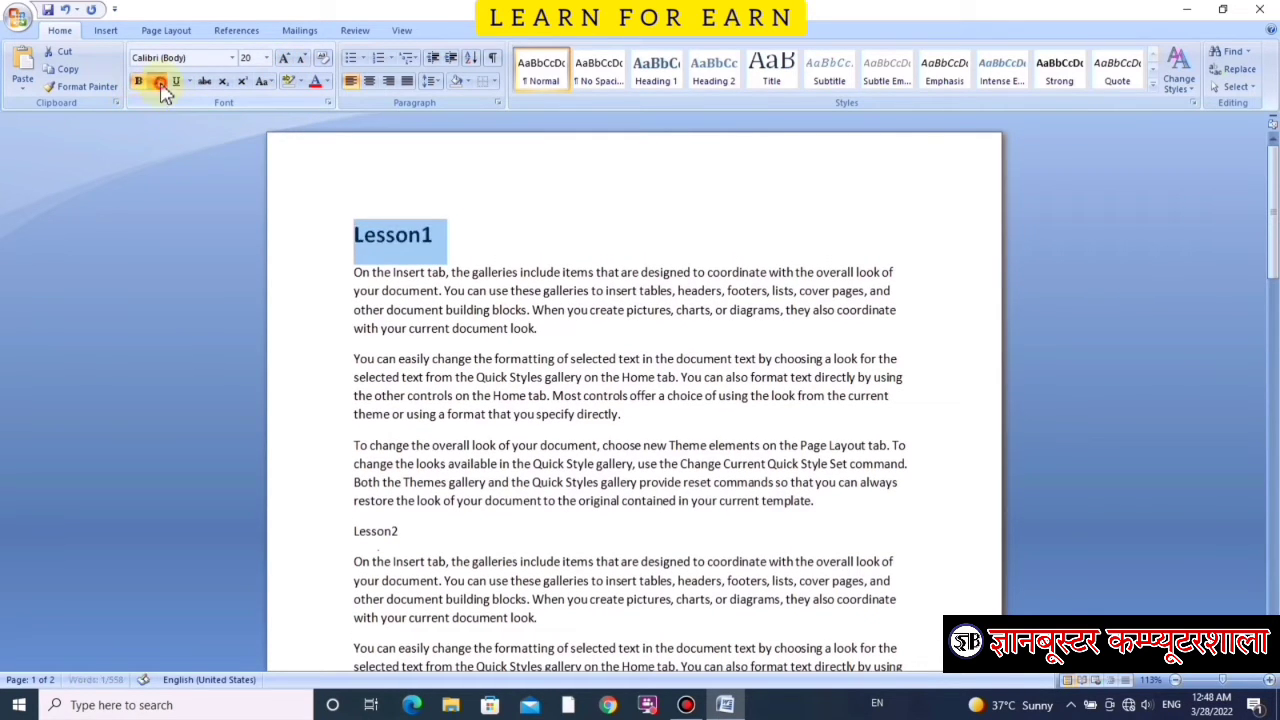
left_click(156, 81)
left_click(175, 81)
left_click(369, 81)
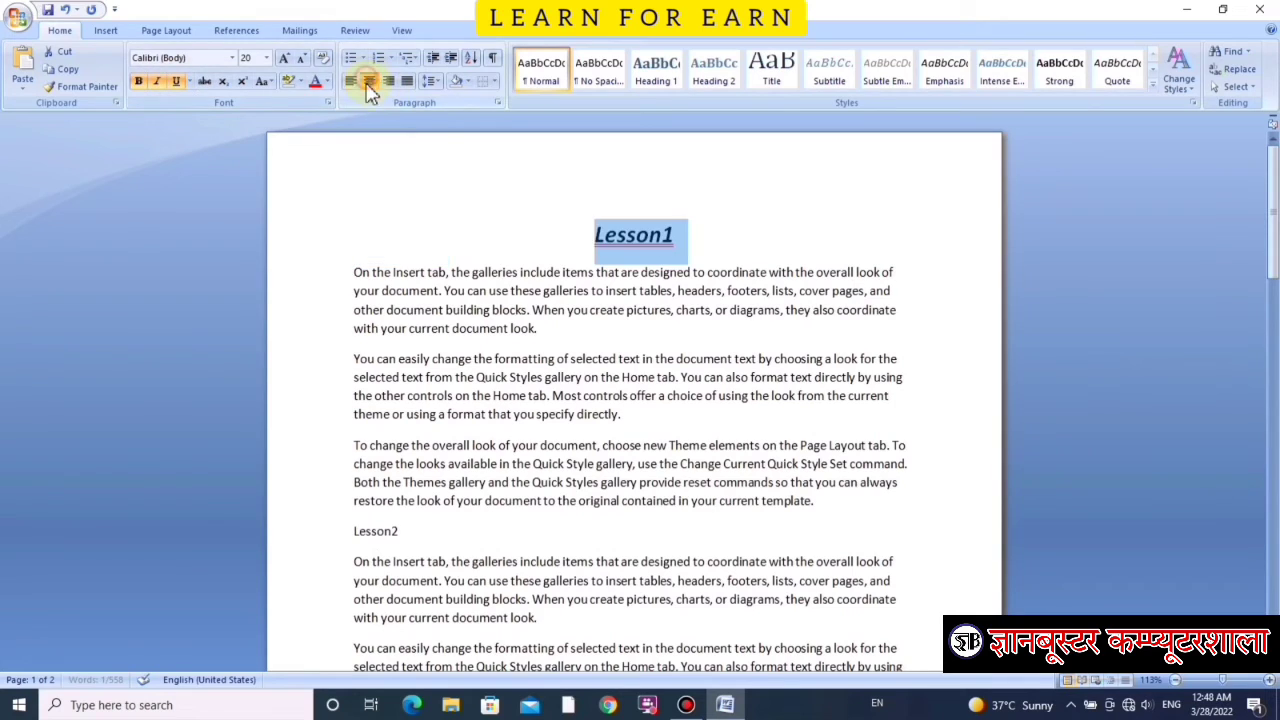
left_click(262, 88)
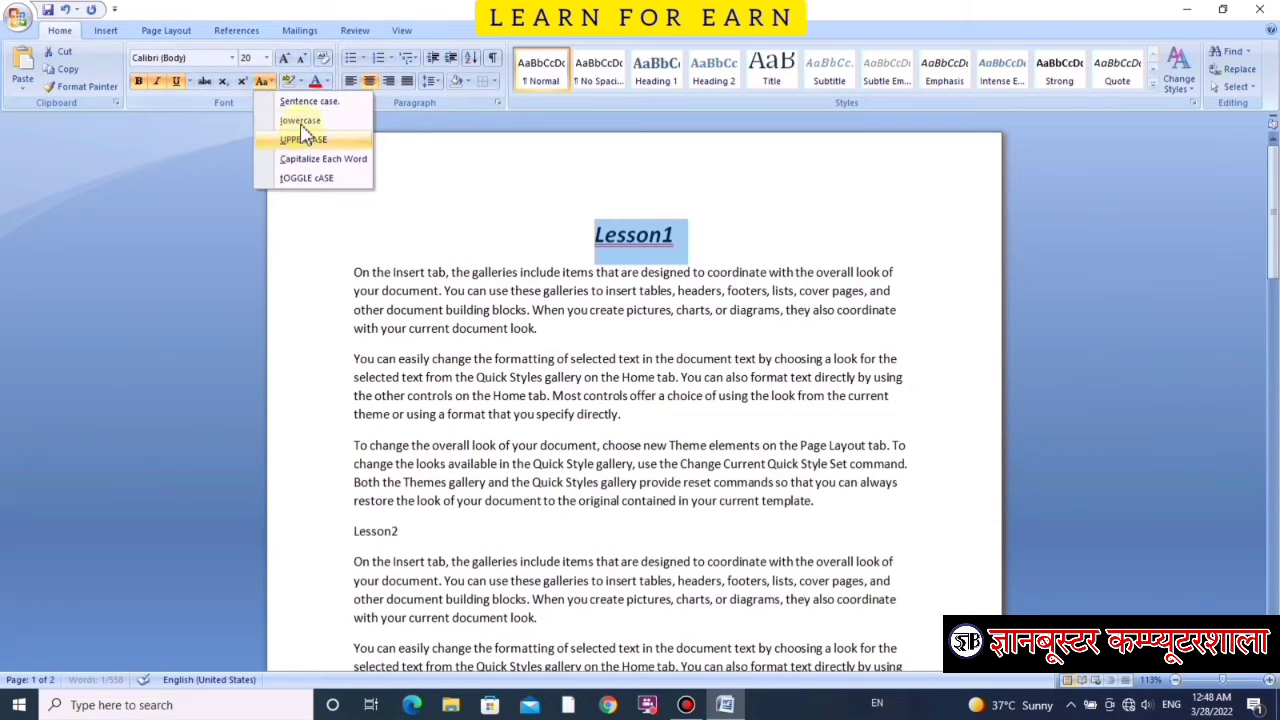
left_click(300, 138)
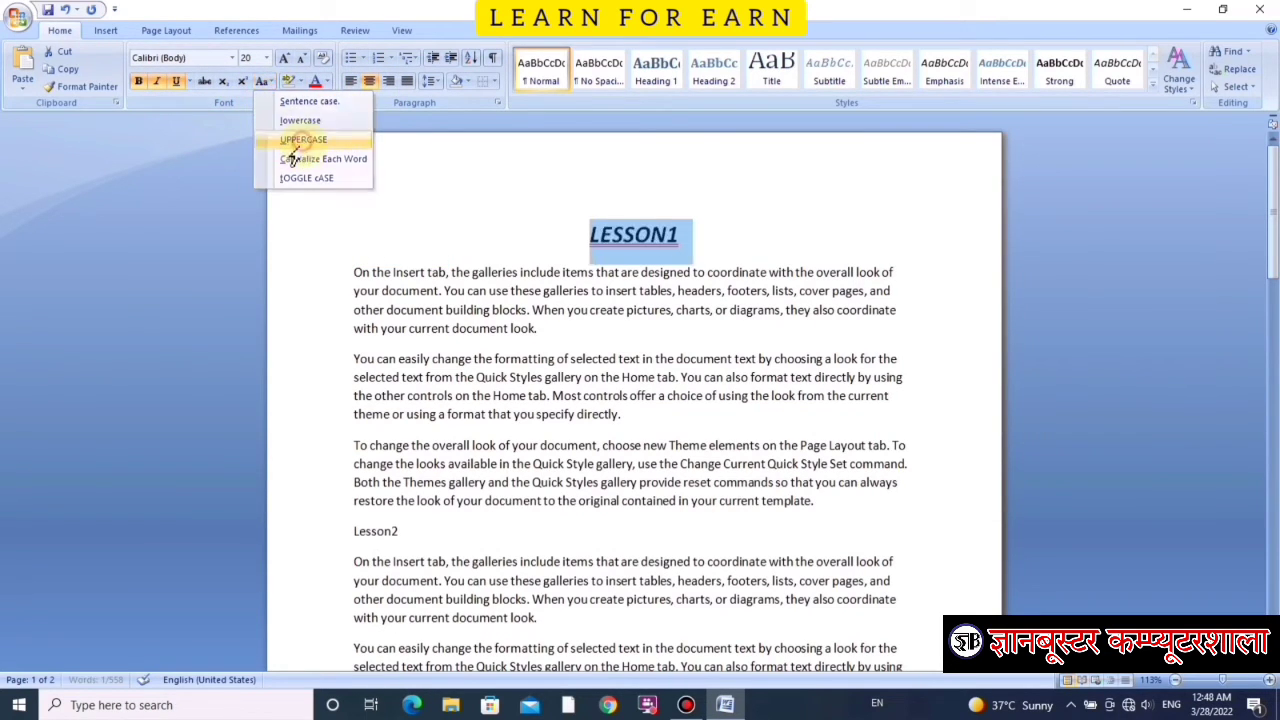
Step: Colour LESSON1 red and shade its paragraph blue
left_click(327, 84)
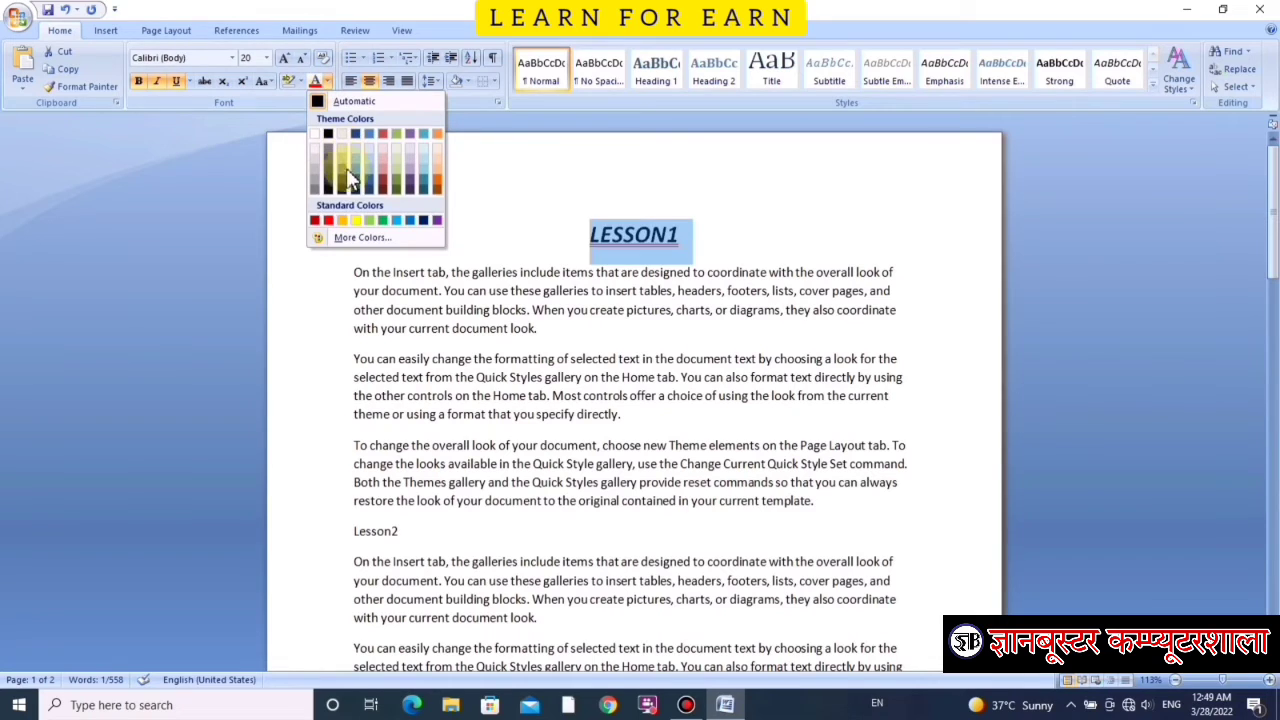
left_click(314, 221)
left_click(616, 234)
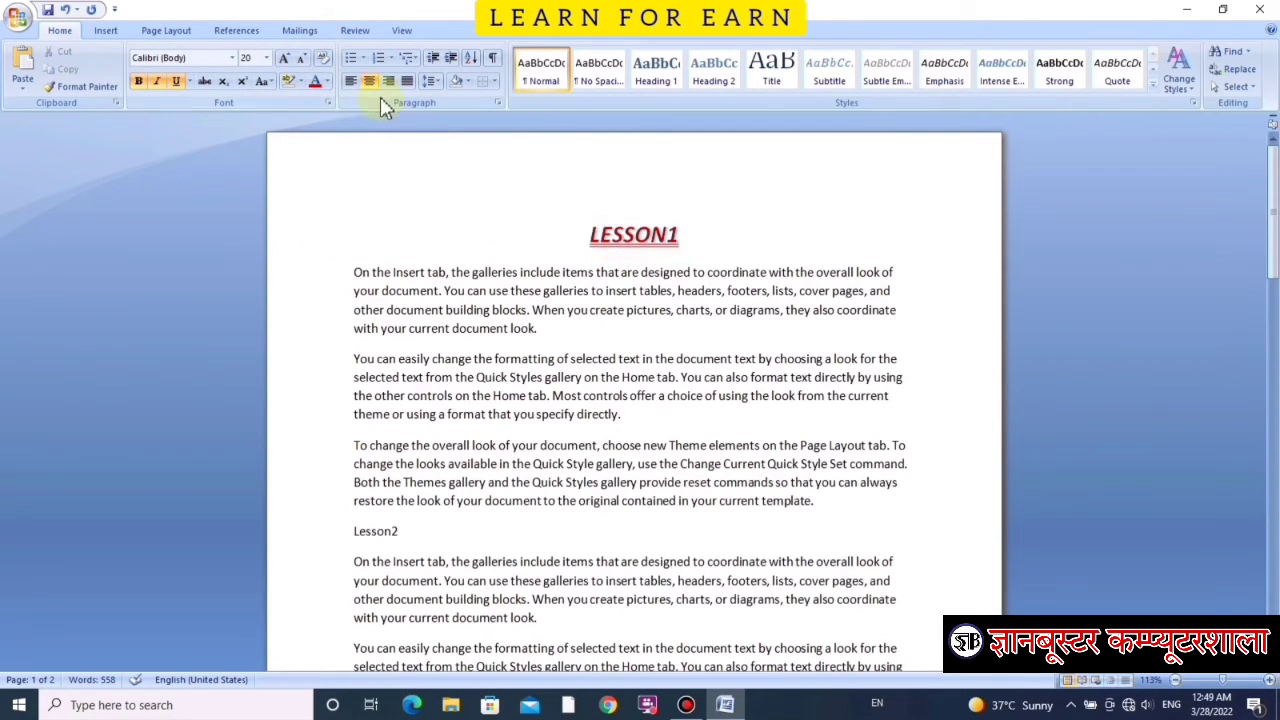
left_click(465, 84)
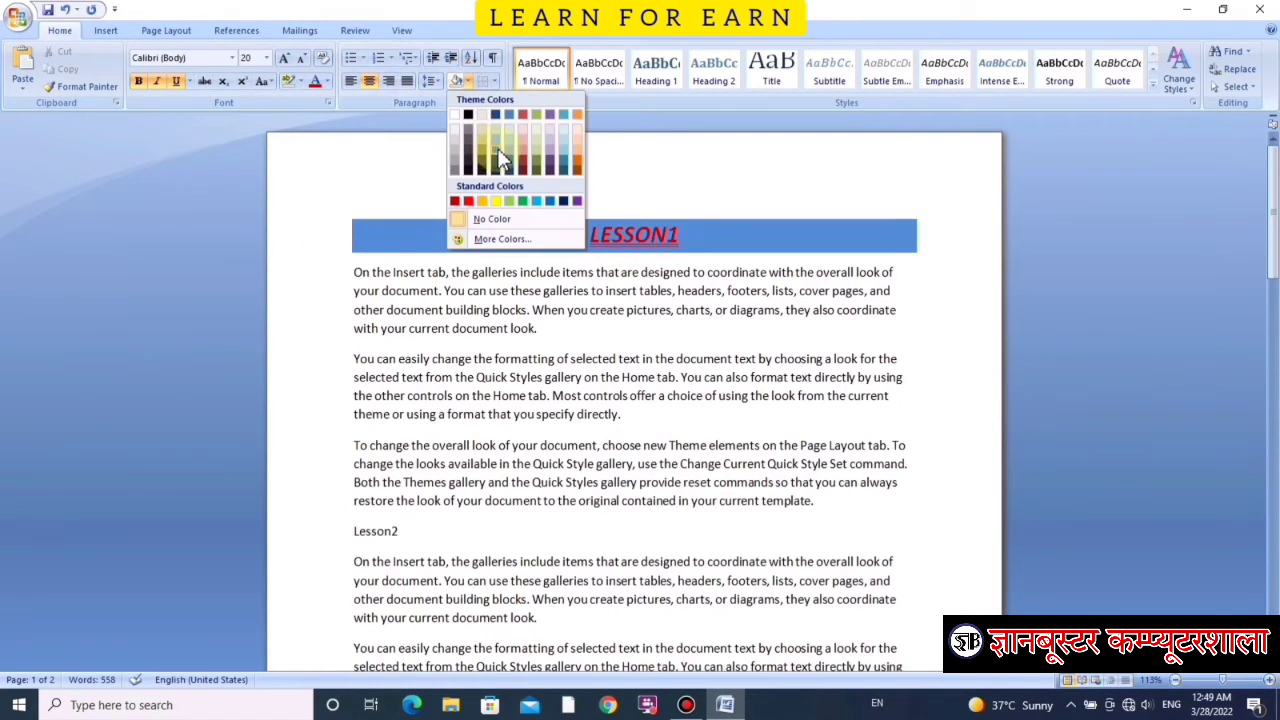
left_click(497, 148)
Step: Change LESSON1's font to Bauhaus 93 after briefly trying CammyCapsDisplay
left_click_drag(690, 235, 520, 235)
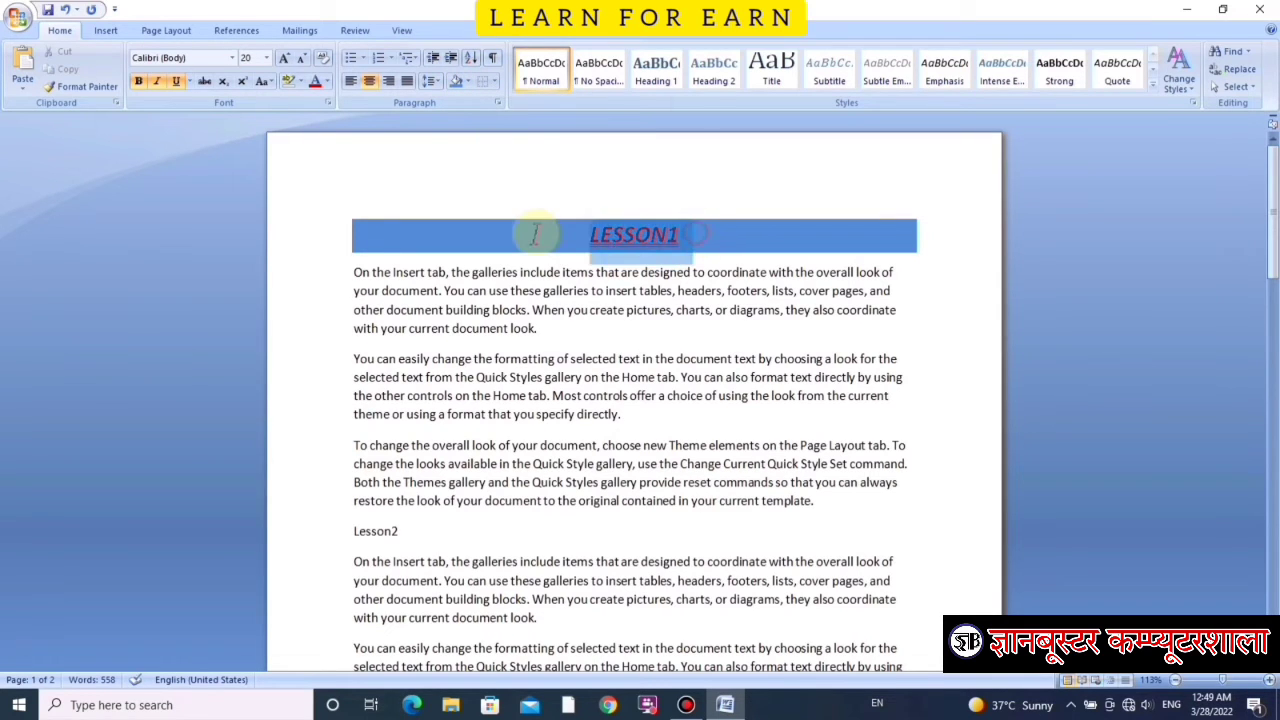
left_click(232, 58)
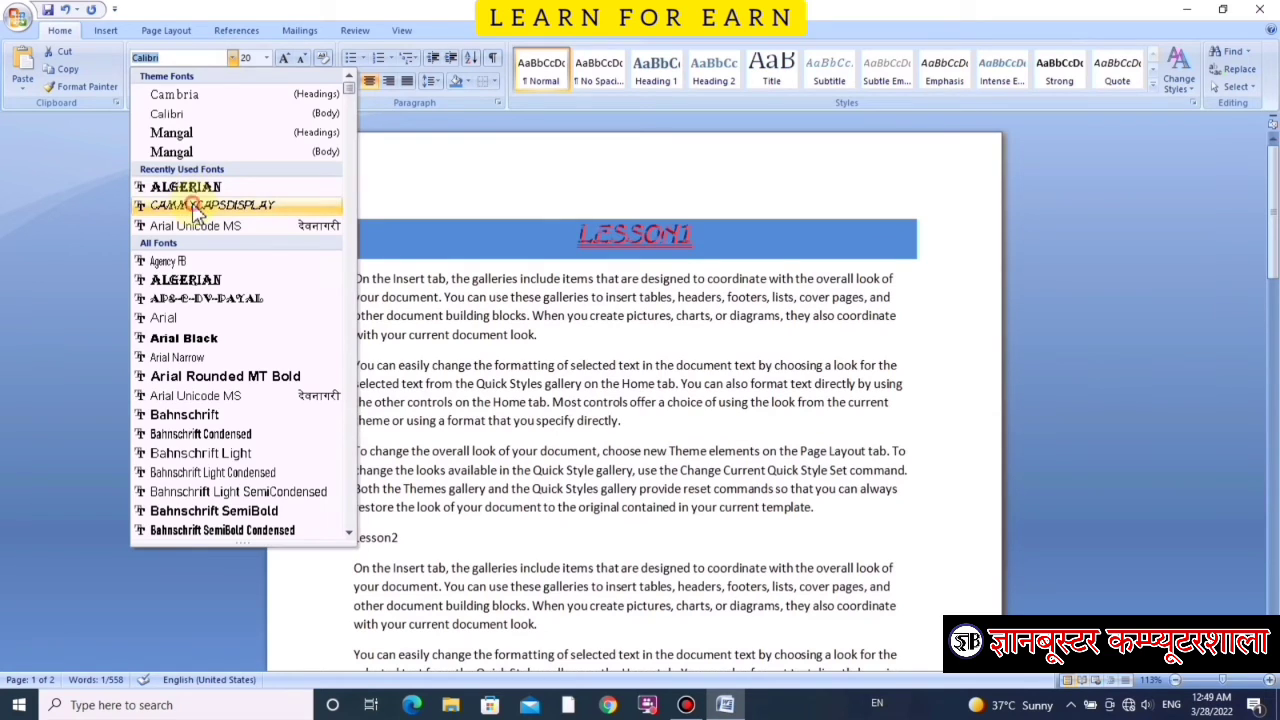
left_click(200, 205)
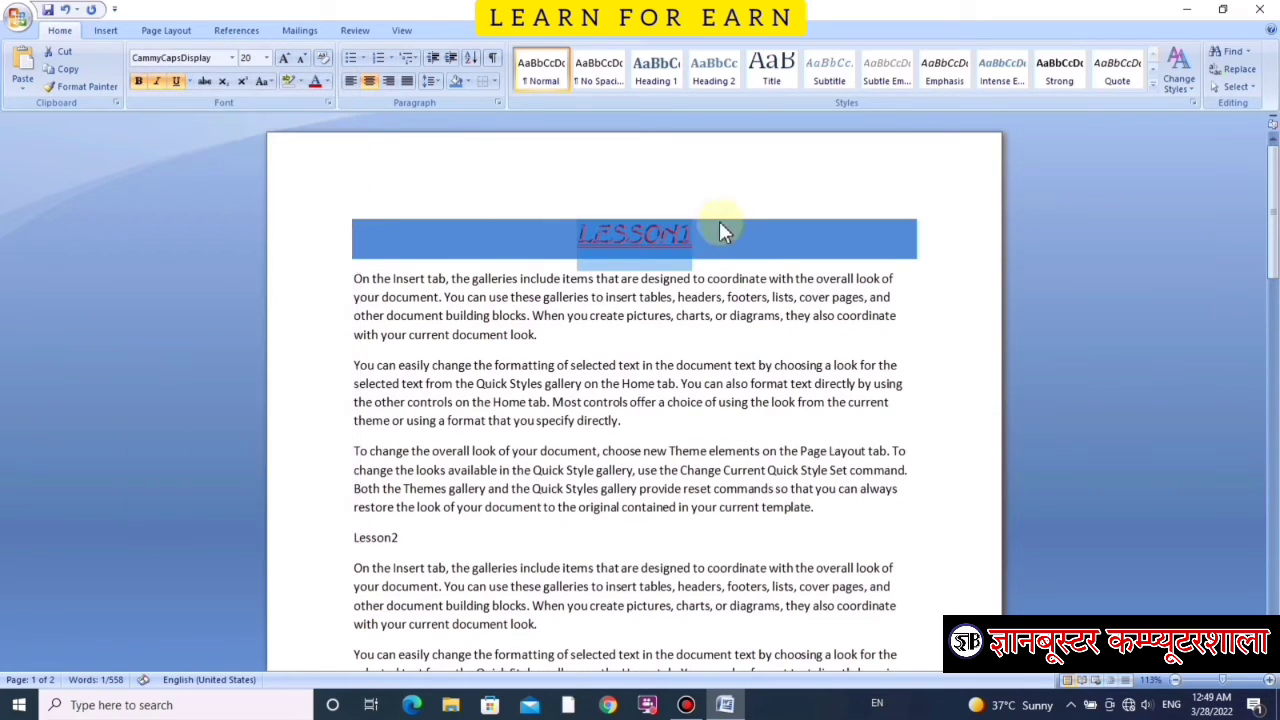
left_click(232, 58)
scroll(216, 240, "down", 2)
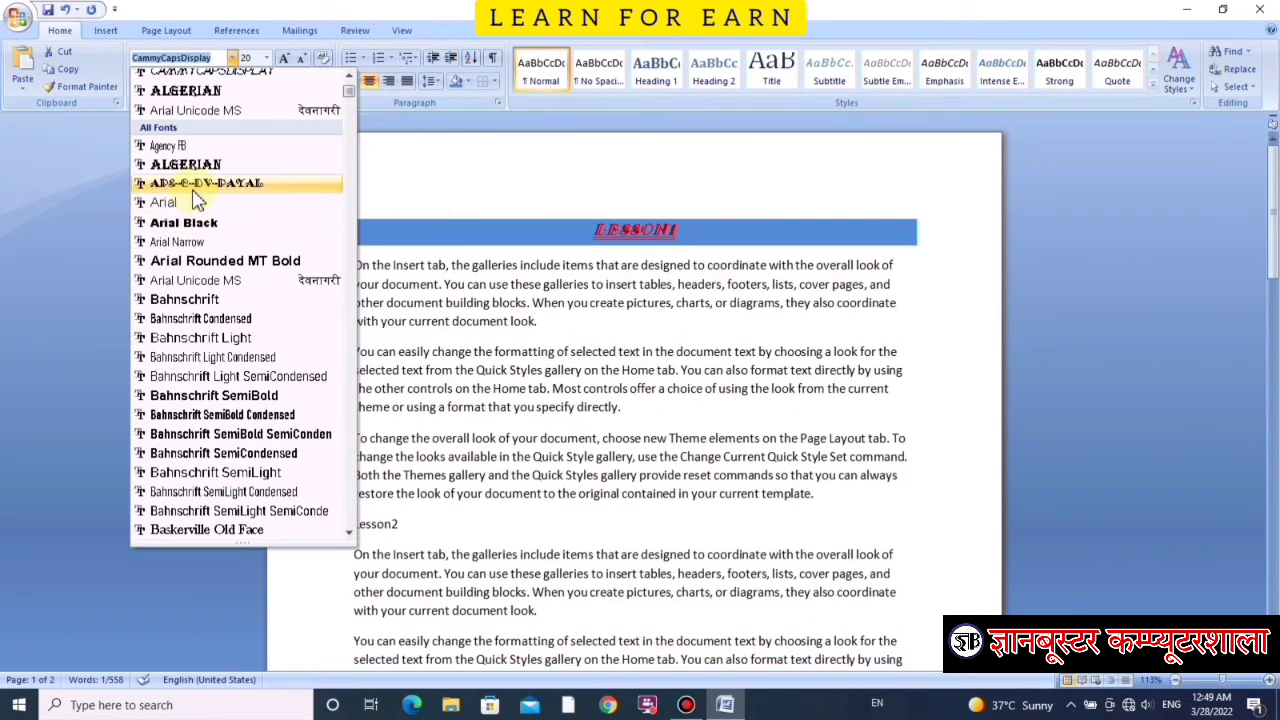
scroll(195, 380, "down", 3)
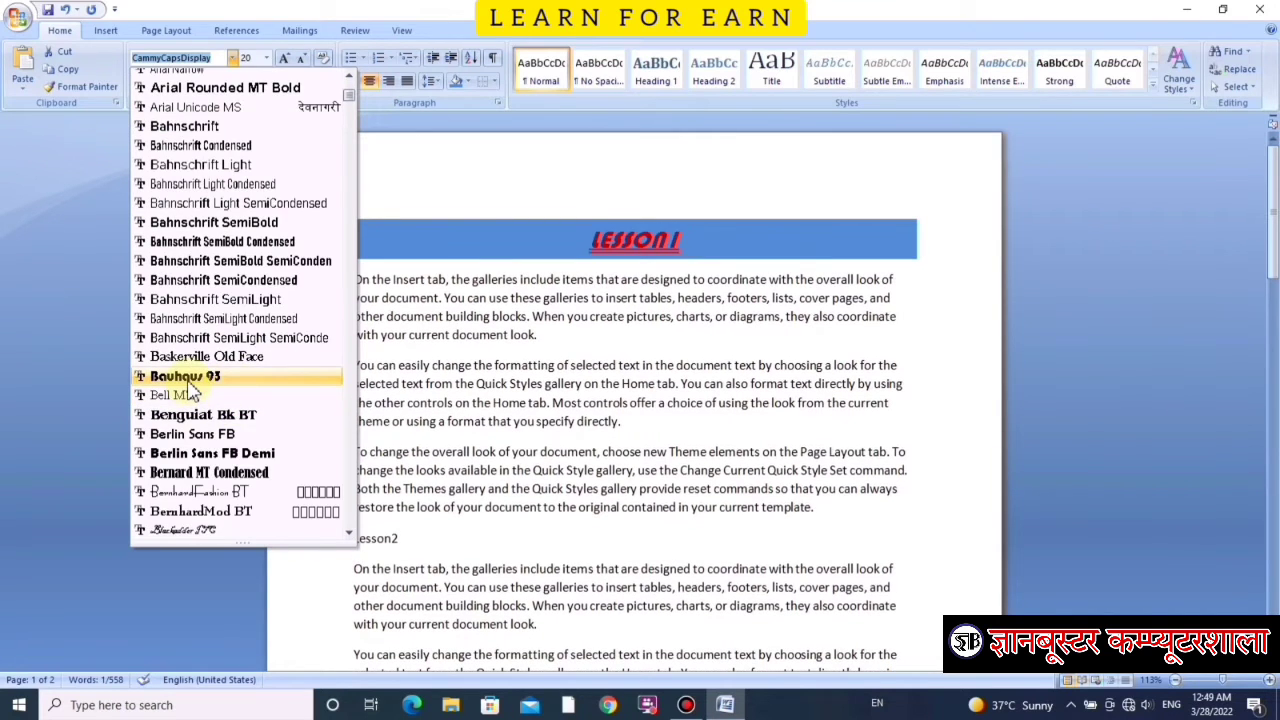
left_click(190, 377)
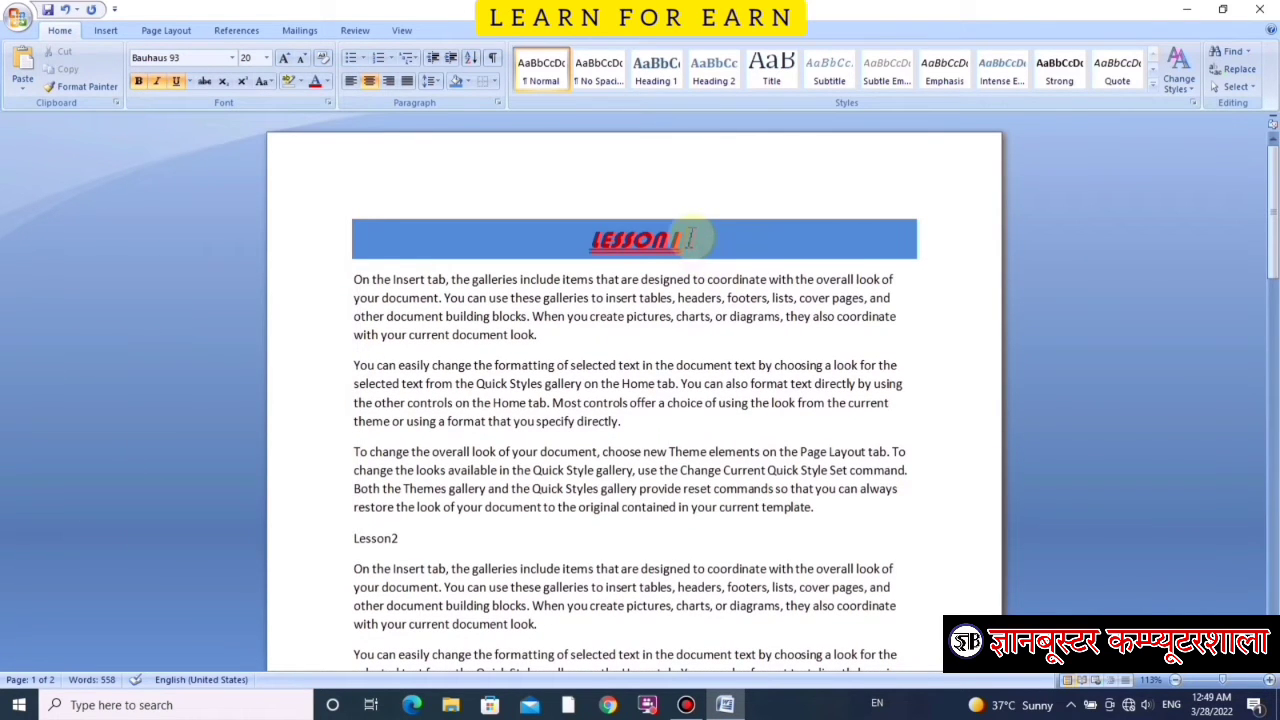
scroll(624, 316, "down", 2)
left_click(300, 451)
Step: Select the LESSON1 heading and pick up its formatting with Format Painter
scroll(420, 420, "down", 3)
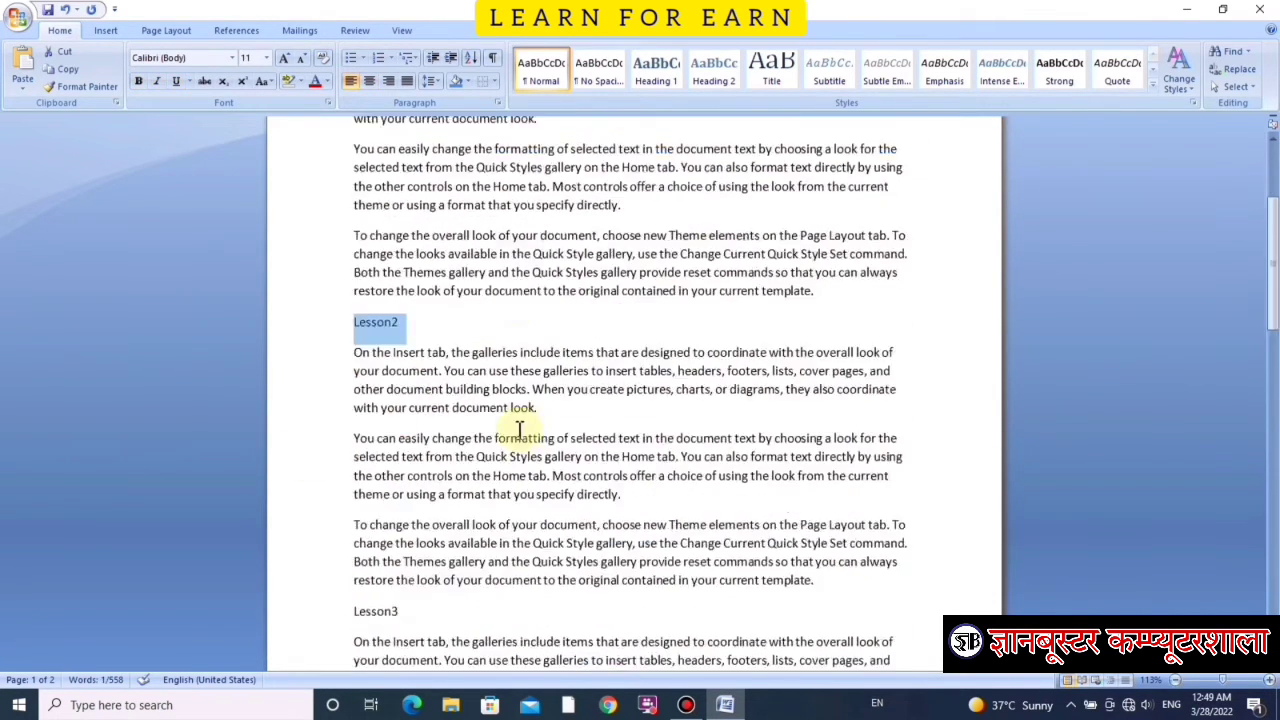
scroll(453, 402, "down", 4)
double_click(453, 402)
scroll(651, 380, "up", 5)
scroll(651, 380, "up", 3)
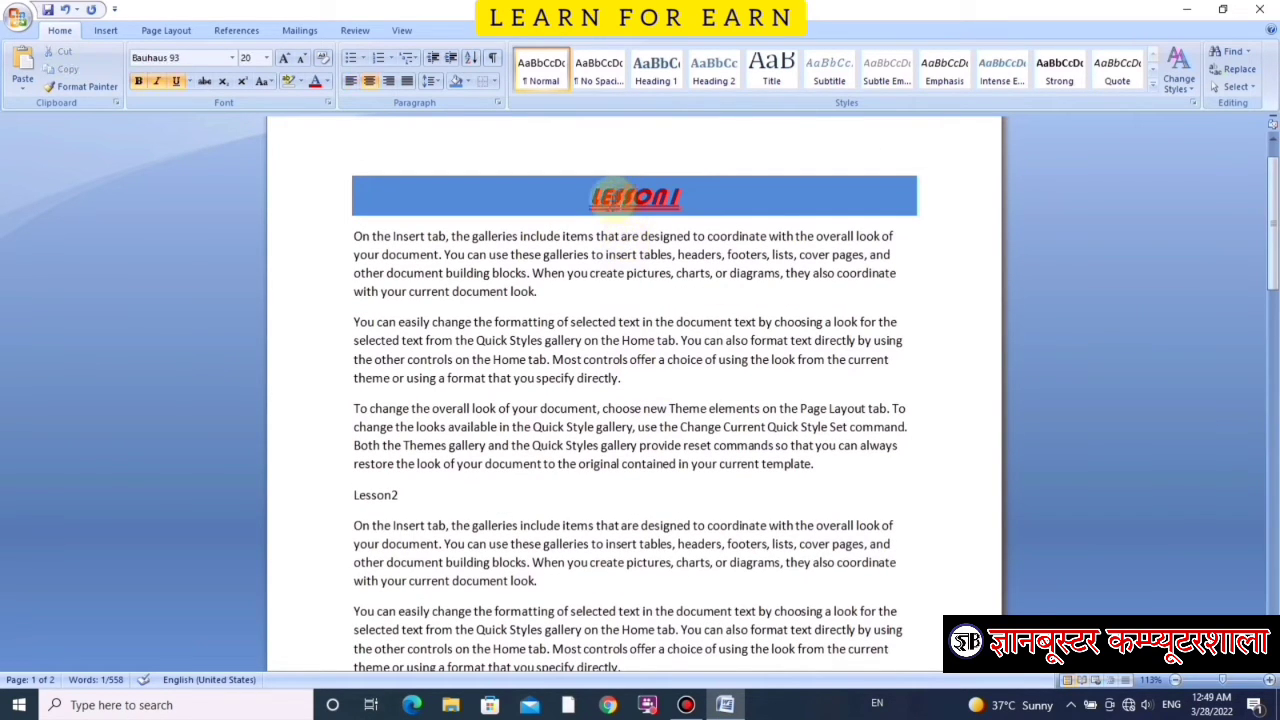
left_click(598, 197)
double_click(632, 198)
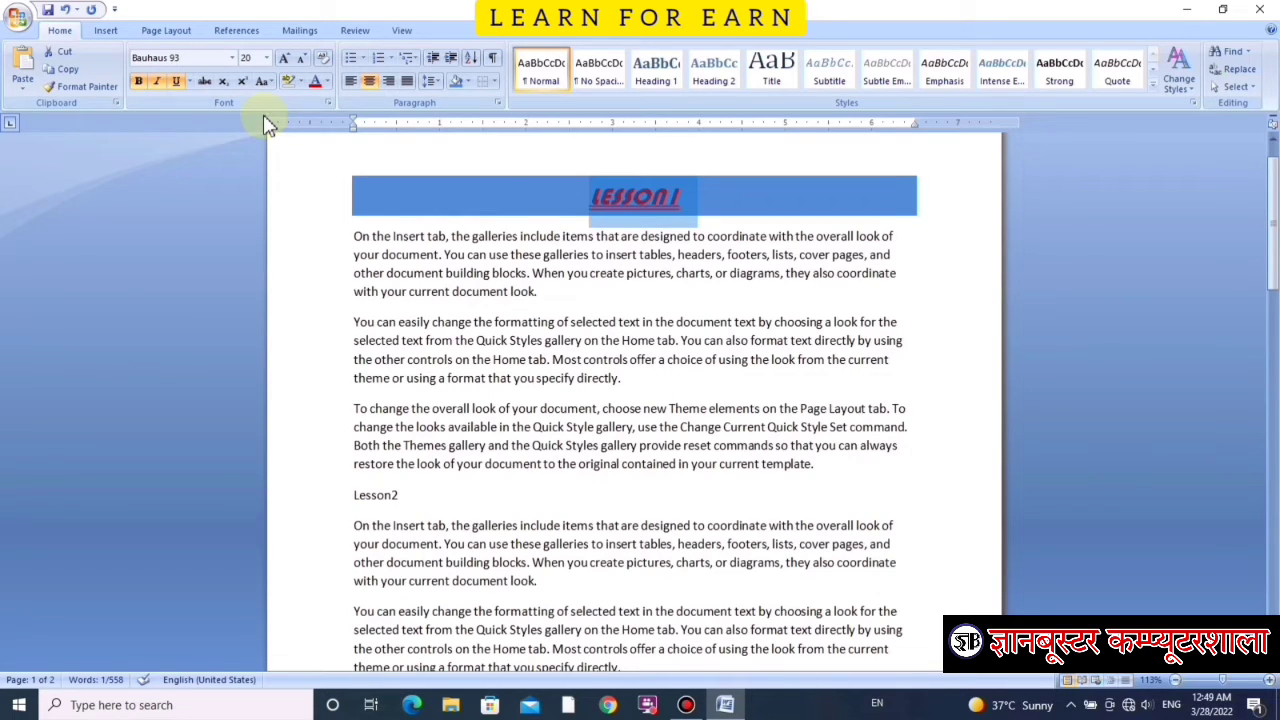
scroll(650, 245, "up", 1)
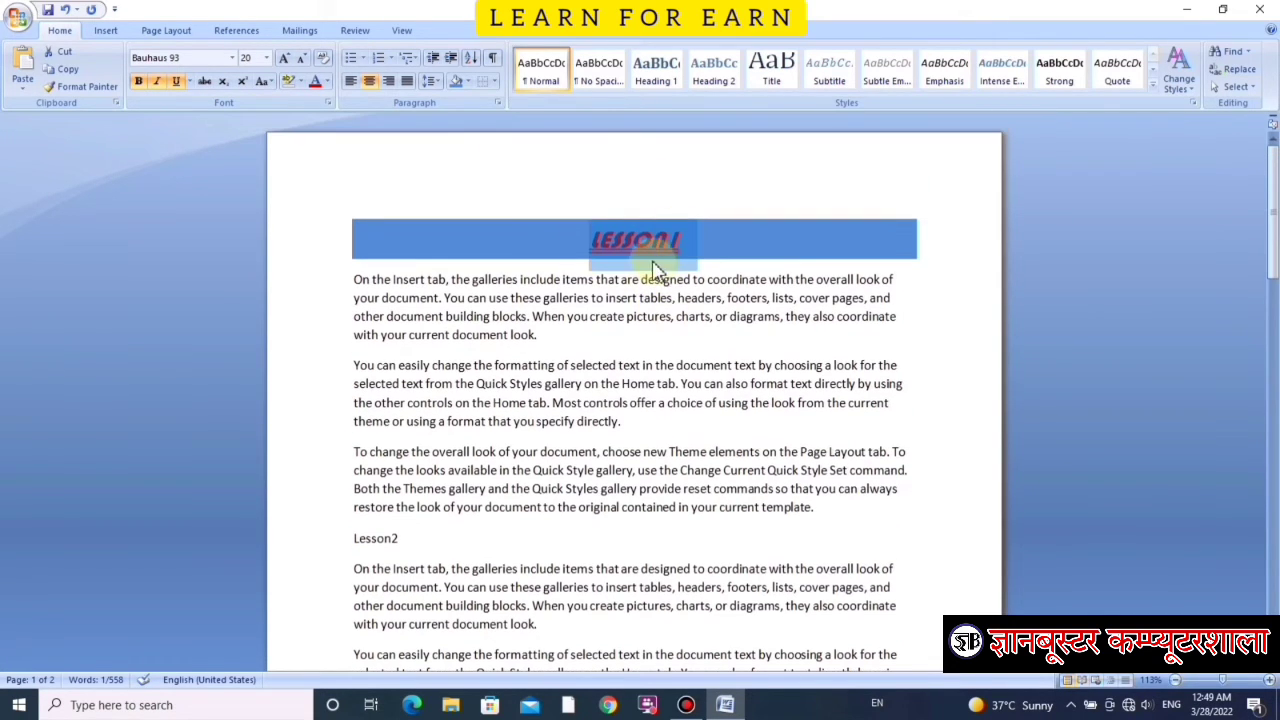
left_click(80, 86)
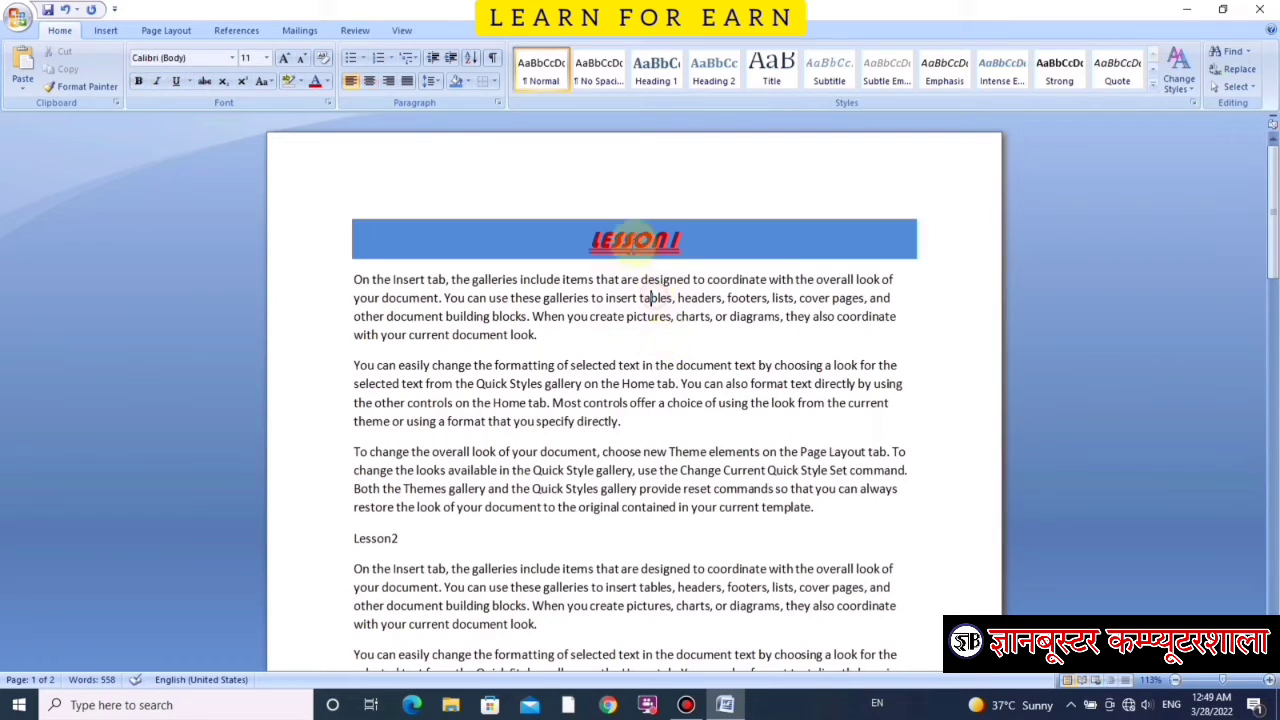
Step: Retry Format Painter on LESSON1, locking it on for repeated pasting
left_click(652, 235)
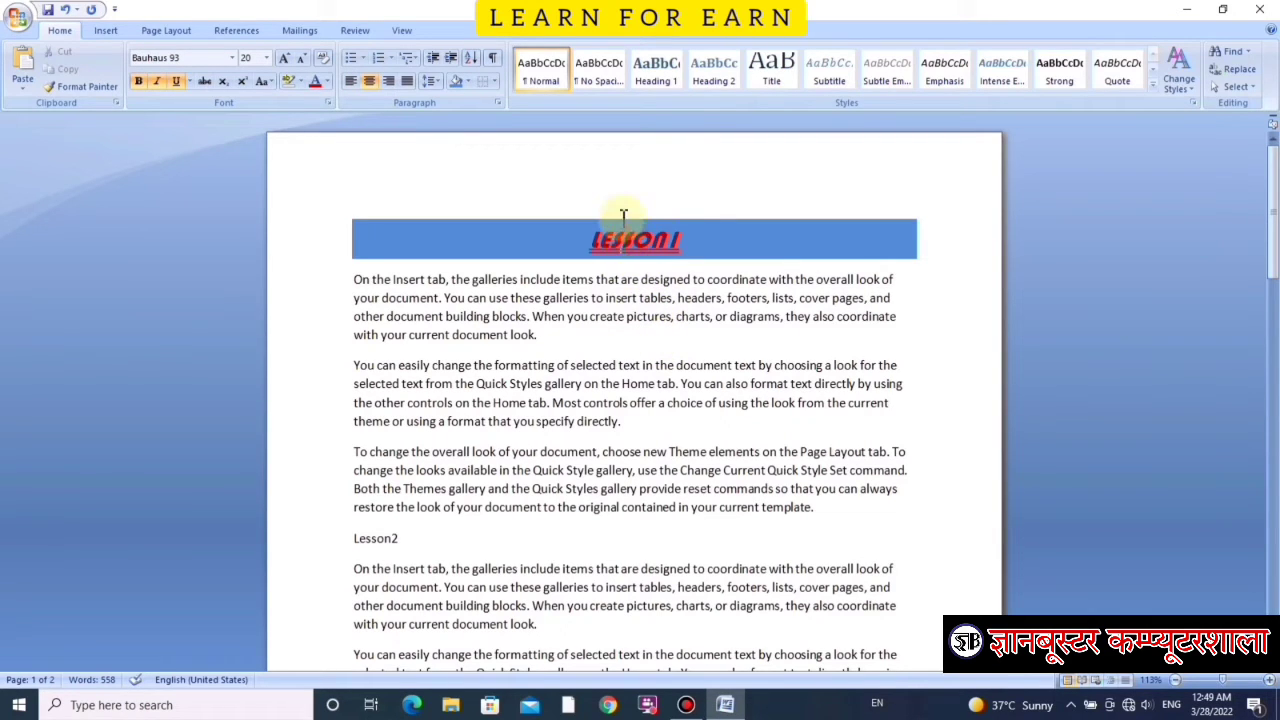
left_click(72, 88)
left_click(618, 215)
left_click(600, 280)
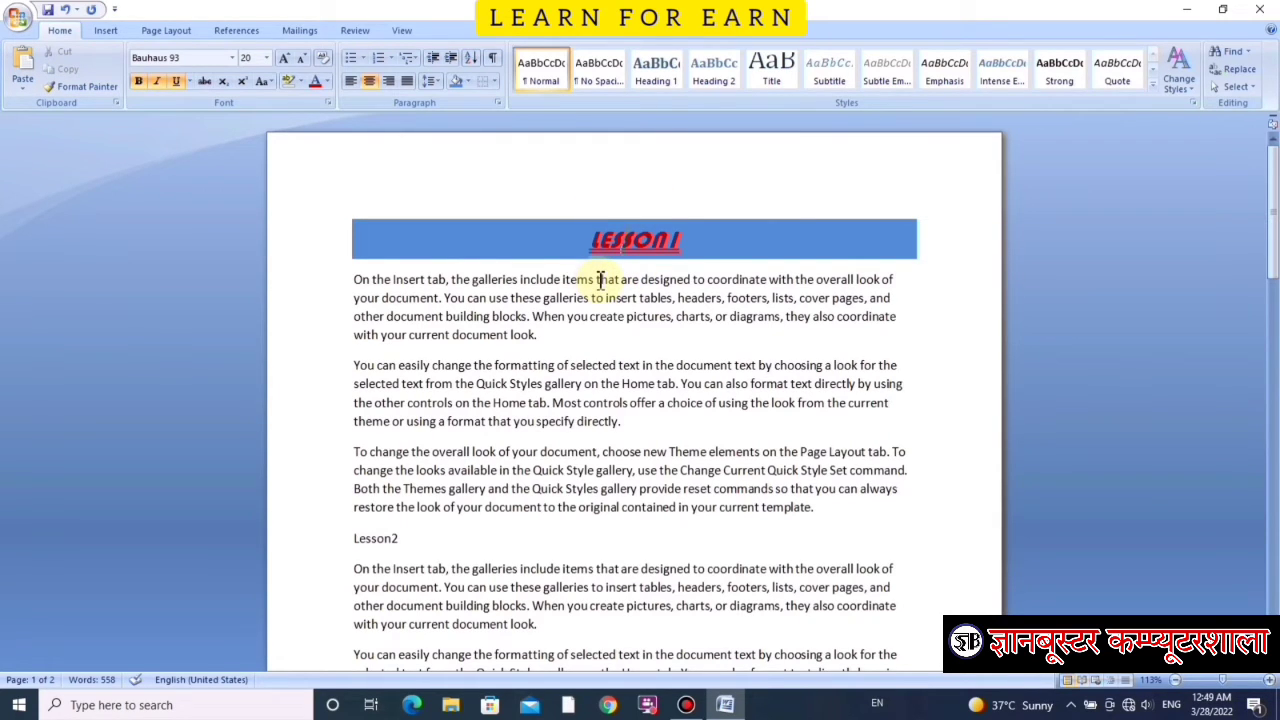
left_click(72, 87)
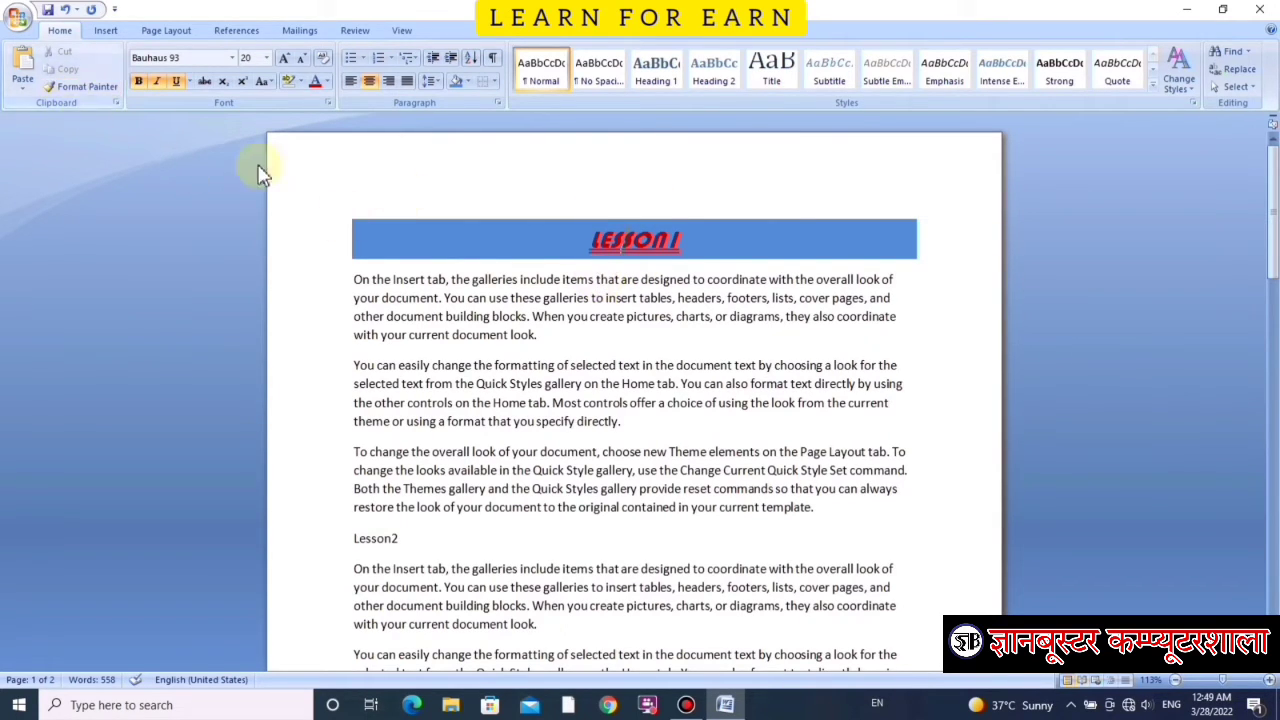
left_click(635, 238)
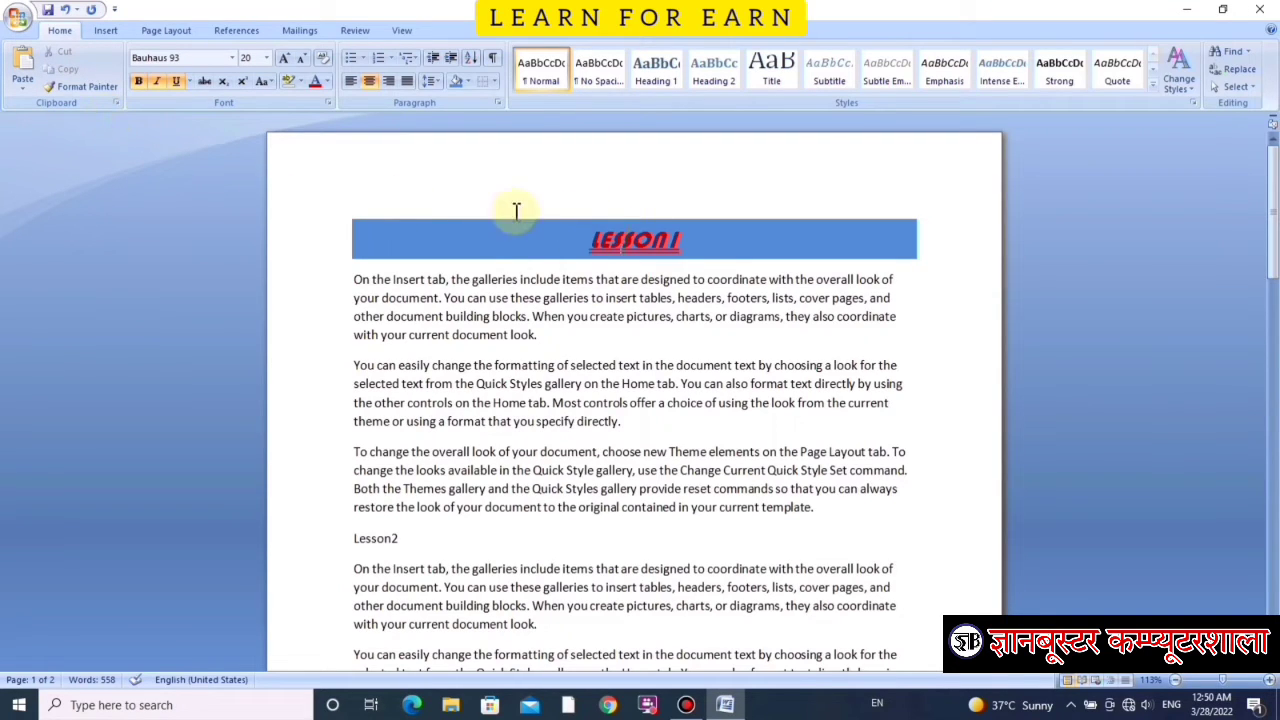
left_click(625, 243)
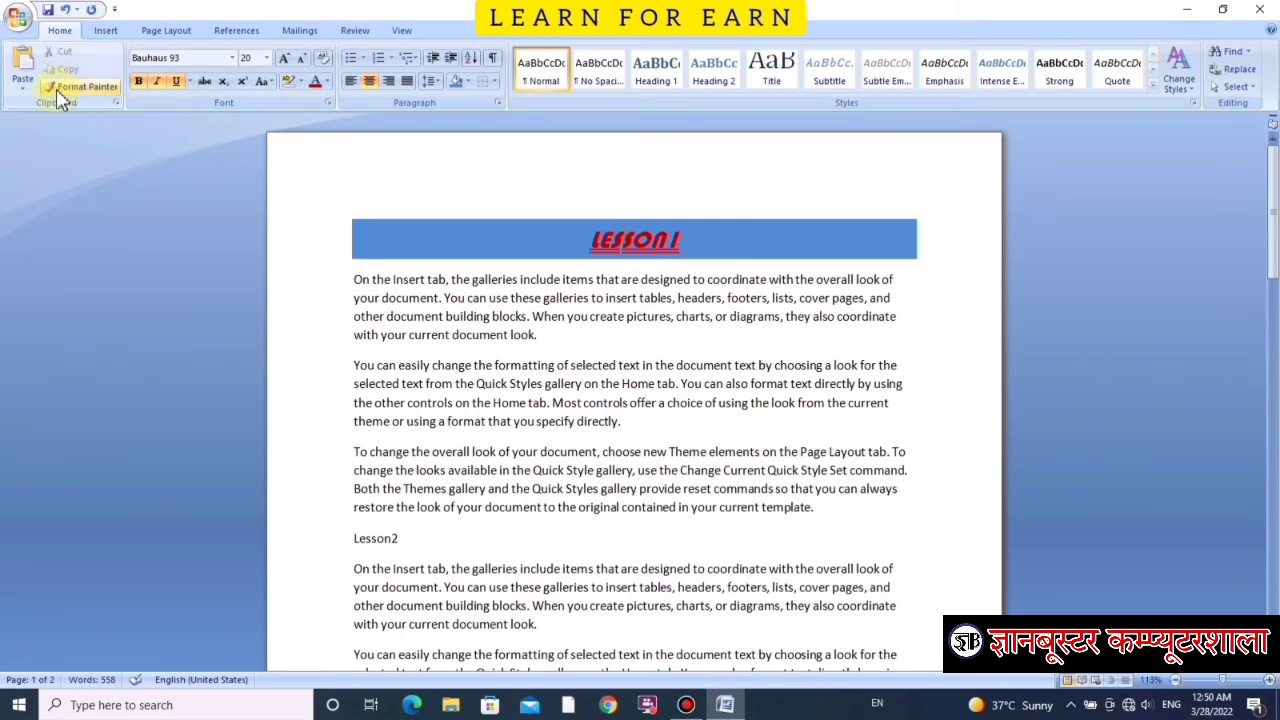
left_click(81, 94)
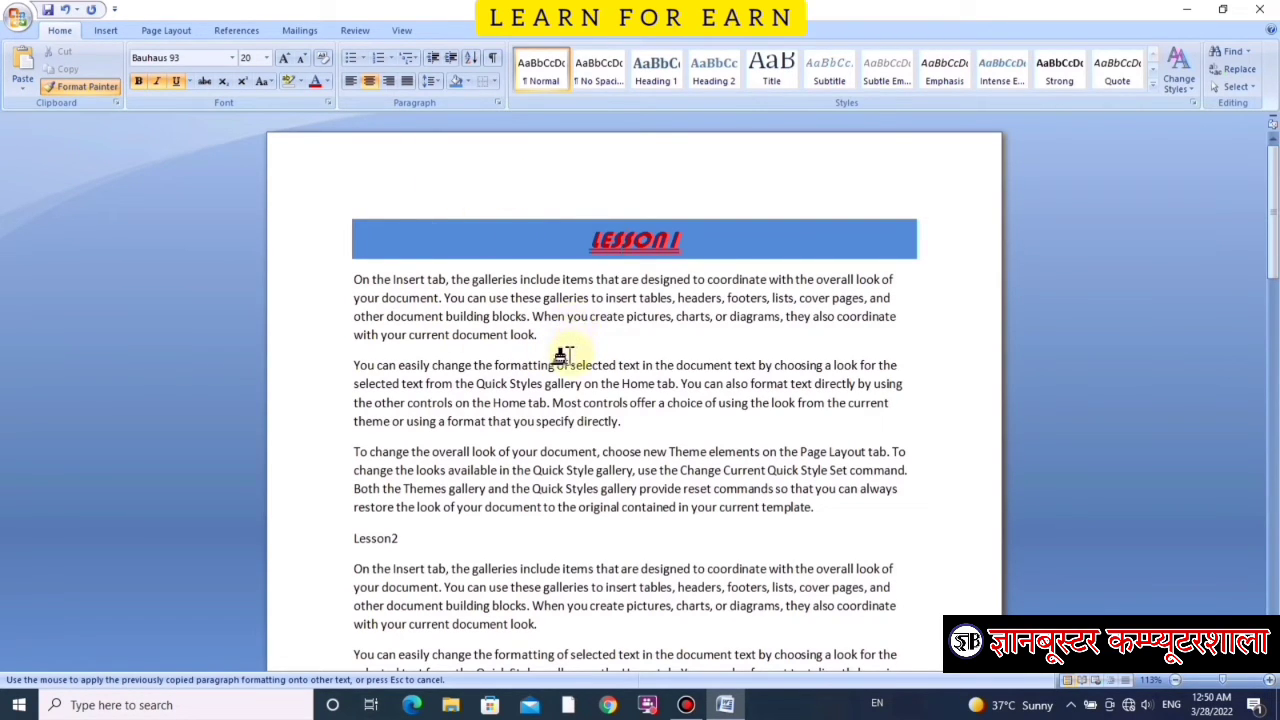
Step: Paint LESSON1's banner formatting onto the Lesson2 and Lesson3 headings
scroll(564, 350, "down", 2)
scroll(540, 362, "down", 2)
scroll(470, 380, "down", 2)
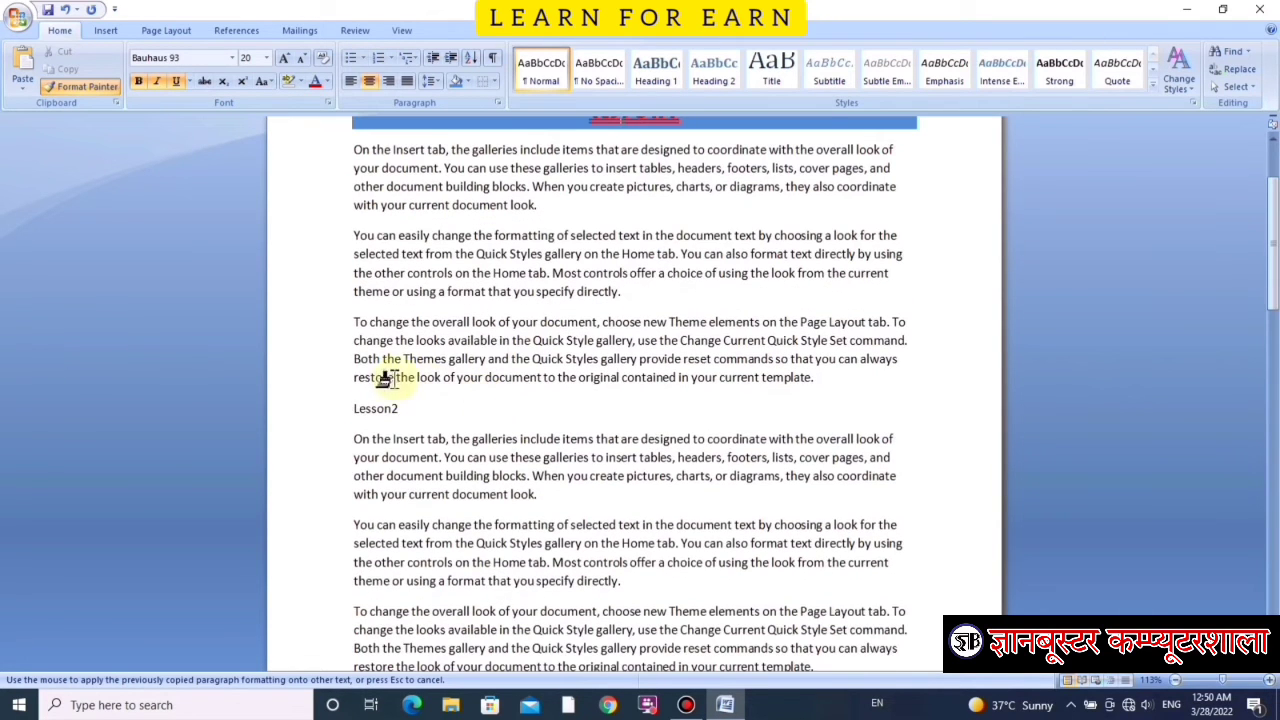
left_click_drag(402, 409, 350, 409)
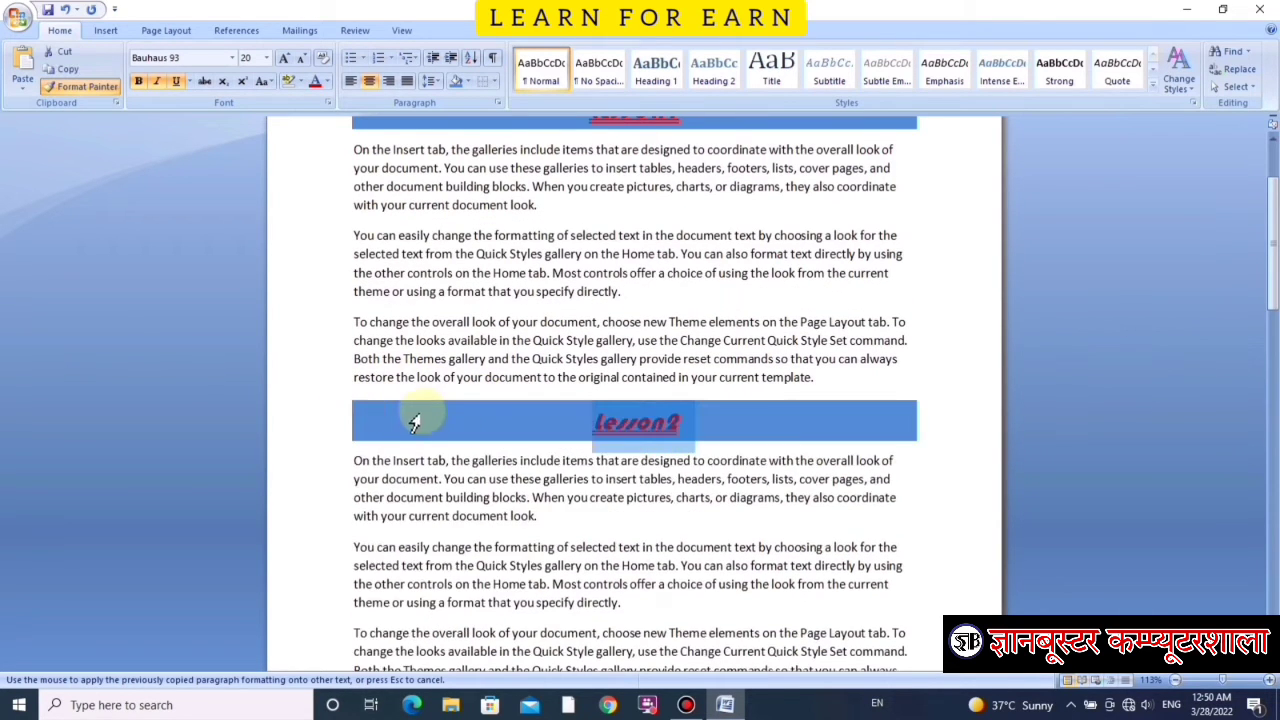
scroll(480, 408, "down", 2)
scroll(486, 429, "down", 4)
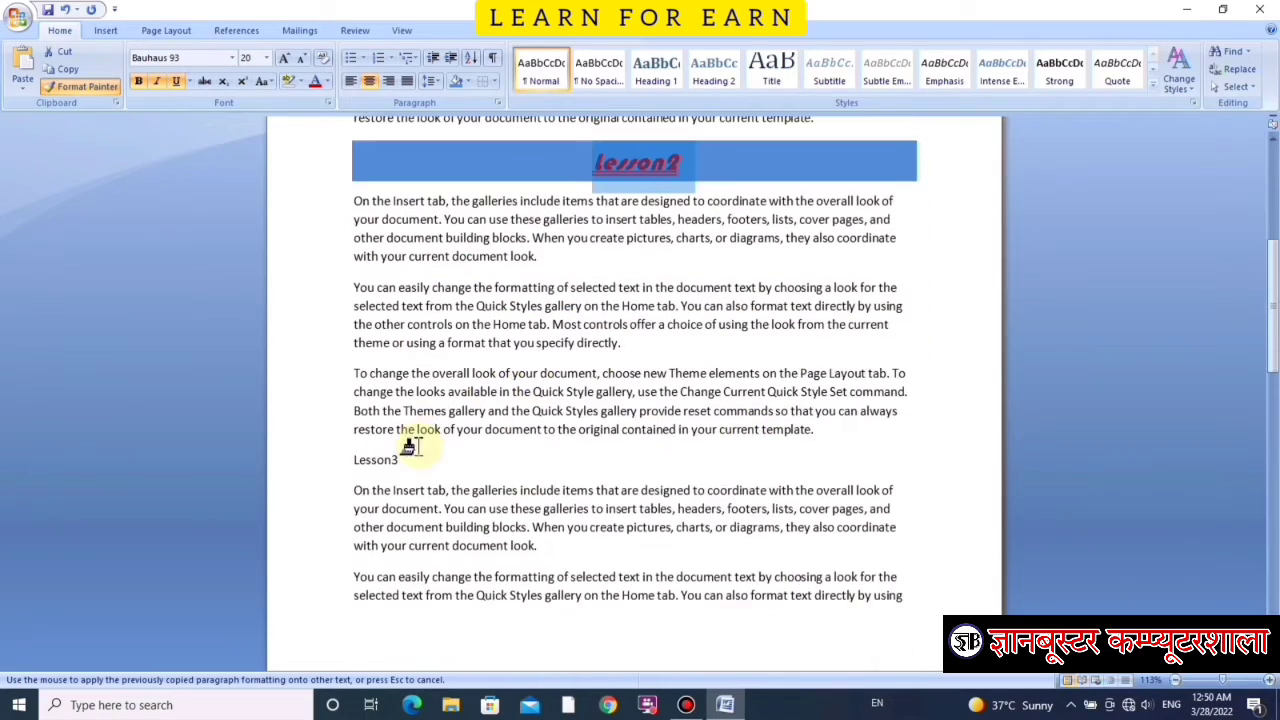
scroll(400, 459, "down", 1)
left_click_drag(400, 416, 352, 416)
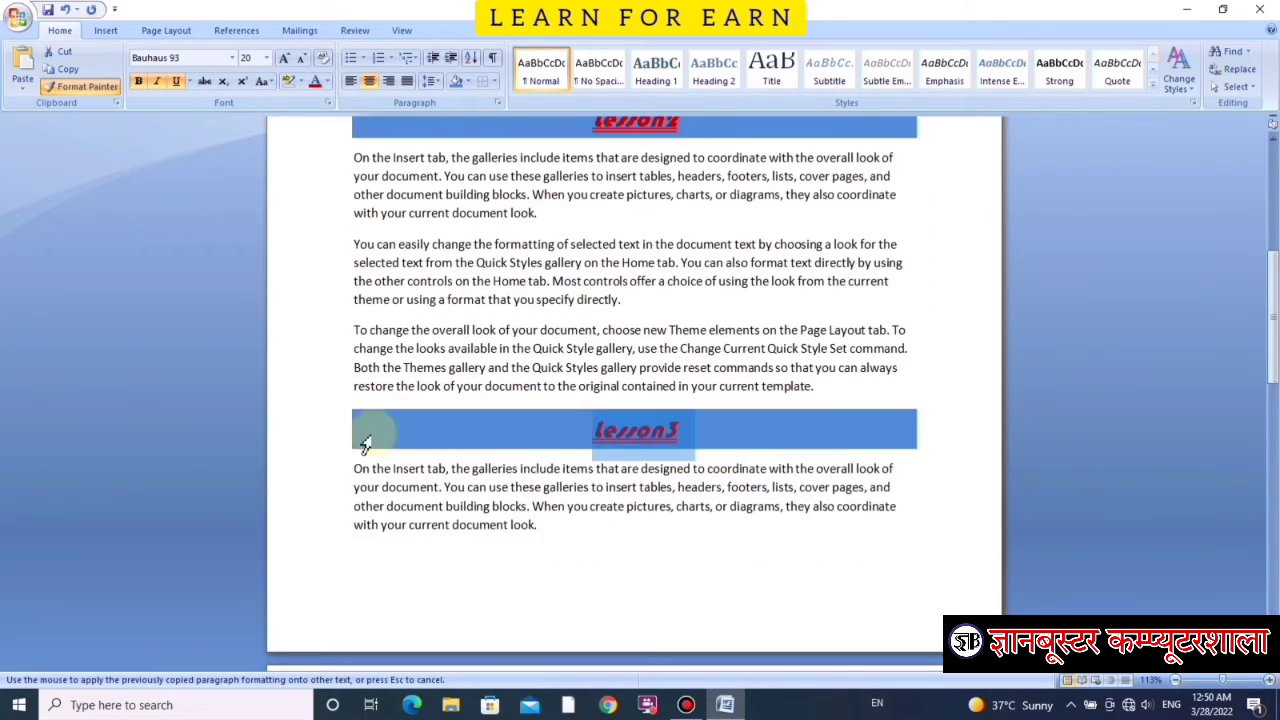
Step: Paint the banner formatting onto the second paragraph under LESSON1
scroll(632, 386, "up", 5)
scroll(635, 390, "up", 1)
scroll(638, 392, "down", 5)
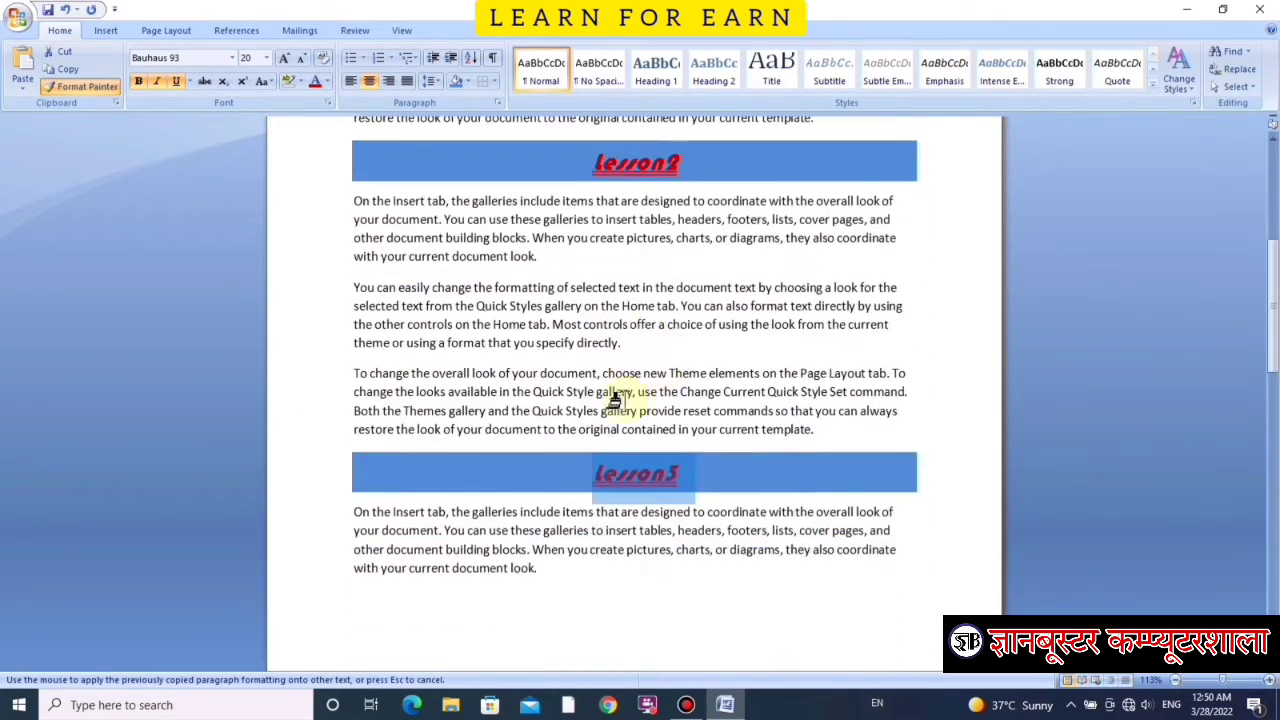
scroll(640, 395, "down", 2)
scroll(636, 392, "down", 3)
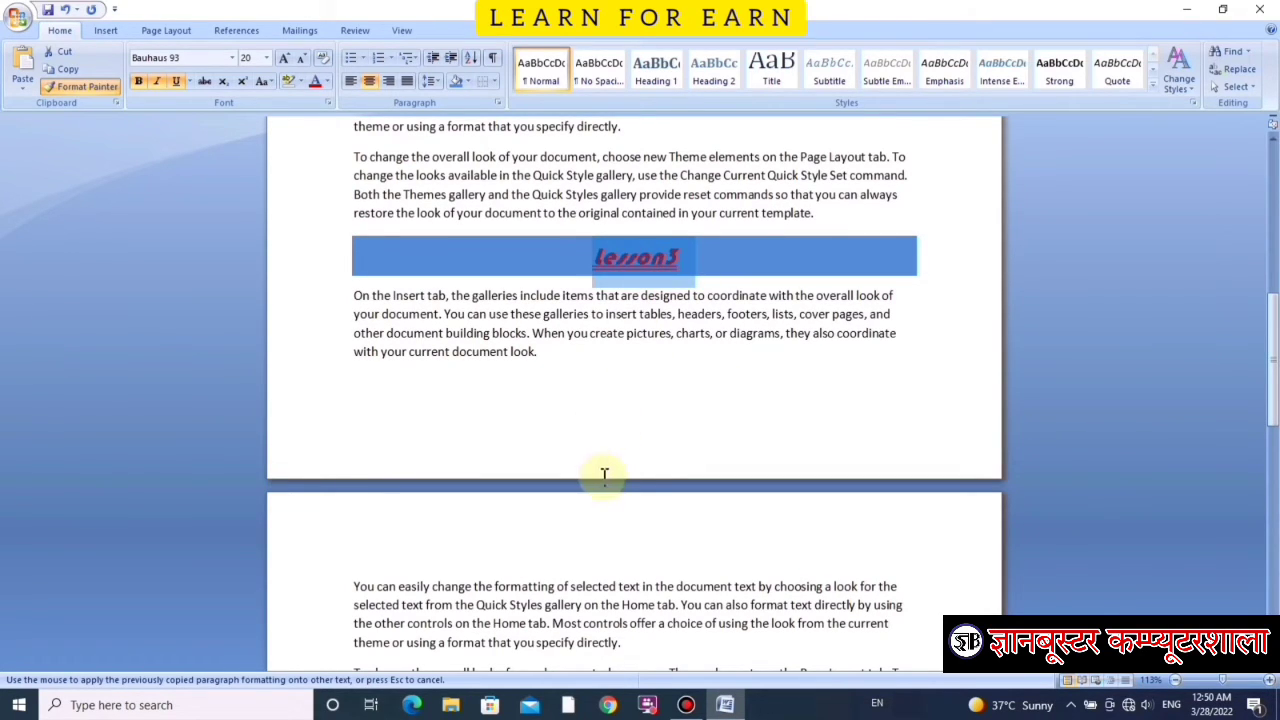
scroll(604, 474, "up", 6)
scroll(585, 468, "up", 4)
scroll(590, 400, "up", 3)
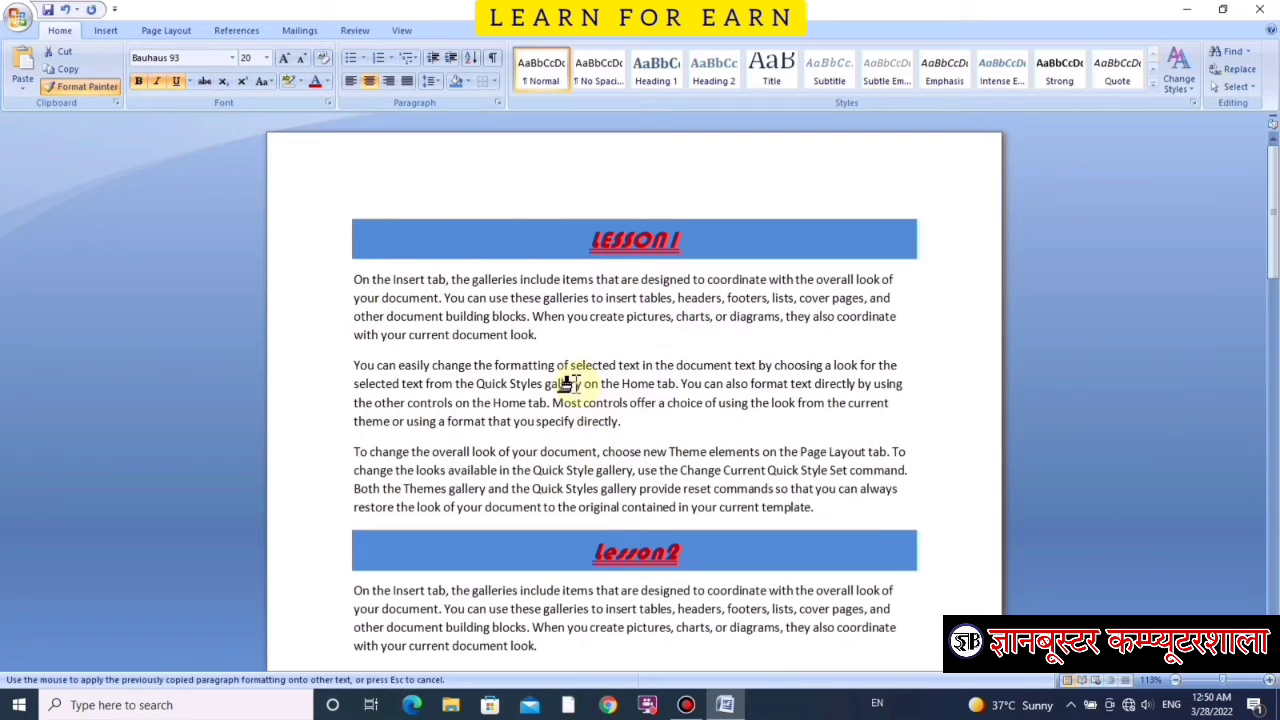
scroll(595, 383, "down", 2)
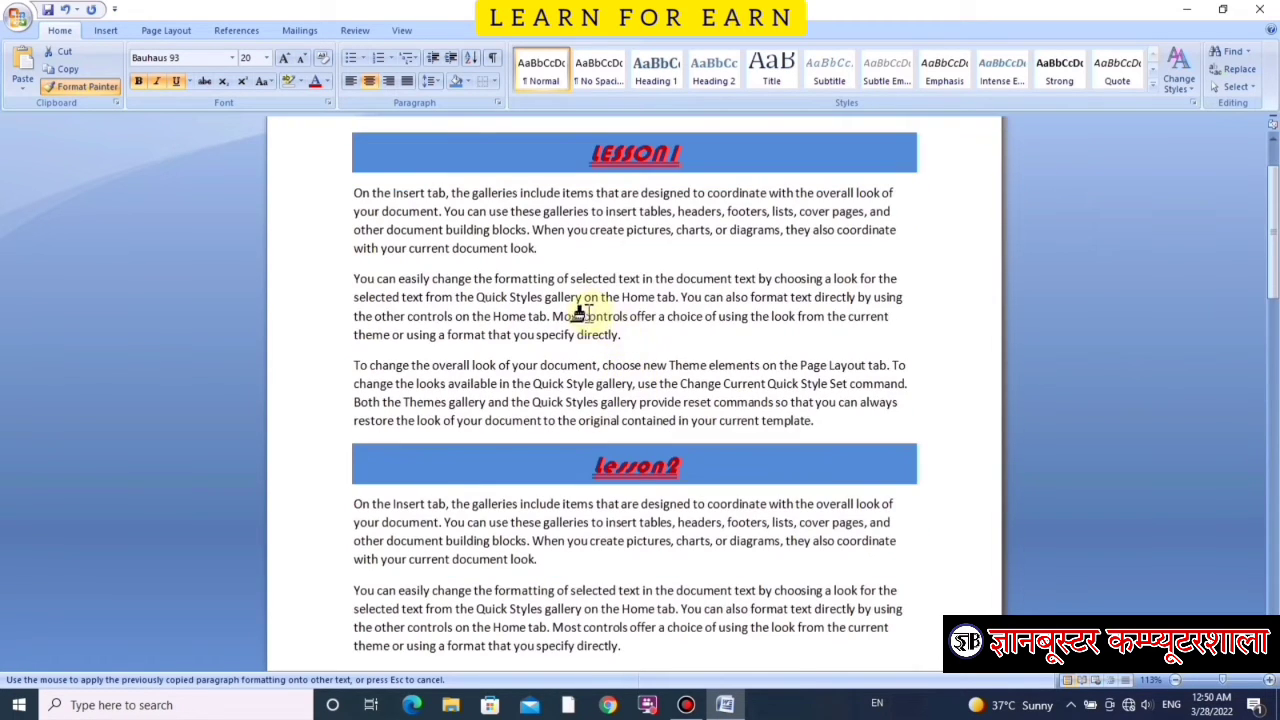
left_click(586, 295)
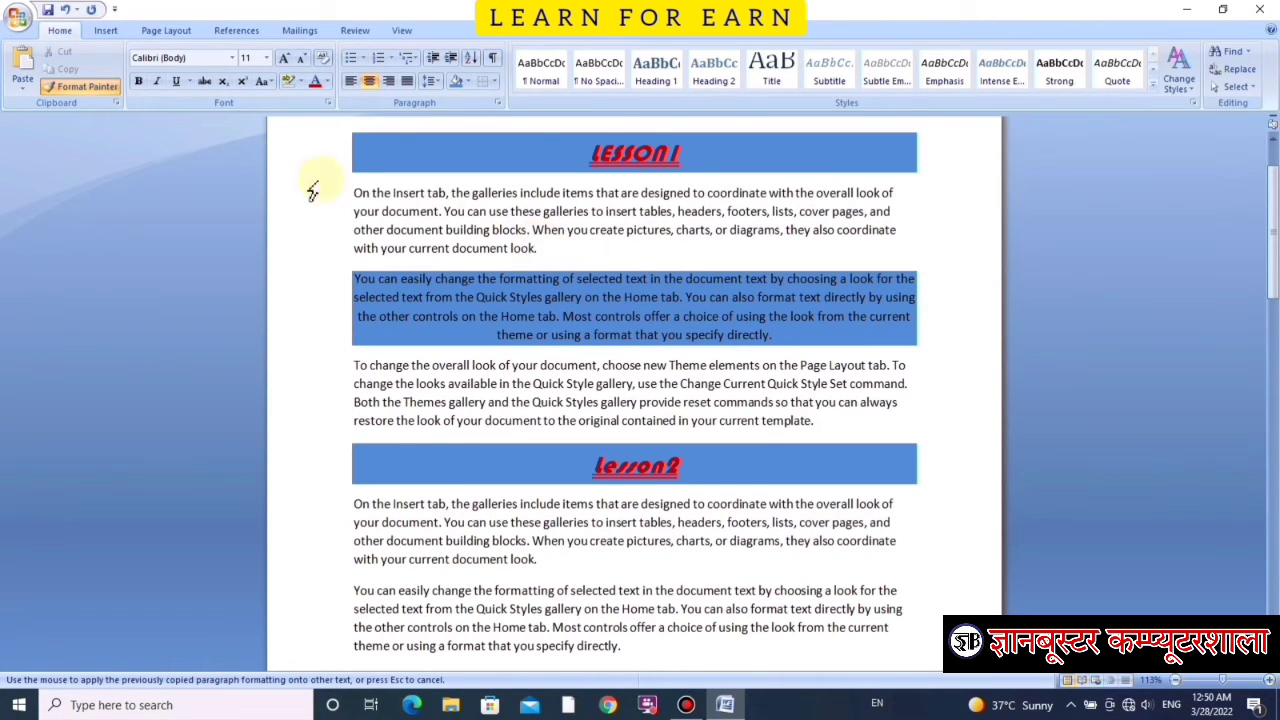
Step: Turn off Format Painter and browse the Quick Styles gallery
left_click(82, 87)
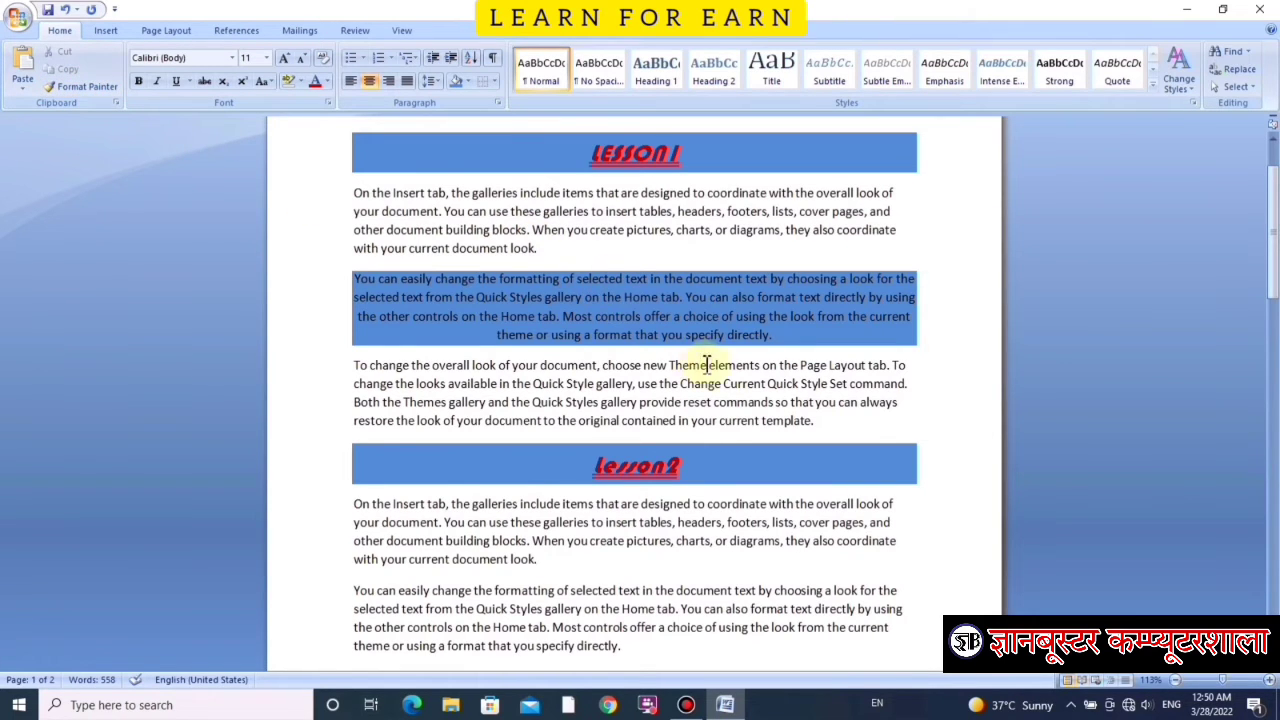
scroll(728, 367, "up", 2)
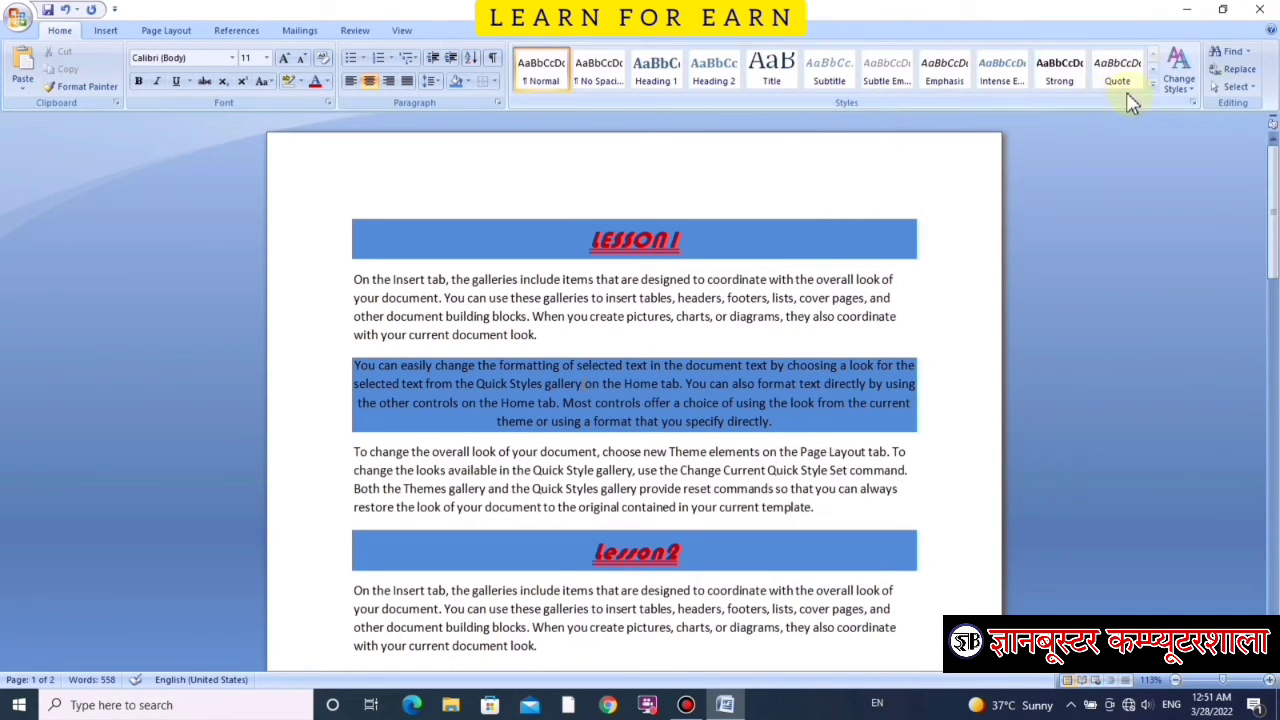
left_click(1152, 88)
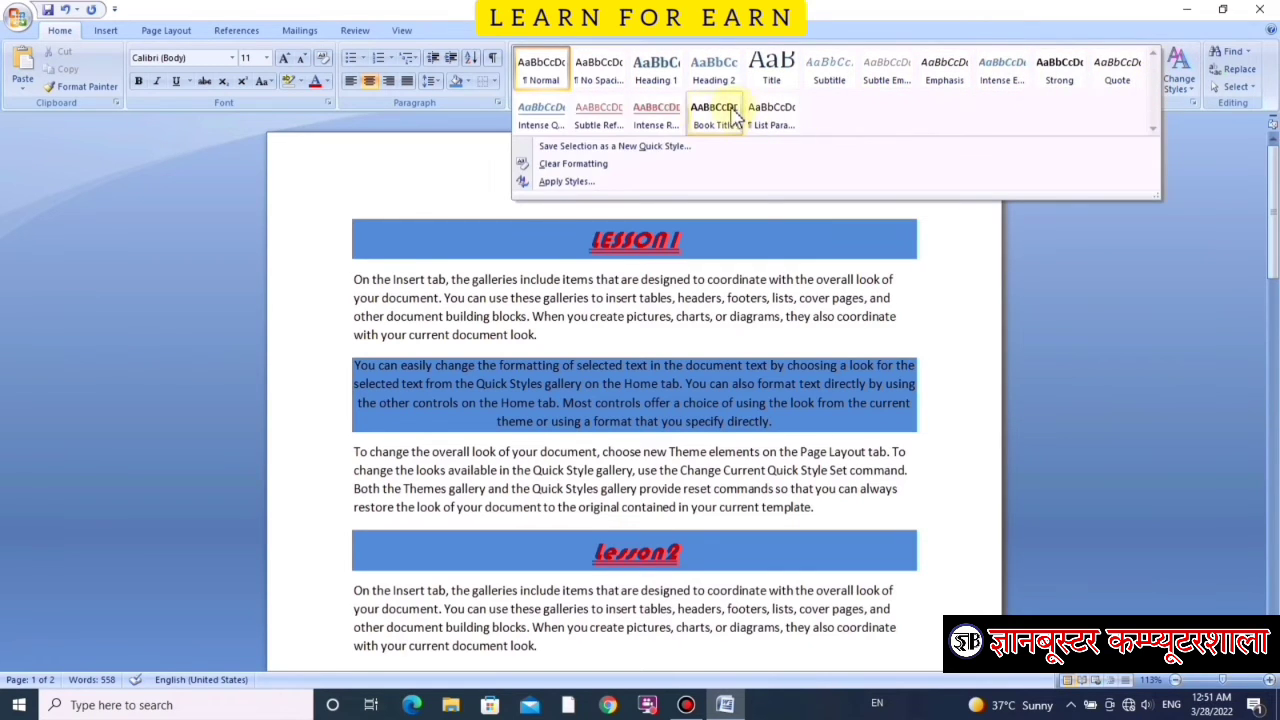
left_click(405, 230)
Step: Apply Intense Reference from LESSON1 through the first Lesson2 paragraph, then open the style set options
left_click_drag(320, 237, 318, 648)
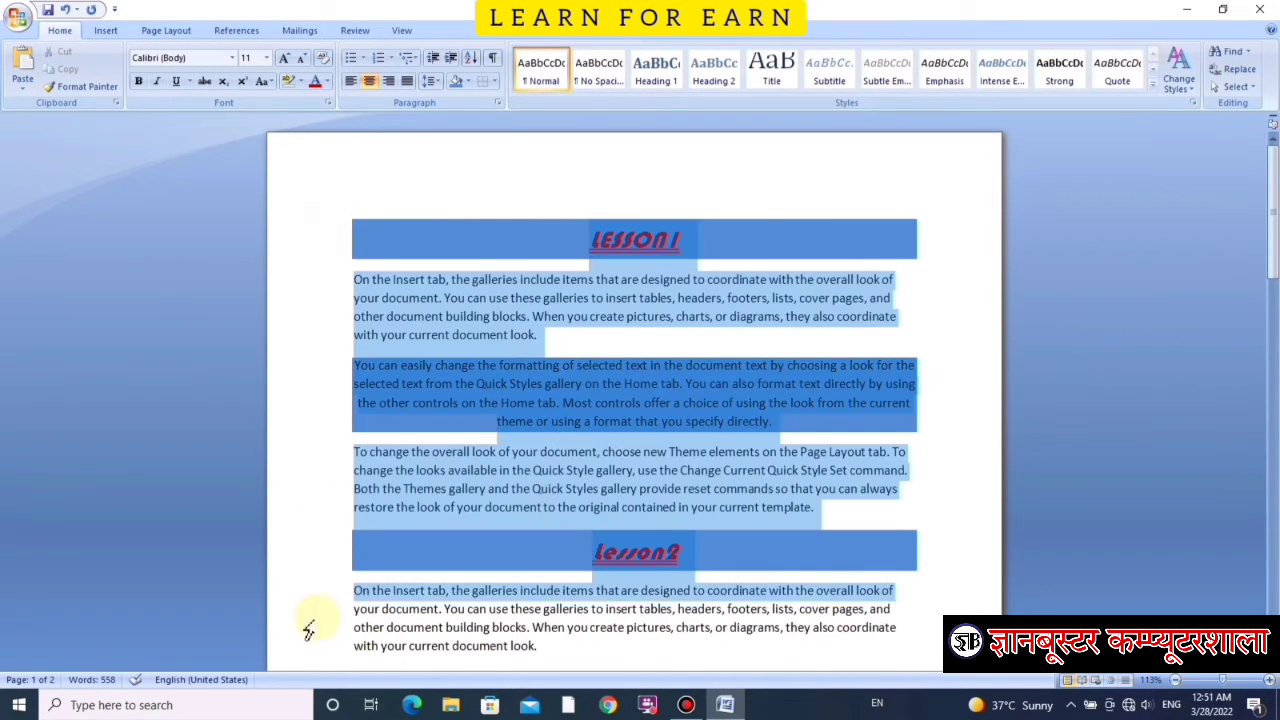
left_click(1152, 86)
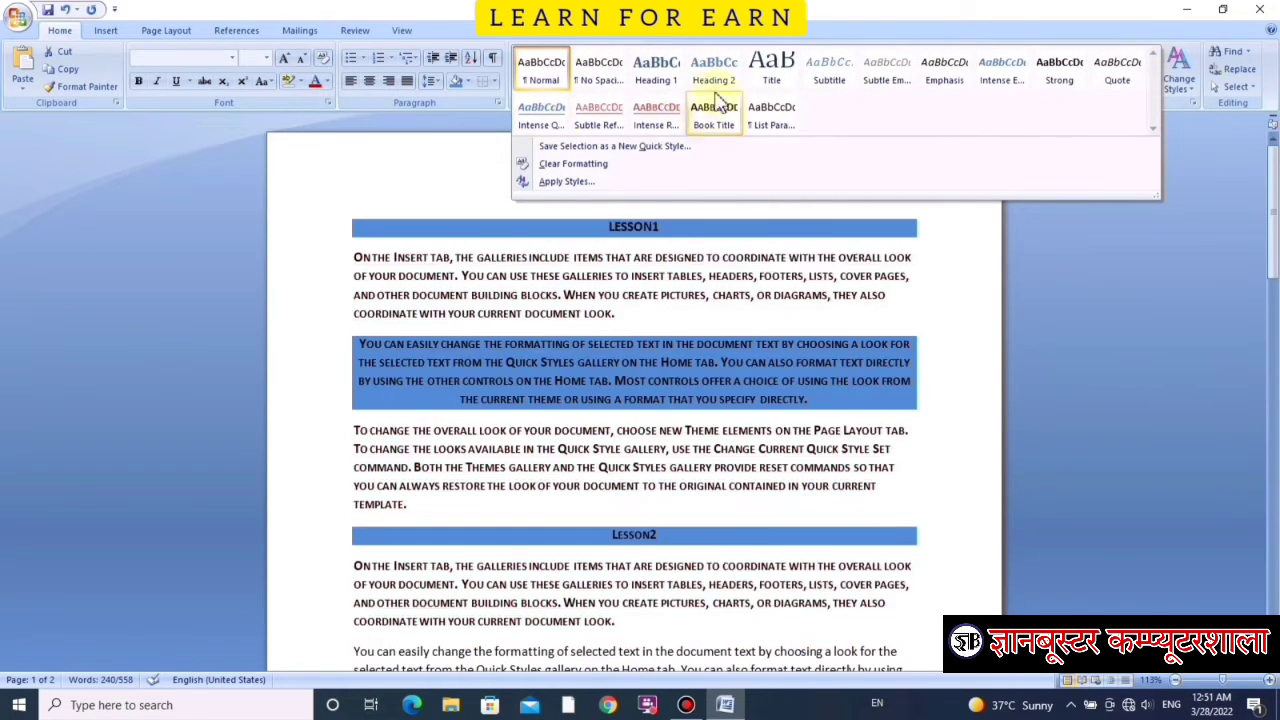
left_click(652, 118)
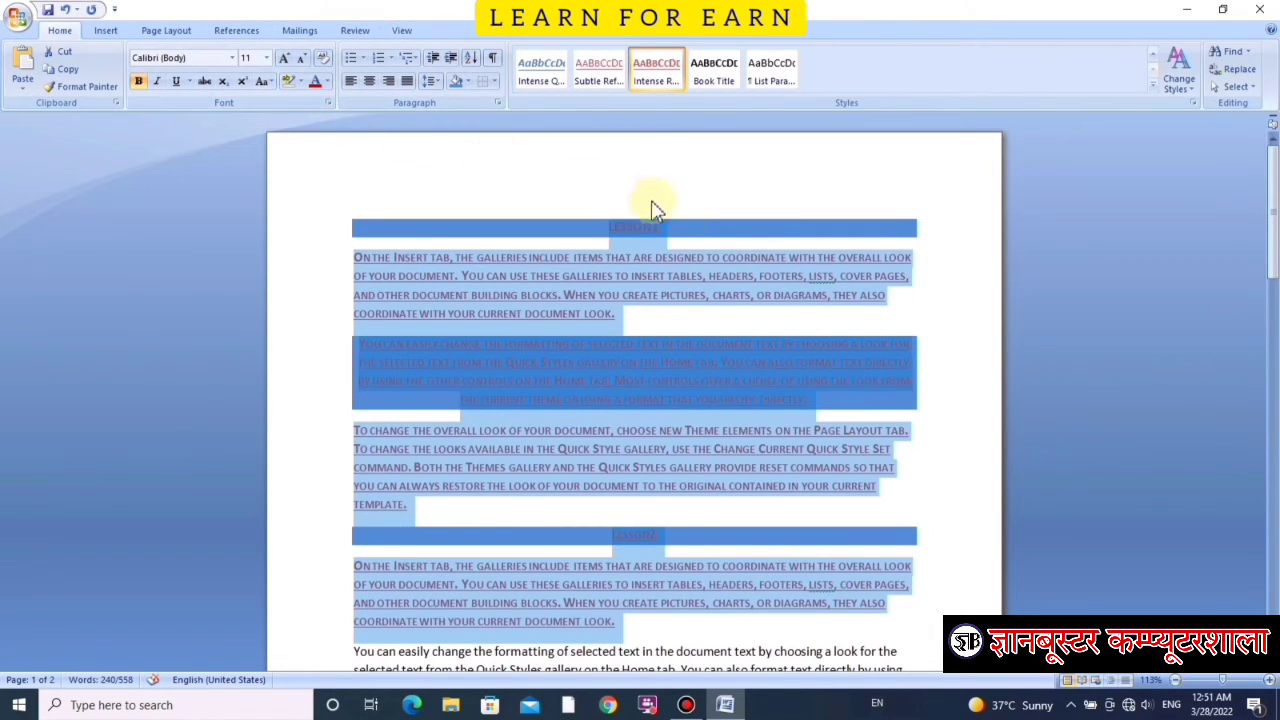
left_click(1189, 84)
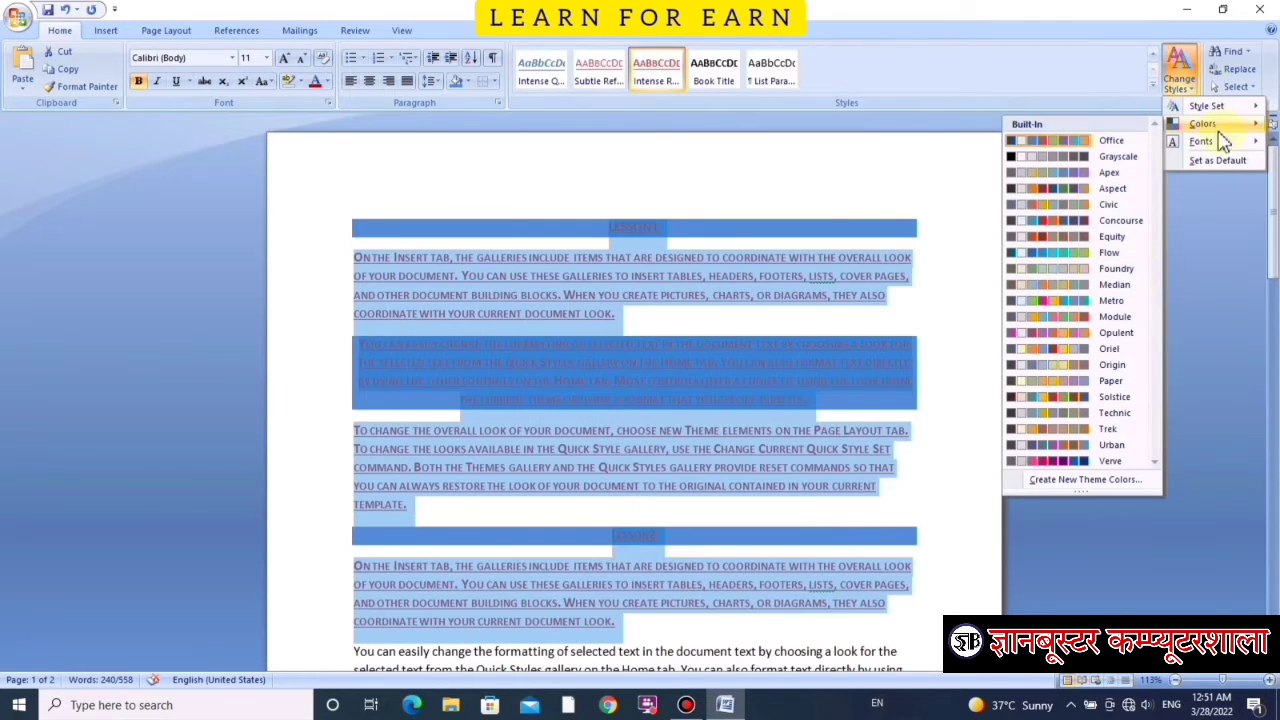
mouse_move(1228, 52)
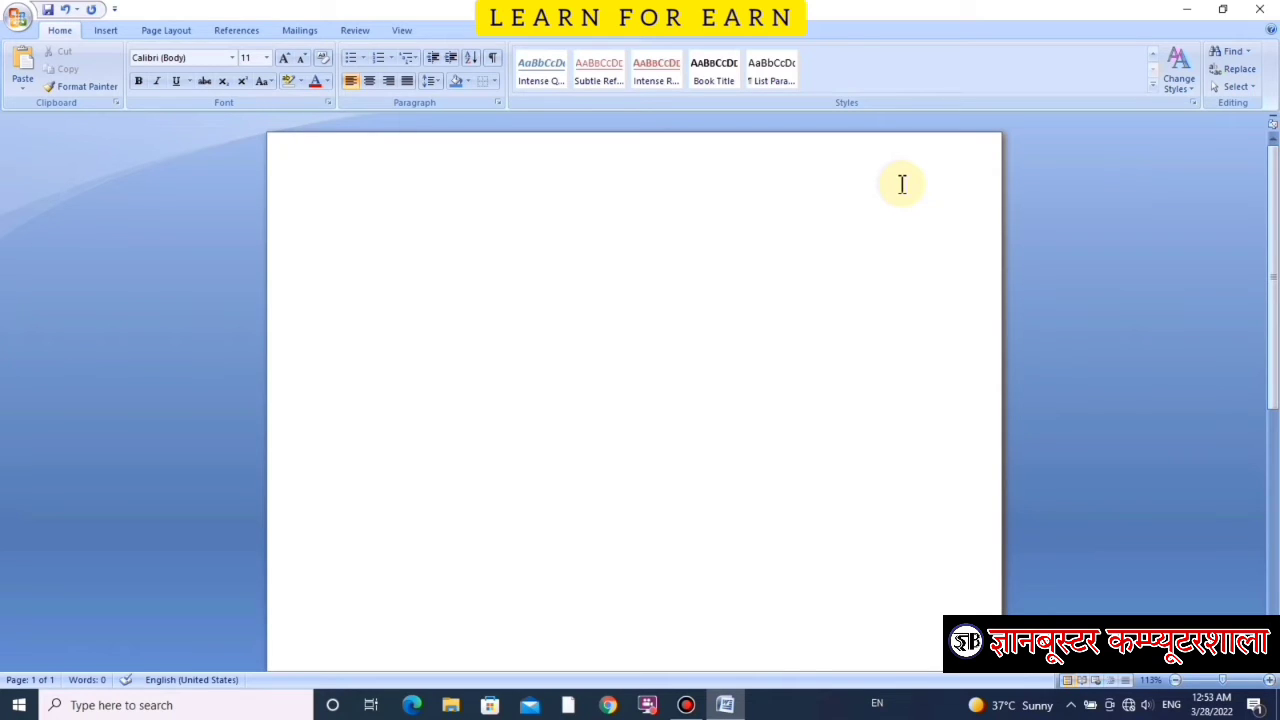
Step: Fill the new document with six pages of =rand() paragraphs, repeated with F4, then return to the top
left_click(1236, 55)
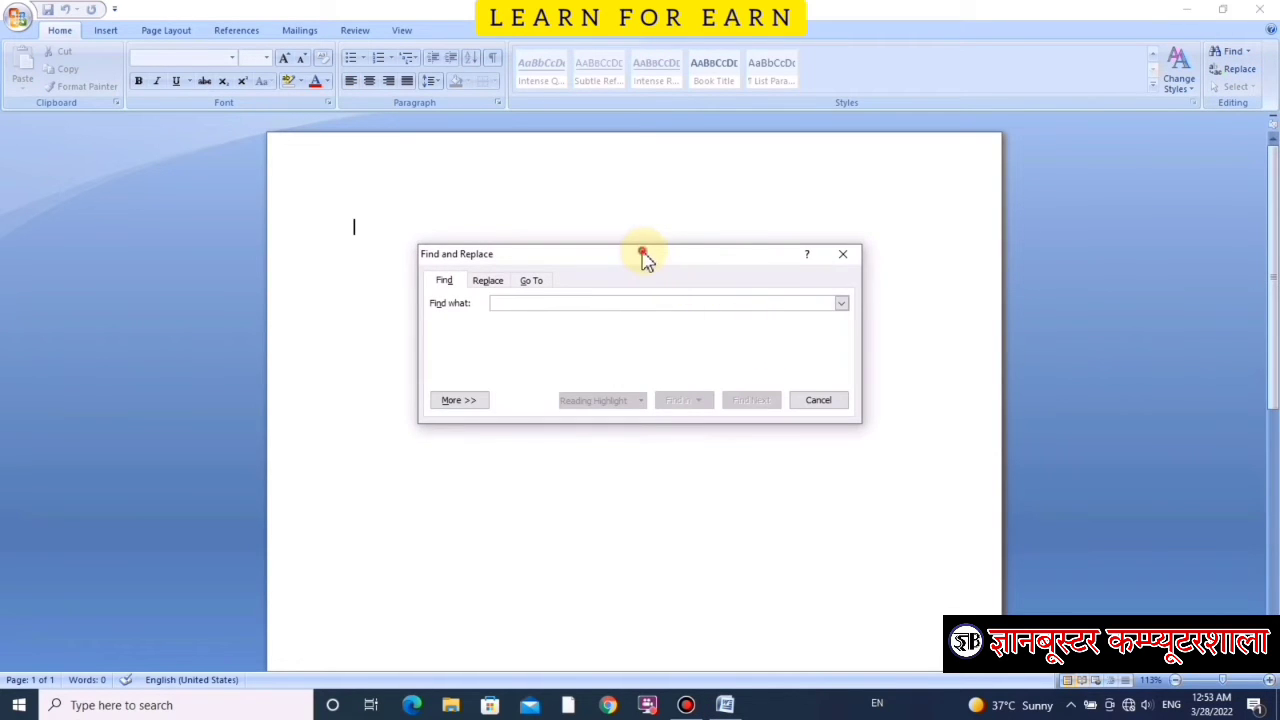
left_click_drag(643, 254, 827, 39)
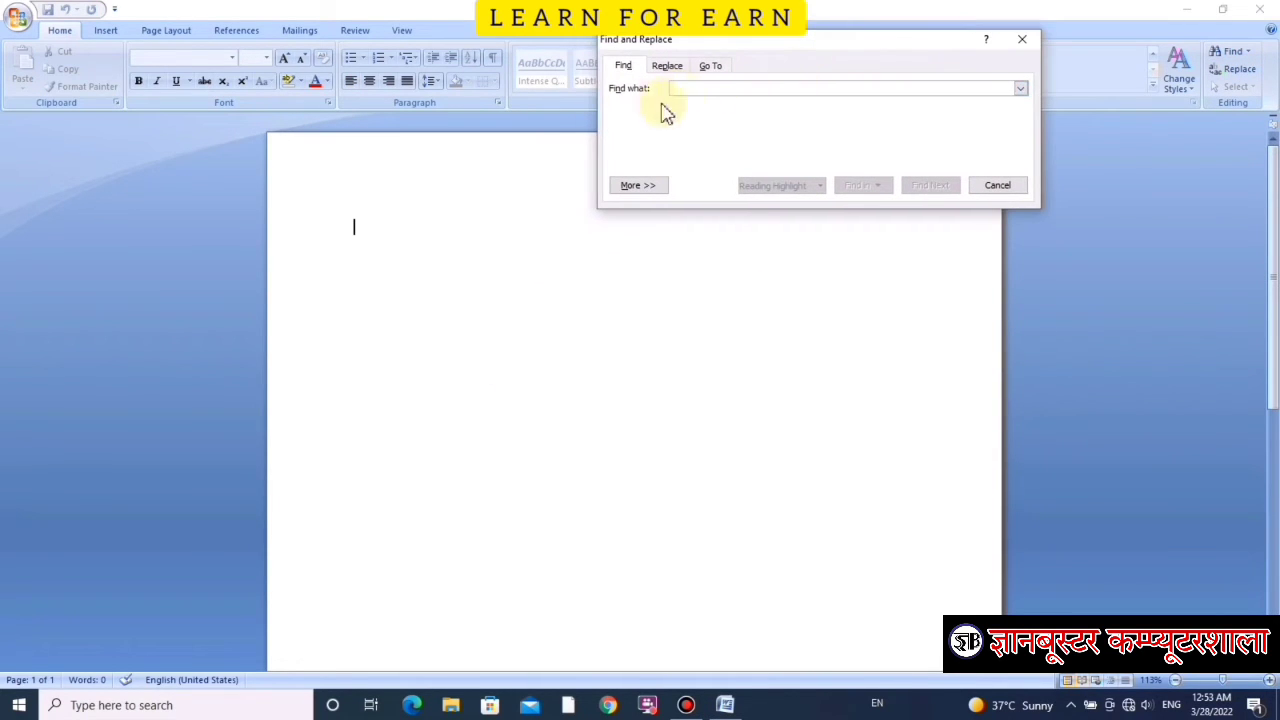
left_click(993, 188)
type("=rand(")
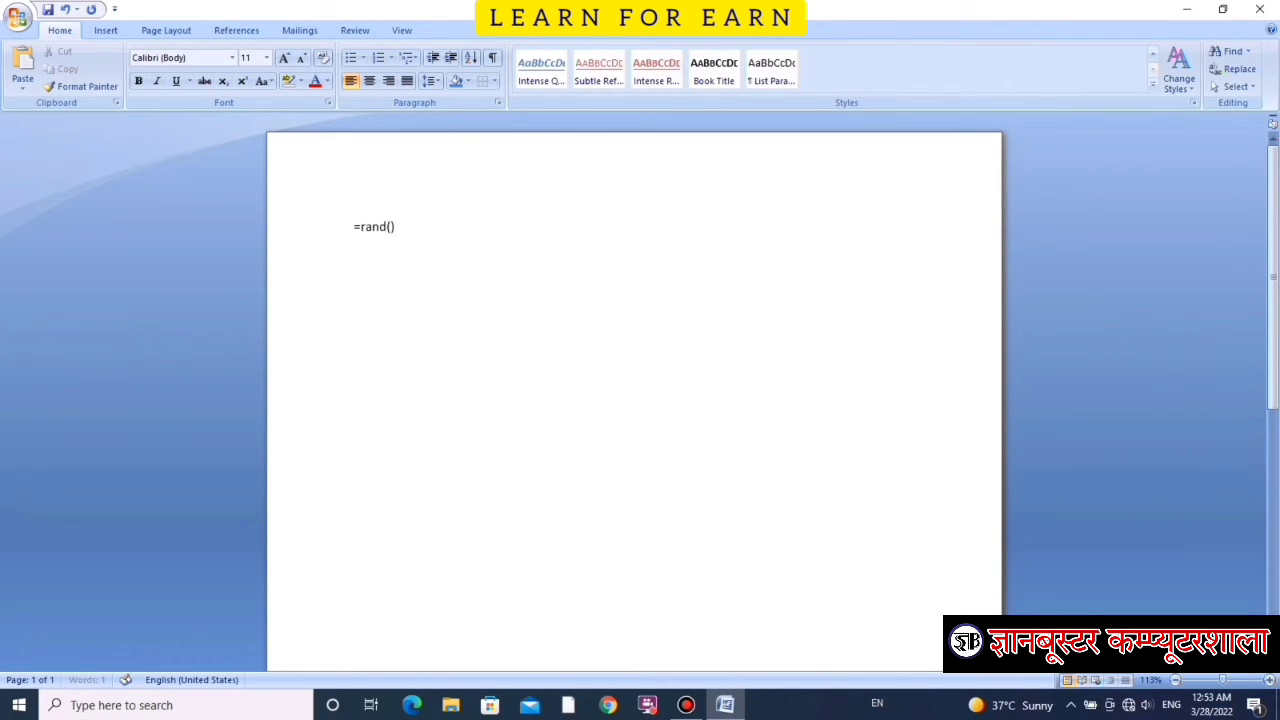
key("Return")
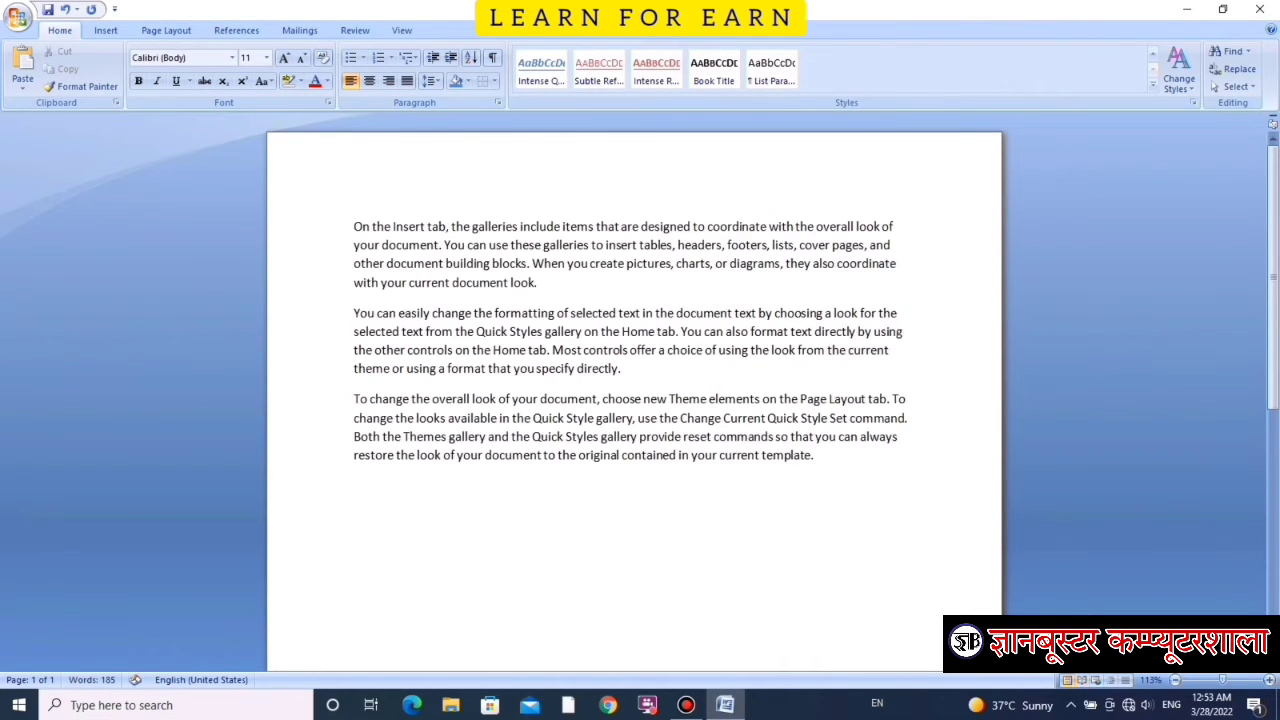
key("F4")
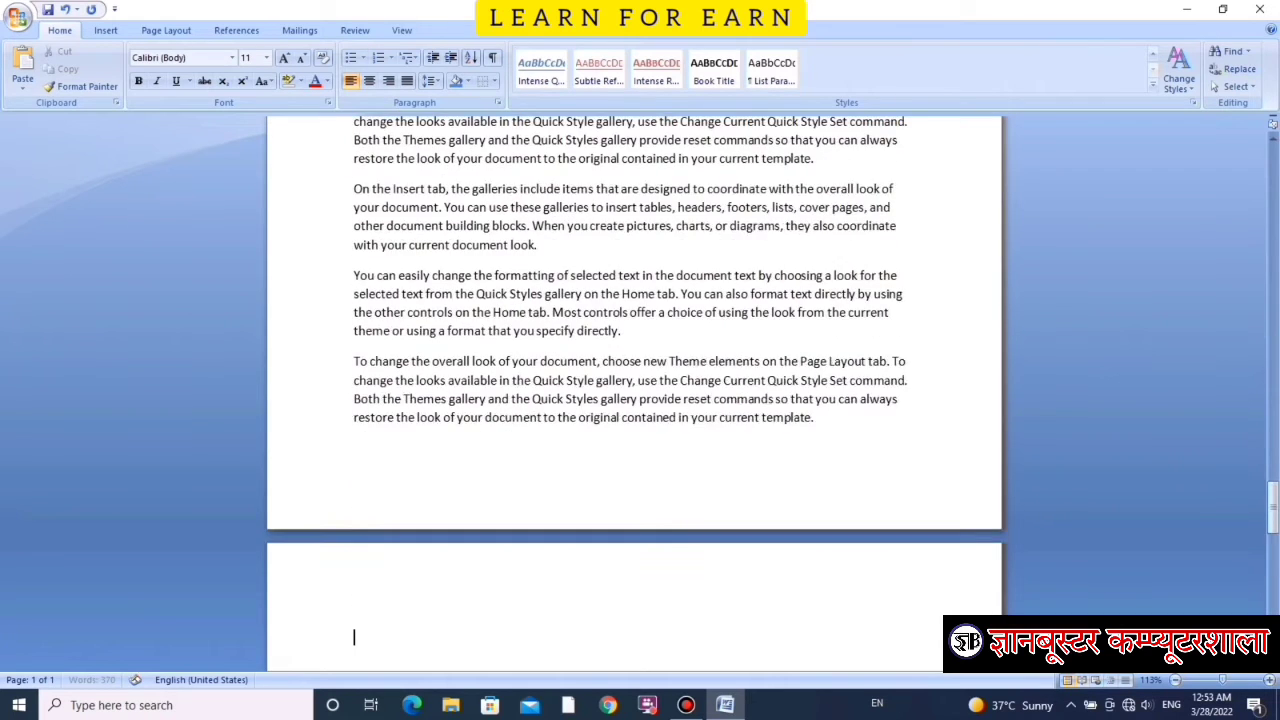
key("ctrl+Home")
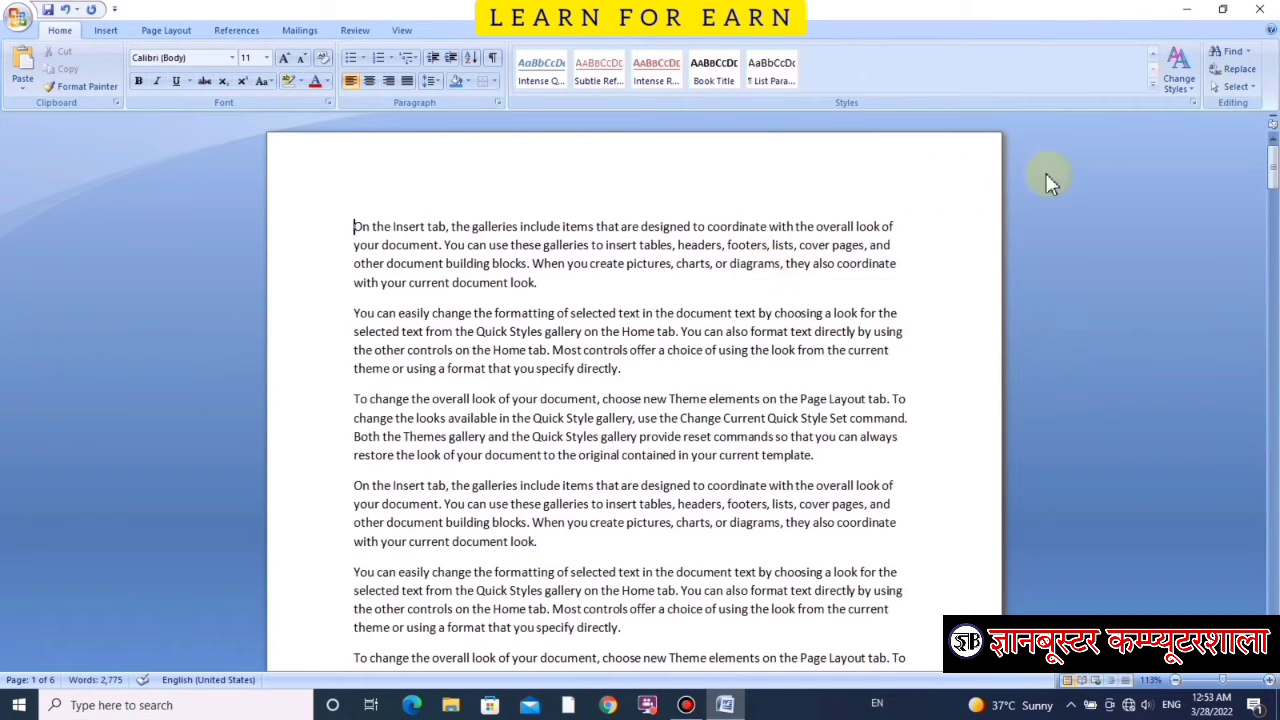
Step: Search for 'the' and step through its first five matches with Find Next
left_click(1224, 52)
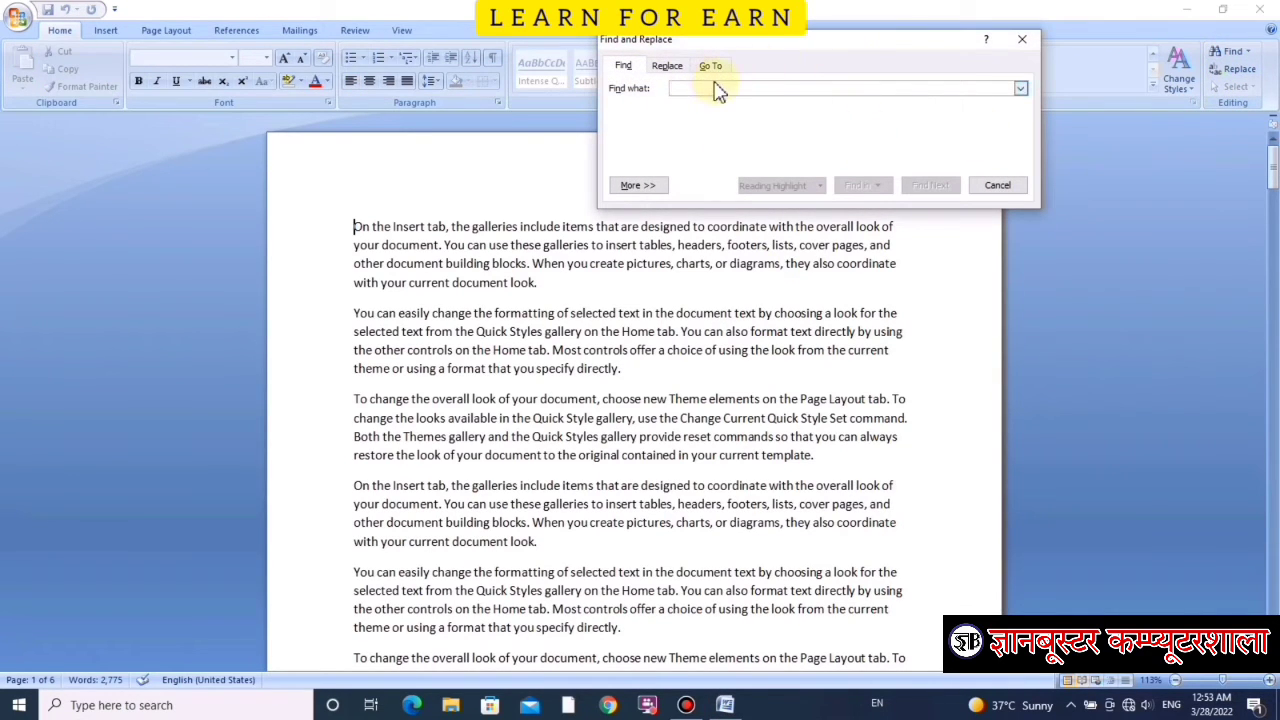
type("the")
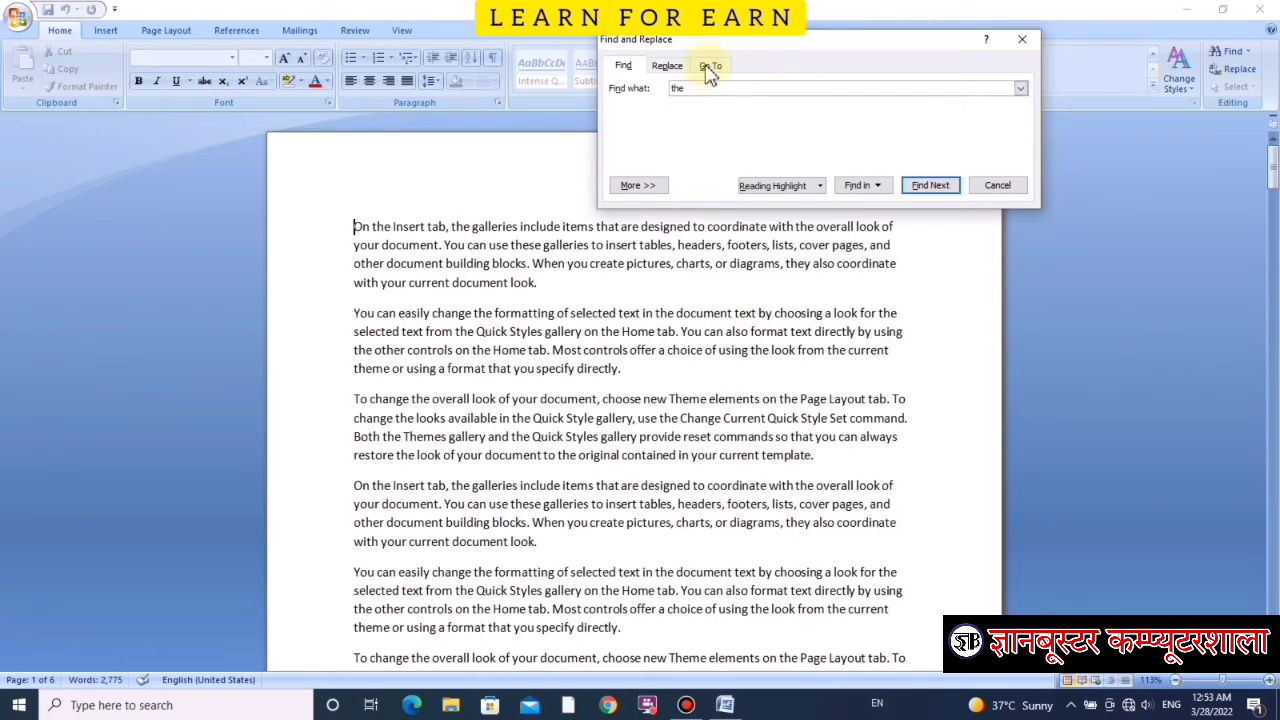
mouse_move(727, 45)
left_mouse_down()
mouse_move(799, 30)
mouse_move(846, 43)
left_mouse_up()
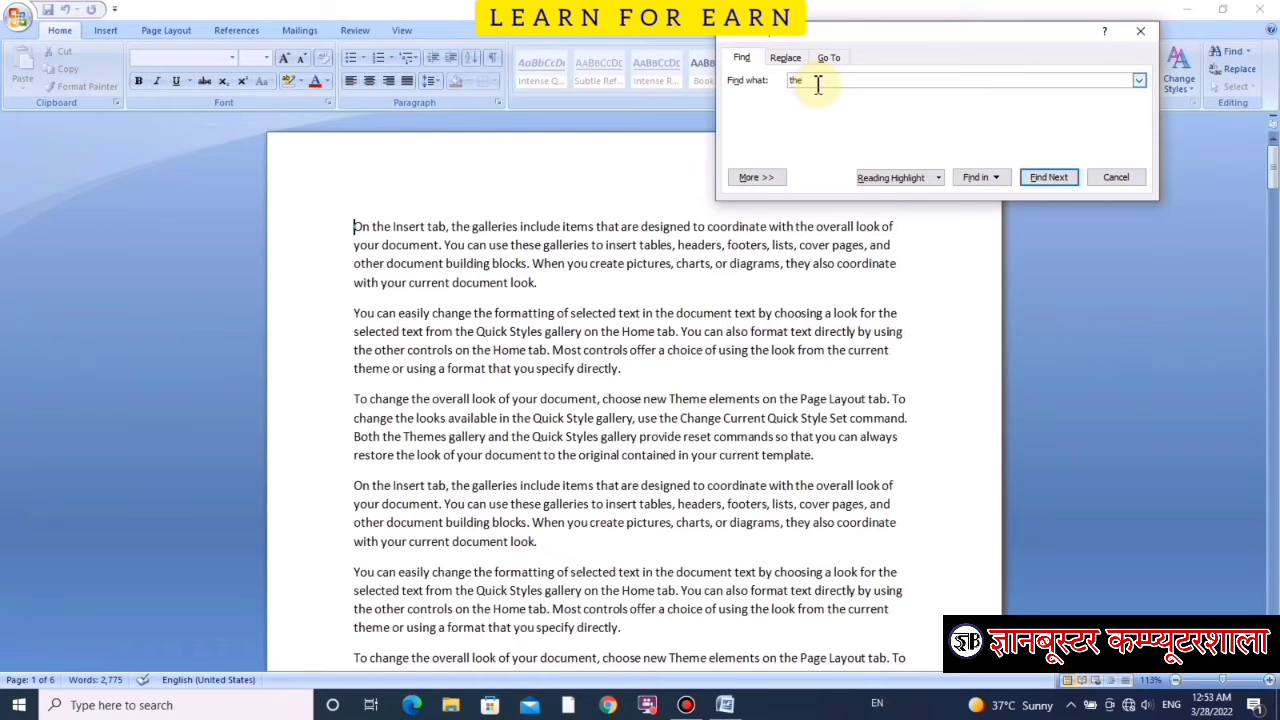
left_click(804, 80)
double_click(829, 80)
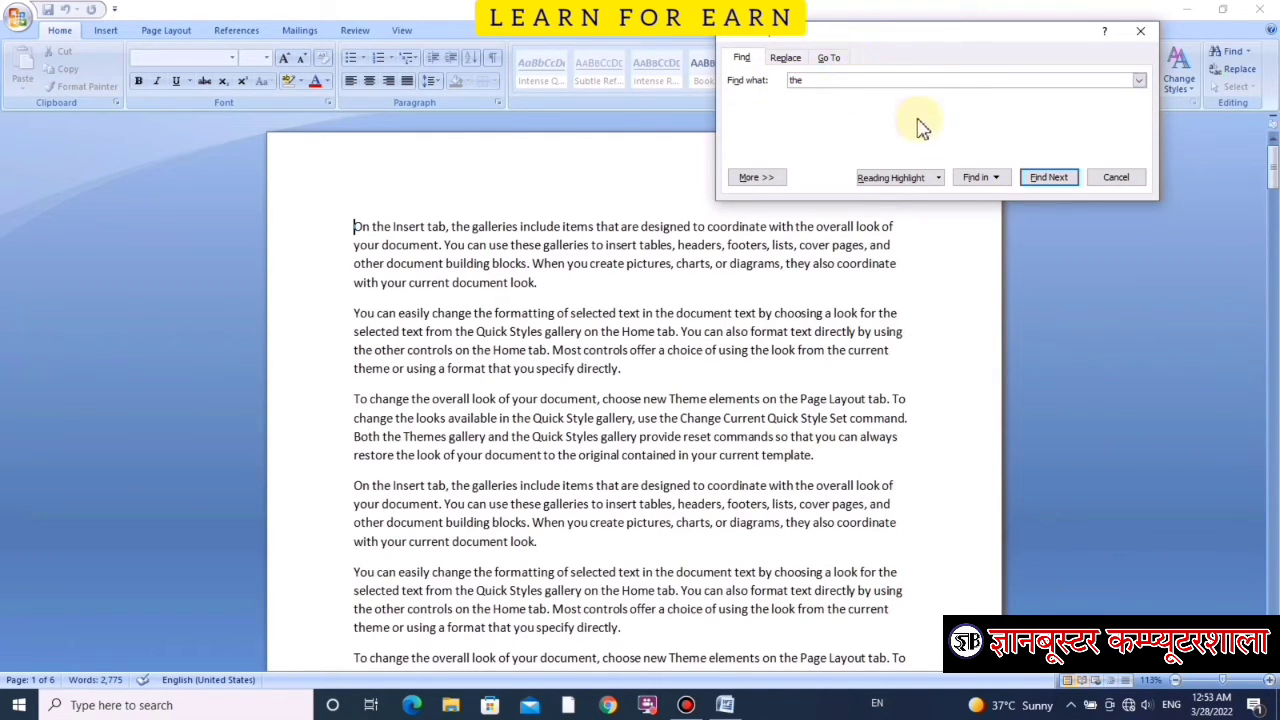
left_click(1047, 184)
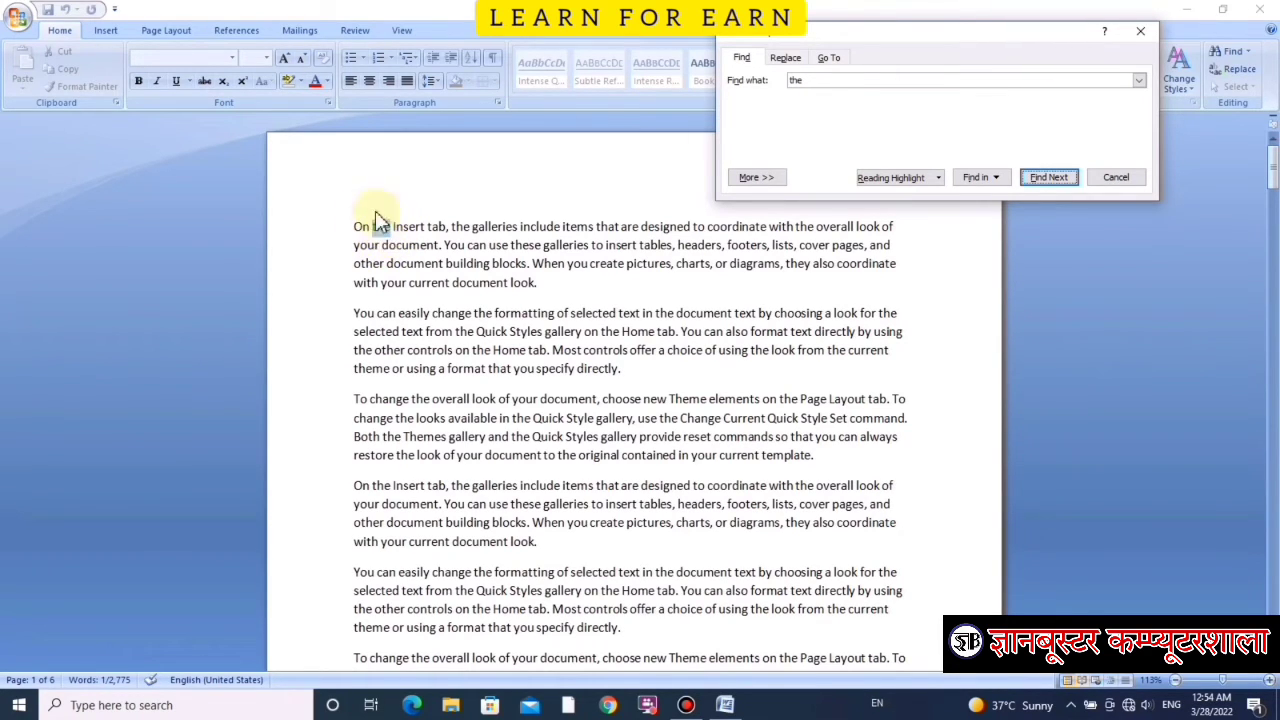
left_click(1042, 186)
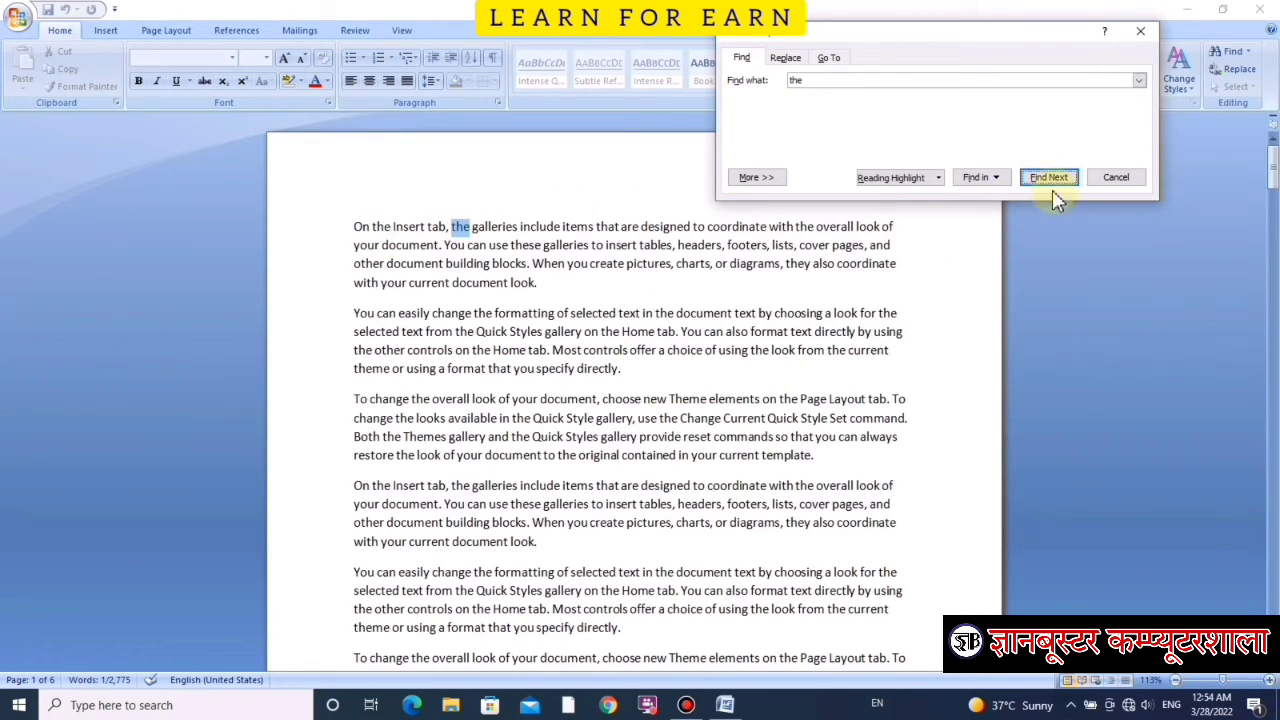
left_click(1050, 181)
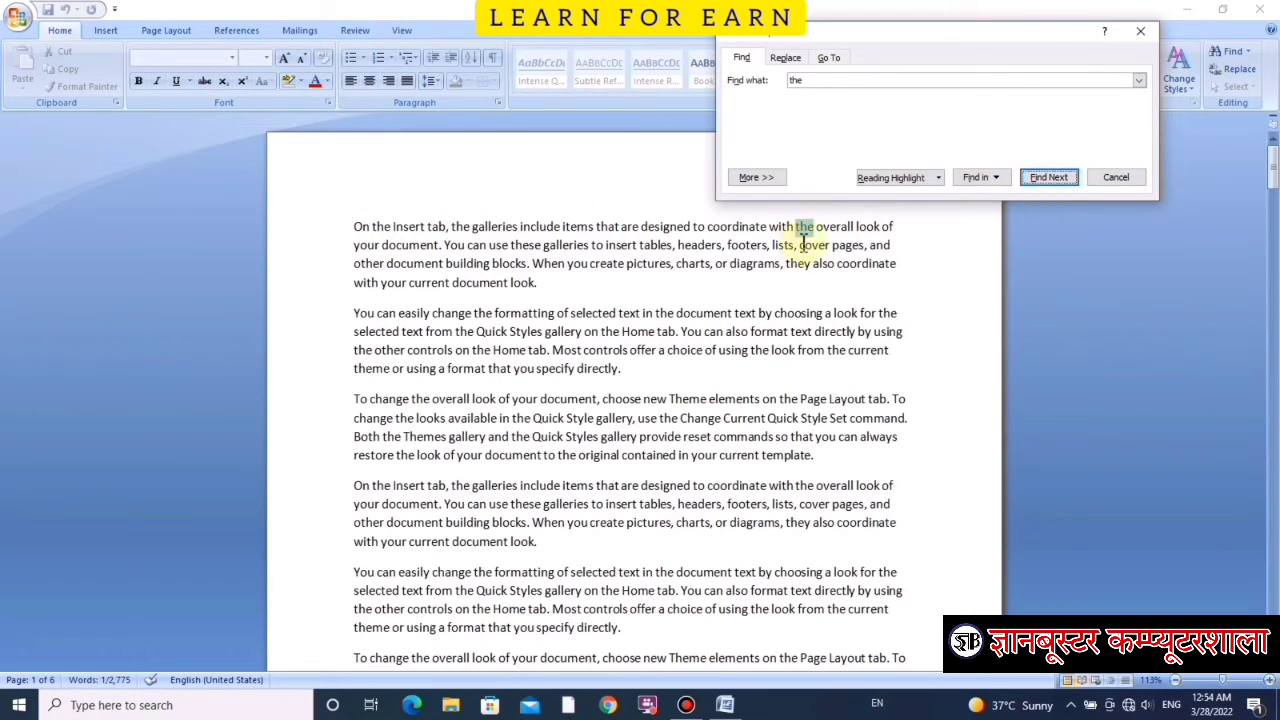
left_click(1045, 180)
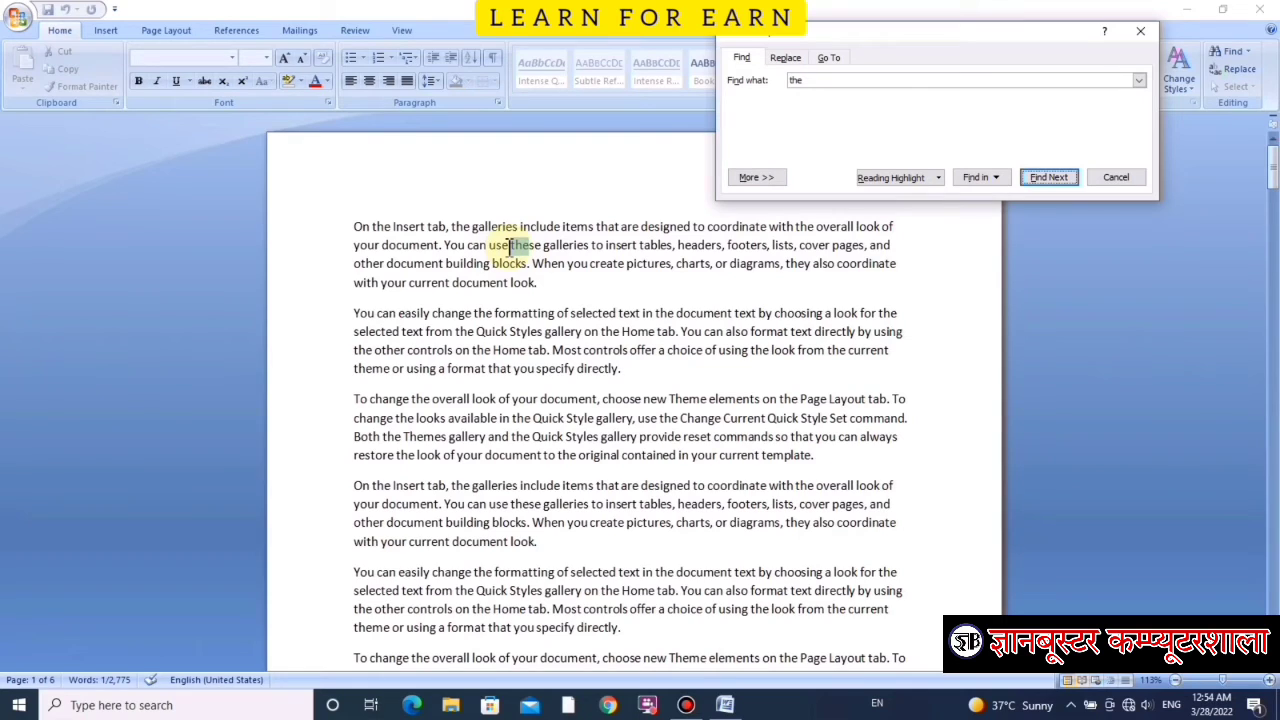
left_click(1047, 178)
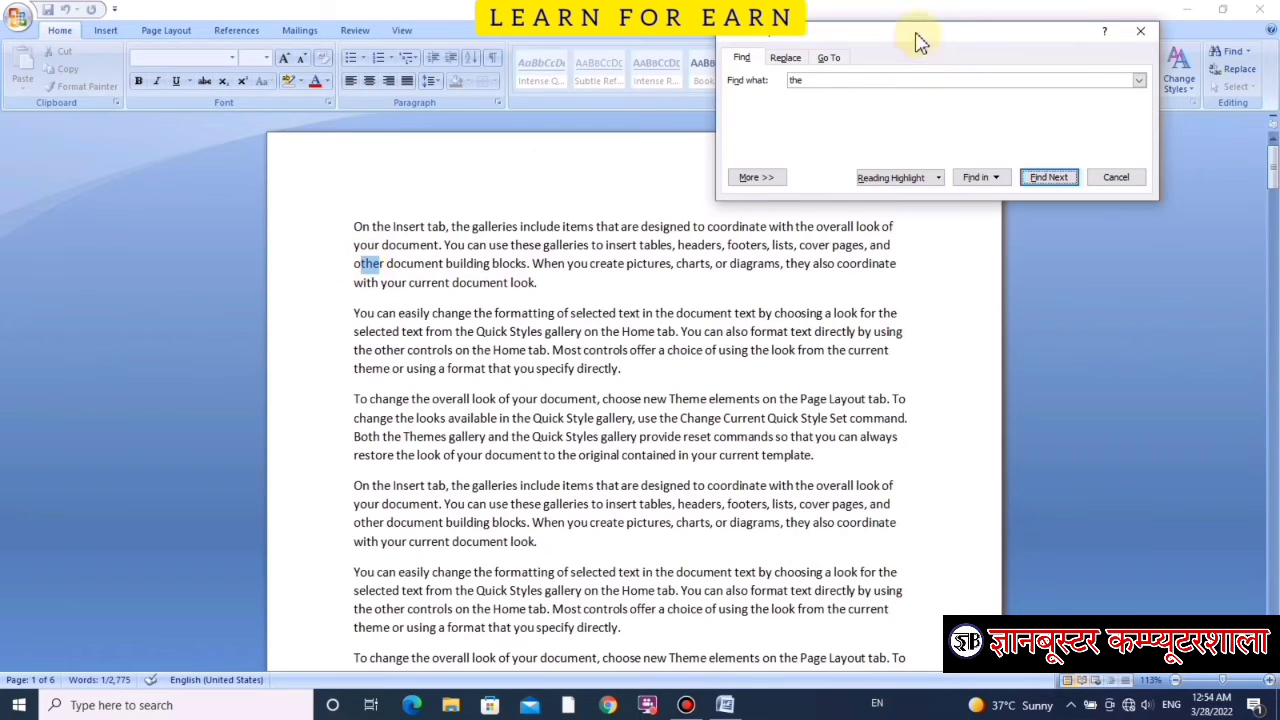
left_click_drag(920, 42, 916, 32)
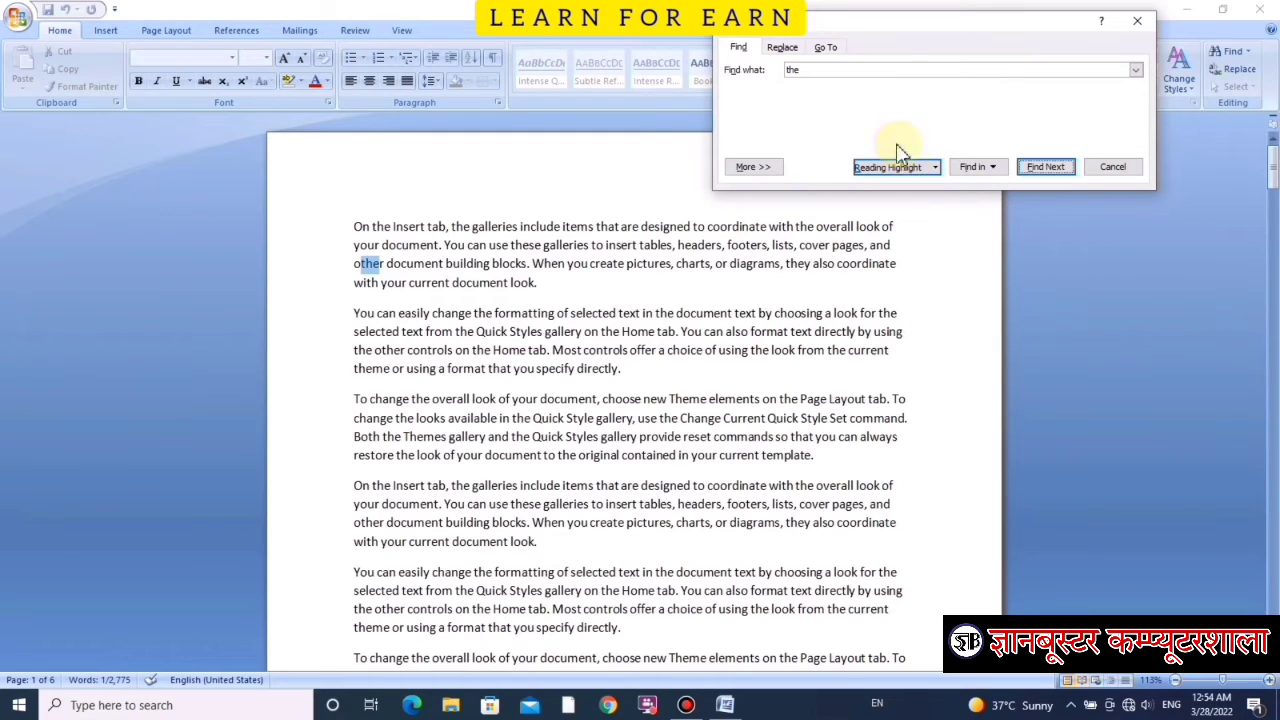
Step: Highlight all 420 occurrences of 'the' in yellow and scroll through the document
left_click(890, 168)
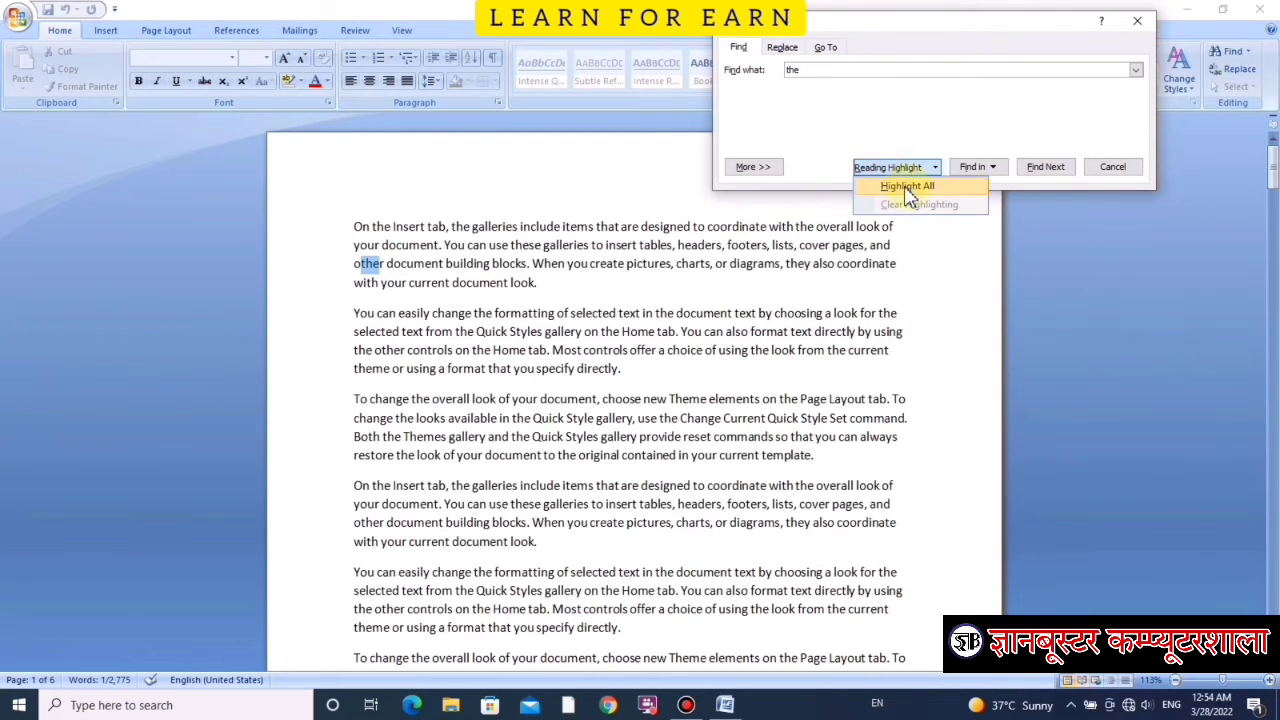
left_click(907, 187)
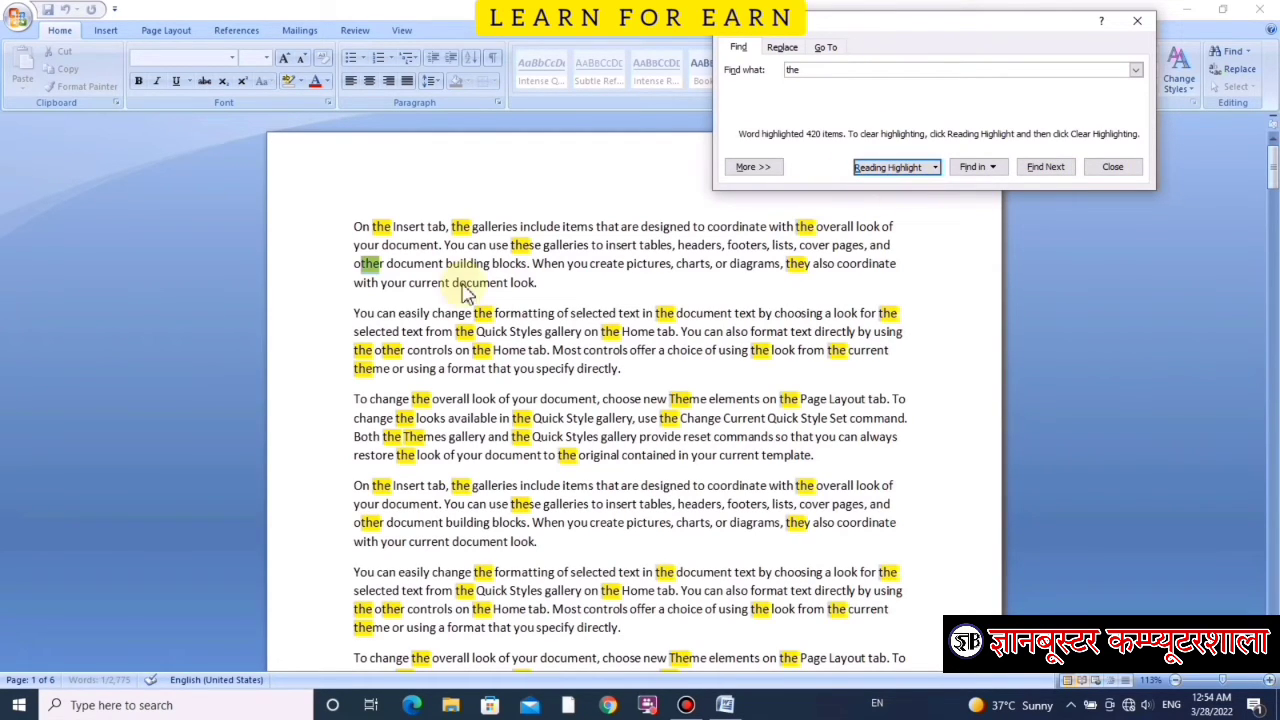
left_click(785, 345)
scroll(786, 370, "down", 3)
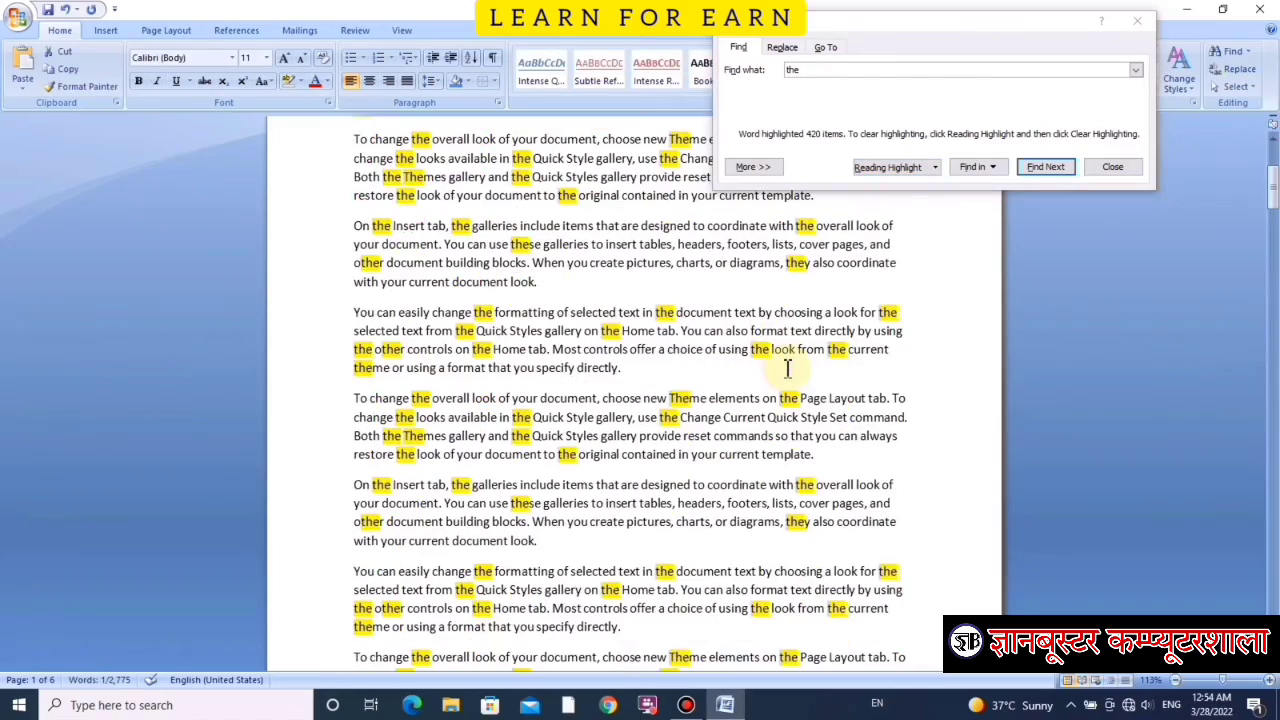
scroll(787, 397, "down", 2)
scroll(780, 385, "down", 3)
scroll(760, 380, "down", 7)
scroll(730, 378, "down", 6)
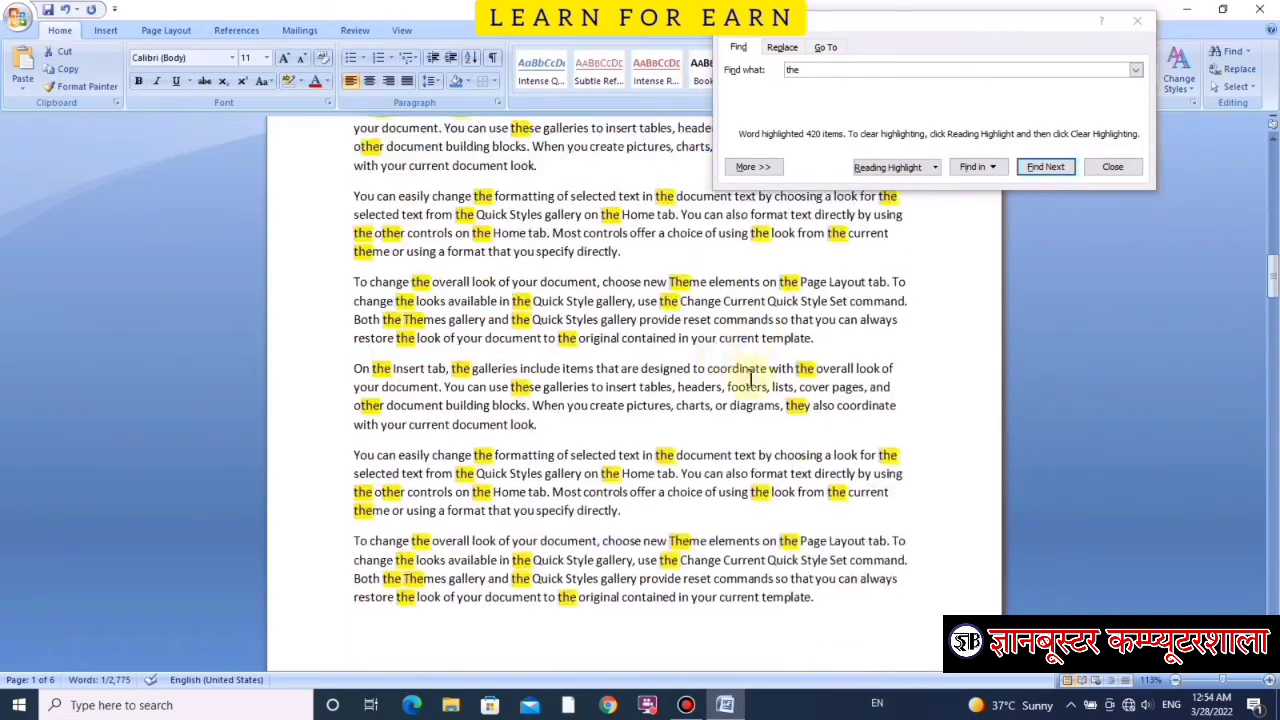
scroll(705, 375, "down", 2)
scroll(660, 350, "down", 2)
scroll(640, 350, "down", 2)
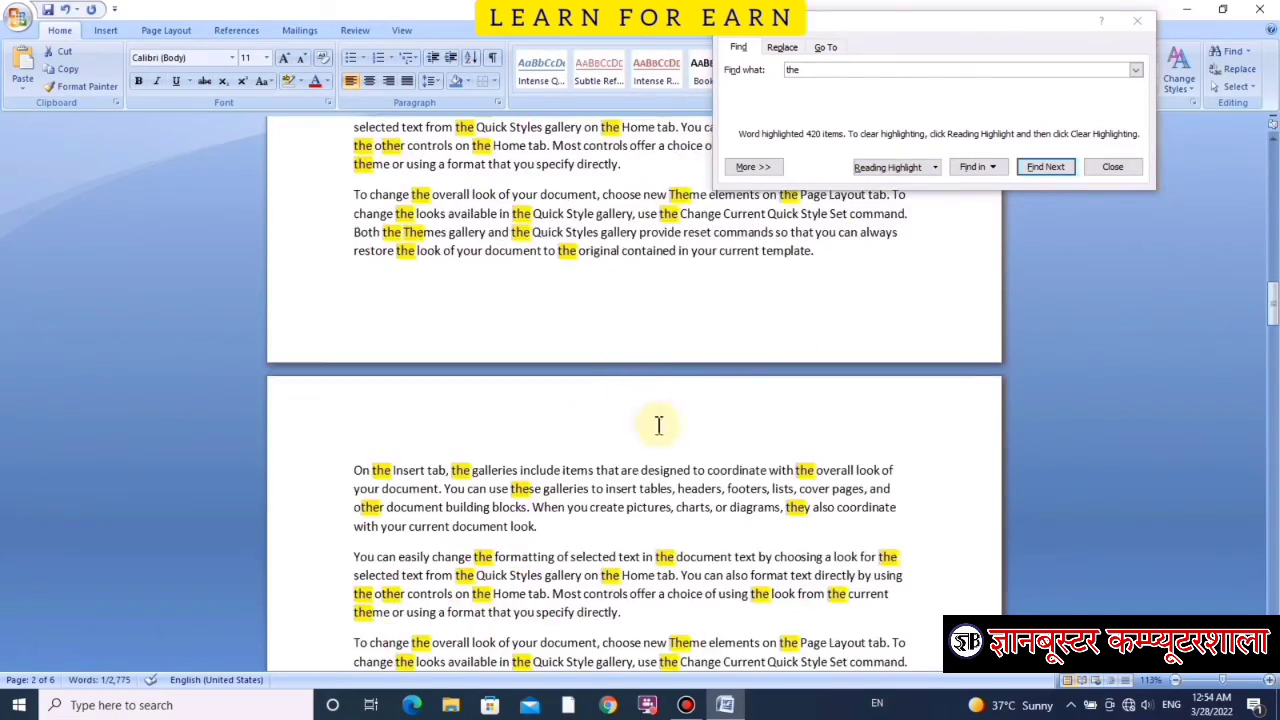
scroll(660, 420, "down", 1)
scroll(677, 448, "down", 3)
scroll(677, 448, "down", 3)
scroll(677, 448, "down", 3)
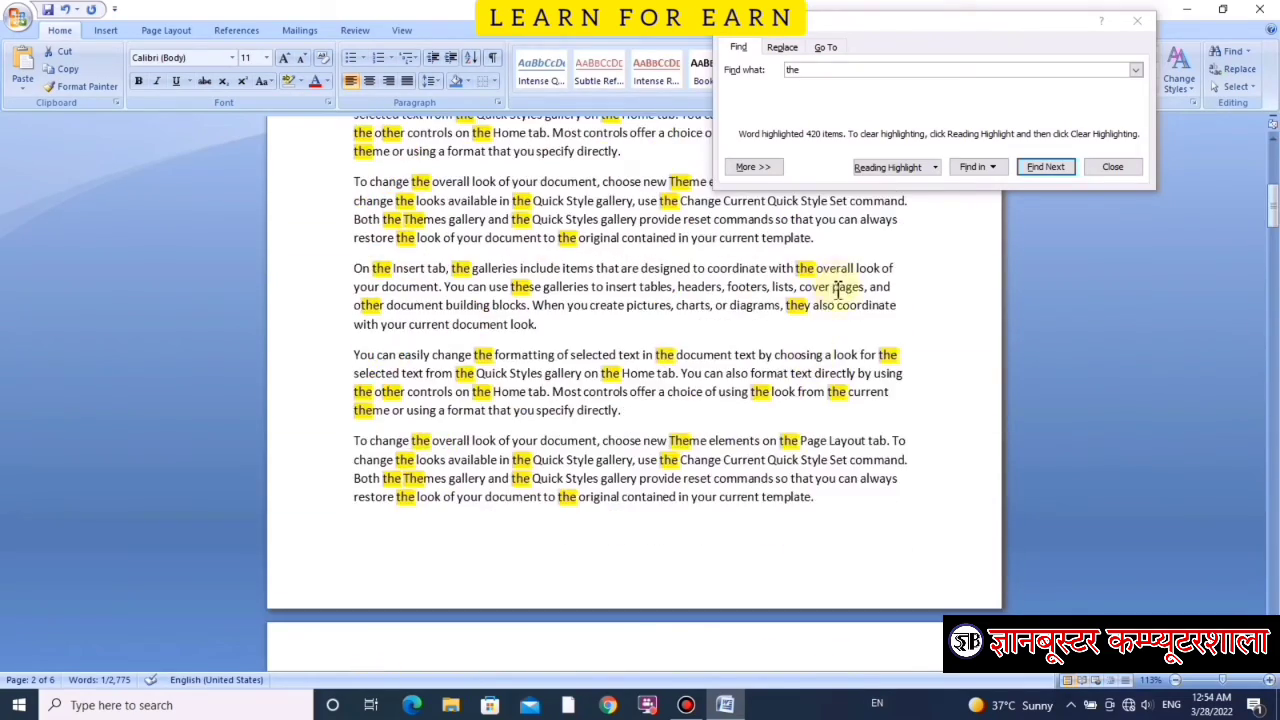
scroll(842, 290, "down", 3)
Step: Clear the yellow highlighting and close the Find dialog
left_click(898, 168)
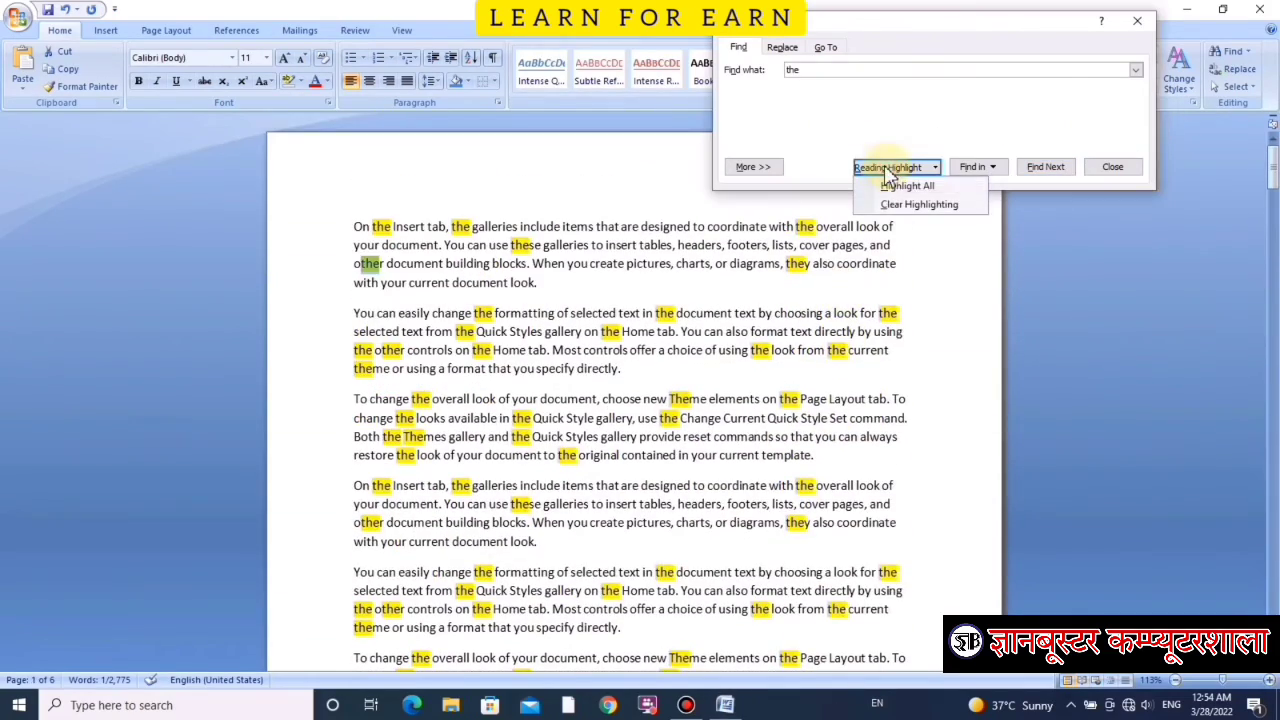
left_click(918, 205)
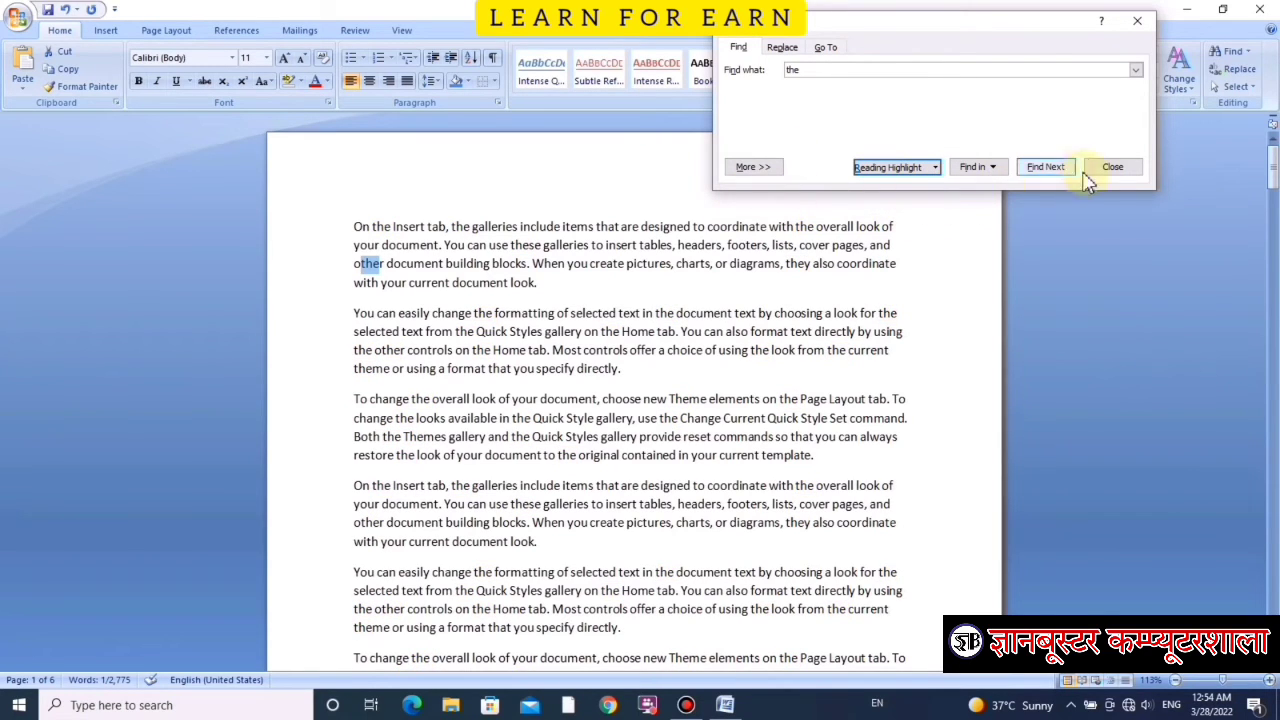
left_click_drag(813, 71, 727, 67)
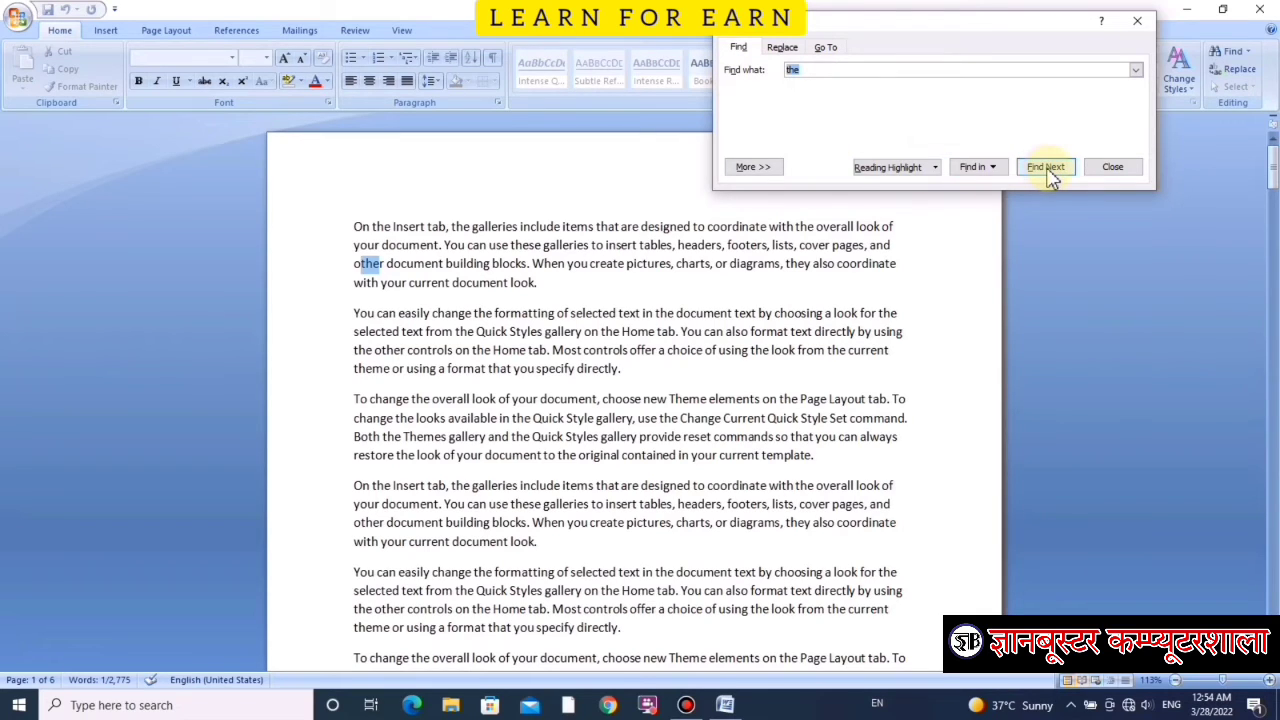
left_click(1112, 167)
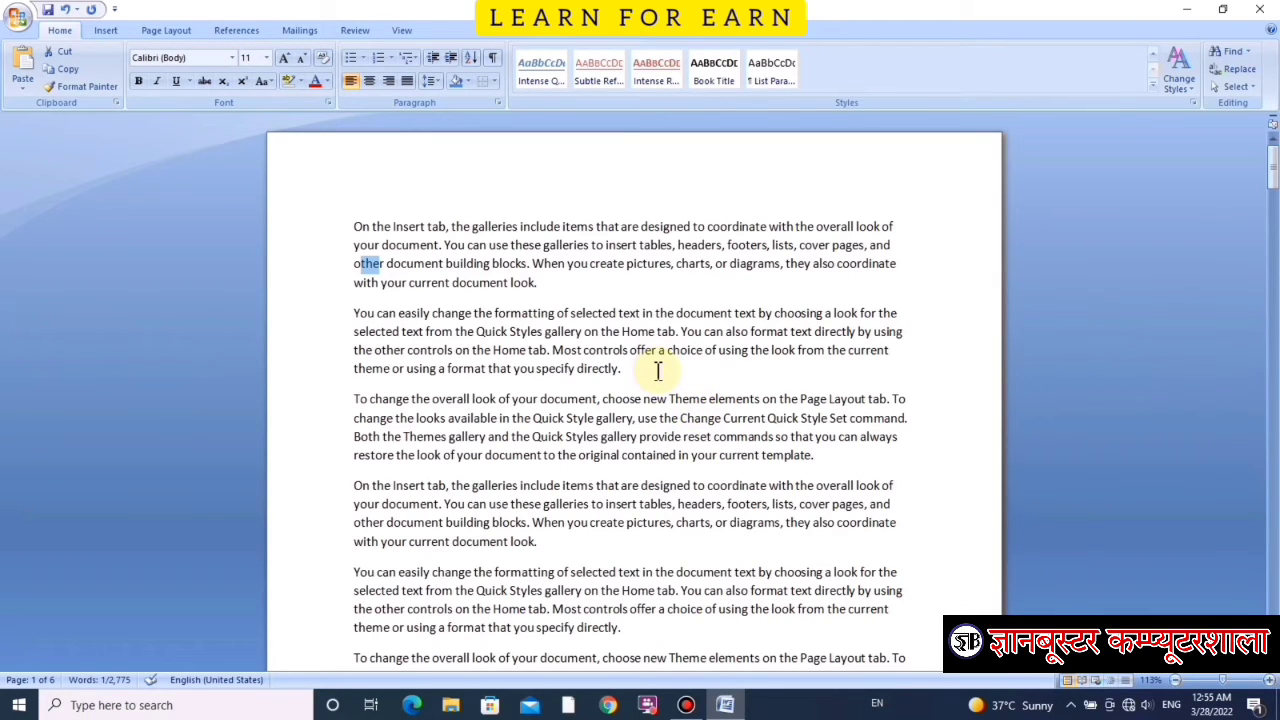
Step: Clear the whole document with Ctrl+A and Delete, then insert three =rand() sample paragraphs
key("ctrl+a")
key("Delete")
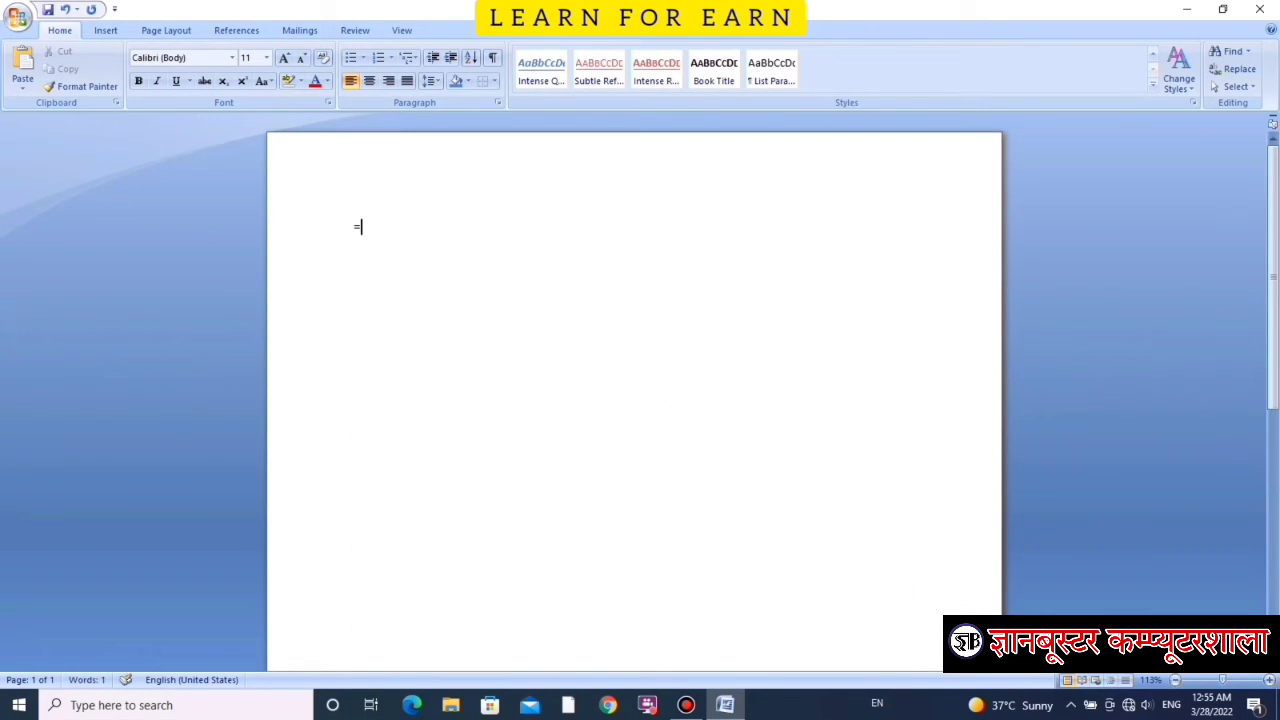
type(")")
key("Return")
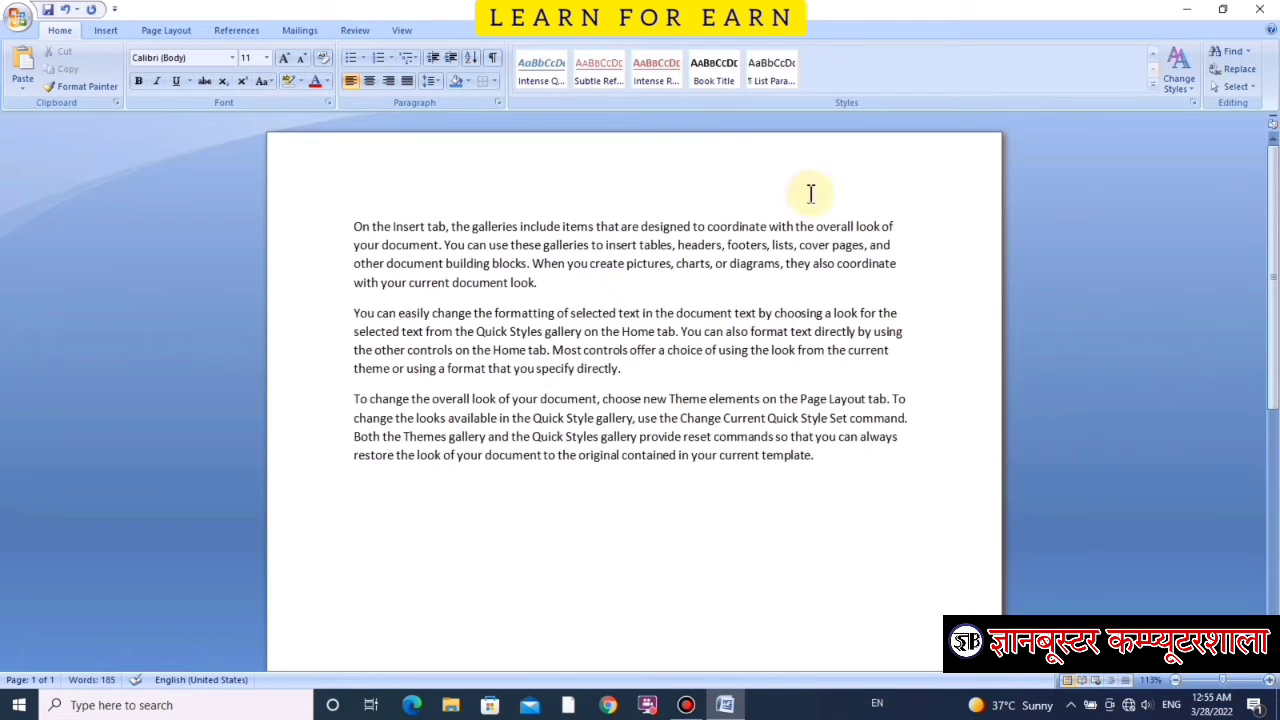
Step: Insert the name 'Ajay' into each of the first three paragraphs
left_click(679, 245)
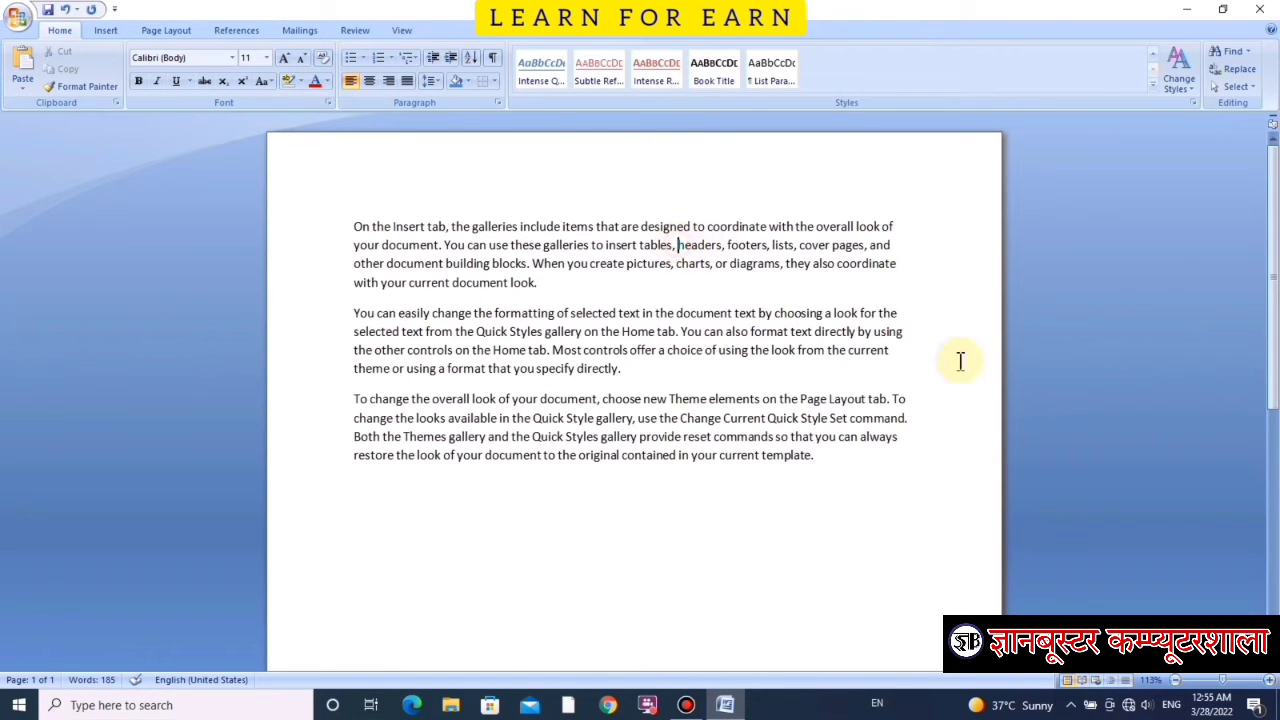
type("Ajay")
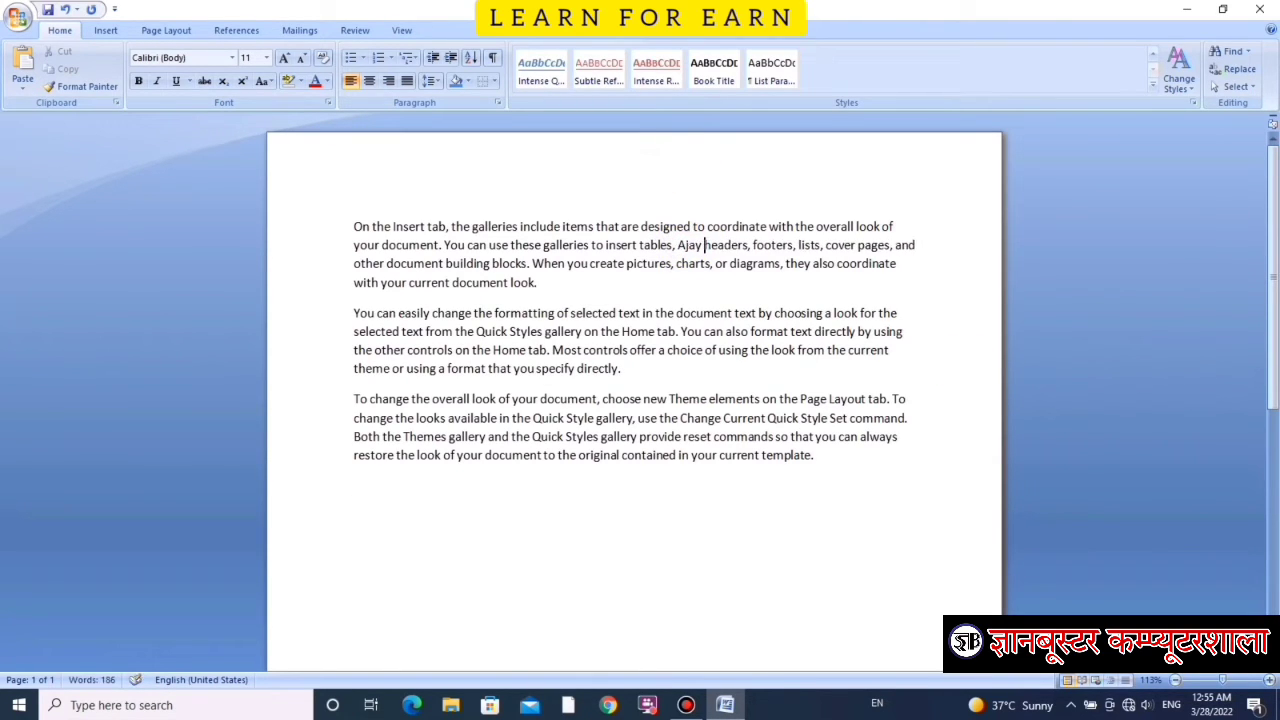
left_click(704, 333)
type("Ajay")
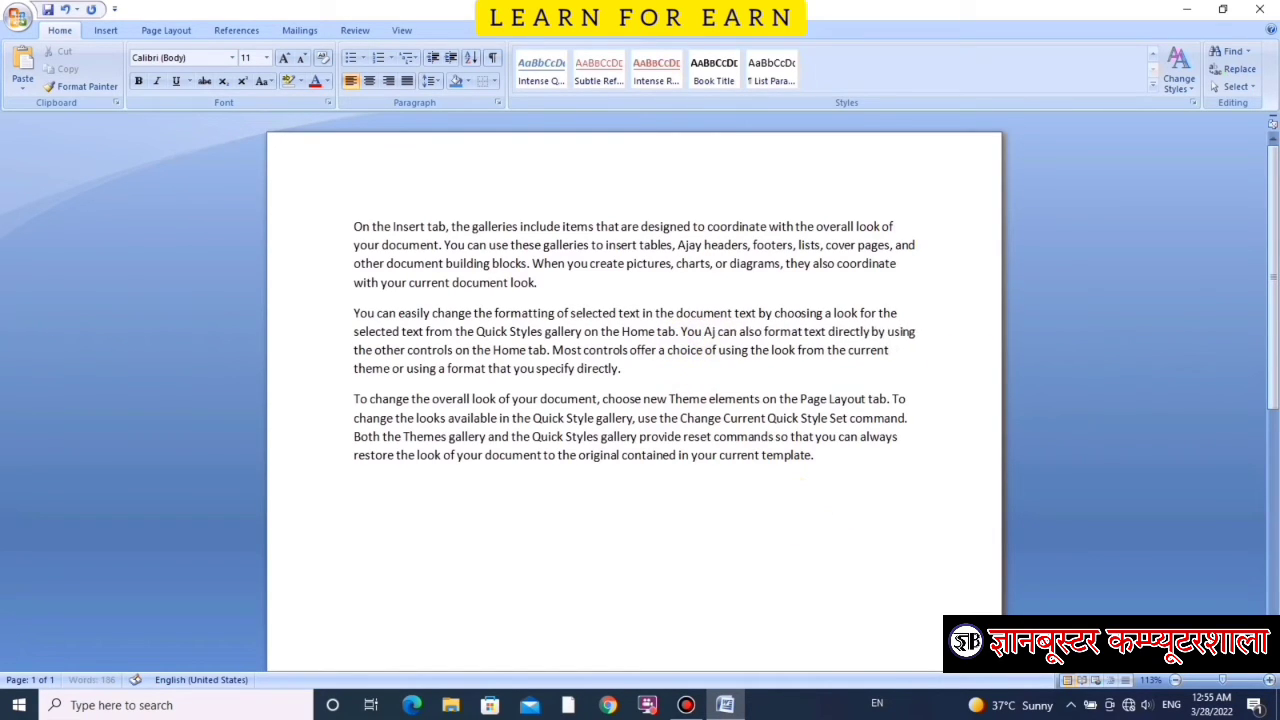
left_click(636, 418)
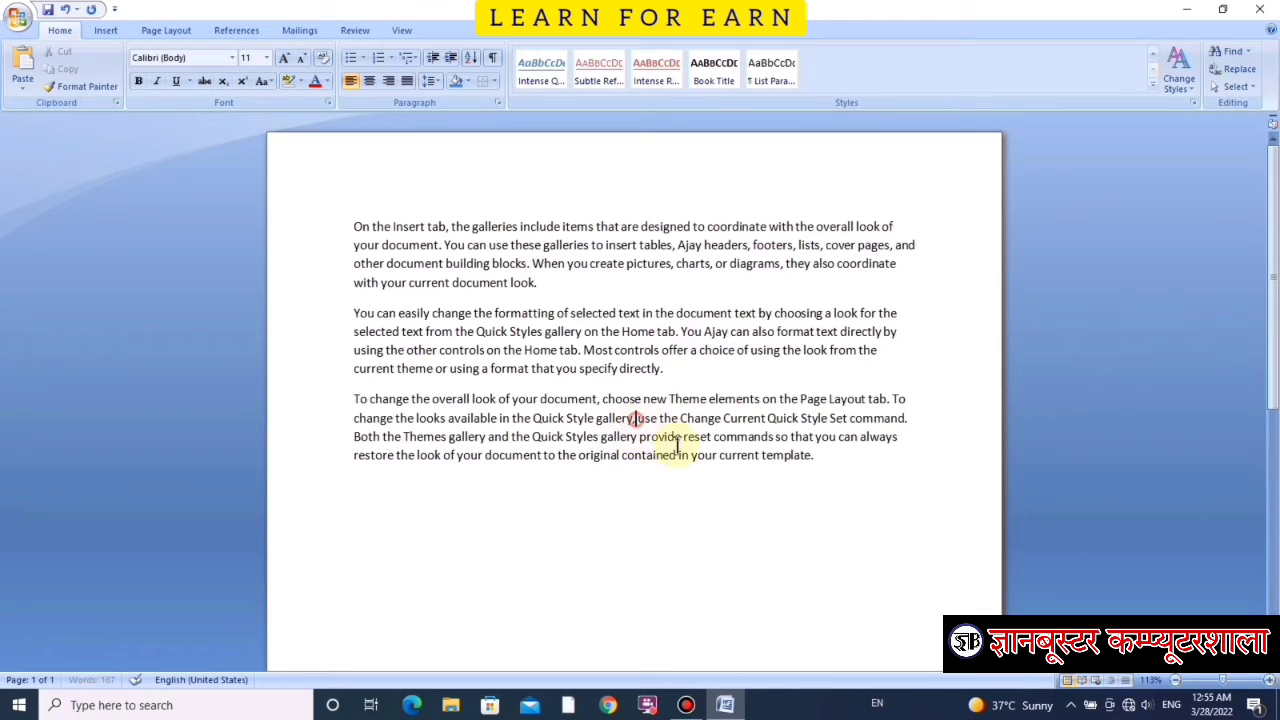
type("Ajay")
key("Return")
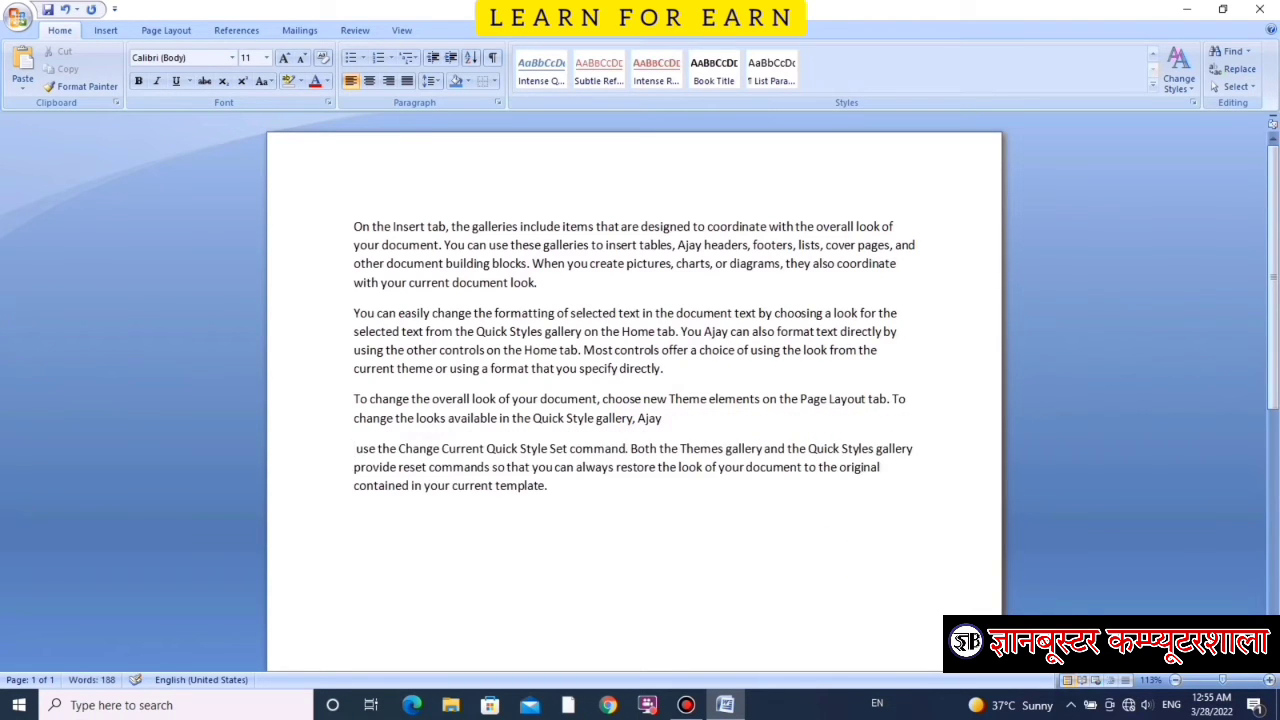
key("BackSpace")
Step: Copy all the text and paste it twice to fill 15 pages, then return to the top
key("ctrl+a")
key("ctrl+c")
key("ctrl+v")
key("ctrl+v")
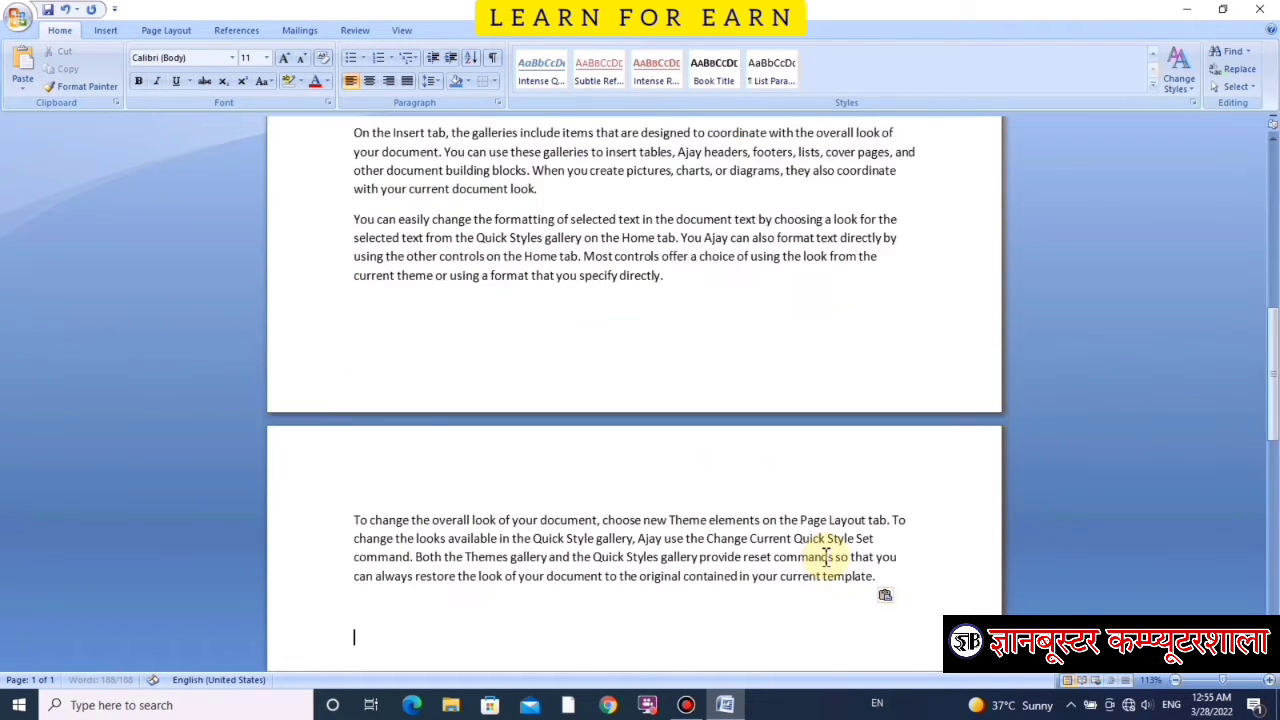
key("ctrl+v")
key("ctrl+v")
key("ctrl+v")
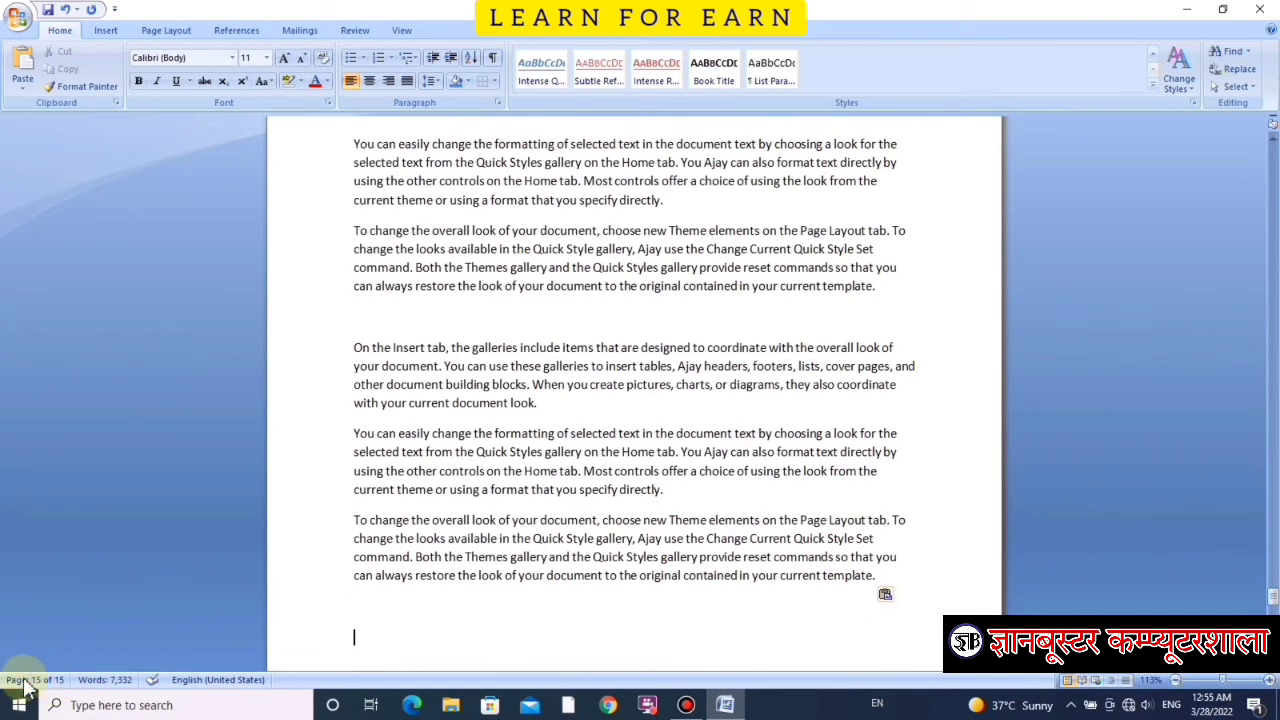
scroll(665, 425, "up", 3)
key("ctrl+Home")
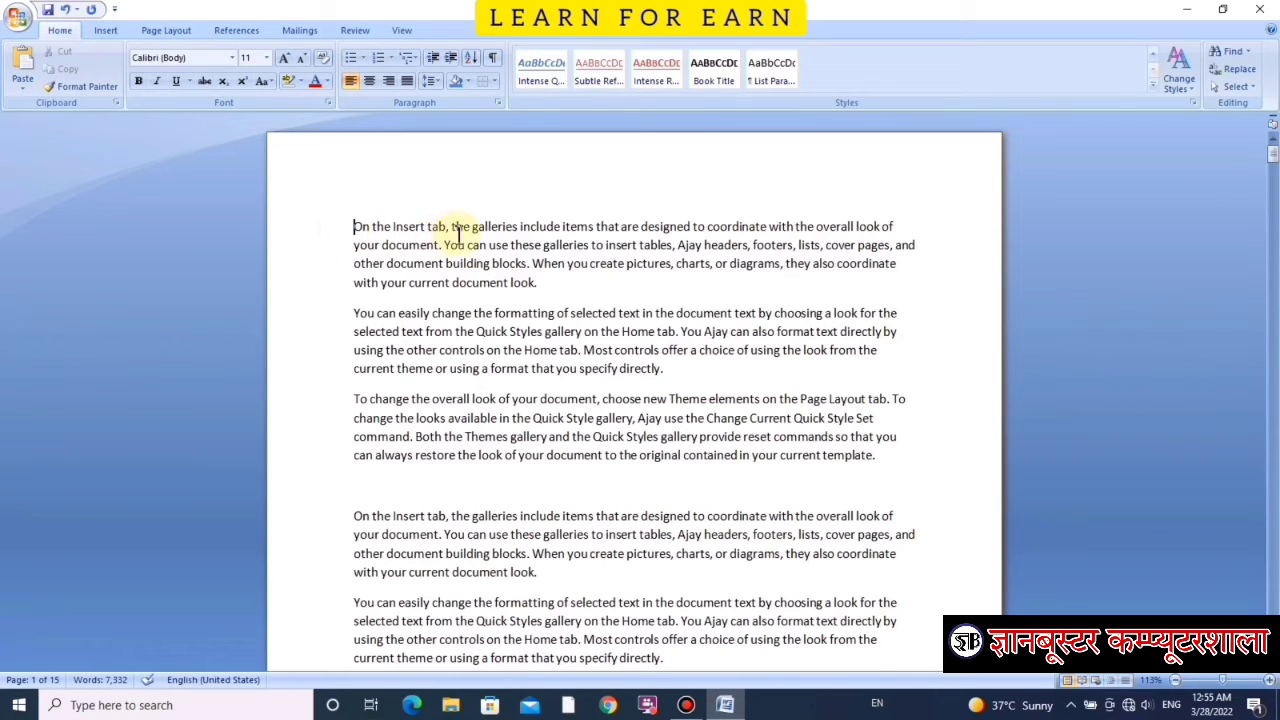
left_click(353, 224)
left_click_drag(404, 222, 684, 247)
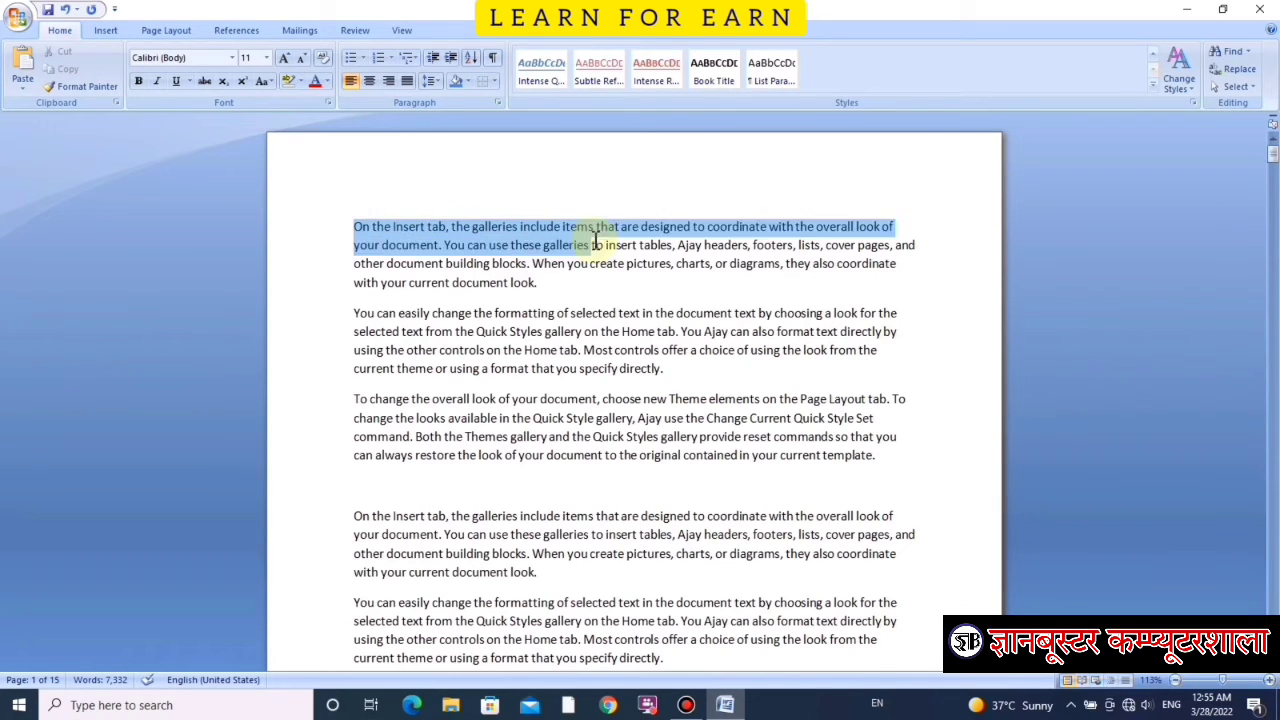
left_click(686, 247)
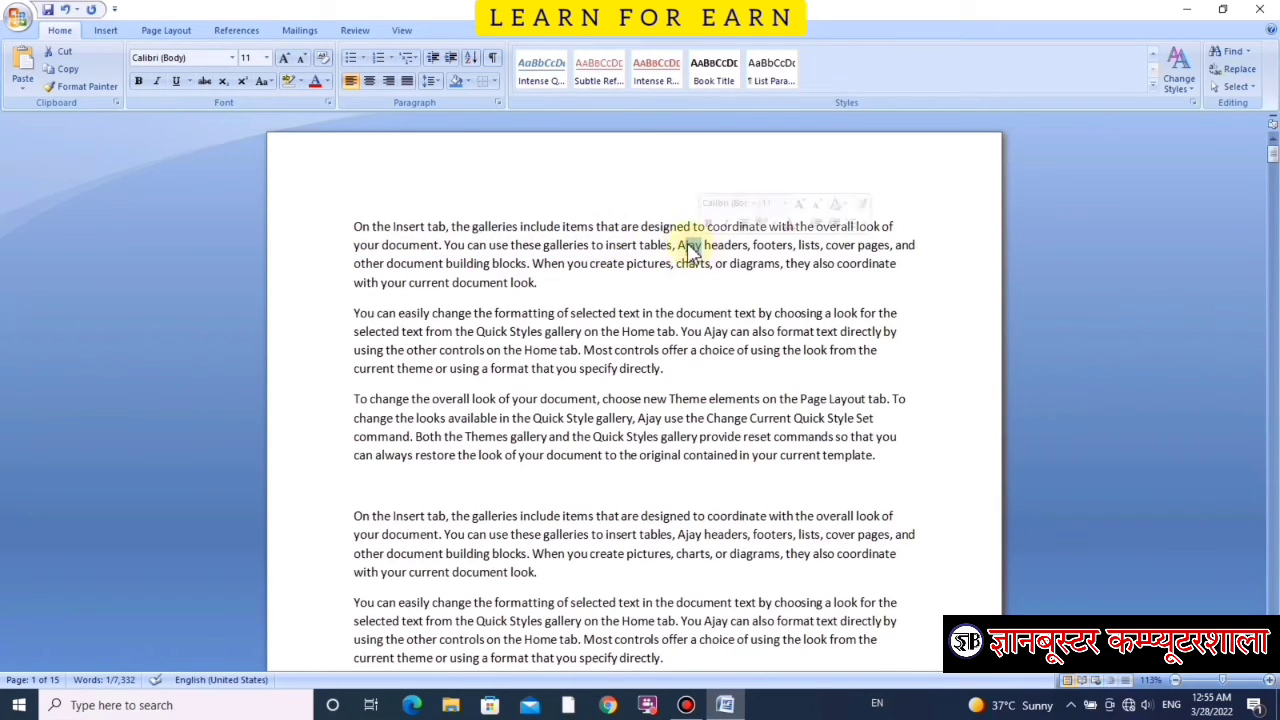
left_click(697, 250)
double_click(697, 248)
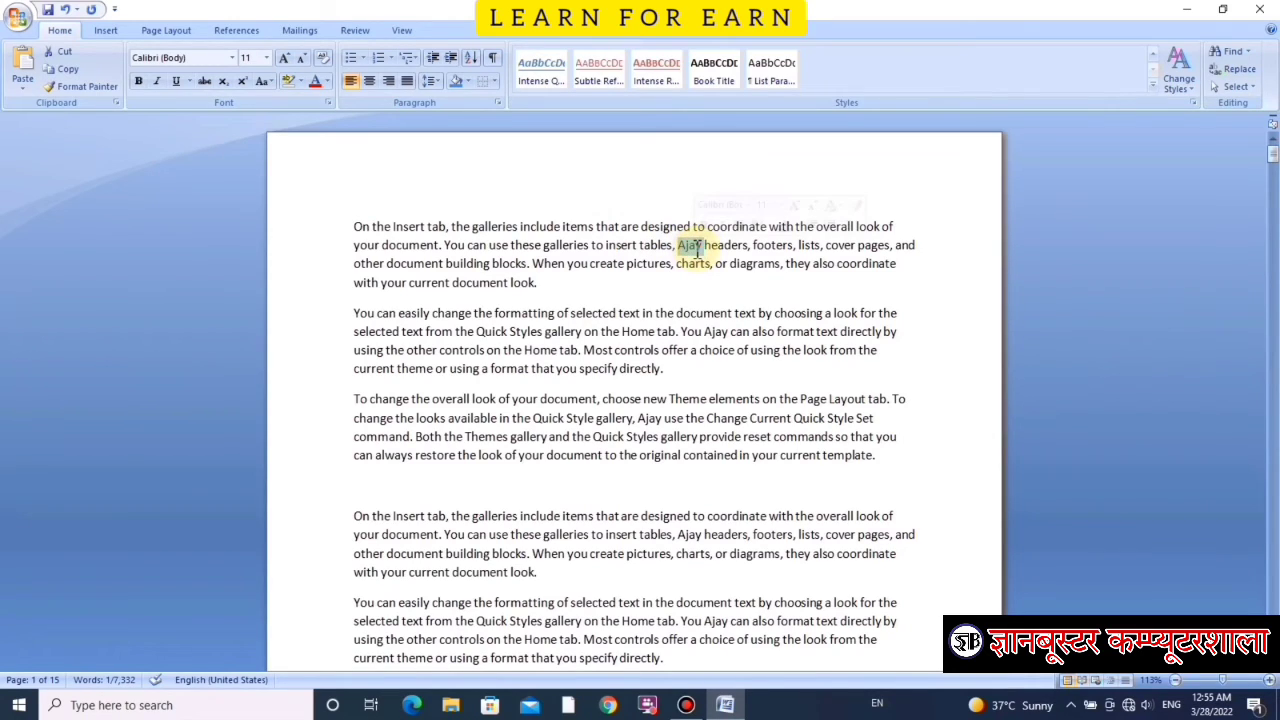
scroll(697, 277, "down", 5)
scroll(697, 286, "down", 5)
scroll(700, 300, "down", 3)
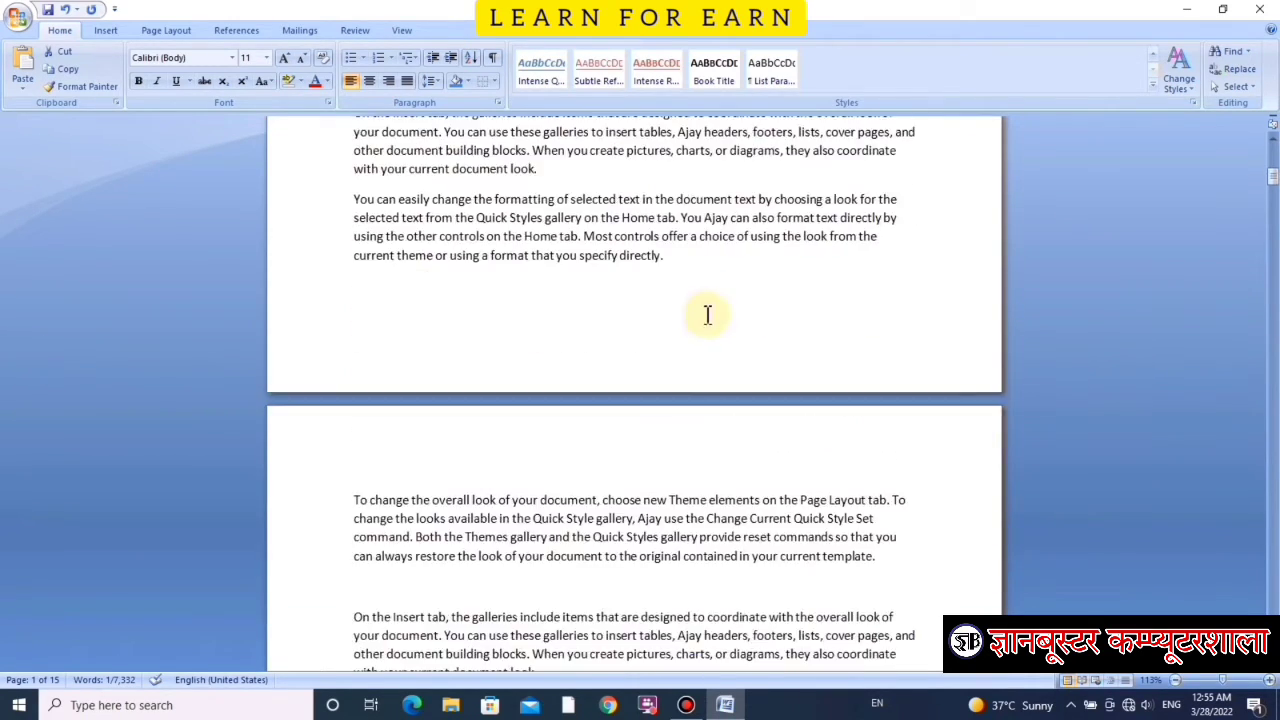
scroll(720, 320, "up", 5)
scroll(723, 300, "up", 5)
left_click(668, 245)
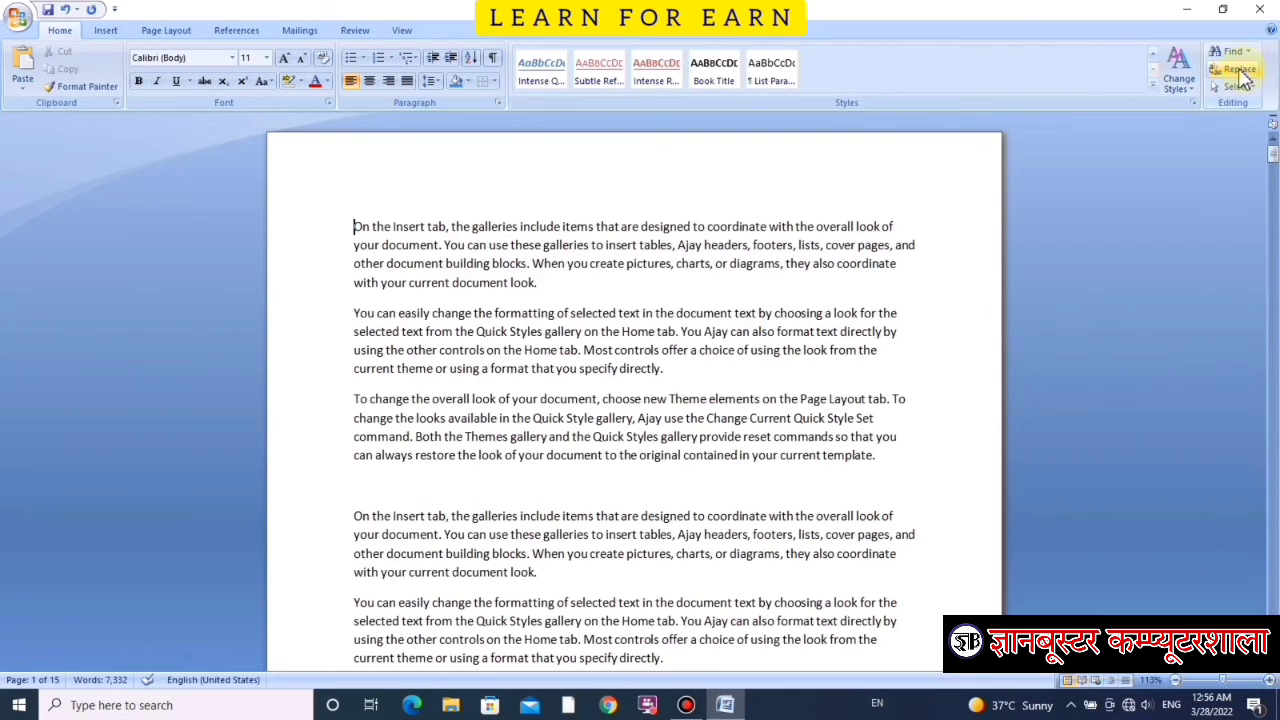
Step: Open Find and Replace, move it aside, and look through its Find, Replace and Go To tabs
left_click(1237, 69)
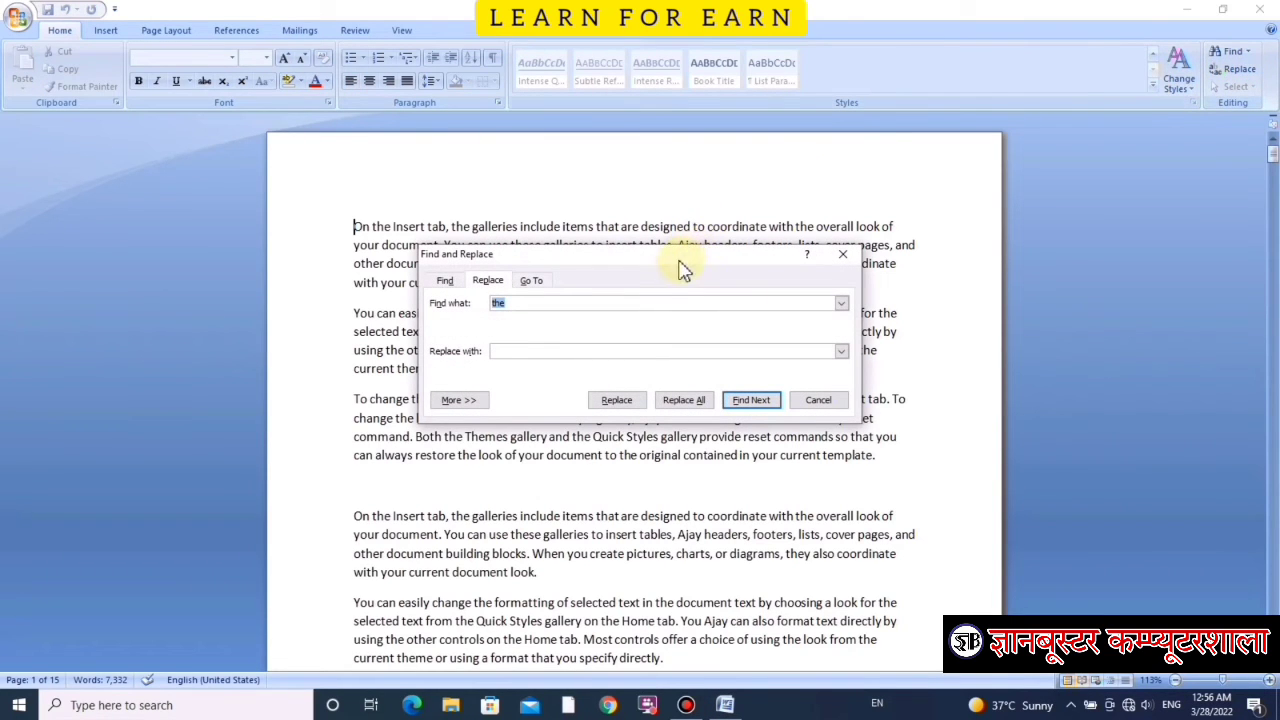
left_click_drag(680, 265, 988, 75)
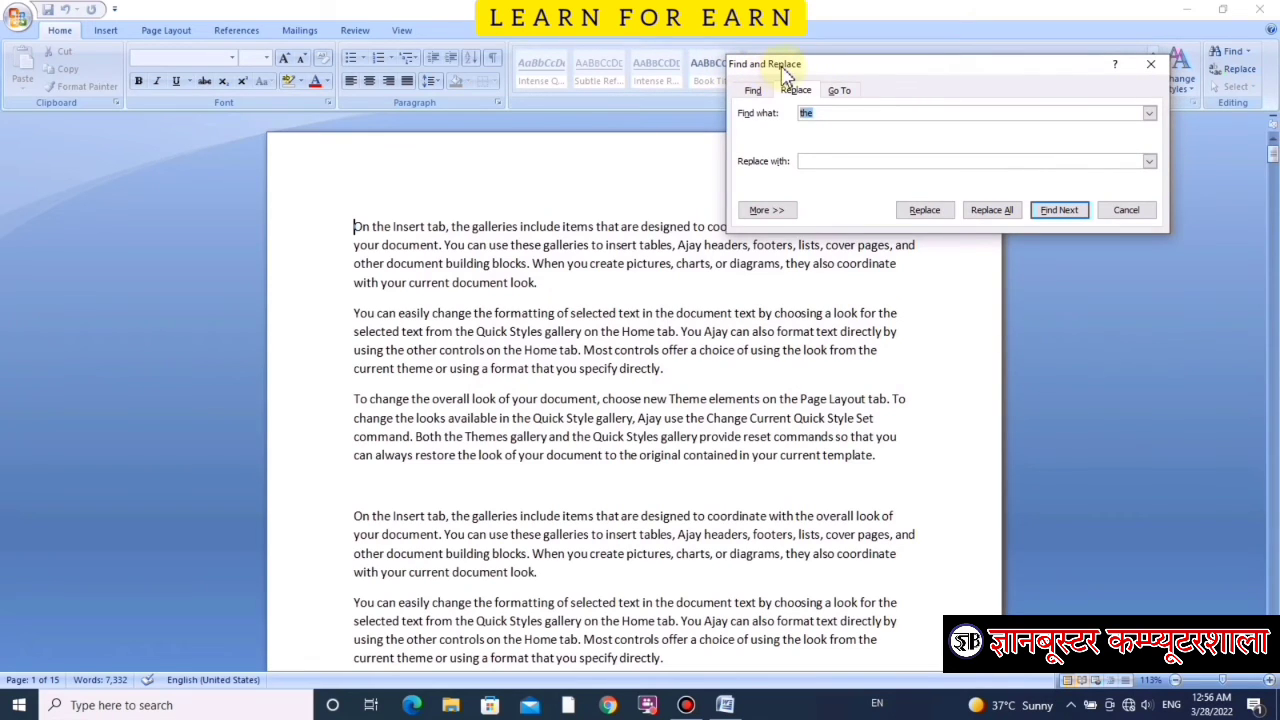
left_click(752, 90)
left_click(798, 91)
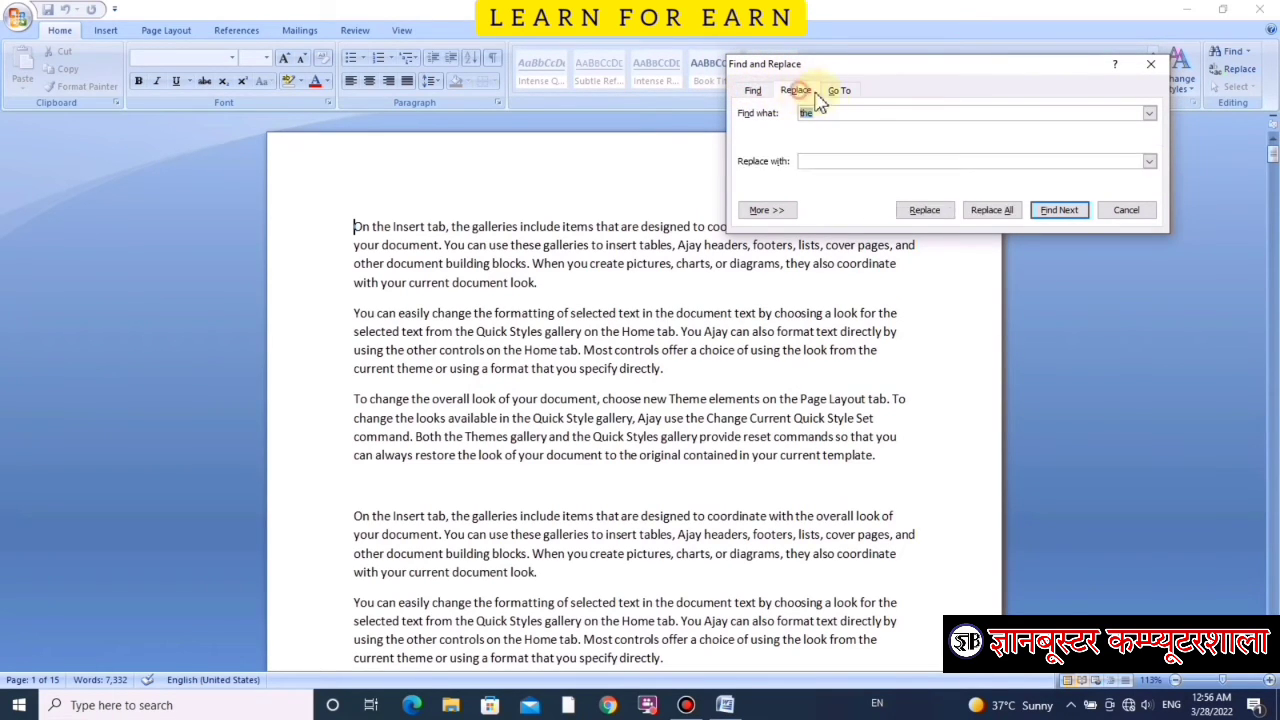
left_click(842, 91)
left_click(752, 90)
left_click(797, 91)
left_click_drag(864, 66, 844, 40)
type("Ajay")
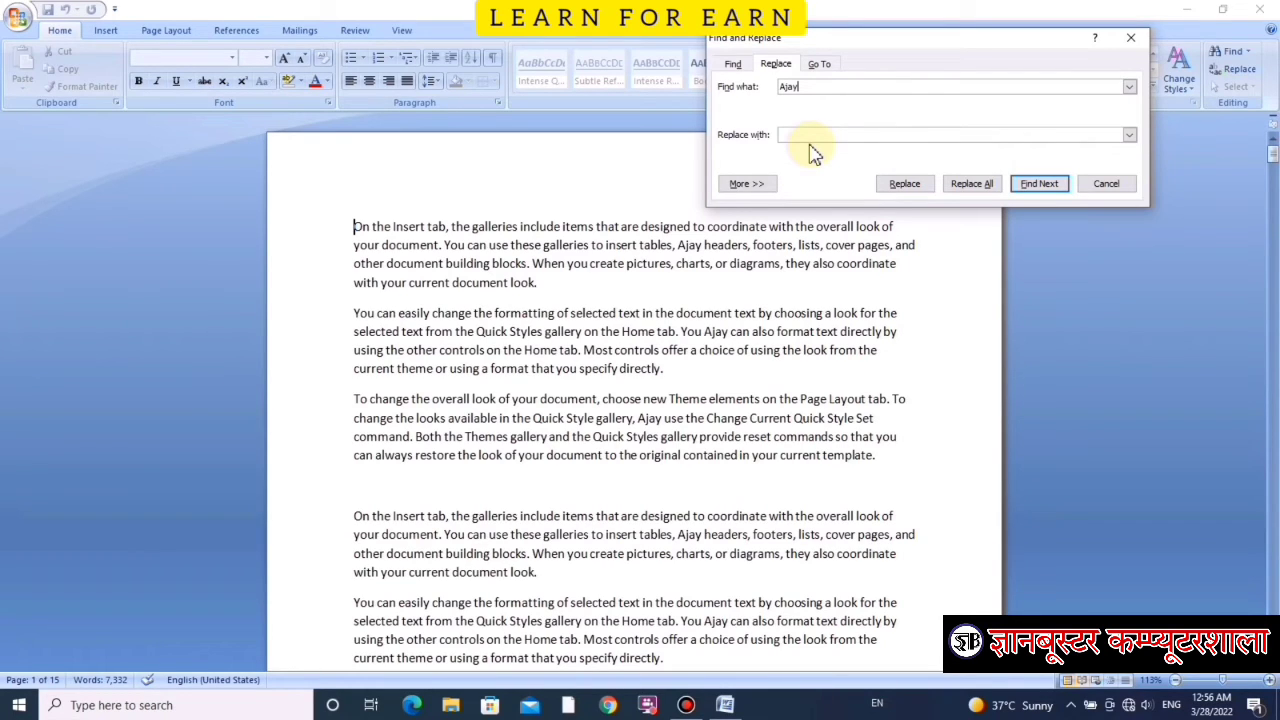
Step: Copy 'Ajay' from the first paragraph into Find what and enter 'Vijay' as the replacement
key("BackSpace")
key("BackSpace")
key("BackSpace")
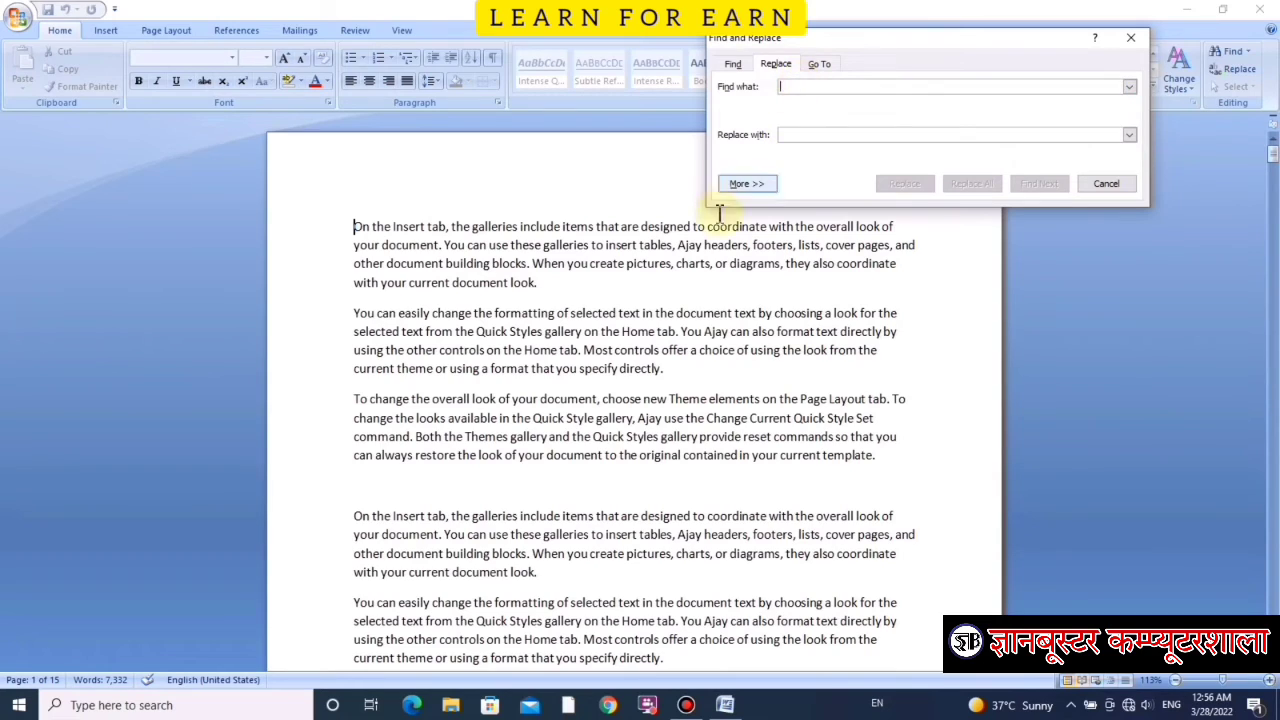
left_click(690, 243)
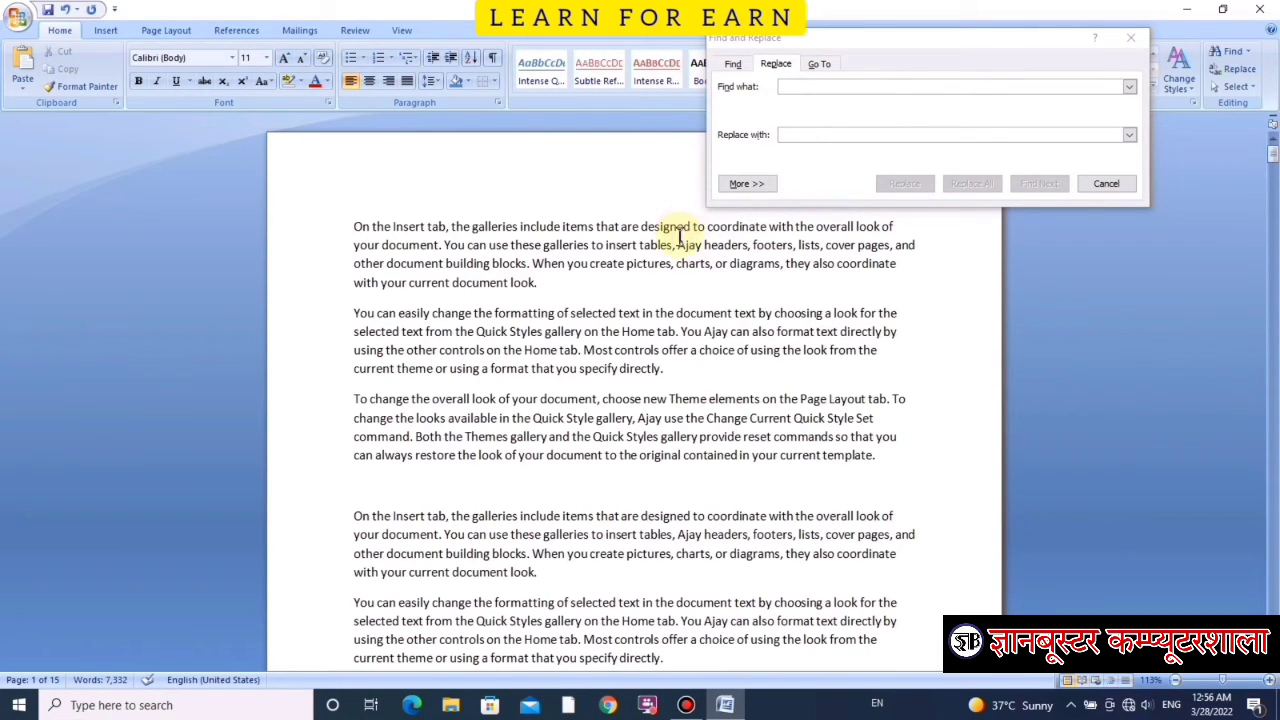
double_click(680, 242)
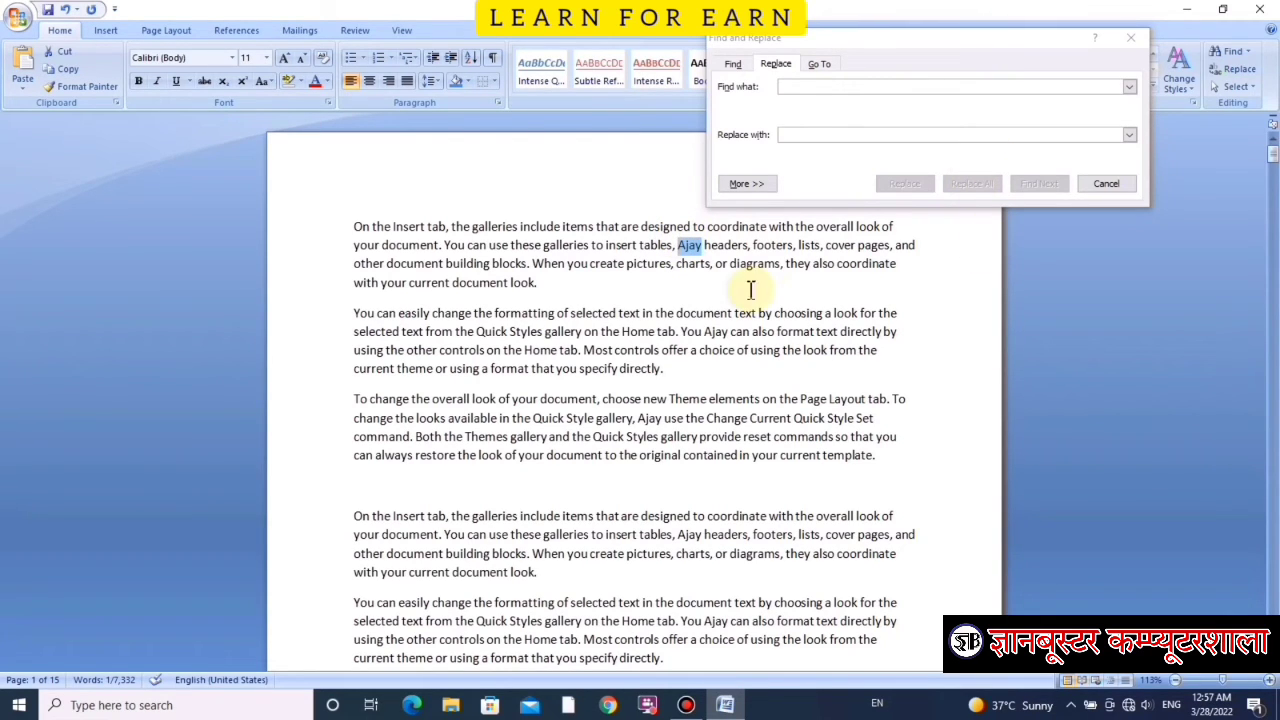
right_click(692, 252)
left_click(723, 277)
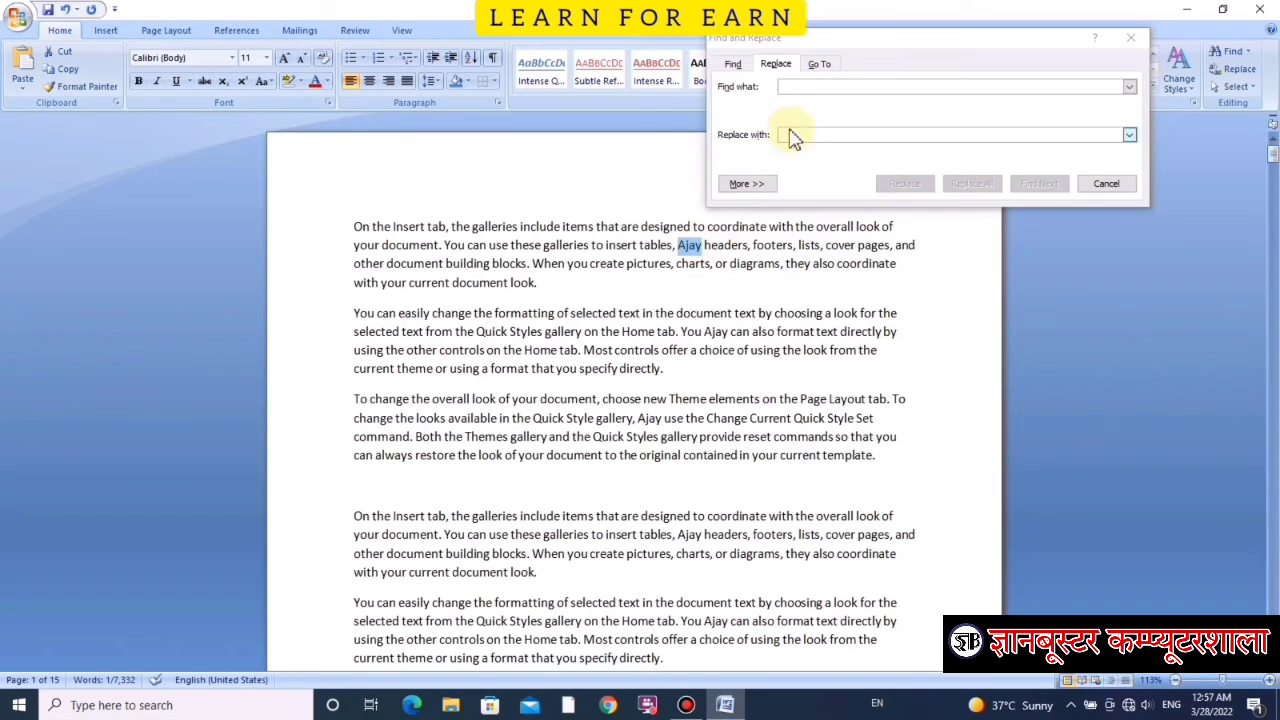
left_click(790, 88)
right_click(796, 88)
left_click(831, 137)
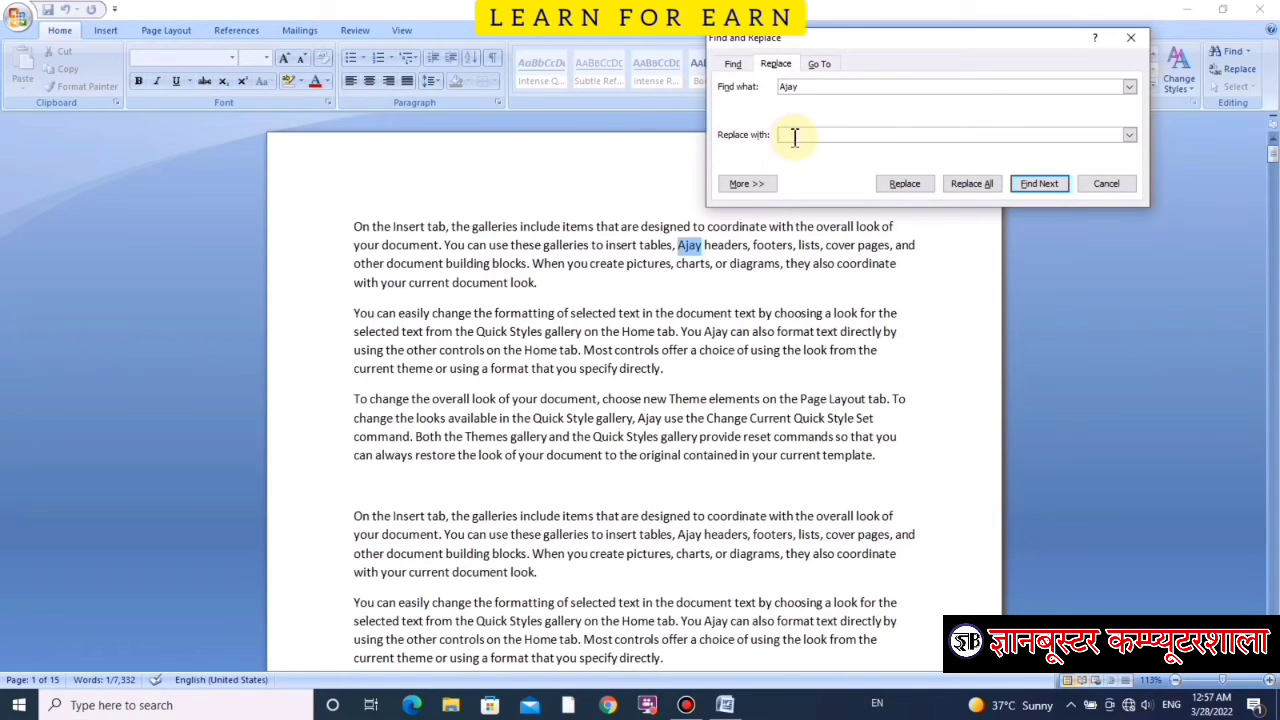
type("W")
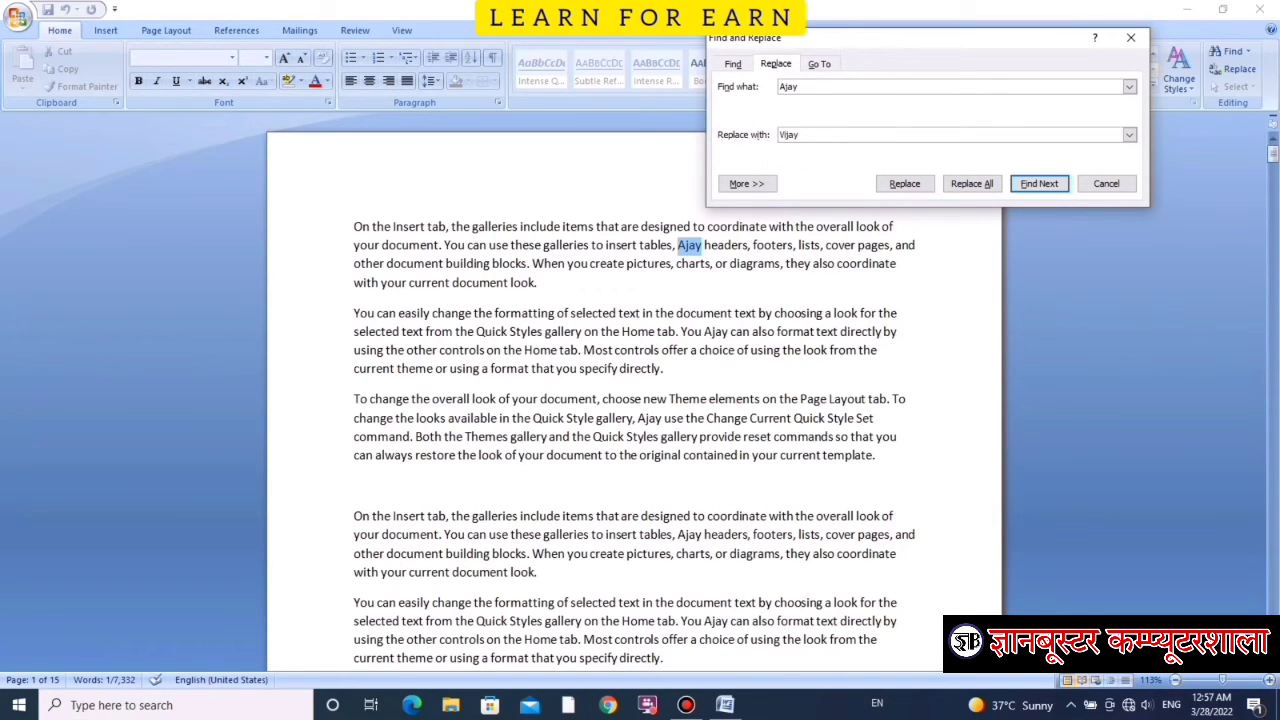
Step: Replace the first three occurrences of Ajay with Vijay one by one, then skip to the next match
left_click(903, 184)
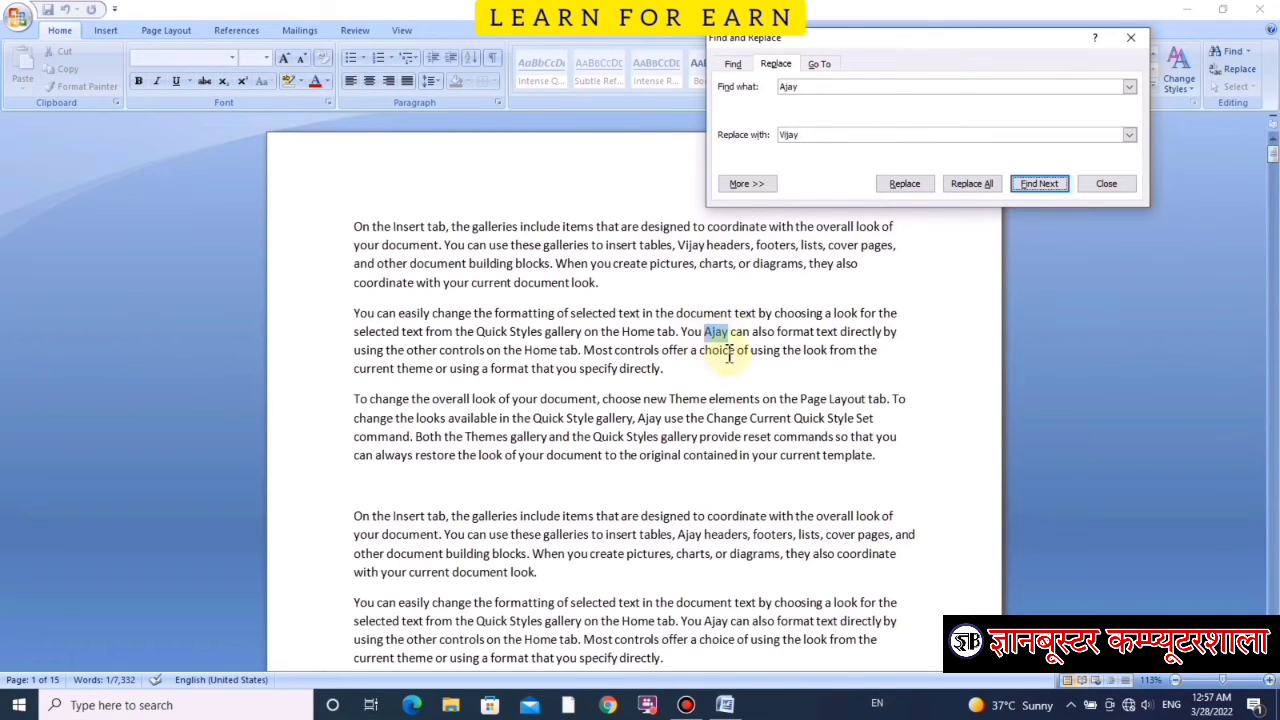
left_click(904, 184)
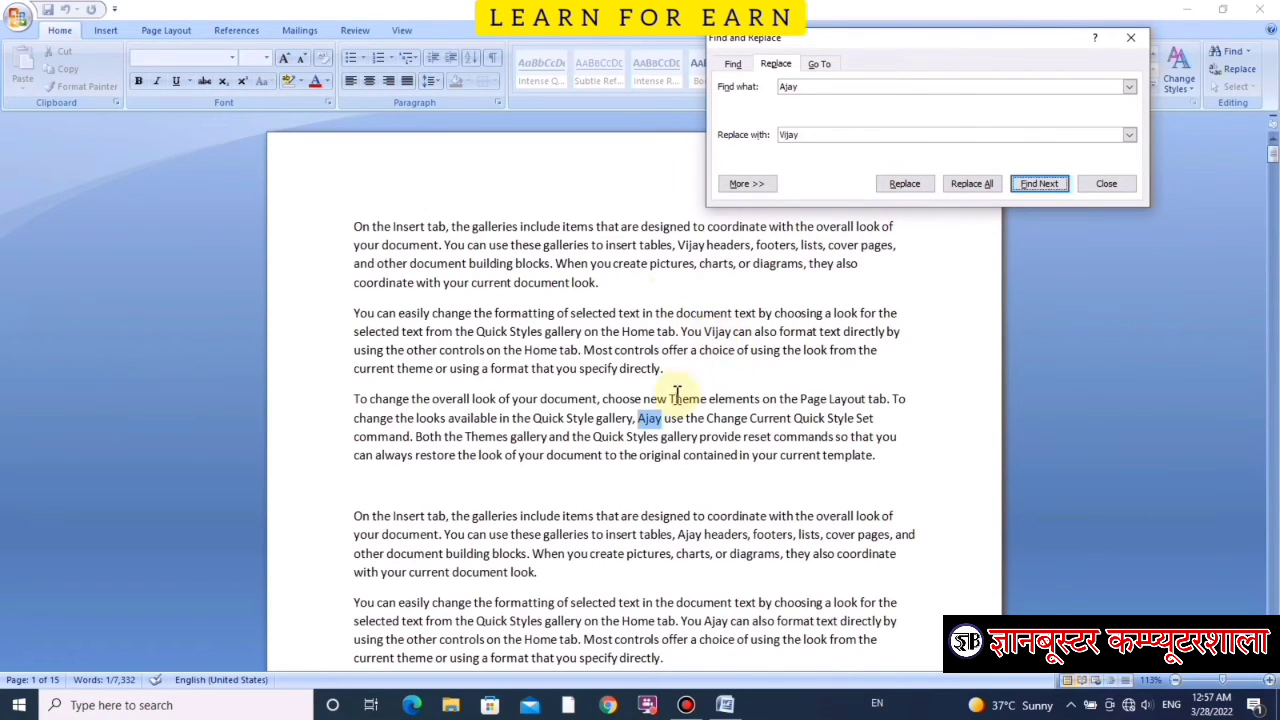
left_click(901, 190)
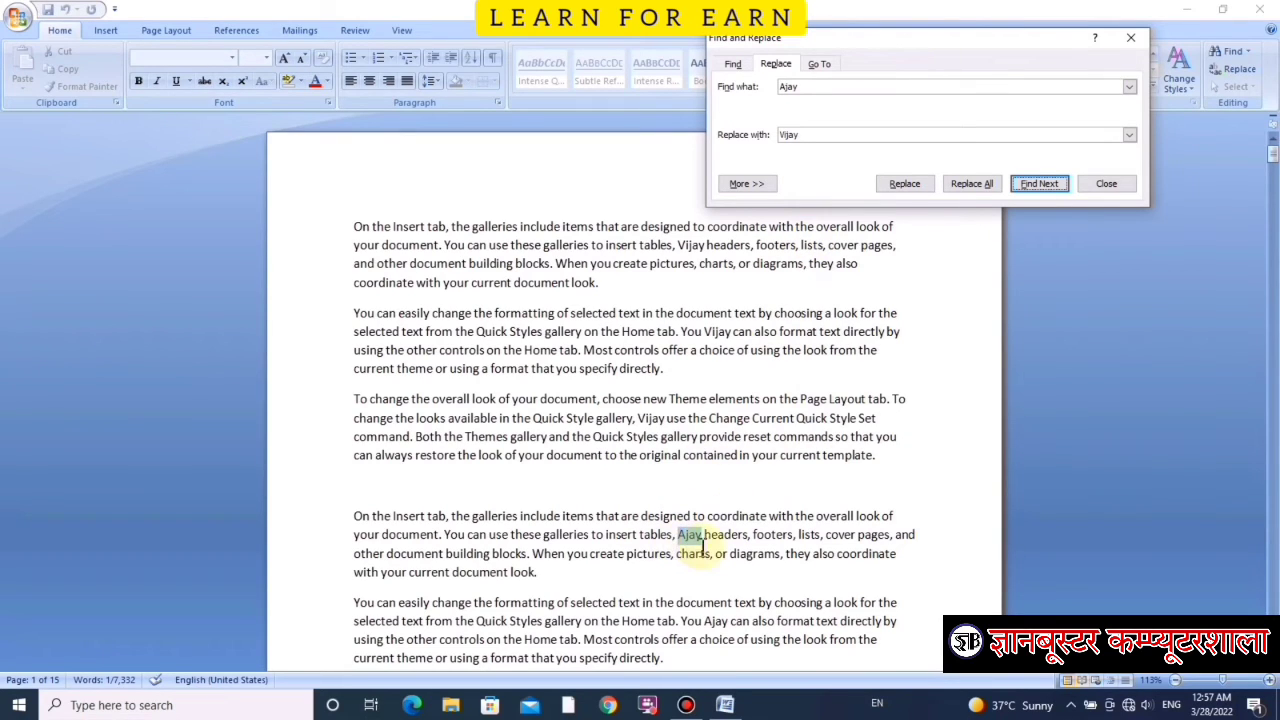
left_click(1041, 185)
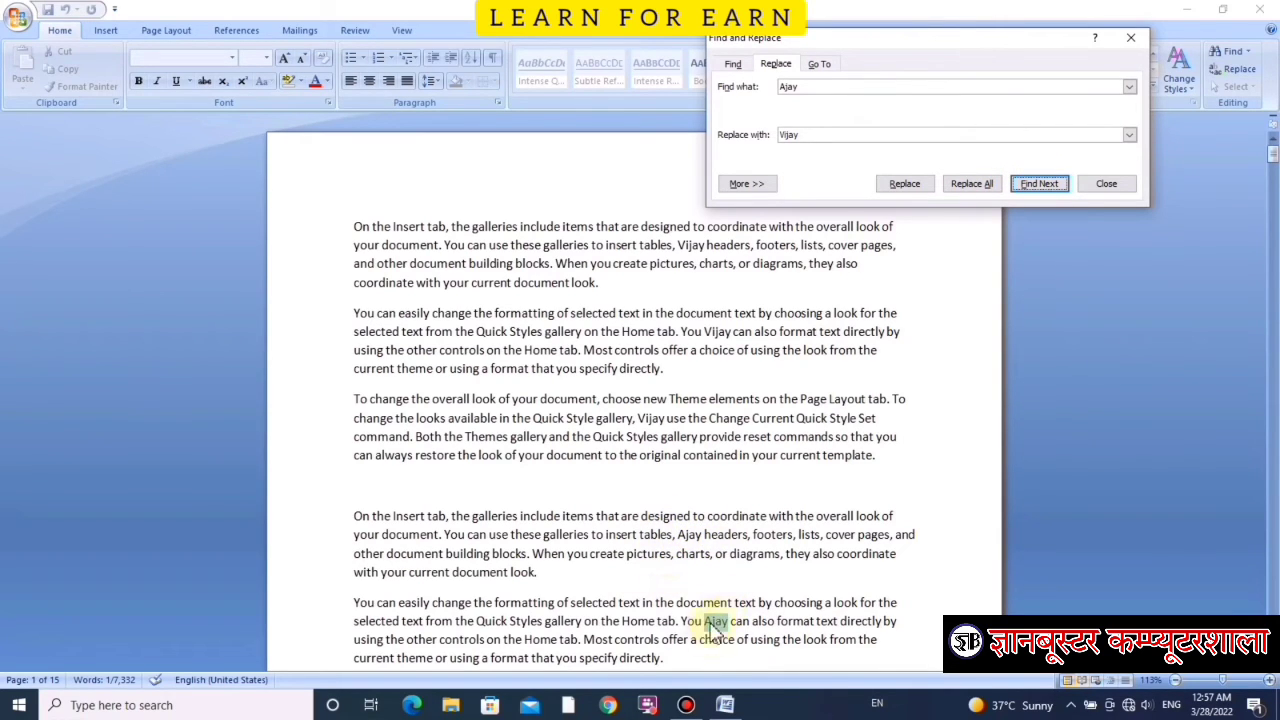
left_click_drag(921, 38, 412, 142)
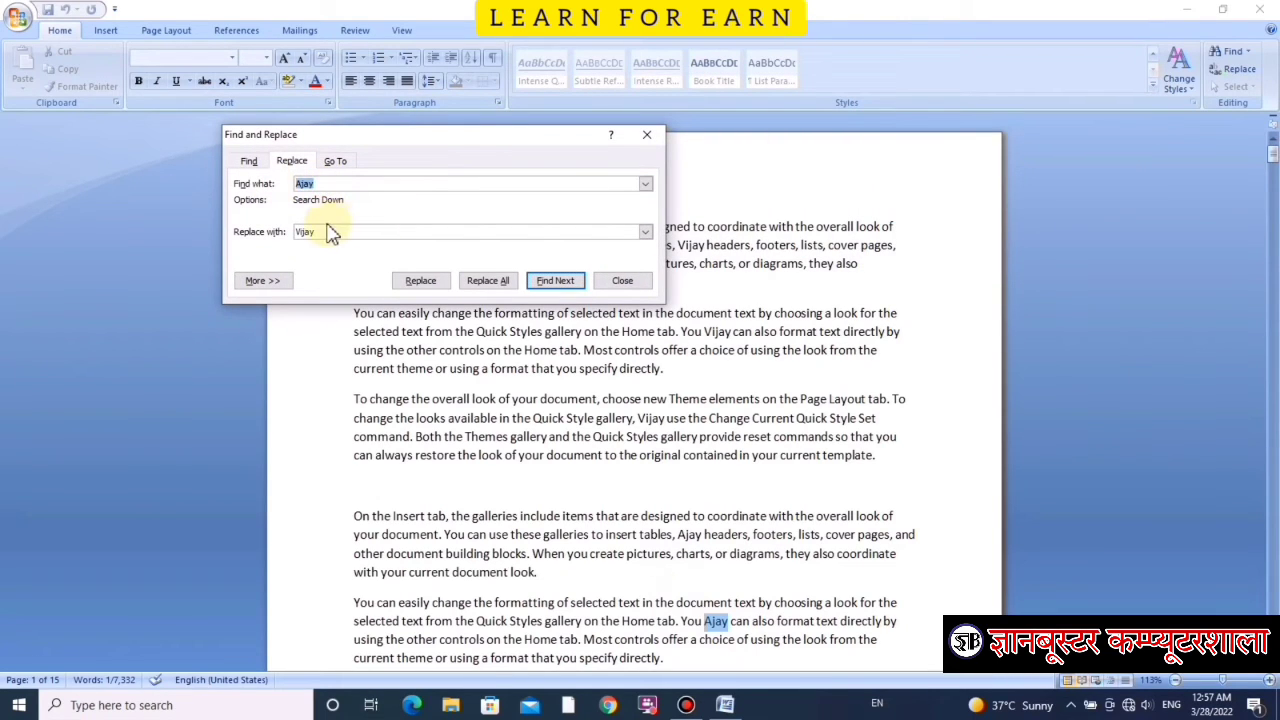
Step: Replace All remaining Ajay with Vijay, confirm the 114 replacements, and close the dialog
left_click(325, 233)
left_click_drag(325, 233, 230, 242)
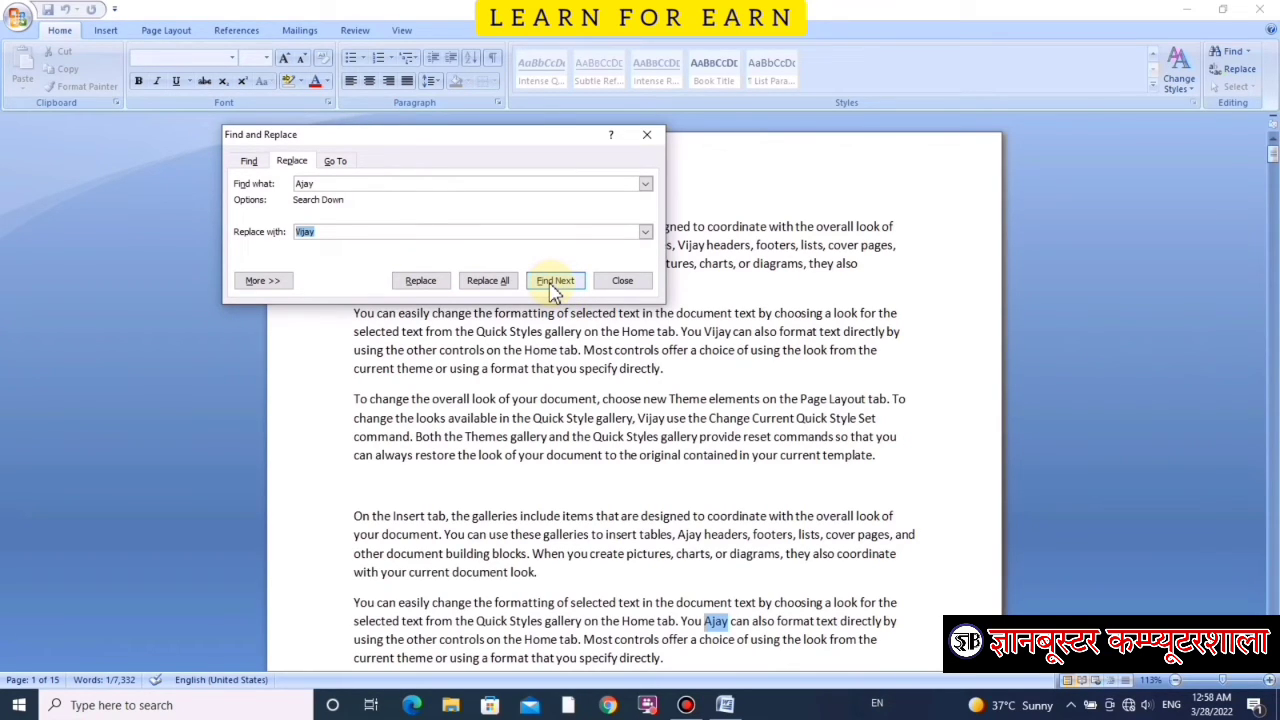
left_click_drag(491, 137, 416, 86)
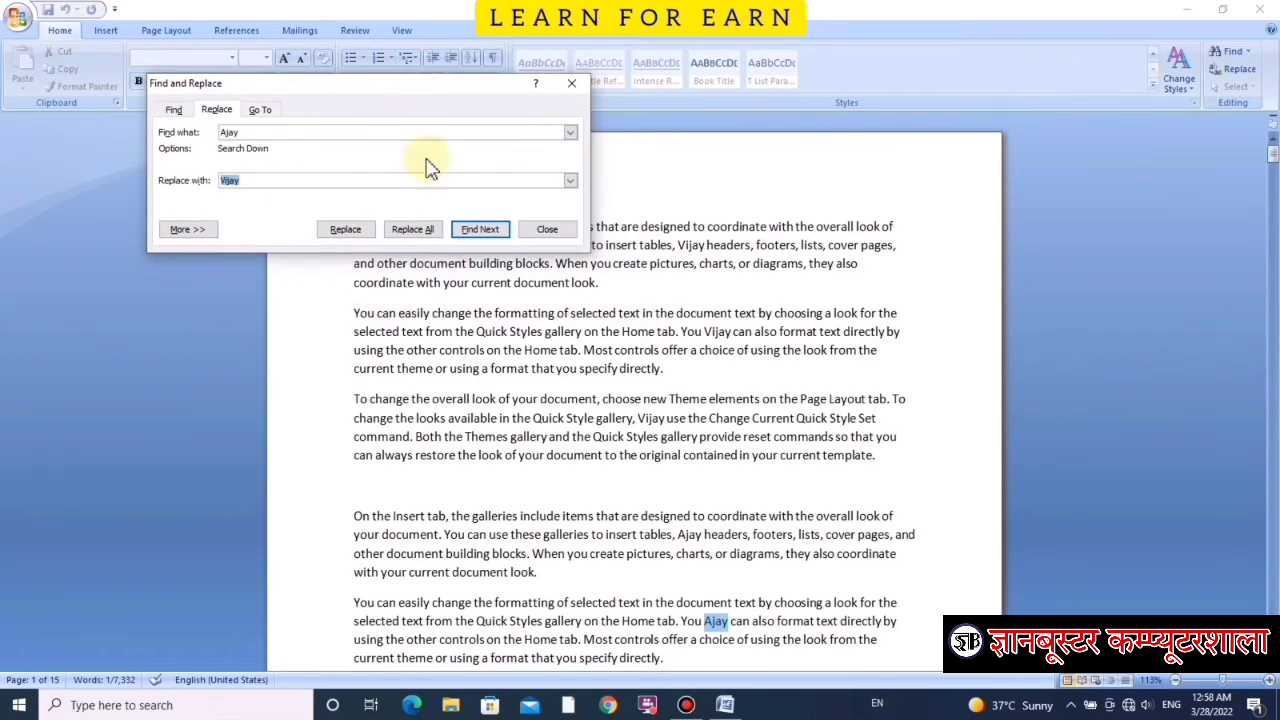
left_click(416, 236)
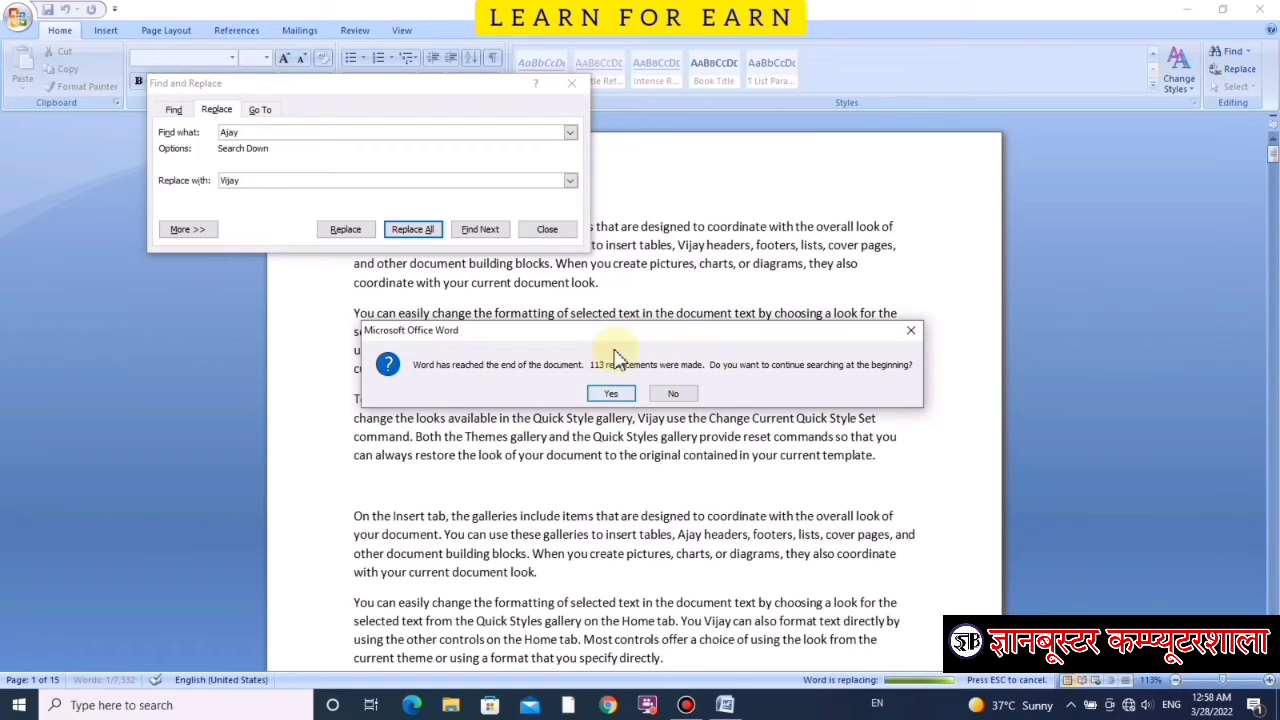
left_click(610, 397)
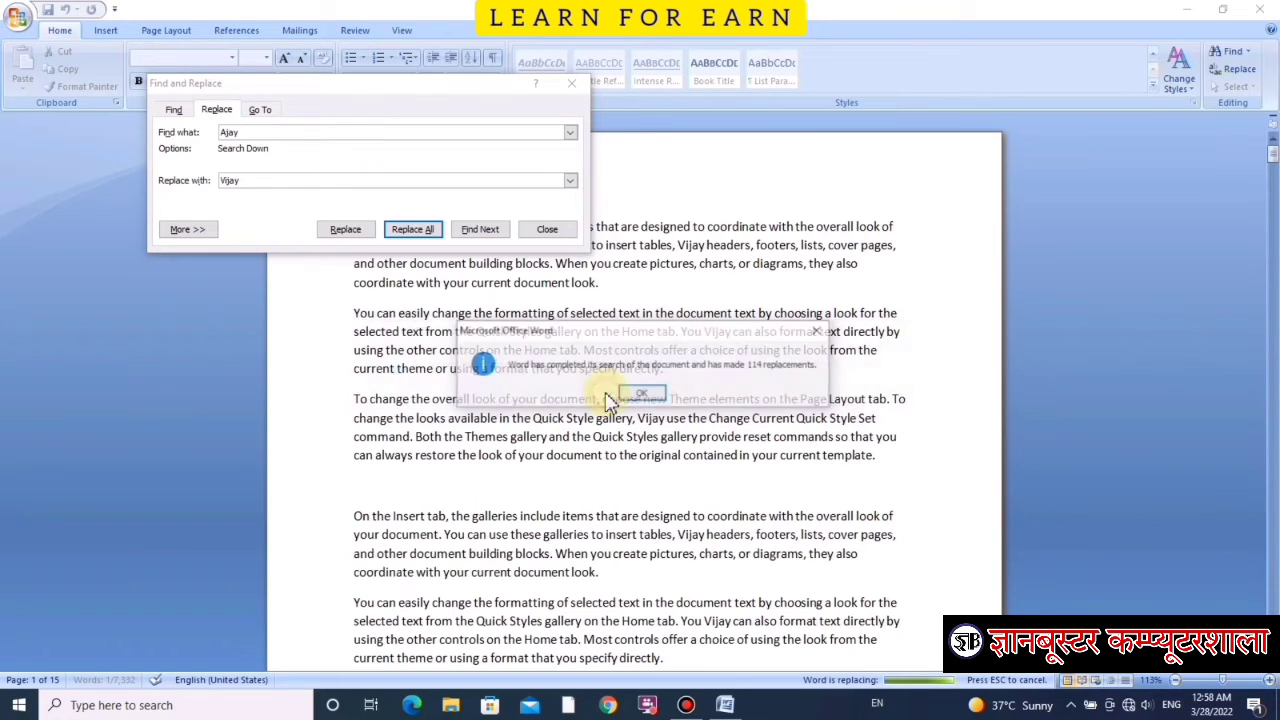
left_click(640, 398)
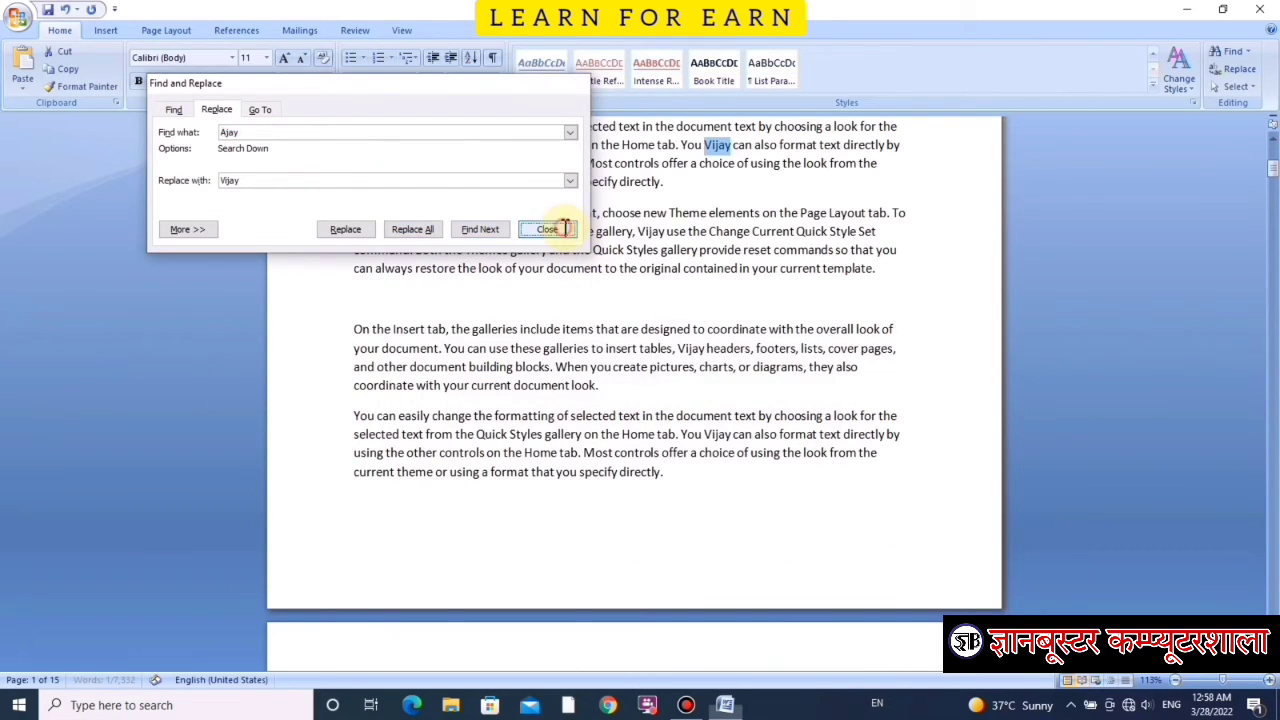
left_click(548, 230)
scroll(652, 332, "up", 3)
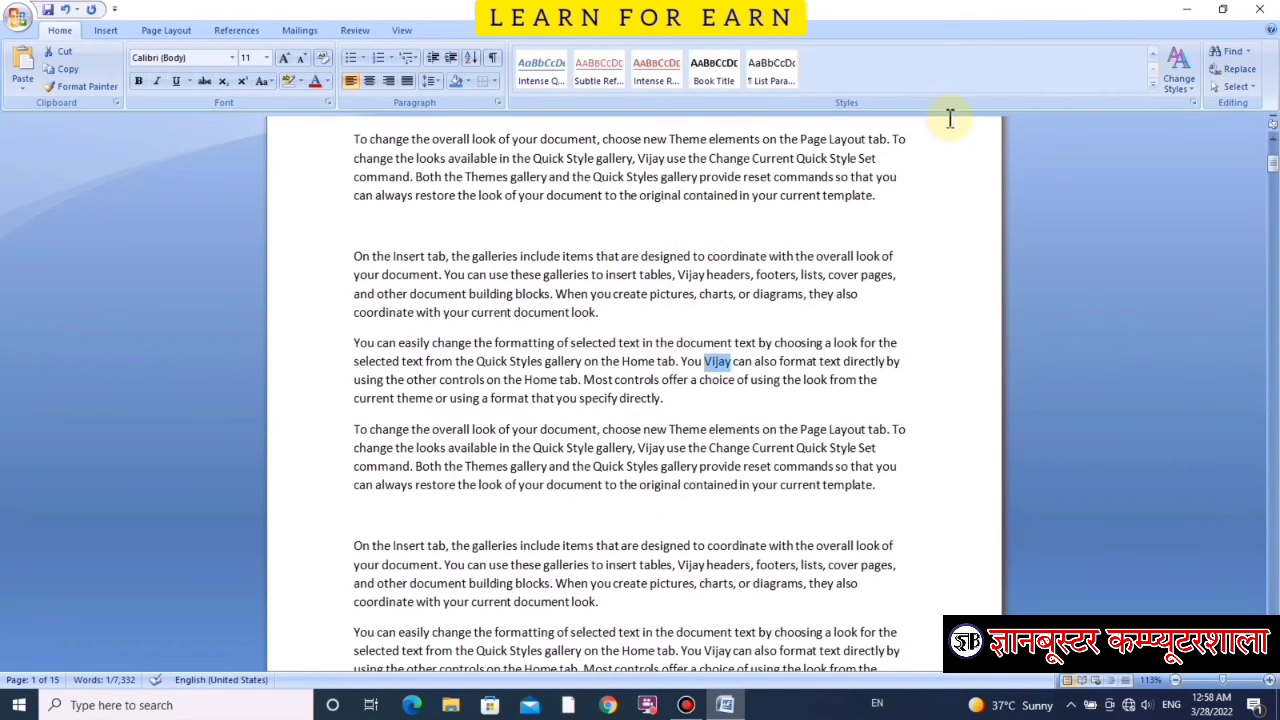
Step: Select all the text and paste the copied text, expanding the document to 264 pages
scroll(823, 272, "up", 5)
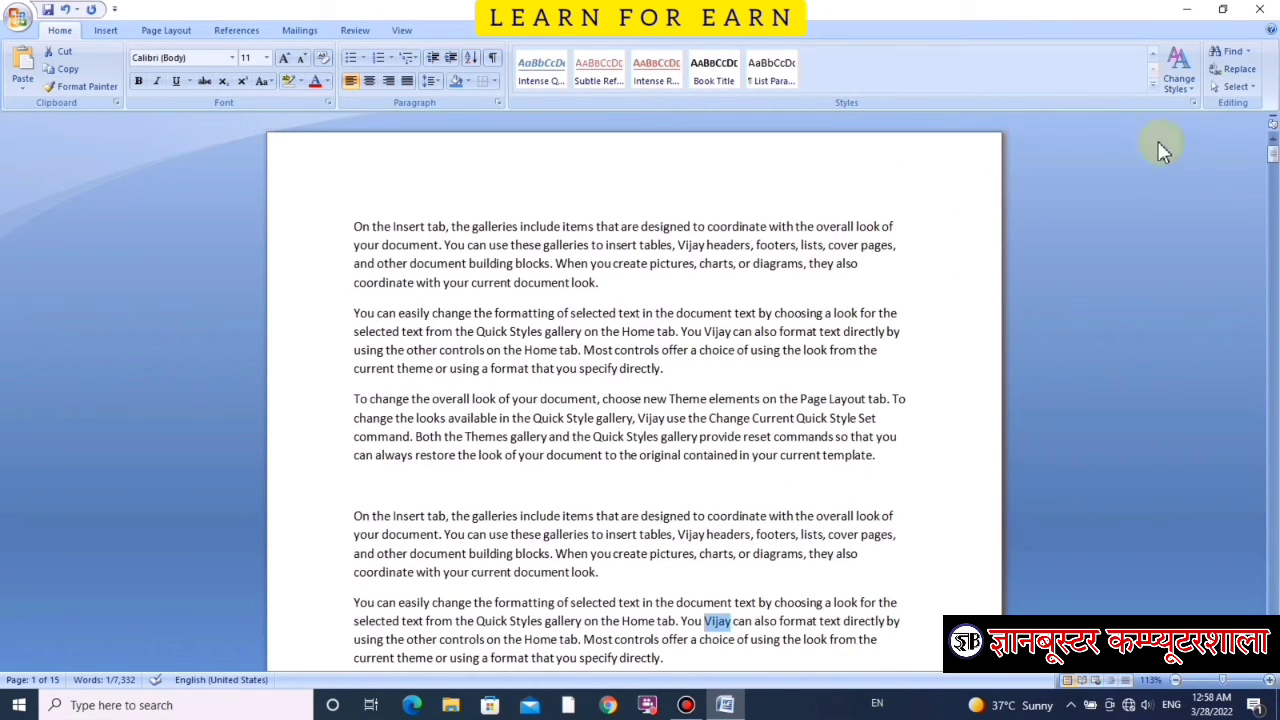
left_click(1249, 52)
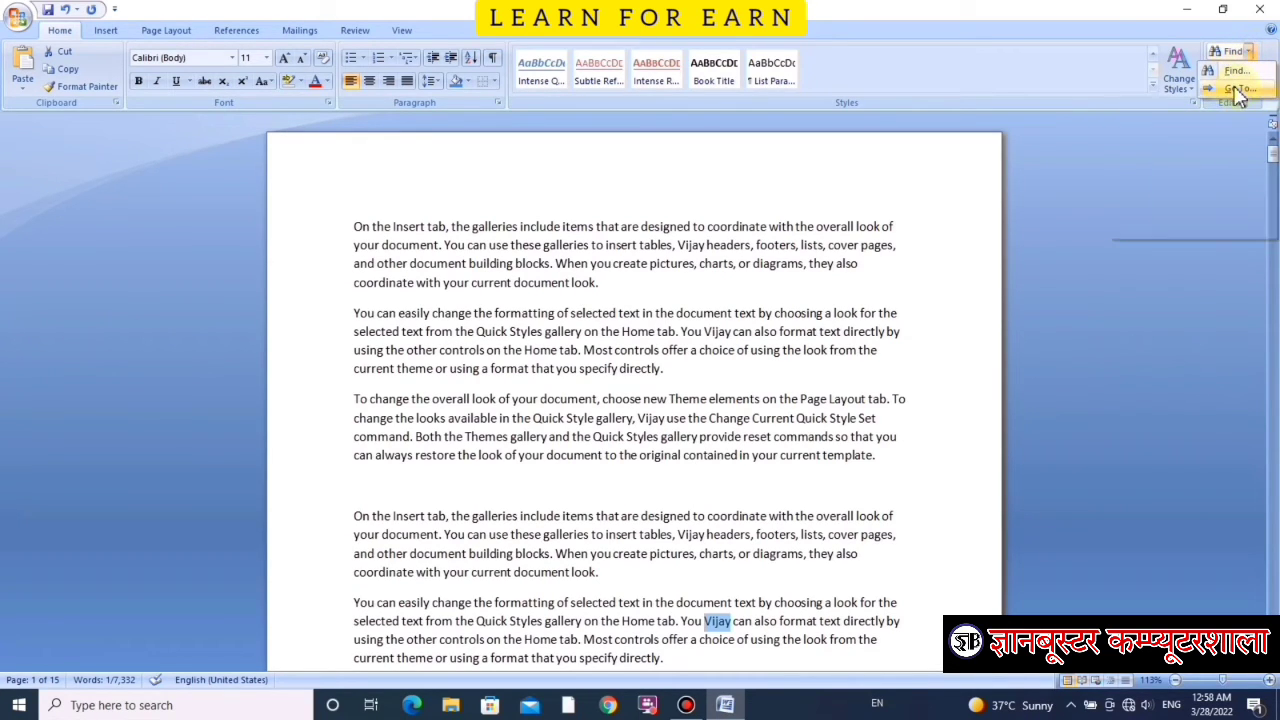
left_click(560, 295)
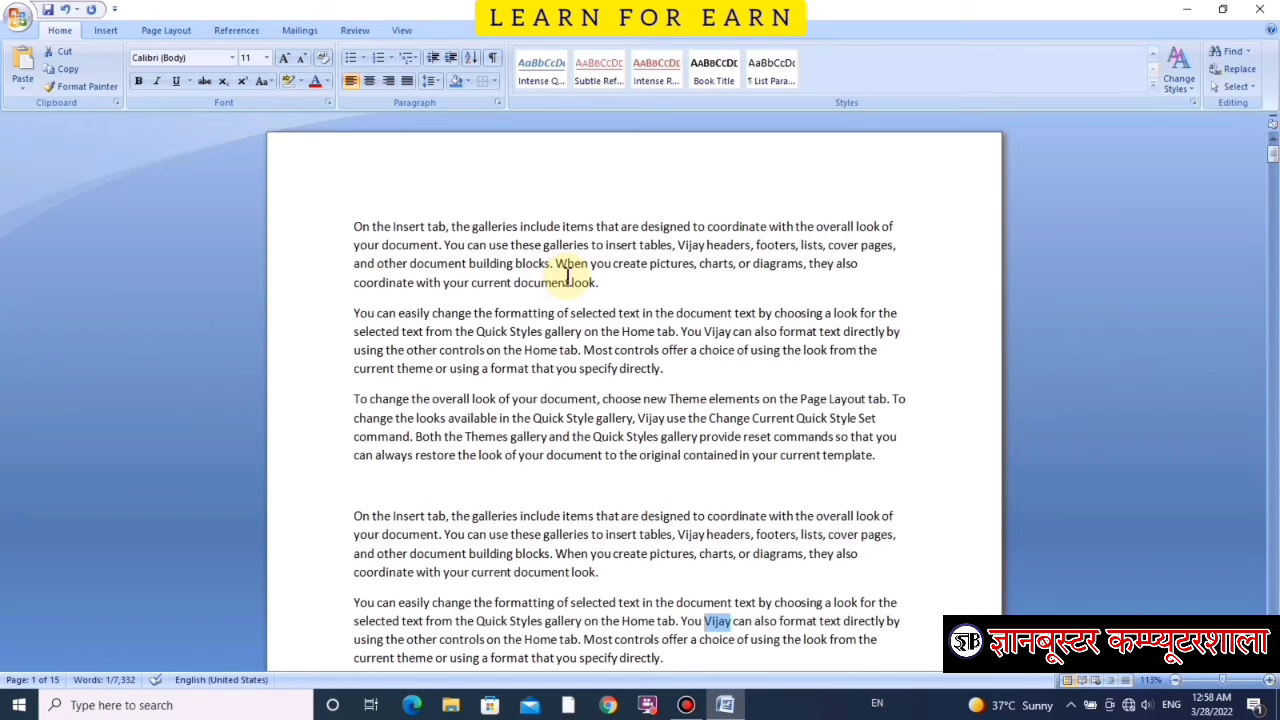
key("ctrl+a")
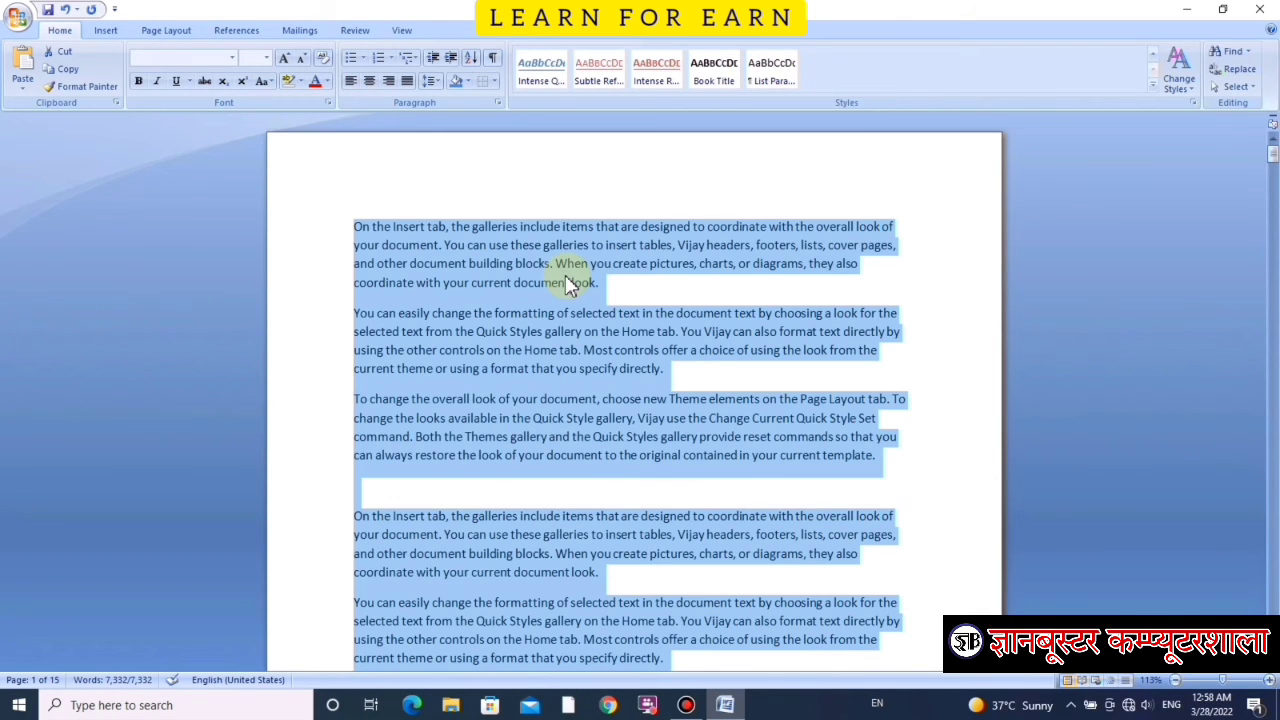
key("ctrl+v")
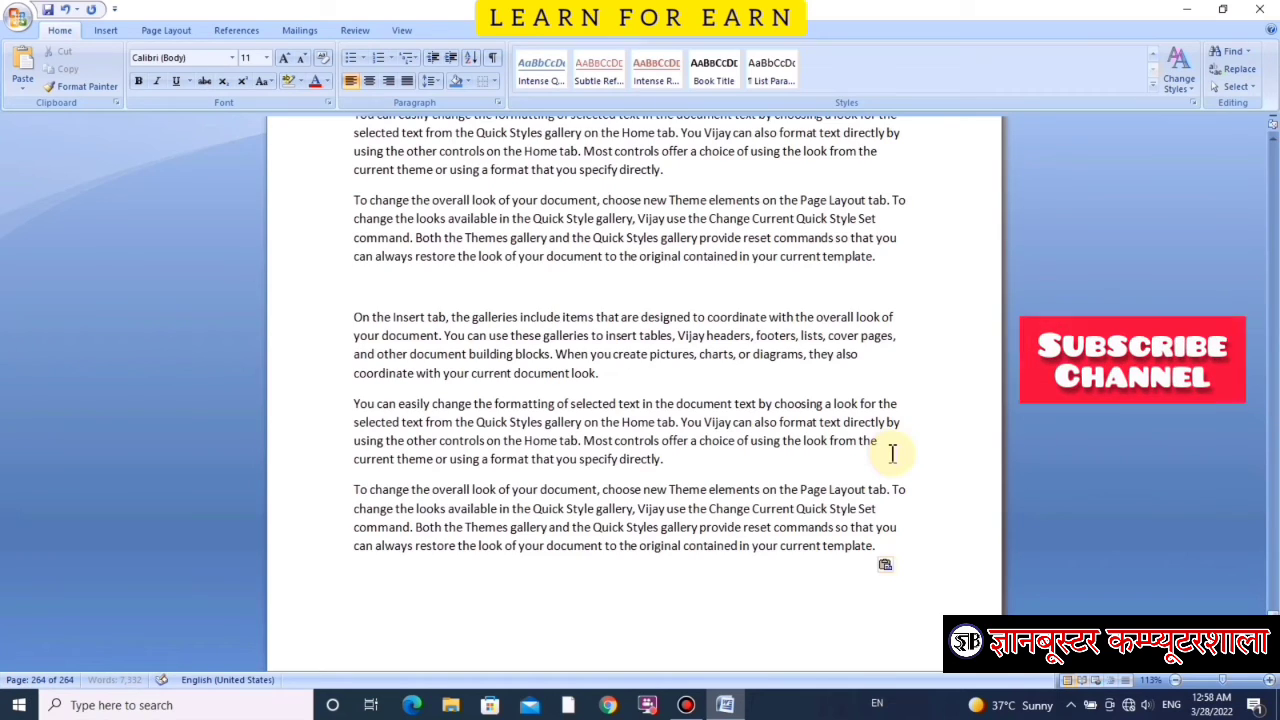
Step: Paste another copy of the text at the end of the document, then return to the top
key("ctrl+Home")
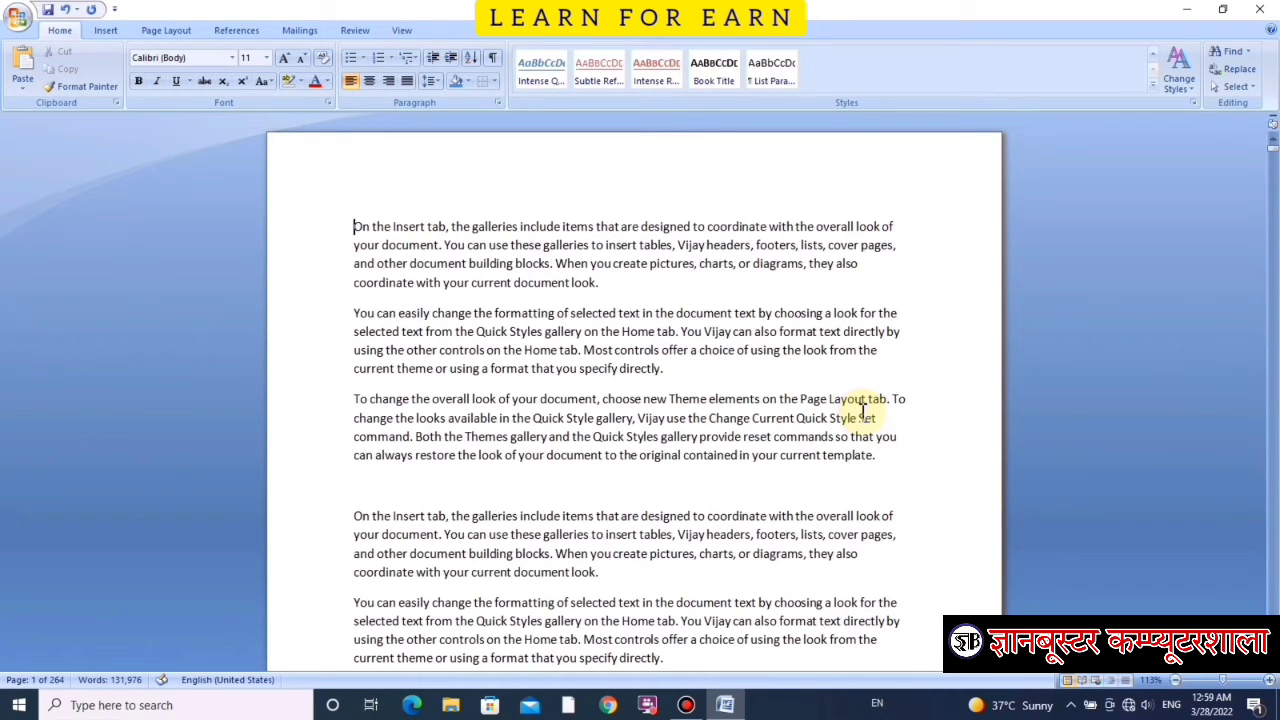
key("ctrl+End")
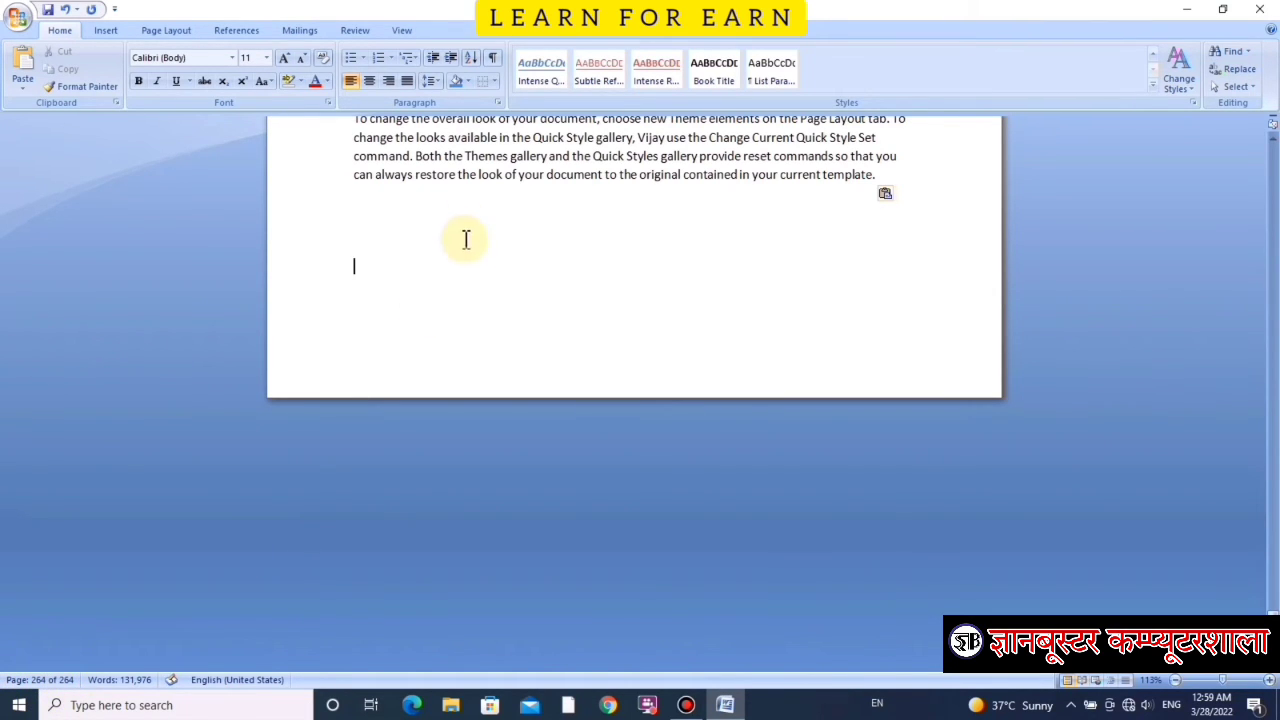
scroll(480, 270, "up", 2)
scroll(495, 285, "up", 3)
scroll(383, 450, "down", 1)
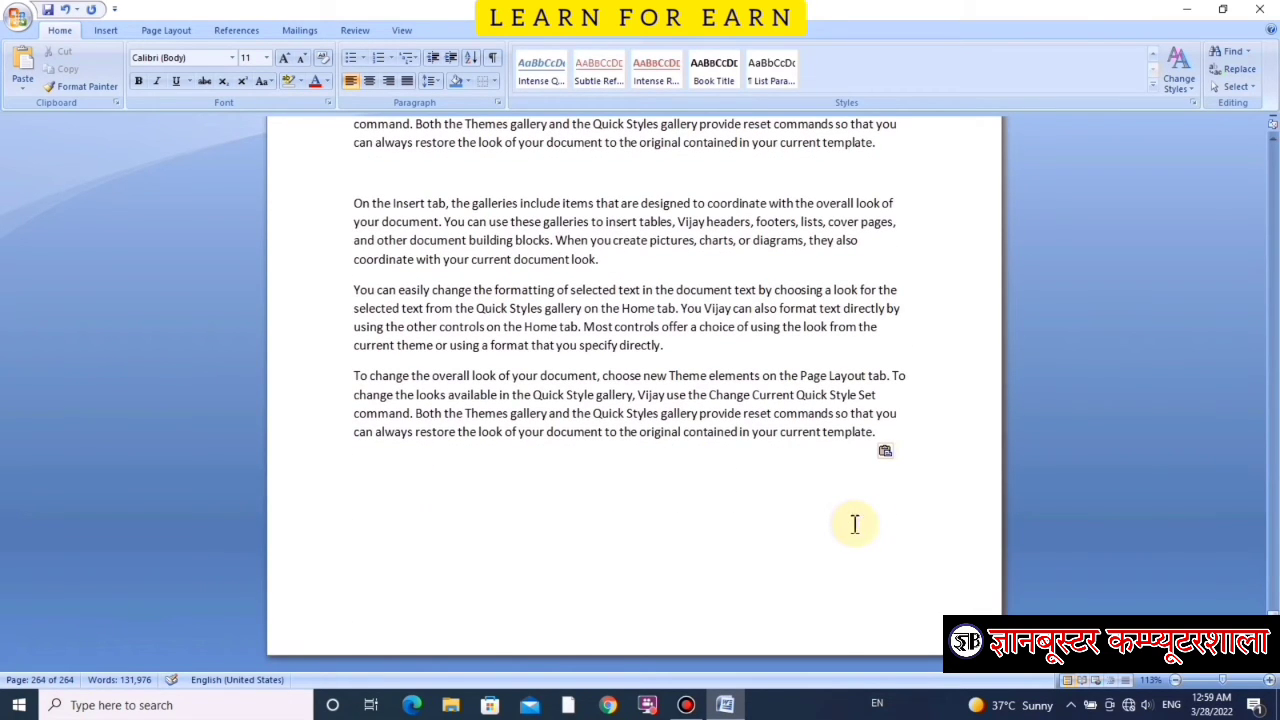
key("ctrl+v")
key("ctrl+Home")
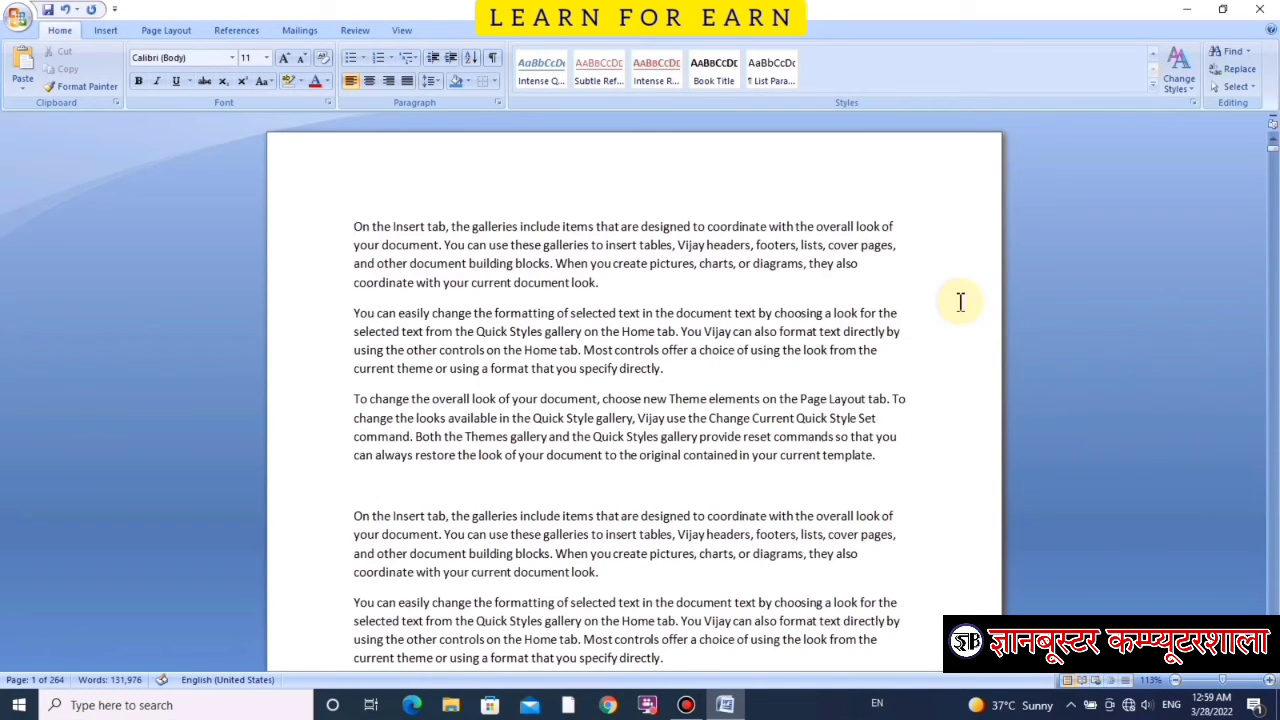
Step: Use Go To to jump to page 25, then to page 145
left_click(1247, 51)
left_click(1237, 88)
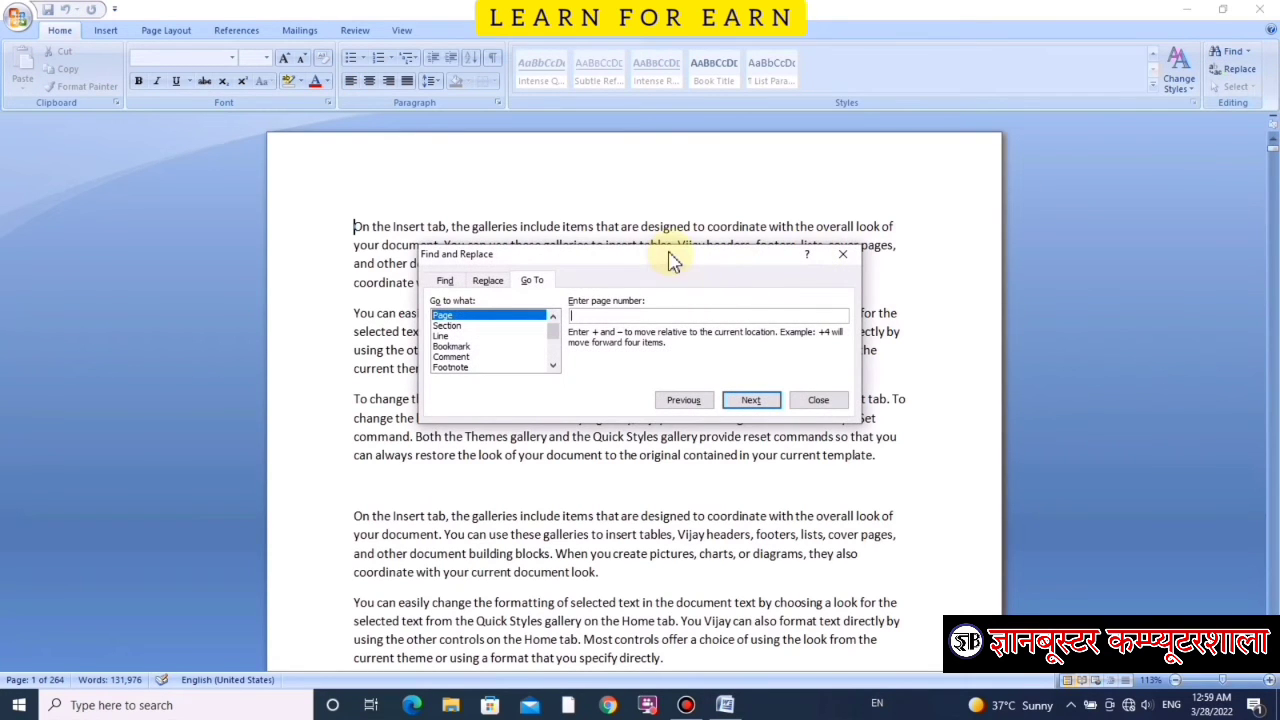
mouse_move(667, 252)
left_mouse_down()
mouse_move(866, 186)
mouse_move(925, 79)
left_mouse_up()
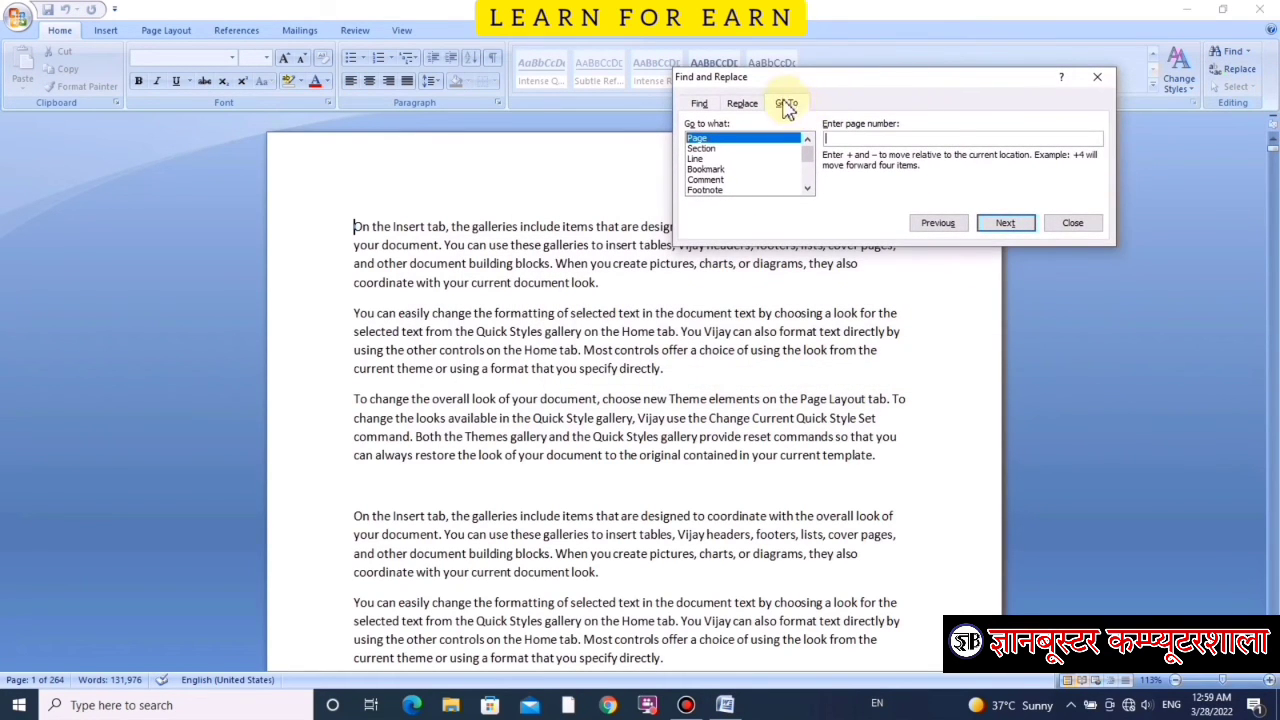
left_click_drag(845, 76, 901, 48)
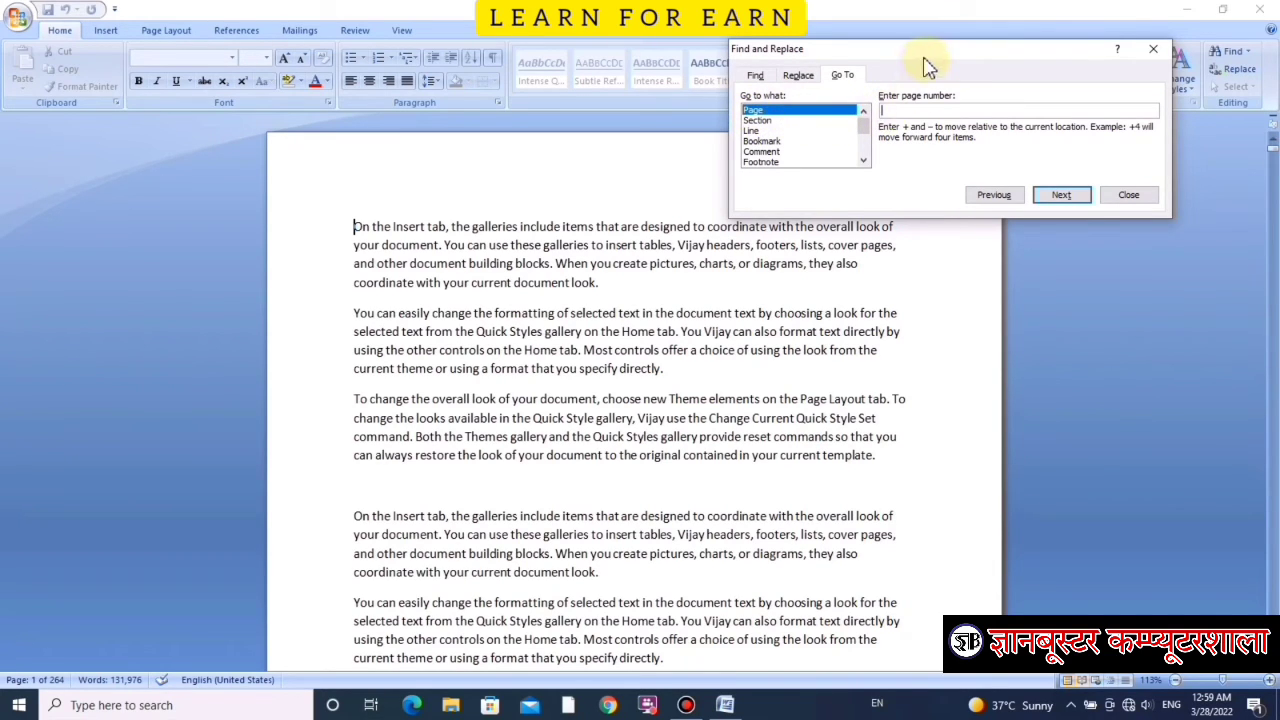
left_click_drag(927, 66, 925, 48)
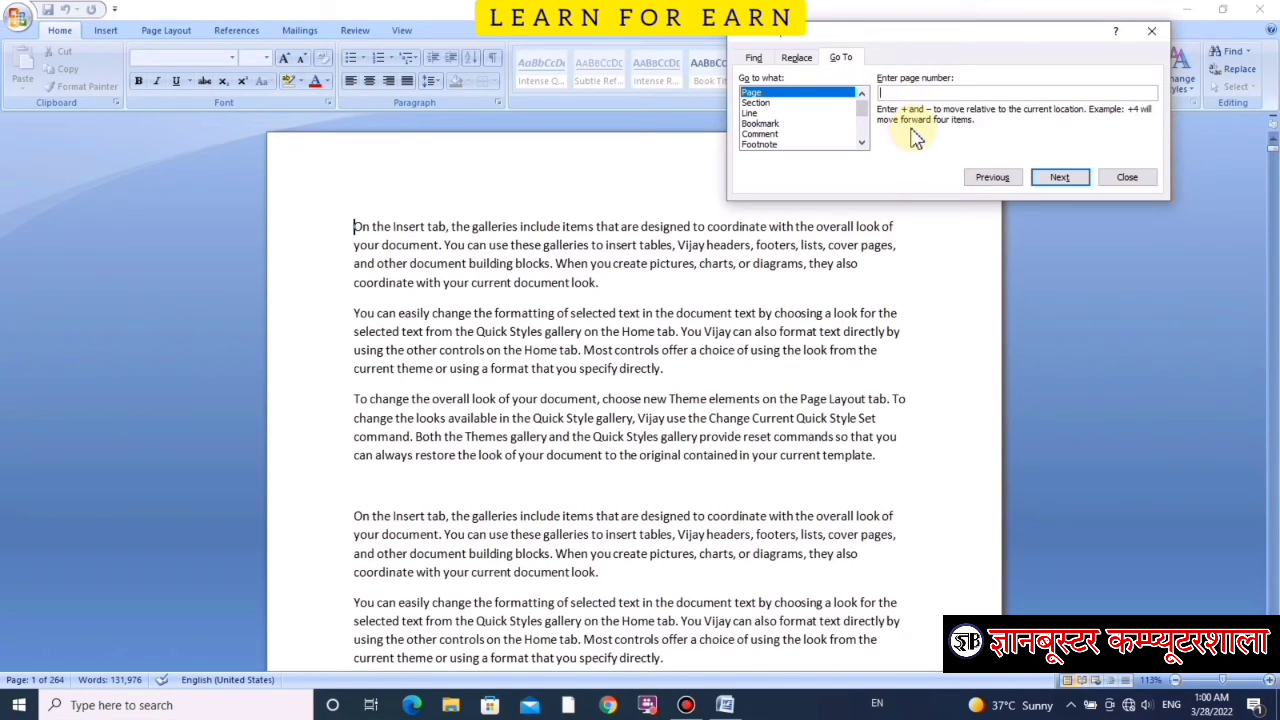
type("25")
left_click(1052, 180)
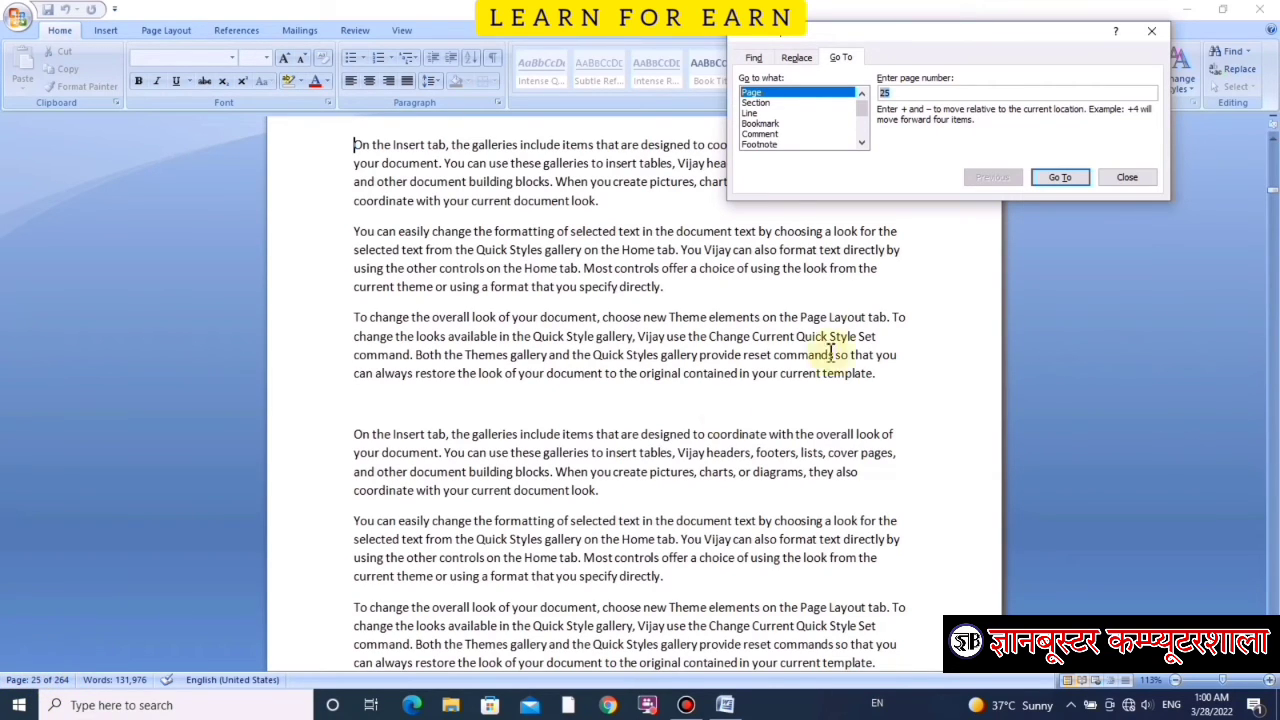
key("BackSpace")
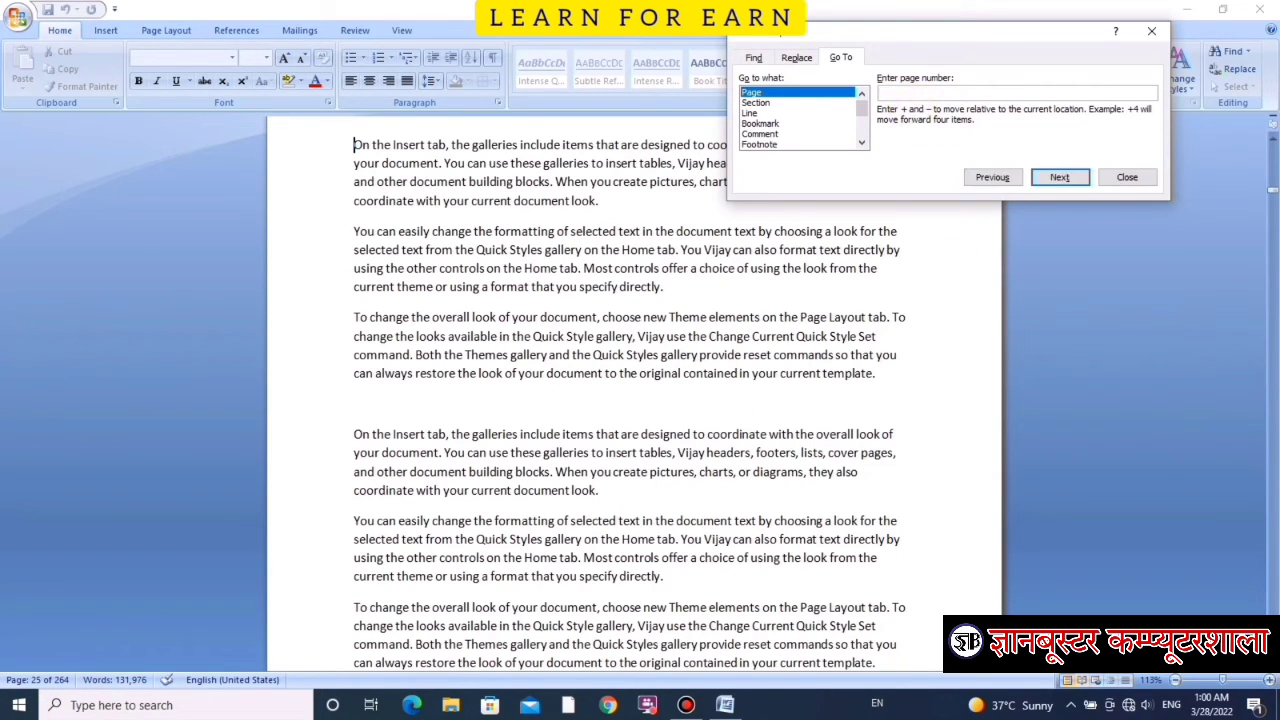
type("145")
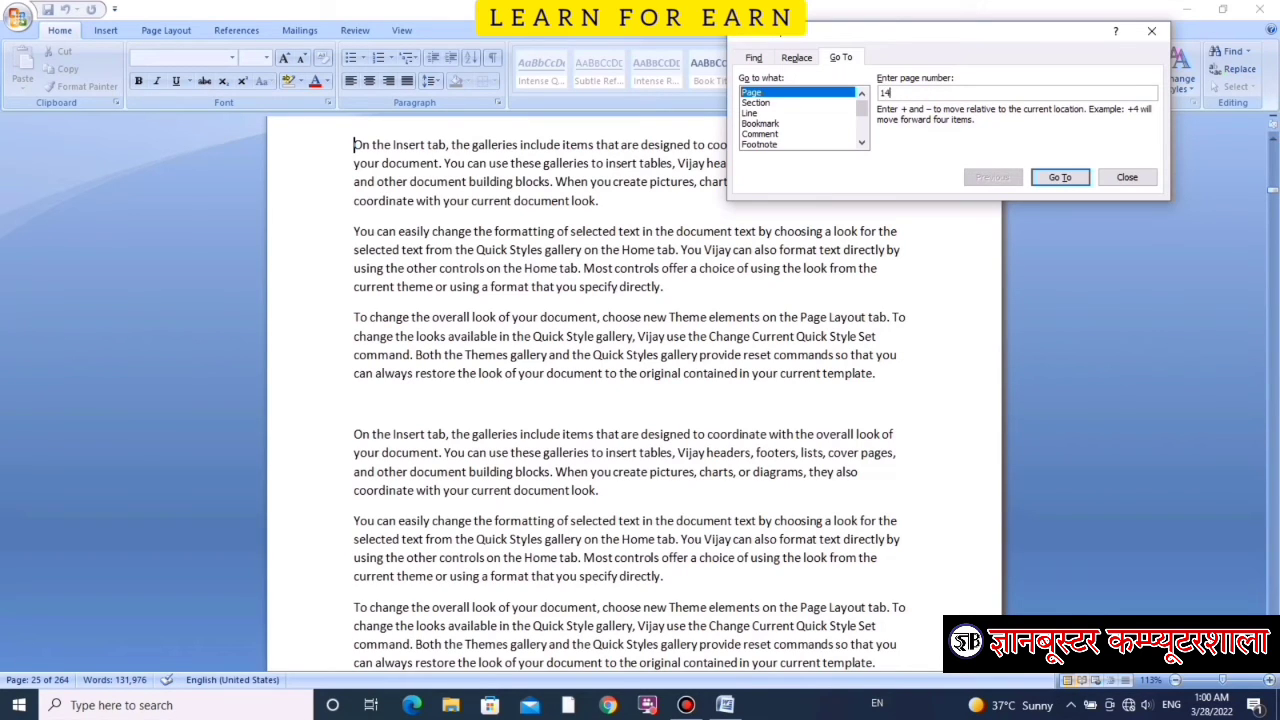
left_click(1060, 177)
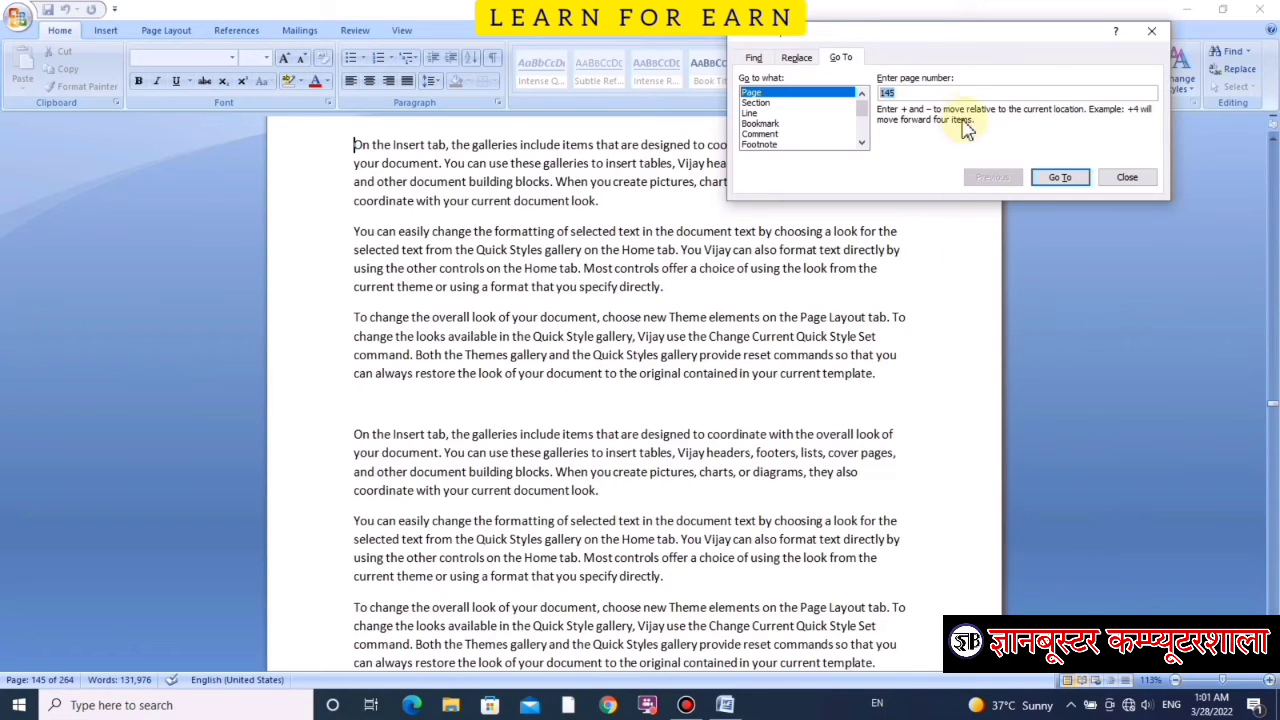
Step: Close the Go To dialog and try selecting text by dragging and with Ctrl+A, then deselect
left_click(1153, 32)
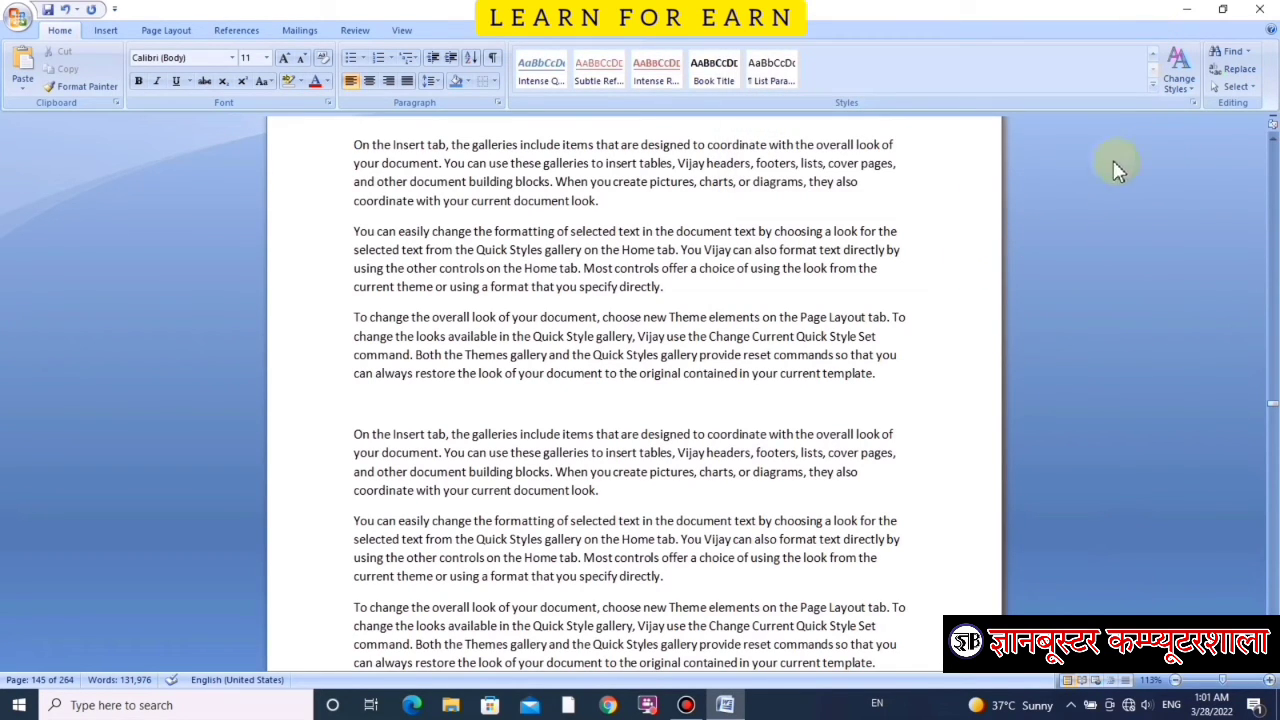
left_click(1233, 87)
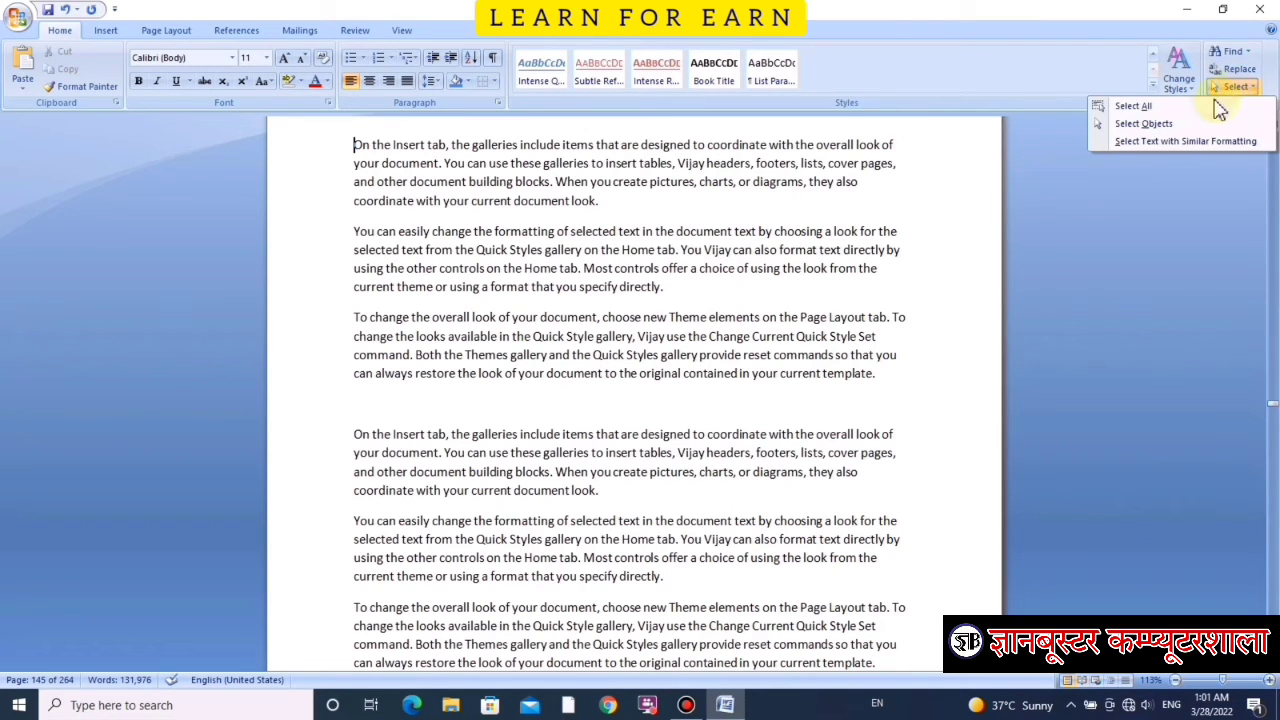
left_click(478, 248)
mouse_move(354, 144)
left_mouse_down()
mouse_move(736, 232)
mouse_move(740, 318)
mouse_move(672, 394)
mouse_move(751, 400)
left_mouse_up()
scroll(797, 333, "up", 2)
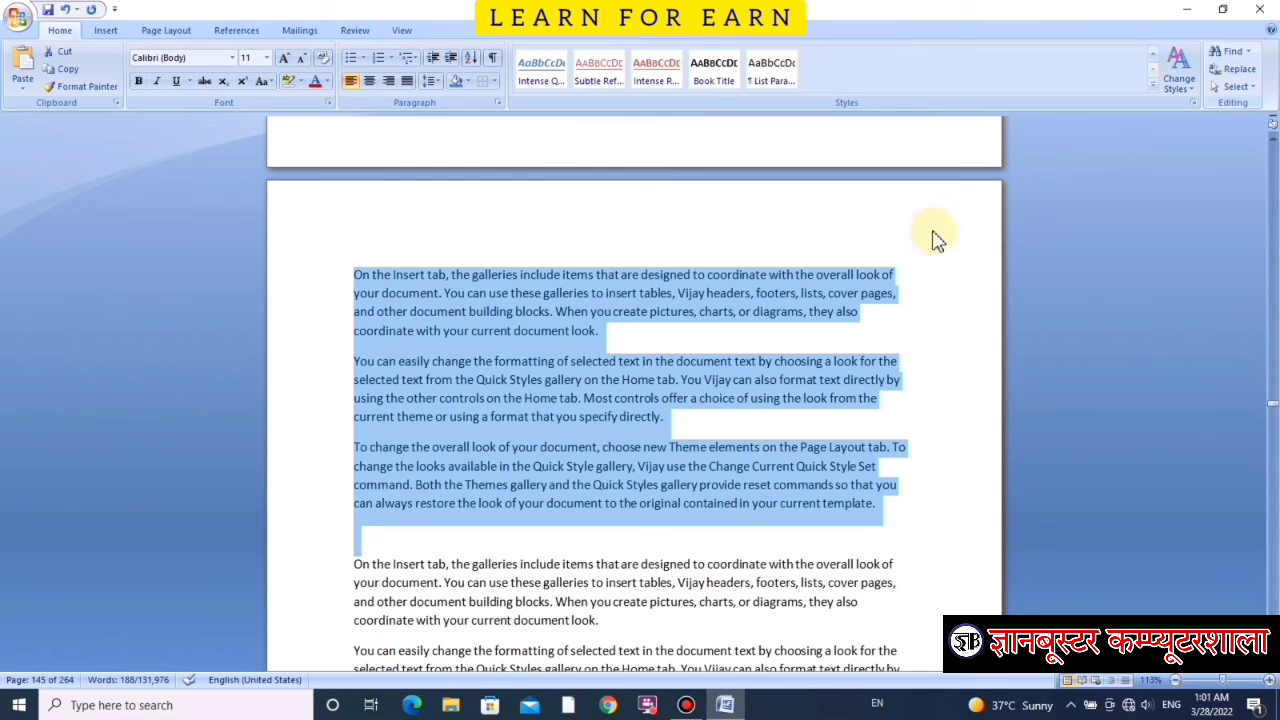
left_click(892, 290)
scroll(893, 288, "down", 5)
scroll(892, 290, "down", 1)
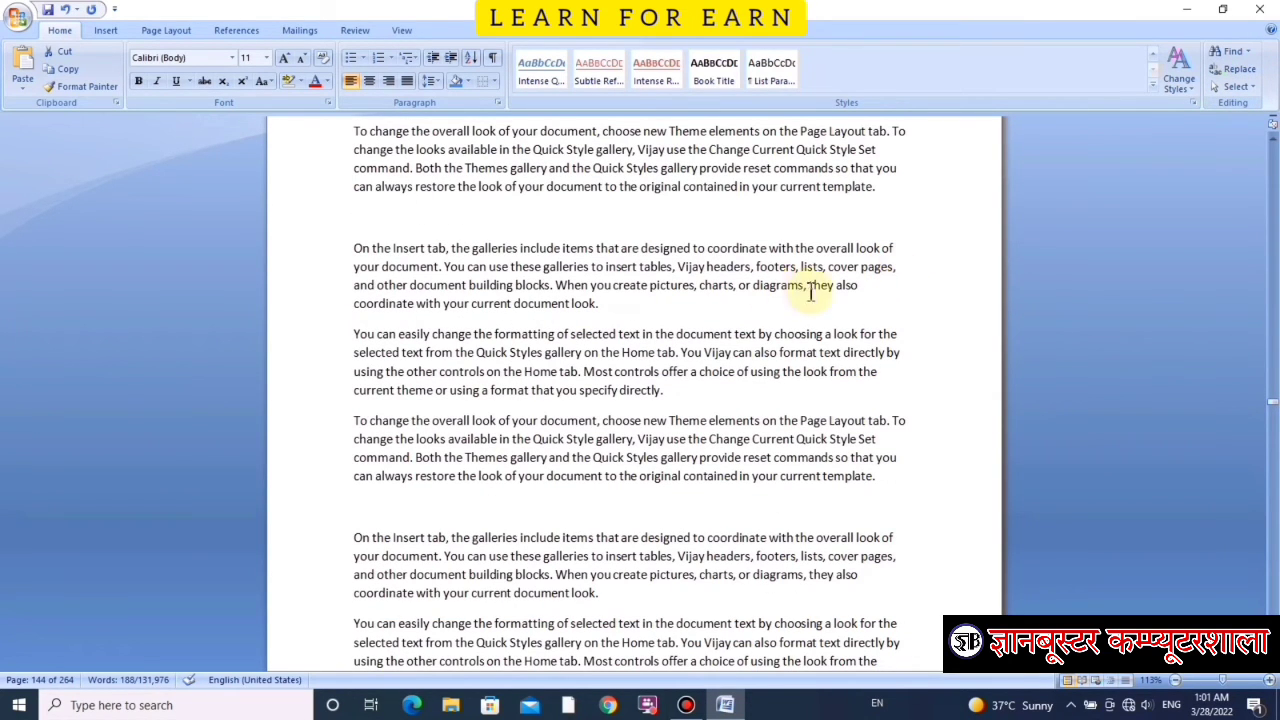
key("ctrl+a")
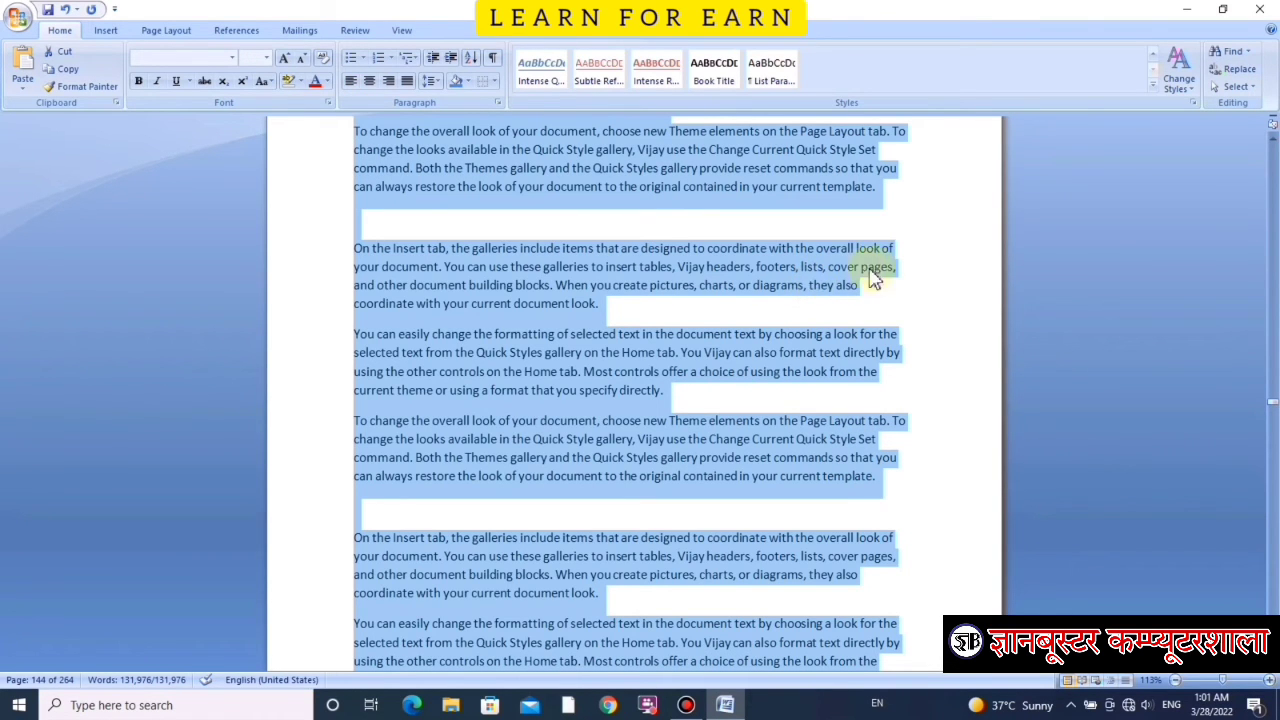
left_click(718, 284)
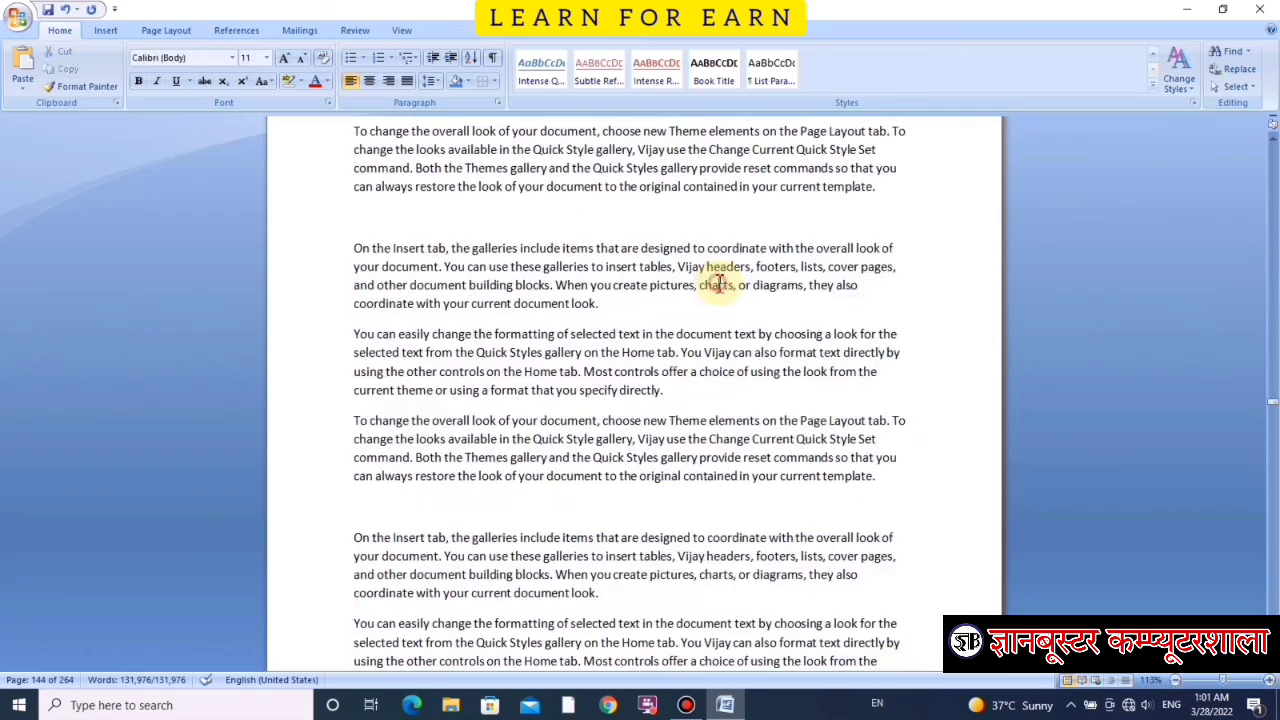
Step: Select the entire document via Select > Select All, scroll through it, and reopen the Select options
left_click(1236, 86)
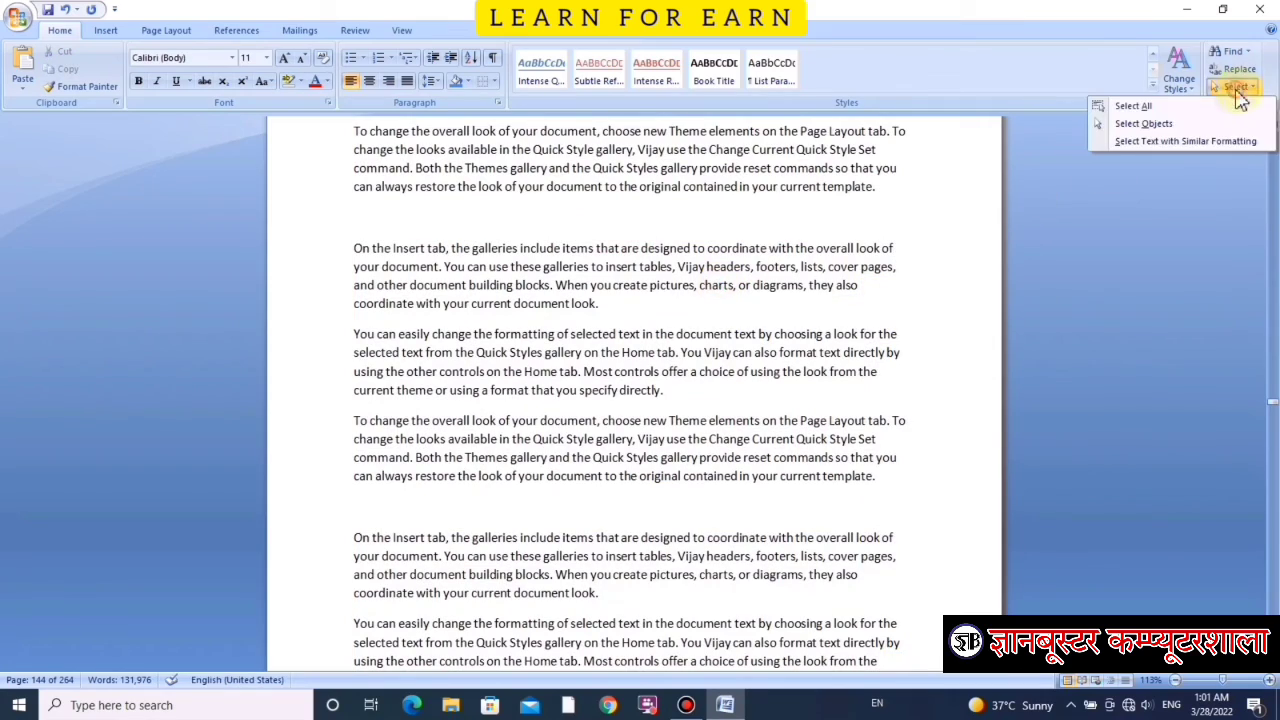
left_click(1130, 106)
scroll(586, 357, "down", 4)
scroll(629, 363, "down", 5)
scroll(670, 370, "down", 3)
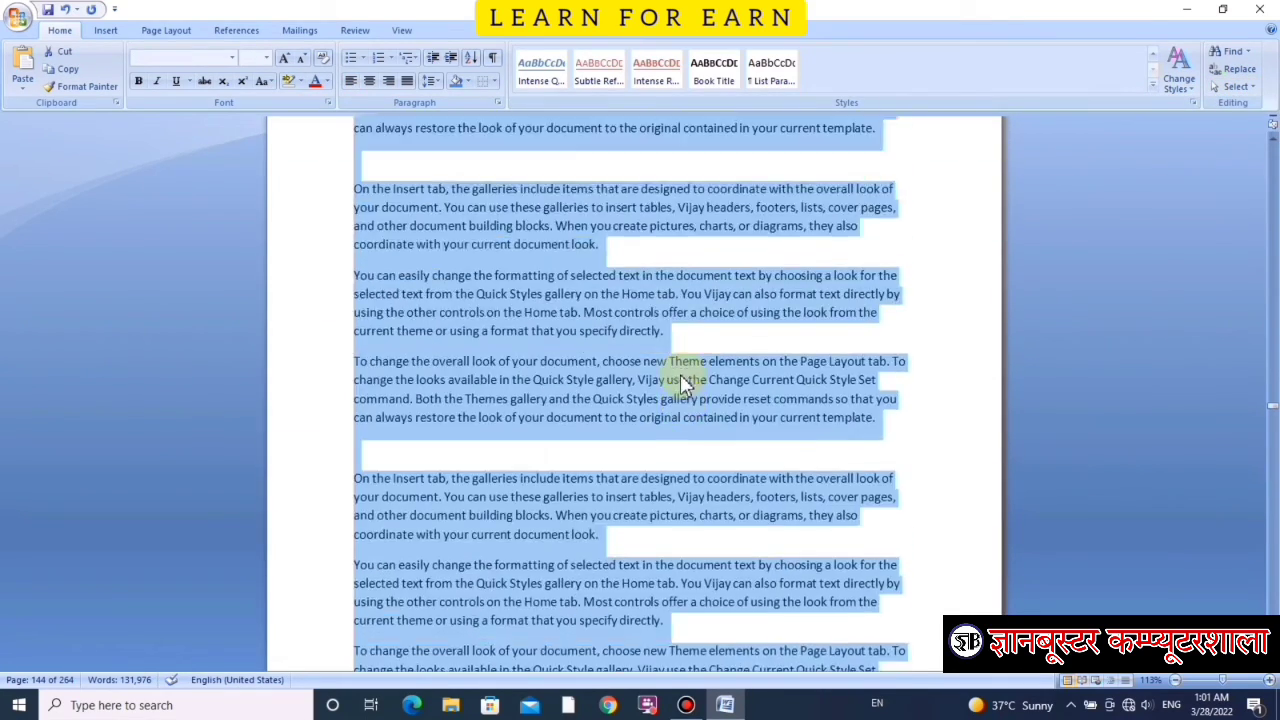
scroll(680, 374, "down", 3)
scroll(680, 370, "down", 3)
scroll(679, 360, "down", 3)
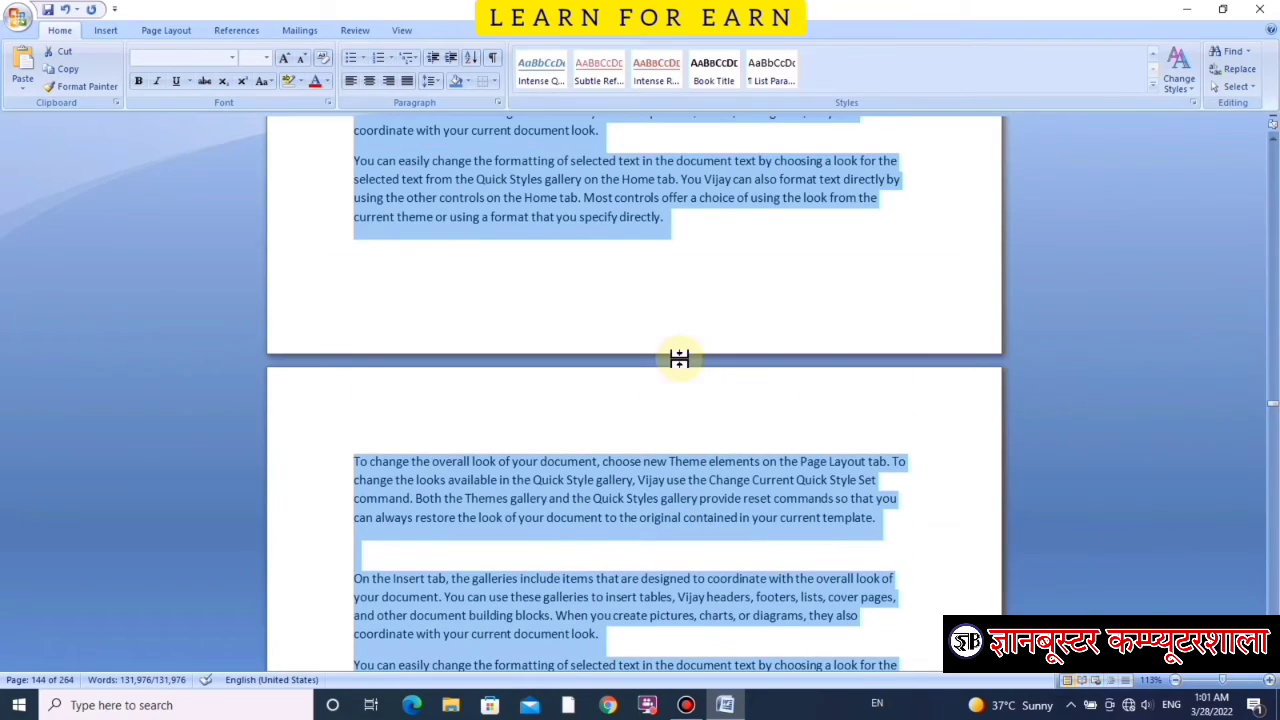
scroll(720, 364, "down", 3)
scroll(763, 367, "down", 3)
scroll(762, 367, "down", 3)
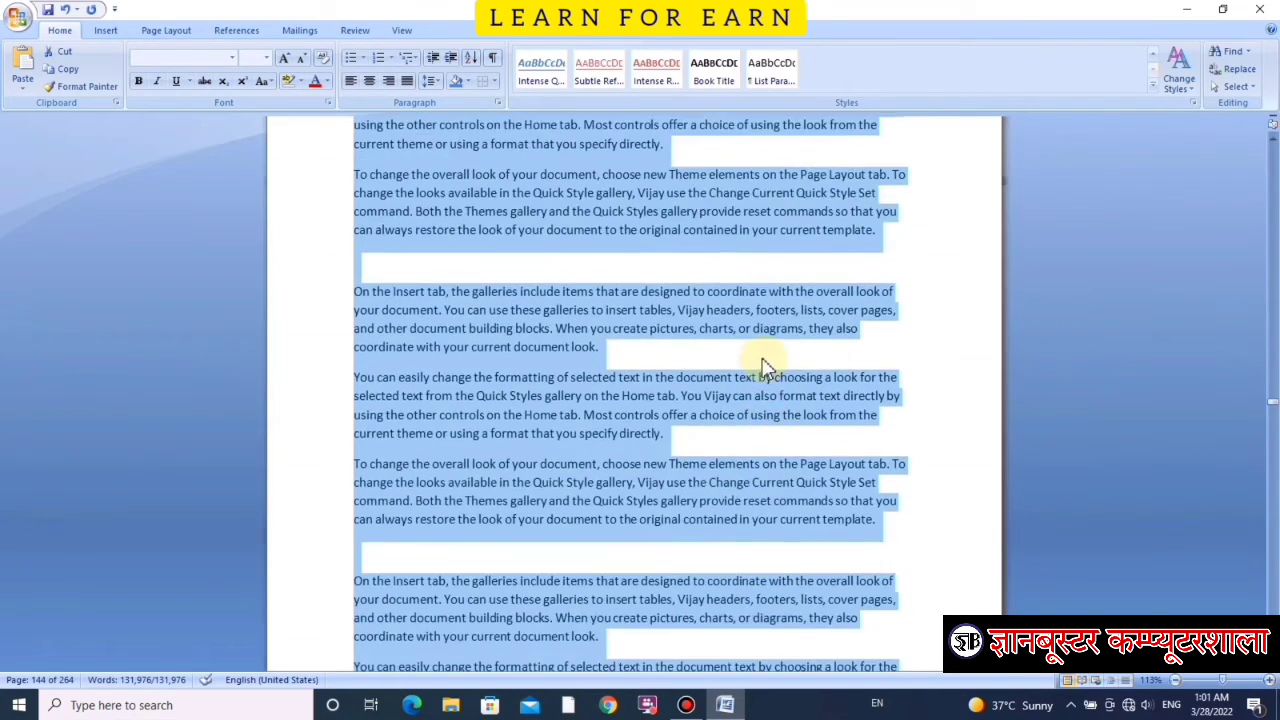
scroll(762, 367, "down", 3)
left_click(758, 368)
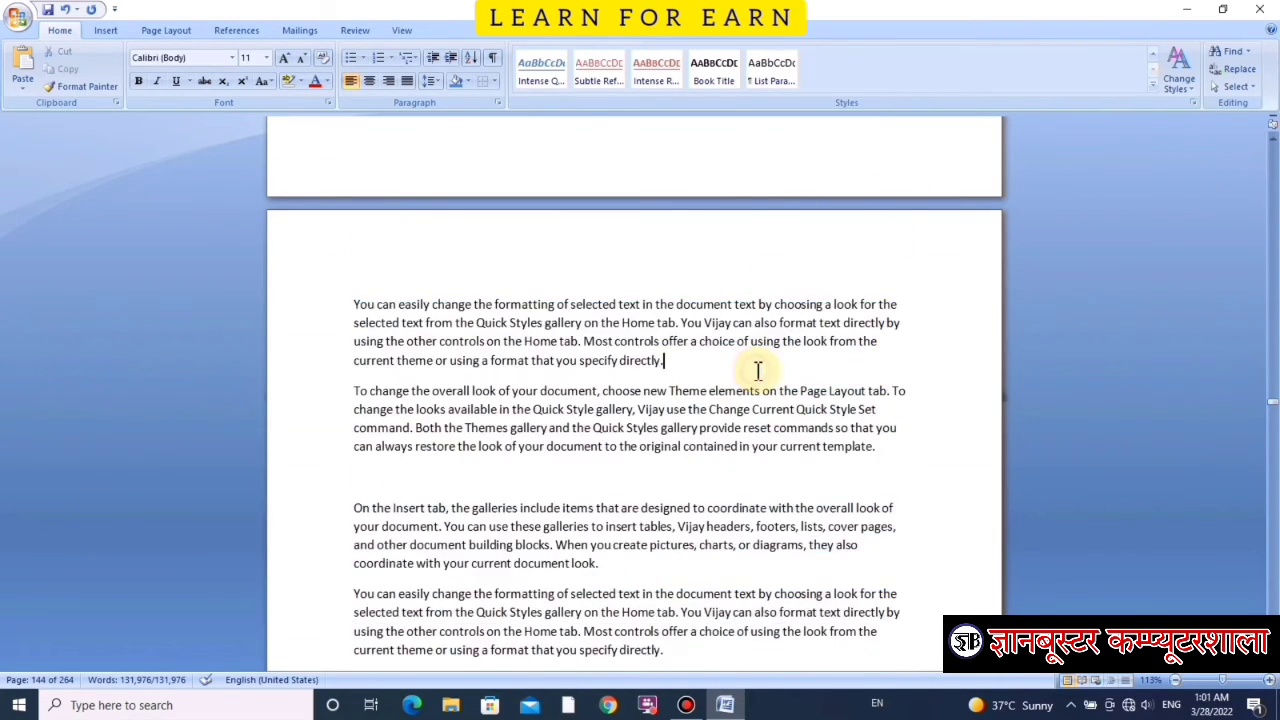
left_click(1232, 90)
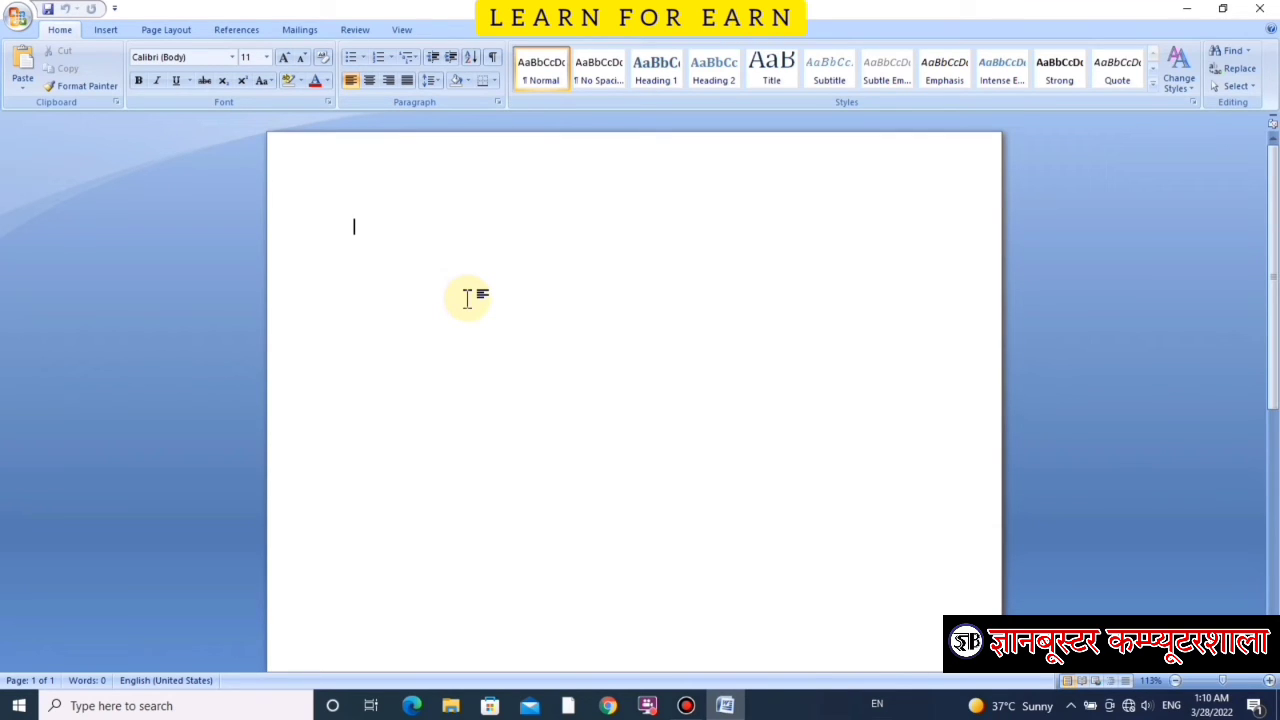
Step: Type Ajay, Vijay, Sanjay, Rajesh, Ganesh and Mukesh one per line, then select all six
type("Ajay'")
key("Return")
type("Vi")
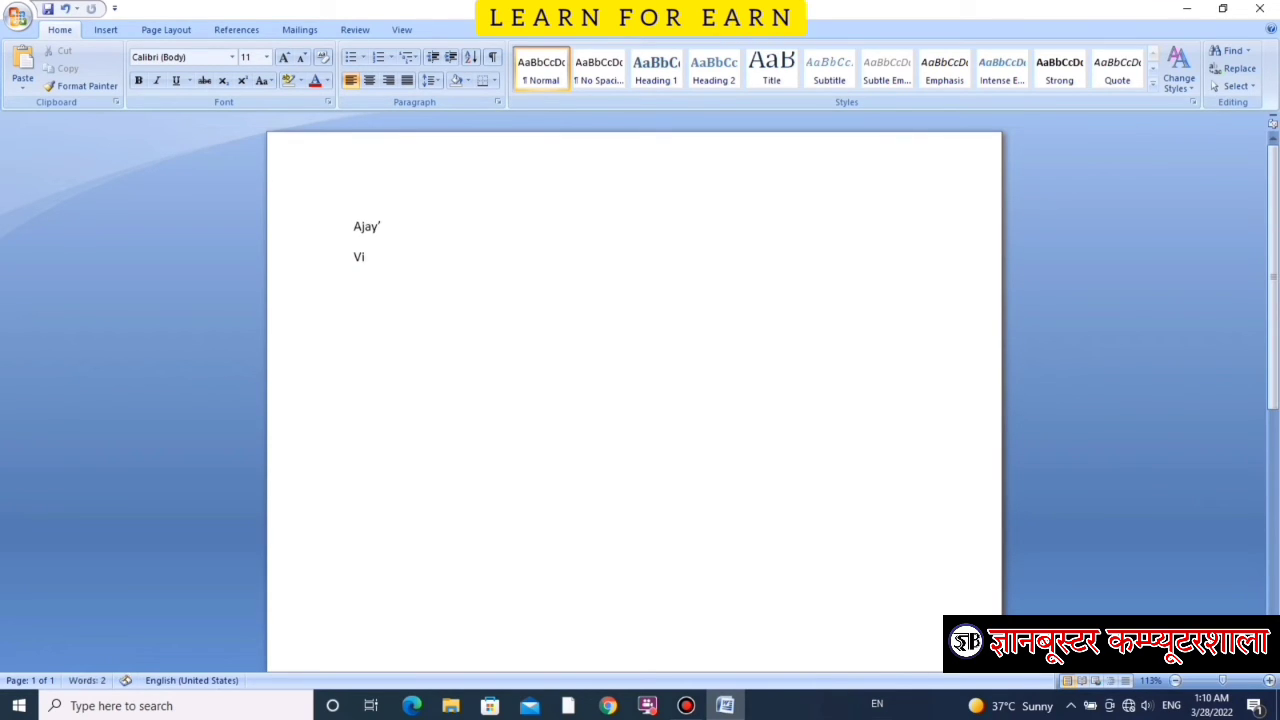
type("jay")
type("Sa")
type("Raje")
type("Ganesh")
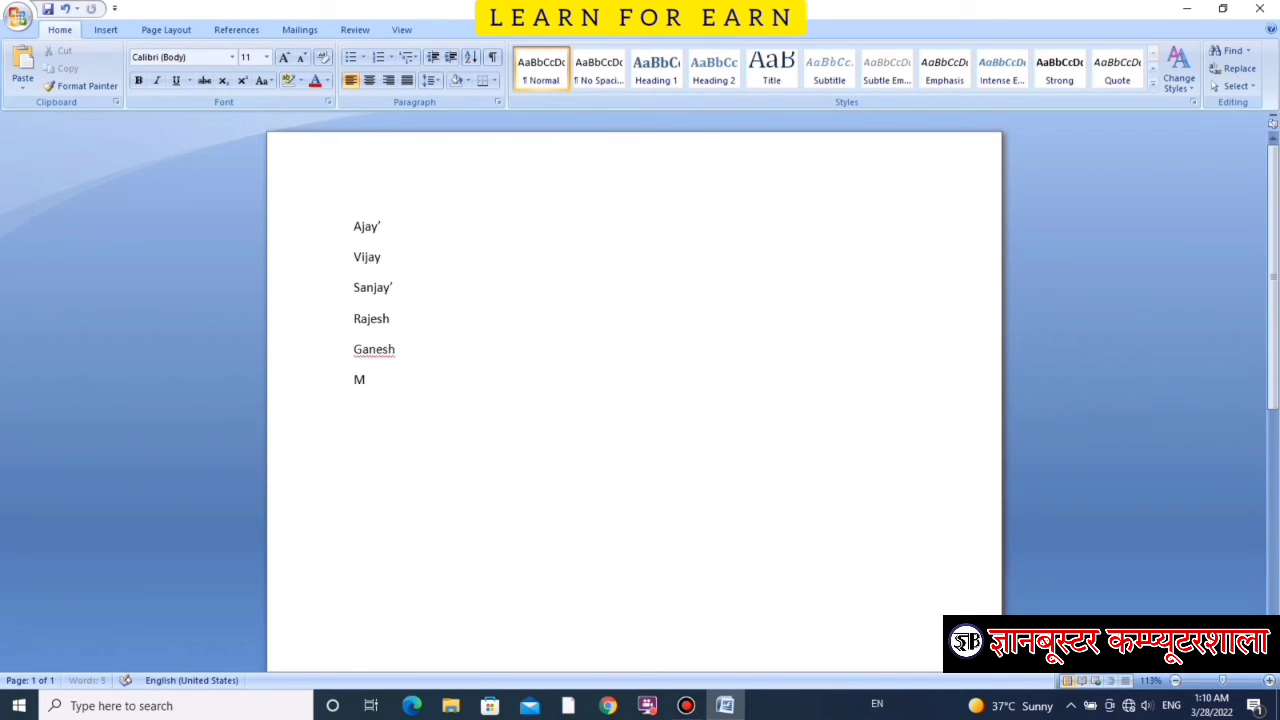
key("BackSpace")
type("h")
key("Return")
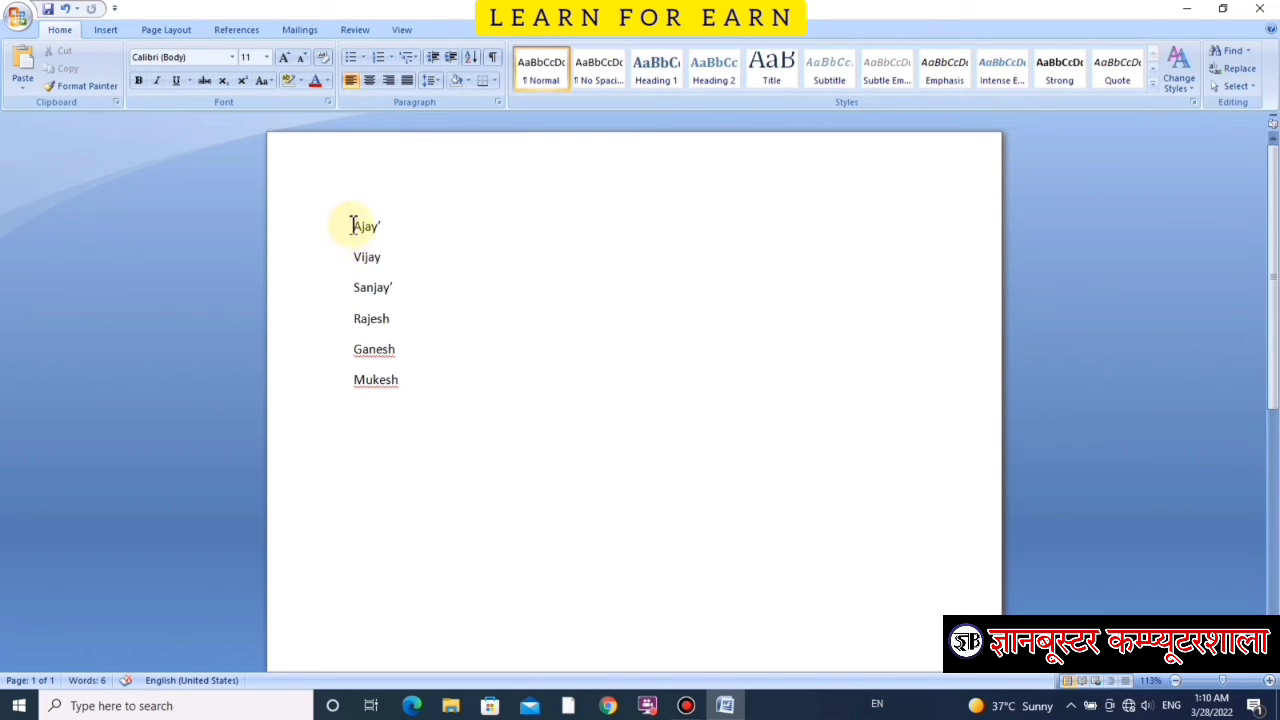
left_click_drag(354, 226, 417, 385)
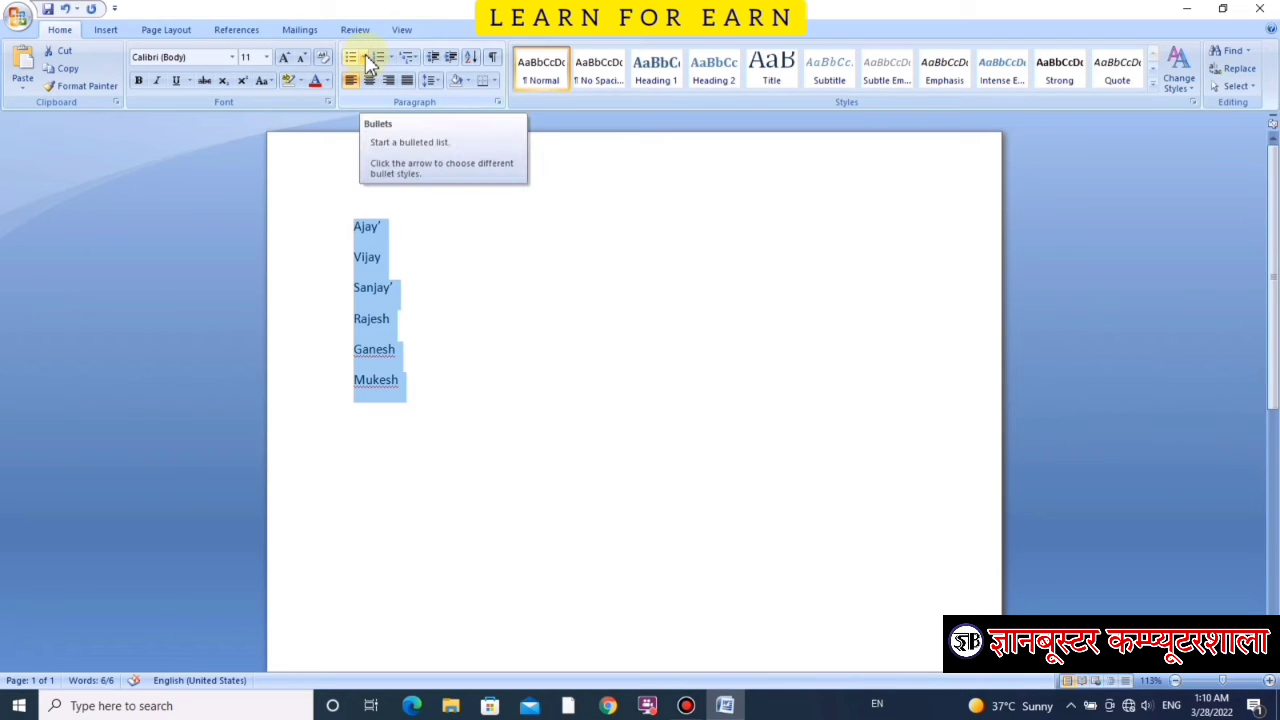
Step: Try checkmark then square bullets on the names, then number them with the 1. 2. 3. format
left_click(366, 60)
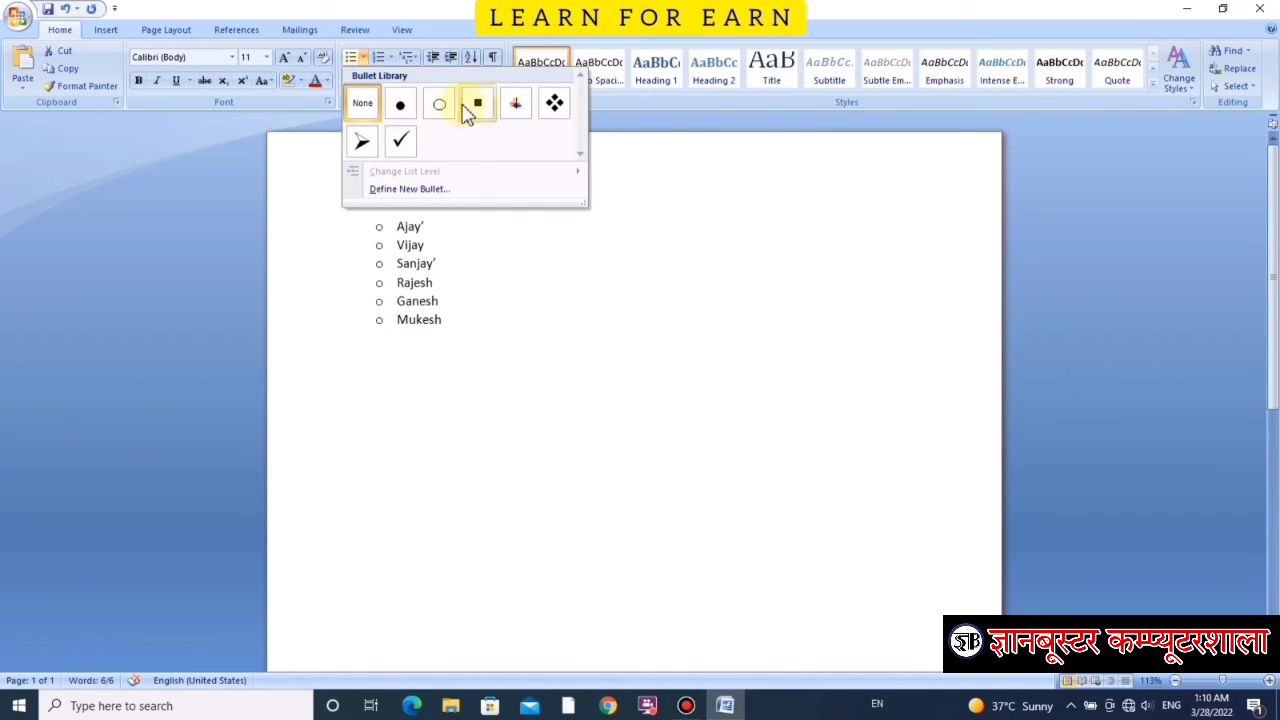
left_click(402, 140)
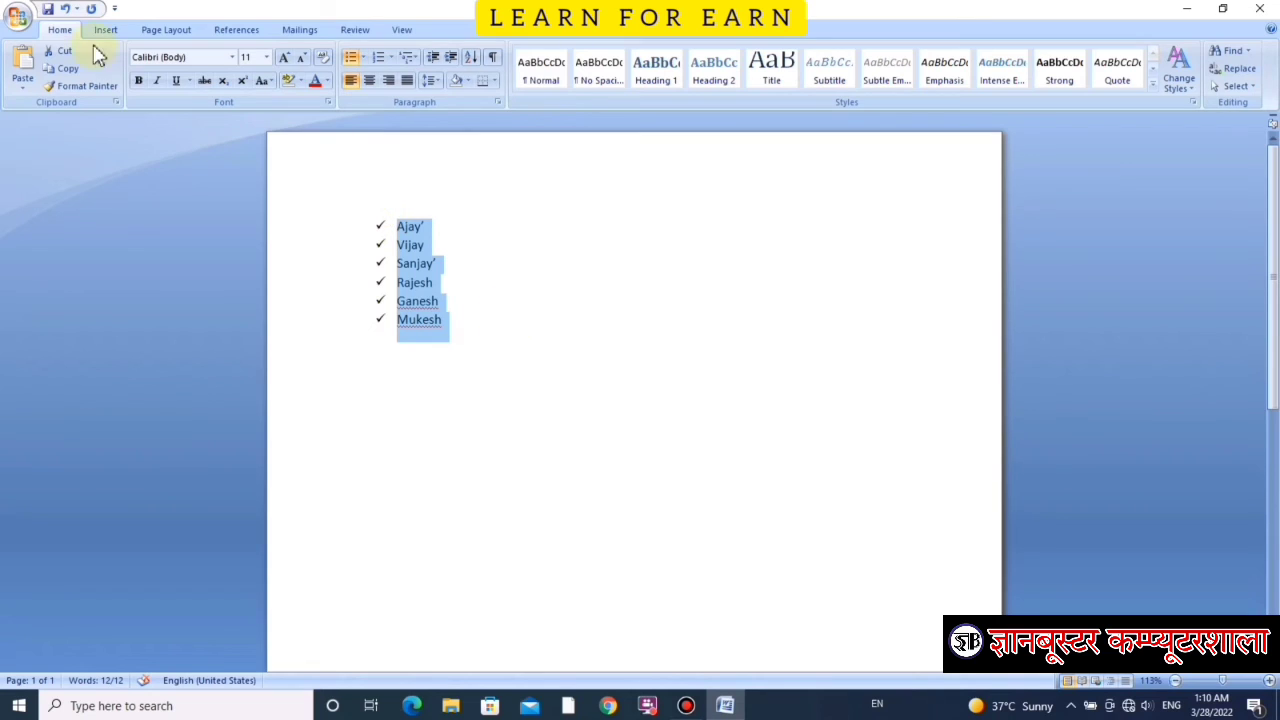
left_click(363, 57)
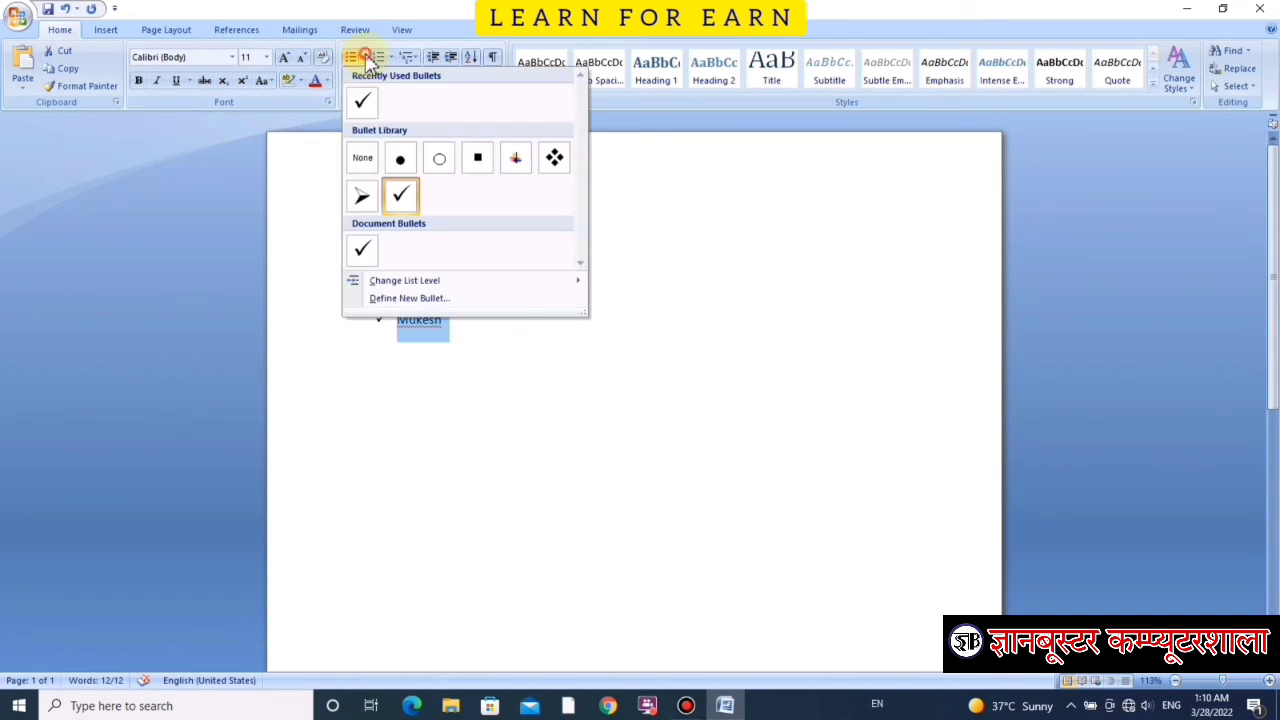
left_click(478, 162)
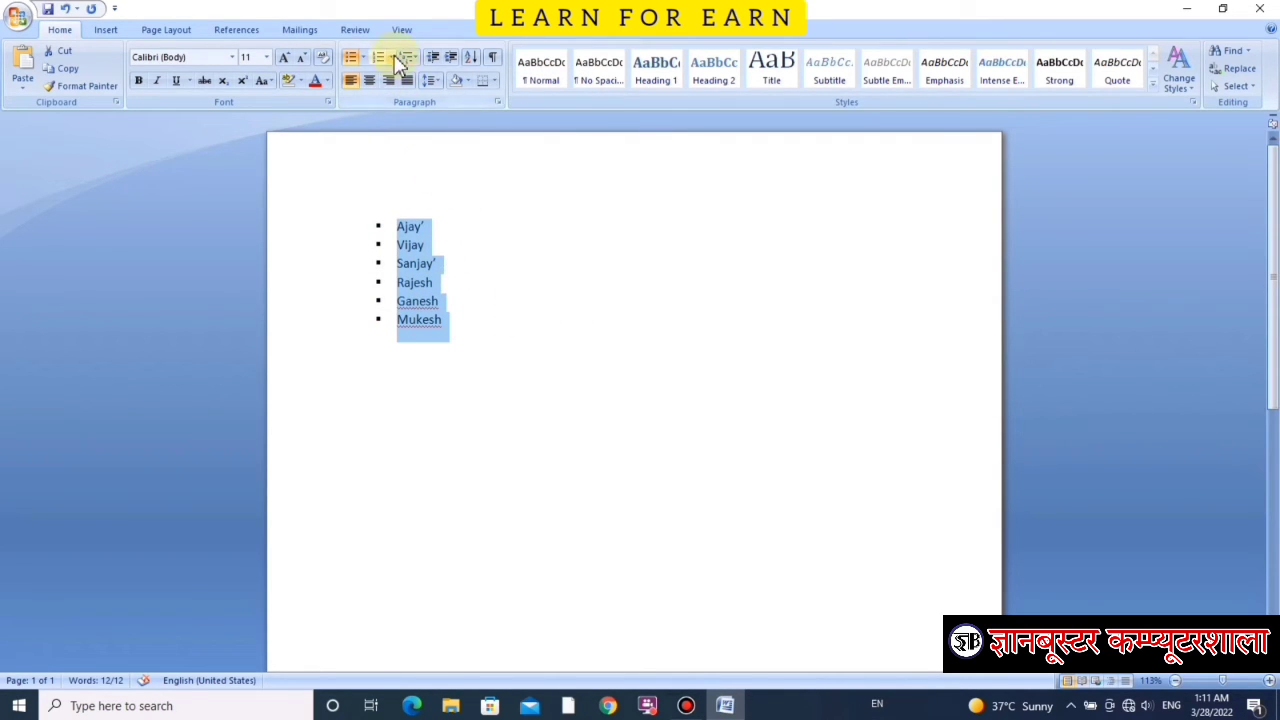
left_click(391, 57)
left_click(488, 137)
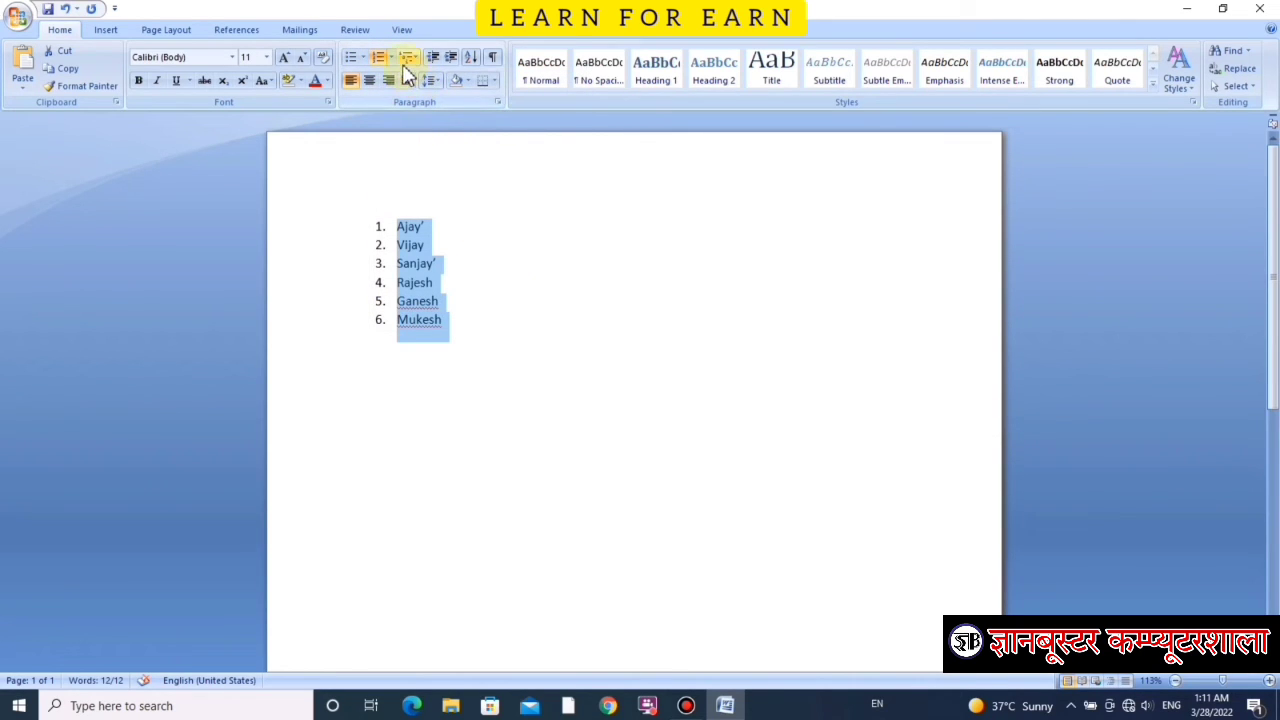
Step: Try roman-numeral numbering on the names, switch numbering to None, then delete the names
left_click(393, 57)
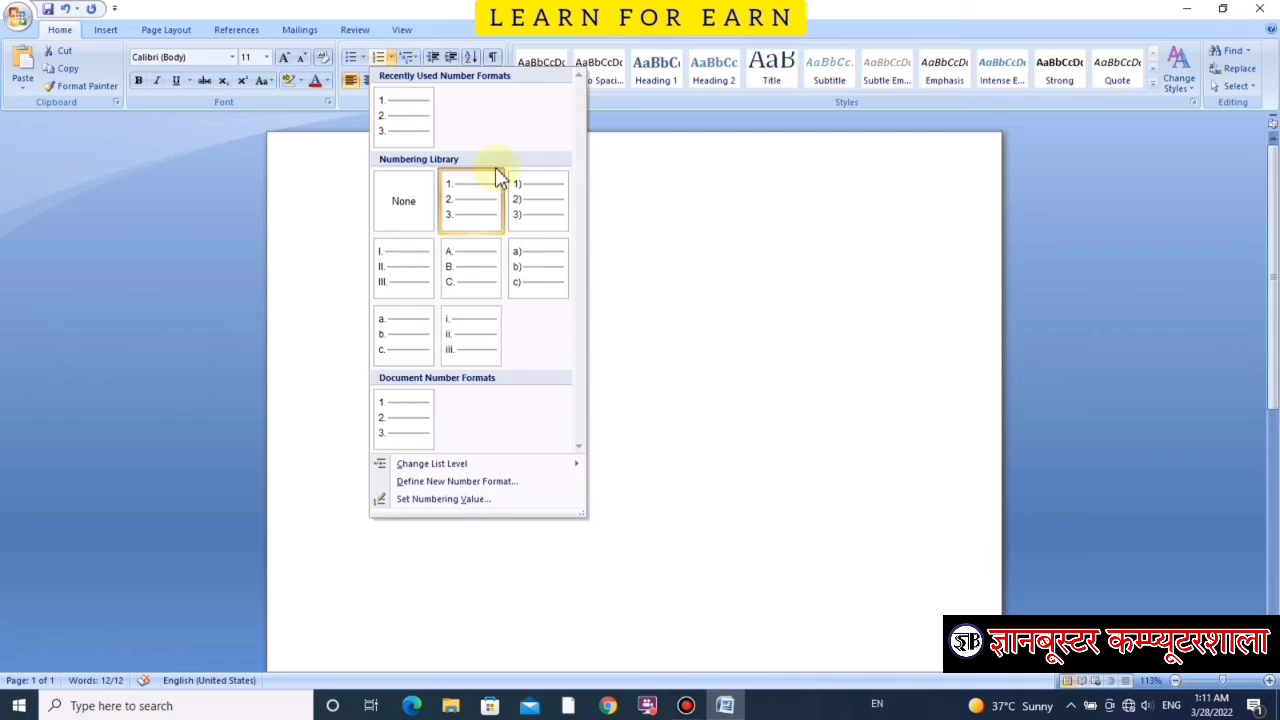
left_click(457, 334)
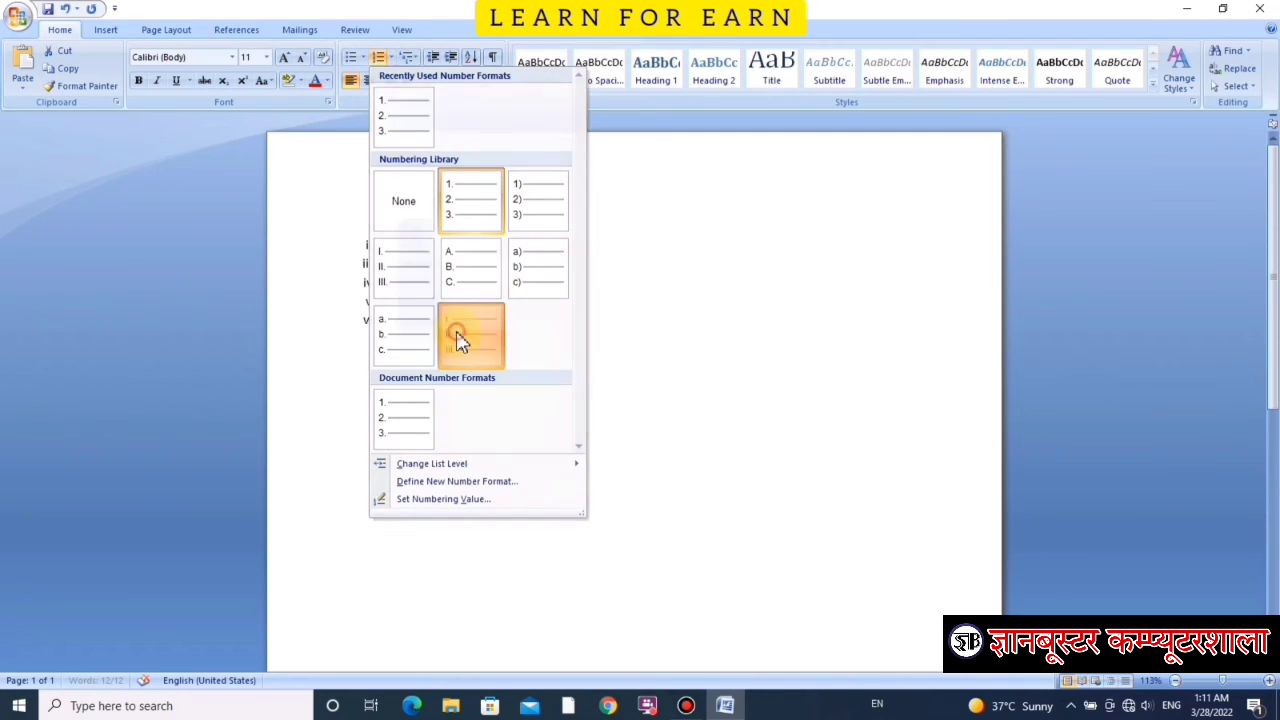
left_click(391, 57)
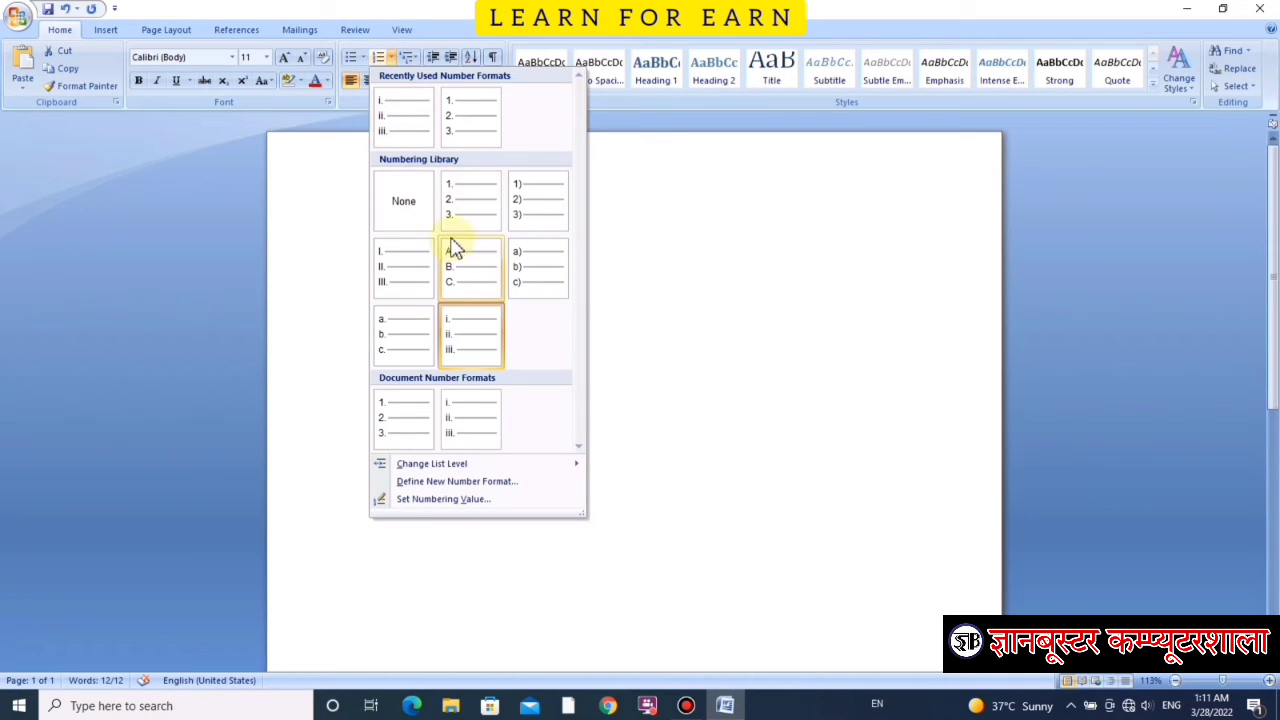
left_click(404, 203)
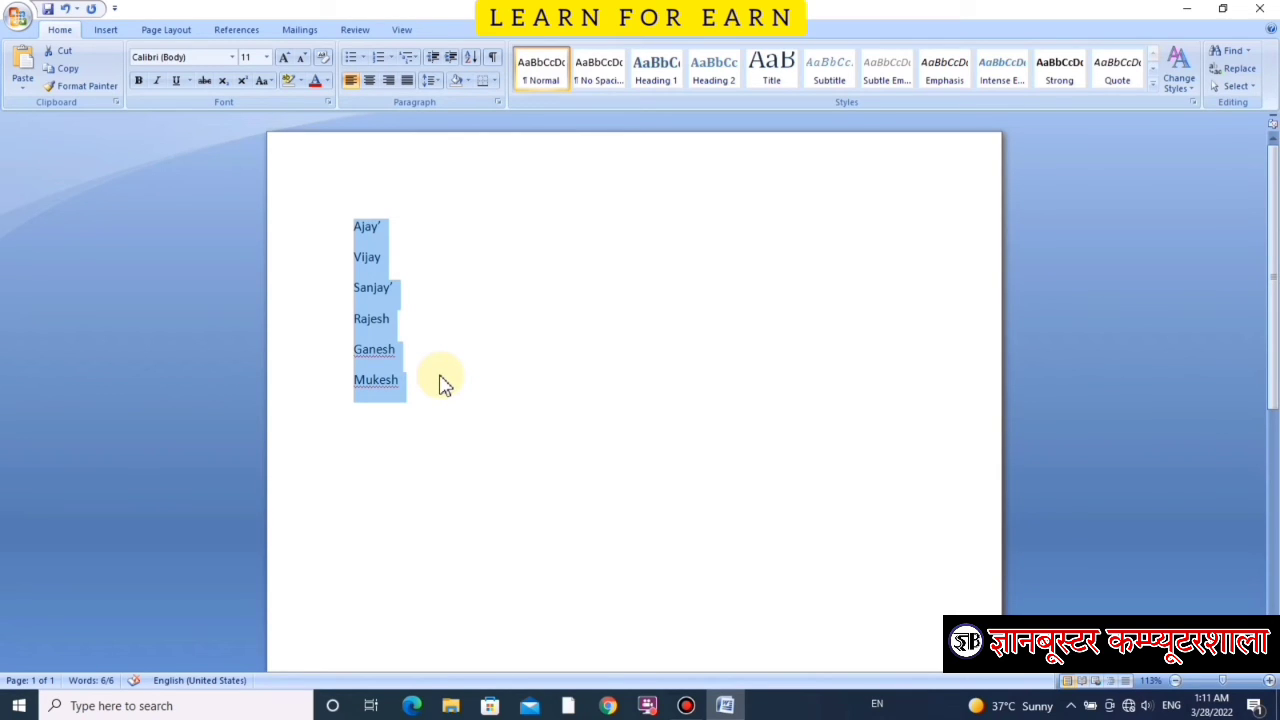
key("Delete")
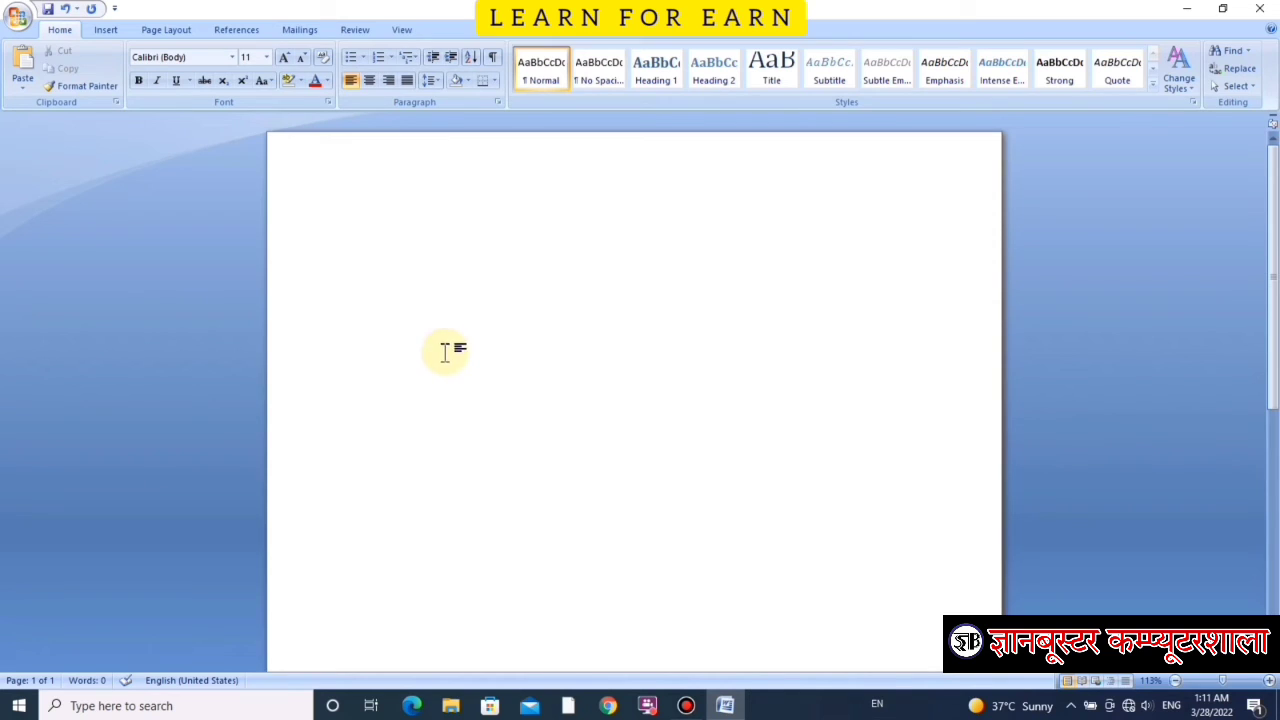
Step: Start a 1)-style numbered list with Ajay, Vijay, Sanjay and Rajesh
left_click(389, 60)
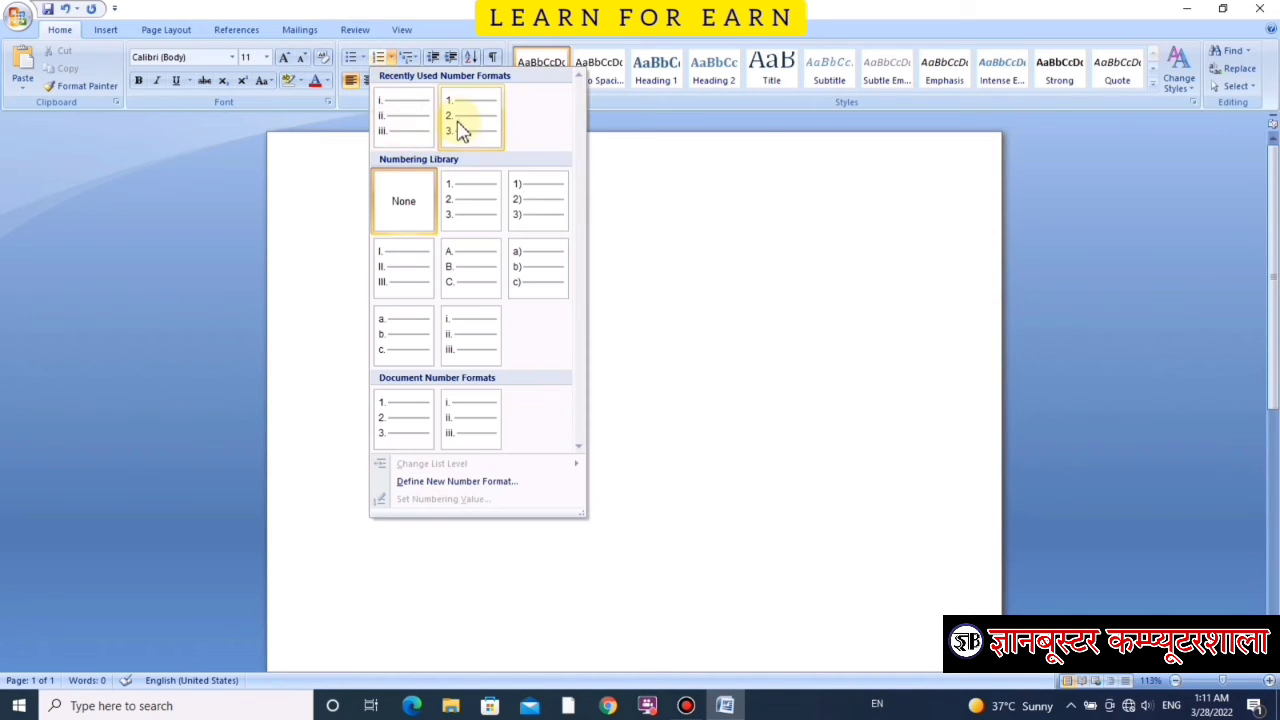
left_click(543, 215)
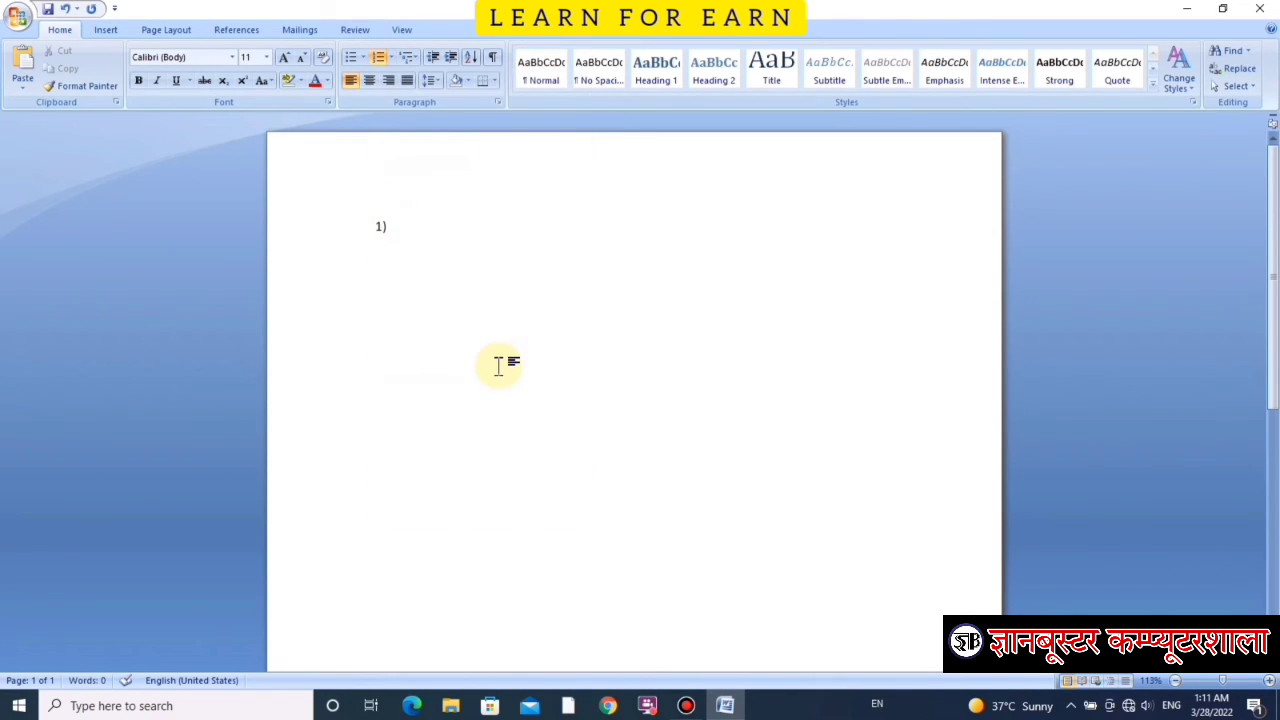
type("Ajay")
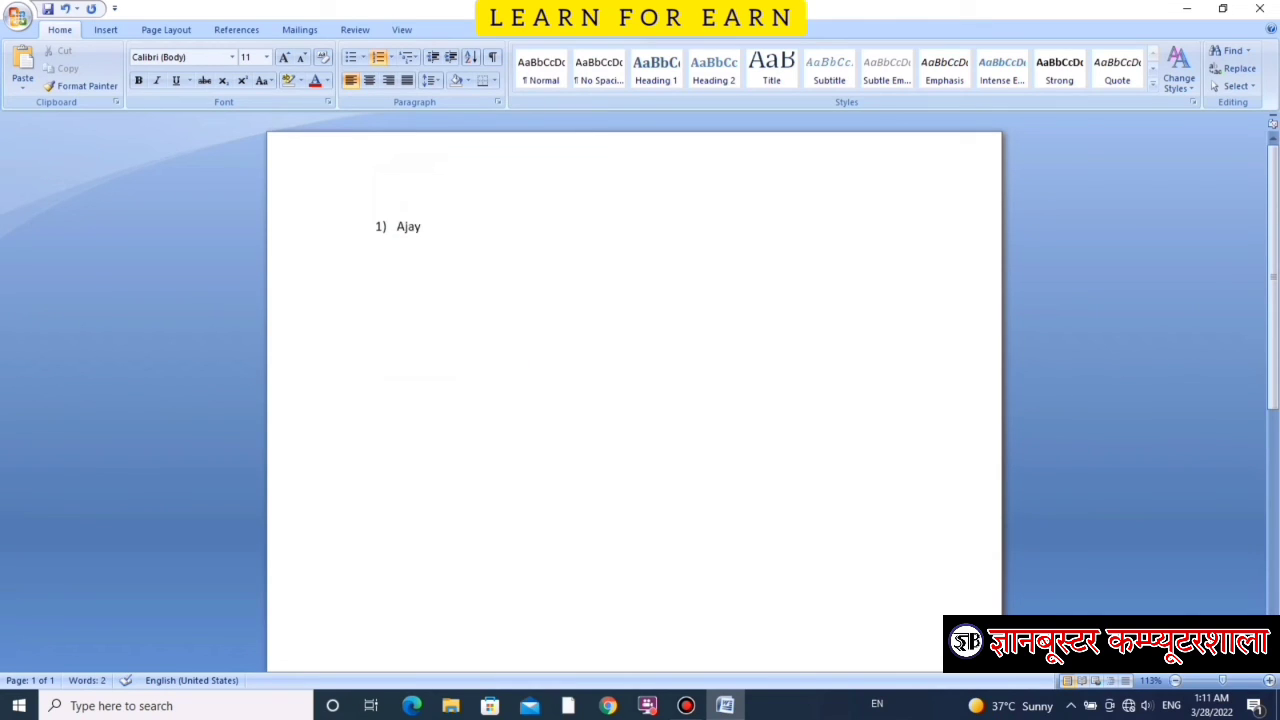
key("Return")
type("V")
type("ijay")
key("Return")
type("Sanjay")
key("Return")
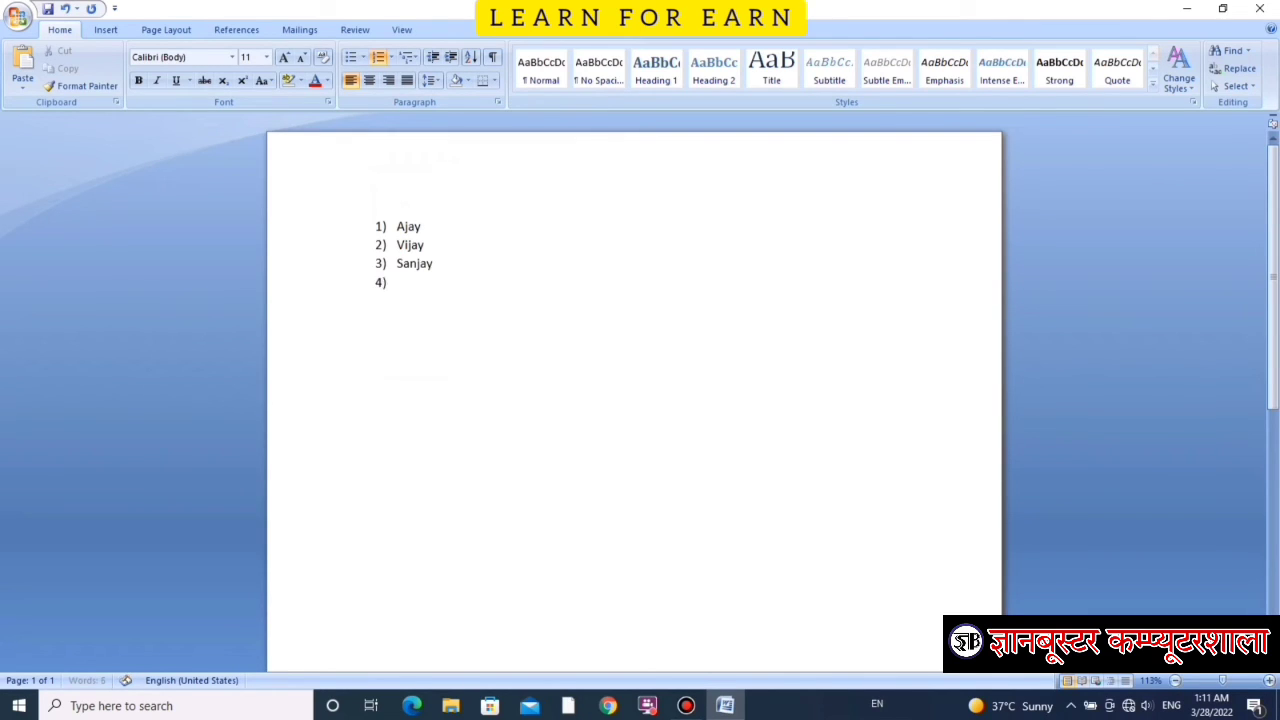
type("Rajesh")
key("Return")
key("Return")
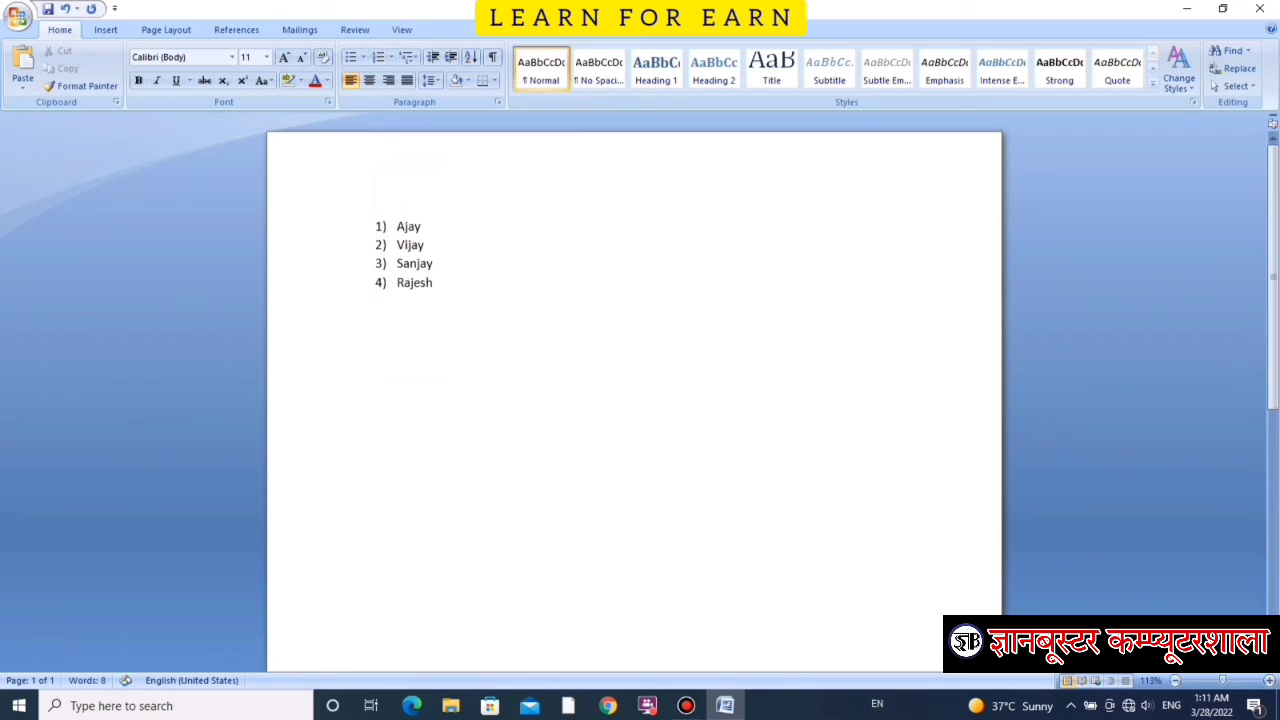
Step: Erase the stray letters, add Suman as item five, then select everything and delete it
type("fkdf")
key("BackSpace")
key("BackSpace")
key("BackSpace")
left_click(453, 285)
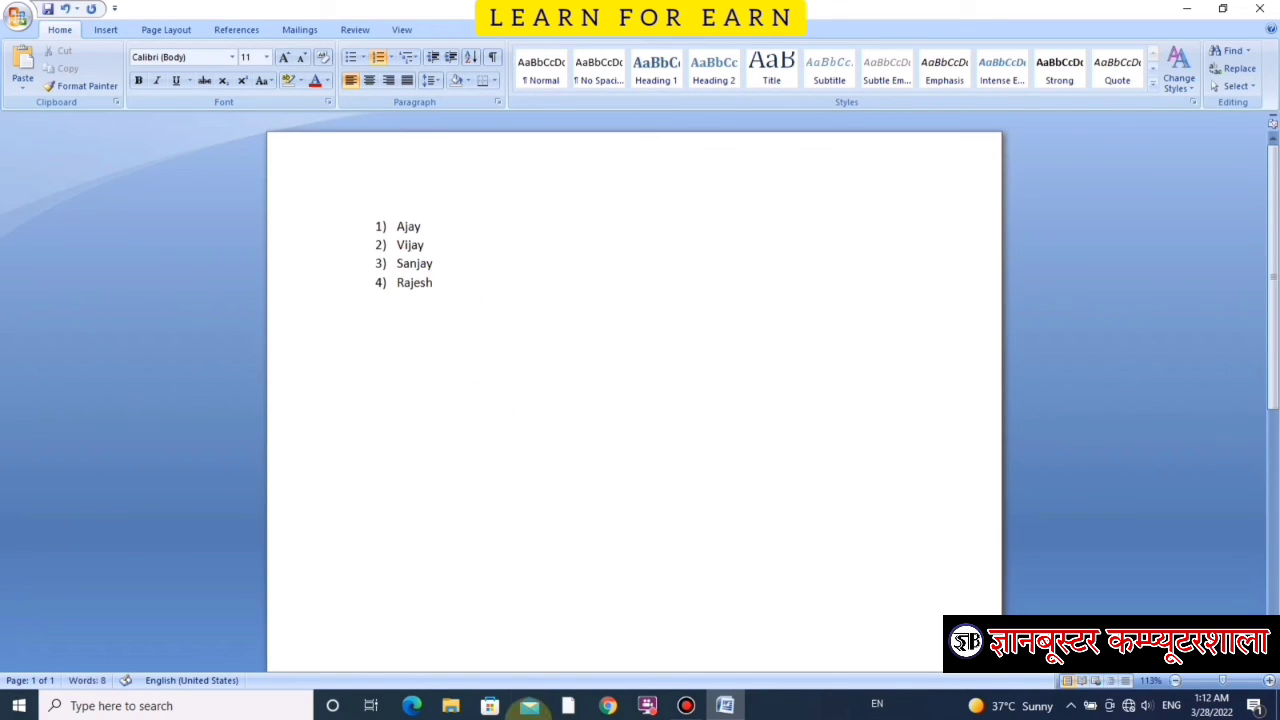
key("Return")
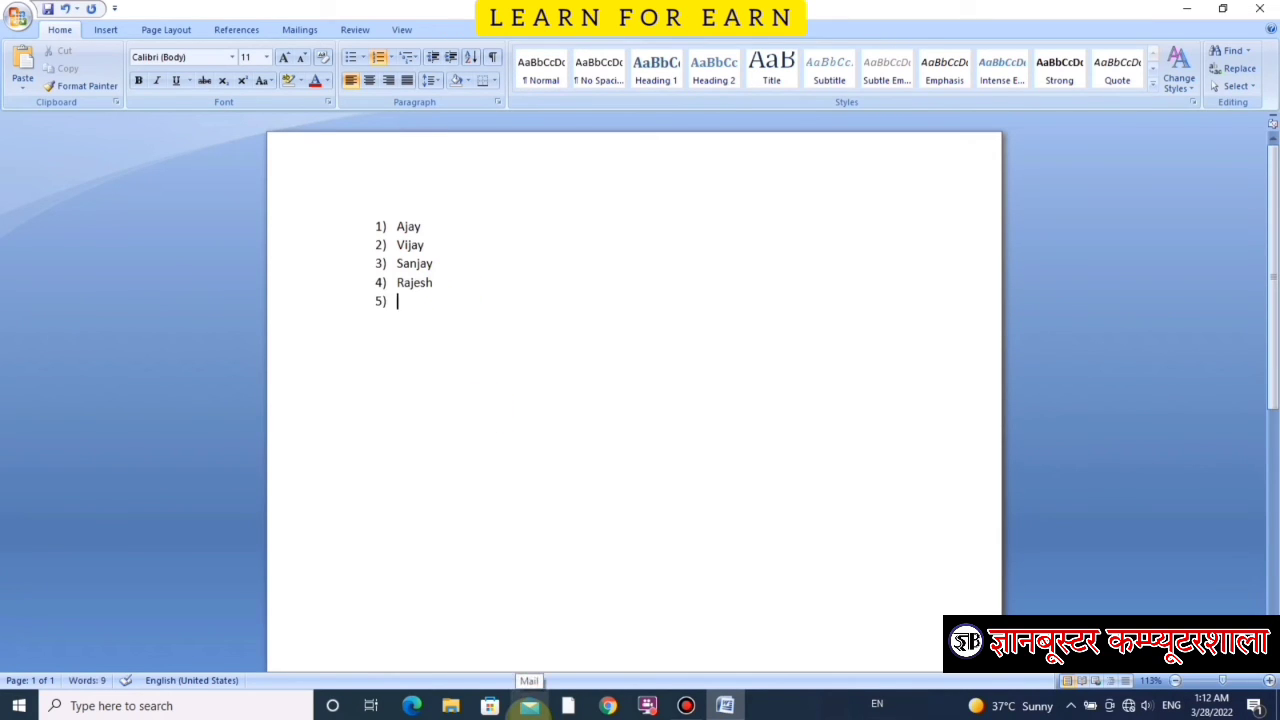
type("Suman")
key("Return")
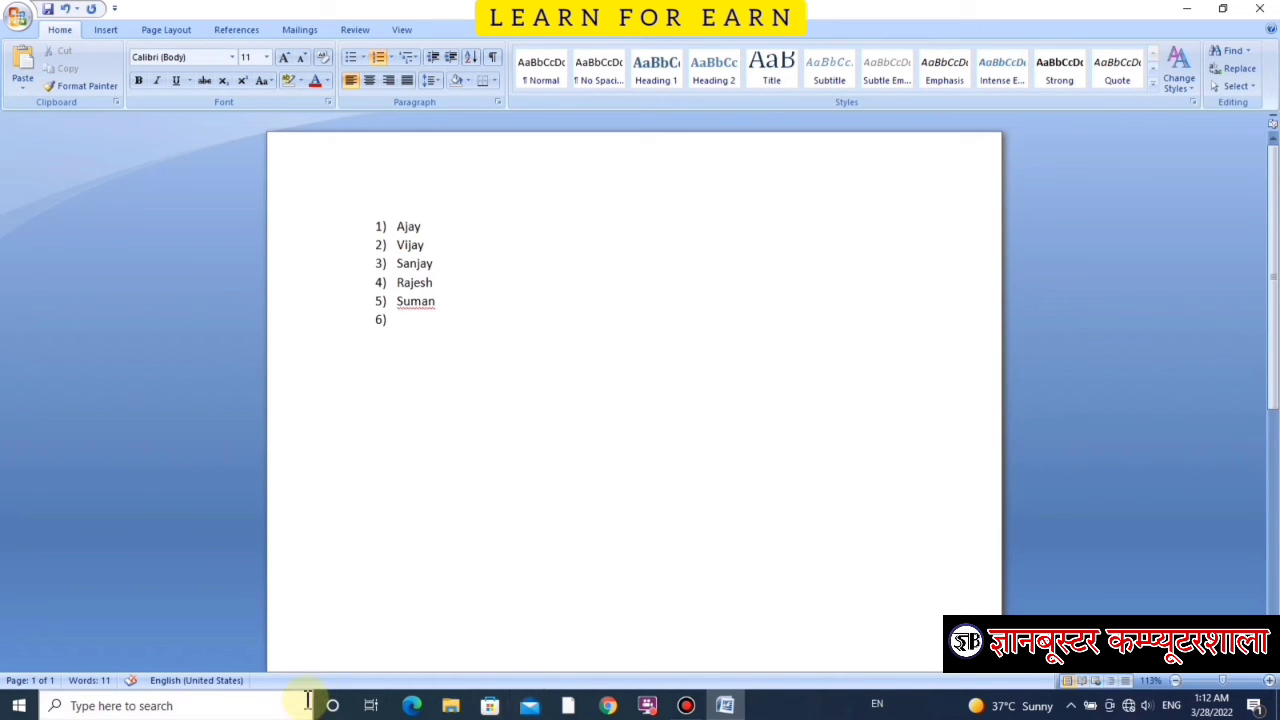
key("ctrl+a")
key("Delete")
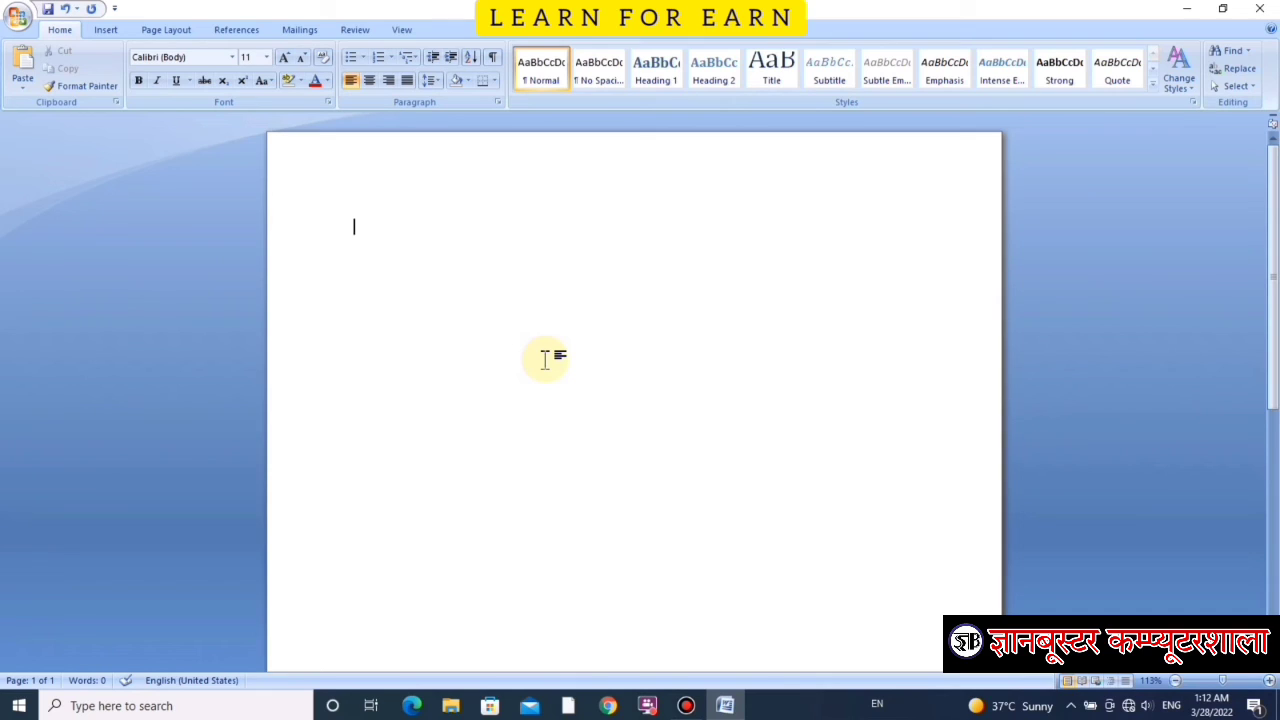
type("Tall")
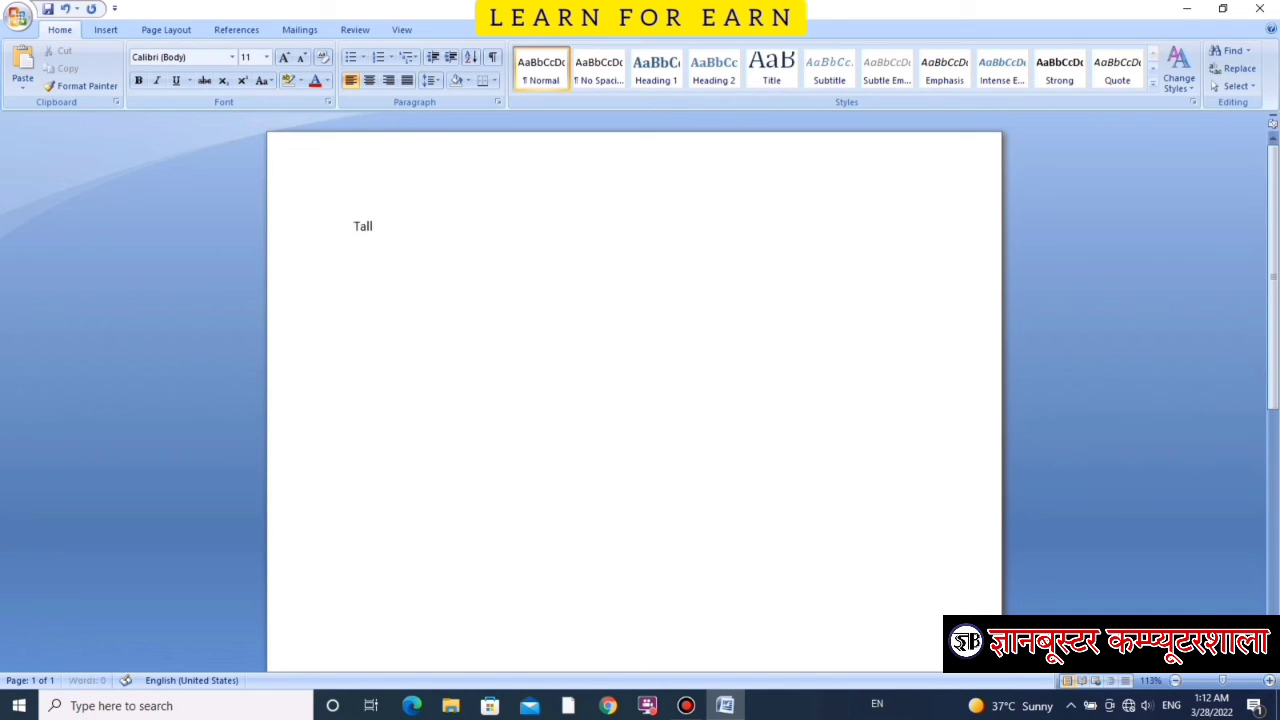
type("y")
key("BackSpace")
key("BackSpace")
key("BackSpace")
key("BackSpace")
key("BackSpace")
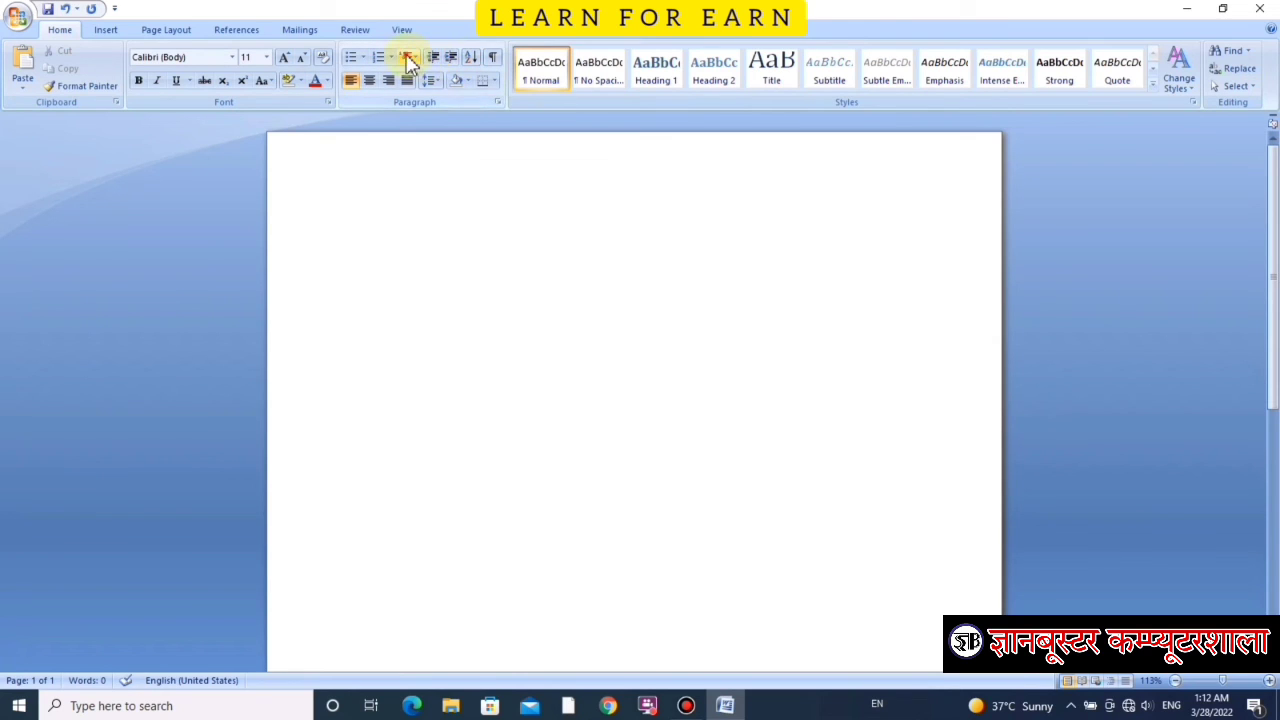
Step: Apply the 1) a) i) multilevel list with 1) TallyPrime and indented sub-item a) Male
left_click(408, 57)
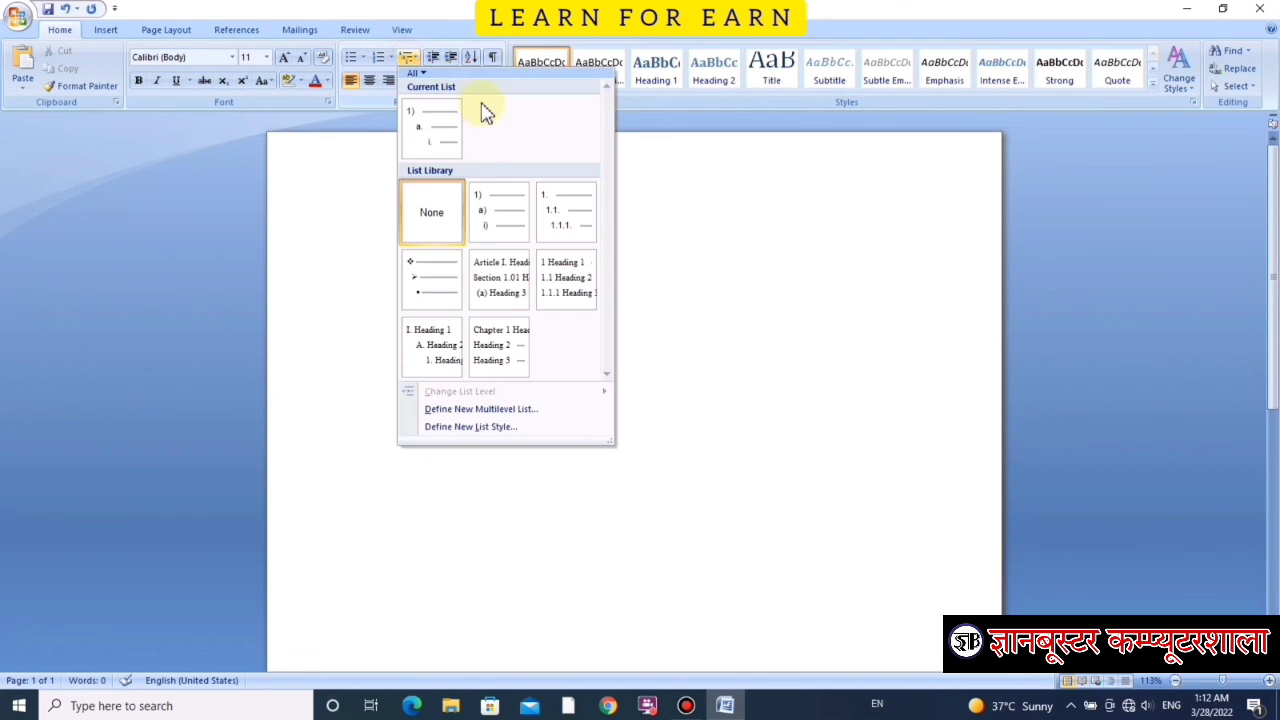
left_click(492, 212)
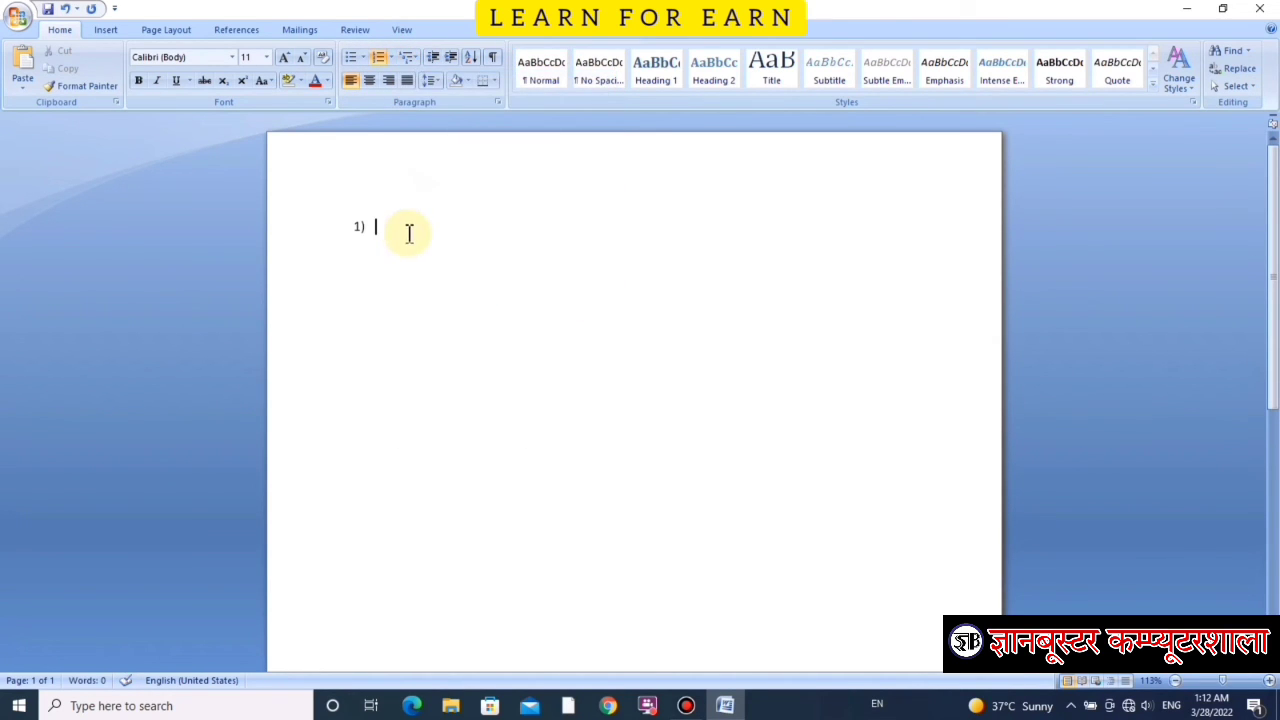
type("Tally")
type("Prime")
key("Return")
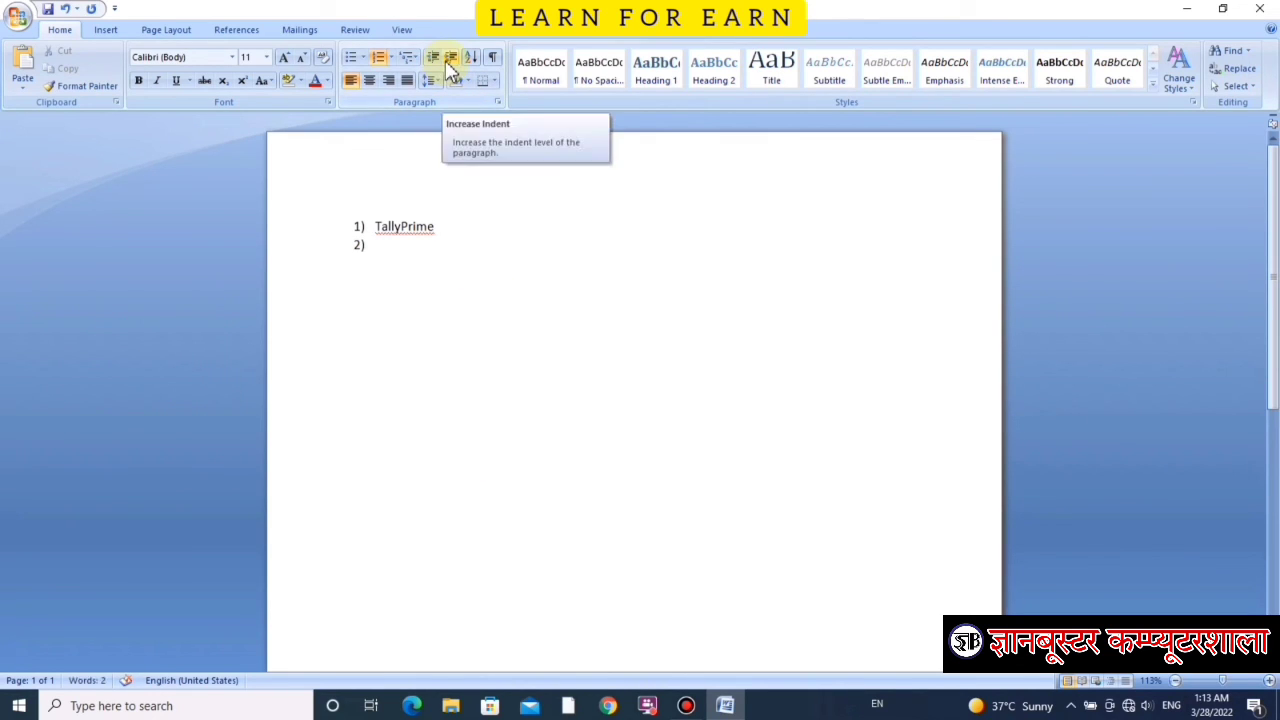
left_click(450, 60)
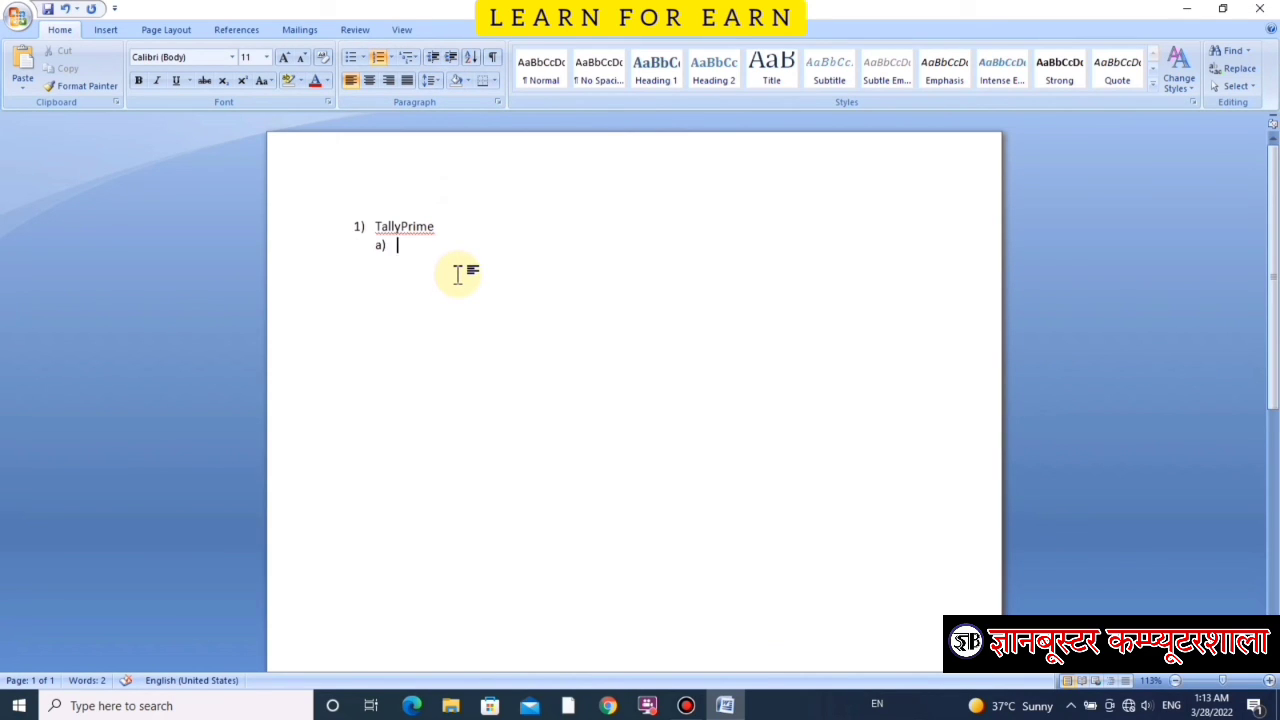
type("Ma")
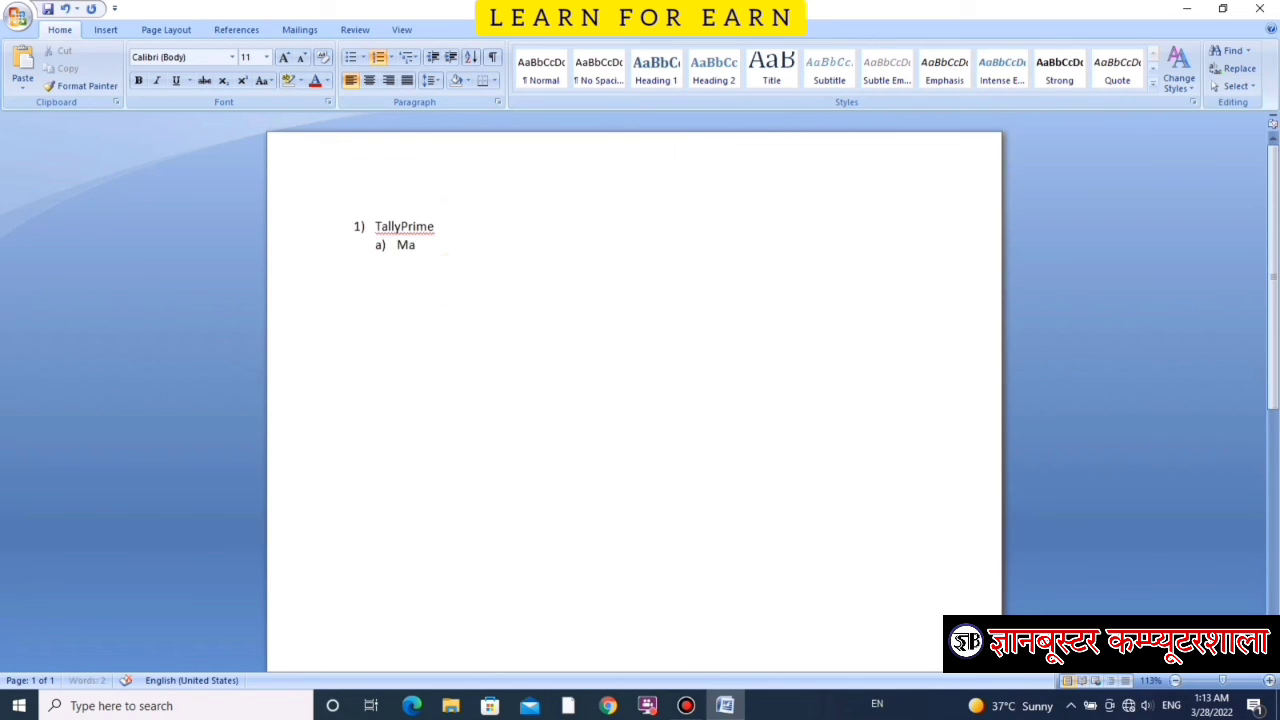
type("le")
key("Return")
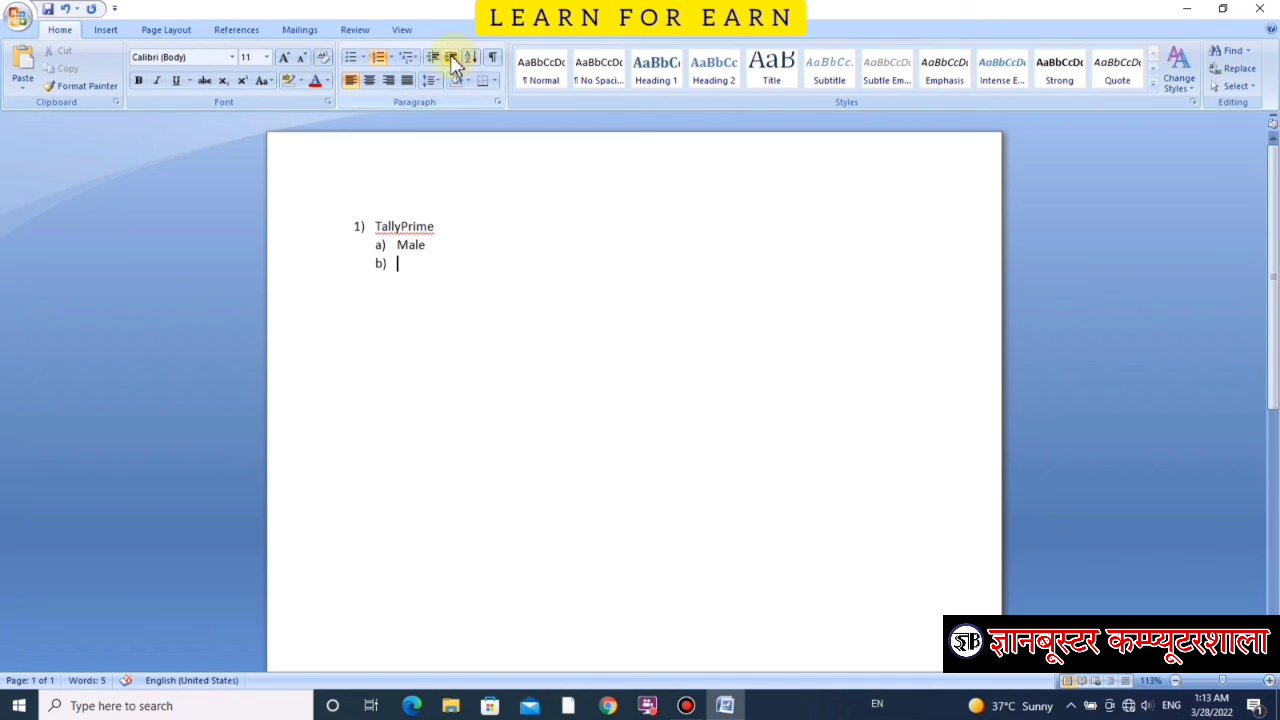
Step: List Ajay, Vijay and Sanjay one level deeper under Male
left_click(450, 57)
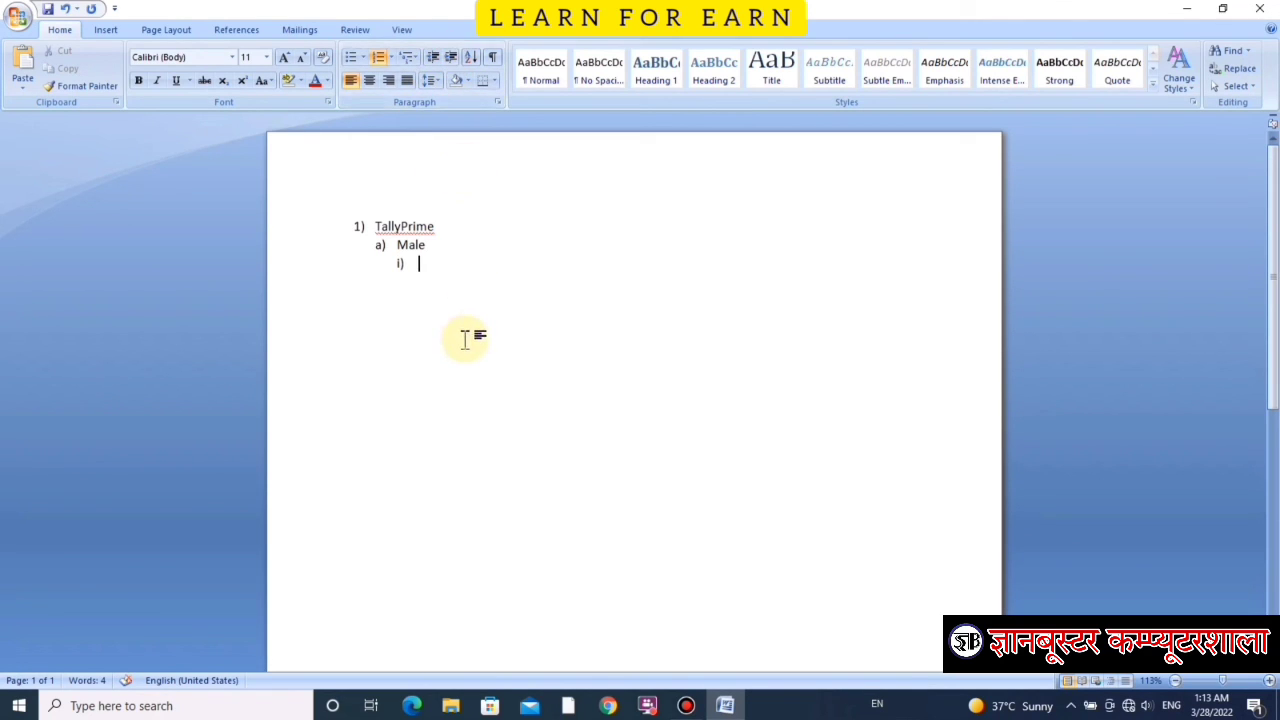
type("Ajay")
key("Return")
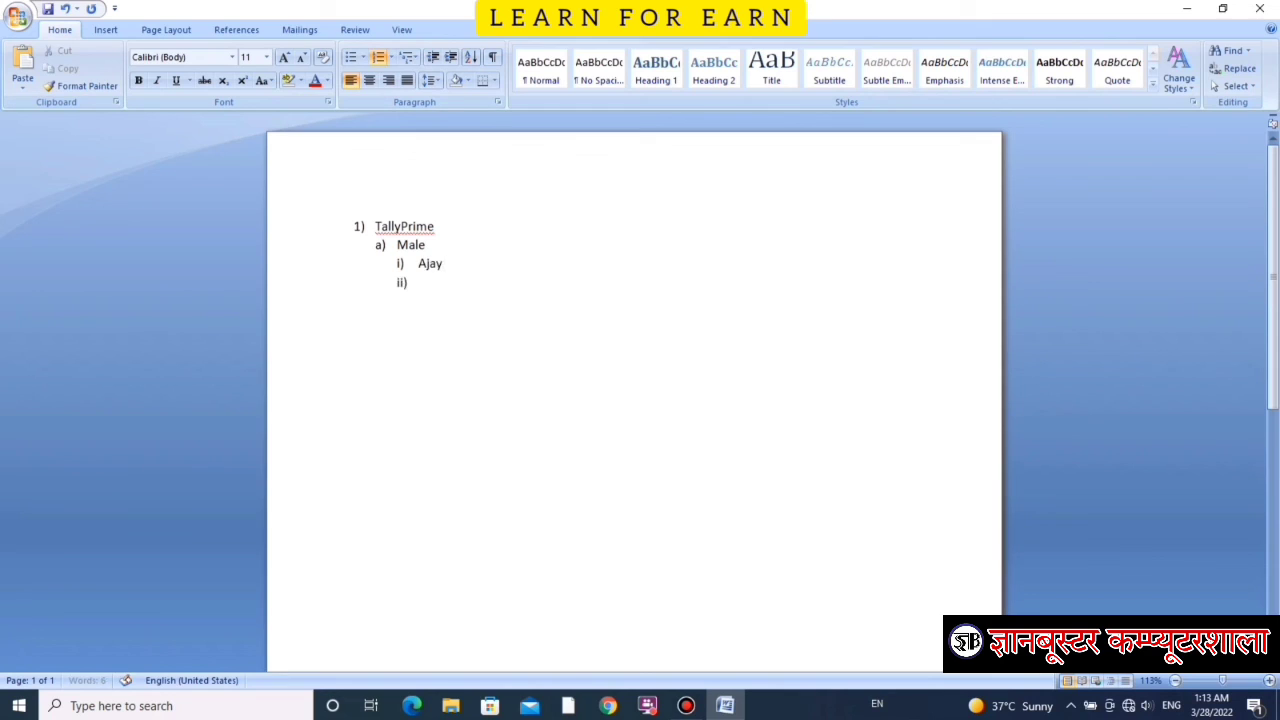
type("Vijay")
key("BackSpace")
type("y")
key("Return")
type("Sanjay")
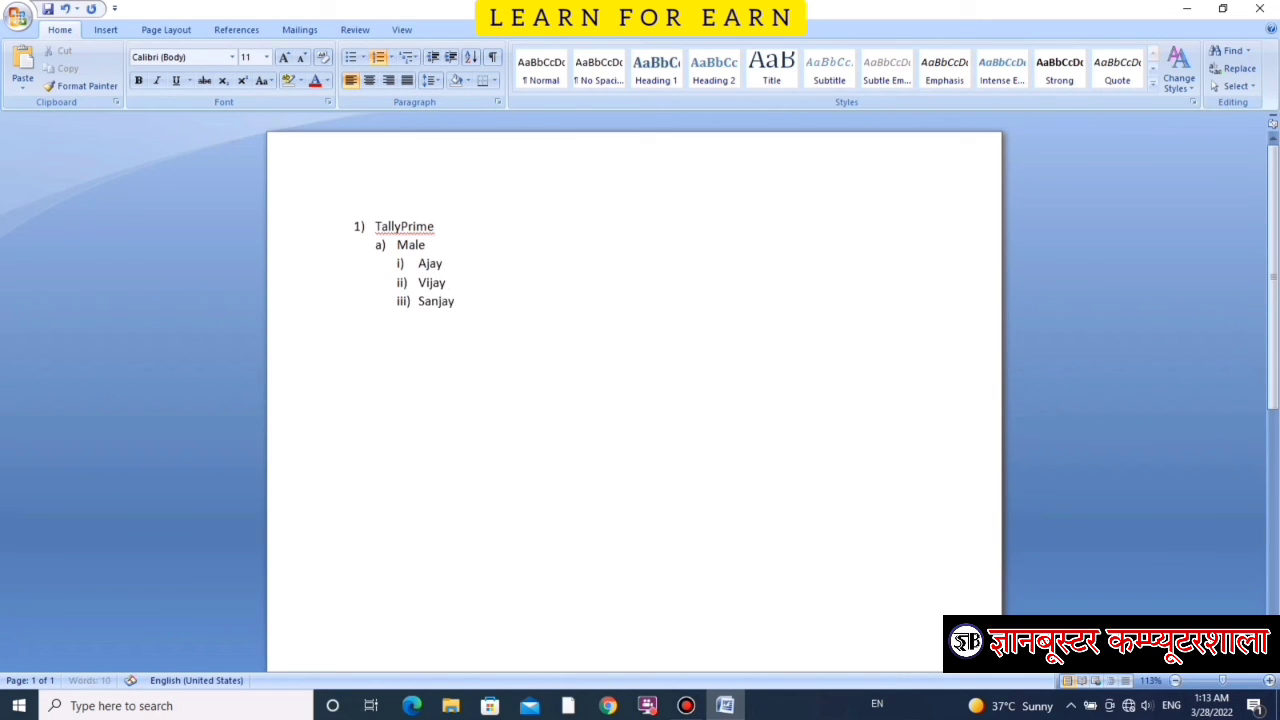
key("Return")
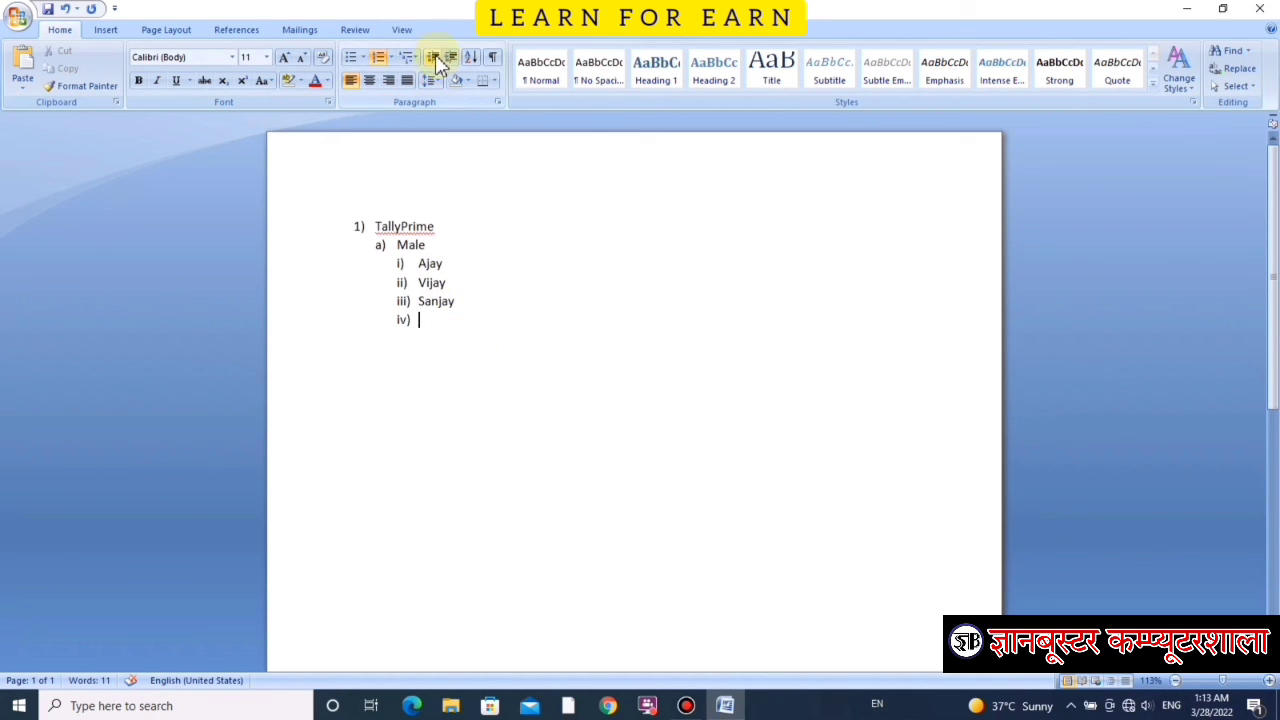
Step: Add Female with Radha, Seeta, Neha and Usha beneath it, then outdent to course level
left_click(433, 58)
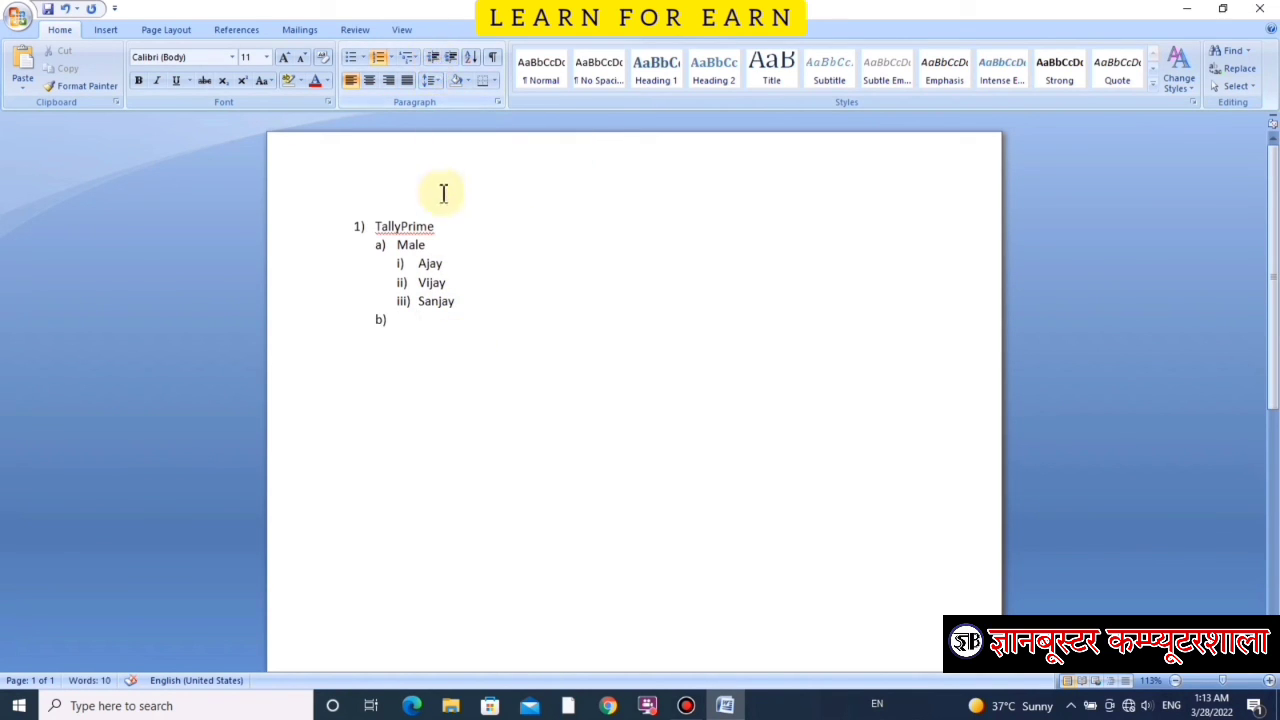
type("F")
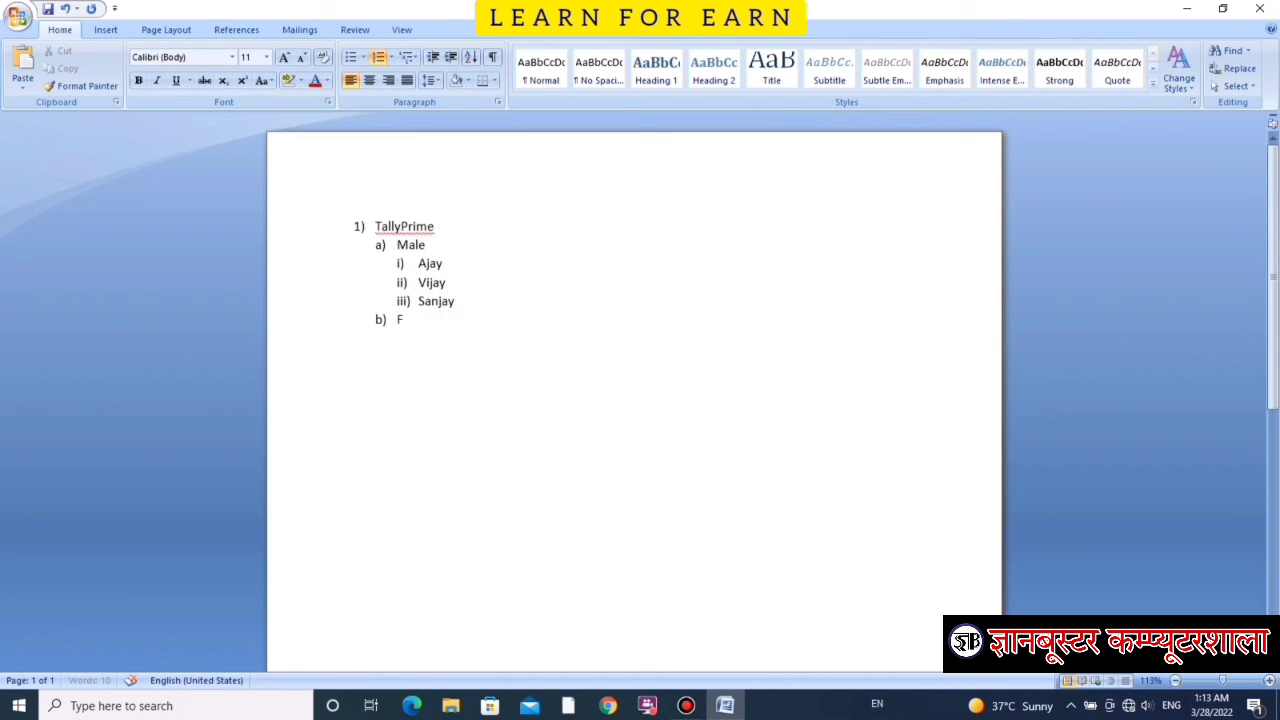
type("emale")
key("Return")
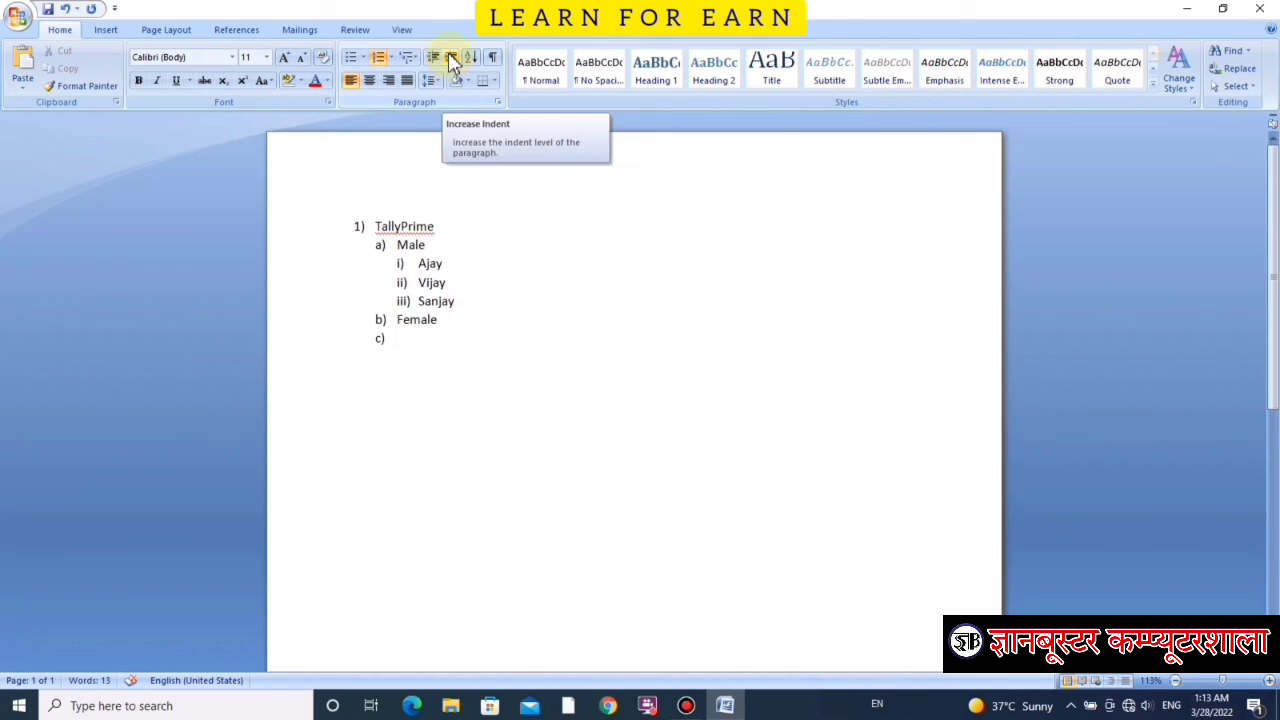
left_click(450, 57)
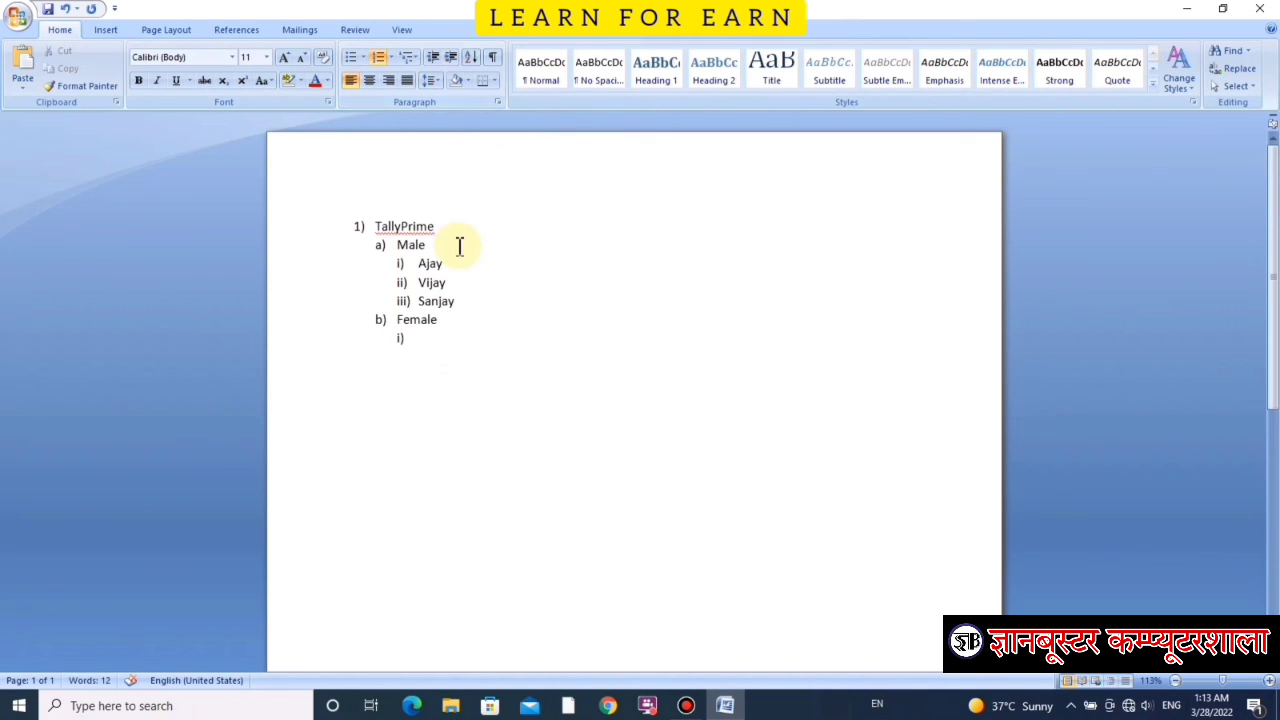
type("Ra")
type("dha")
key("Return")
type("Seeta")
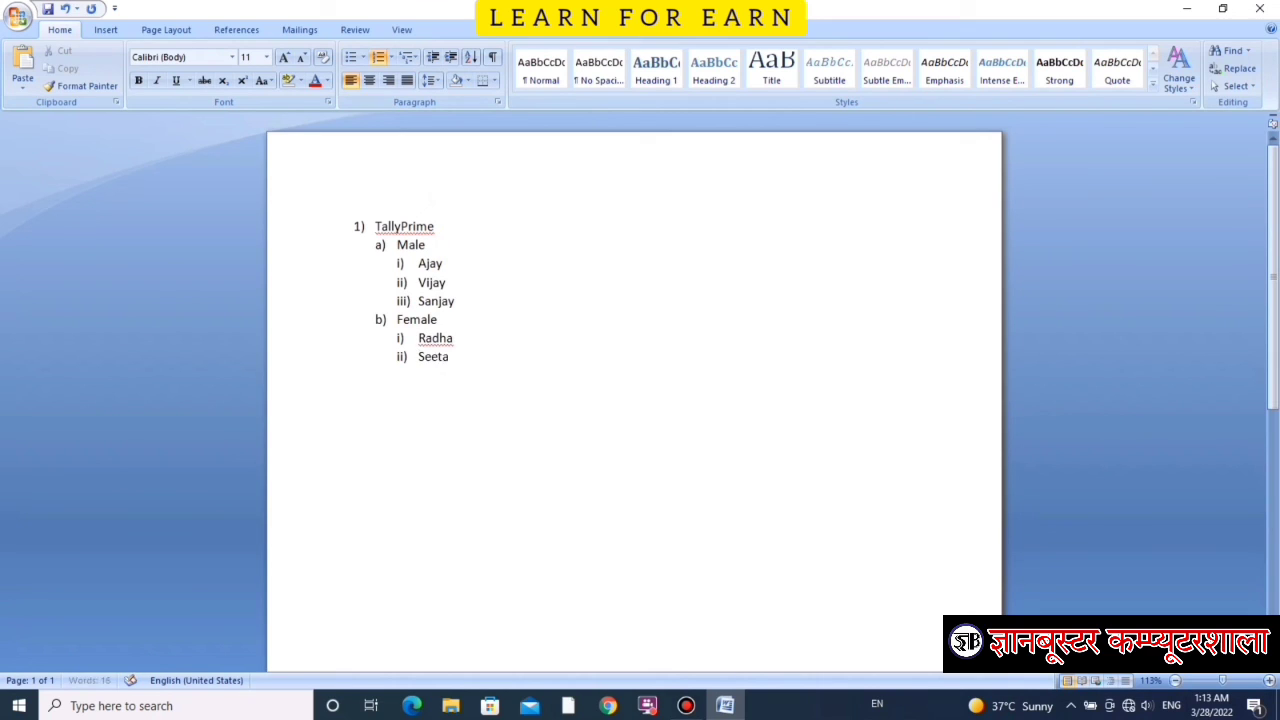
key("Return")
type("Neha")
key("Return")
type("U")
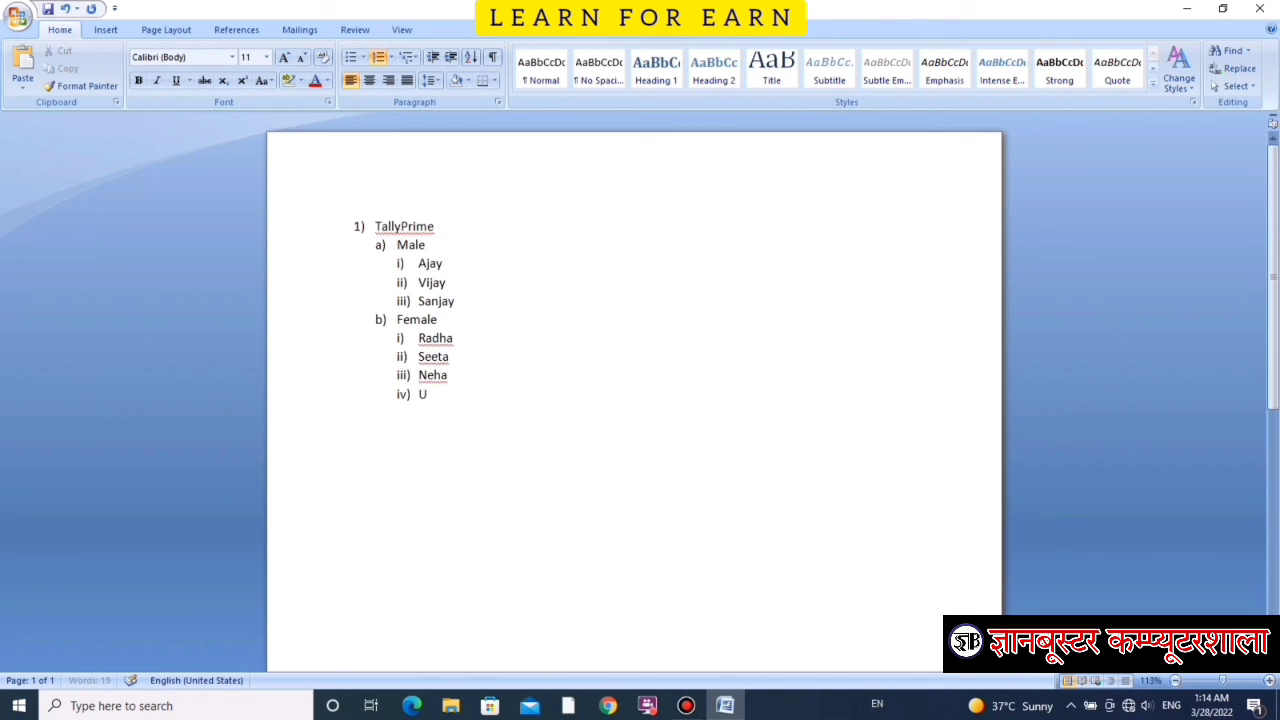
type("sha")
key("Return")
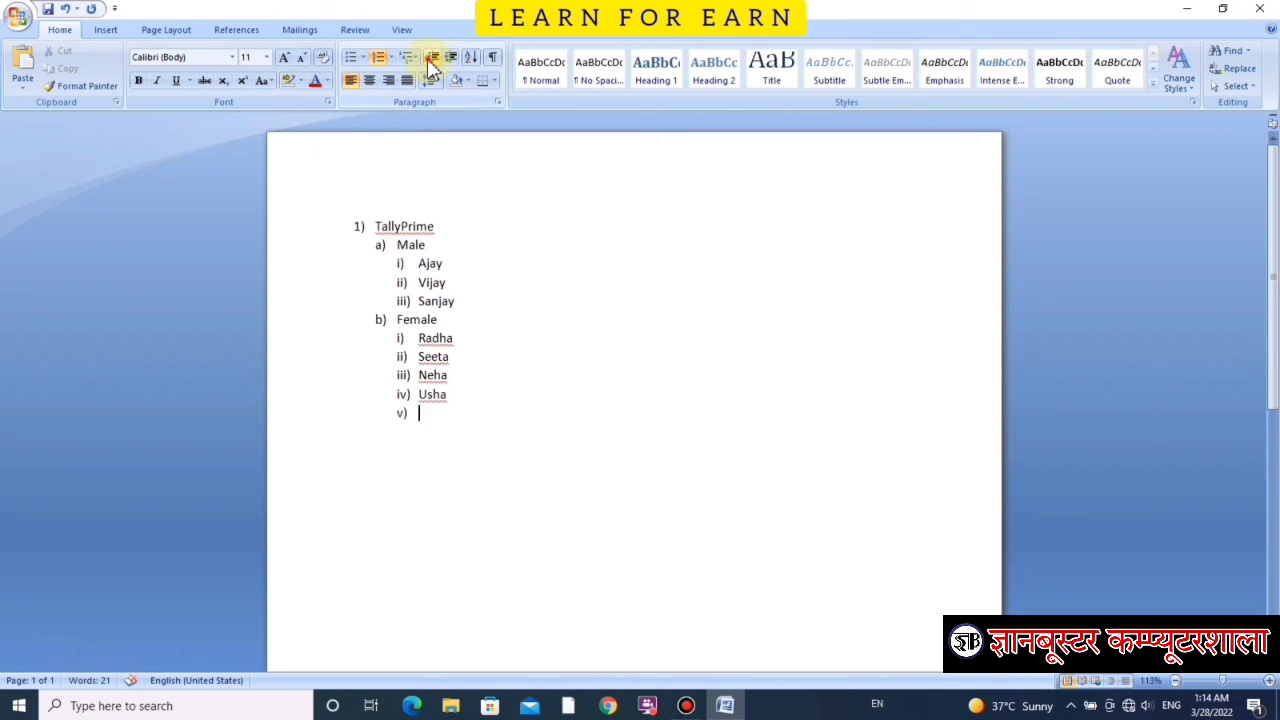
left_click(428, 58)
left_click(432, 57)
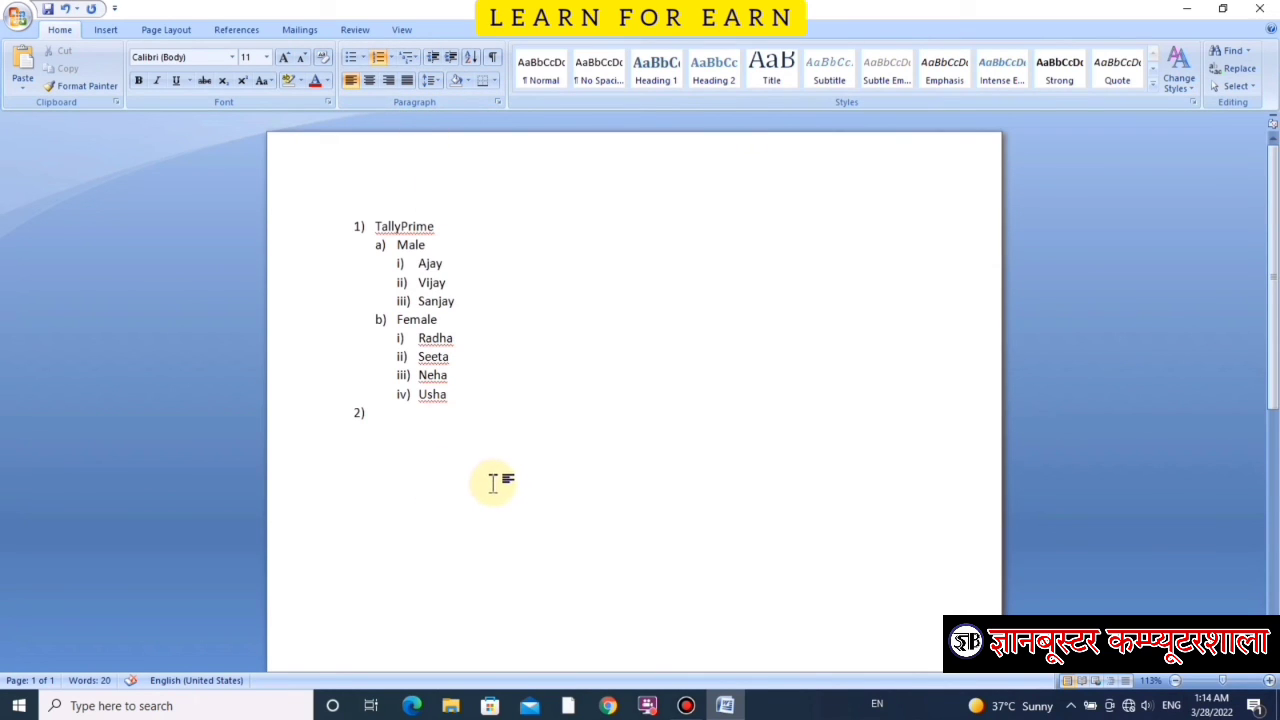
Step: Add Basic Computer as course 2) and start an a)-level sub-item below it
type("Ba")
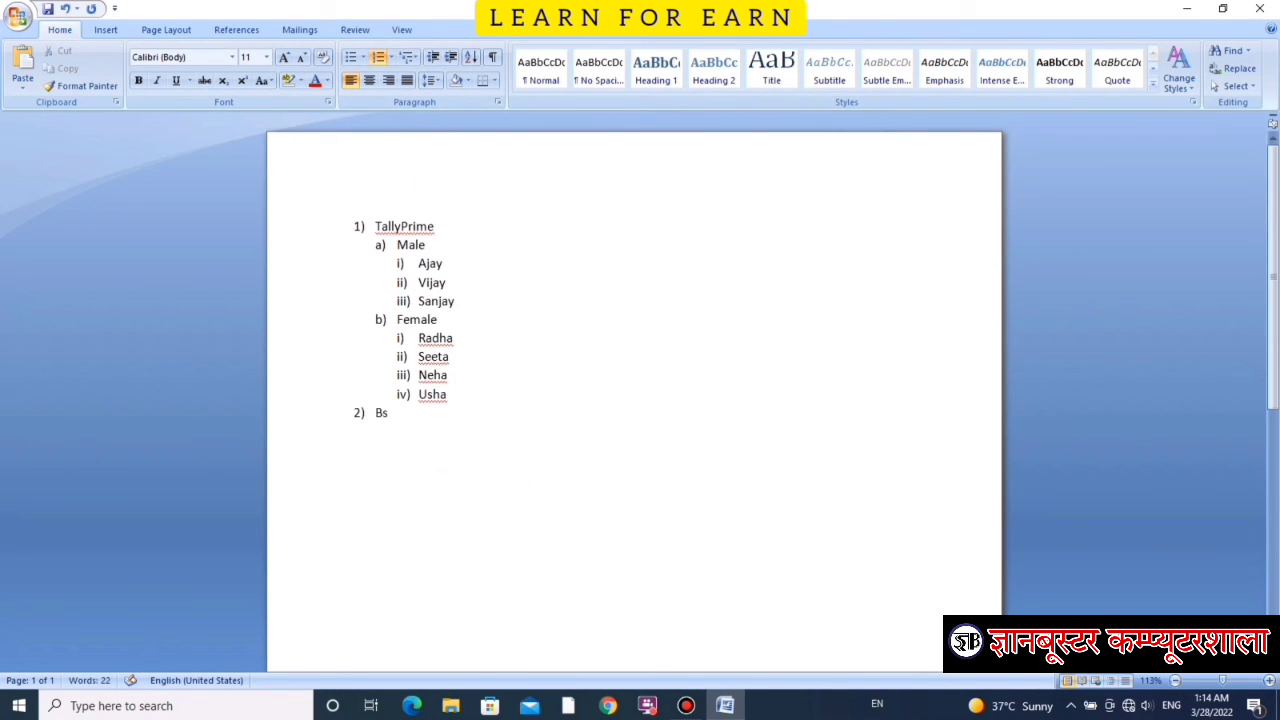
type("scic")
key("BackSpace")
key("BackSpace")
key("BackSpace")
type("ic")
type(" Computer")
key("Return")
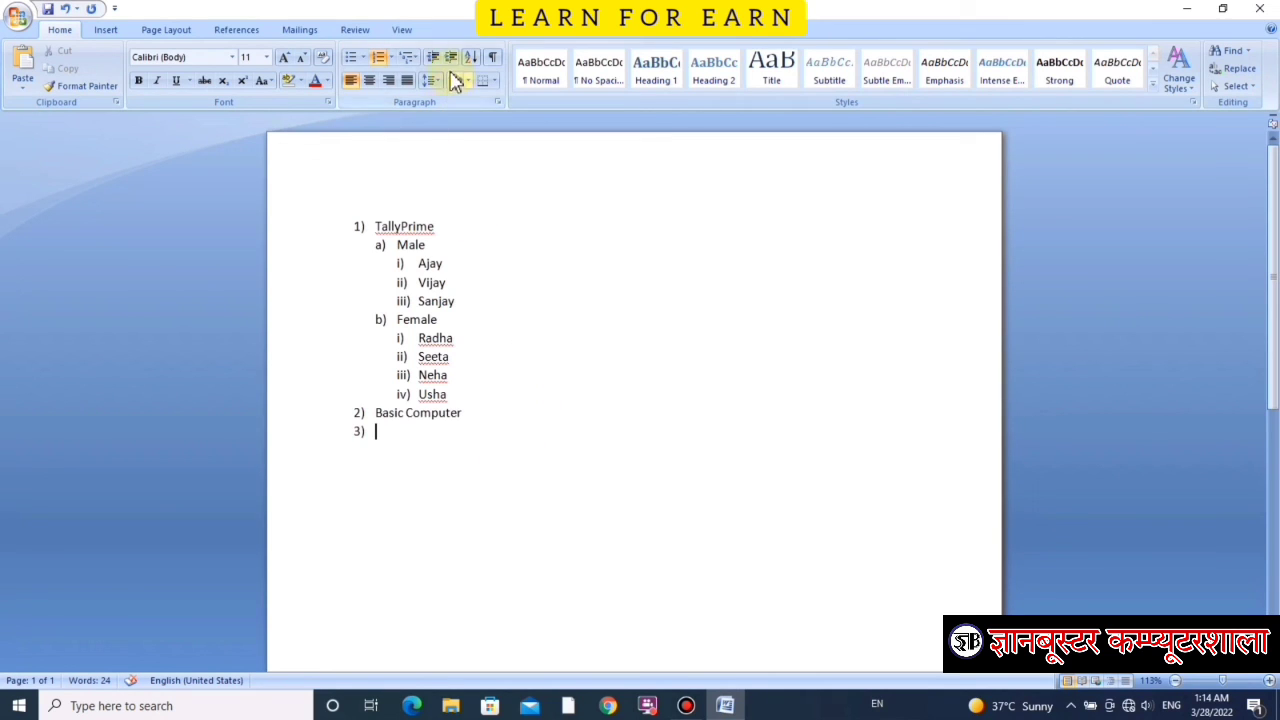
left_click(447, 61)
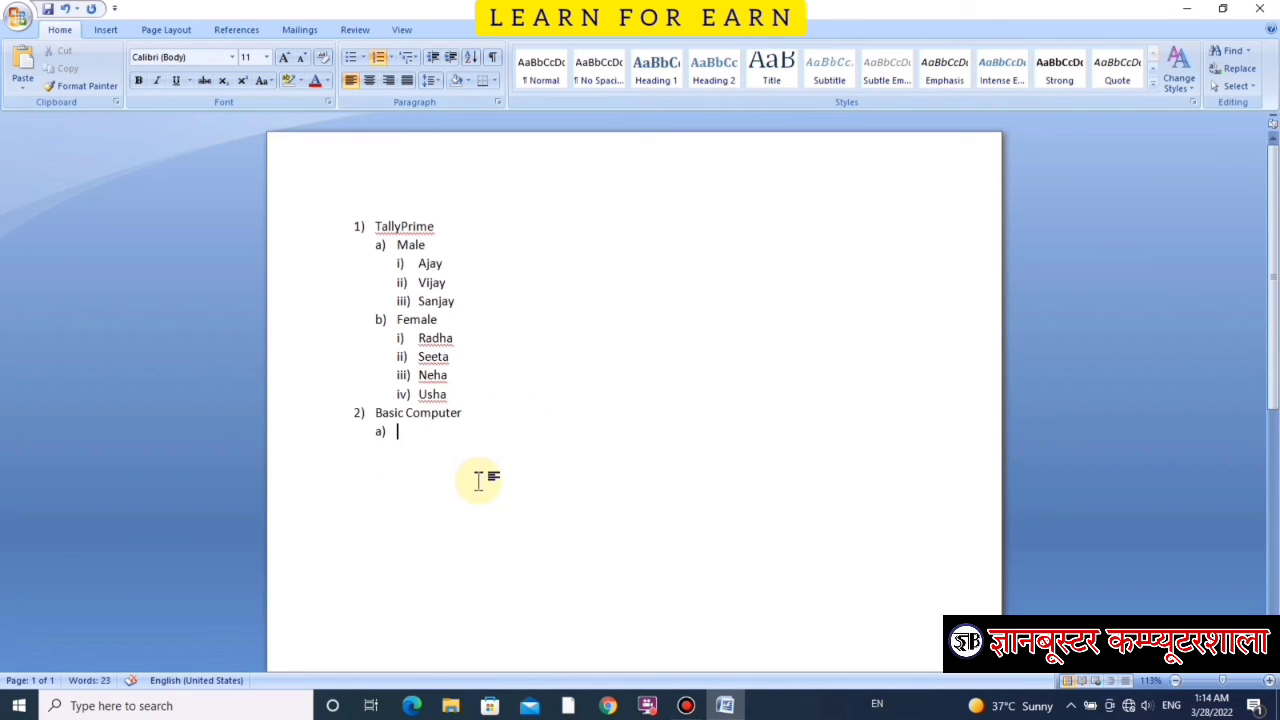
key("Tab")
key("Tab")
key("Tab")
key("Tab")
key("Tab")
key("Tab")
key("Tab")
key("shift+Tab")
key("shift+Tab")
key("shift+Tab")
key("shift+Tab")
key("shift+Tab")
key("shift+Tab")
Step: Enter Male with the names Rahul, Sushant and Anil indented beneath it
type("M")
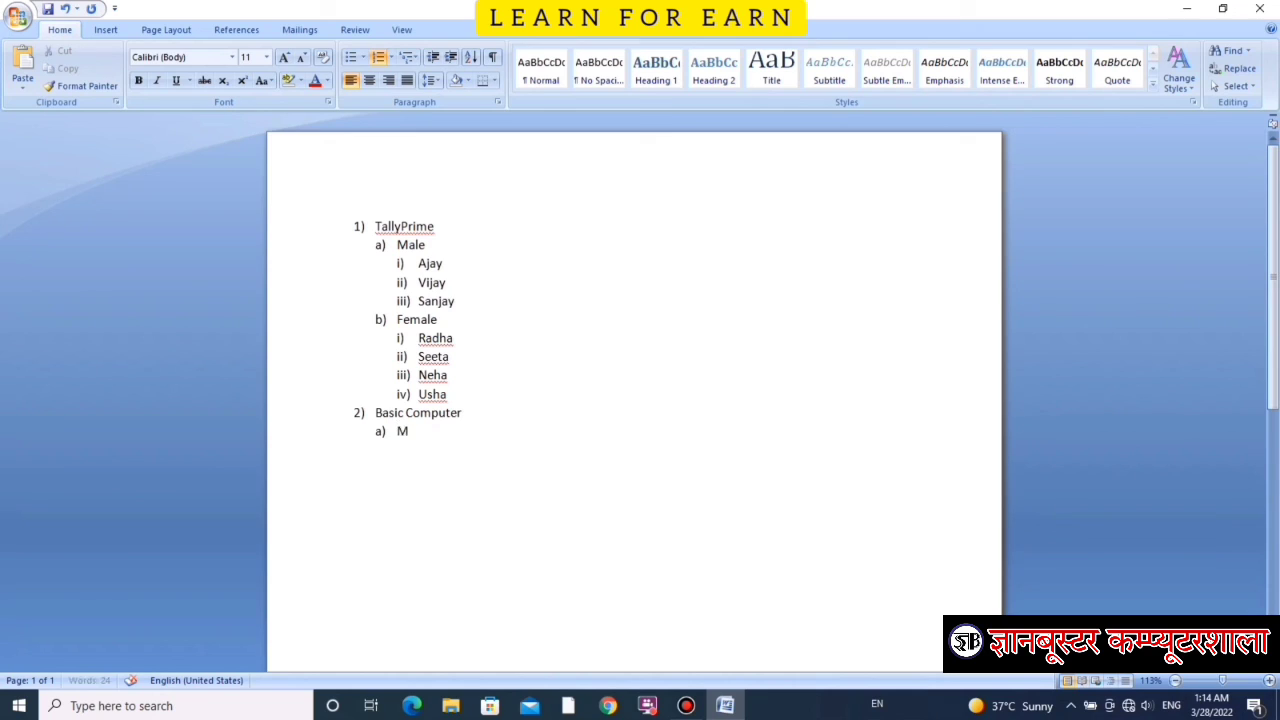
type("ale")
key("Return")
key("Tab")
type("Rahul")
key("Return")
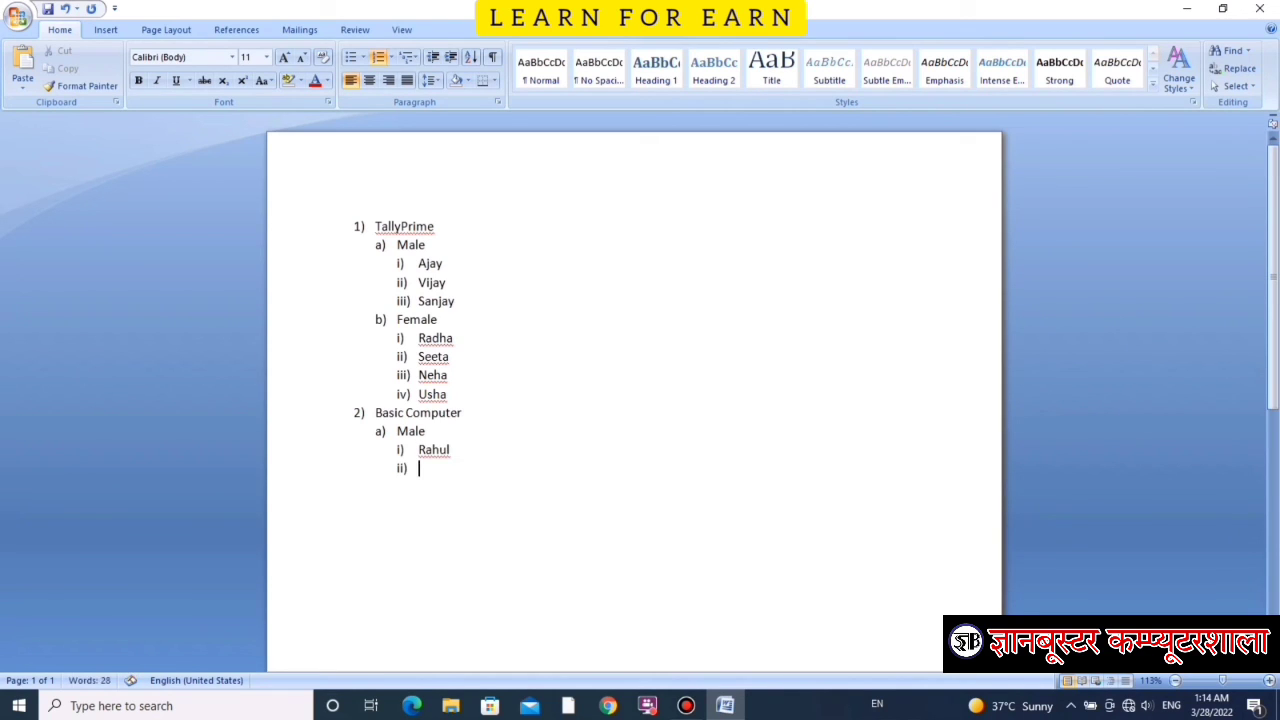
type("Sushant")
key("Return")
type("Anil")
key("Return")
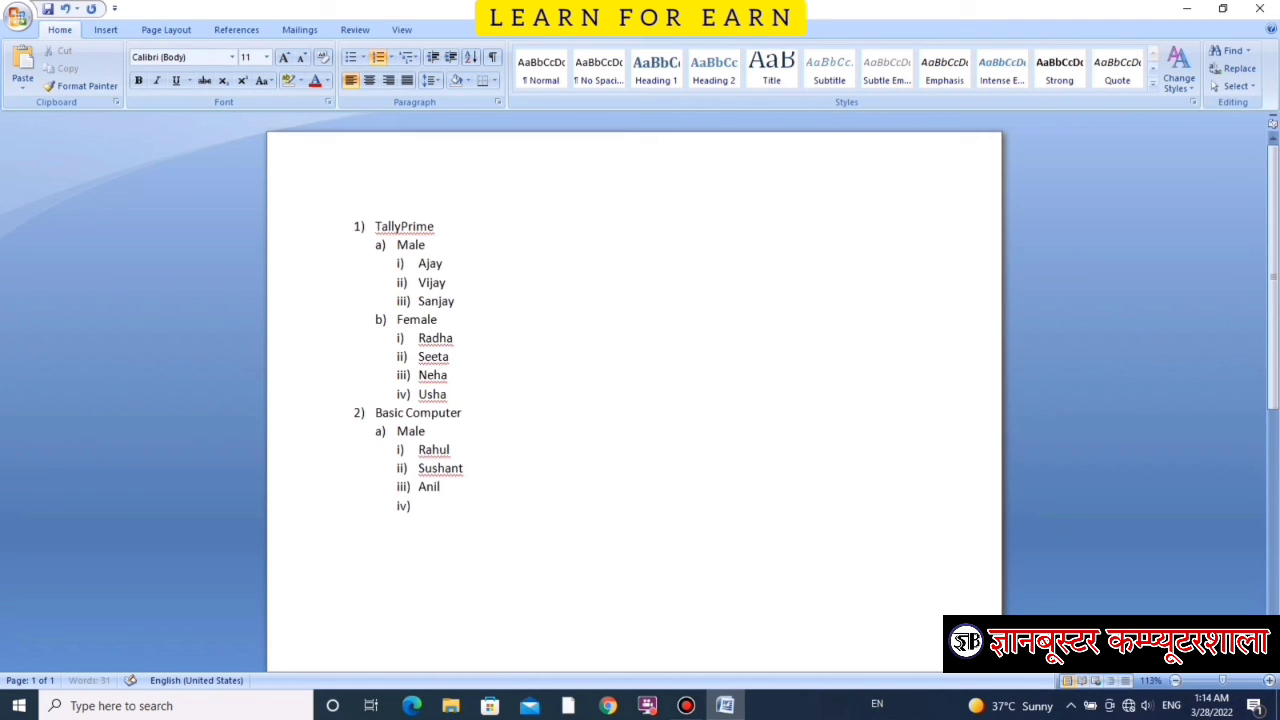
Step: Add Female with Sejal and Ranu beneath it, then return to an empty 3) course item
key("shift+Tab")
type("Female")
key("Return")
key("Tab")
type("Sejal")
key("Return")
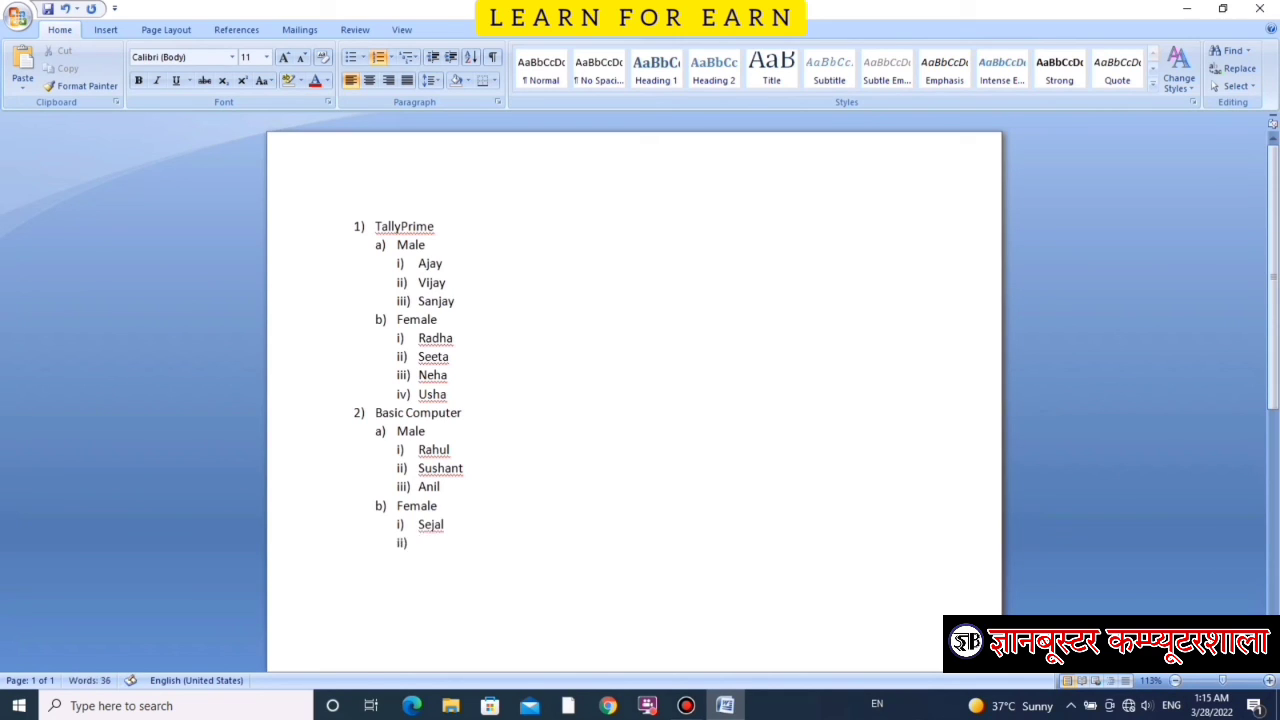
type("Ranu")
key("Return")
key("shift+Tab")
key("shift+Tab")
key("Tab")
key("Tab")
key("Tab")
key("Tab")
key("Tab")
key("Tab")
key("Tab")
key("Tab")
key("shift+Tab")
key("shift+Tab")
key("shift+Tab")
key("shift+Tab")
key("shift+Tab")
key("shift+Tab")
key("shift+Tab")
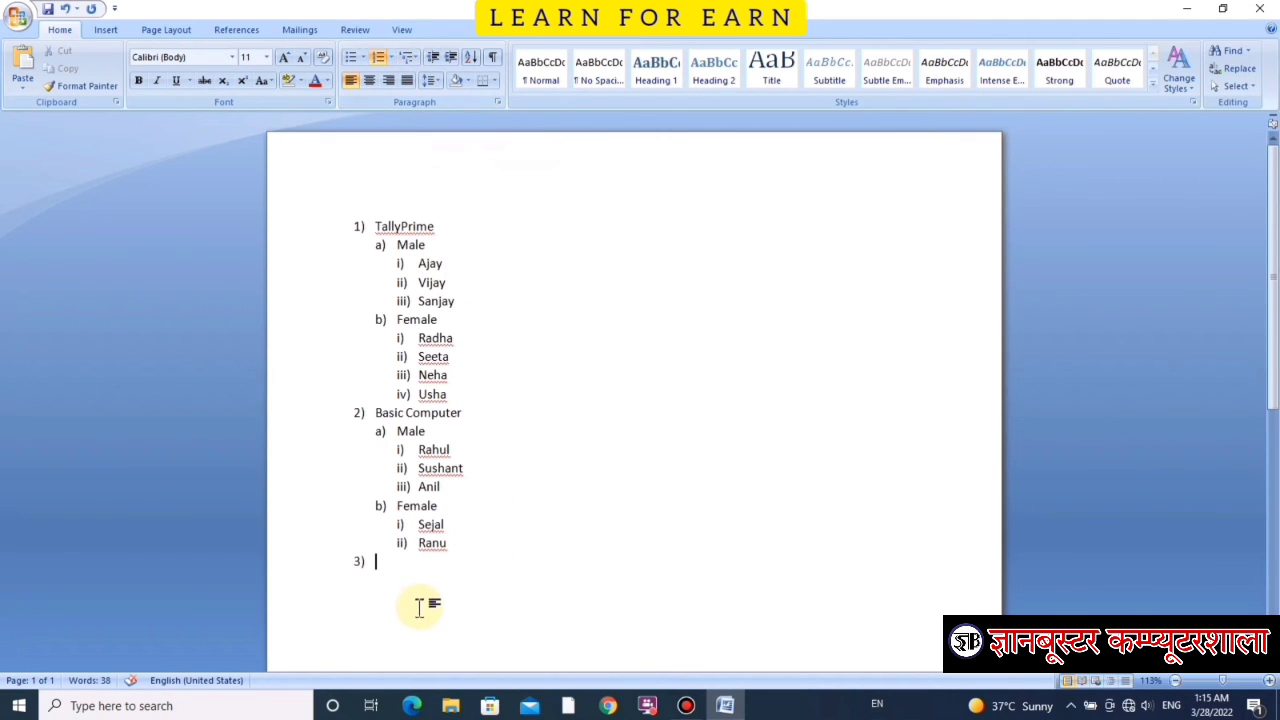
Step: Select the list from TallyPrime to Ranu and apply the 1. / 1.1. / 1.1.1. multilevel style
left_click_drag(405, 575, 290, 112)
left_click(408, 57)
mouse_move(566, 211)
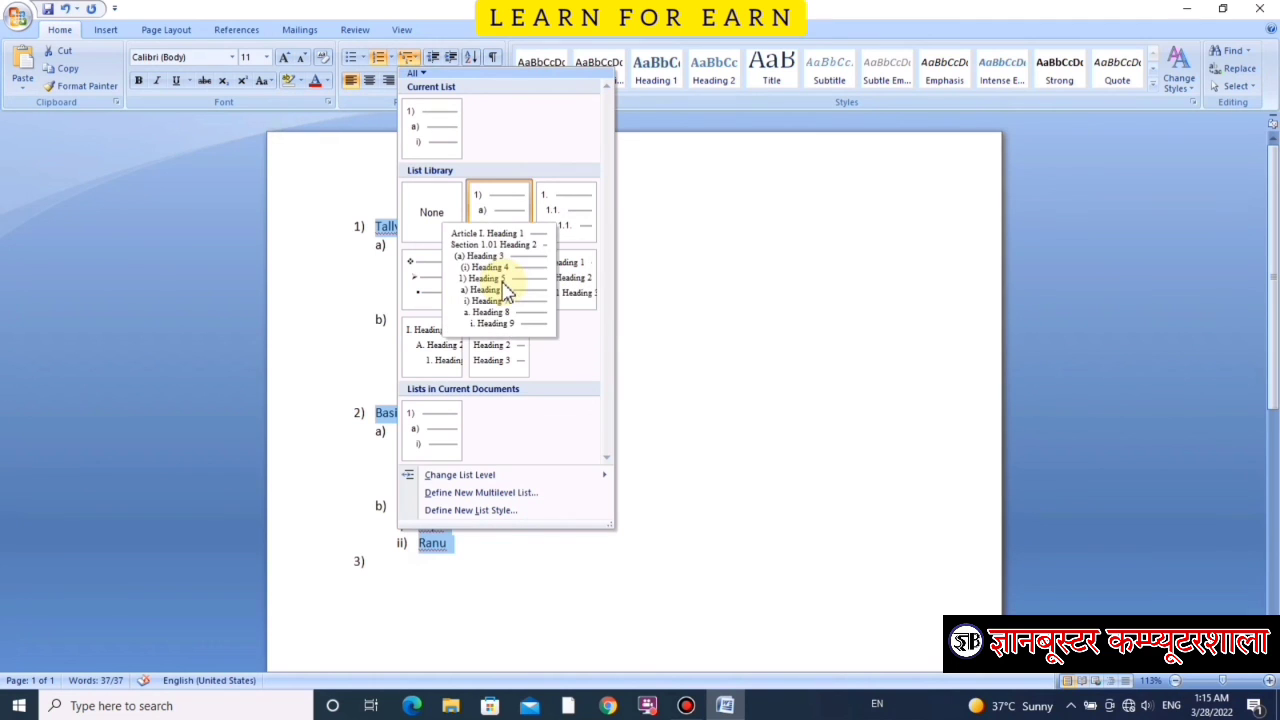
left_click(565, 232)
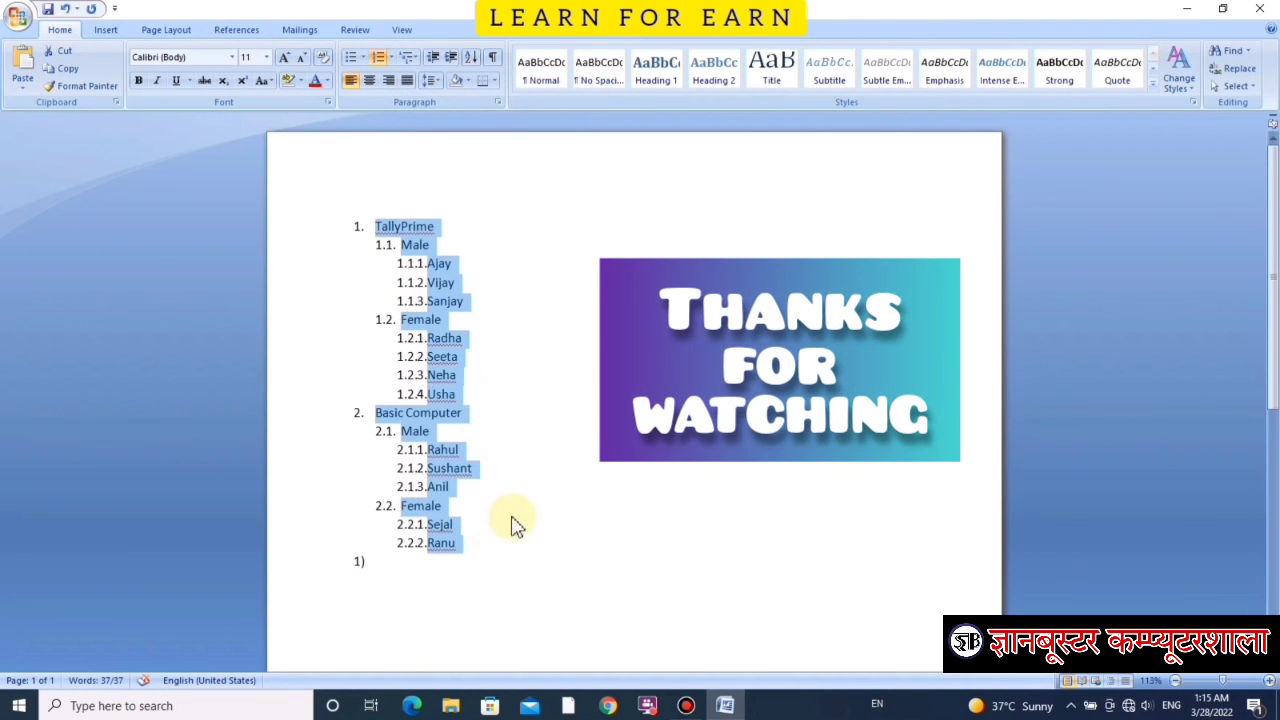
left_click(482, 550)
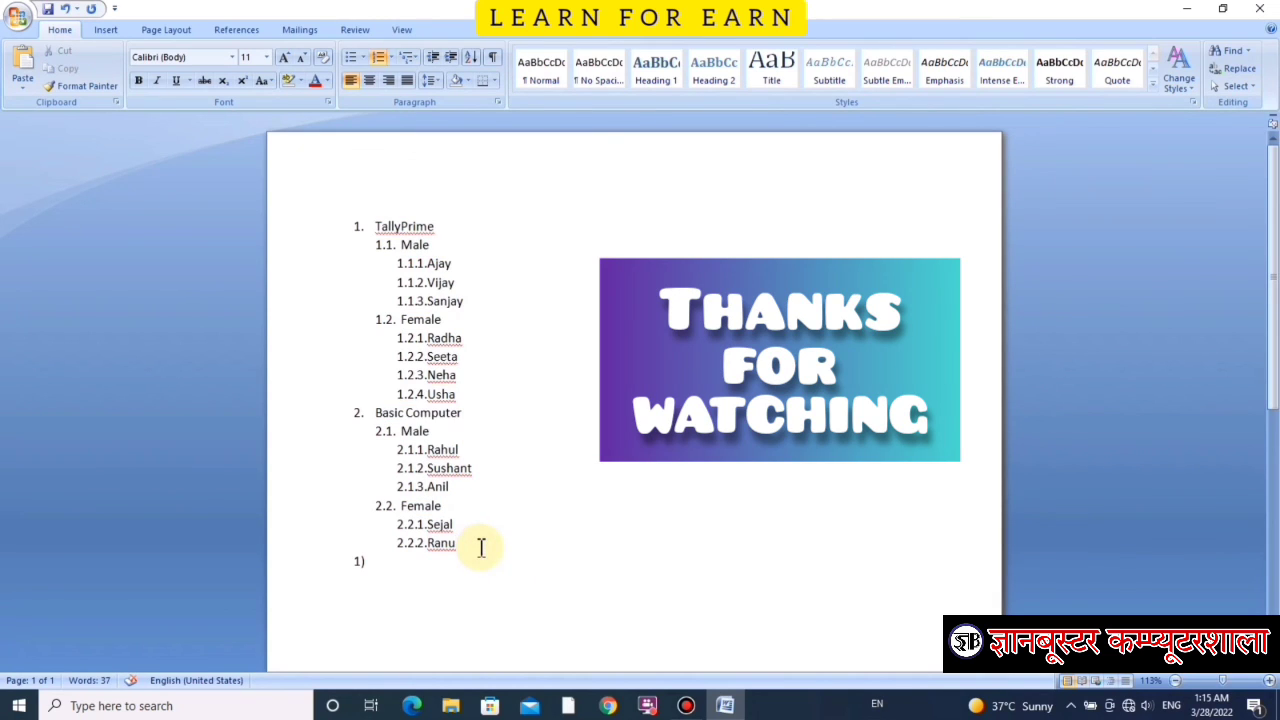